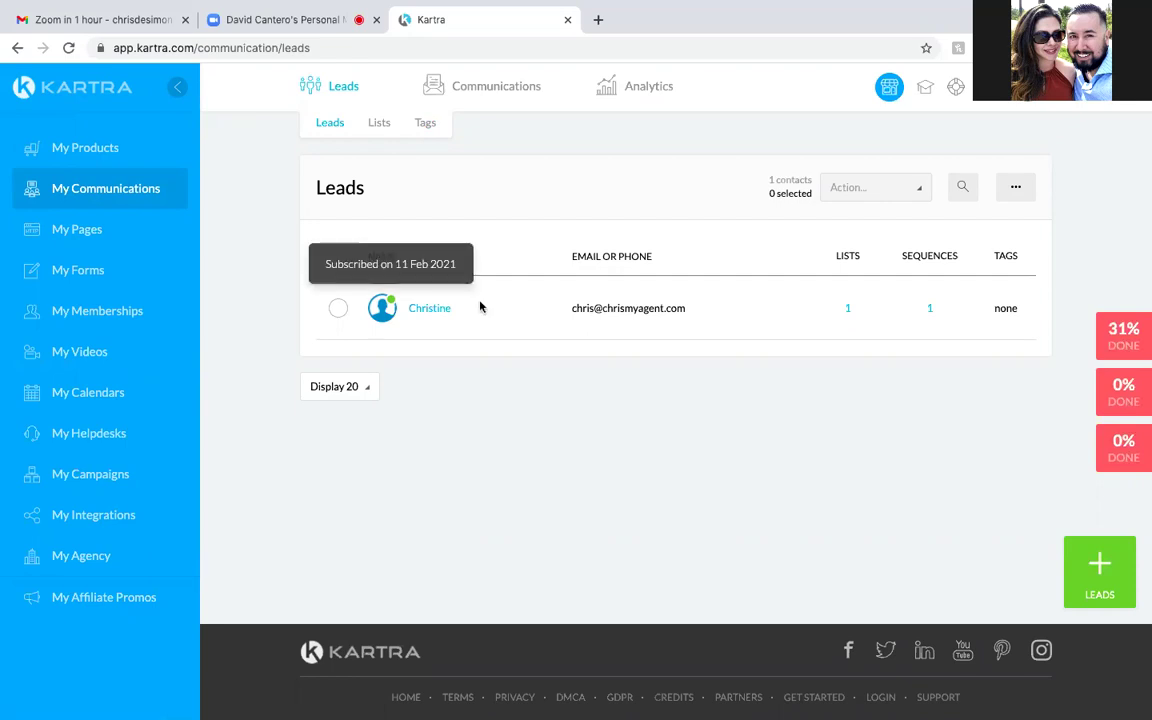
Look over the existing communication sequences and the lead lists
{"action": "mouse_move", "coordinate": [483, 86]}
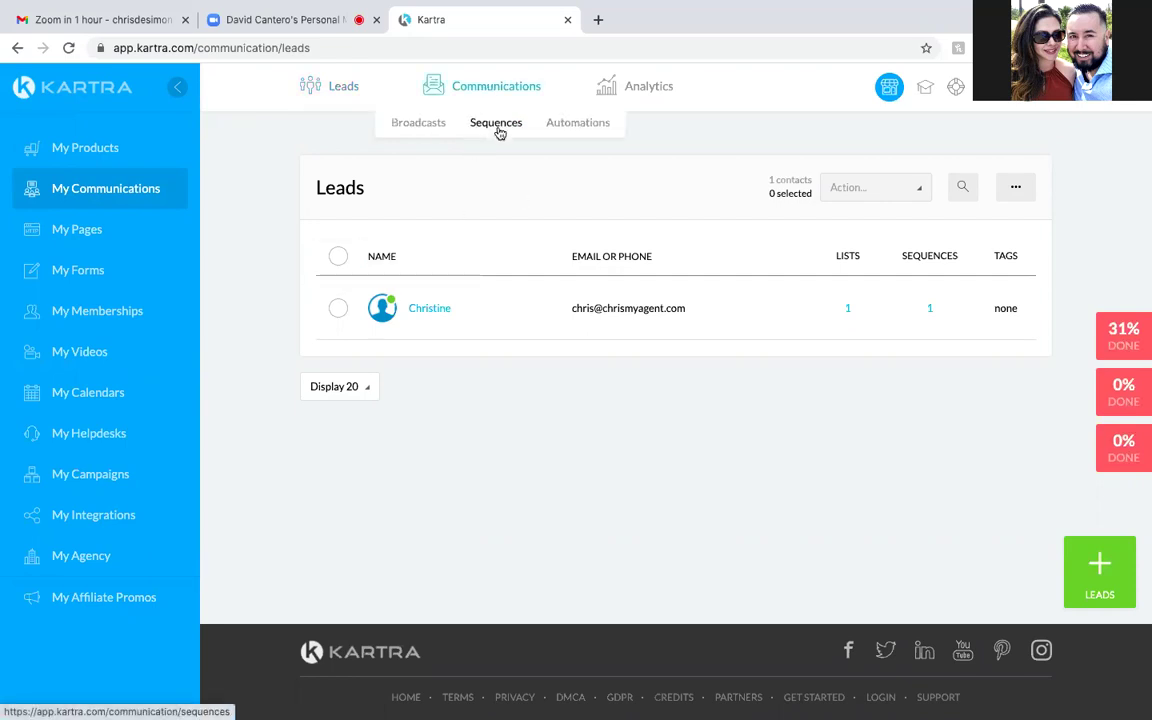
{"action": "left_click", "coordinate": [498, 128]}
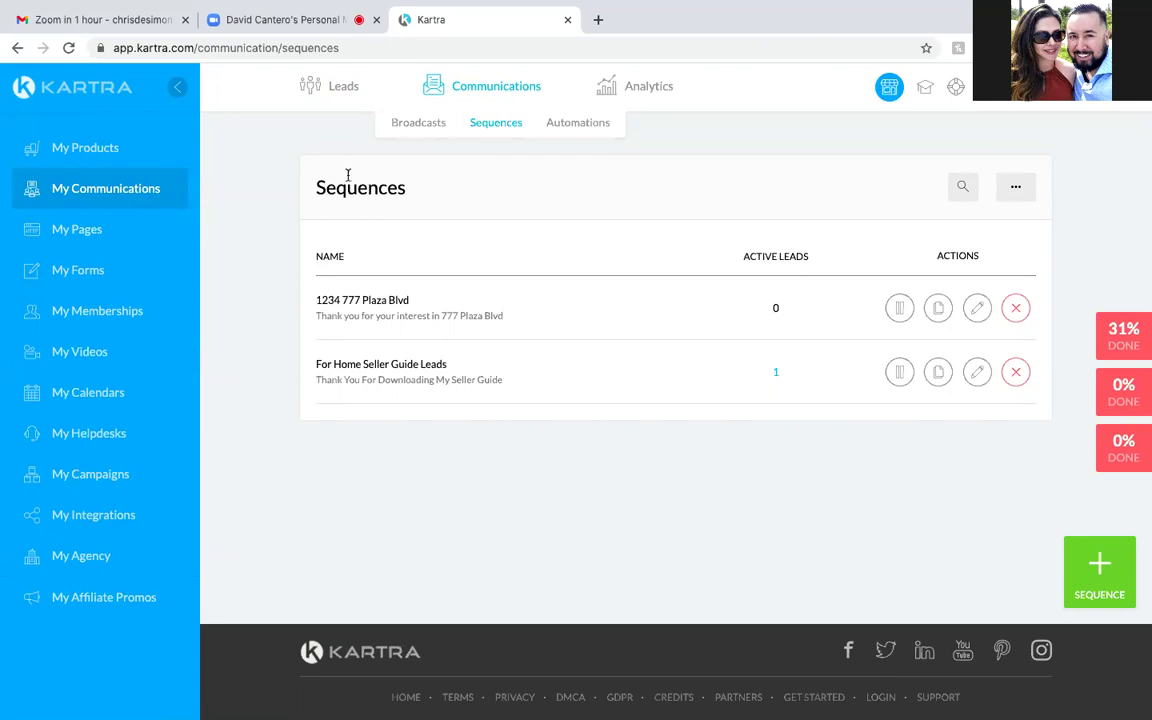
{"action": "mouse_move", "coordinate": [364, 112]}
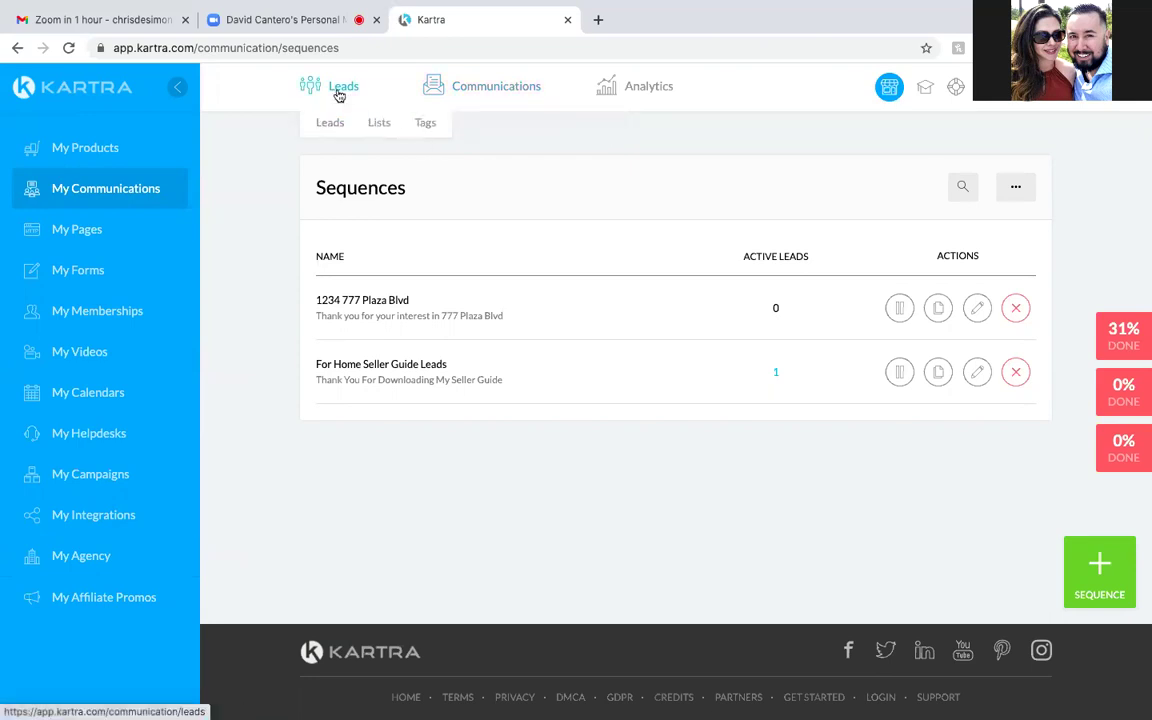
{"action": "left_click", "coordinate": [381, 127]}
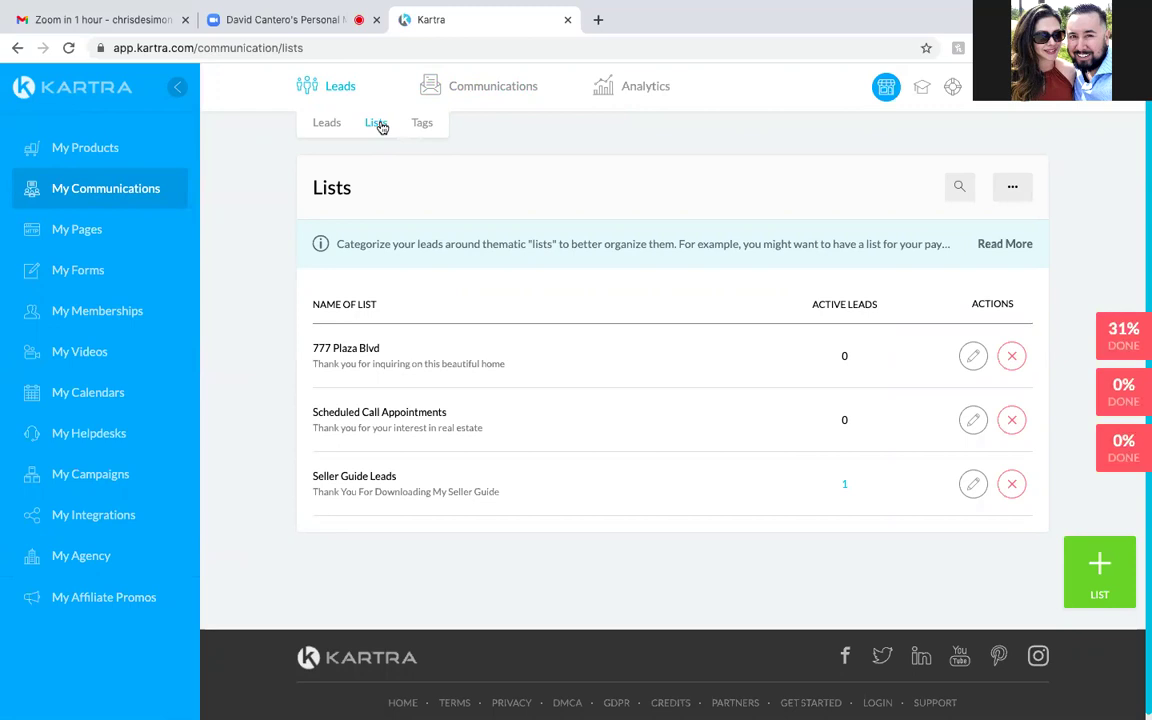
Rename the "For Home Seller Guide Leads" sequence to "Seller Guide Leads" and open it in the sequence builder
{"action": "mouse_move", "coordinate": [504, 98]}
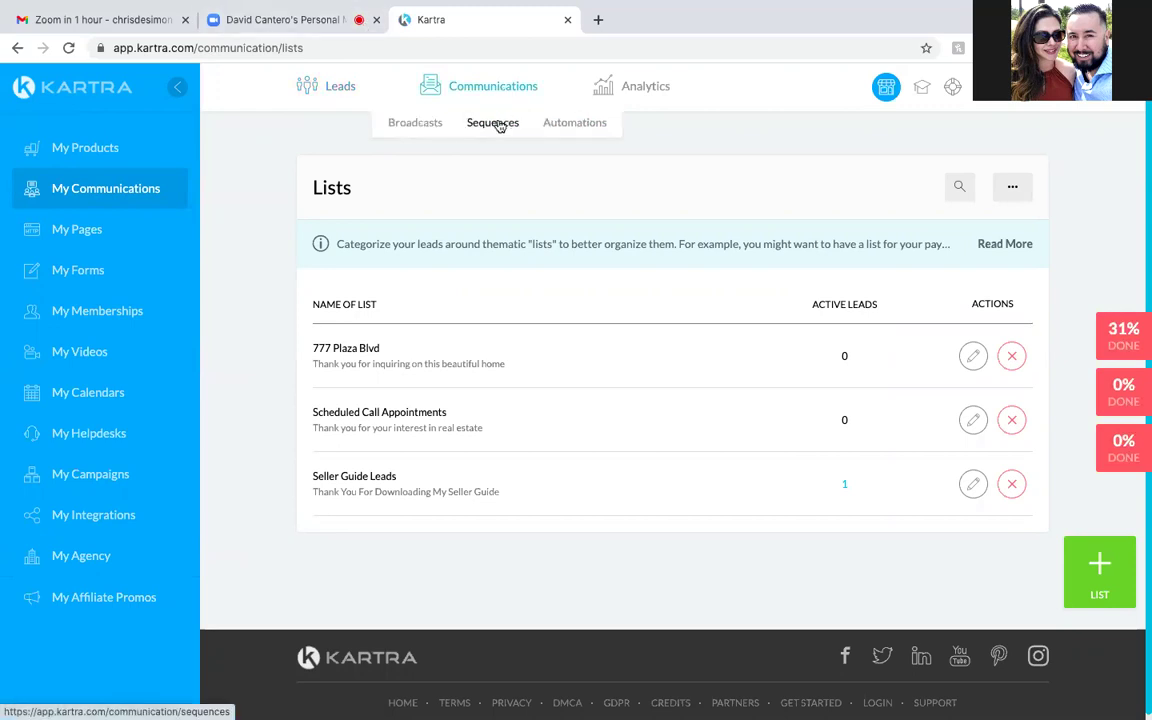
{"action": "left_click", "coordinate": [499, 125]}
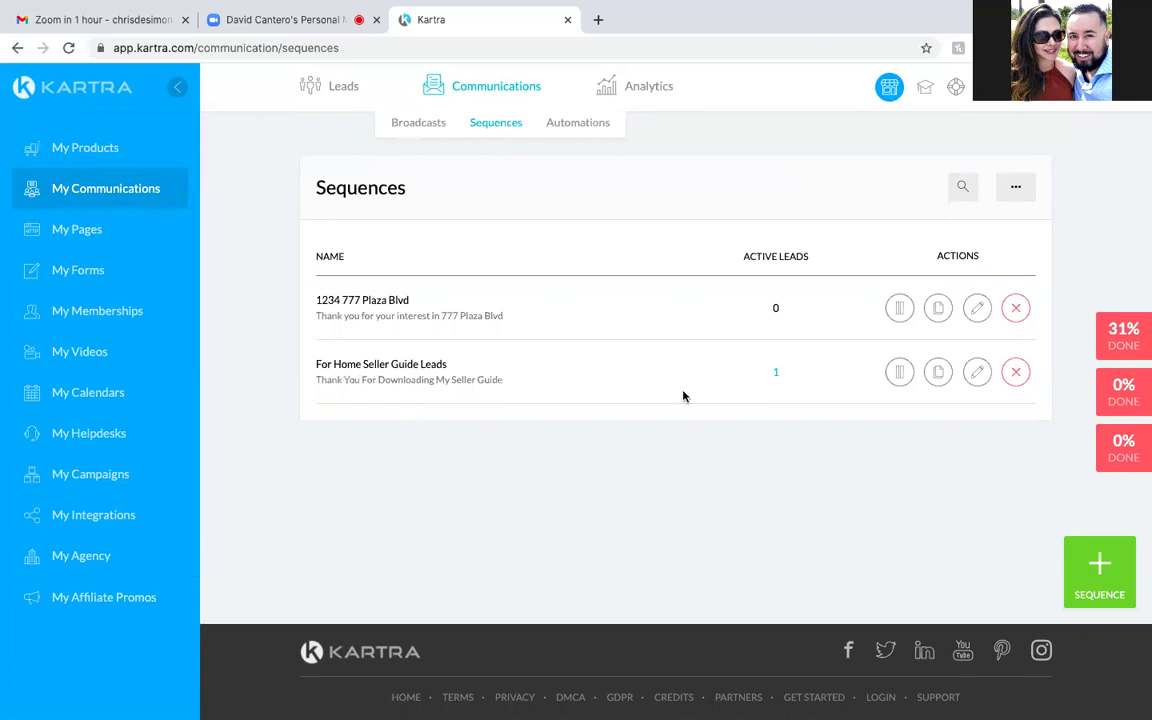
{"action": "left_click", "coordinate": [977, 371]}
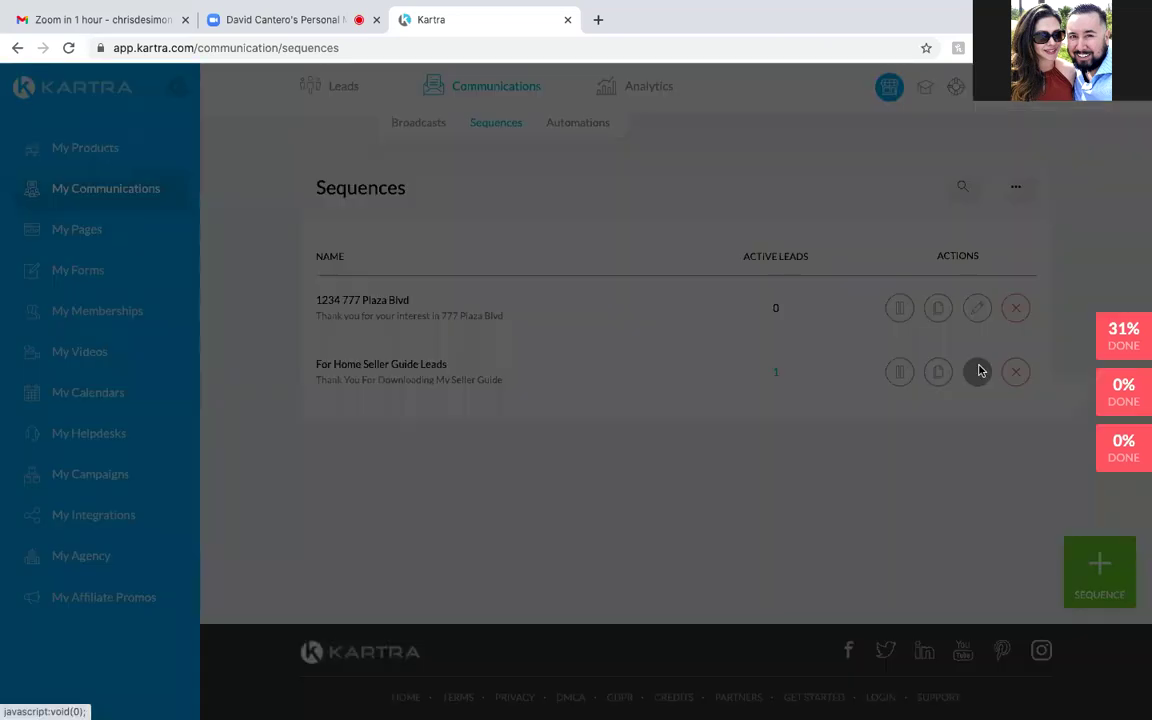
{"action": "left_click", "coordinate": [569, 222]}
{"action": "key", "text": "BackSpace"}
{"action": "key", "text": "BackSpace"}
{"action": "key", "text": "BackSpace"}
{"action": "key", "text": "BackSpace"}
{"action": "key", "text": "BackSpace"}
{"action": "key", "text": "BackSpace"}
{"action": "key", "text": "BackSpace"}
{"action": "key", "text": "BackSpace"}
{"action": "key", "text": "BackSpace"}
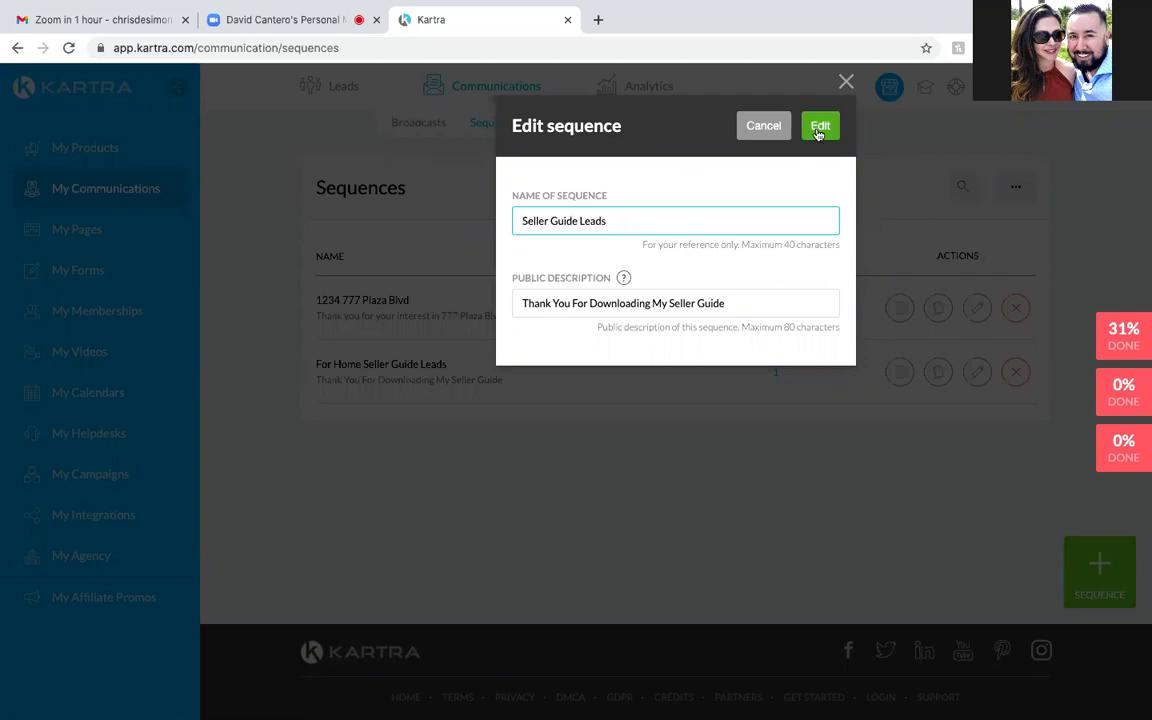
{"action": "left_click", "coordinate": [819, 133]}
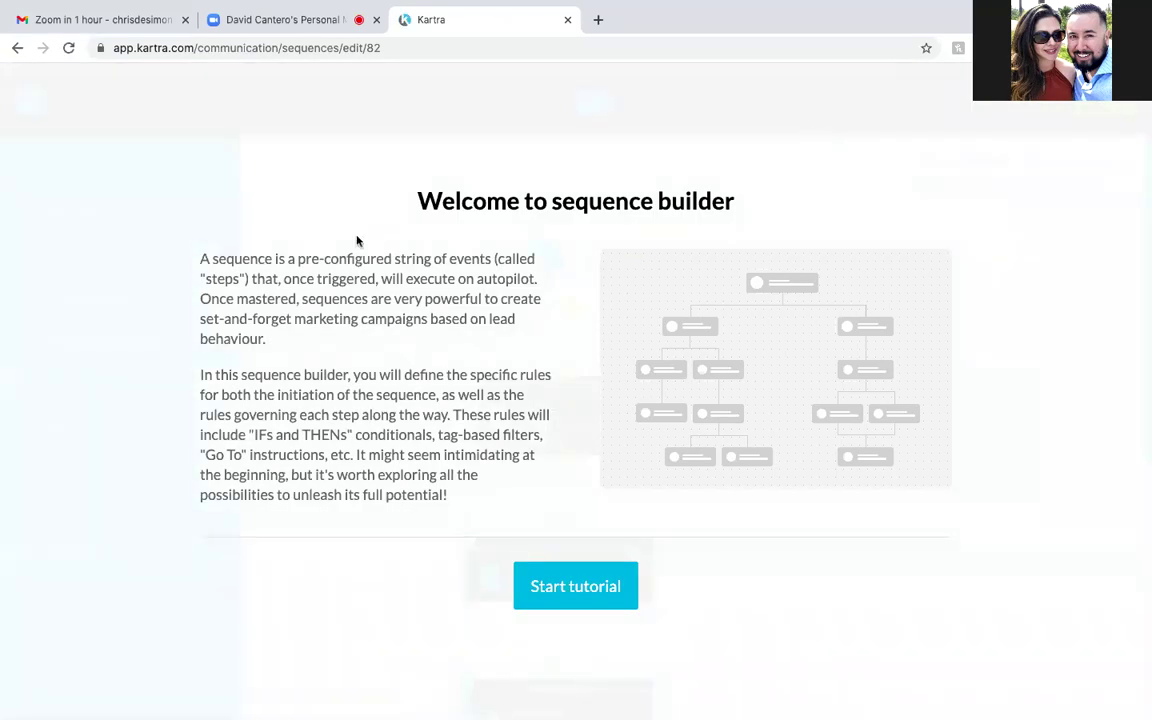
Go through the whole sequence builder tutorial, set it not to show again, and enter the sequence canvas
{"action": "left_click", "coordinate": [589, 586]}
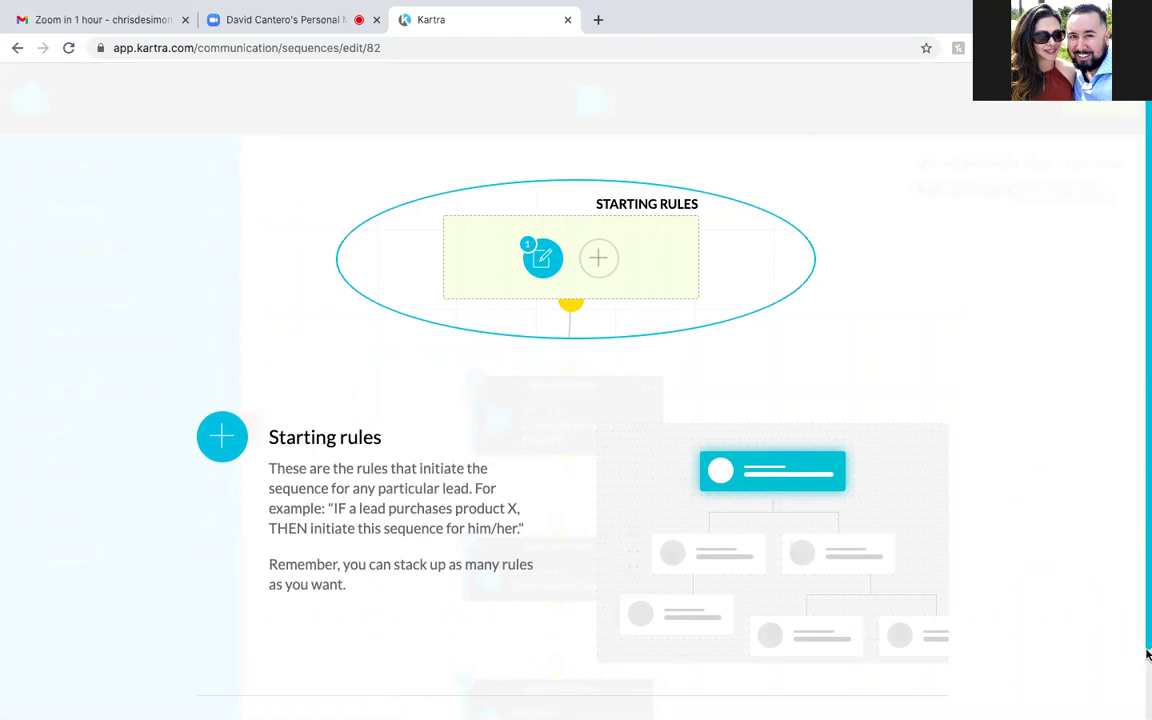
{"action": "scroll", "coordinate": [1148, 643], "scroll_direction": "down", "scroll_amount": 2}
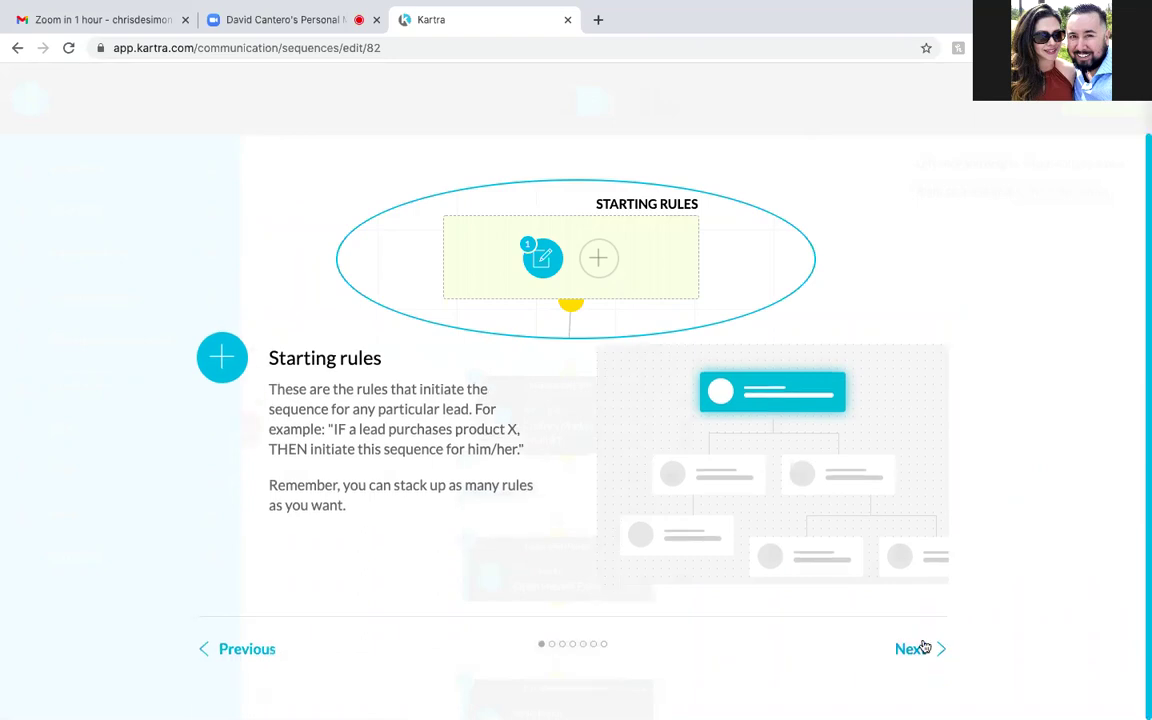
{"action": "left_click", "coordinate": [923, 651]}
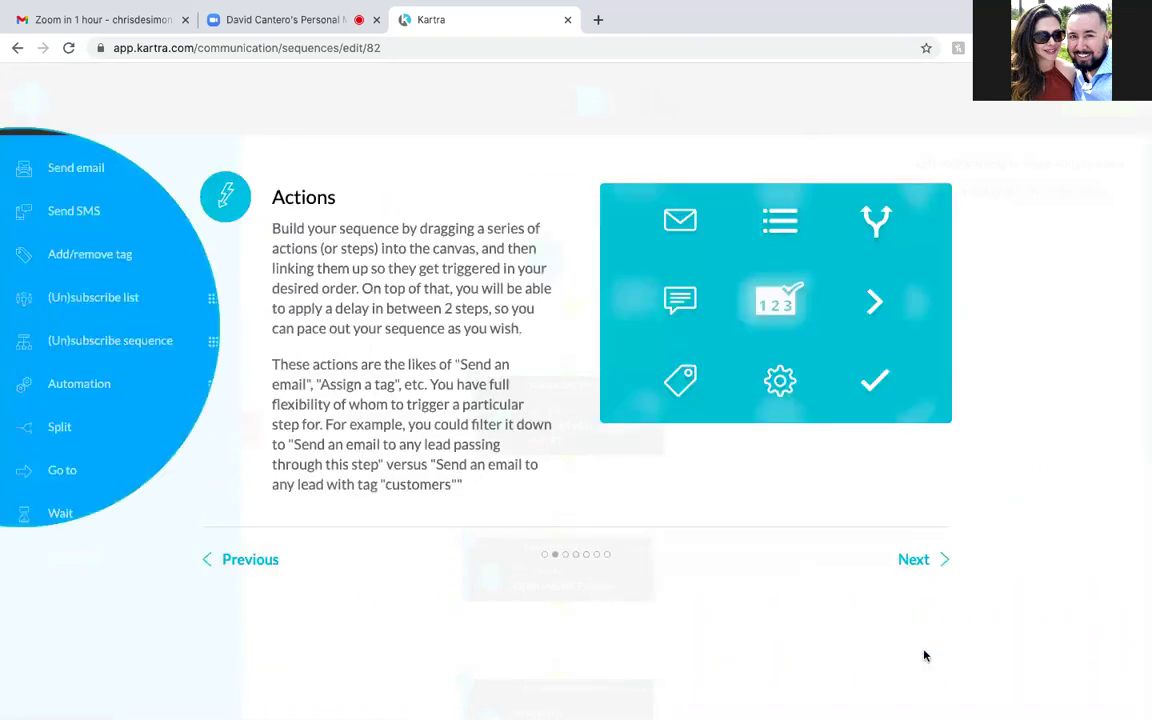
{"action": "left_click", "coordinate": [911, 561]}
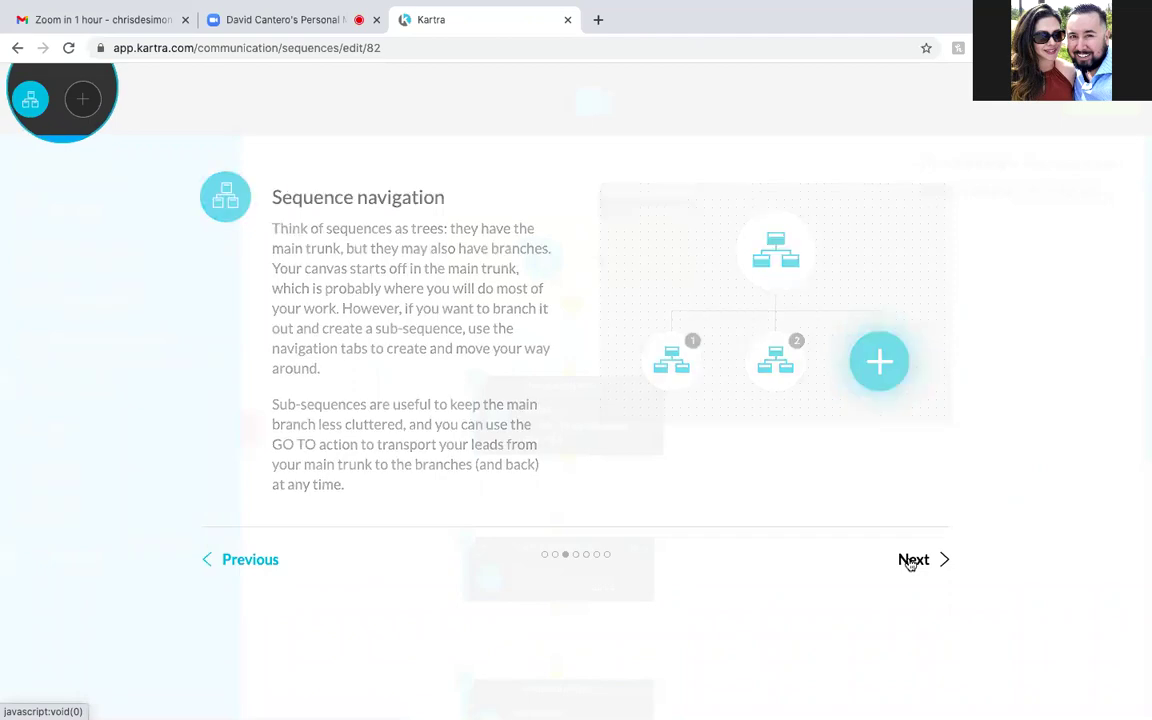
{"action": "left_click", "coordinate": [911, 561]}
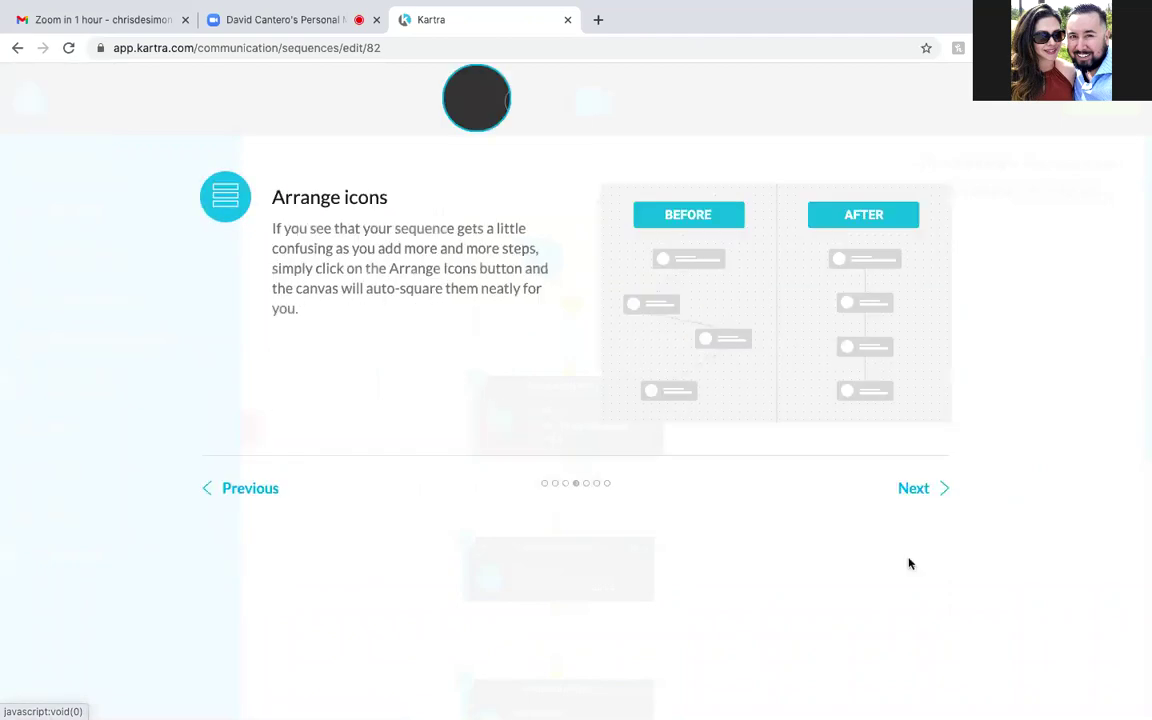
{"action": "left_click", "coordinate": [914, 492]}
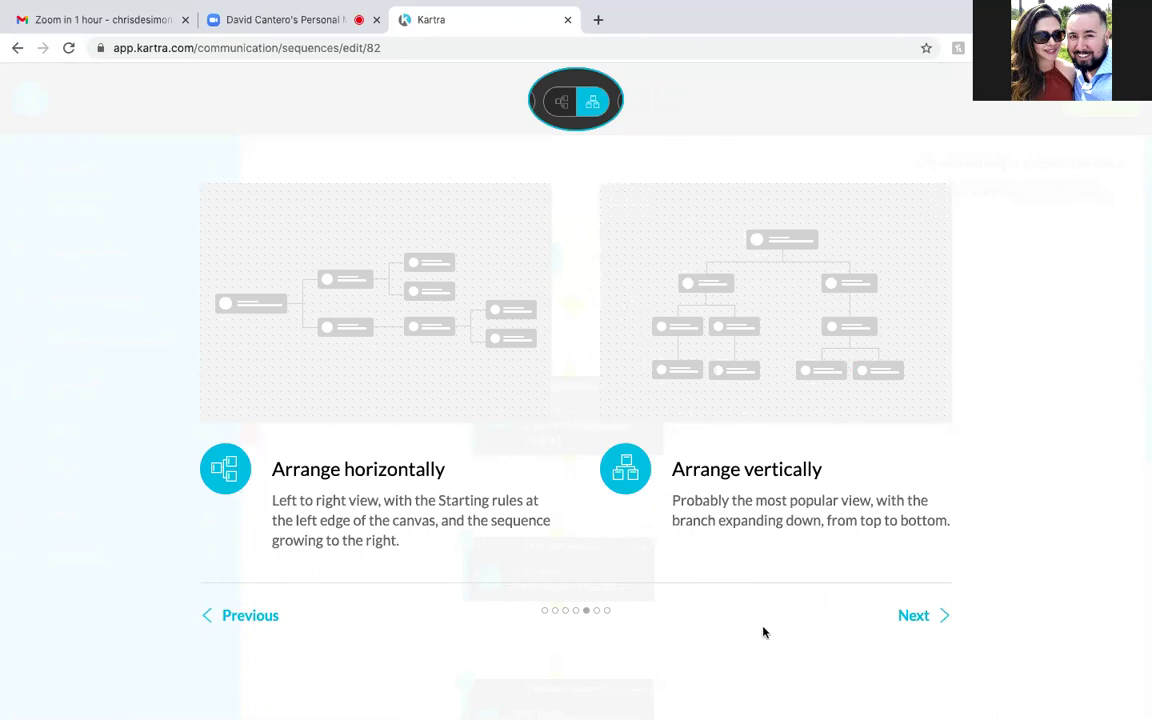
{"action": "left_click", "coordinate": [913, 617]}
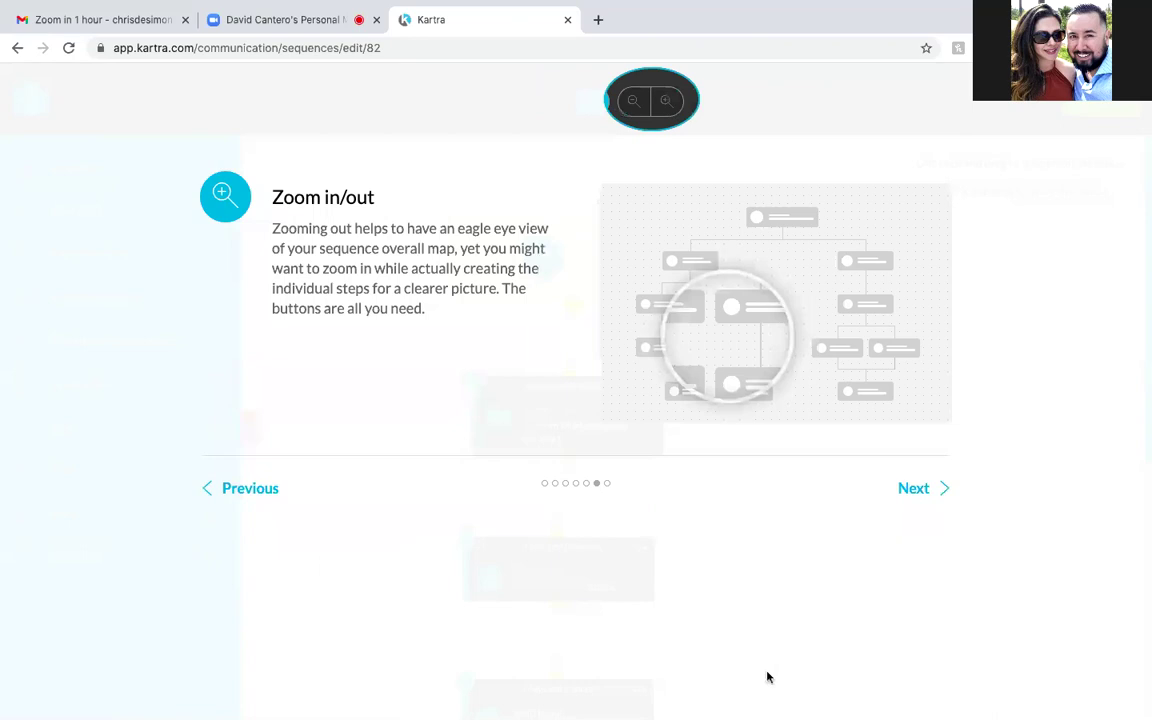
{"action": "left_click", "coordinate": [918, 490]}
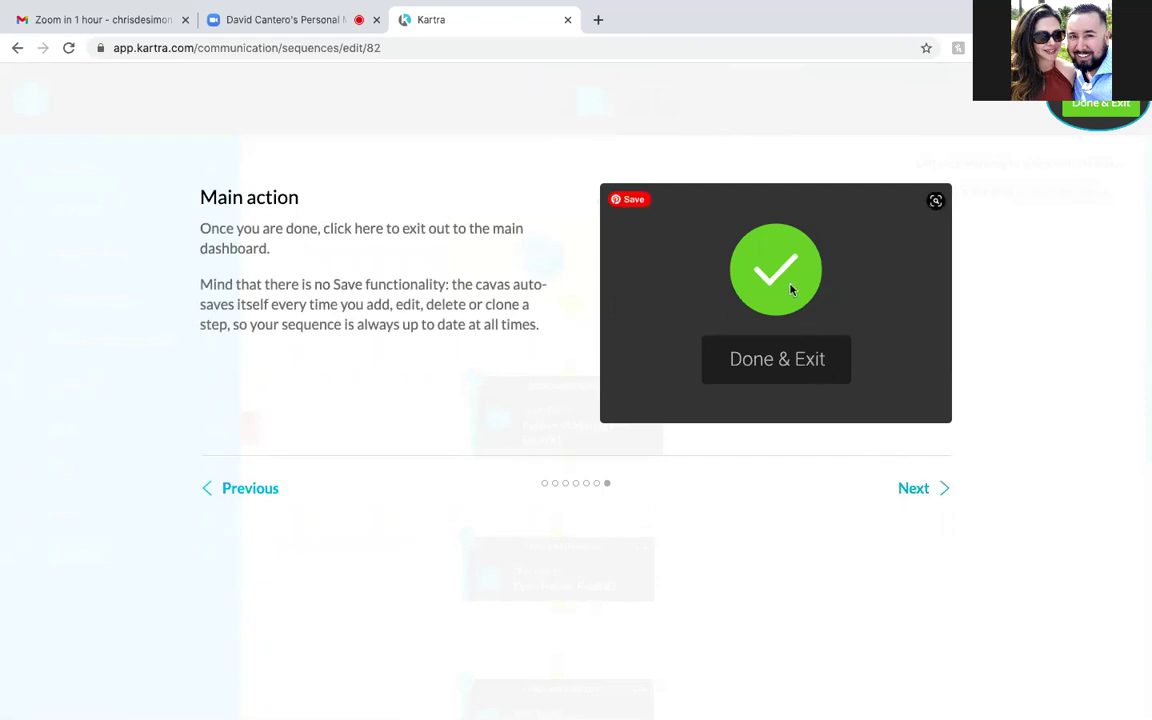
{"action": "left_click", "coordinate": [932, 489]}
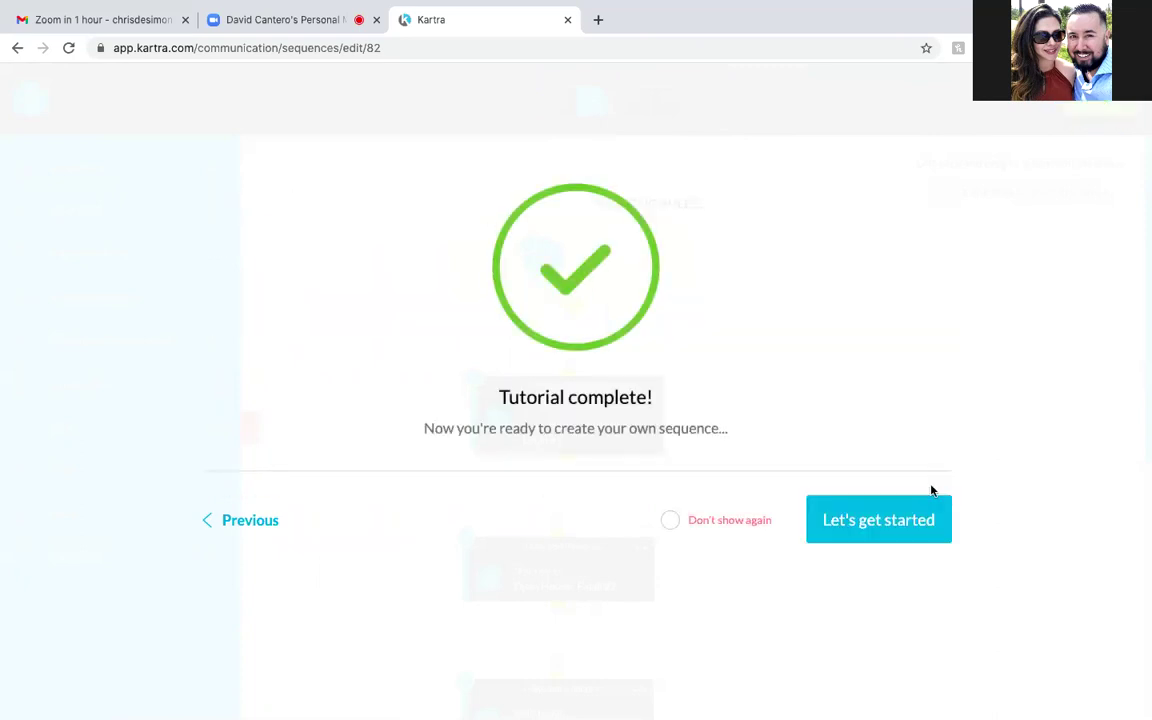
{"action": "left_click", "coordinate": [671, 521]}
{"action": "left_click", "coordinate": [875, 524]}
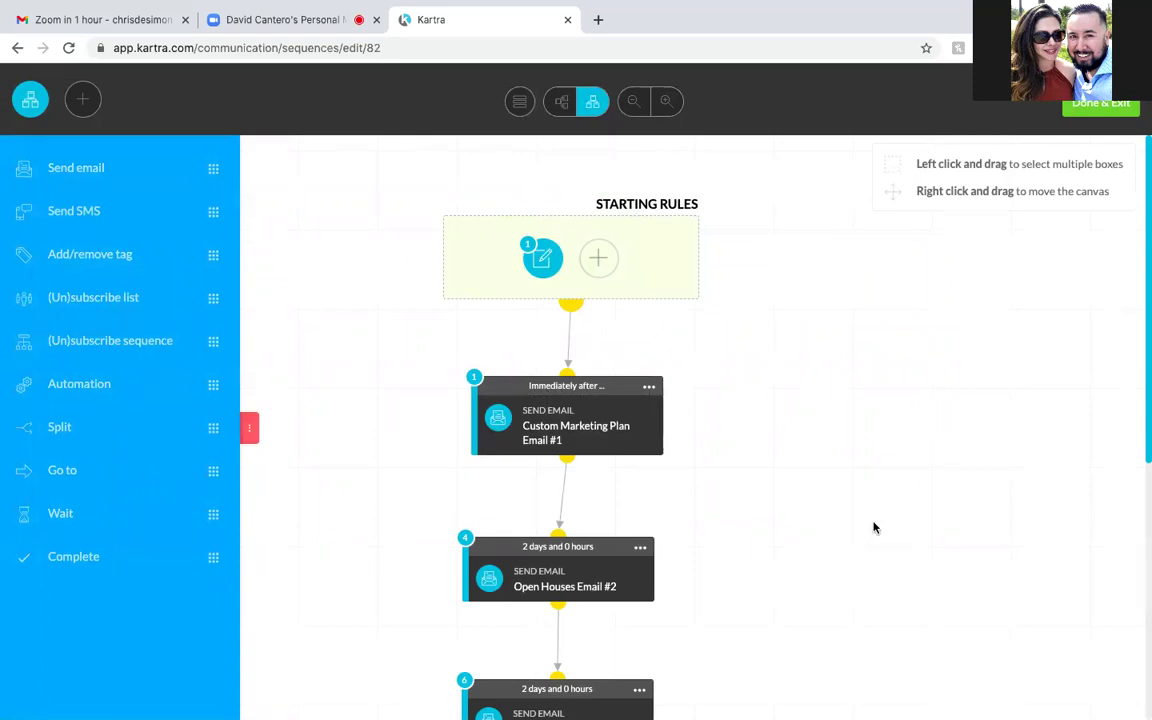
Examine the order and delays of the sequence's email steps, from the starting rules to the Complete step
{"action": "scroll", "coordinate": [874, 527], "scroll_direction": "down", "scroll_amount": 3}
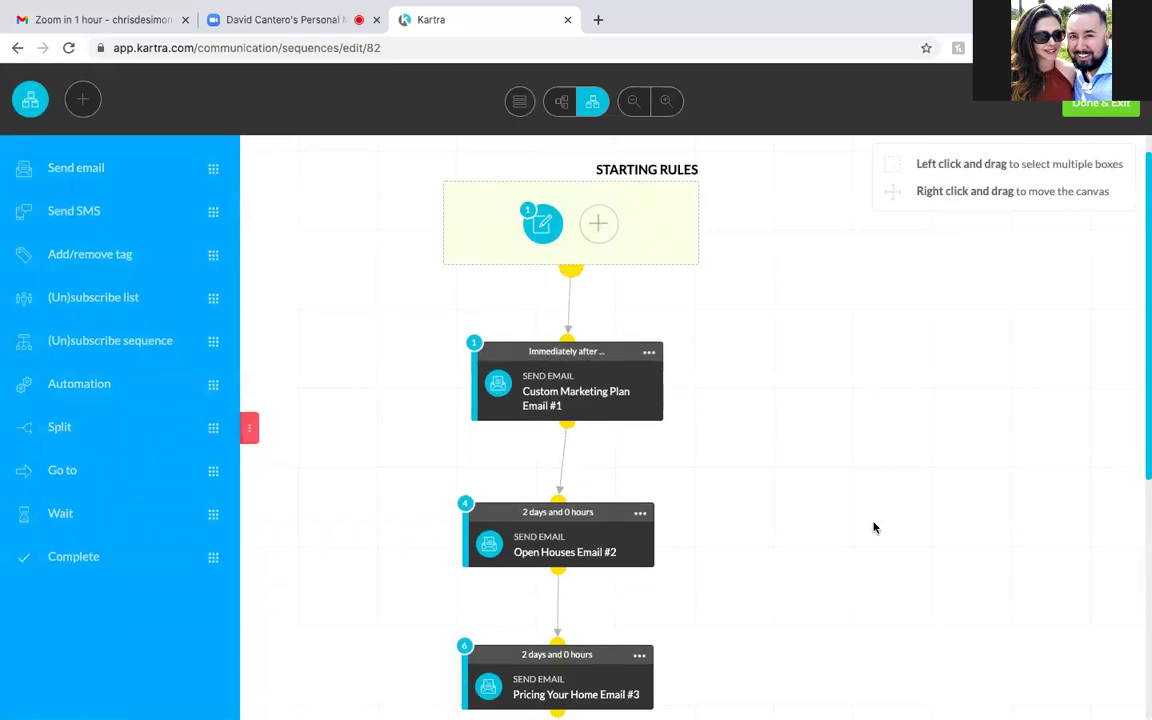
{"action": "scroll", "coordinate": [874, 527], "scroll_direction": "down", "scroll_amount": 2}
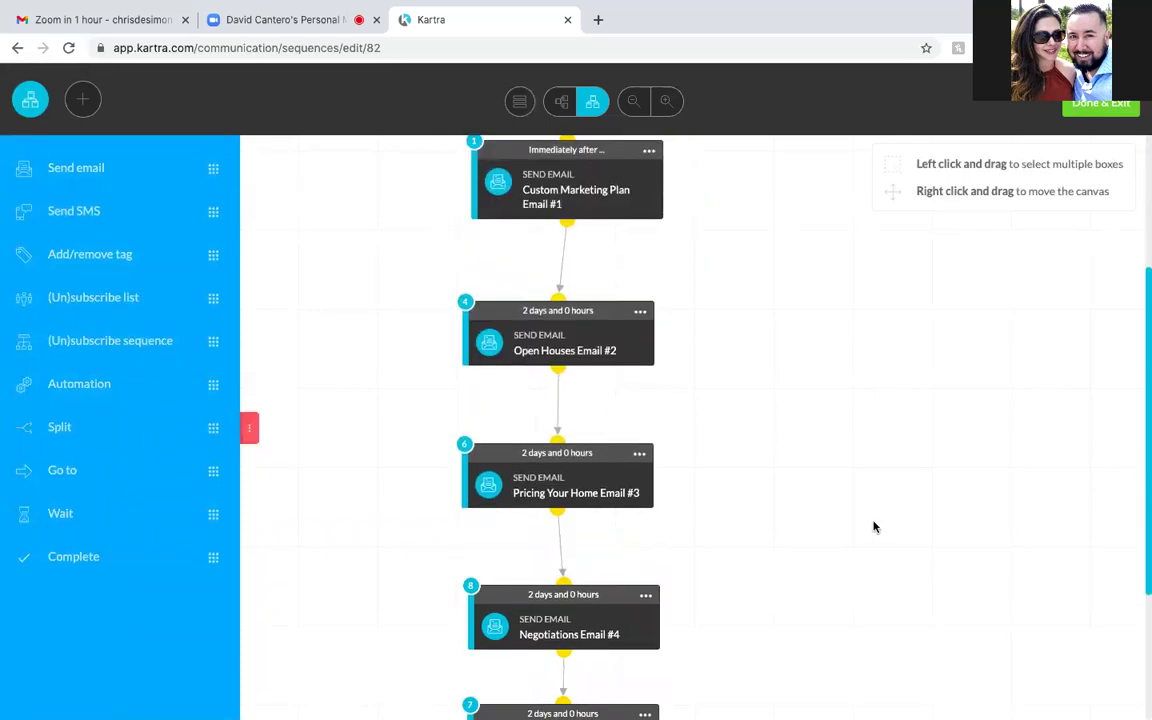
{"action": "scroll", "coordinate": [874, 527], "scroll_direction": "up", "scroll_amount": 3}
{"action": "scroll", "coordinate": [874, 527], "scroll_direction": "down", "scroll_amount": 5}
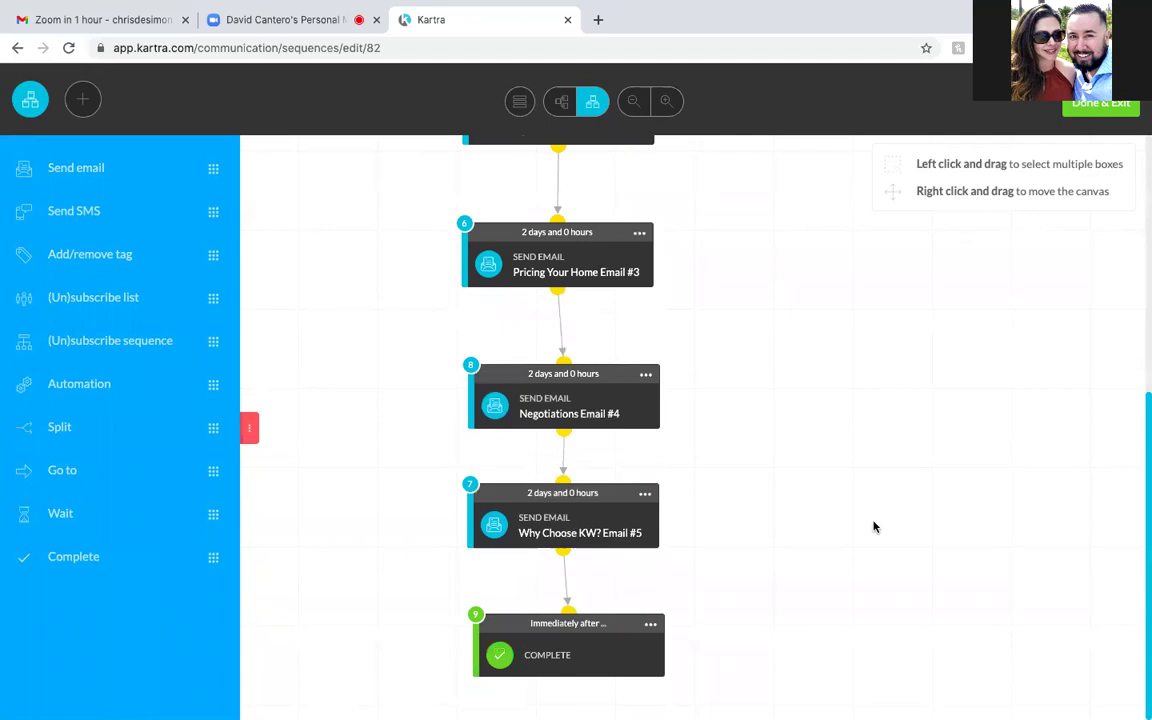
{"action": "scroll", "coordinate": [874, 527], "scroll_direction": "up", "scroll_amount": 5}
{"action": "scroll", "coordinate": [874, 527], "scroll_direction": "up", "scroll_amount": 1}
{"action": "scroll", "coordinate": [874, 527], "scroll_direction": "down", "scroll_amount": 1}
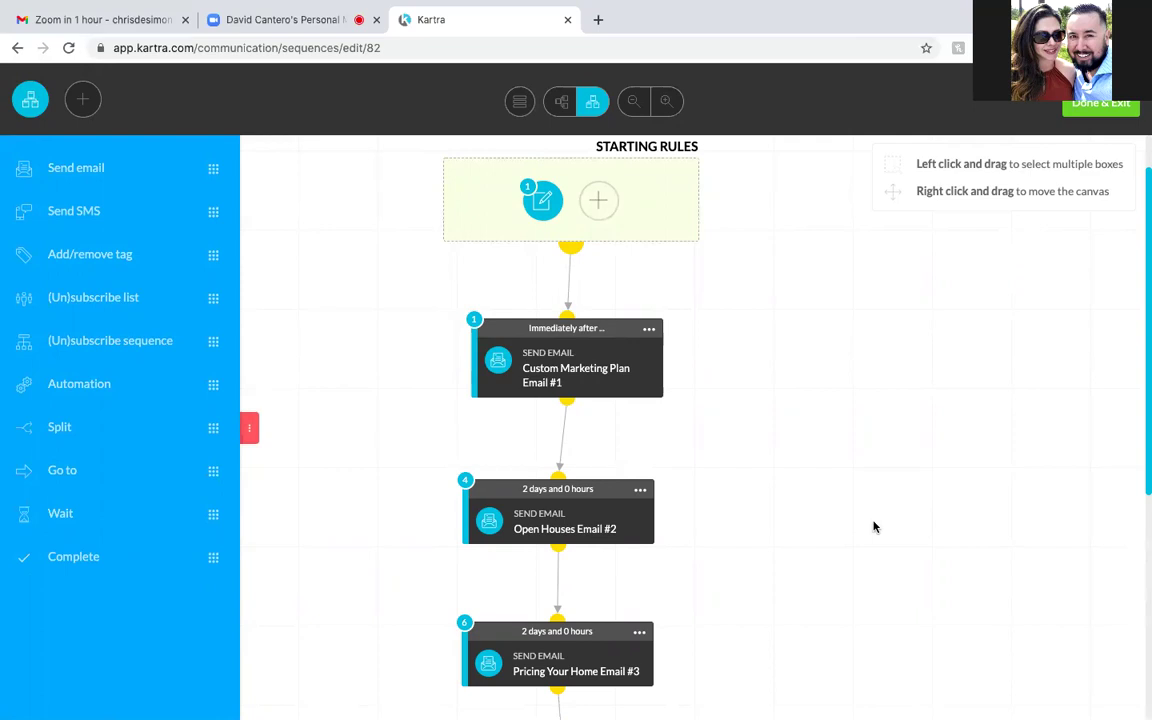
{"action": "scroll", "coordinate": [873, 527], "scroll_direction": "down", "scroll_amount": 3}
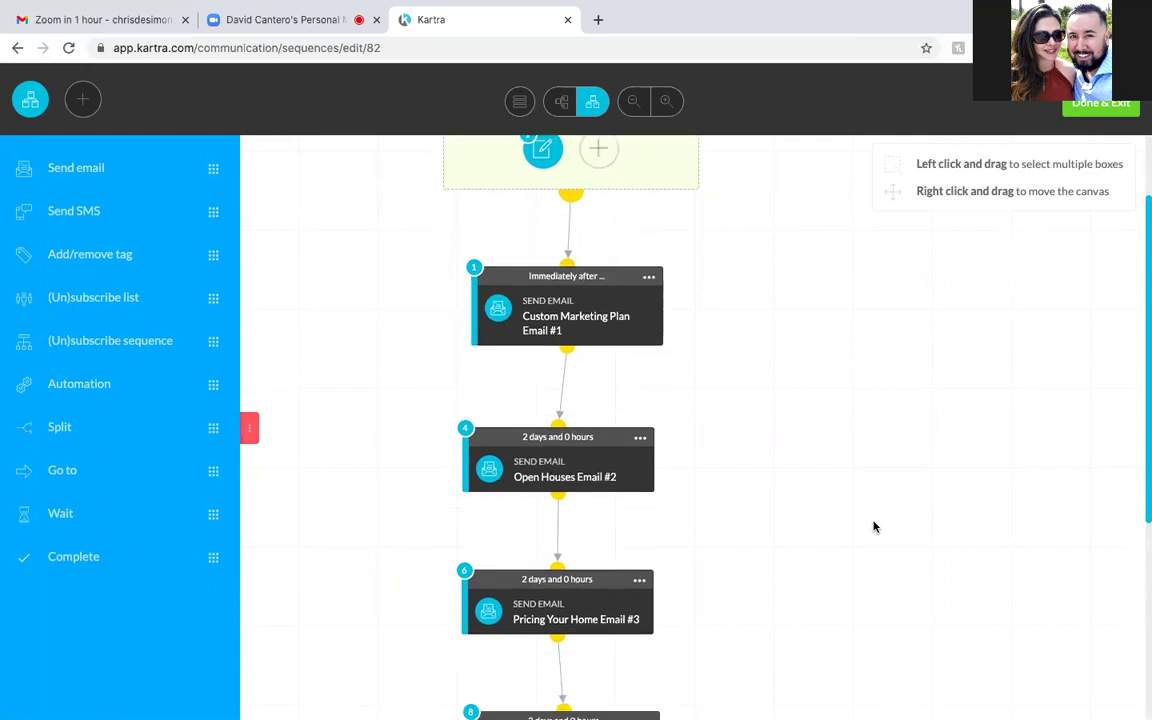
{"action": "scroll", "coordinate": [873, 527], "scroll_direction": "down", "scroll_amount": 4}
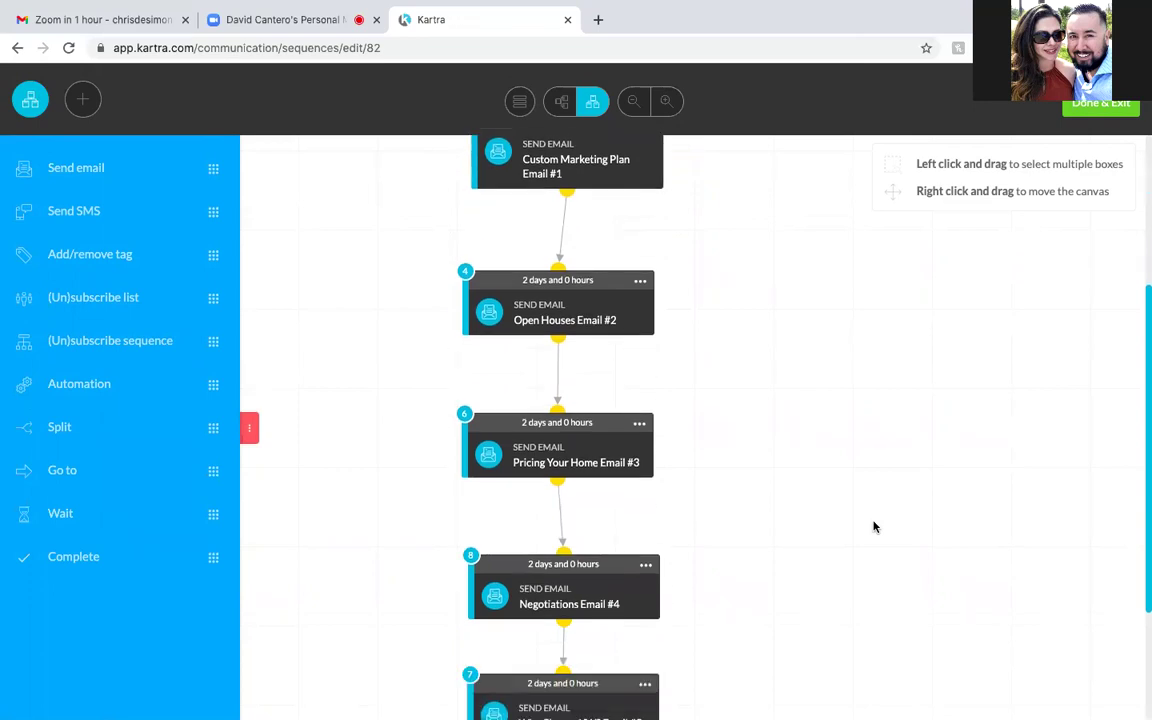
{"action": "scroll", "coordinate": [873, 527], "scroll_direction": "down", "scroll_amount": 2}
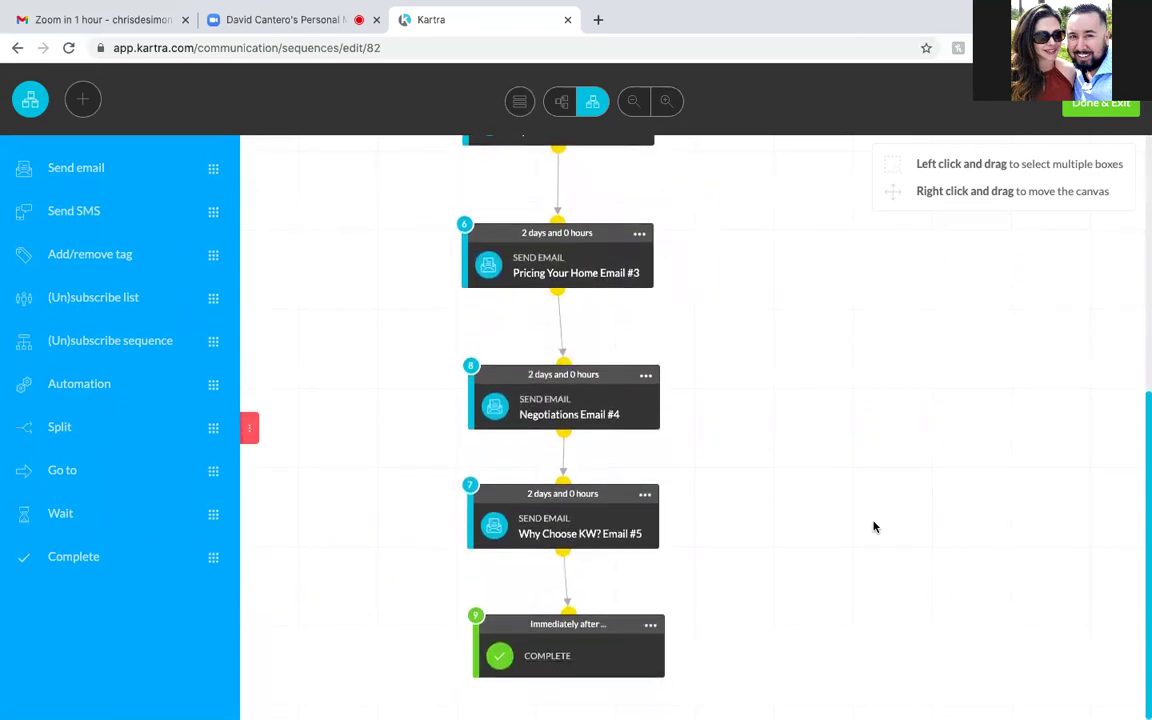
{"action": "scroll", "coordinate": [873, 527], "scroll_direction": "up", "scroll_amount": 1}
{"action": "scroll", "coordinate": [873, 527], "scroll_direction": "up", "scroll_amount": 2}
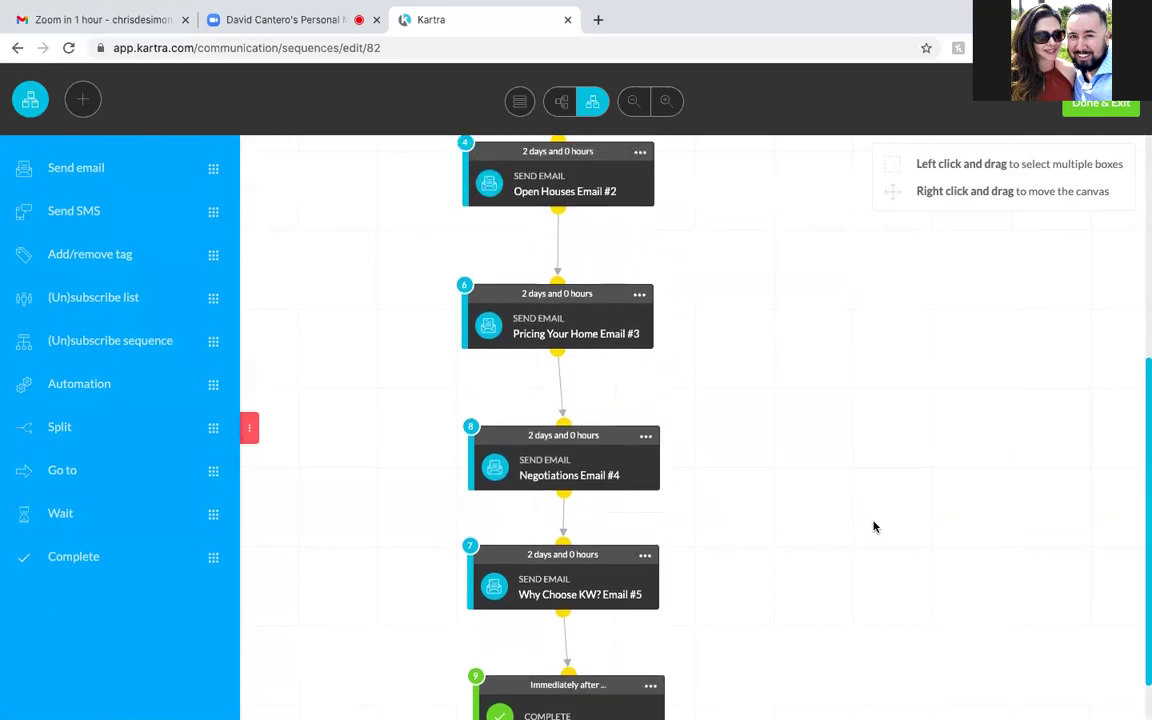
{"action": "scroll", "coordinate": [873, 527], "scroll_direction": "up", "scroll_amount": 5}
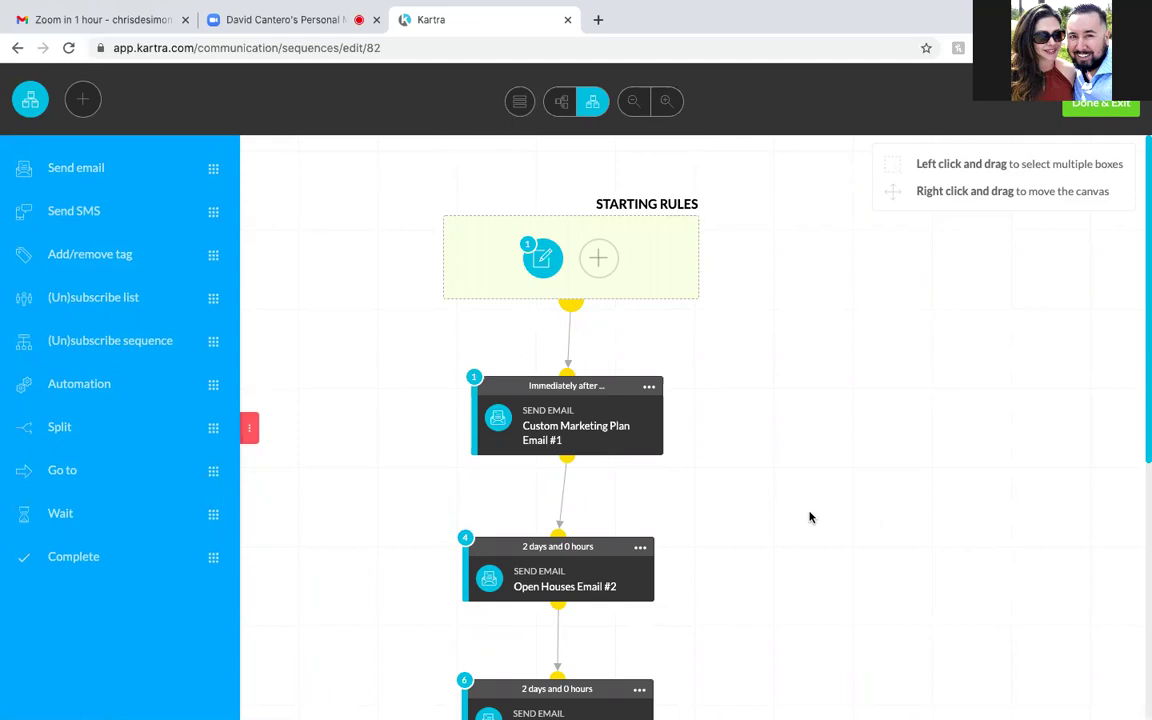
Review the sequence's opt-in form starting rule and save it as it is
{"action": "mouse_move", "coordinate": [540, 252]}
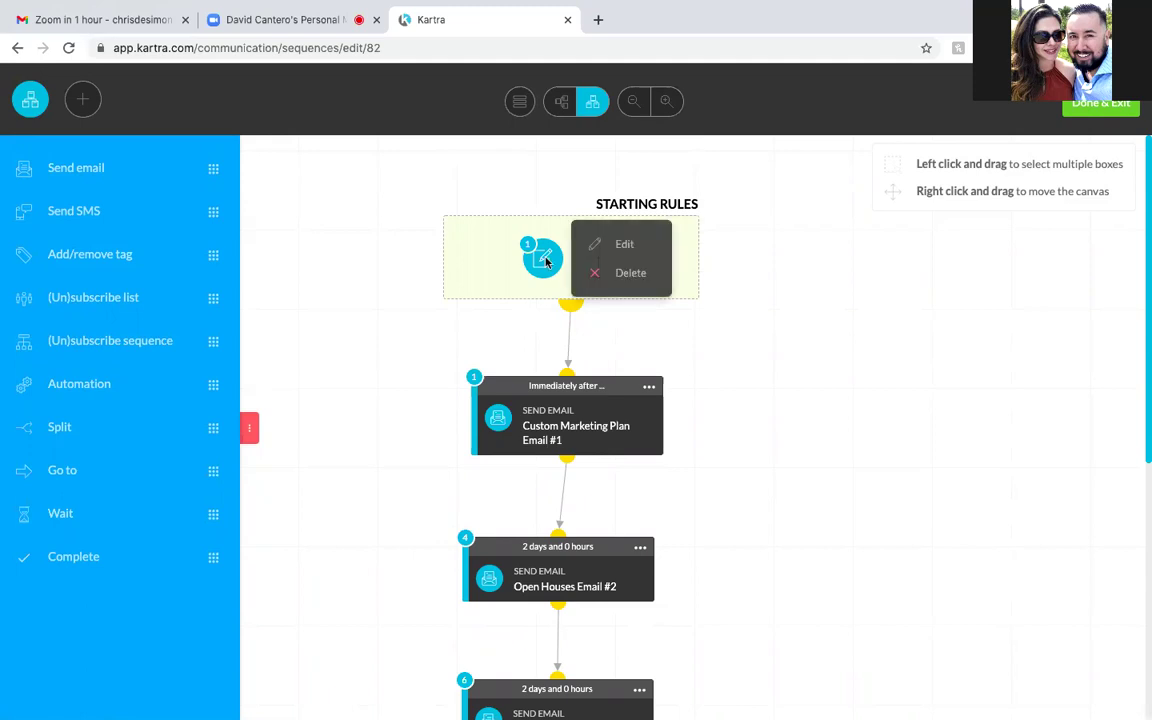
{"action": "left_click", "coordinate": [628, 245]}
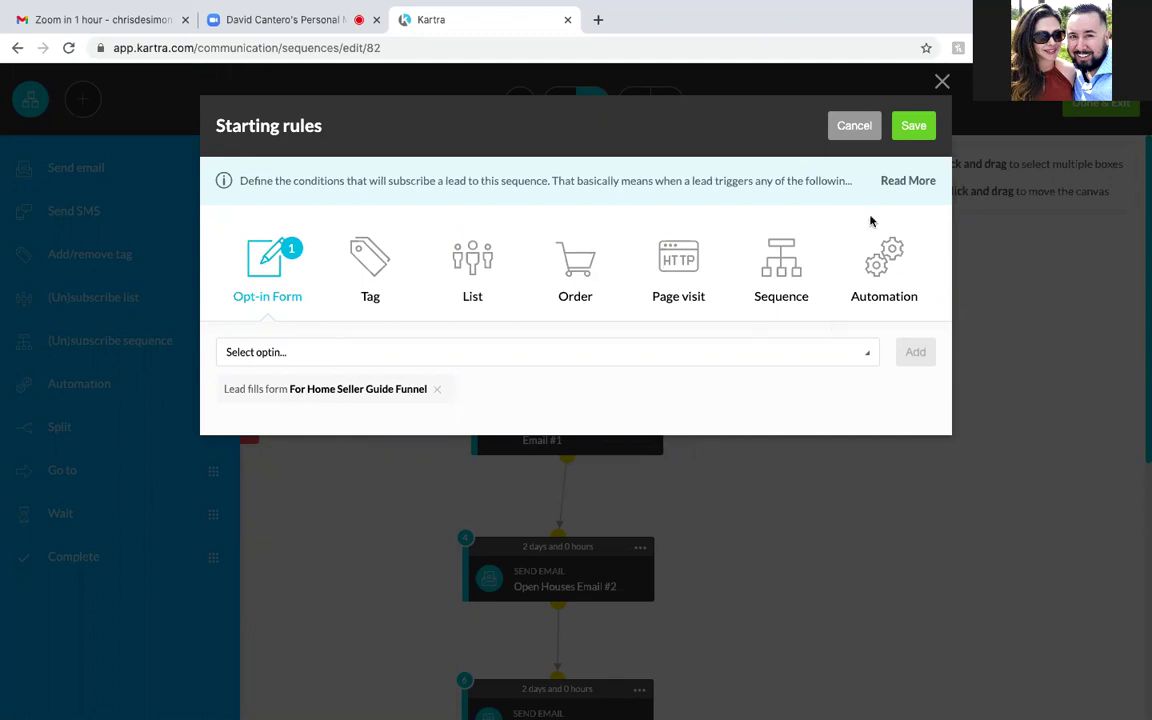
{"action": "left_click", "coordinate": [912, 127]}
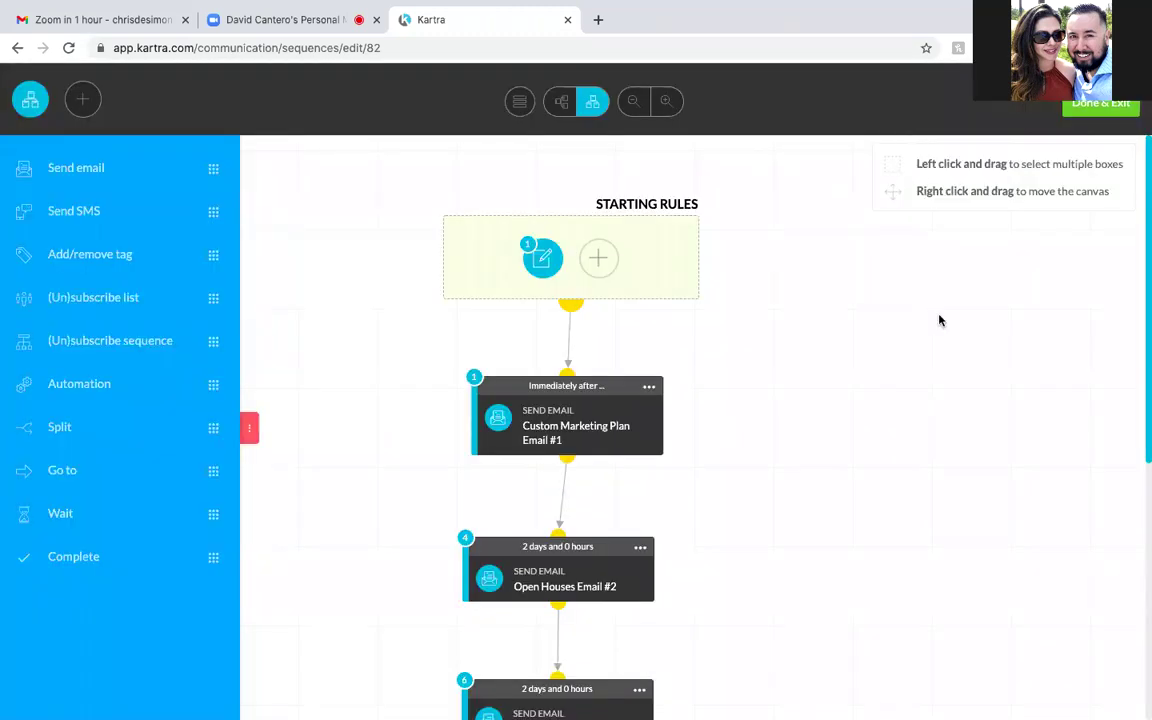
{"action": "scroll", "coordinate": [843, 512], "scroll_direction": "down", "scroll_amount": 1}
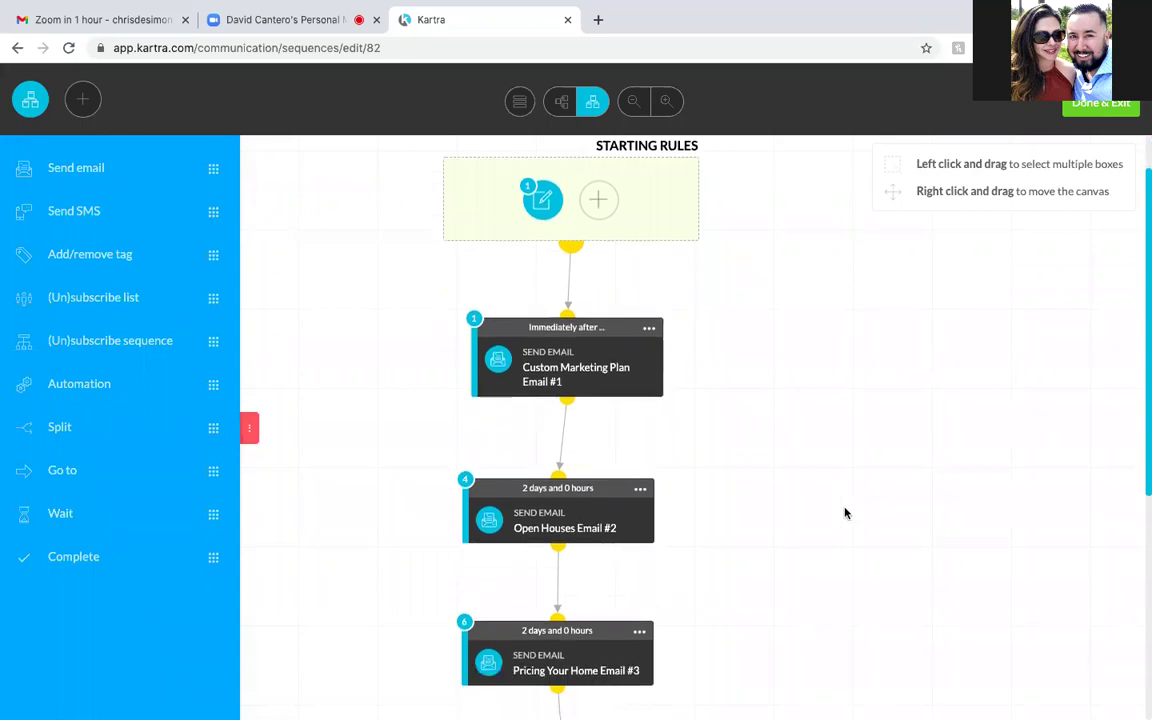
{"action": "scroll", "coordinate": [845, 513], "scroll_direction": "down", "scroll_amount": 1}
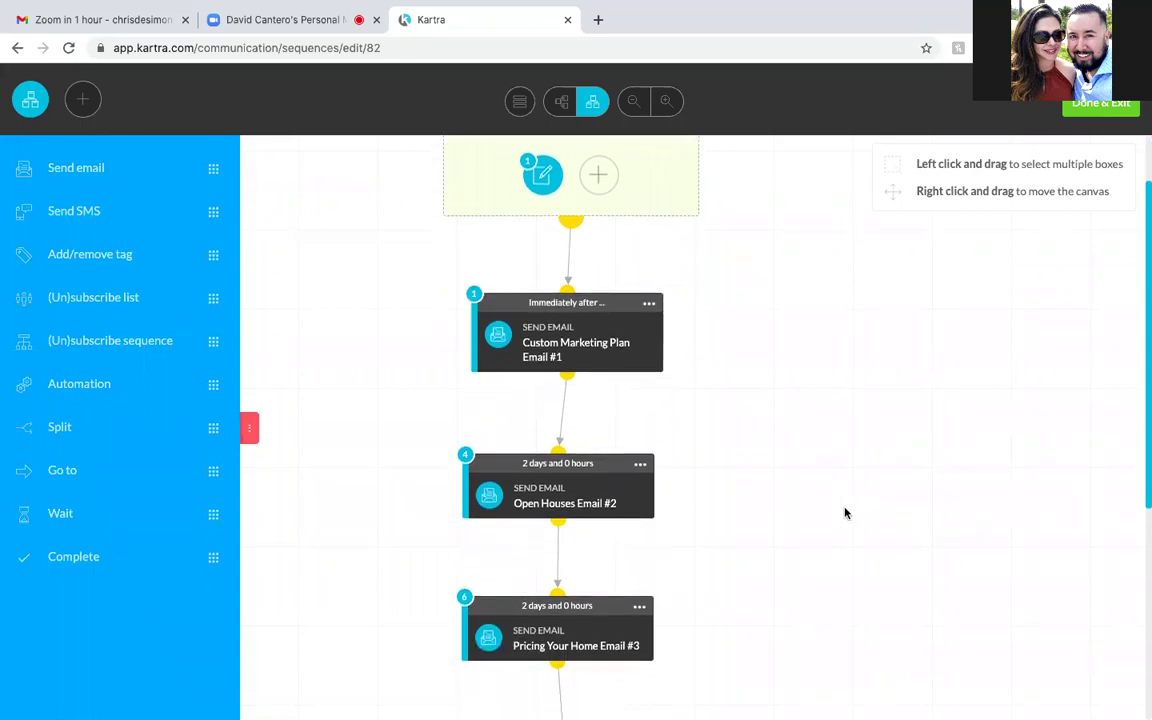
{"action": "scroll", "coordinate": [845, 513], "scroll_direction": "down", "scroll_amount": 4}
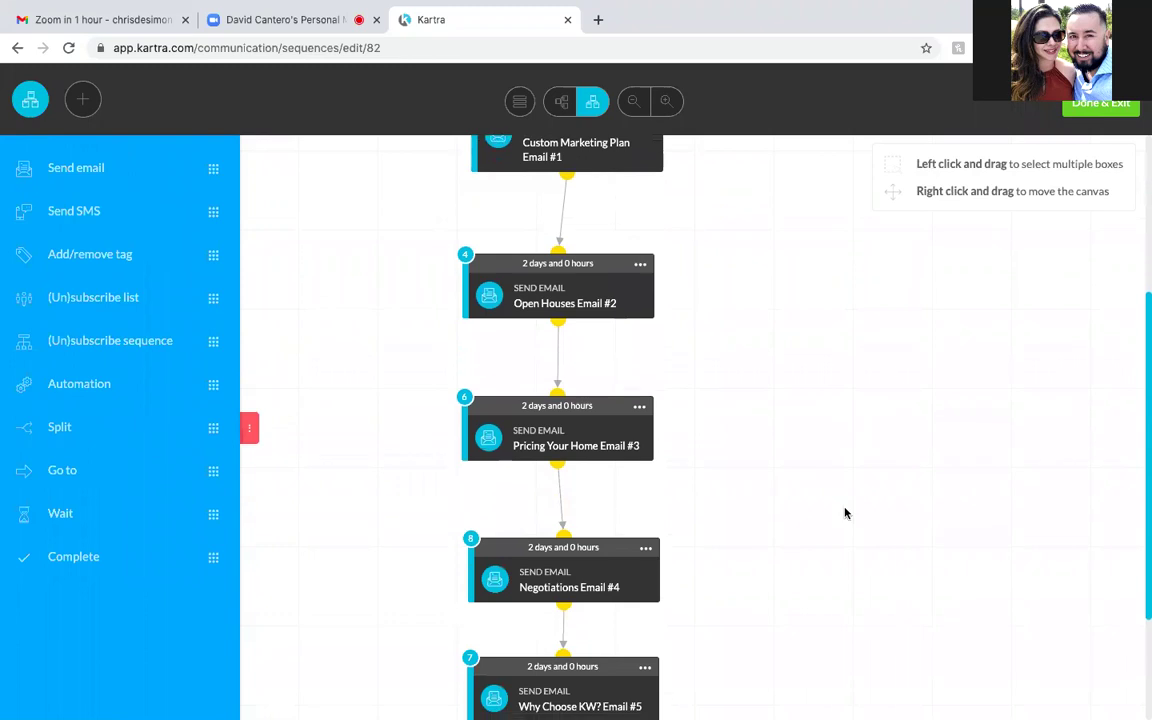
{"action": "scroll", "coordinate": [845, 513], "scroll_direction": "up", "scroll_amount": 5}
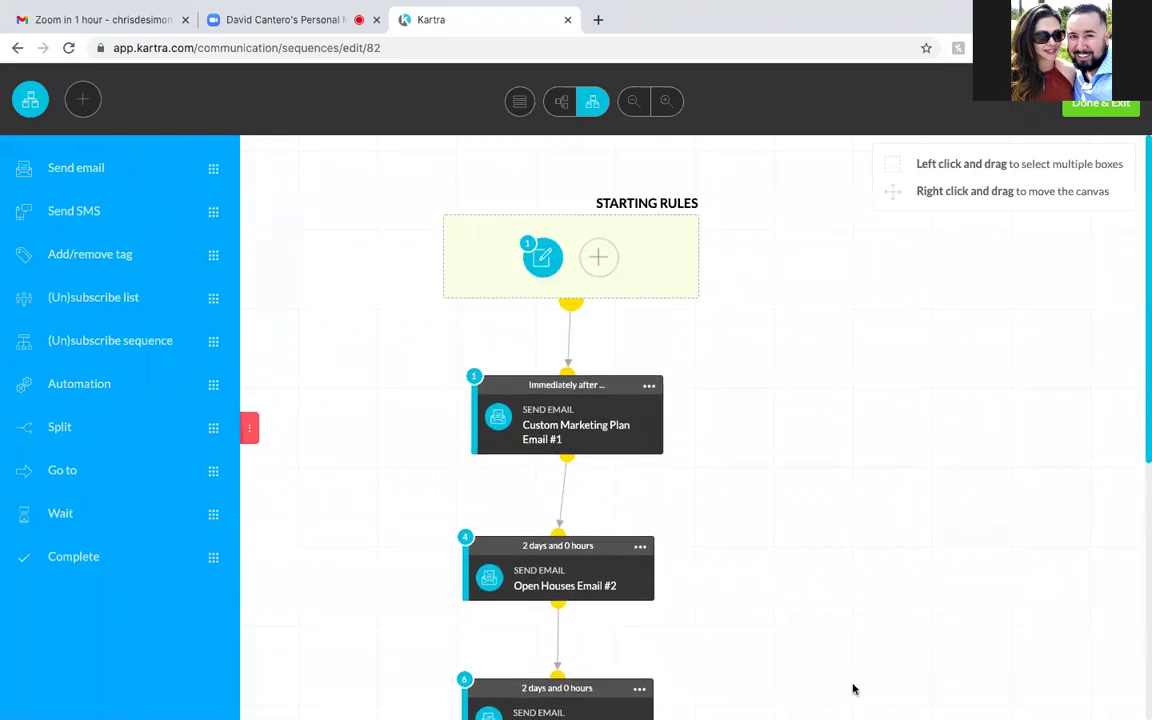
Detach the Complete step from Why Choose KW? Email #5 and move it farther down the canvas to make room
{"action": "scroll", "coordinate": [853, 689], "scroll_direction": "down", "scroll_amount": 8}
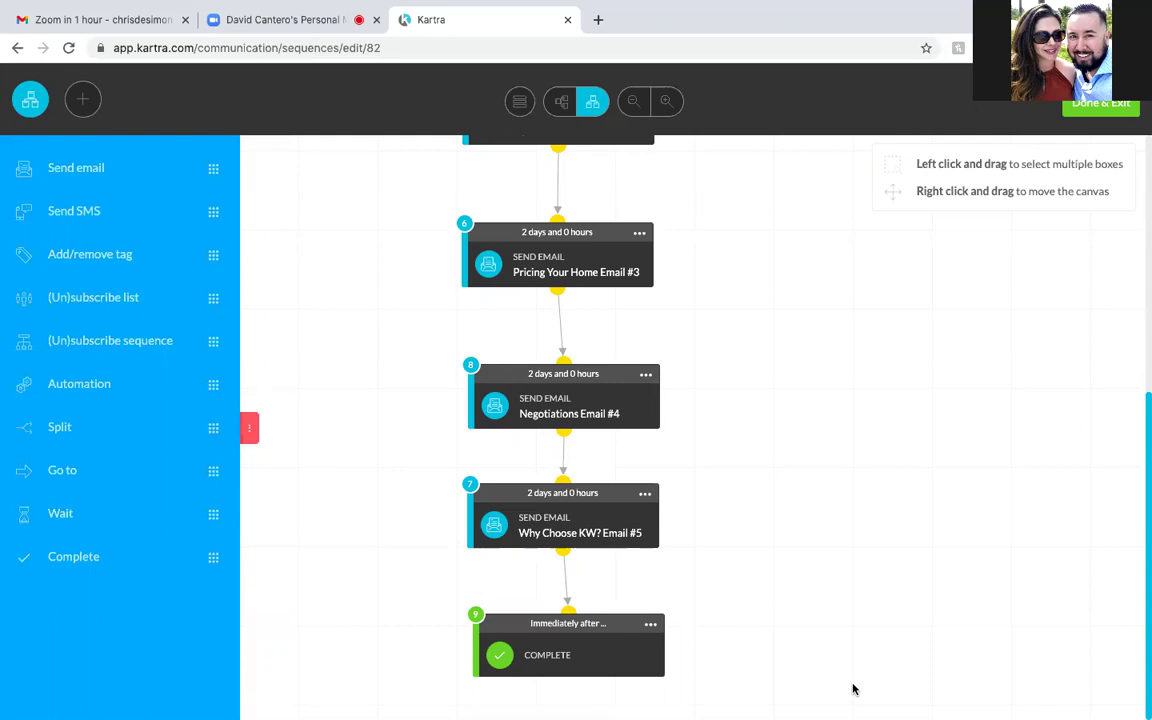
{"action": "mouse_move", "coordinate": [567, 587]}
{"action": "left_click", "coordinate": [566, 578]}
{"action": "left_click_drag", "start_coordinate": [580, 623], "coordinate": [586, 559]}
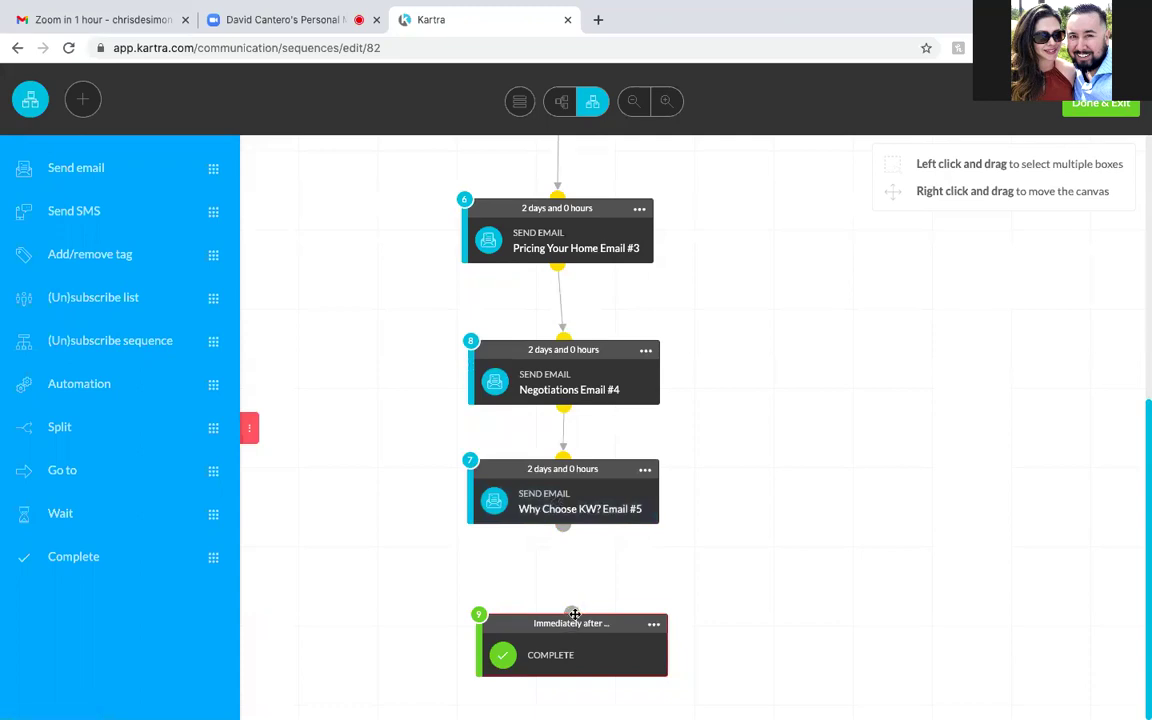
{"action": "scroll", "coordinate": [574, 640], "scroll_direction": "down", "scroll_amount": 2}
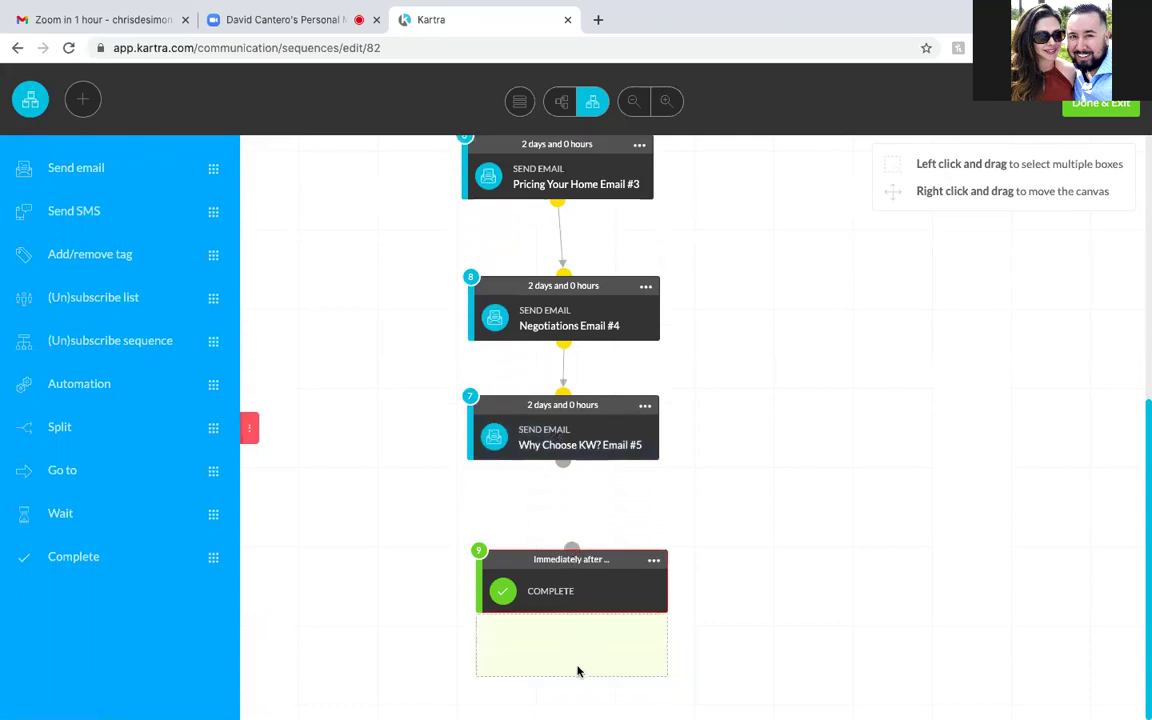
{"action": "scroll", "coordinate": [577, 671], "scroll_direction": "down", "scroll_amount": 3}
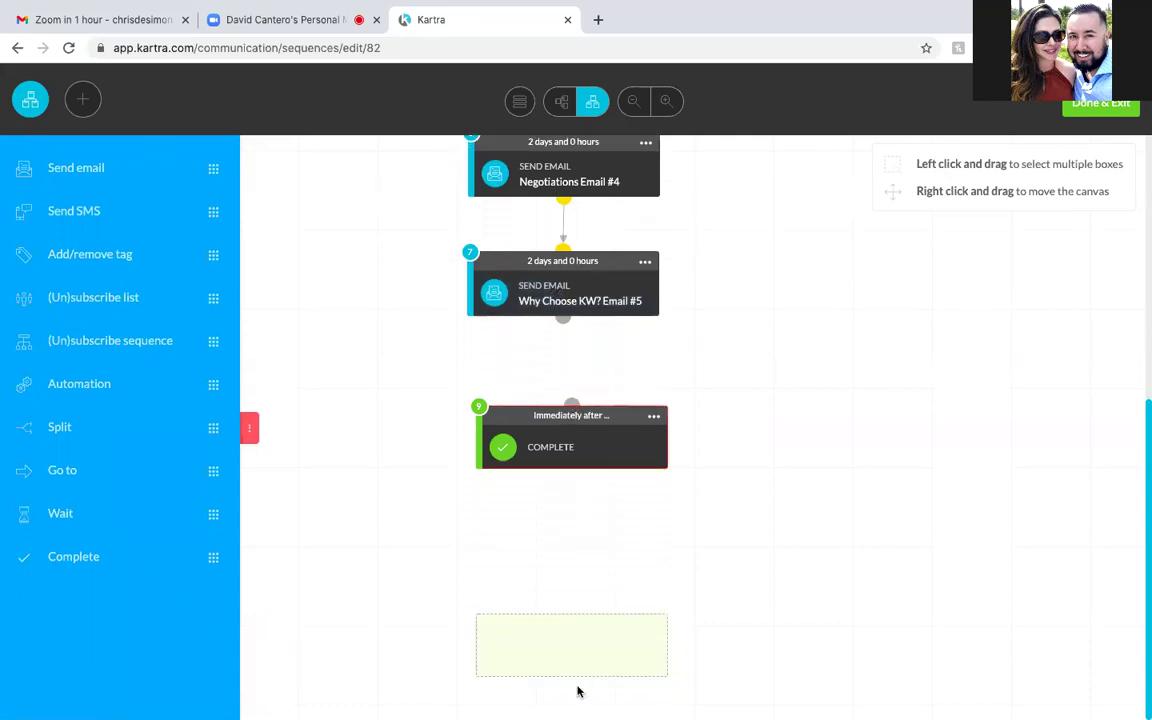
{"action": "left_click_drag", "start_coordinate": [577, 691], "coordinate": [578, 688]}
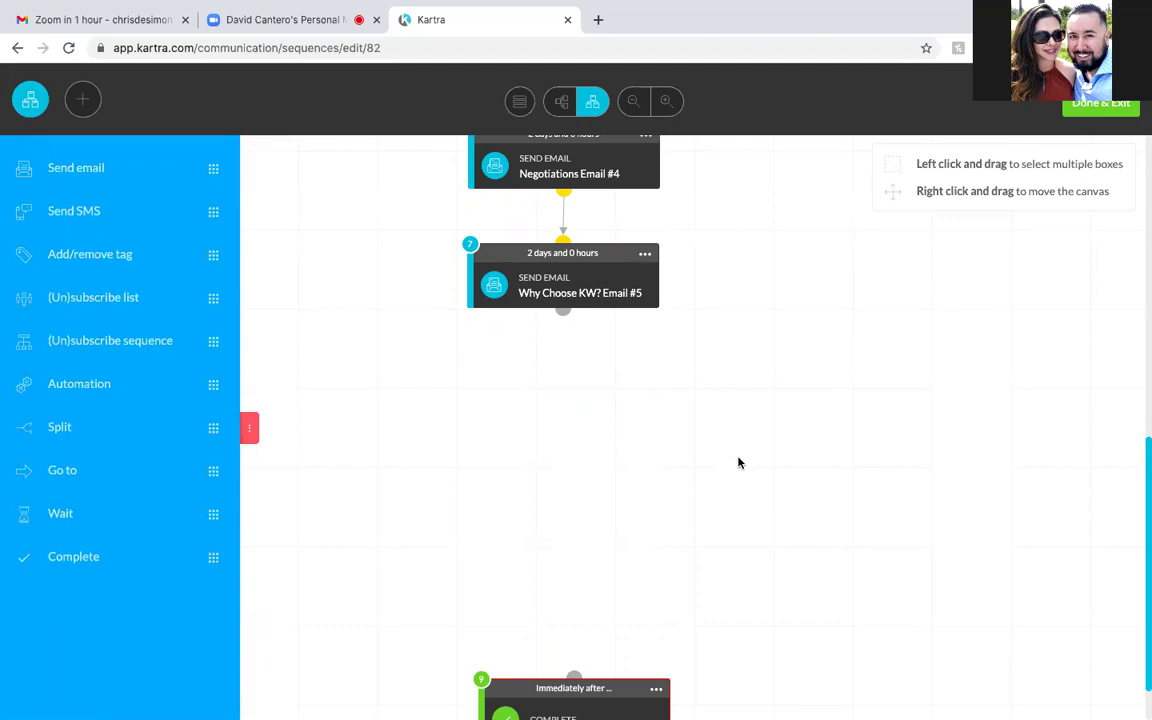
Add a new Send email step in the gap between Why Choose KW? Email #5 and the Complete step
{"action": "scroll", "coordinate": [738, 462], "scroll_direction": "up", "scroll_amount": 2}
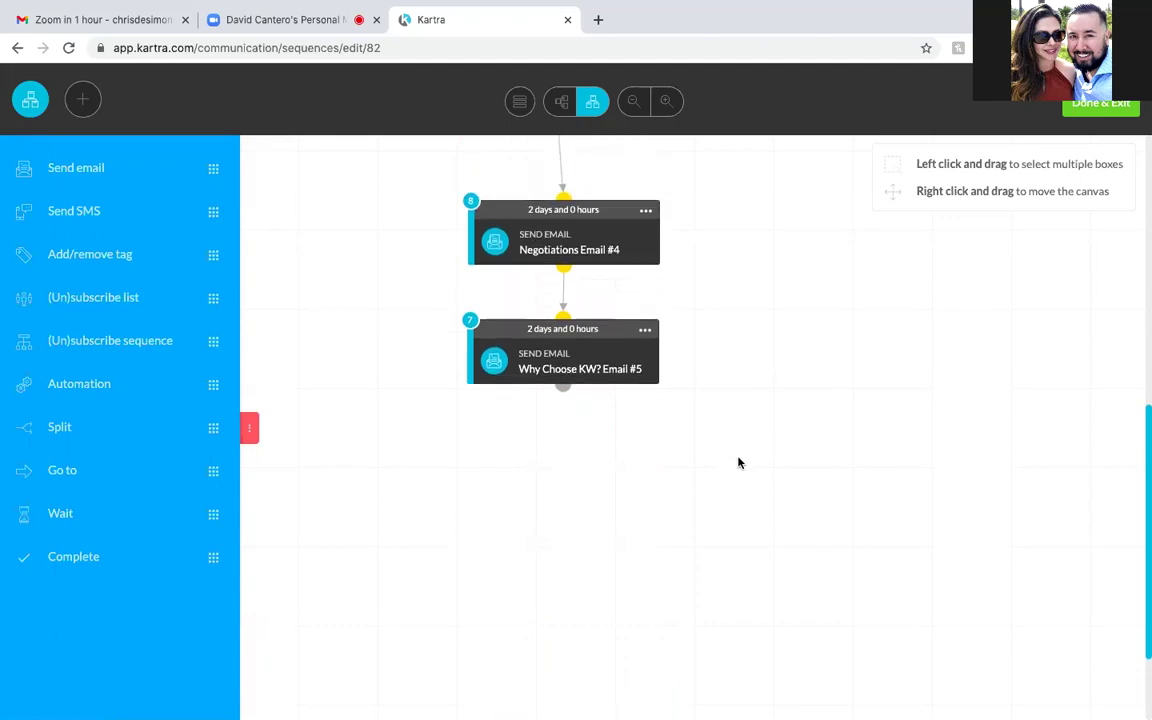
{"action": "scroll", "coordinate": [738, 462], "scroll_direction": "up", "scroll_amount": 12}
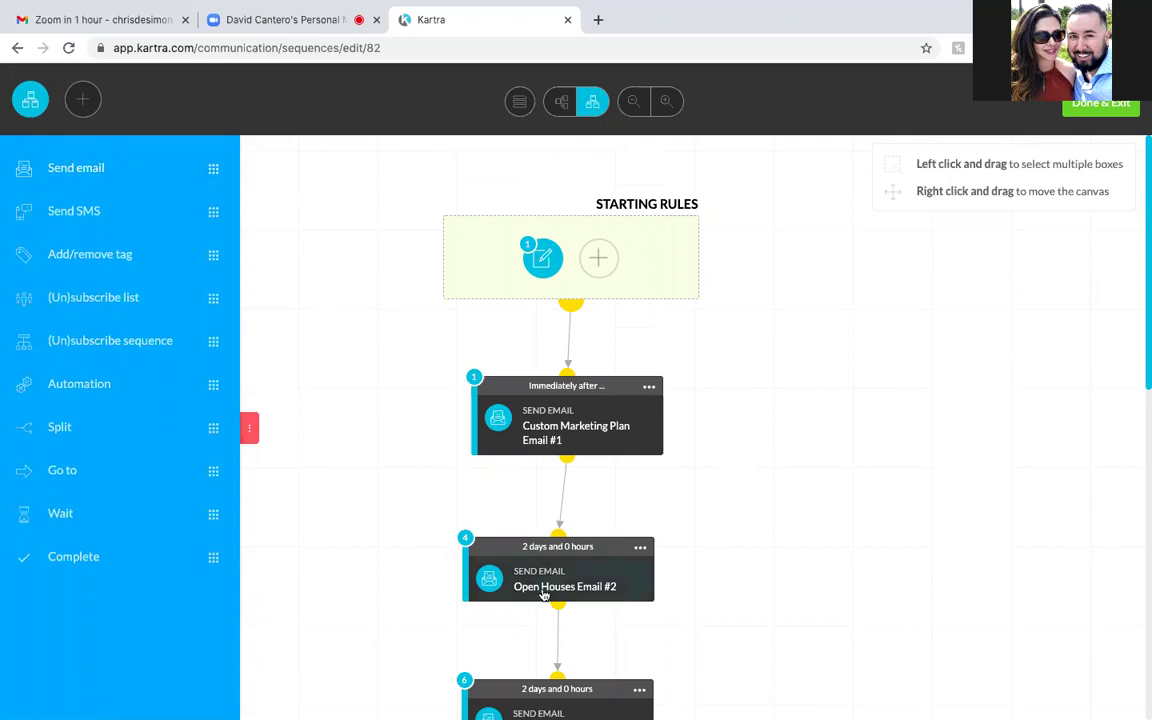
{"action": "scroll", "coordinate": [548, 579], "scroll_direction": "down", "scroll_amount": 8}
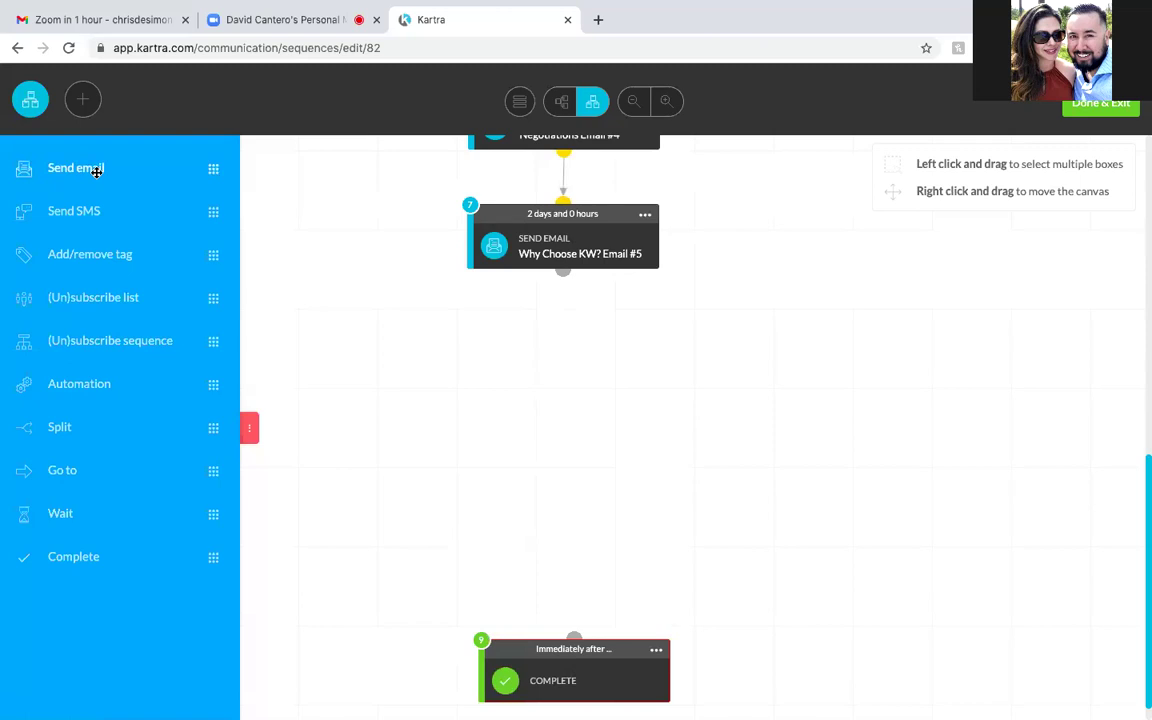
{"action": "left_click_drag", "start_coordinate": [96, 172], "coordinate": [549, 341]}
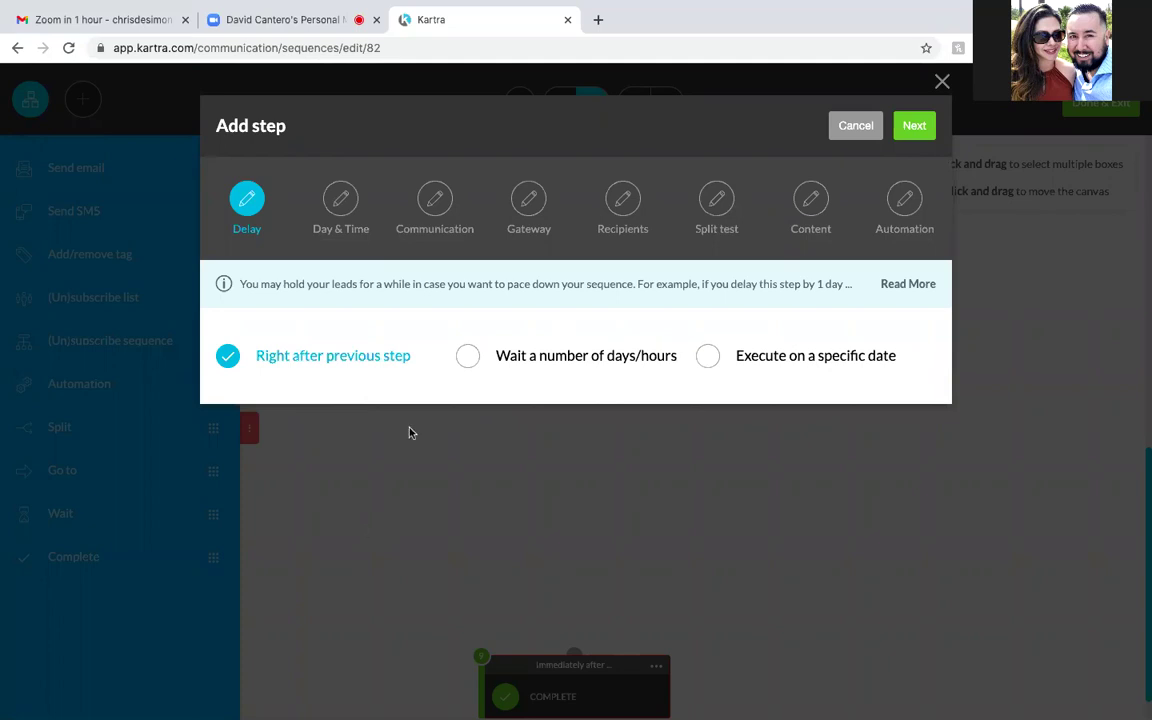
Set the new email step to wait 2 days after the previous step, keeping all days and any time allowed
{"action": "left_click", "coordinate": [469, 357]}
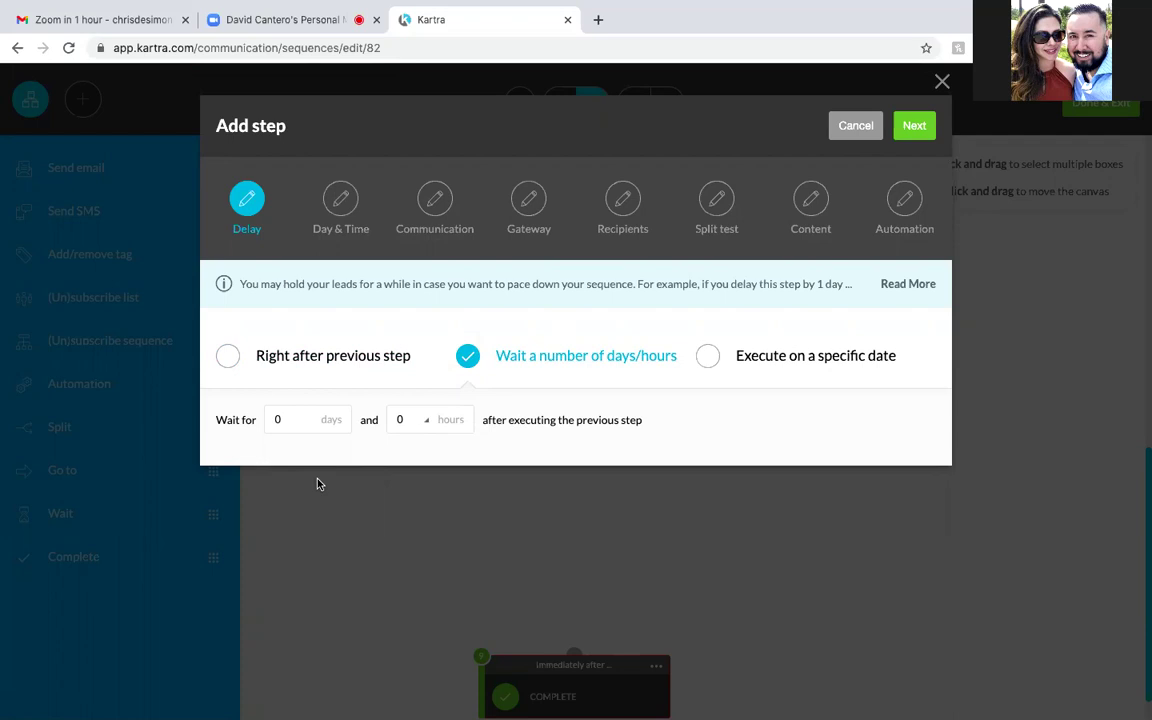
{"action": "left_click", "coordinate": [281, 420]}
{"action": "key", "text": "BackSpace"}
{"action": "type", "text": "1"}
{"action": "key", "text": "BackSpace"}
{"action": "type", "text": "2"}
{"action": "left_click", "coordinate": [913, 128]}
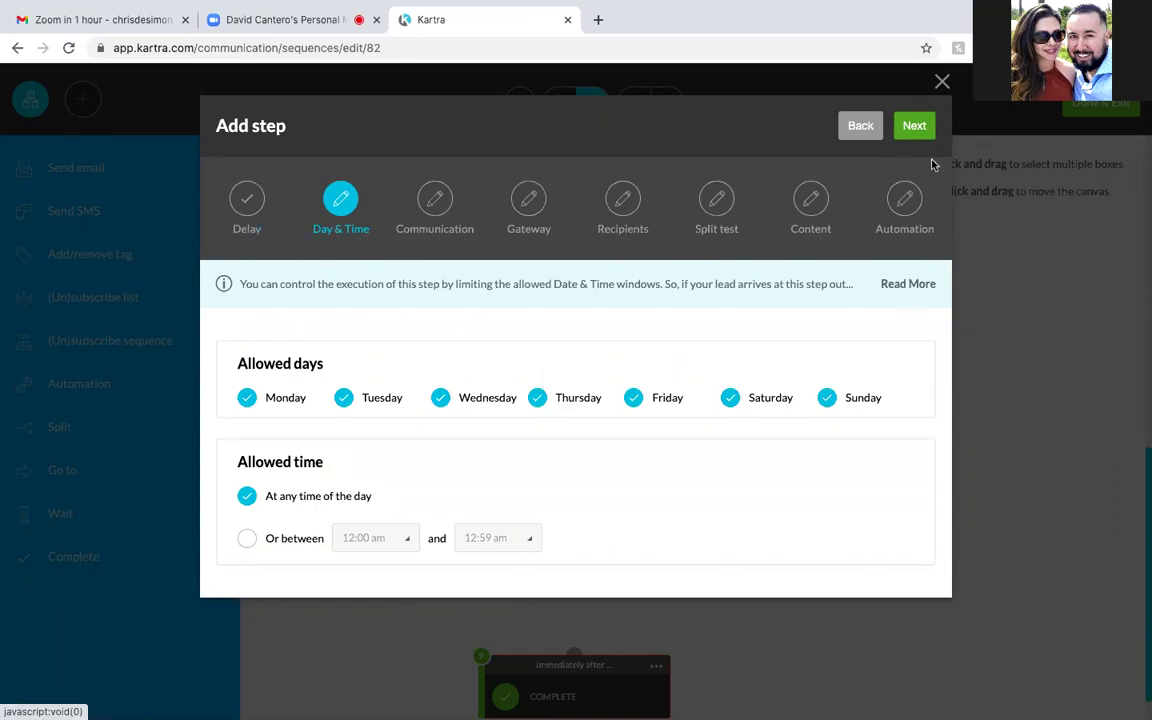
{"action": "left_click", "coordinate": [914, 126]}
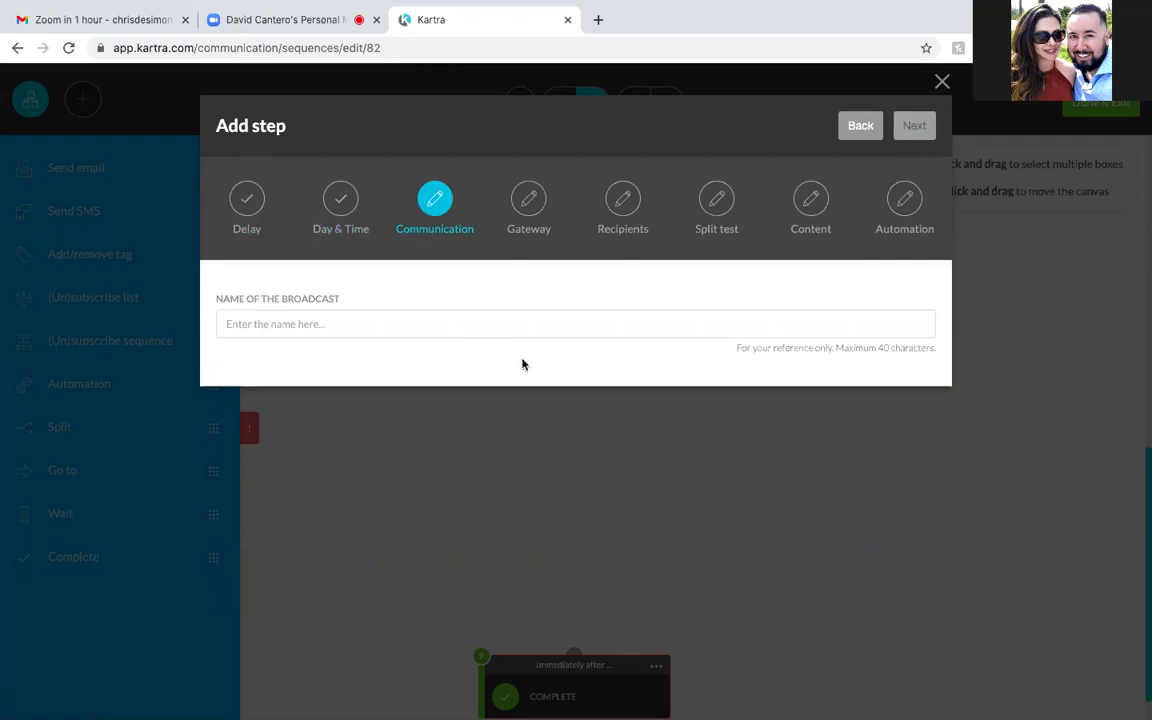
Name the broadcast "Email 10" and accept the KartraMail gateway with its existing sender details
{"action": "left_click", "coordinate": [305, 325]}
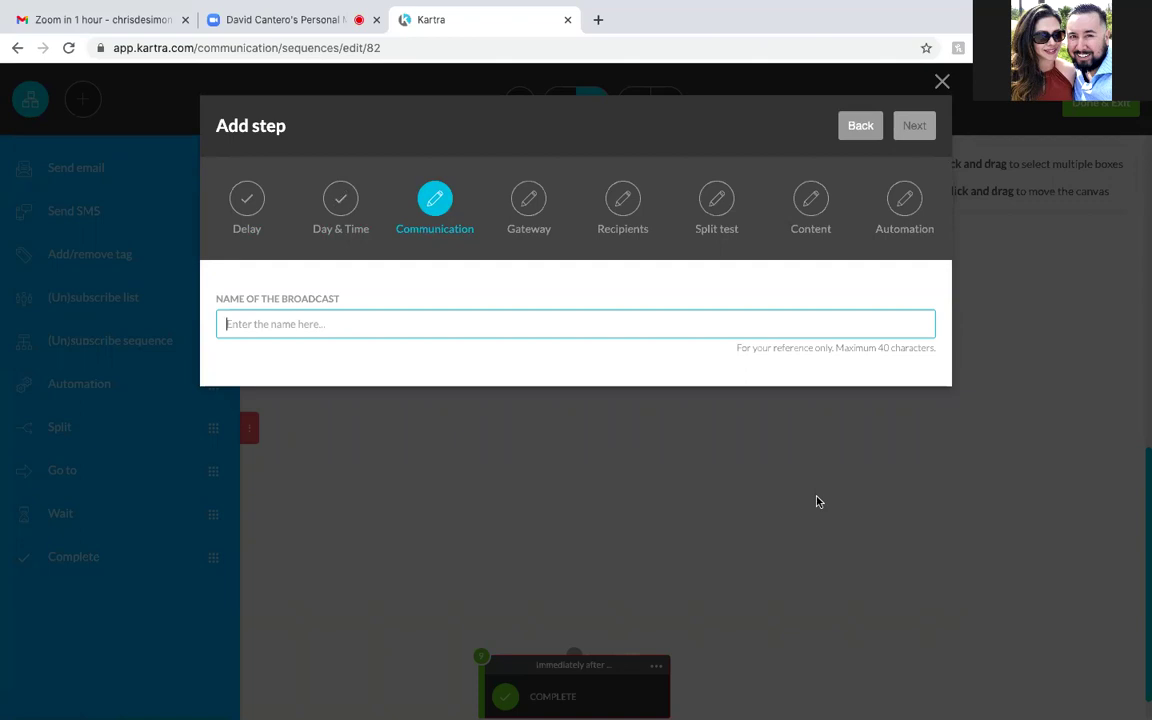
{"action": "type", "text": "Email"}
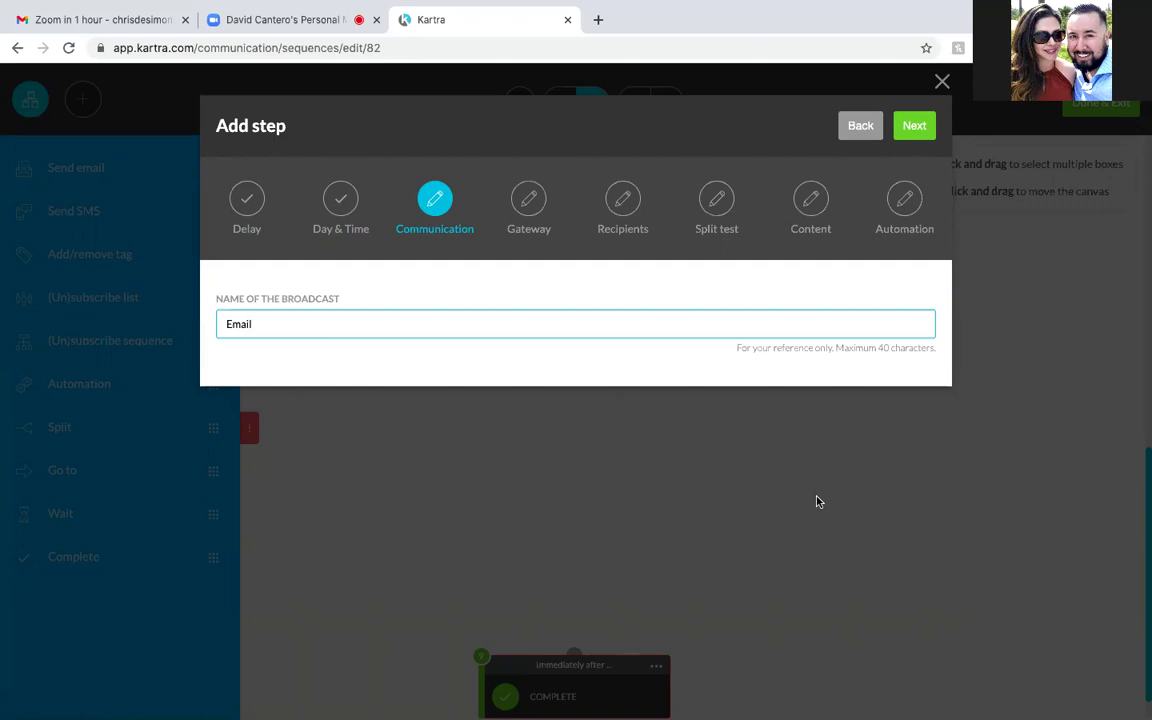
{"action": "type", "text": "10"}
{"action": "left_click", "coordinate": [914, 127]}
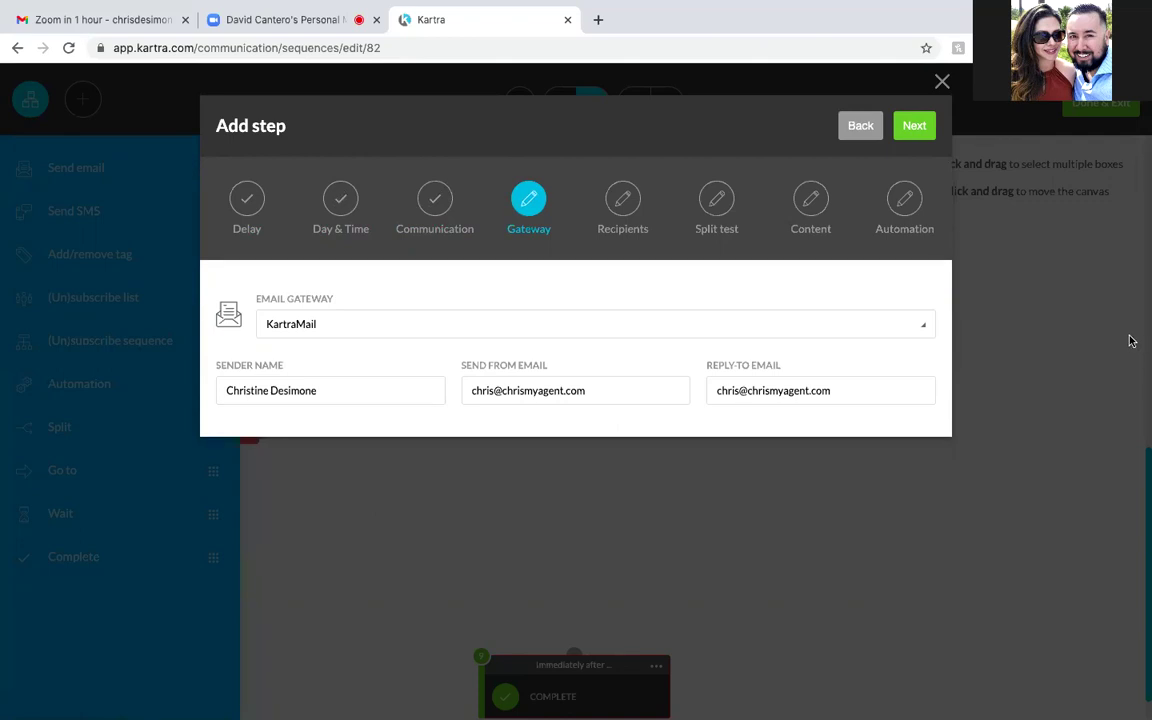
{"action": "left_click", "coordinate": [914, 127]}
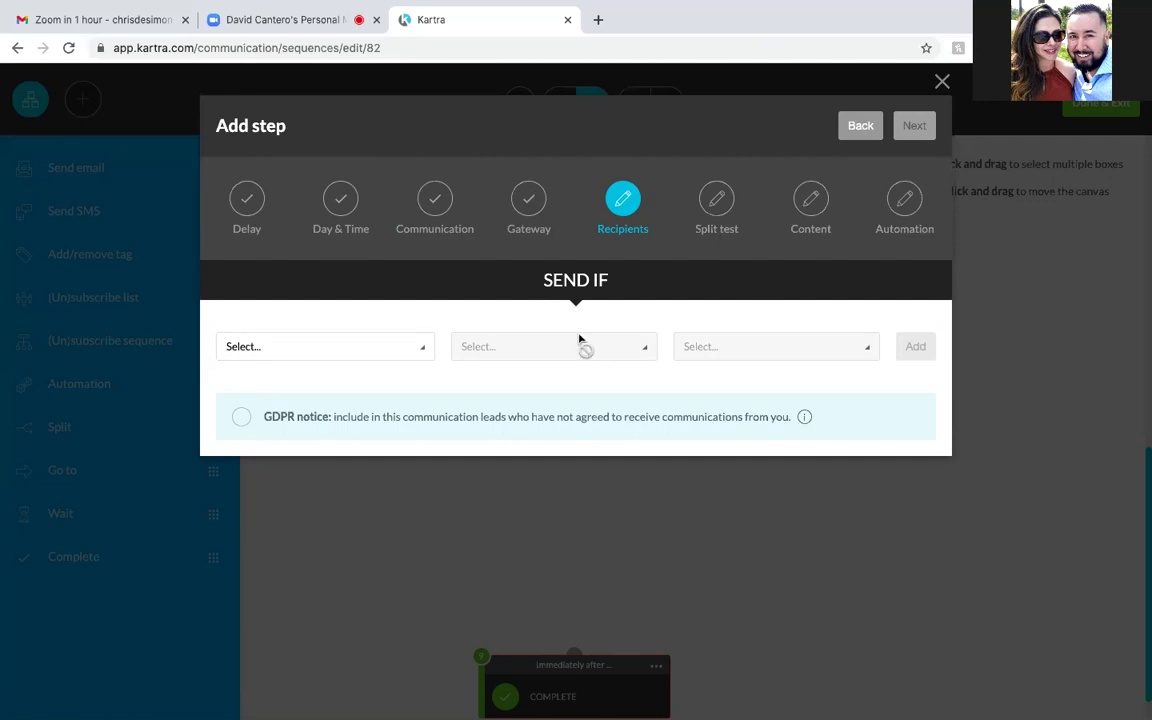
Set the recipients to anyone reaching this step and choose a single email instead of an A/B split test
{"action": "left_click", "coordinate": [424, 354]}
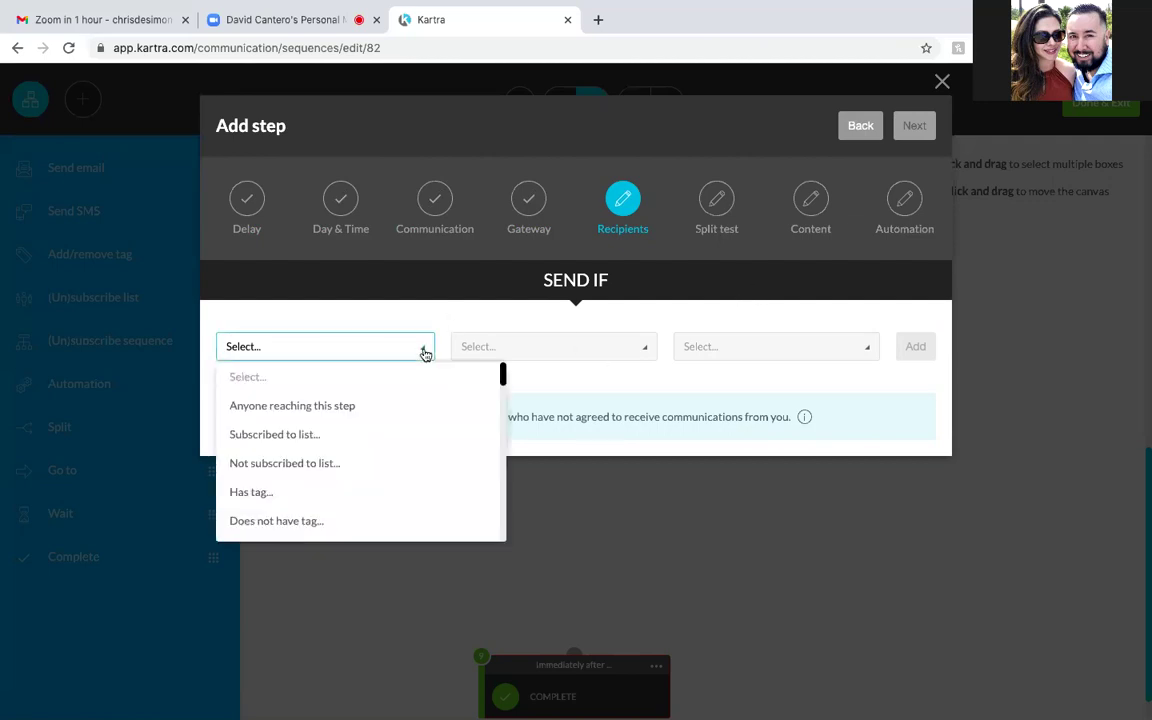
{"action": "left_click", "coordinate": [355, 407]}
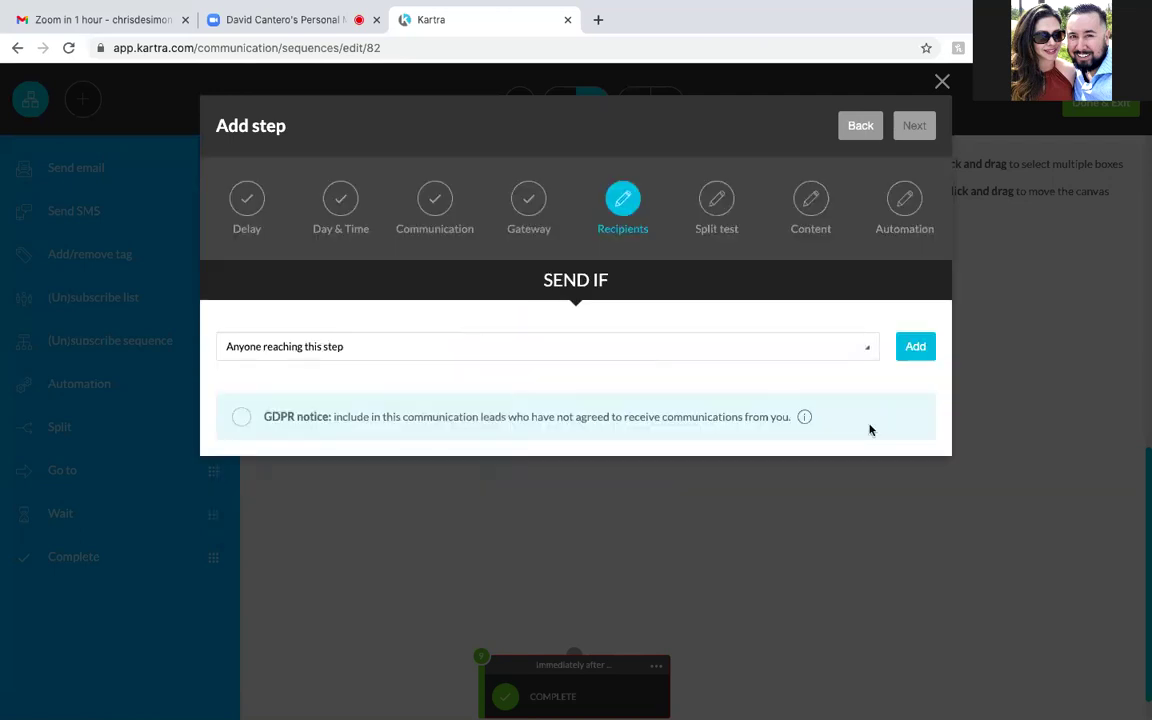
{"action": "left_click", "coordinate": [916, 350]}
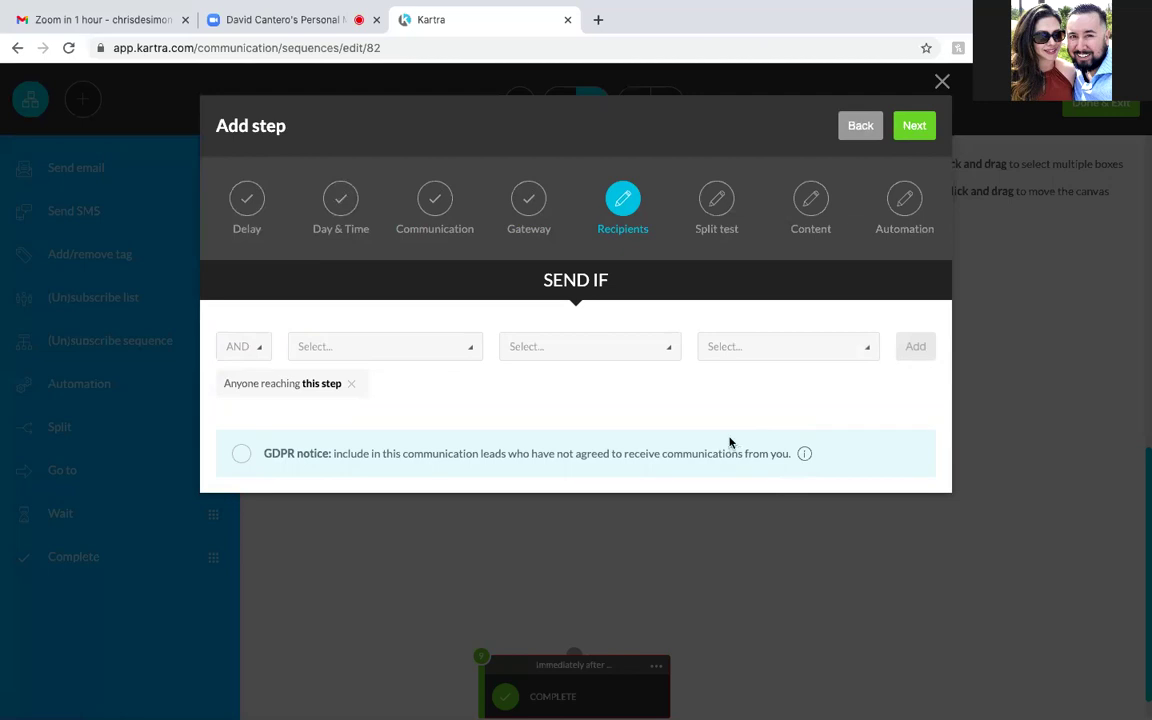
{"action": "left_click", "coordinate": [915, 128]}
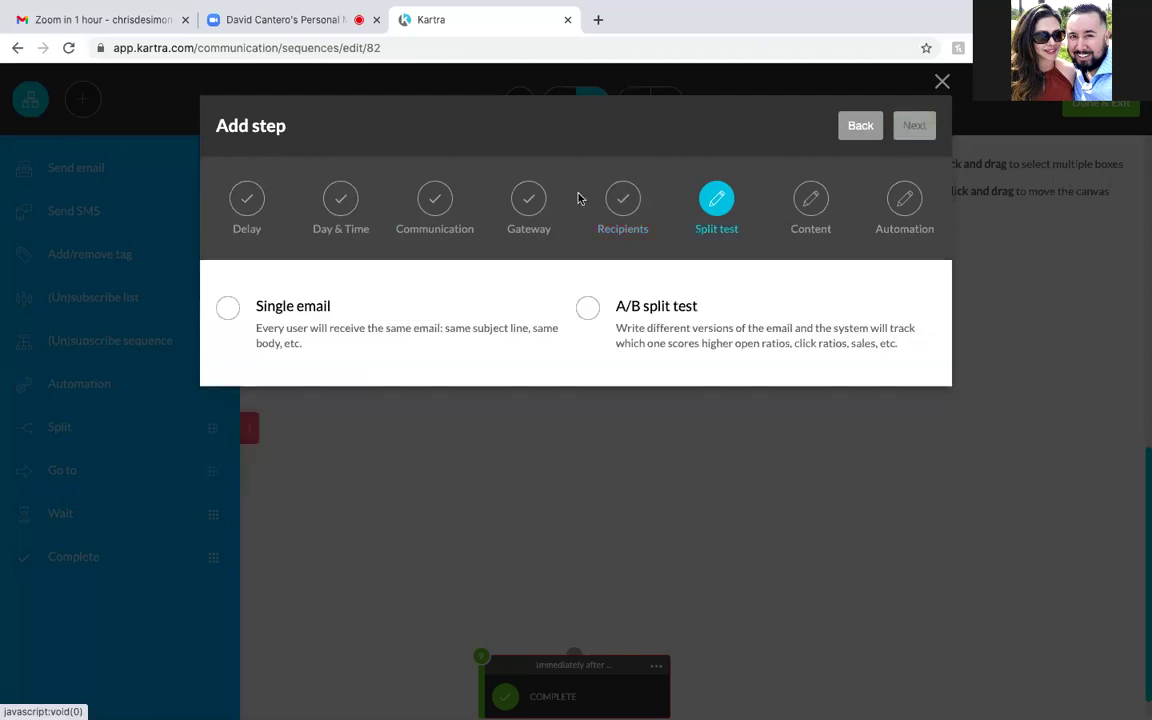
{"action": "left_click", "coordinate": [229, 312]}
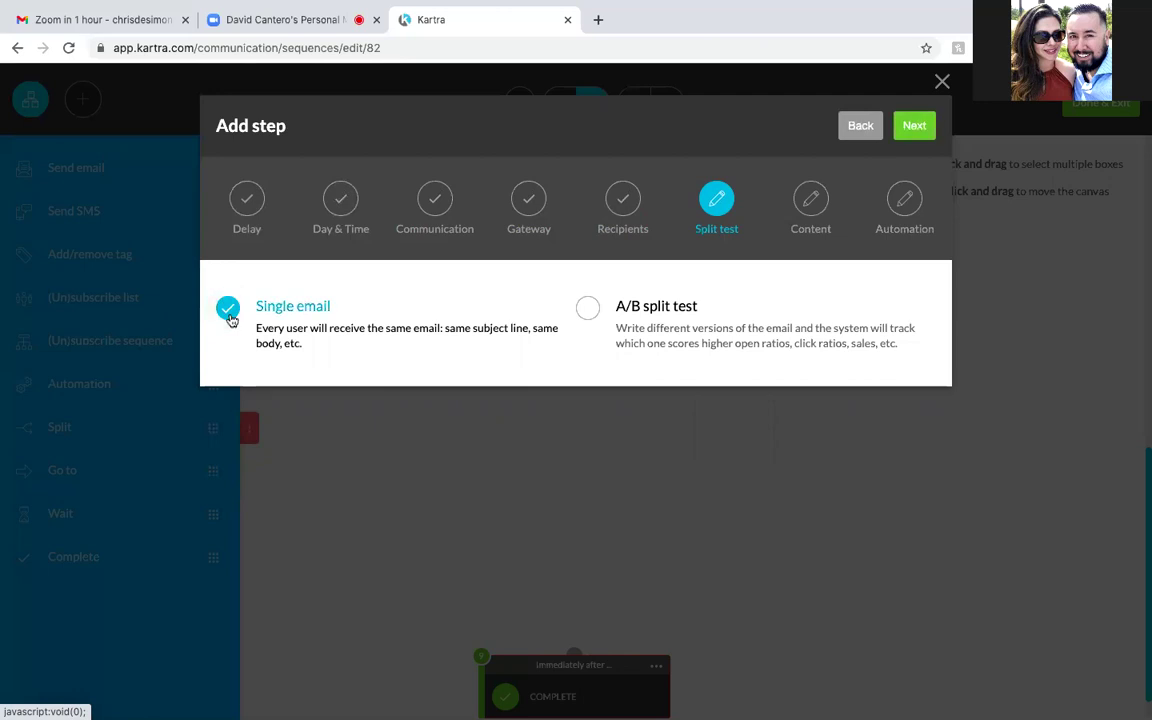
{"action": "left_click", "coordinate": [912, 130]}
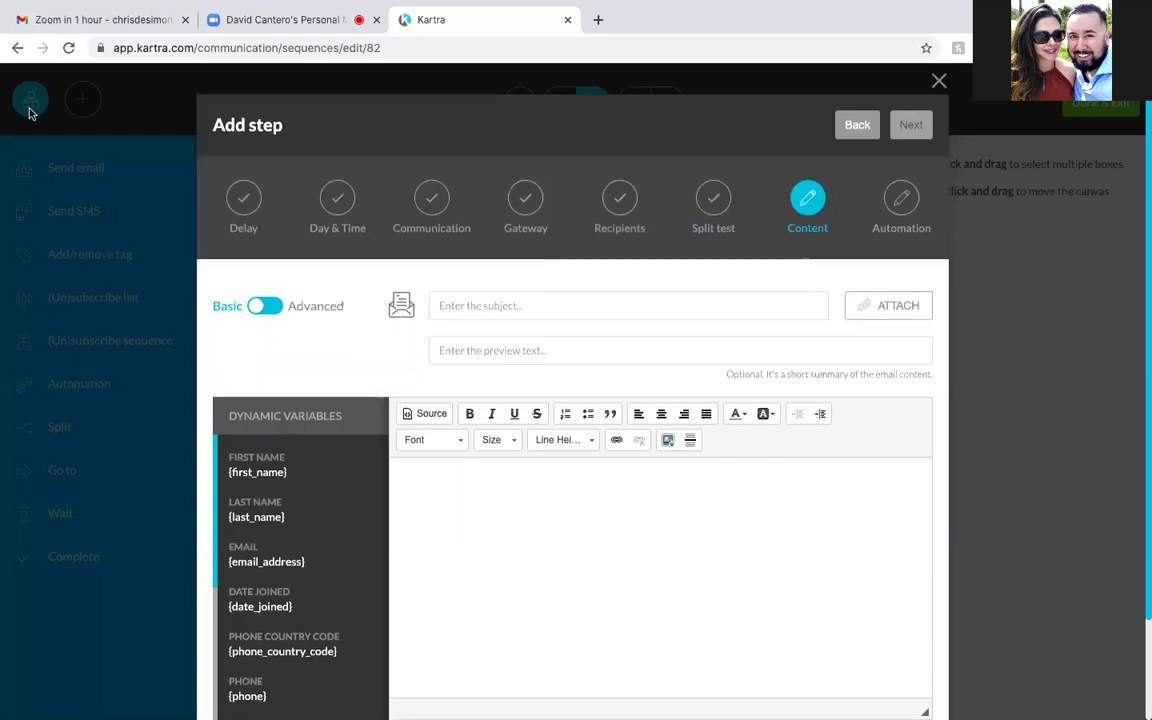
Examine the Basic email content editor, including its subject and preview fields and the list of dynamic variables
{"action": "scroll", "coordinate": [30, 108], "scroll_direction": "down", "scroll_amount": 2}
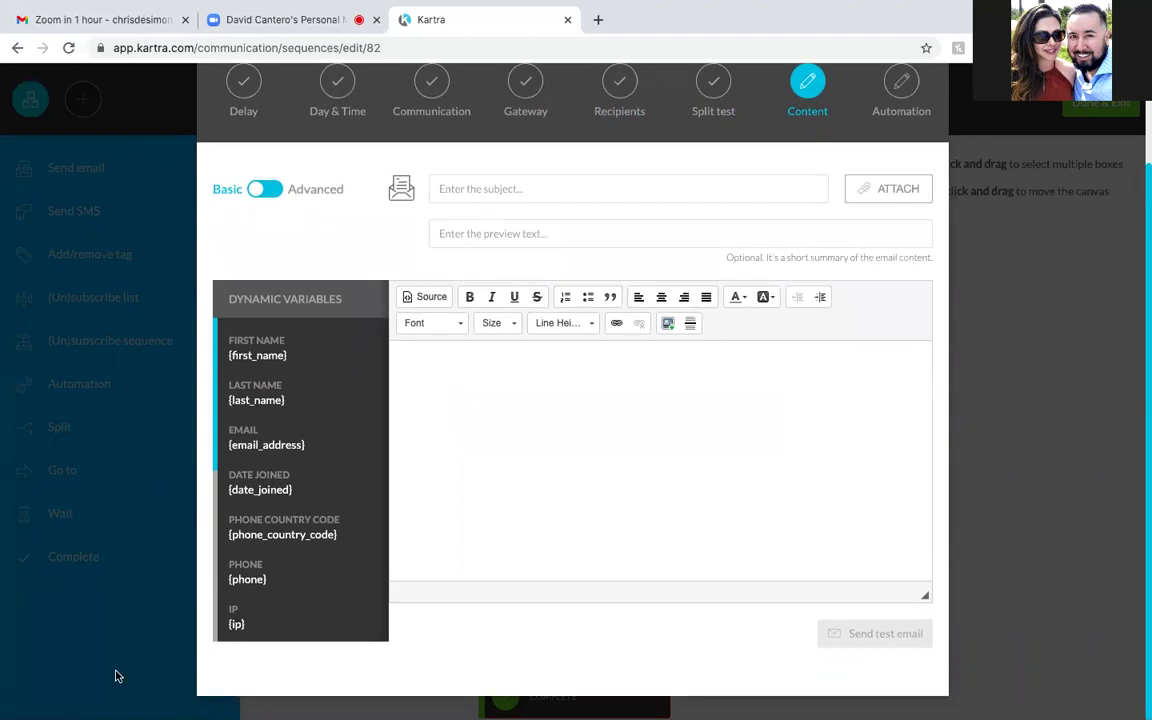
{"action": "scroll", "coordinate": [115, 677], "scroll_direction": "up", "scroll_amount": 2}
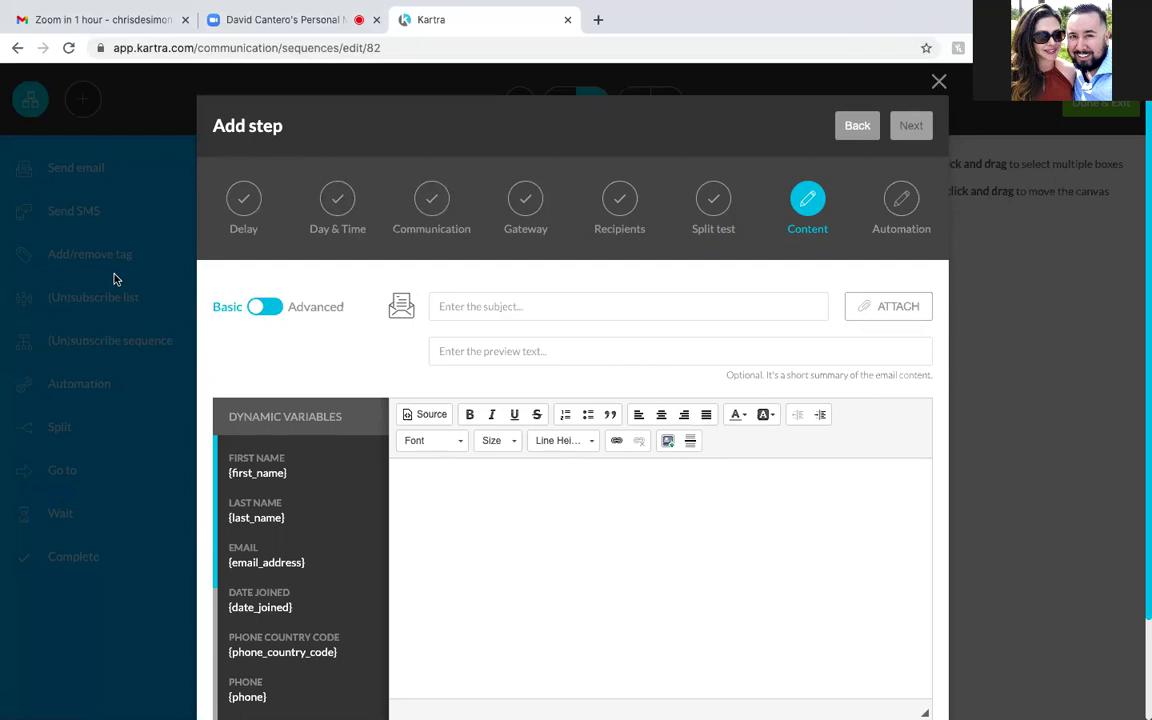
{"action": "scroll", "coordinate": [358, 435], "scroll_direction": "down", "scroll_amount": 2}
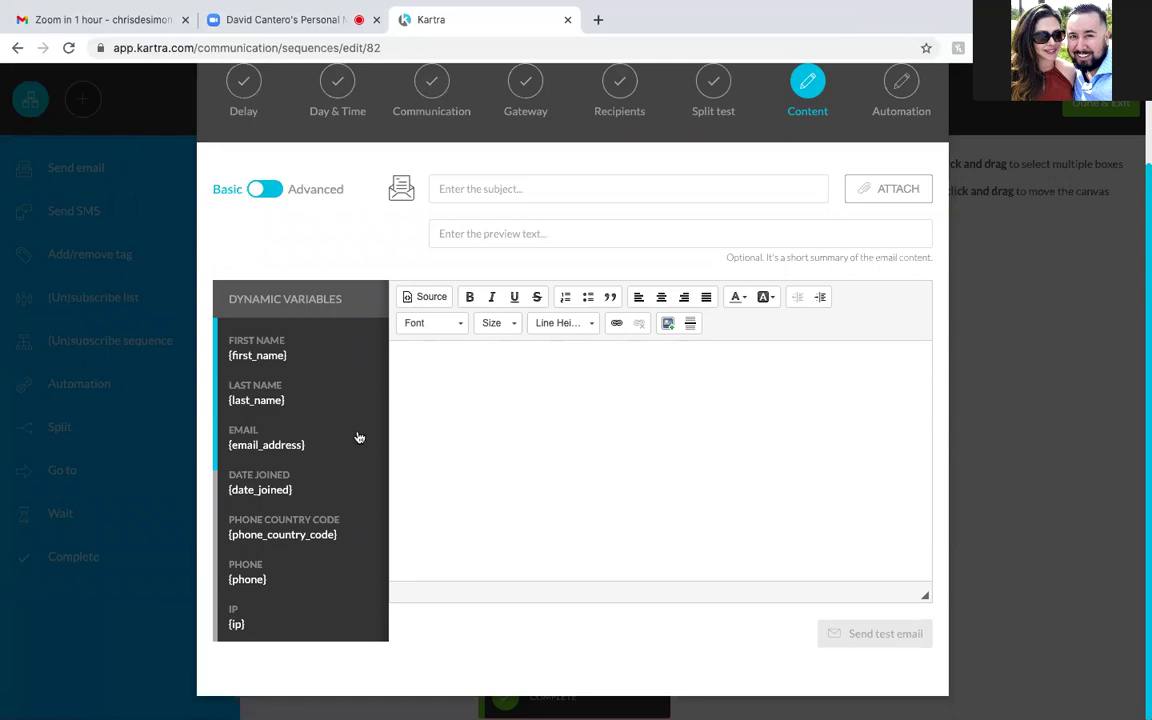
{"action": "scroll", "coordinate": [358, 437], "scroll_direction": "up", "scroll_amount": 1}
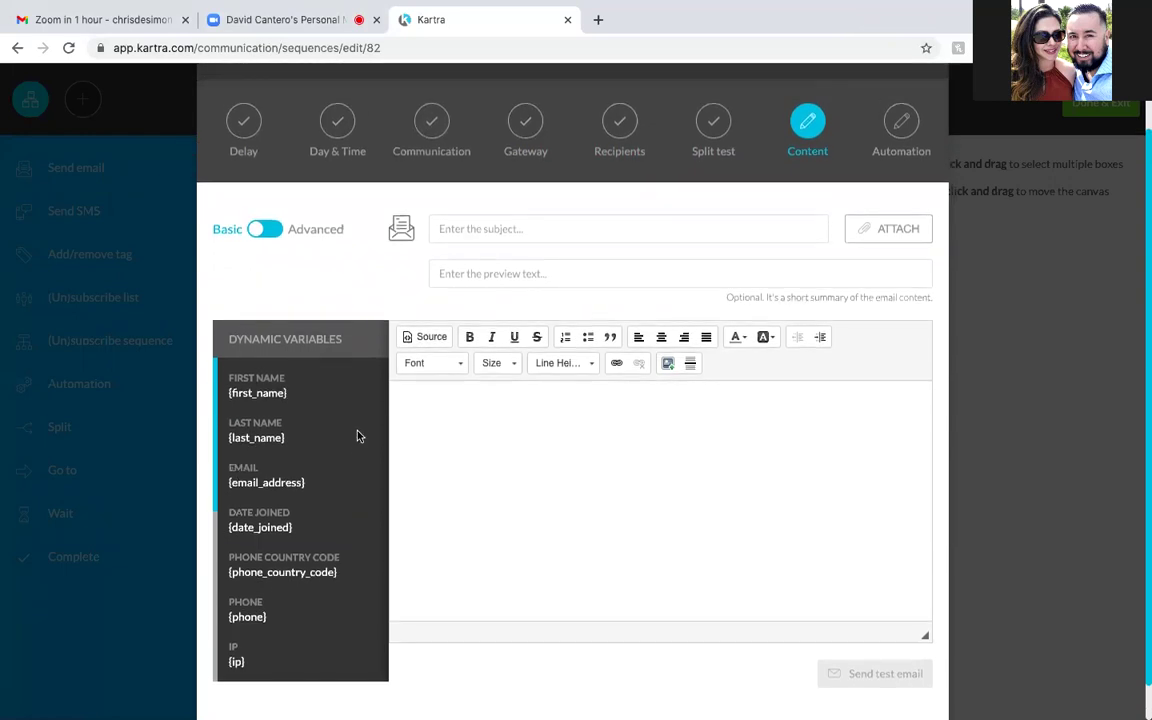
{"action": "scroll", "coordinate": [358, 436], "scroll_direction": "down", "scroll_amount": 2}
{"action": "scroll", "coordinate": [358, 436], "scroll_direction": "down", "scroll_amount": 4}
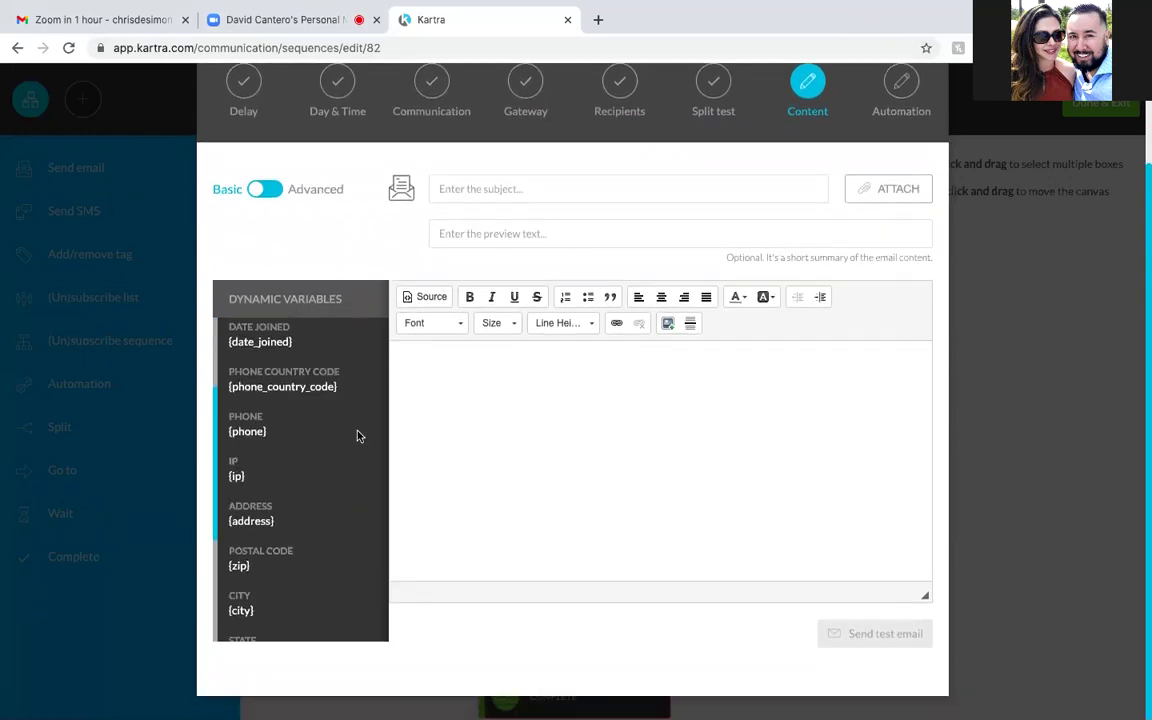
{"action": "scroll", "coordinate": [358, 436], "scroll_direction": "down", "scroll_amount": 2}
{"action": "scroll", "coordinate": [358, 436], "scroll_direction": "up", "scroll_amount": 8}
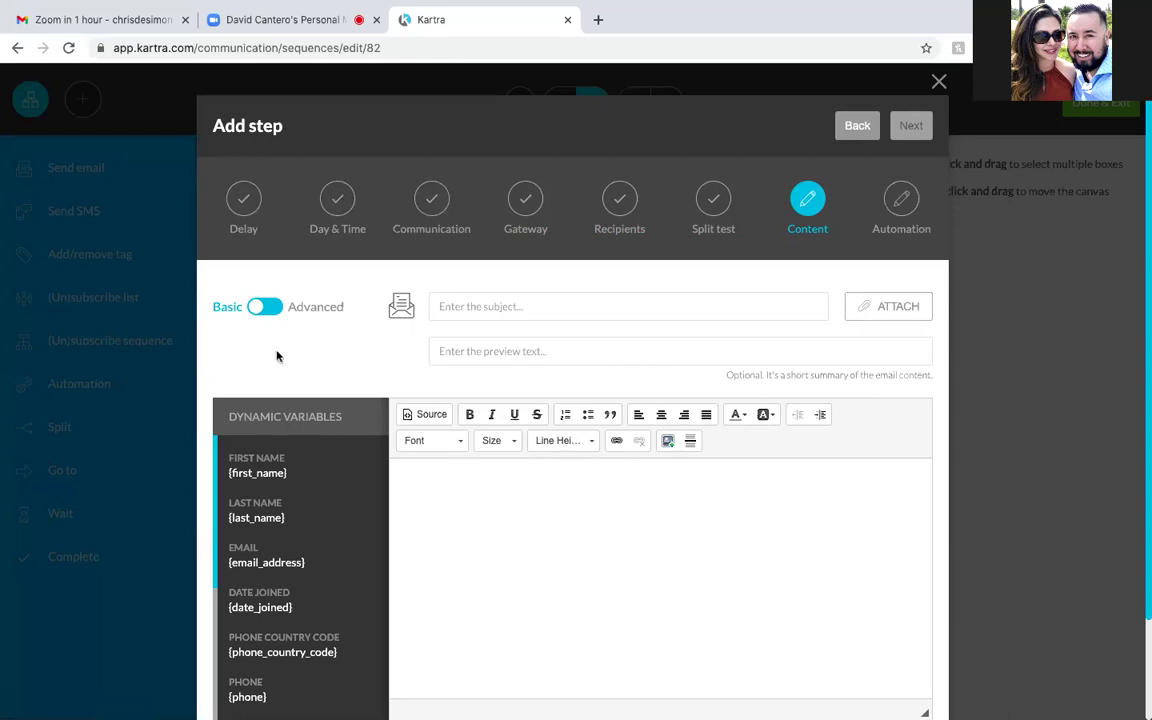
Switch the email content editor to Advanced mode and open the full templates among the design templates
{"action": "left_click", "coordinate": [272, 308]}
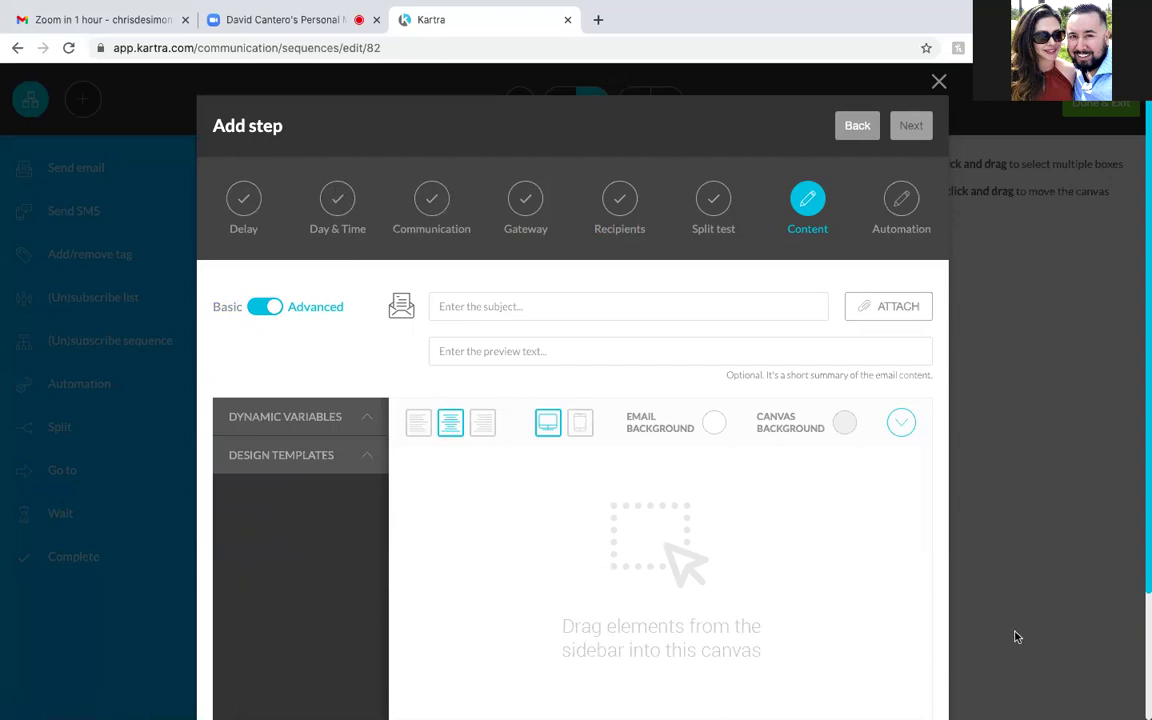
{"action": "left_click", "coordinate": [299, 422]}
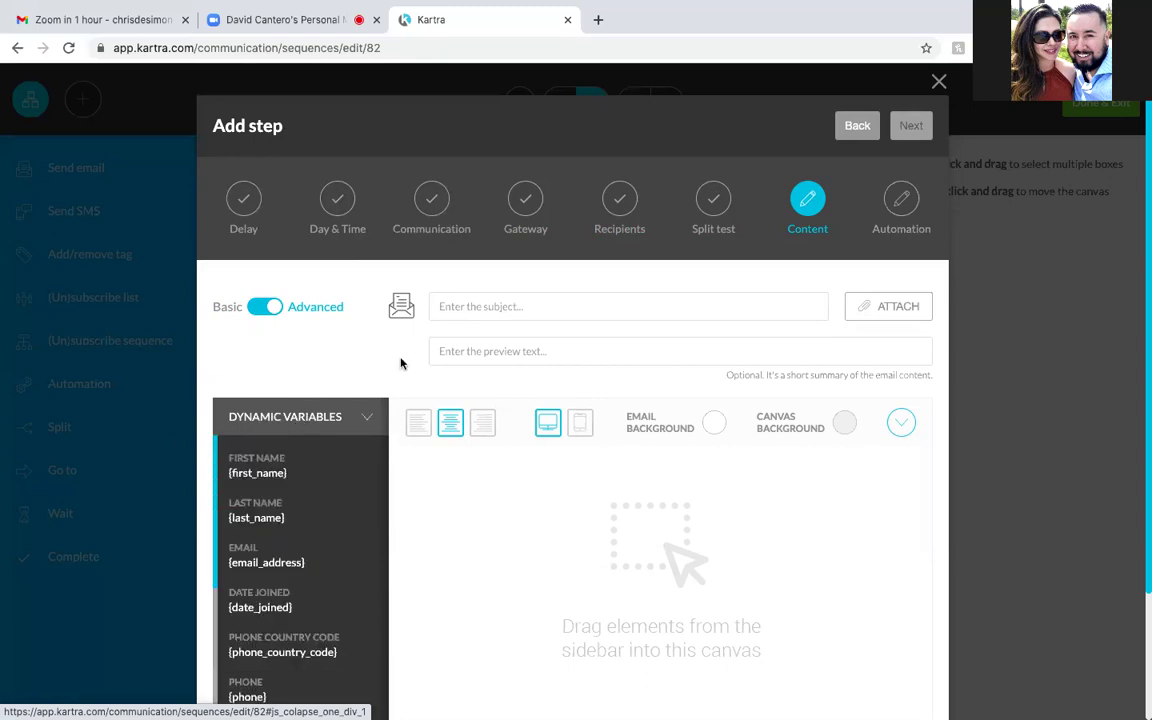
{"action": "left_click", "coordinate": [364, 419]}
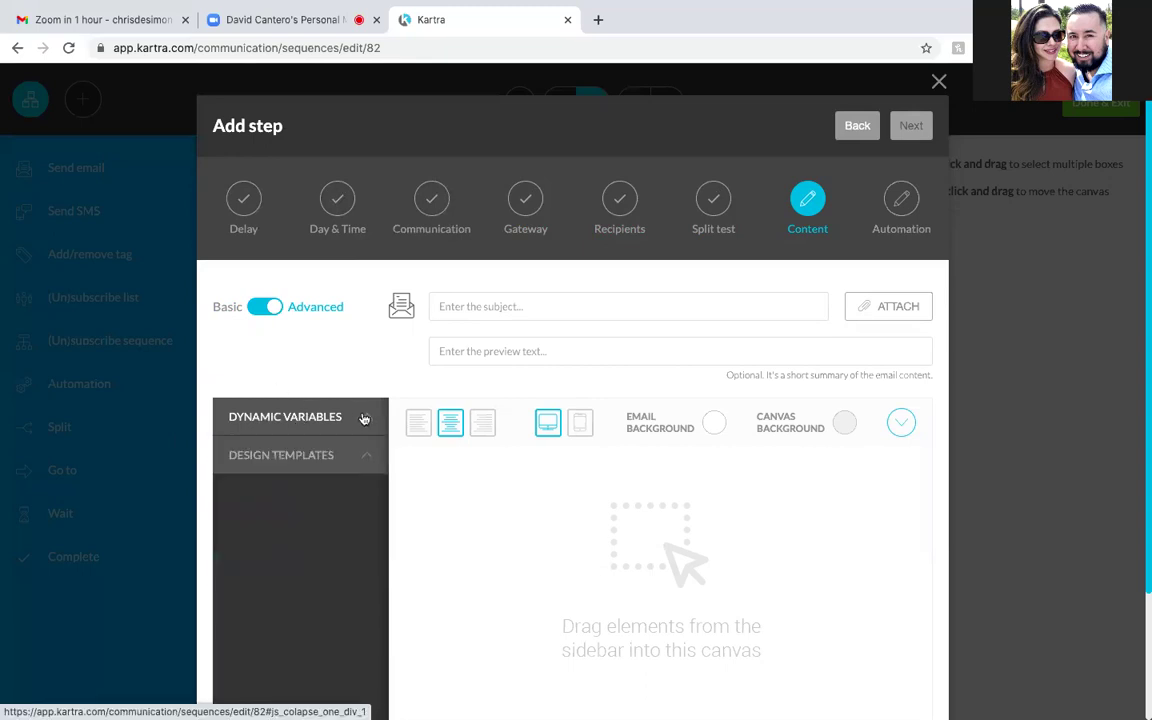
{"action": "left_click", "coordinate": [310, 456]}
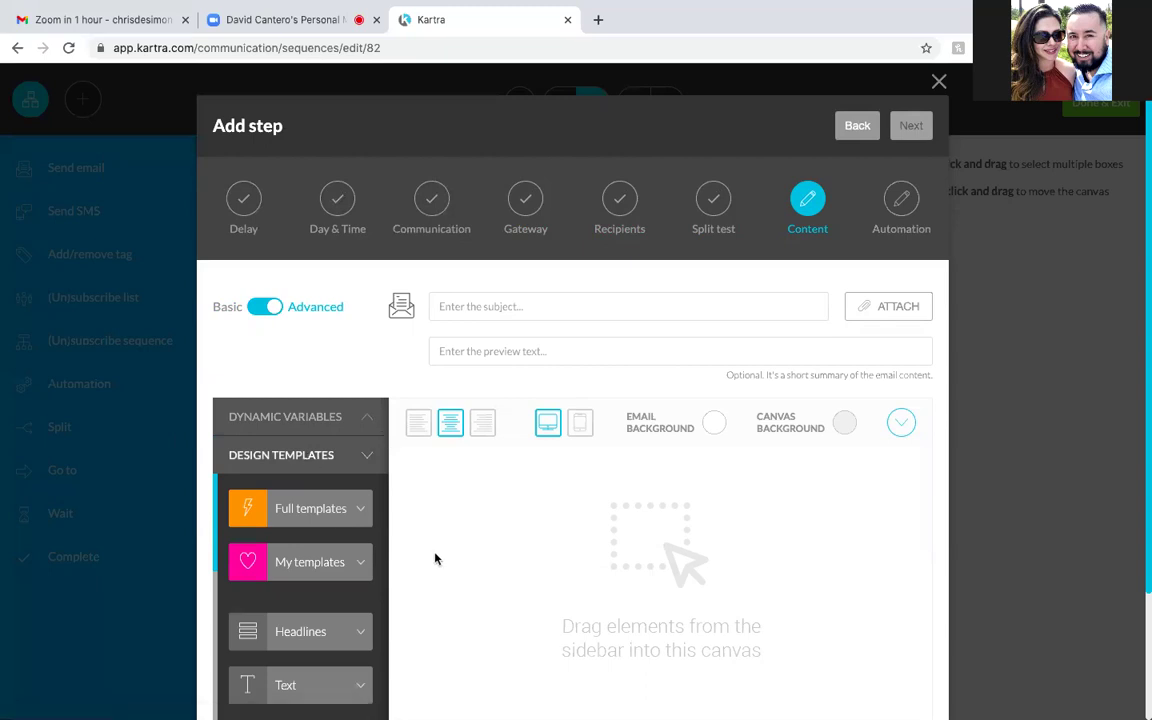
{"action": "left_click", "coordinate": [320, 512]}
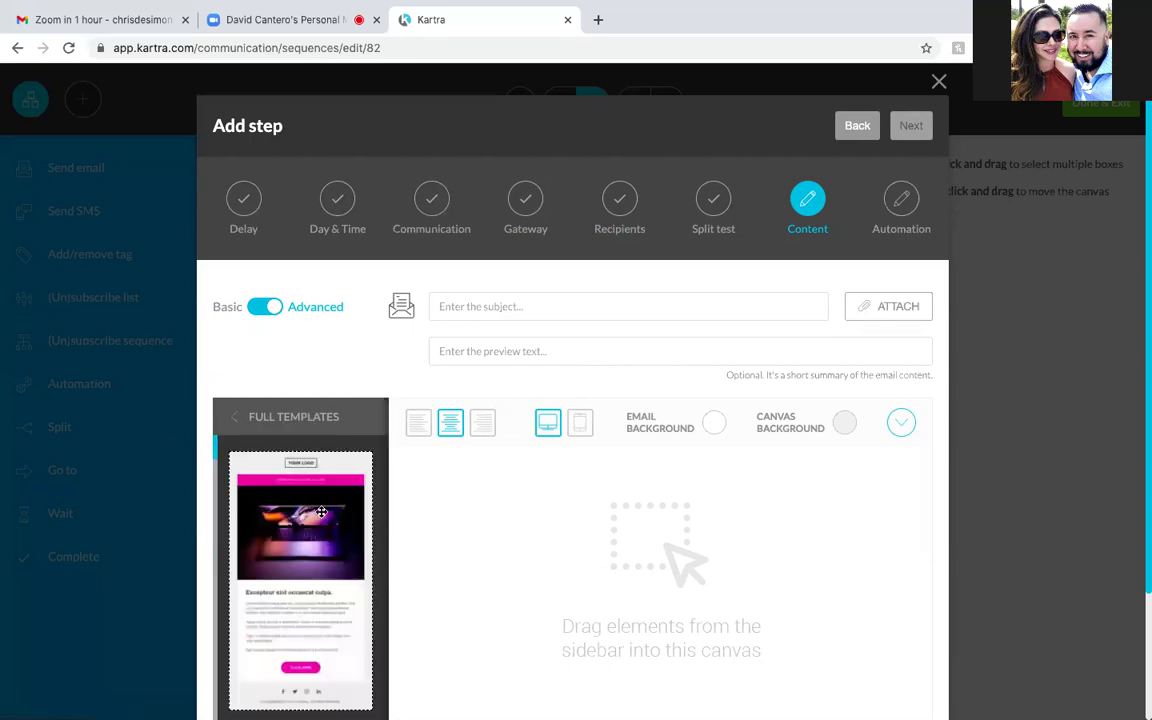
Browse the full templates and place the one with the purple-lit laptop image on the email canvas
{"action": "scroll", "coordinate": [321, 512], "scroll_direction": "down", "scroll_amount": 5}
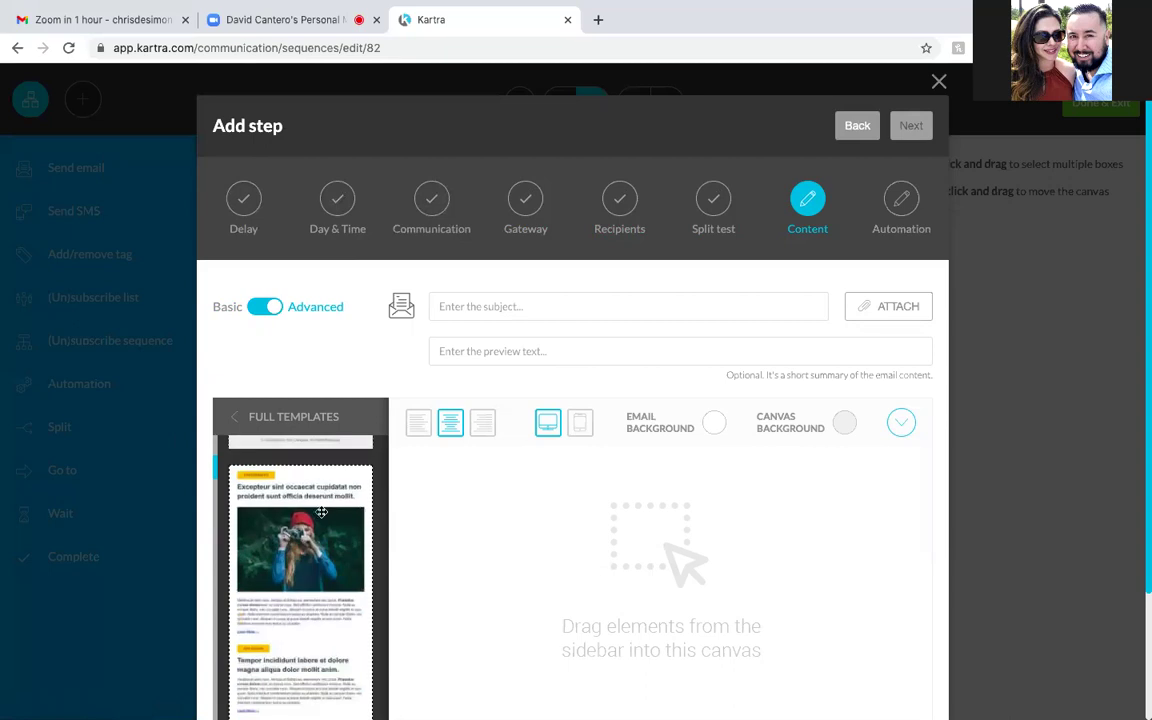
{"action": "scroll", "coordinate": [321, 512], "scroll_direction": "down", "scroll_amount": 5}
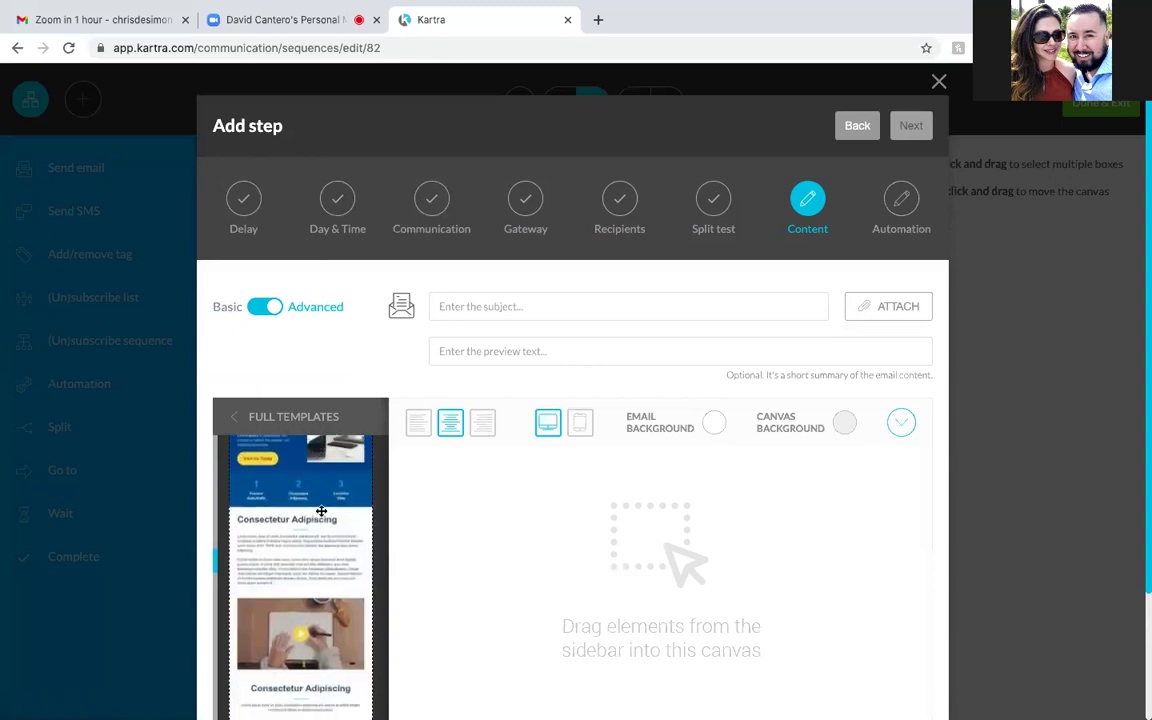
{"action": "scroll", "coordinate": [321, 511], "scroll_direction": "down", "scroll_amount": 1}
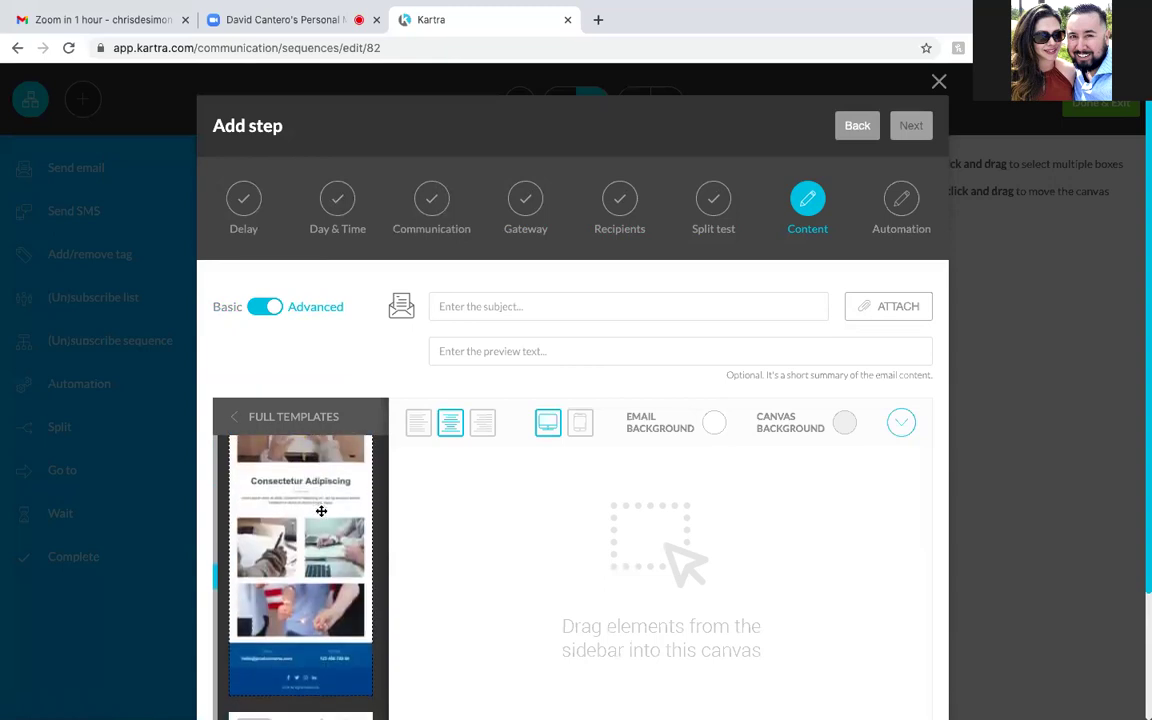
{"action": "scroll", "coordinate": [321, 511], "scroll_direction": "down", "scroll_amount": 5}
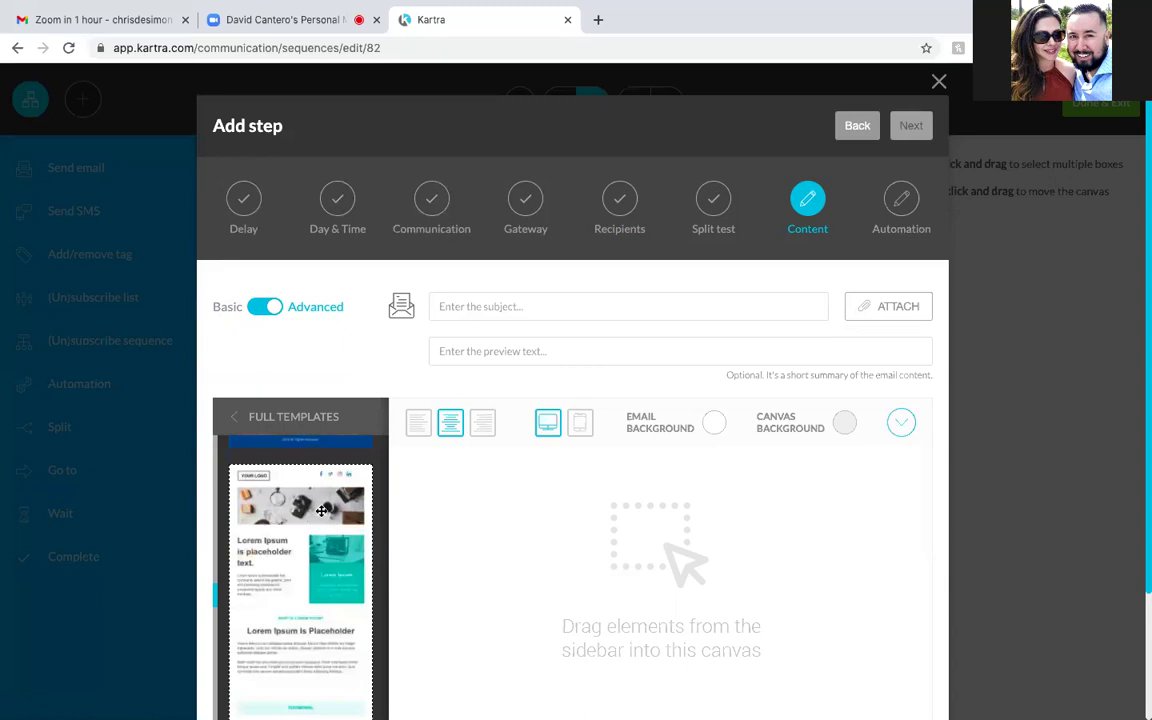
{"action": "scroll", "coordinate": [321, 511], "scroll_direction": "down", "scroll_amount": 5}
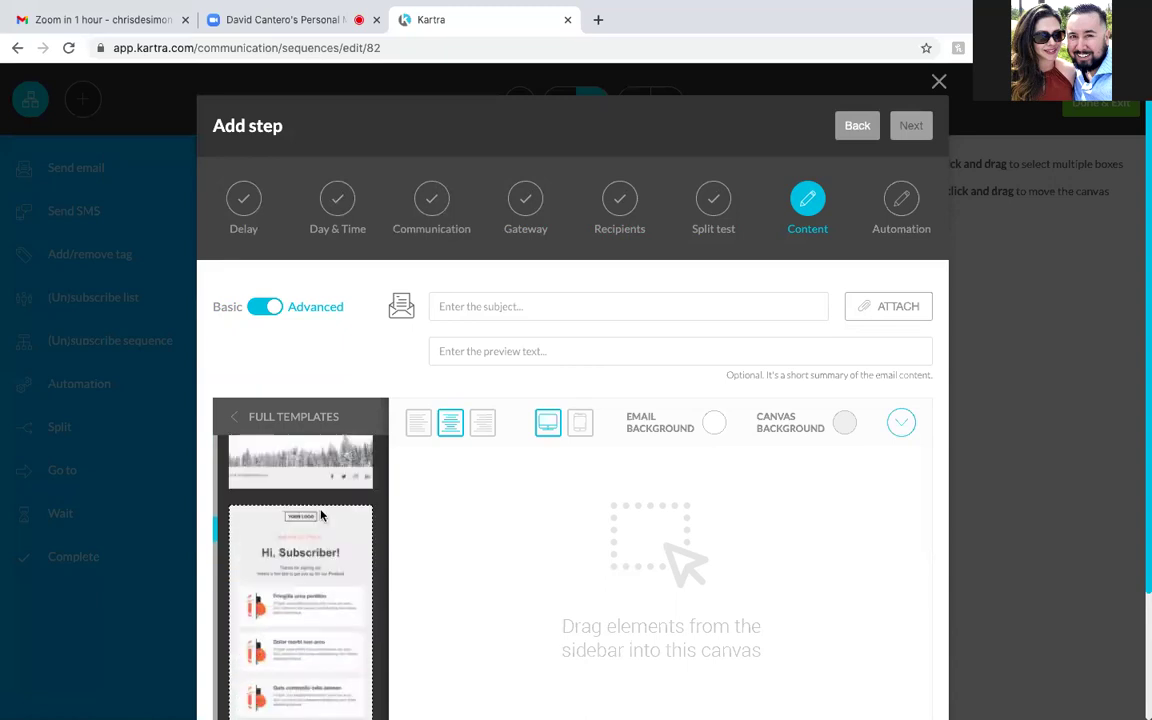
{"action": "scroll", "coordinate": [321, 511], "scroll_direction": "up", "scroll_amount": 6}
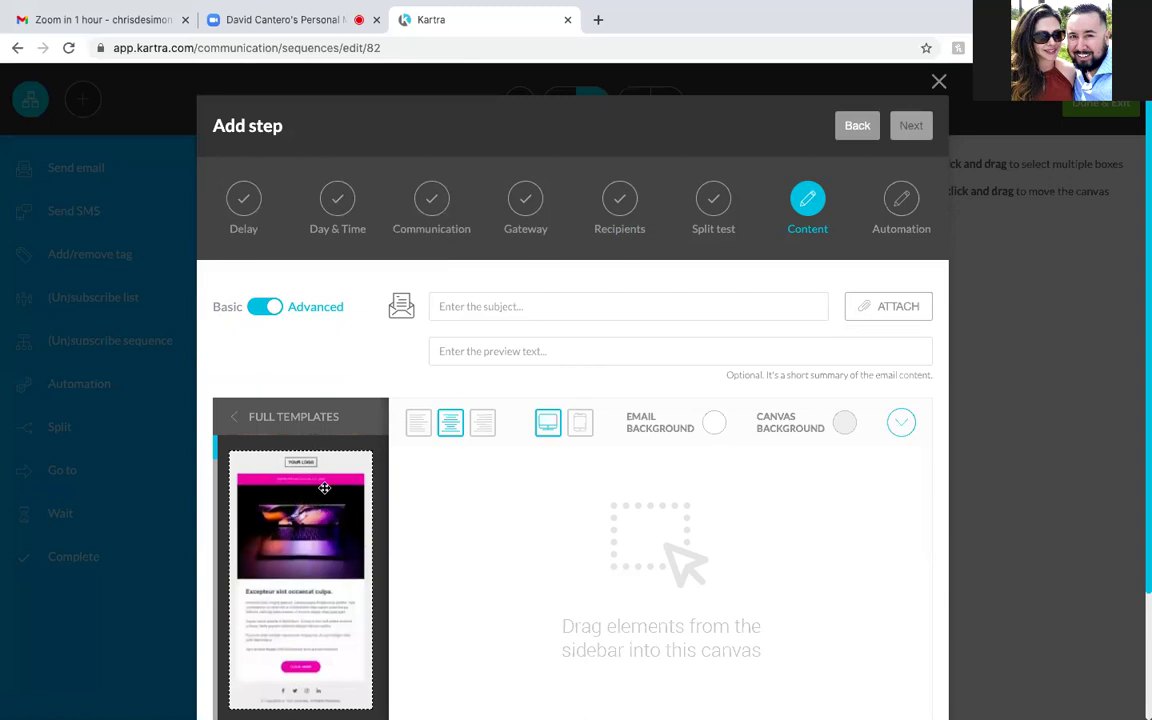
{"action": "left_click_drag", "start_coordinate": [323, 536], "coordinate": [638, 481]}
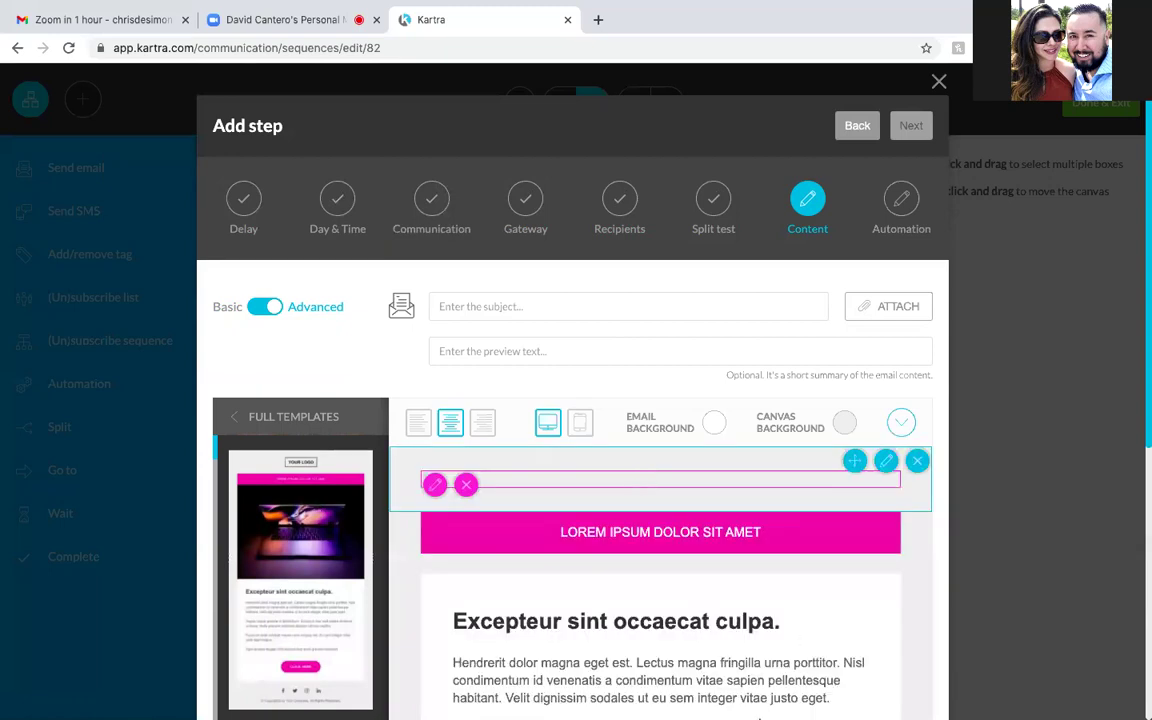
Examine the placed template from logo to footer, including its banner, laptop image, body text, button and social media icons
{"action": "scroll", "coordinate": [797, 595], "scroll_direction": "down", "scroll_amount": 1}
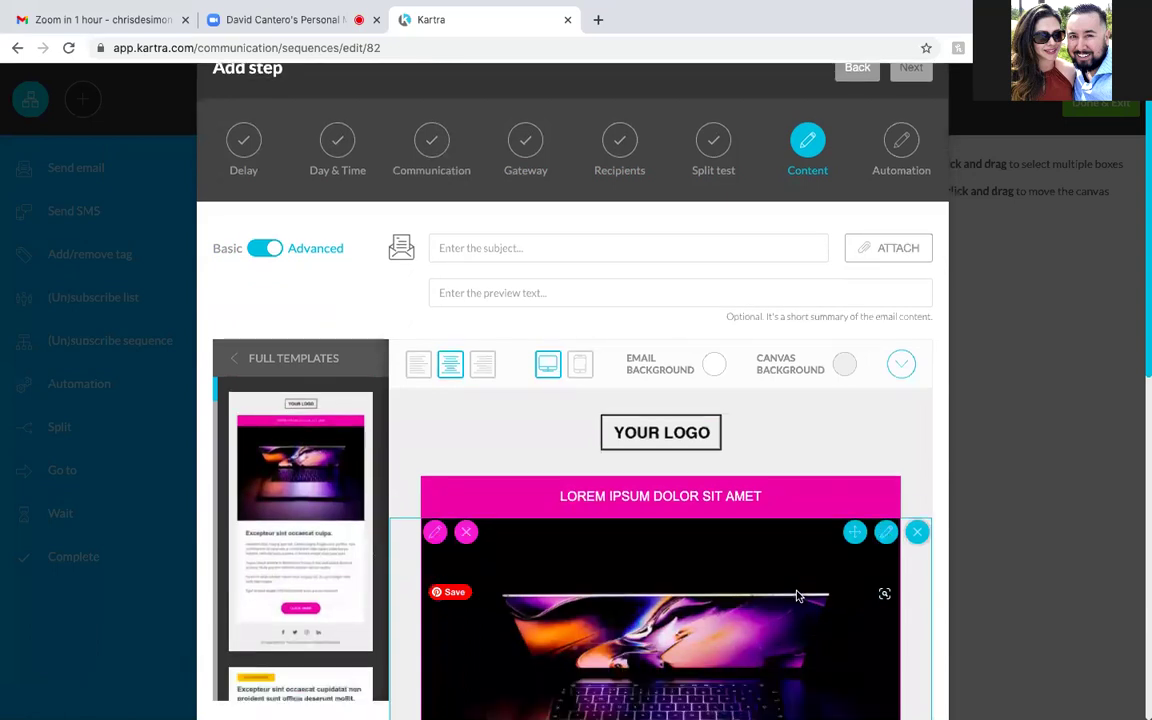
{"action": "scroll", "coordinate": [797, 595], "scroll_direction": "down", "scroll_amount": 5}
{"action": "scroll", "coordinate": [797, 591], "scroll_direction": "down", "scroll_amount": 1}
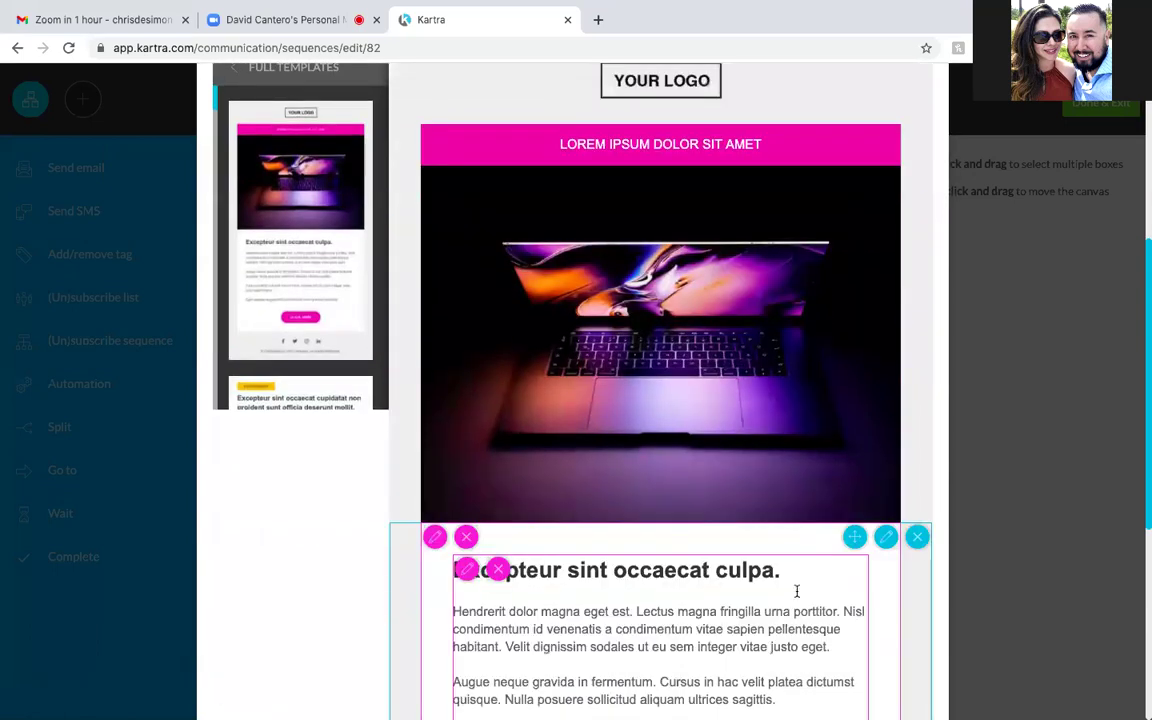
{"action": "scroll", "coordinate": [797, 591], "scroll_direction": "down", "scroll_amount": 6}
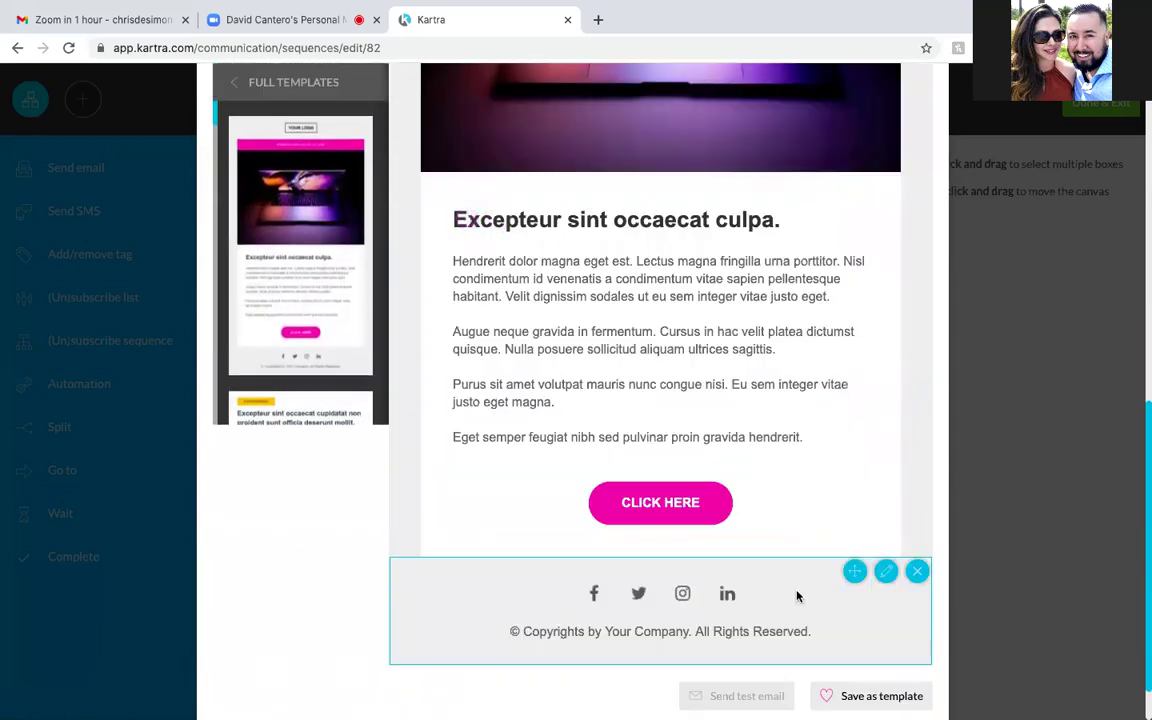
{"action": "scroll", "coordinate": [797, 595], "scroll_direction": "up", "scroll_amount": 5}
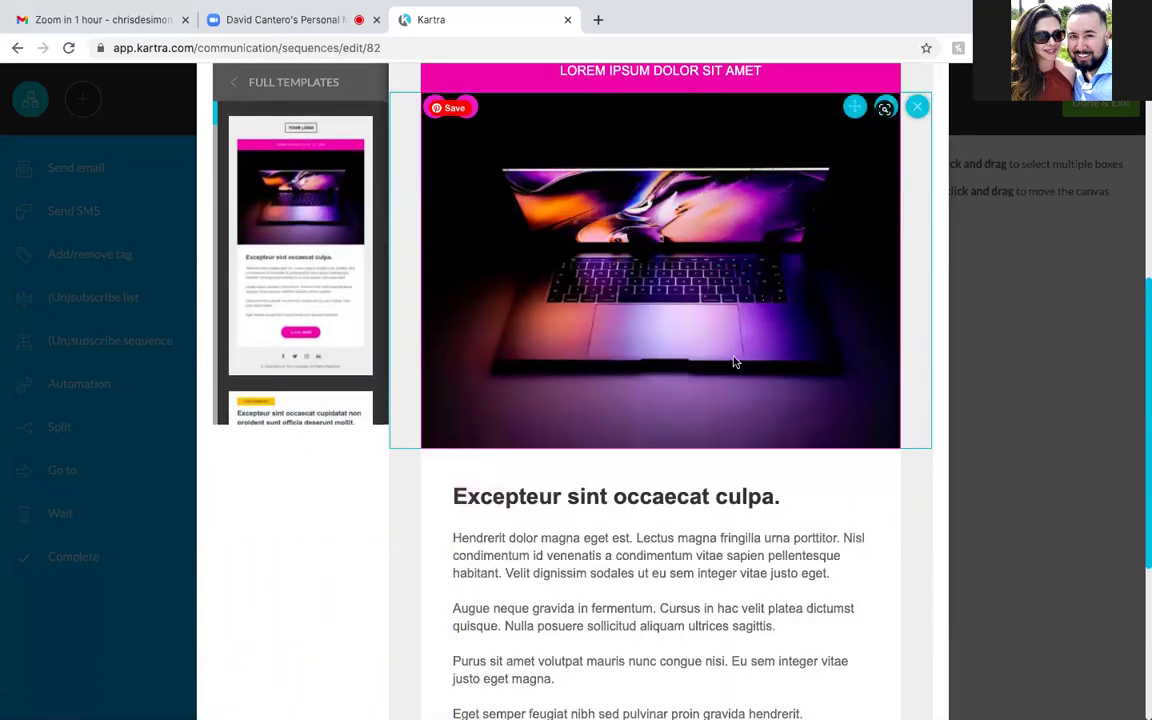
{"action": "scroll", "coordinate": [733, 362], "scroll_direction": "up", "scroll_amount": 1}
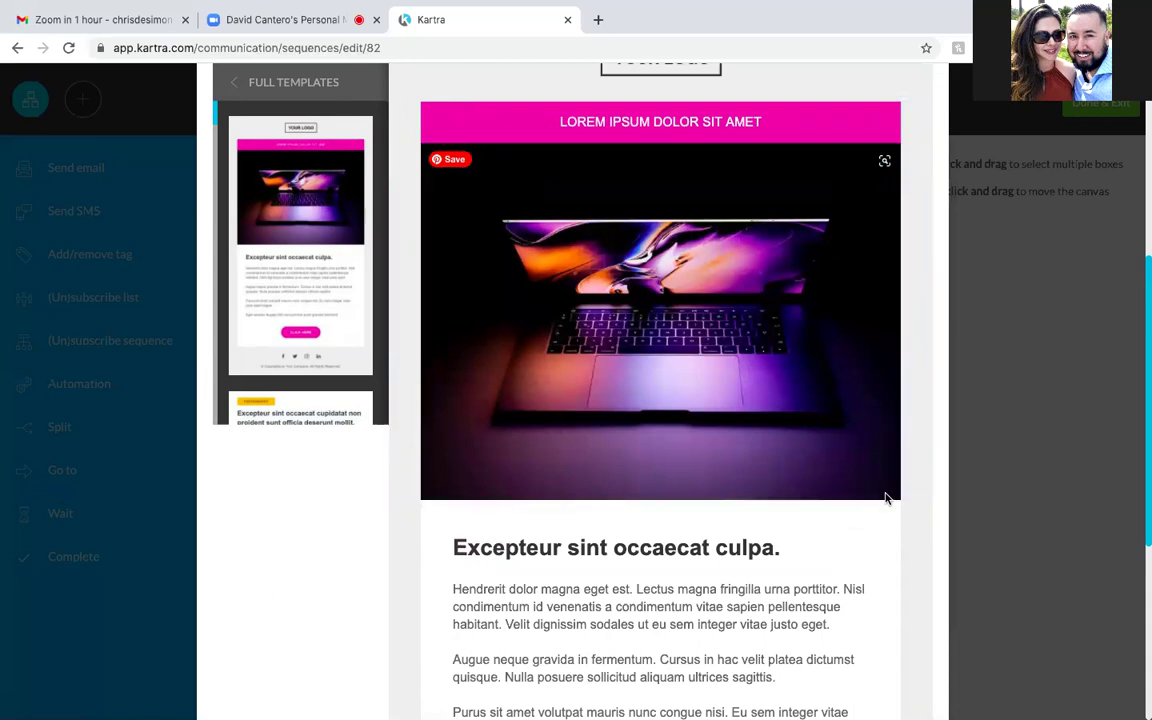
{"action": "mouse_move", "coordinate": [867, 167]}
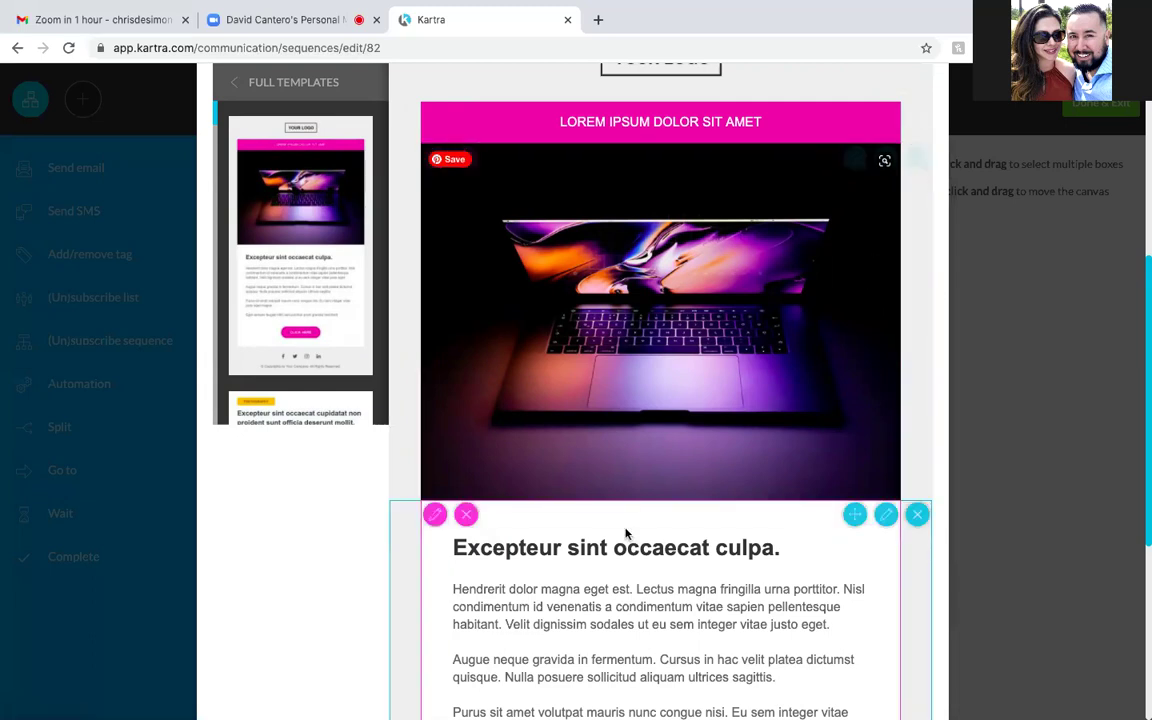
{"action": "scroll", "coordinate": [627, 535], "scroll_direction": "down", "scroll_amount": 1}
{"action": "scroll", "coordinate": [626, 530], "scroll_direction": "down", "scroll_amount": 5}
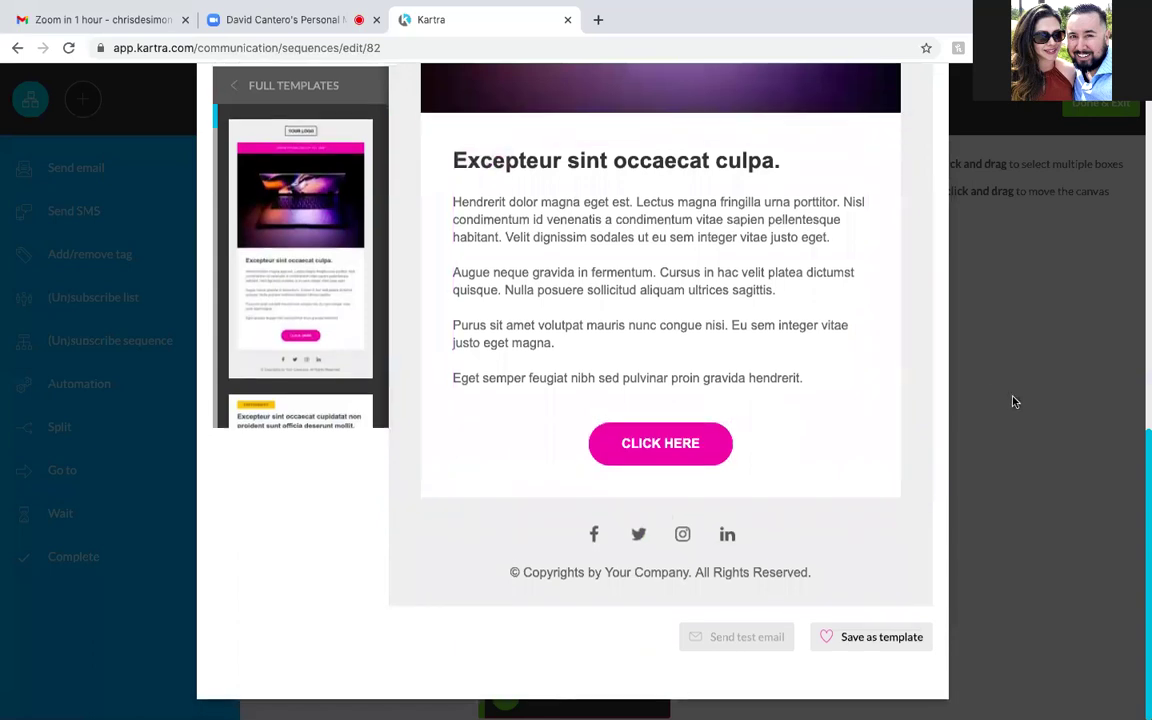
{"action": "scroll", "coordinate": [1013, 401], "scroll_direction": "up", "scroll_amount": 5}
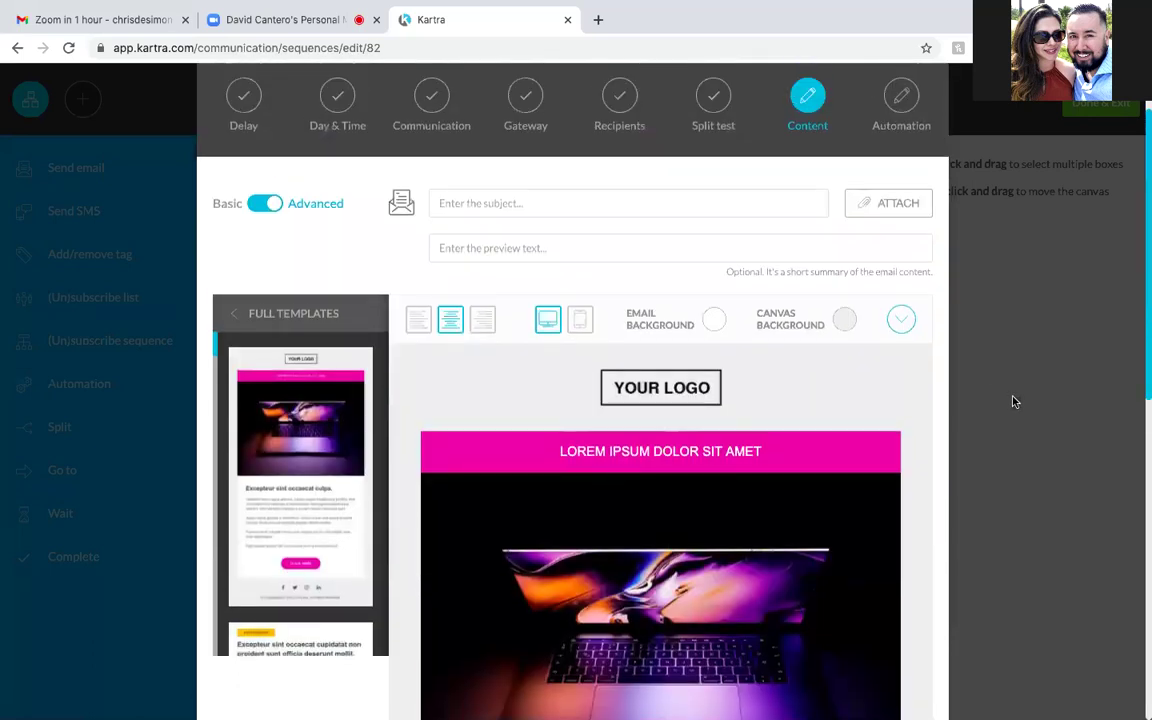
{"action": "scroll", "coordinate": [1013, 401], "scroll_direction": "down", "scroll_amount": 5}
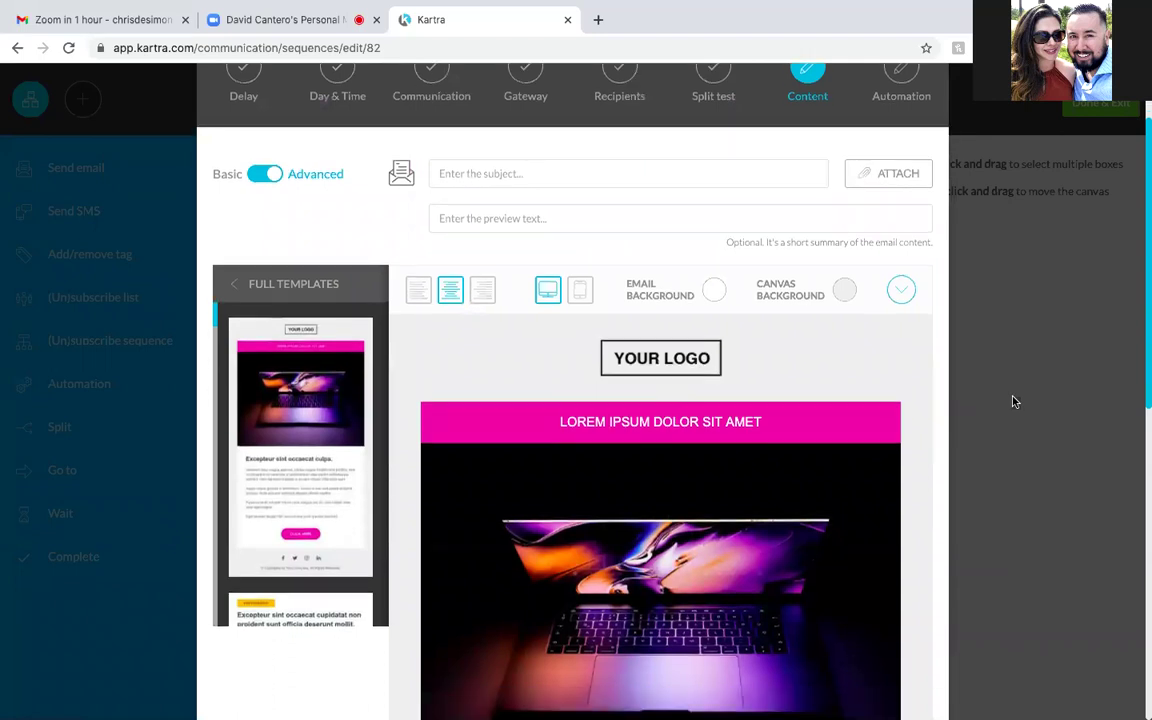
{"action": "scroll", "coordinate": [1013, 401], "scroll_direction": "down", "scroll_amount": 5}
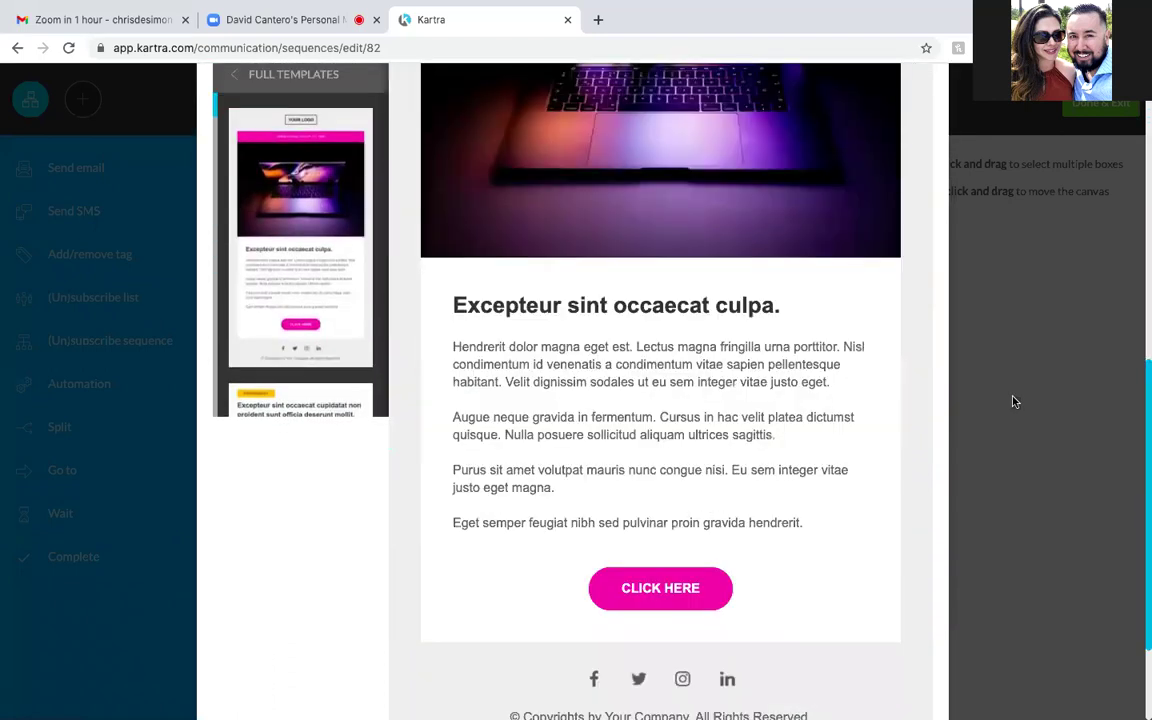
{"action": "left_click", "coordinate": [638, 531]}
{"action": "left_click", "coordinate": [678, 531]}
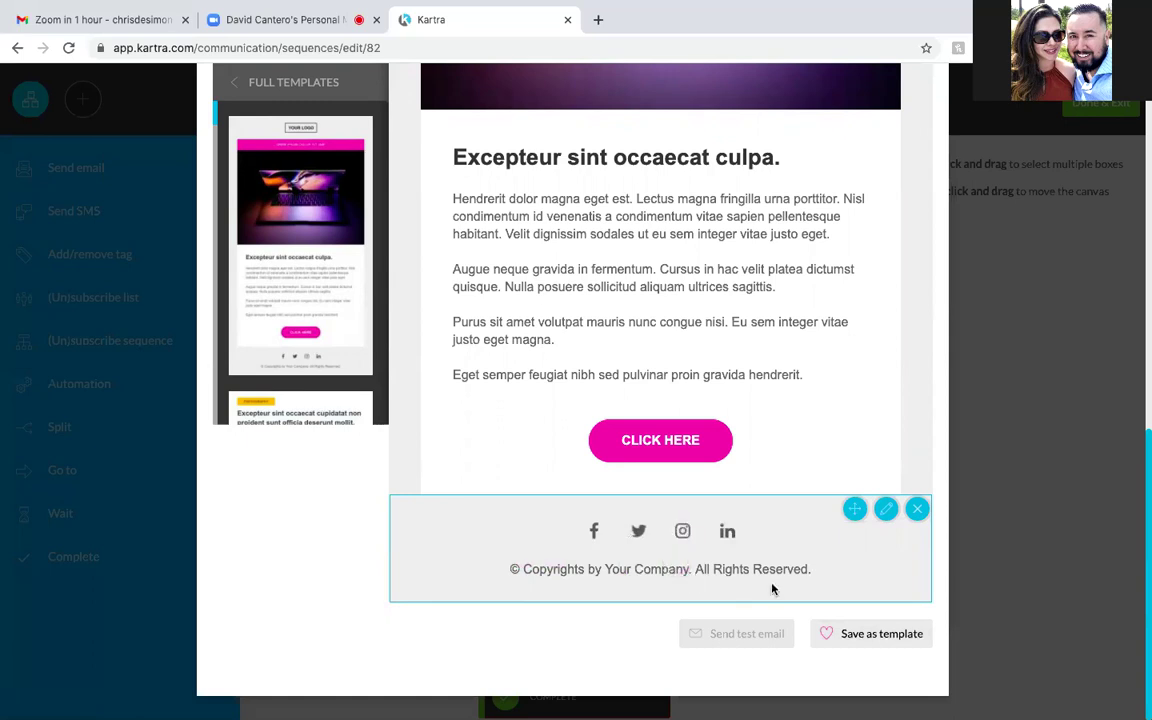
{"action": "scroll", "coordinate": [771, 589], "scroll_direction": "up", "scroll_amount": 5}
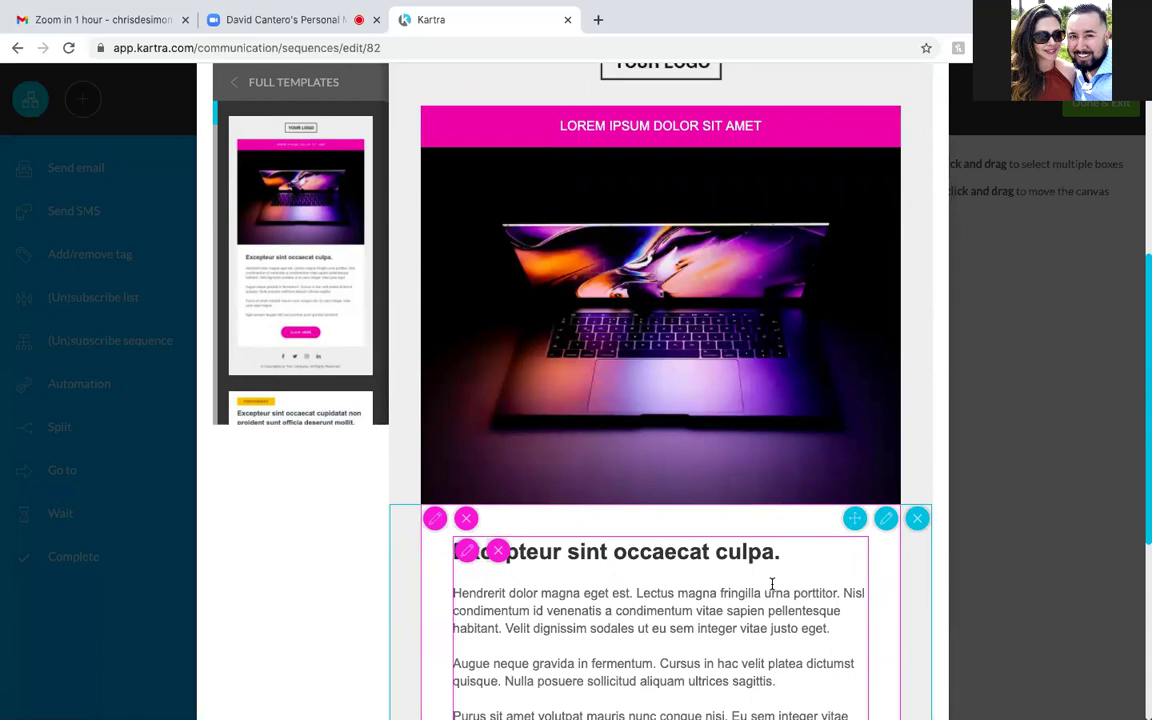
{"action": "scroll", "coordinate": [771, 584], "scroll_direction": "down", "scroll_amount": 1}
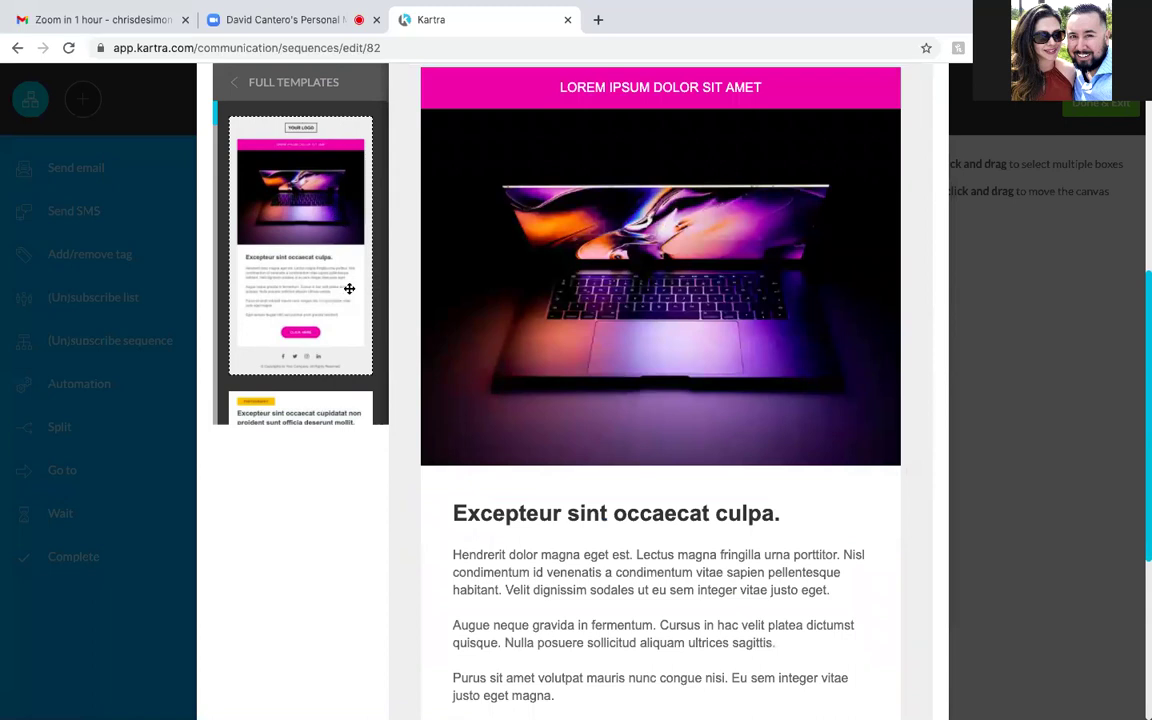
{"action": "scroll", "coordinate": [349, 288], "scroll_direction": "up", "scroll_amount": 5}
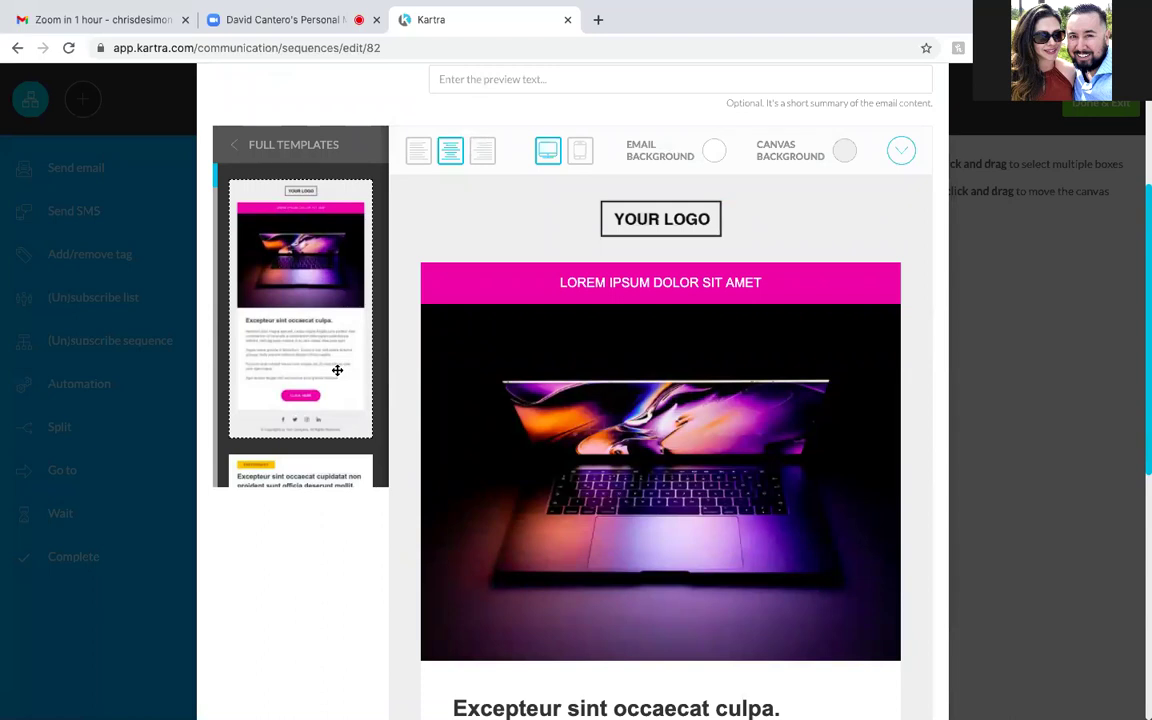
Compare the other full templates with the placed layout and return to the list of design template categories
{"action": "scroll", "coordinate": [337, 370], "scroll_direction": "down", "scroll_amount": 8}
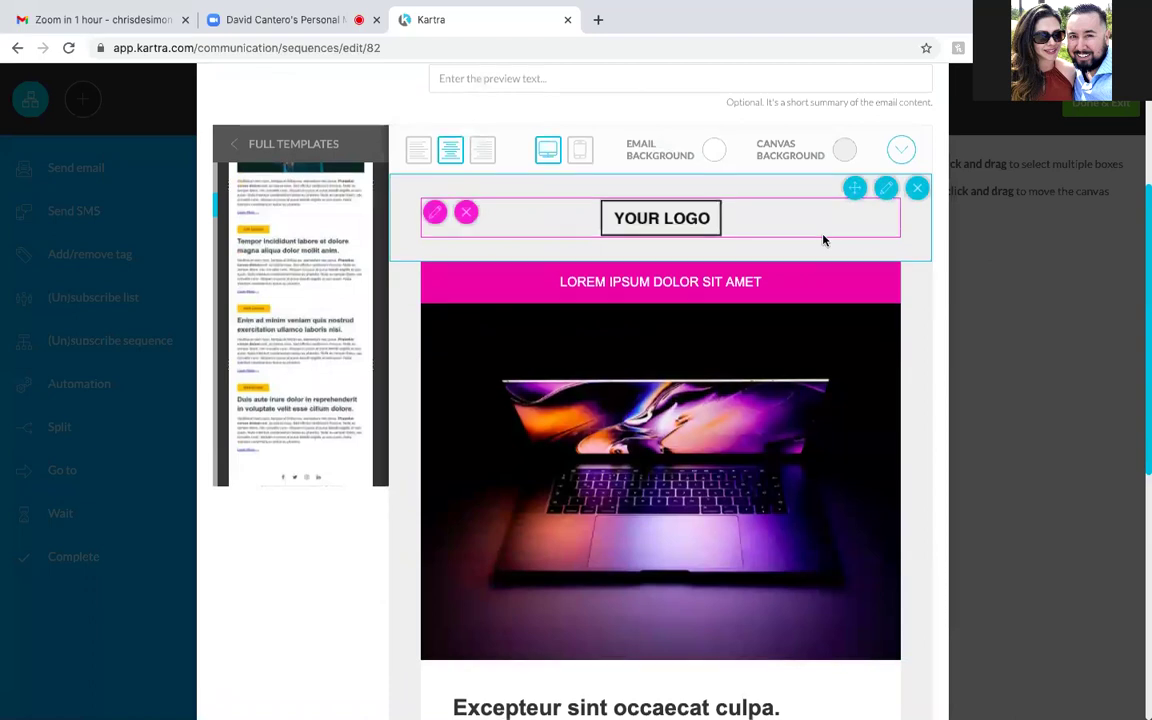
{"action": "scroll", "coordinate": [823, 240], "scroll_direction": "down", "scroll_amount": 5}
{"action": "scroll", "coordinate": [823, 240], "scroll_direction": "down", "scroll_amount": 5}
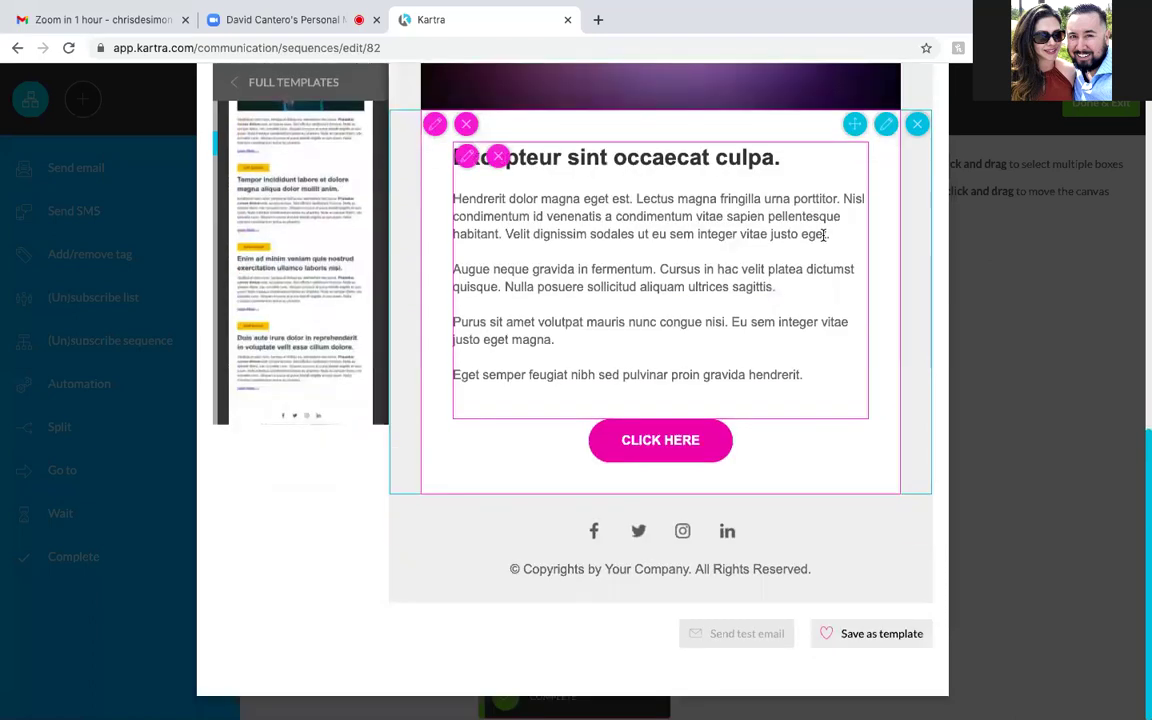
{"action": "scroll", "coordinate": [823, 235], "scroll_direction": "up", "scroll_amount": 10}
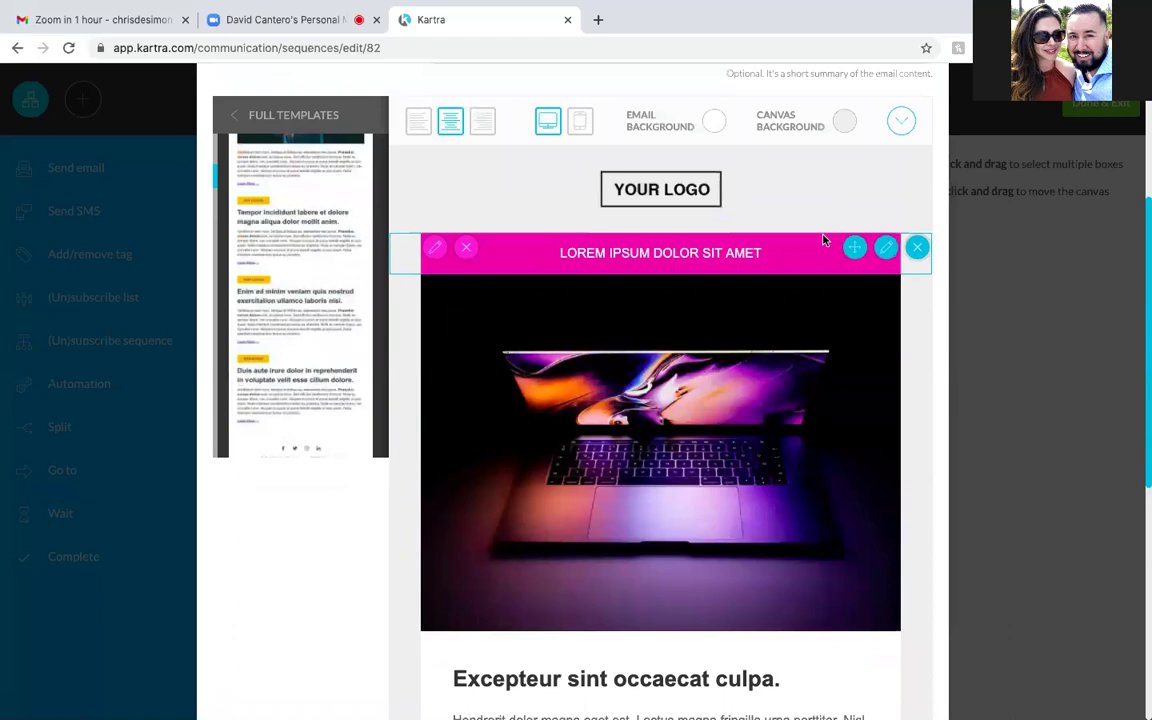
{"action": "scroll", "coordinate": [334, 441], "scroll_direction": "down", "scroll_amount": 5}
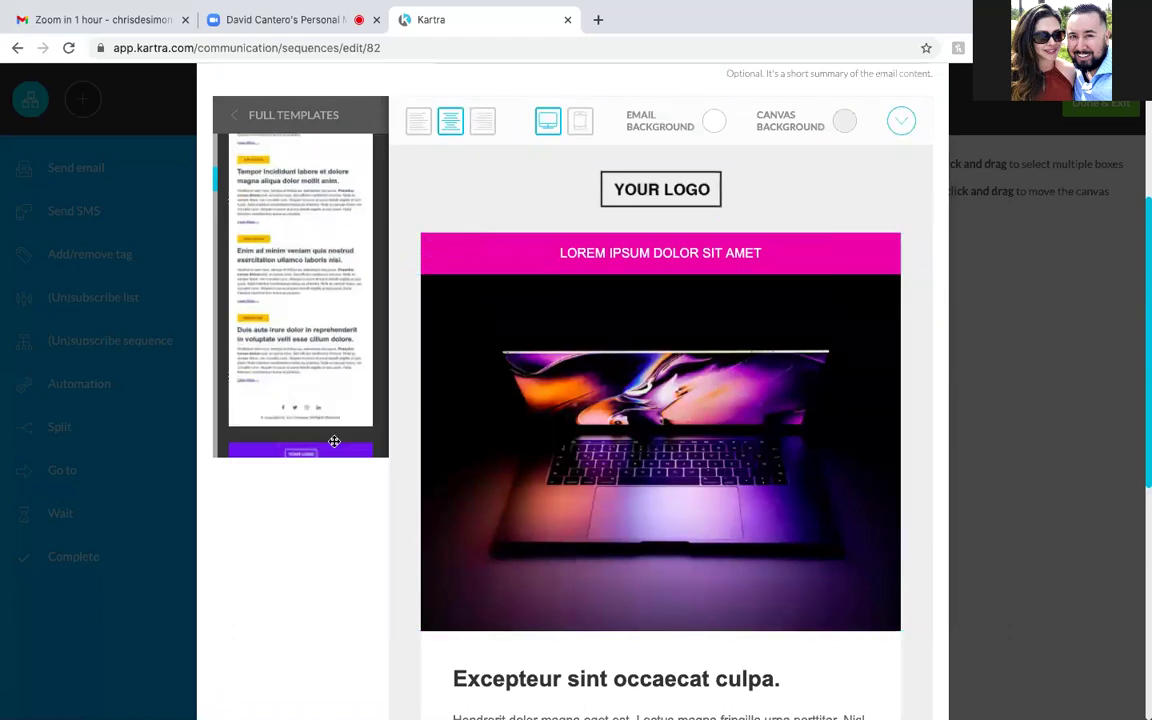
{"action": "scroll", "coordinate": [334, 441], "scroll_direction": "down", "scroll_amount": 8}
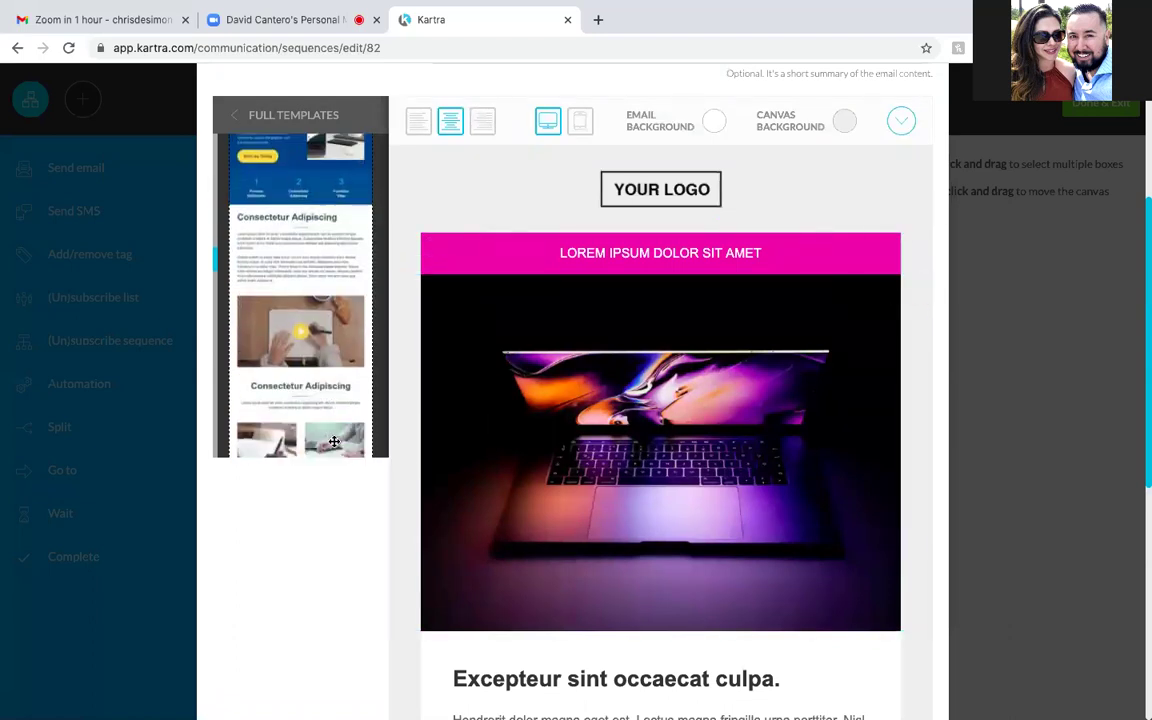
{"action": "scroll", "coordinate": [334, 441], "scroll_direction": "down", "scroll_amount": 5}
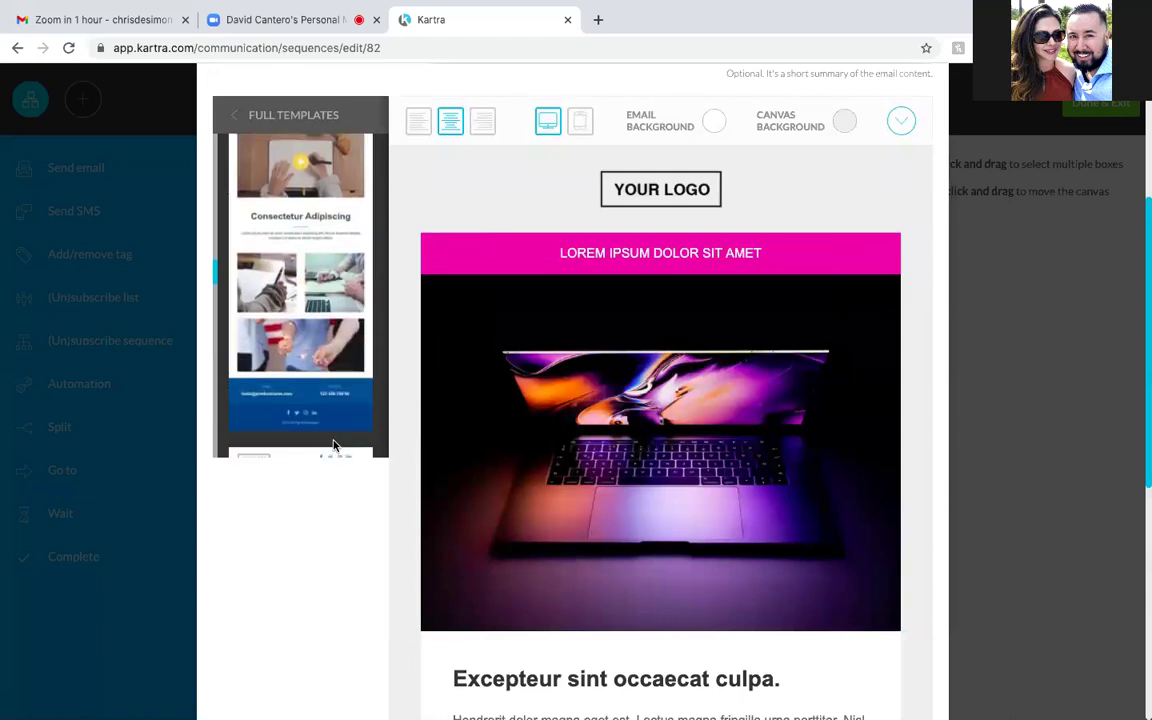
{"action": "scroll", "coordinate": [334, 441], "scroll_direction": "down", "scroll_amount": 10}
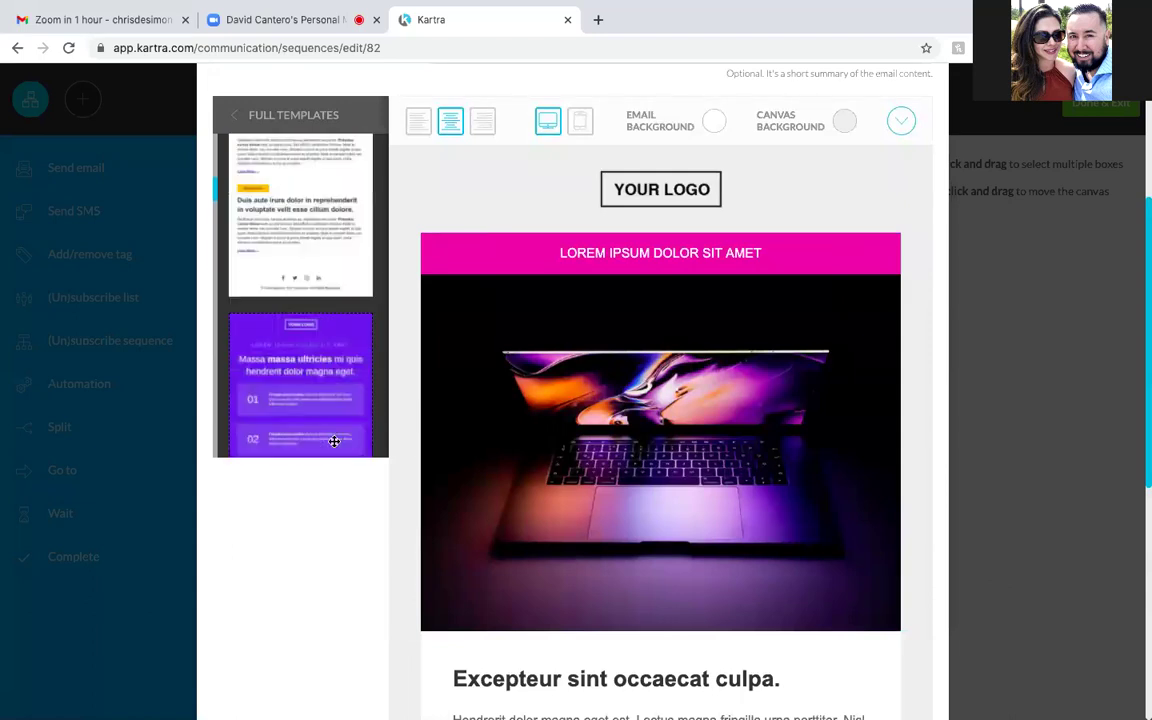
{"action": "scroll", "coordinate": [334, 441], "scroll_direction": "up", "scroll_amount": 3}
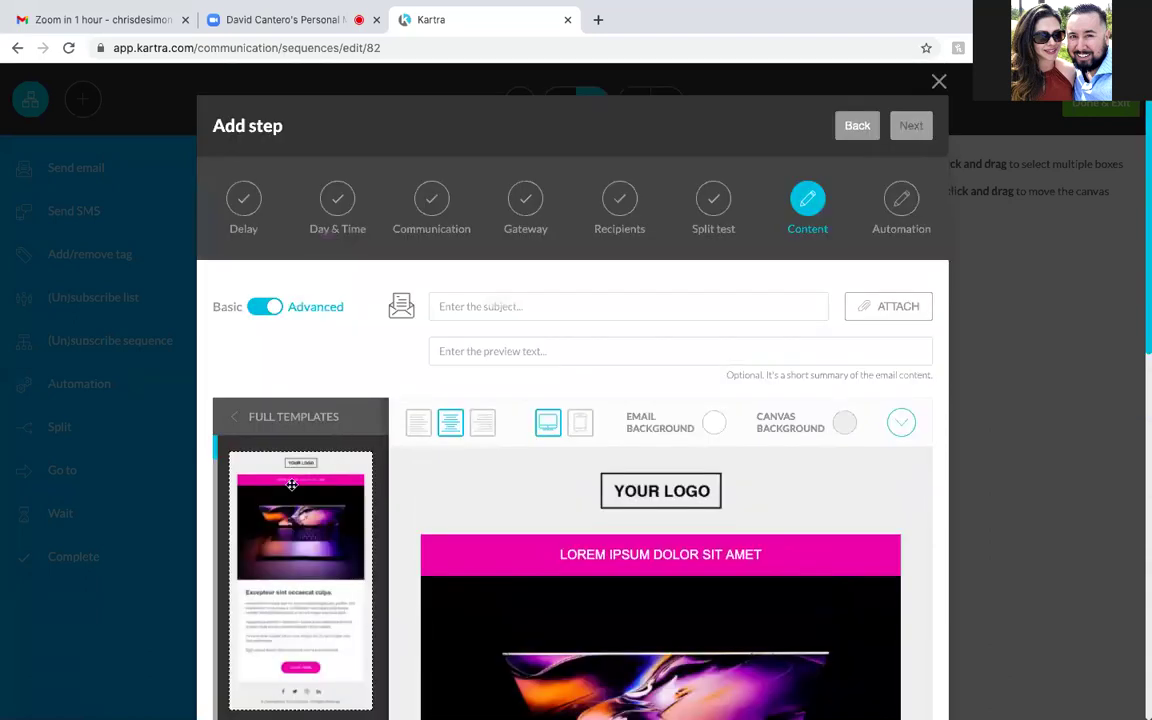
{"action": "left_click", "coordinate": [234, 417]}
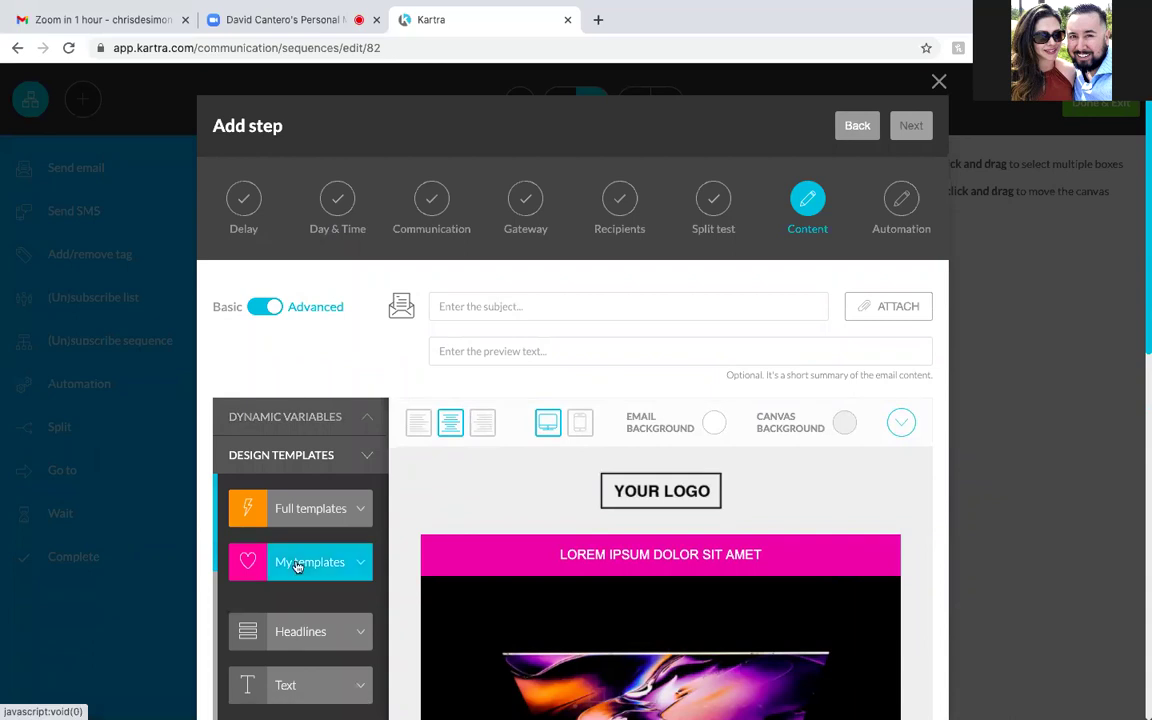
Look through the design template categories from Full templates down to Footers
{"action": "scroll", "coordinate": [296, 561], "scroll_direction": "down", "scroll_amount": 2}
{"action": "scroll", "coordinate": [296, 566], "scroll_direction": "up", "scroll_amount": 1}
{"action": "scroll", "coordinate": [296, 566], "scroll_direction": "down", "scroll_amount": 3}
{"action": "scroll", "coordinate": [296, 566], "scroll_direction": "down", "scroll_amount": 3}
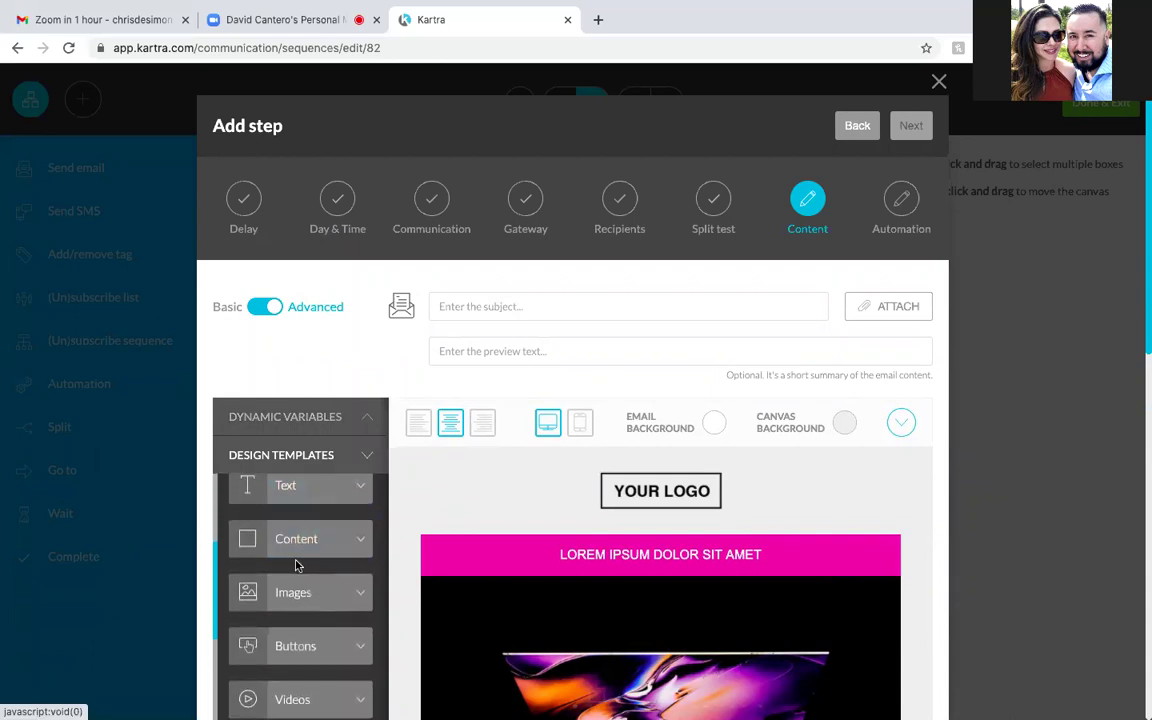
{"action": "scroll", "coordinate": [296, 566], "scroll_direction": "down", "scroll_amount": 6}
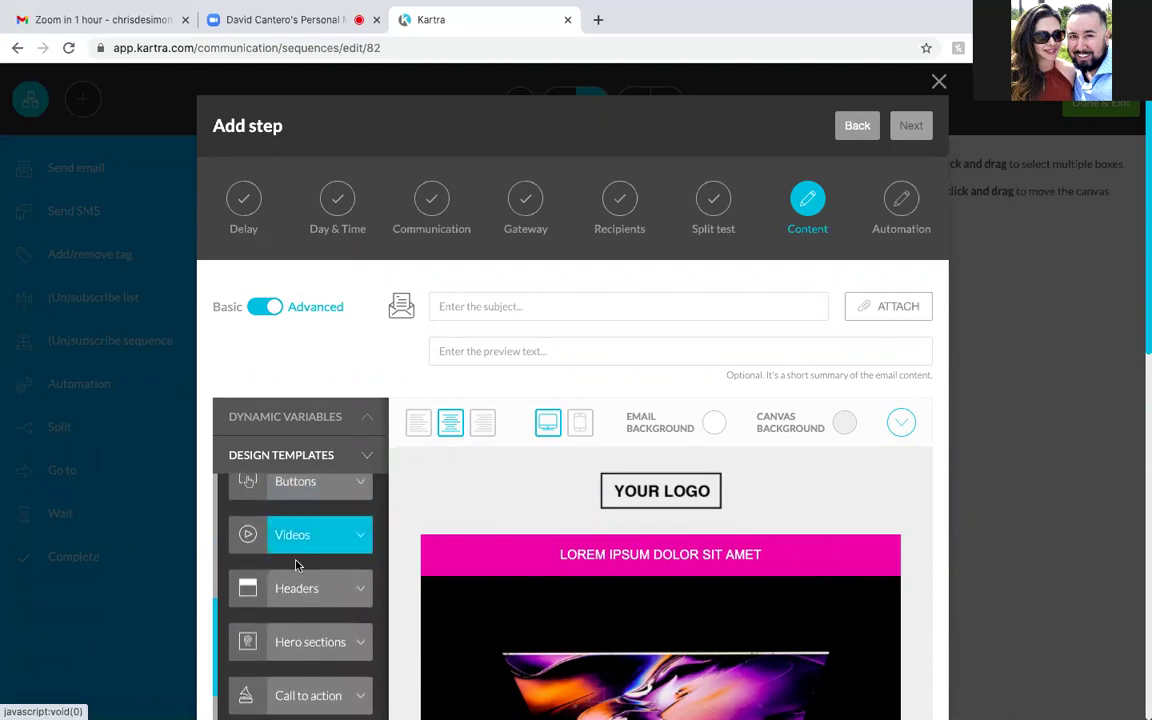
{"action": "scroll", "coordinate": [296, 566], "scroll_direction": "down", "scroll_amount": 5}
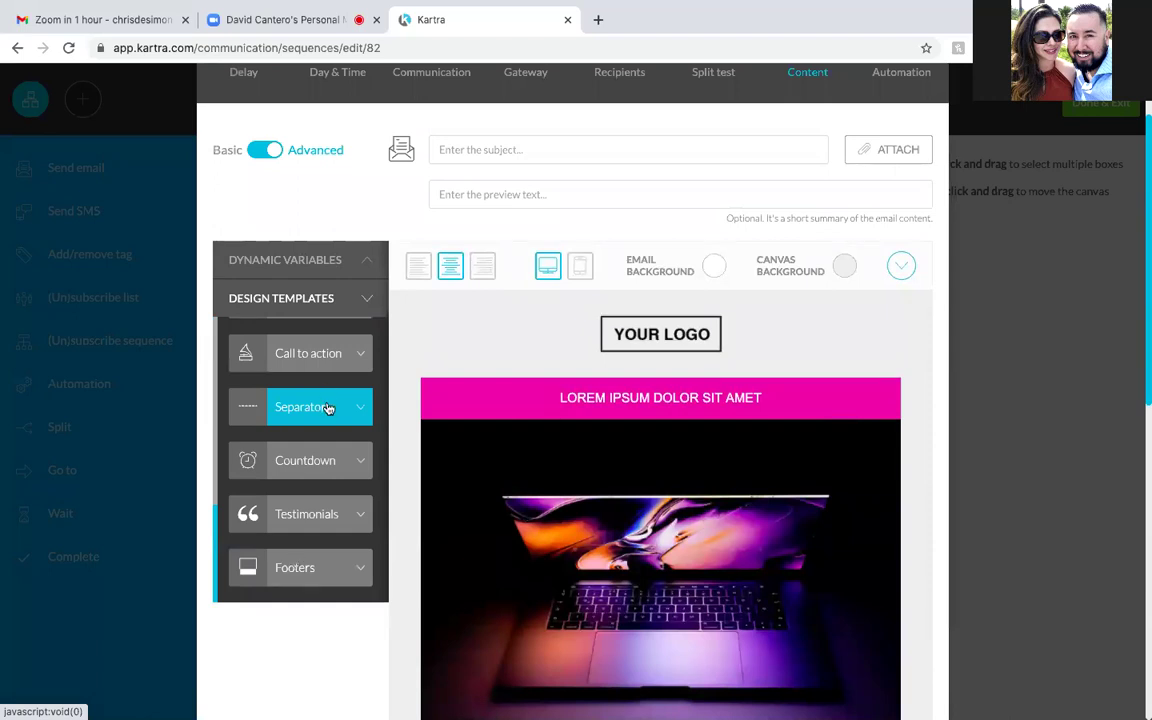
{"action": "scroll", "coordinate": [328, 407], "scroll_direction": "down", "scroll_amount": 1}
{"action": "scroll", "coordinate": [340, 560], "scroll_direction": "up", "scroll_amount": 10}
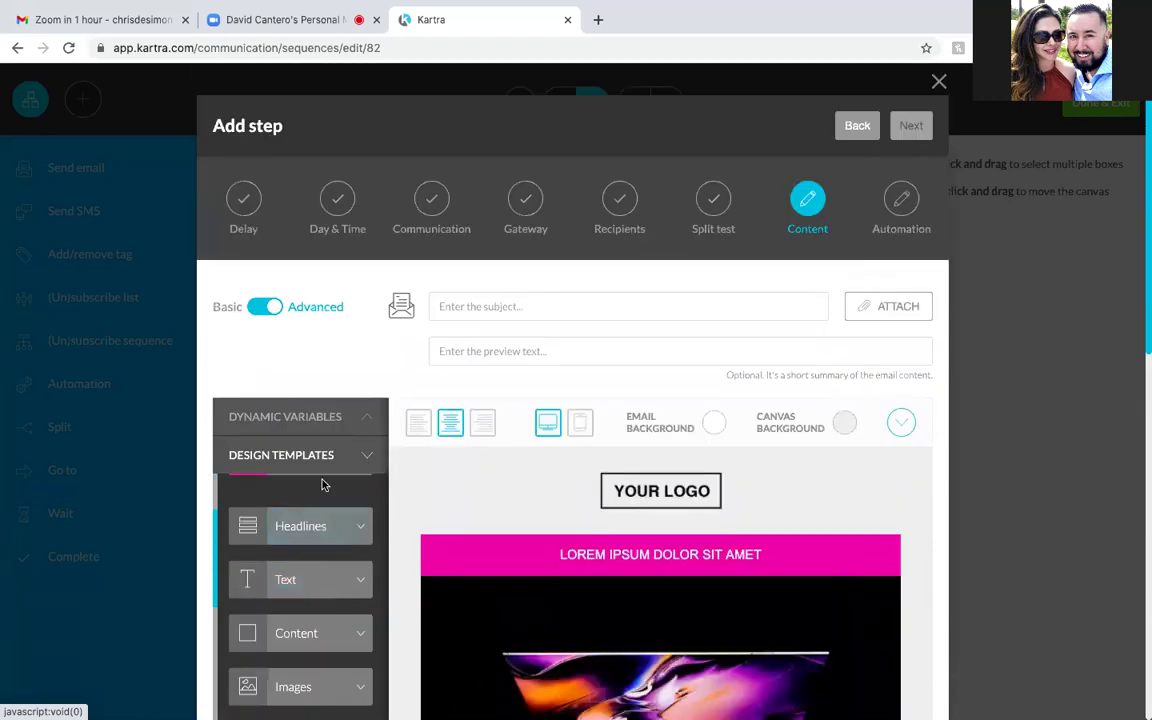
{"action": "scroll", "coordinate": [323, 486], "scroll_direction": "down", "scroll_amount": 3}
{"action": "scroll", "coordinate": [323, 486], "scroll_direction": "down", "scroll_amount": 6}
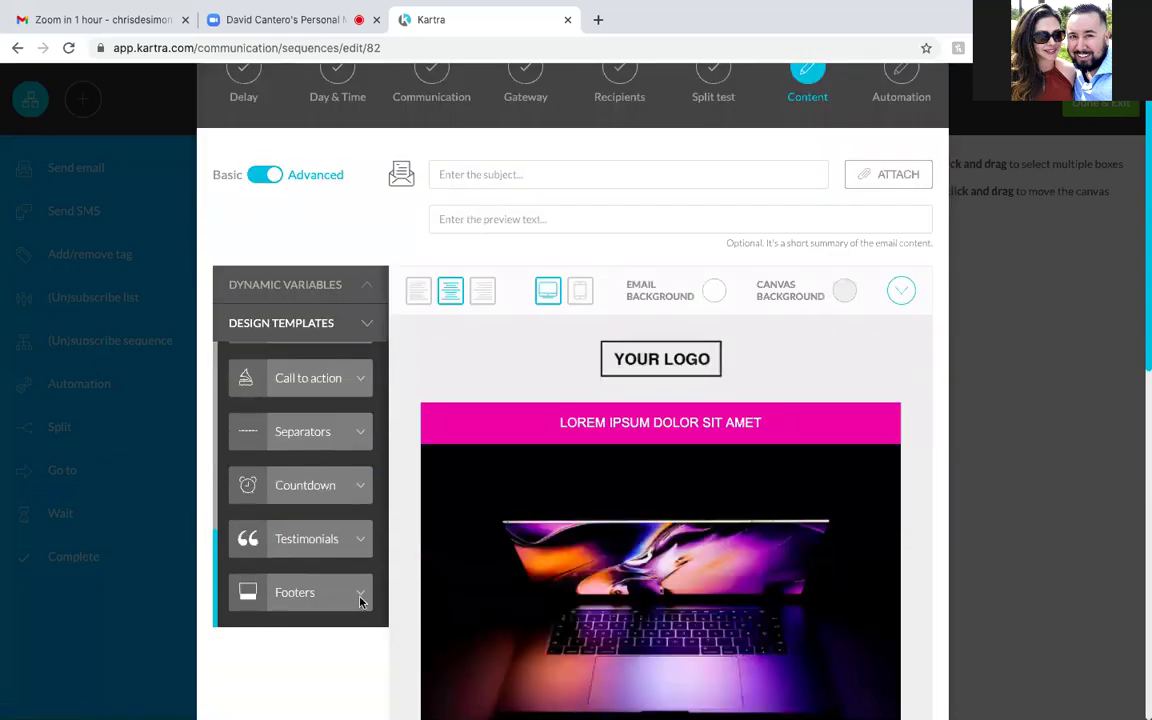
Browse the available footer designs against the placed template and return to the design template categories
{"action": "scroll", "coordinate": [358, 598], "scroll_direction": "down", "scroll_amount": 5}
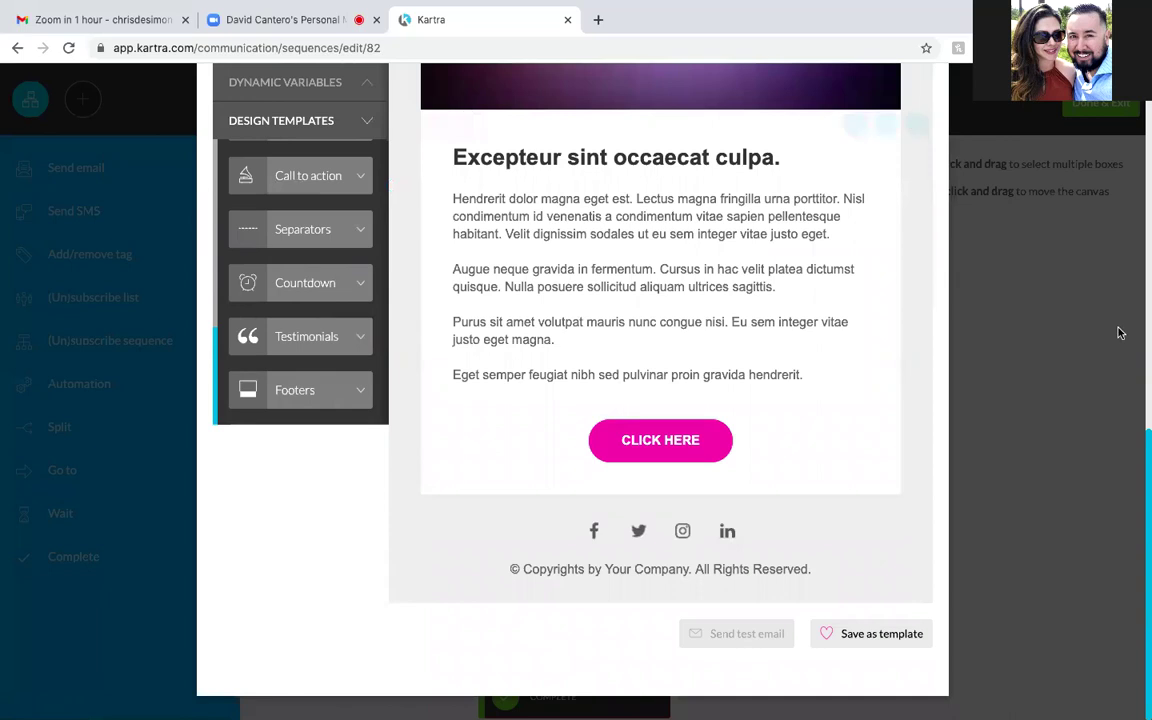
{"action": "scroll", "coordinate": [1120, 333], "scroll_direction": "up", "scroll_amount": 10}
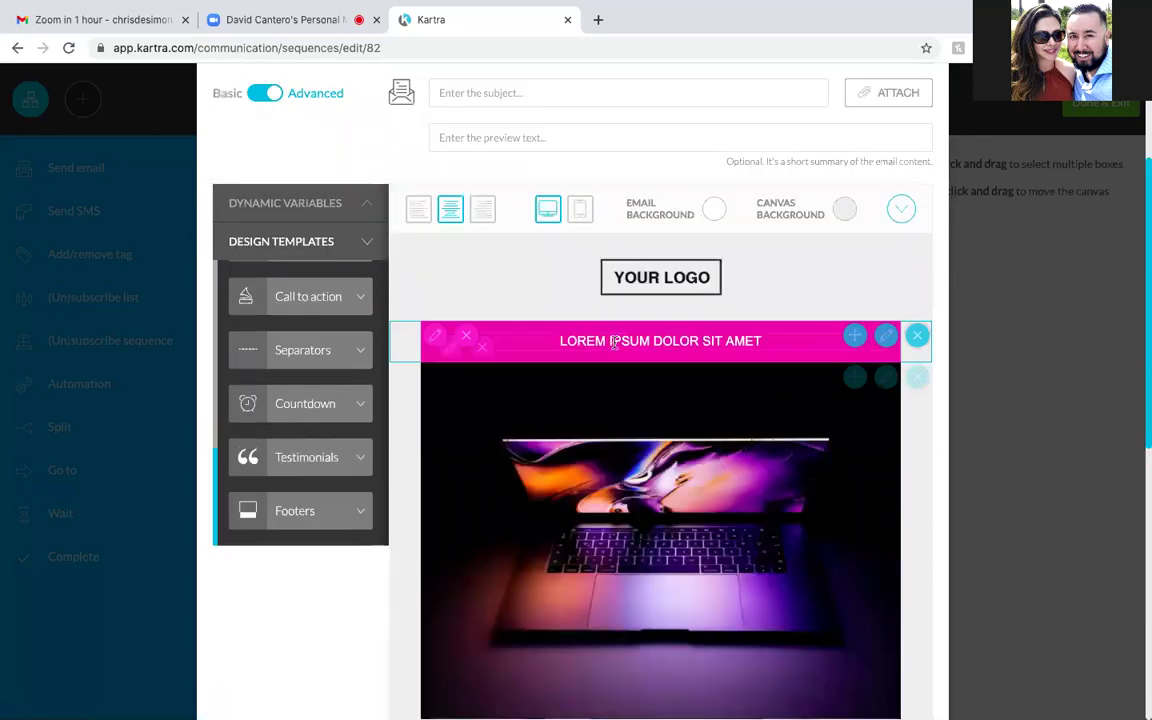
{"action": "scroll", "coordinate": [339, 614], "scroll_direction": "up", "scroll_amount": 1}
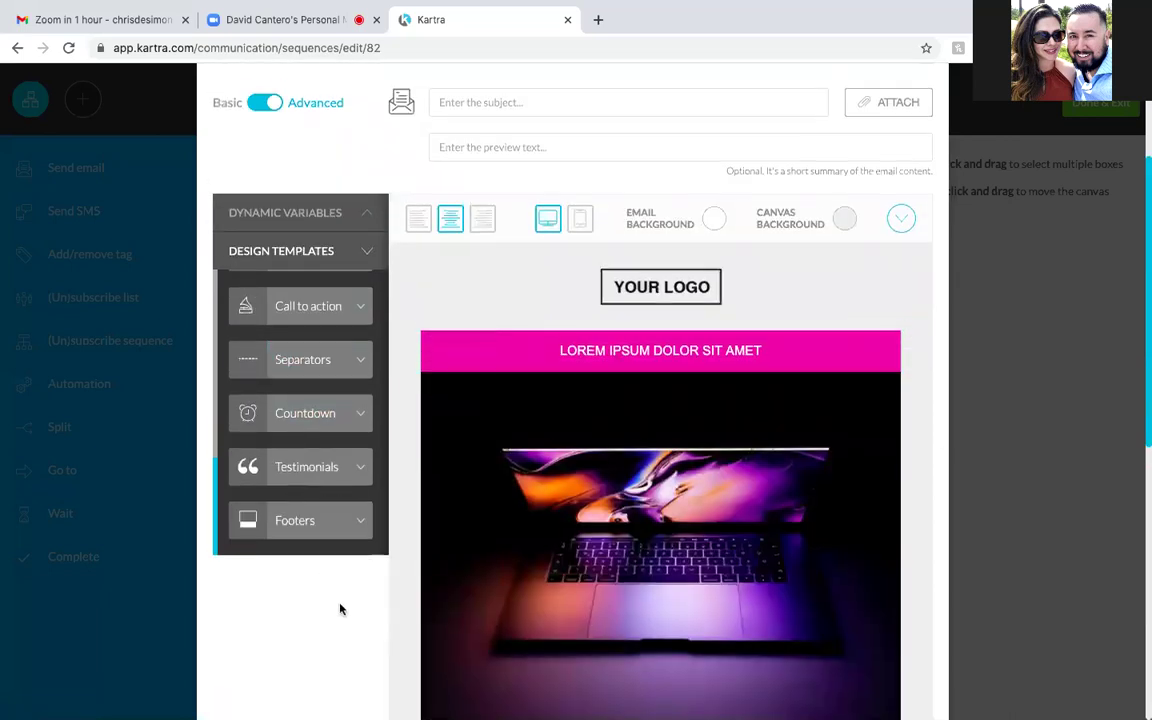
{"action": "scroll", "coordinate": [339, 609], "scroll_direction": "down", "scroll_amount": 5}
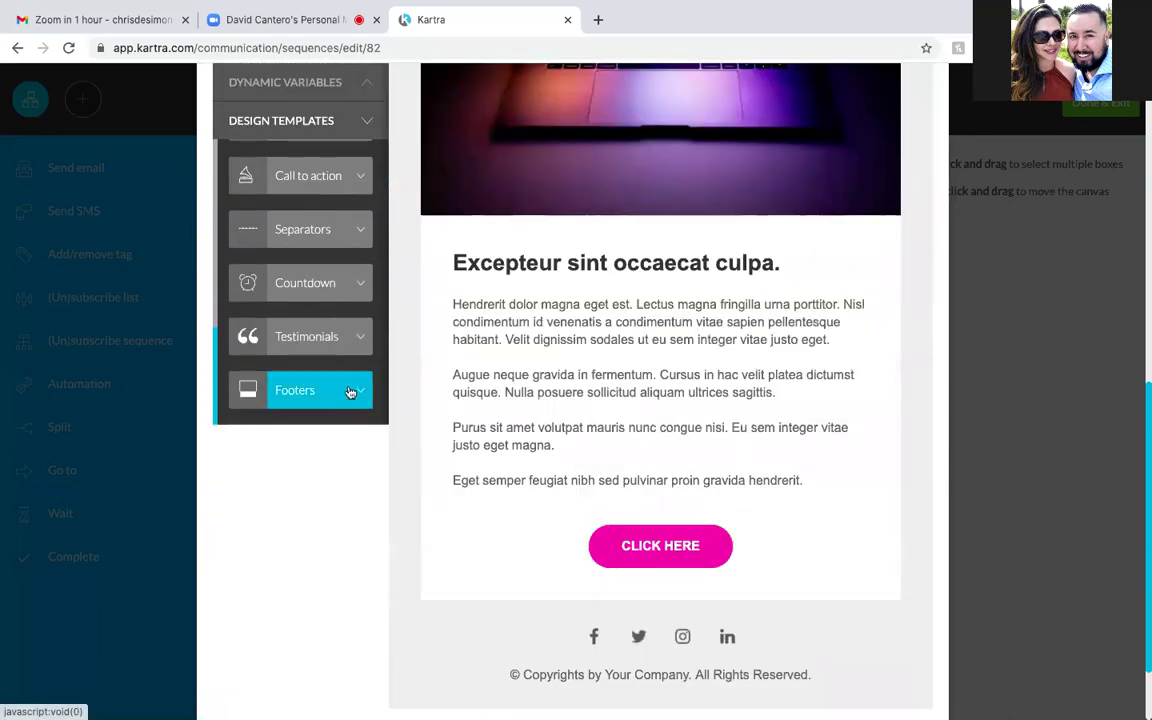
{"action": "left_click", "coordinate": [349, 391]}
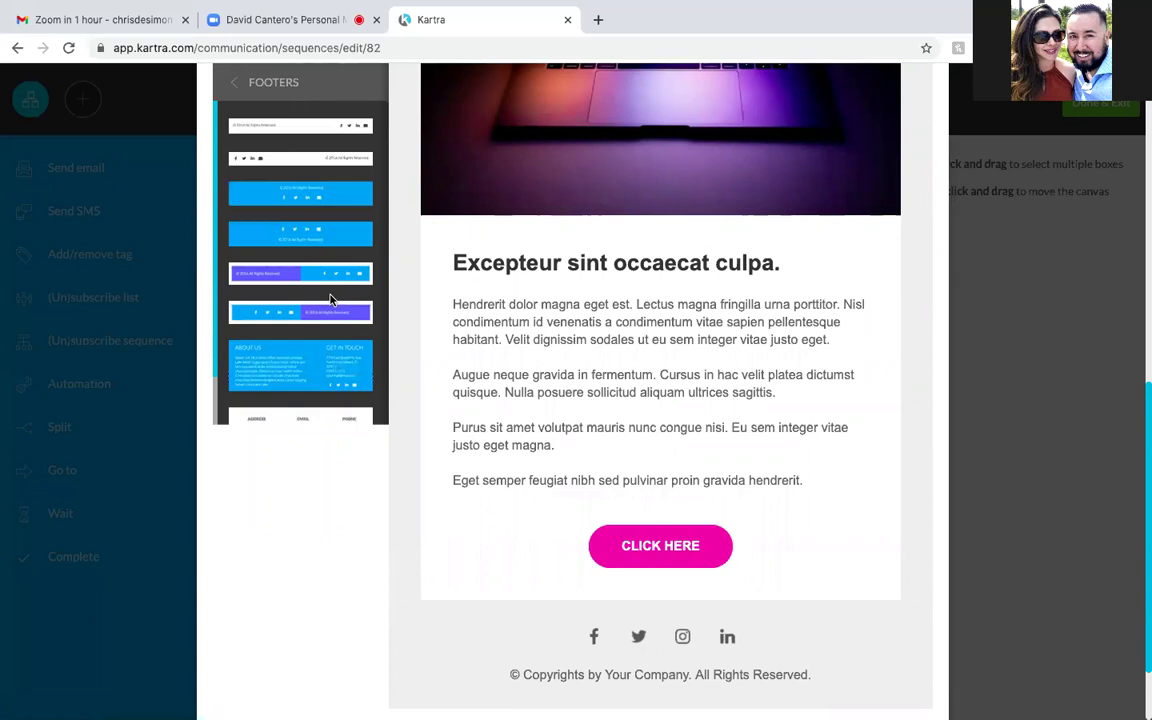
{"action": "scroll", "coordinate": [330, 295], "scroll_direction": "down", "scroll_amount": 3}
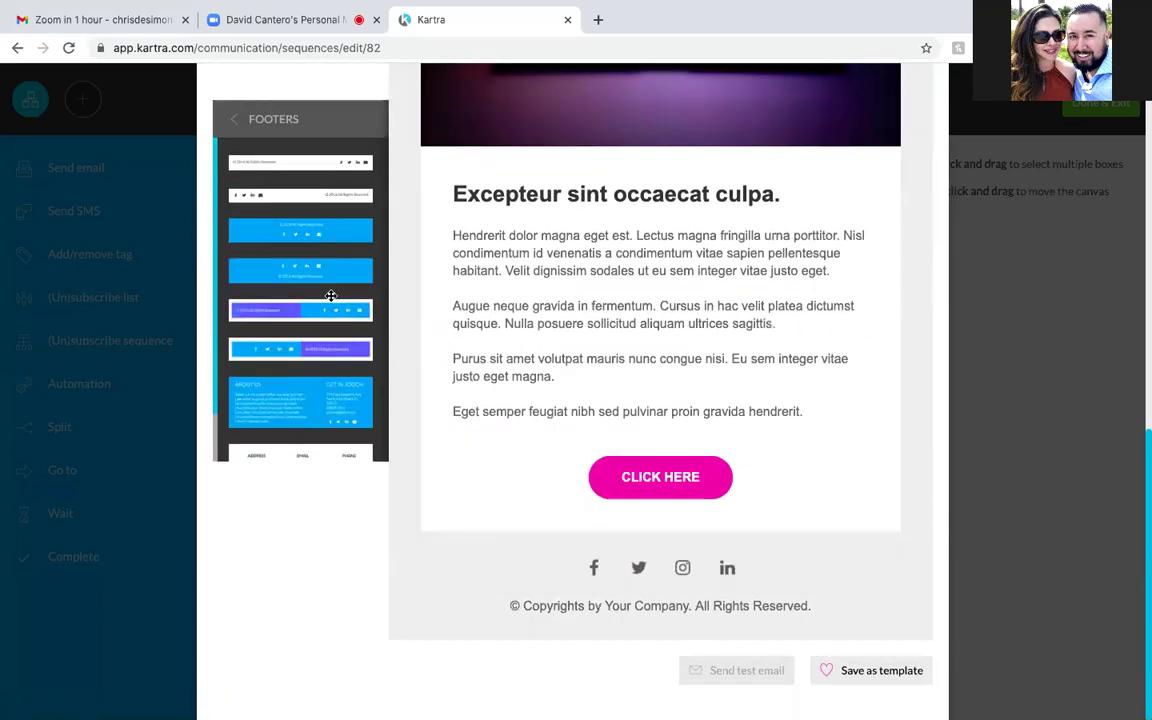
{"action": "scroll", "coordinate": [330, 295], "scroll_direction": "up", "scroll_amount": 10}
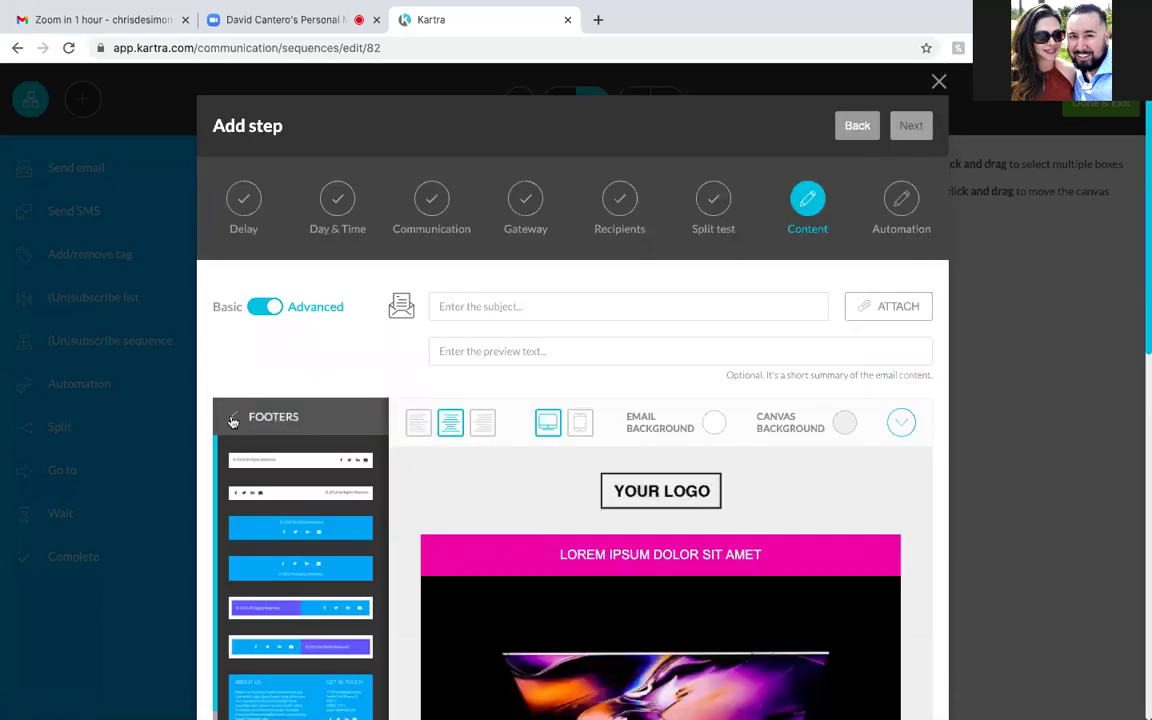
{"action": "left_click", "coordinate": [232, 421]}
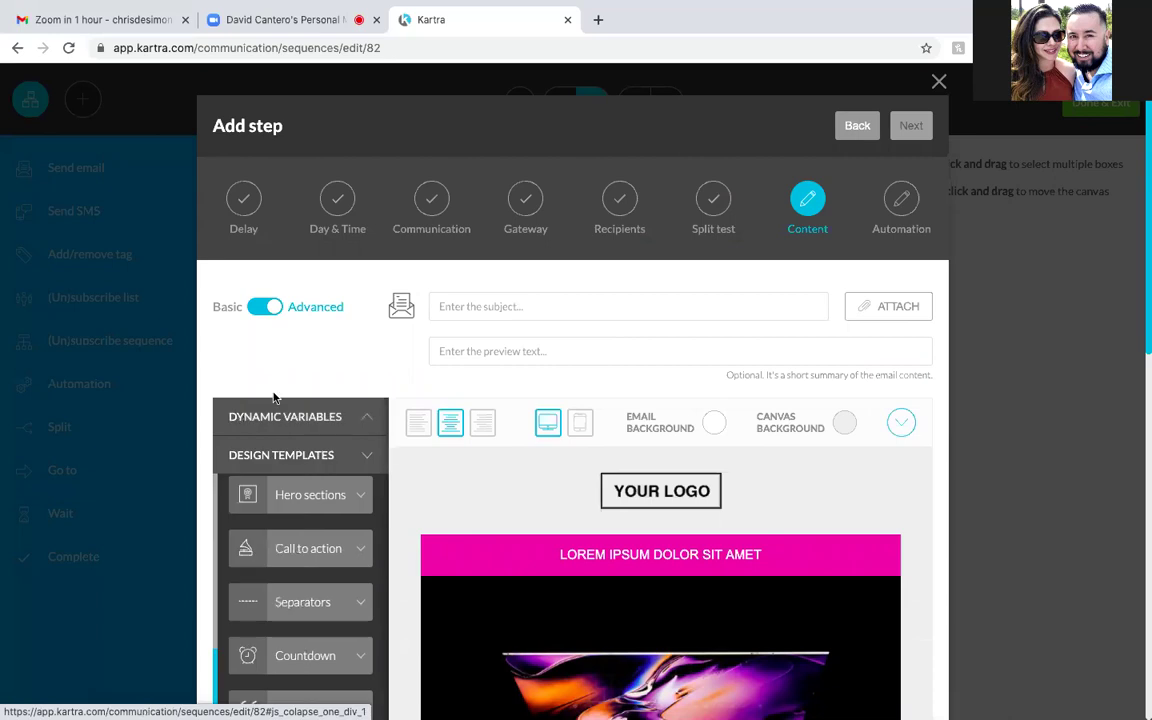
Review the design template categories again alongside the placed email layout, from its logo to the copyright line
{"action": "scroll", "coordinate": [269, 336], "scroll_direction": "down", "scroll_amount": 1}
{"action": "scroll", "coordinate": [269, 336], "scroll_direction": "down", "scroll_amount": 5}
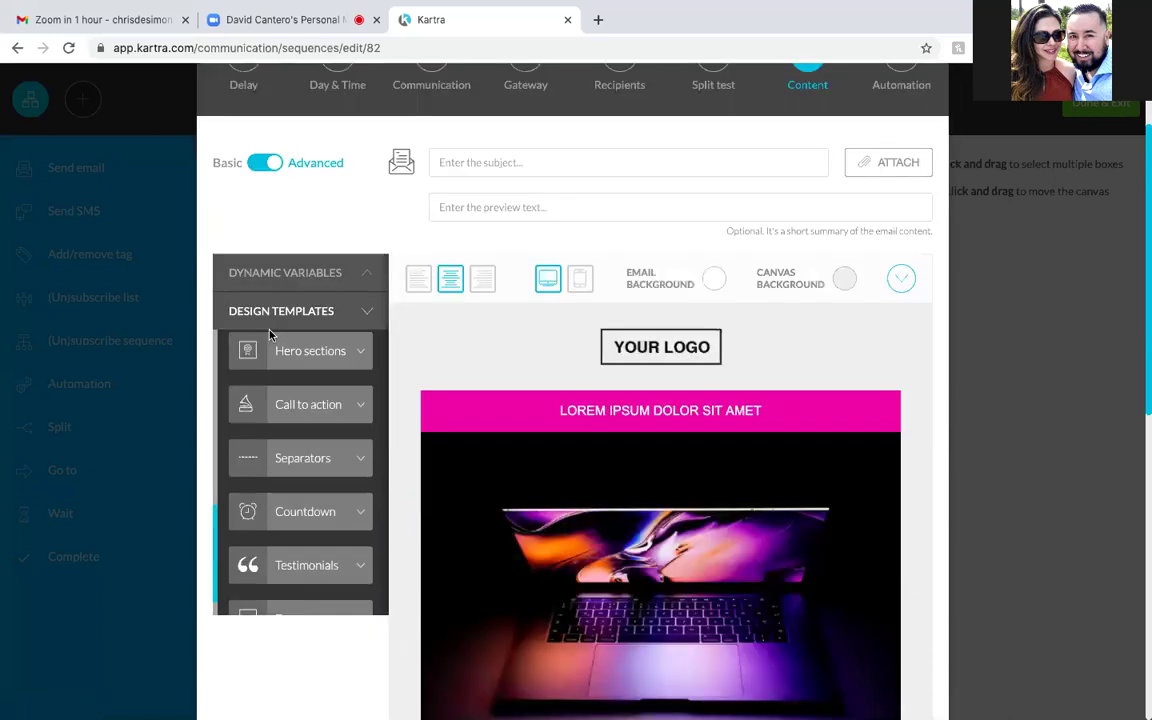
{"action": "scroll", "coordinate": [269, 336], "scroll_direction": "down", "scroll_amount": 2}
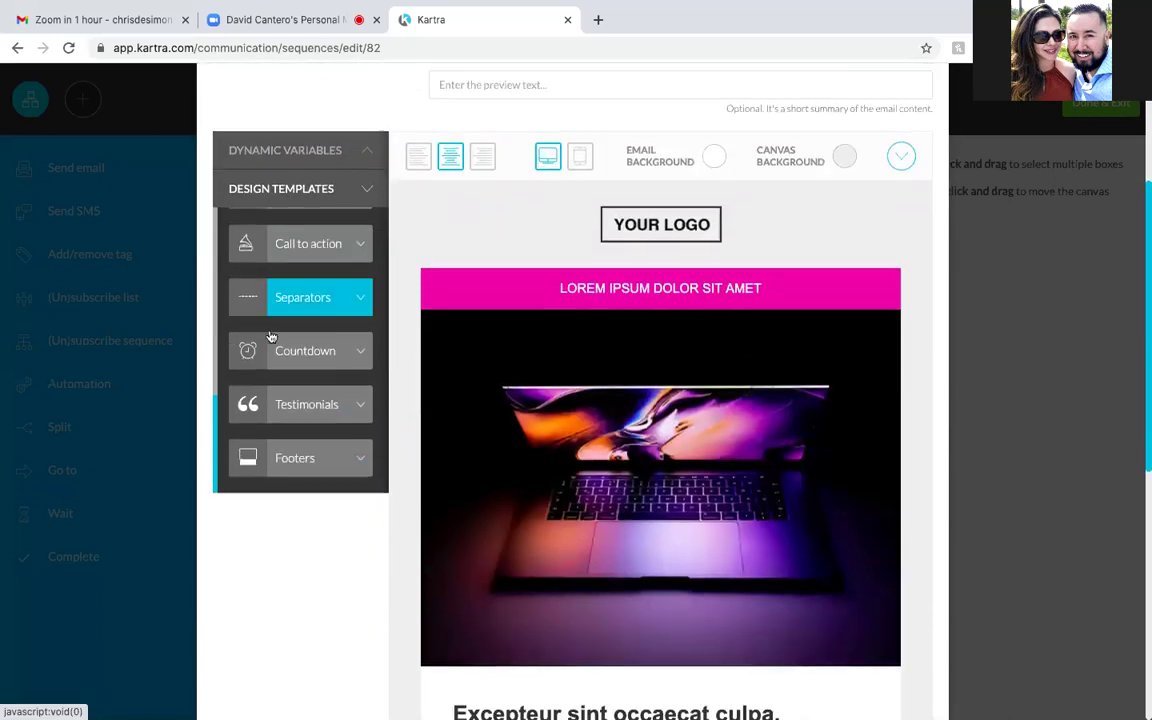
{"action": "scroll", "coordinate": [269, 336], "scroll_direction": "down", "scroll_amount": 1}
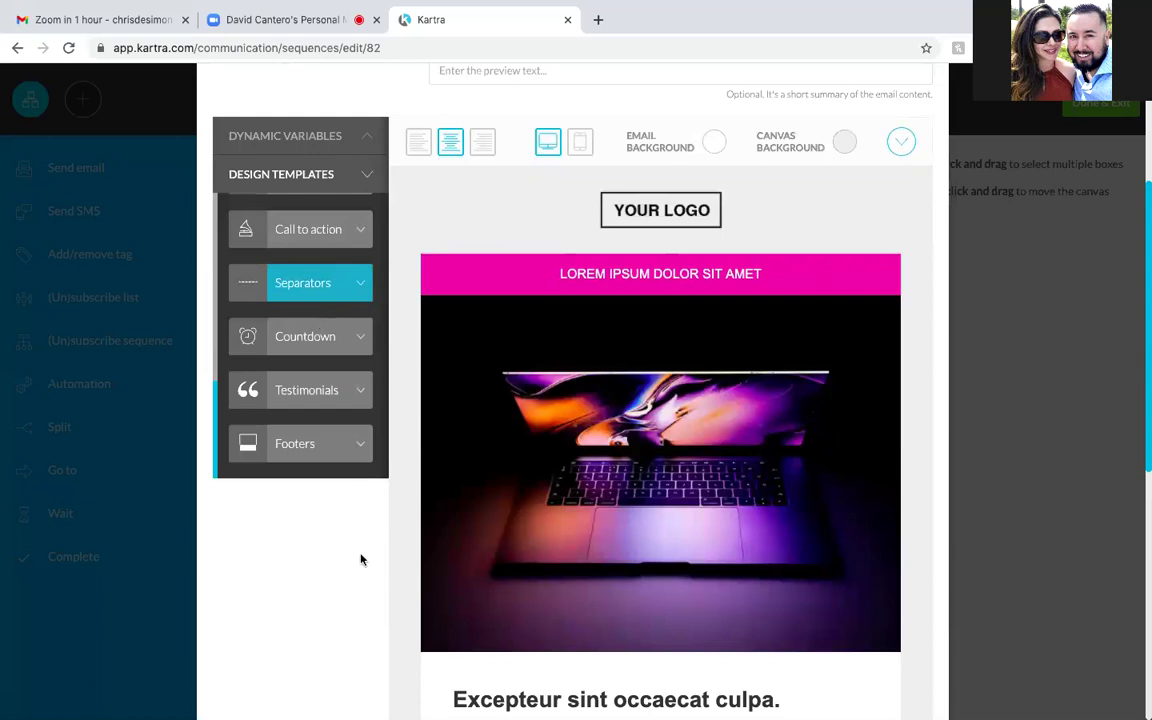
{"action": "scroll", "coordinate": [360, 560], "scroll_direction": "down", "scroll_amount": 2}
{"action": "scroll", "coordinate": [360, 560], "scroll_direction": "up", "scroll_amount": 5}
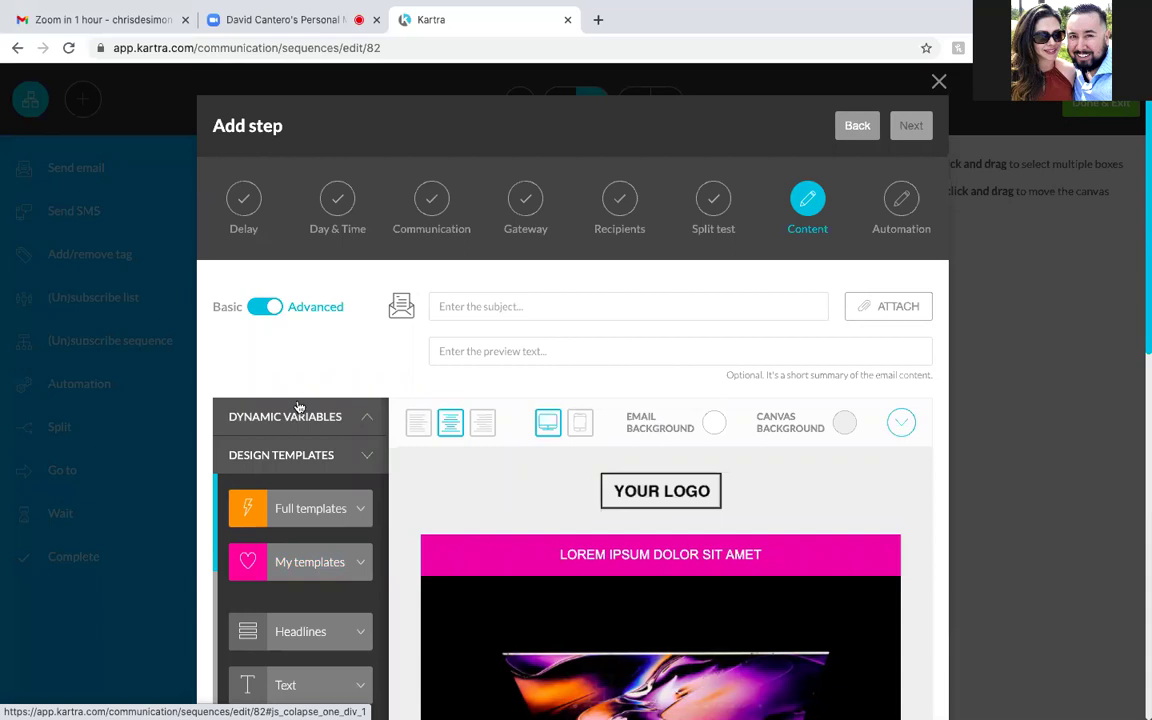
{"action": "scroll", "coordinate": [298, 406], "scroll_direction": "down", "scroll_amount": 1}
{"action": "scroll", "coordinate": [298, 406], "scroll_direction": "down", "scroll_amount": 8}
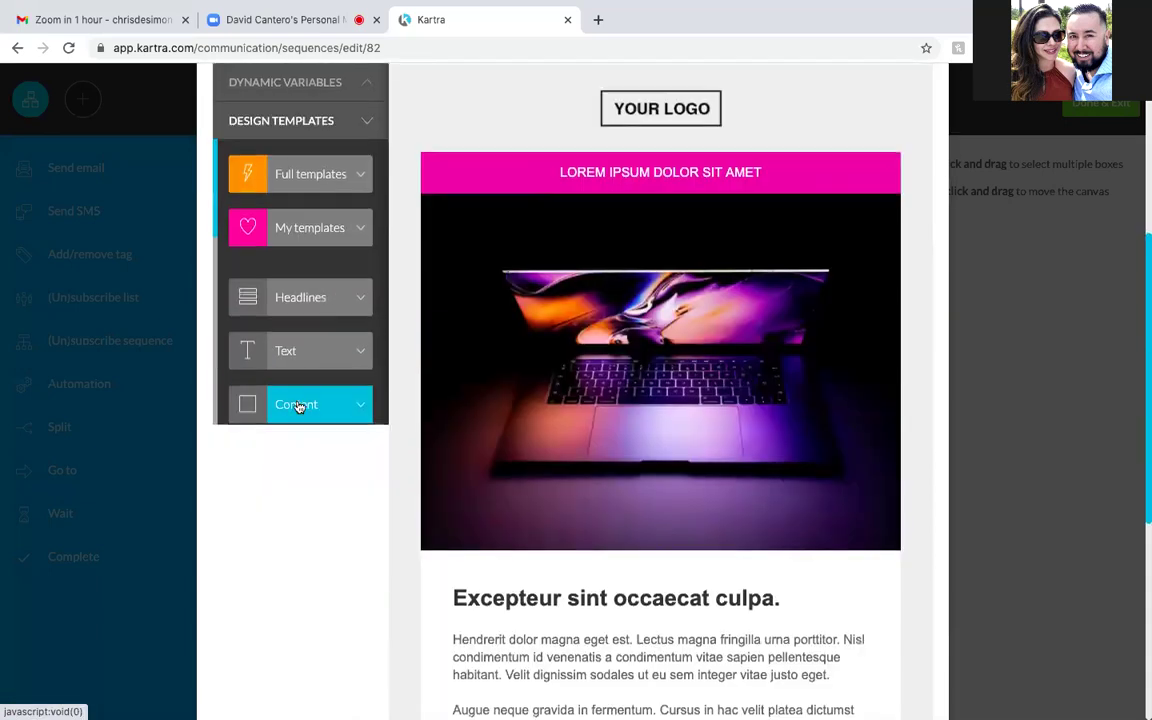
{"action": "scroll", "coordinate": [298, 430], "scroll_direction": "up", "scroll_amount": 2}
{"action": "scroll", "coordinate": [298, 440], "scroll_direction": "up", "scroll_amount": 5}
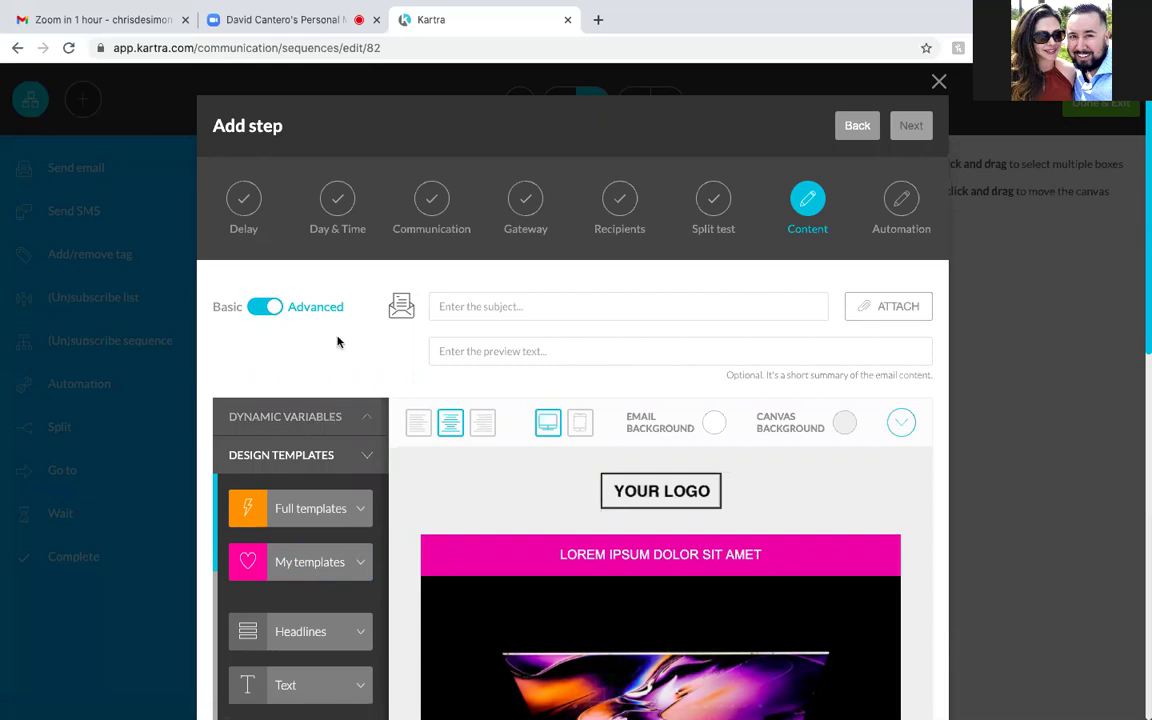
{"action": "scroll", "coordinate": [337, 342], "scroll_direction": "down", "scroll_amount": 5}
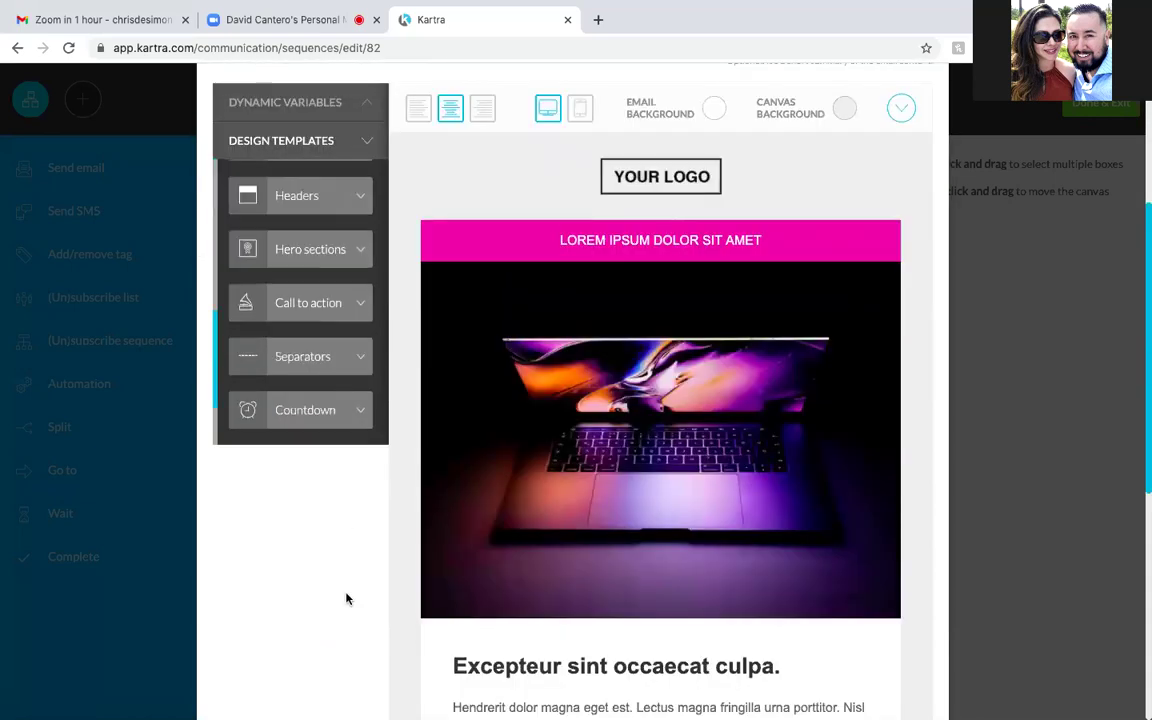
{"action": "scroll", "coordinate": [347, 599], "scroll_direction": "down", "scroll_amount": 5}
{"action": "scroll", "coordinate": [347, 597], "scroll_direction": "down", "scroll_amount": 5}
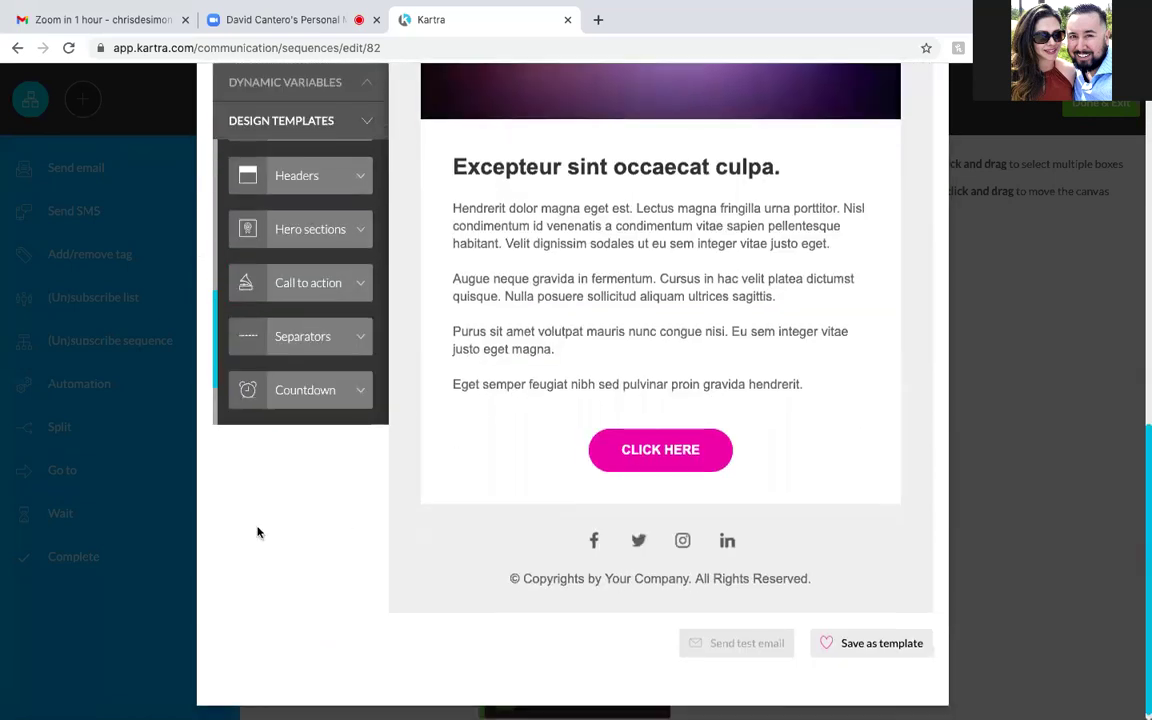
{"action": "scroll", "coordinate": [262, 537], "scroll_direction": "up", "scroll_amount": 10}
Open the heading and body text block below the laptop image for editing
{"action": "mouse_move", "coordinate": [825, 458]}
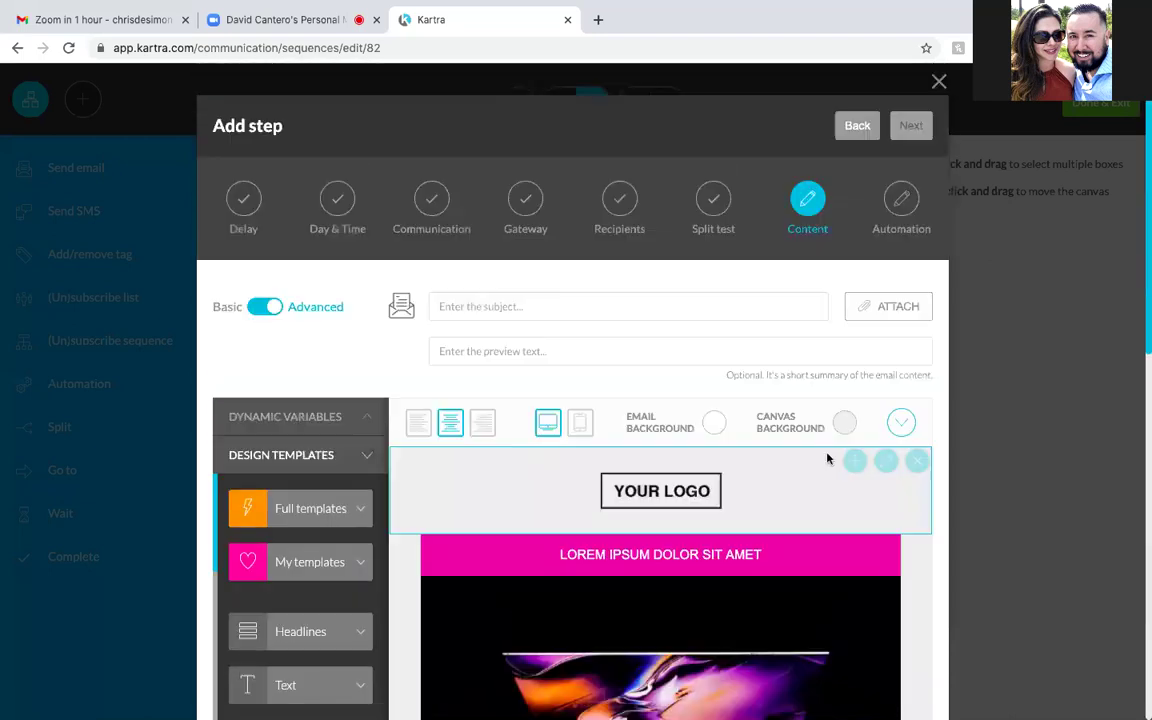
{"action": "scroll", "coordinate": [827, 458], "scroll_direction": "down", "scroll_amount": 4}
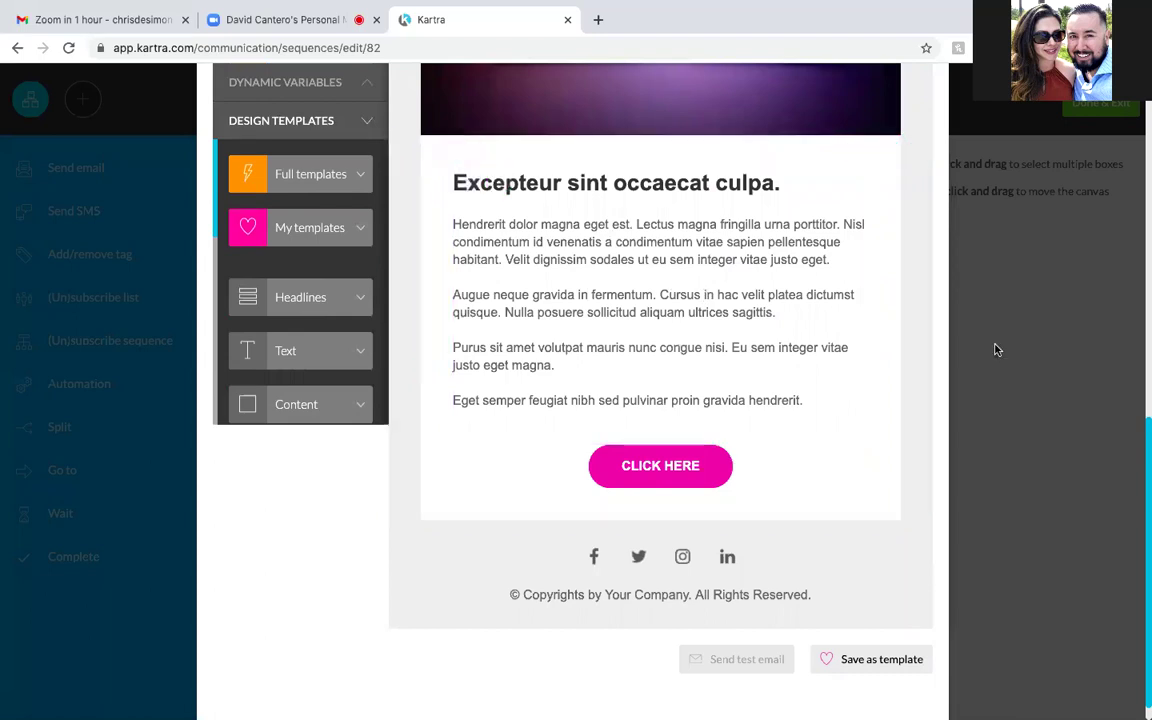
{"action": "scroll", "coordinate": [995, 349], "scroll_direction": "up", "scroll_amount": 1}
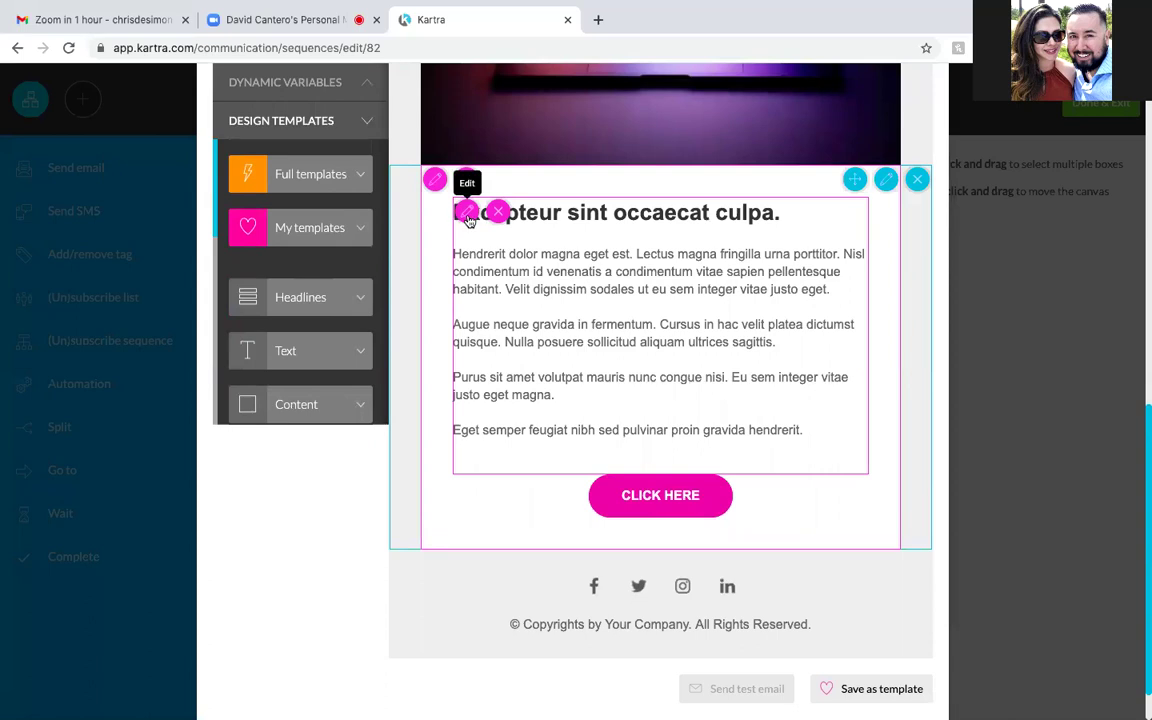
{"action": "left_click", "coordinate": [467, 214]}
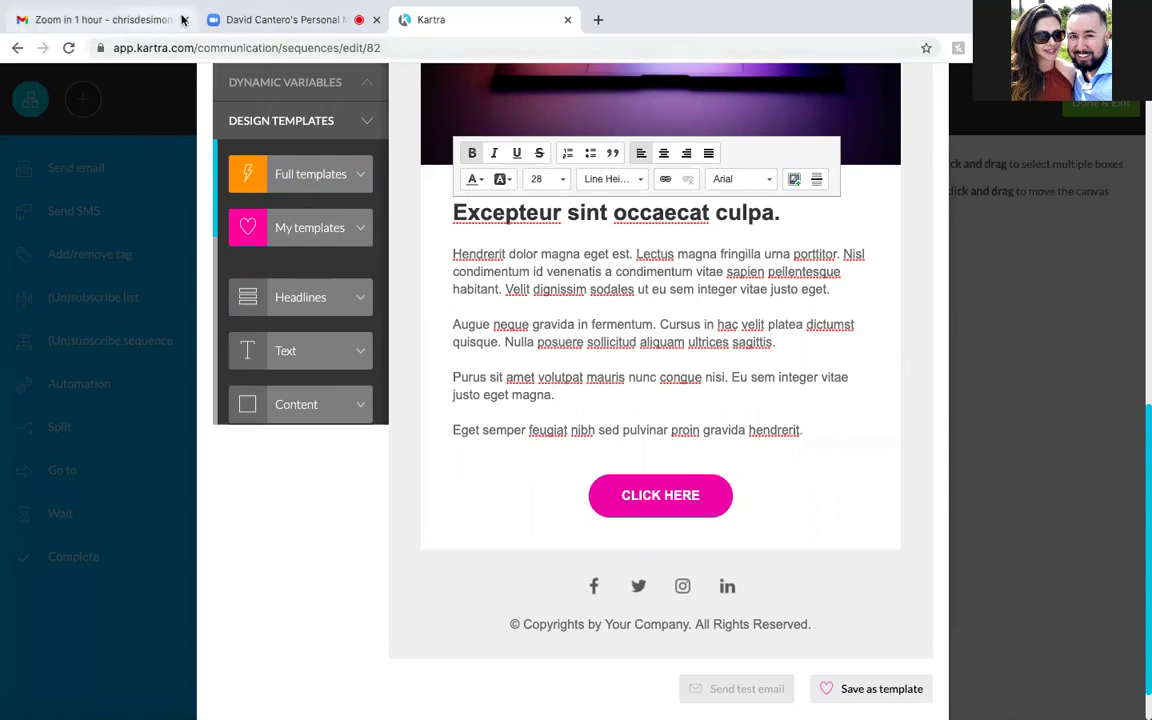
Switch to Gmail and examine the "Zoom in 1 hour" email, including its greeting, links, signature, image, social icons and footer
{"action": "left_click", "coordinate": [232, 22]}
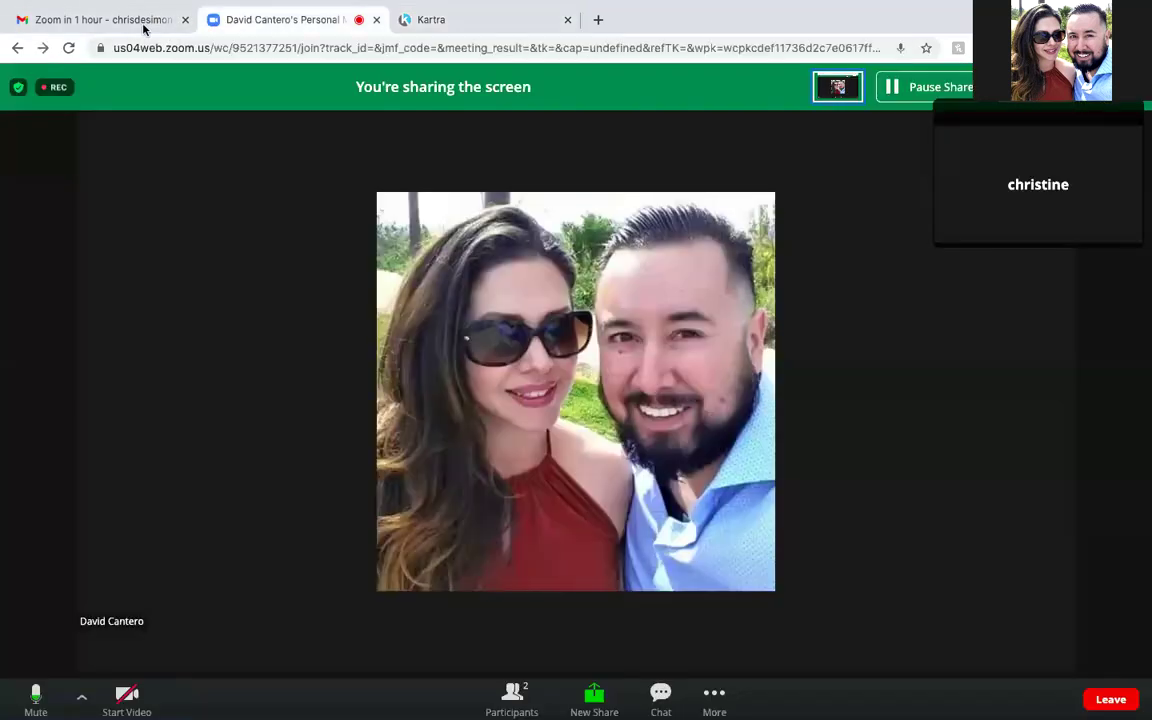
{"action": "left_click", "coordinate": [88, 14]}
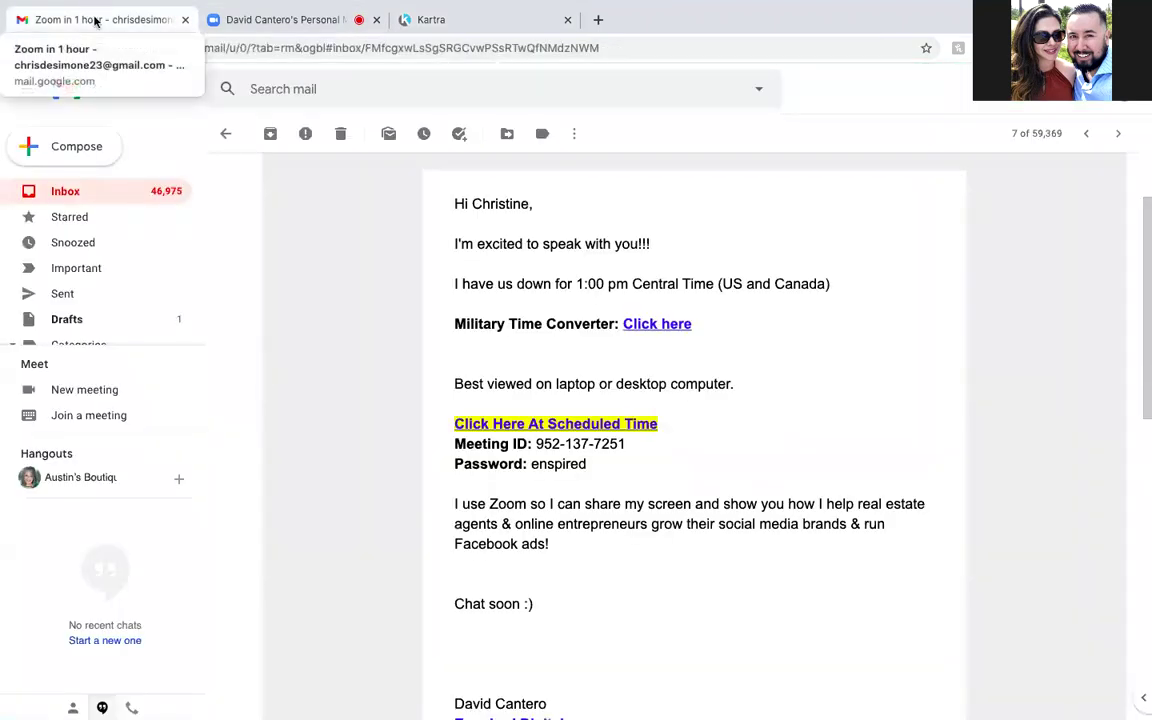
{"action": "scroll", "coordinate": [262, 430], "scroll_direction": "down", "scroll_amount": 8}
{"action": "scroll", "coordinate": [262, 430], "scroll_direction": "up", "scroll_amount": 2}
{"action": "scroll", "coordinate": [262, 430], "scroll_direction": "up", "scroll_amount": 10}
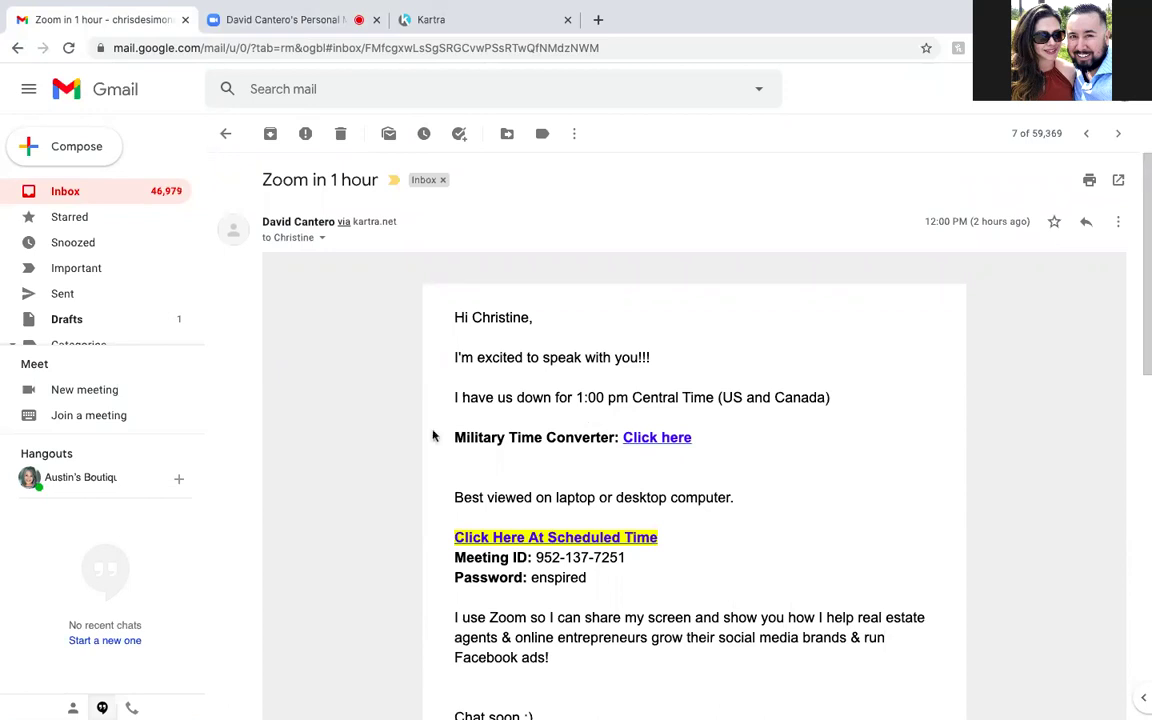
{"action": "scroll", "coordinate": [1073, 648], "scroll_direction": "down", "scroll_amount": 5}
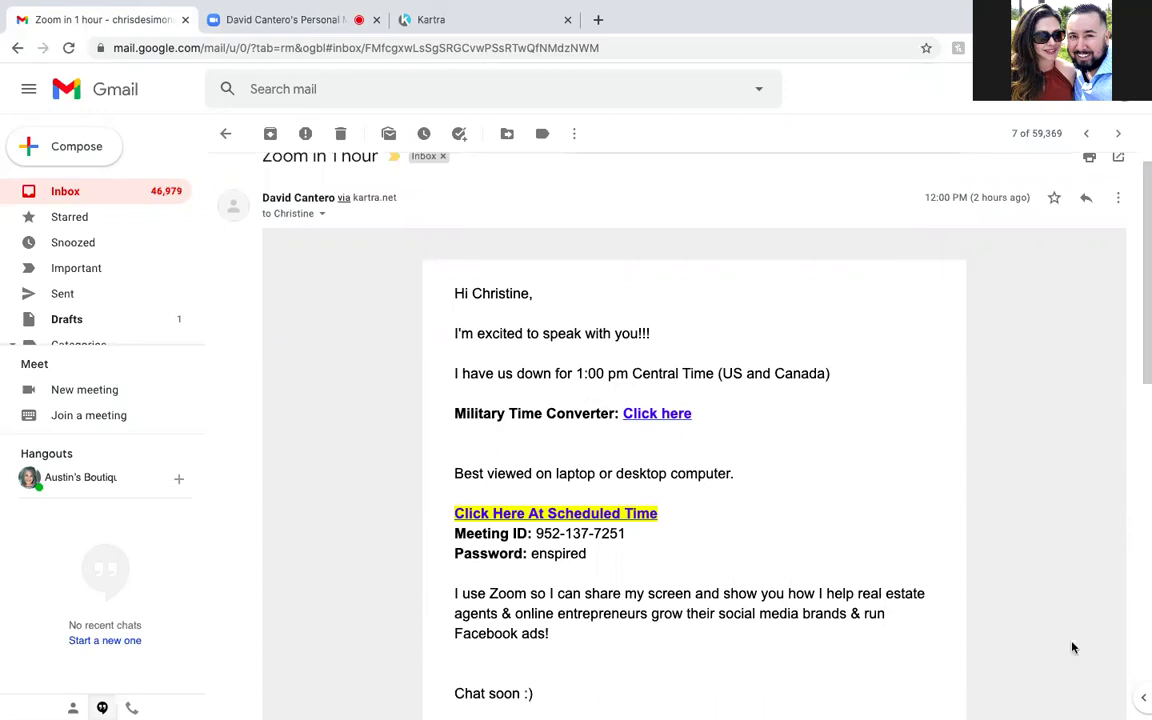
{"action": "scroll", "coordinate": [1073, 648], "scroll_direction": "down", "scroll_amount": 4}
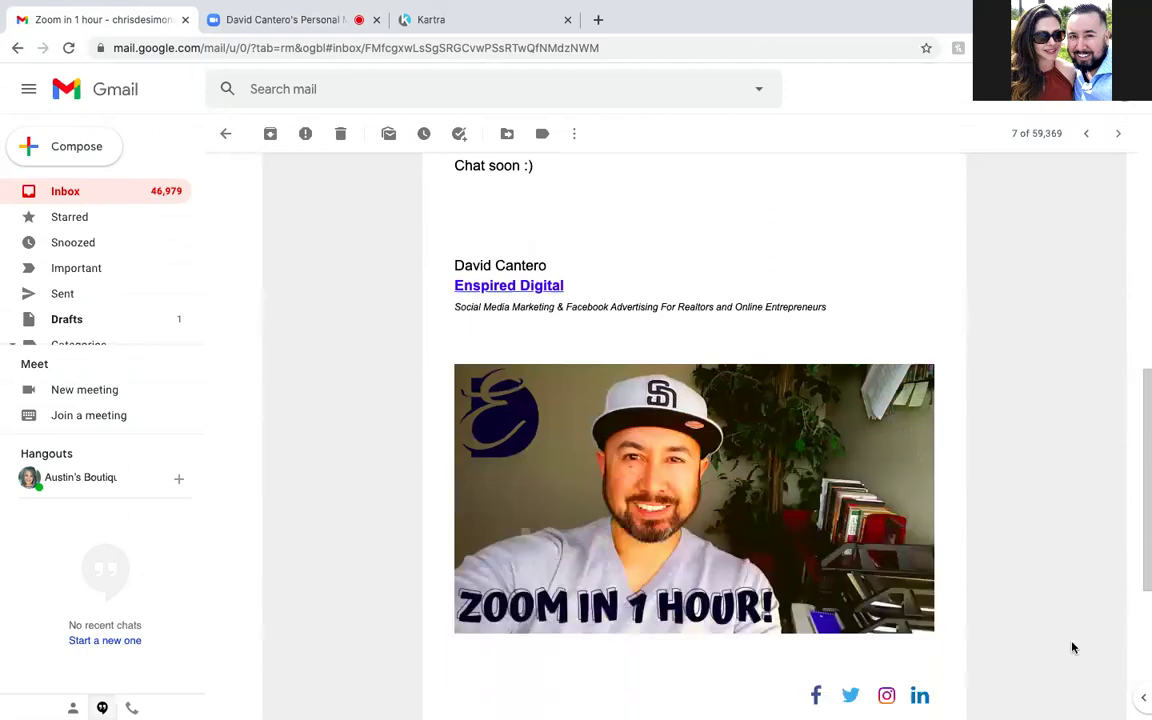
{"action": "scroll", "coordinate": [1073, 648], "scroll_direction": "down", "scroll_amount": 4}
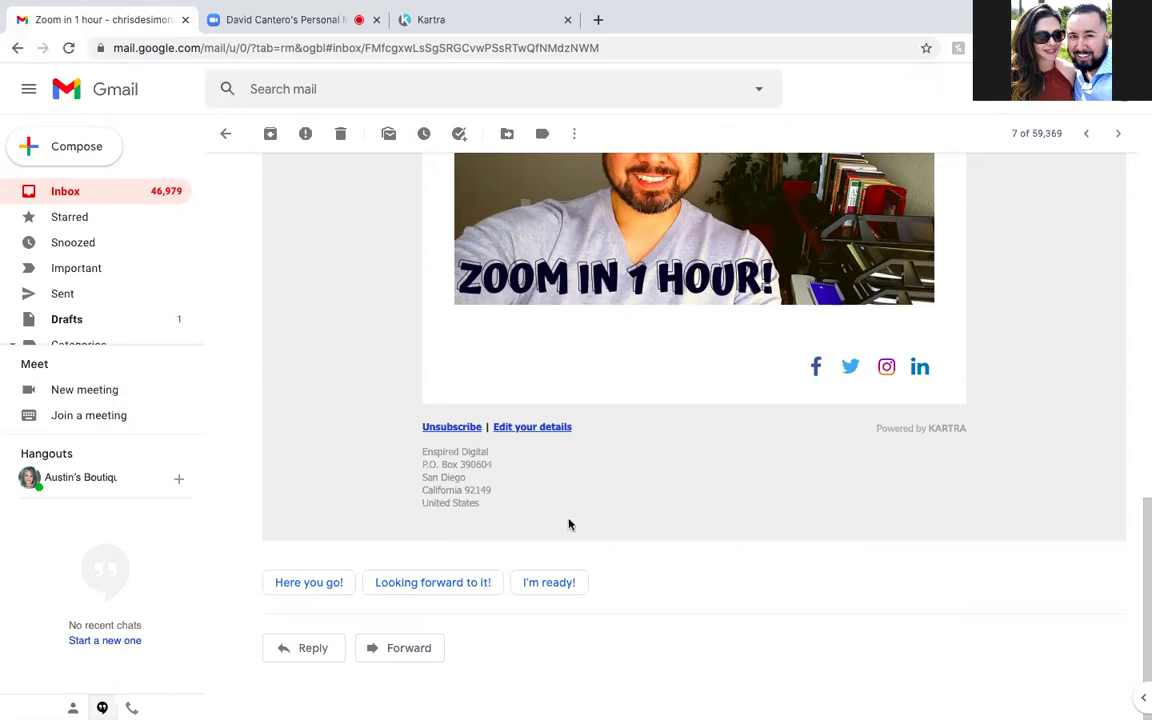
Switch to the "sellers guide emails" document in Pages and copy the text of email (1), from its opening paragraph through "Thanks,"
{"action": "mouse_move", "coordinate": [467, 716]}
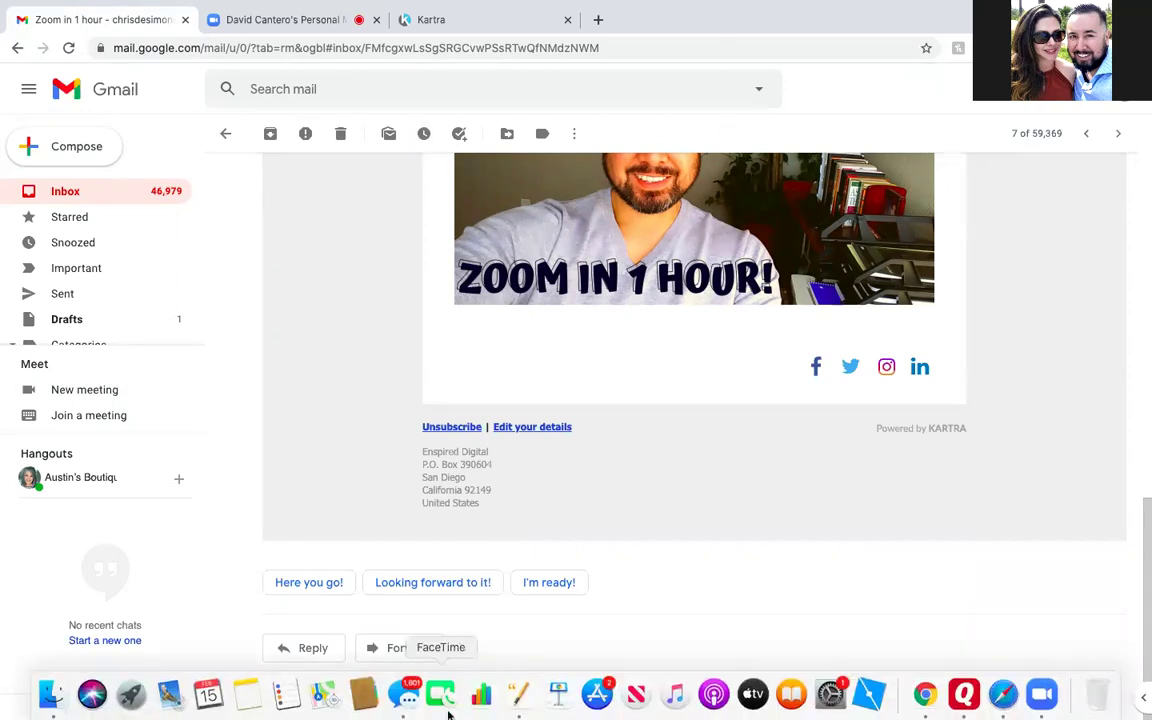
{"action": "left_click", "coordinate": [518, 697]}
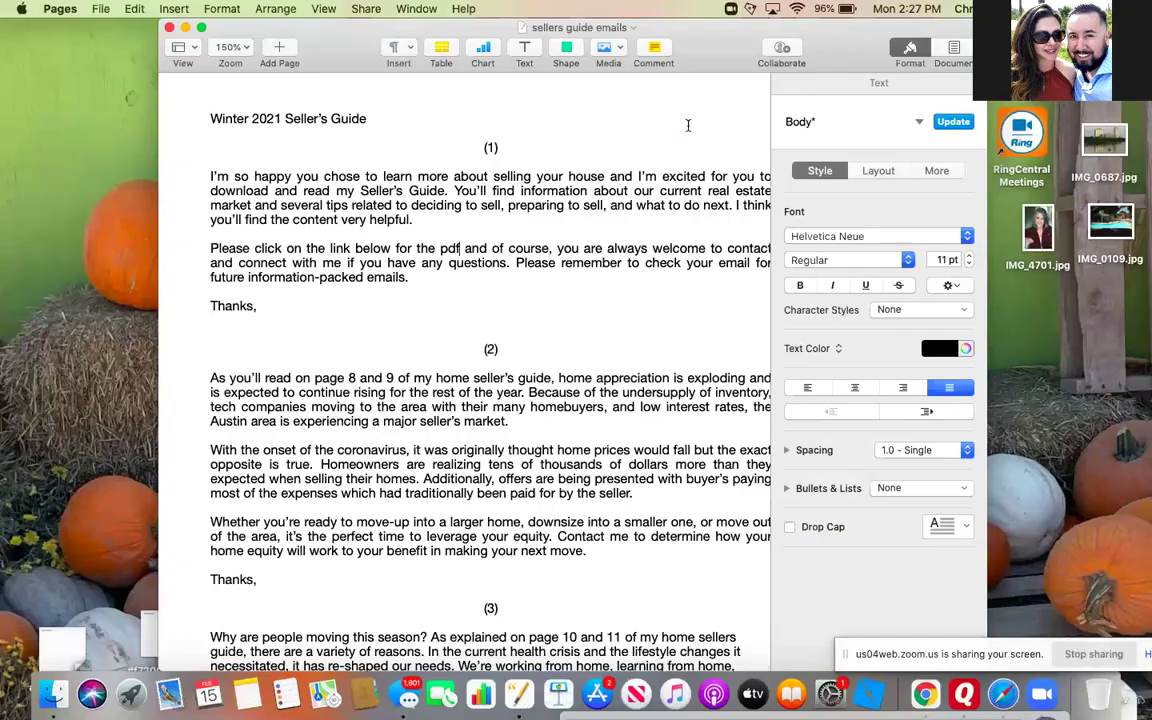
{"action": "scroll", "coordinate": [723, 188], "scroll_direction": "right", "scroll_amount": 2}
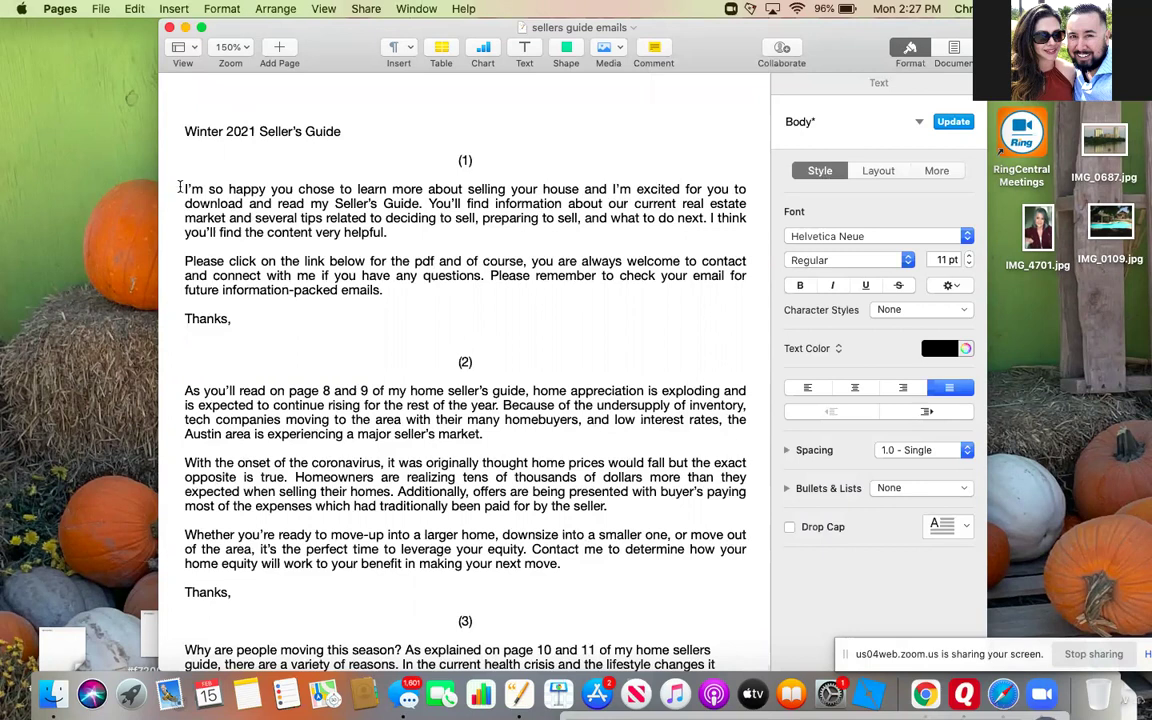
{"action": "left_click_drag", "start_coordinate": [182, 188], "coordinate": [226, 327]}
{"action": "key", "text": "ctrl+c"}
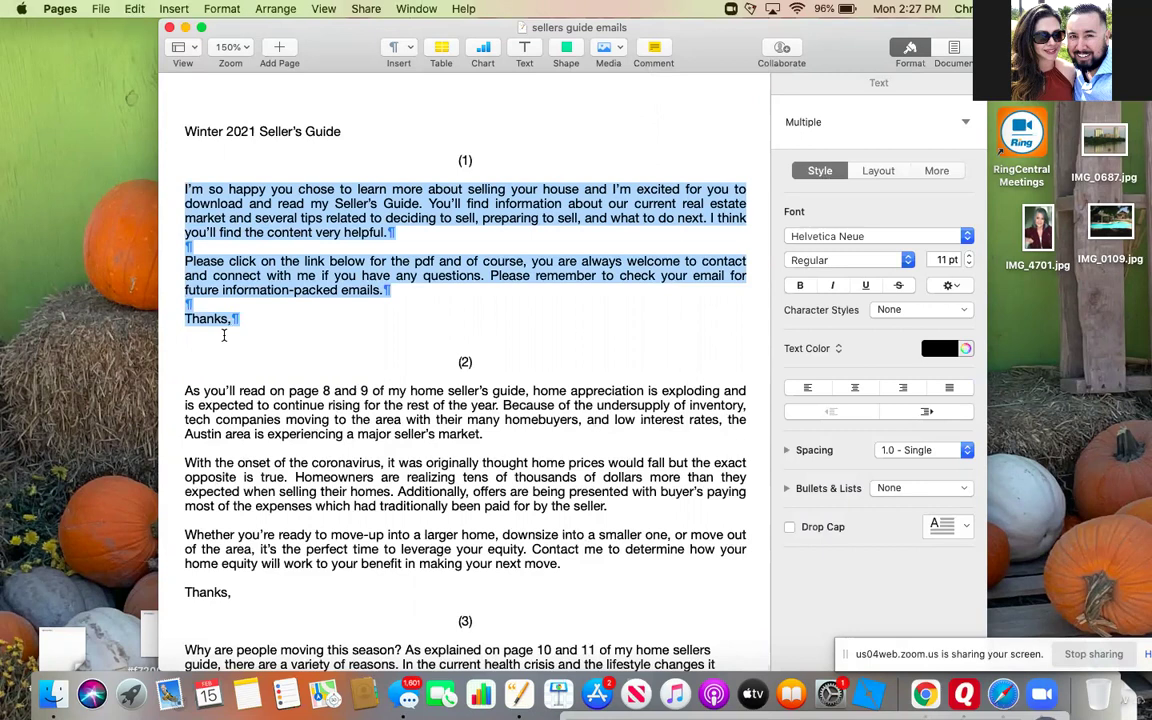
Close the "sellers guide emails" document in Pages and reopen it from the iCloud Documents folder
{"action": "left_click", "coordinate": [200, 29]}
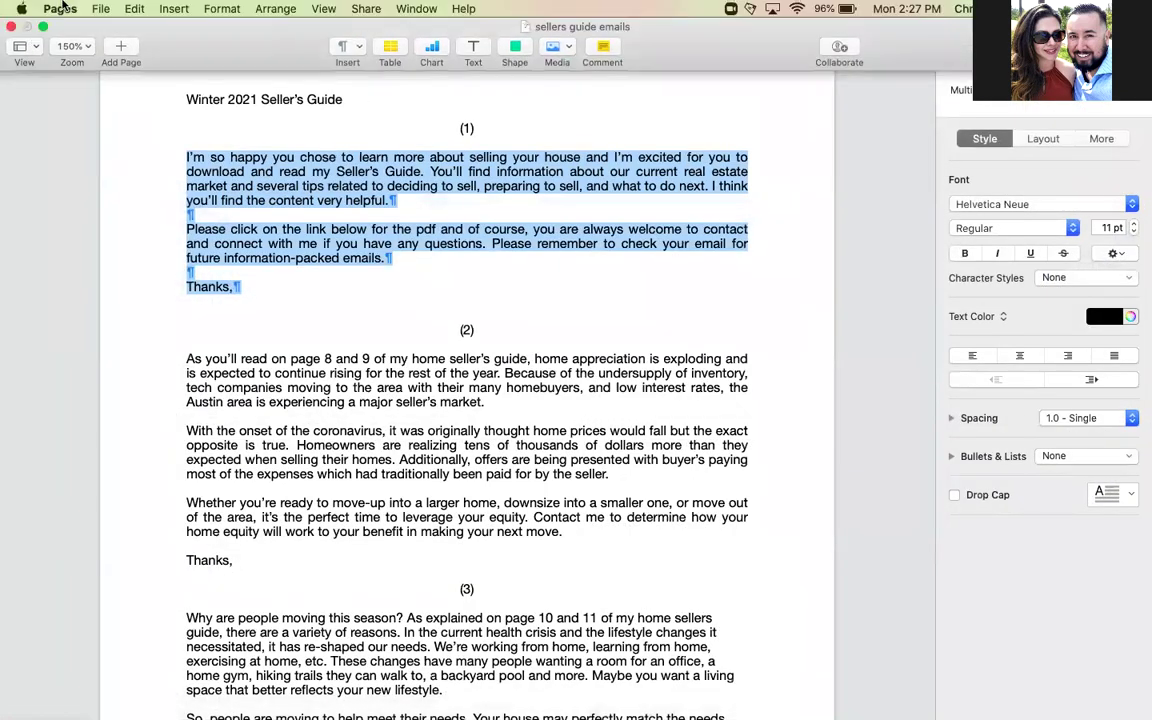
{"action": "left_click", "coordinate": [11, 29]}
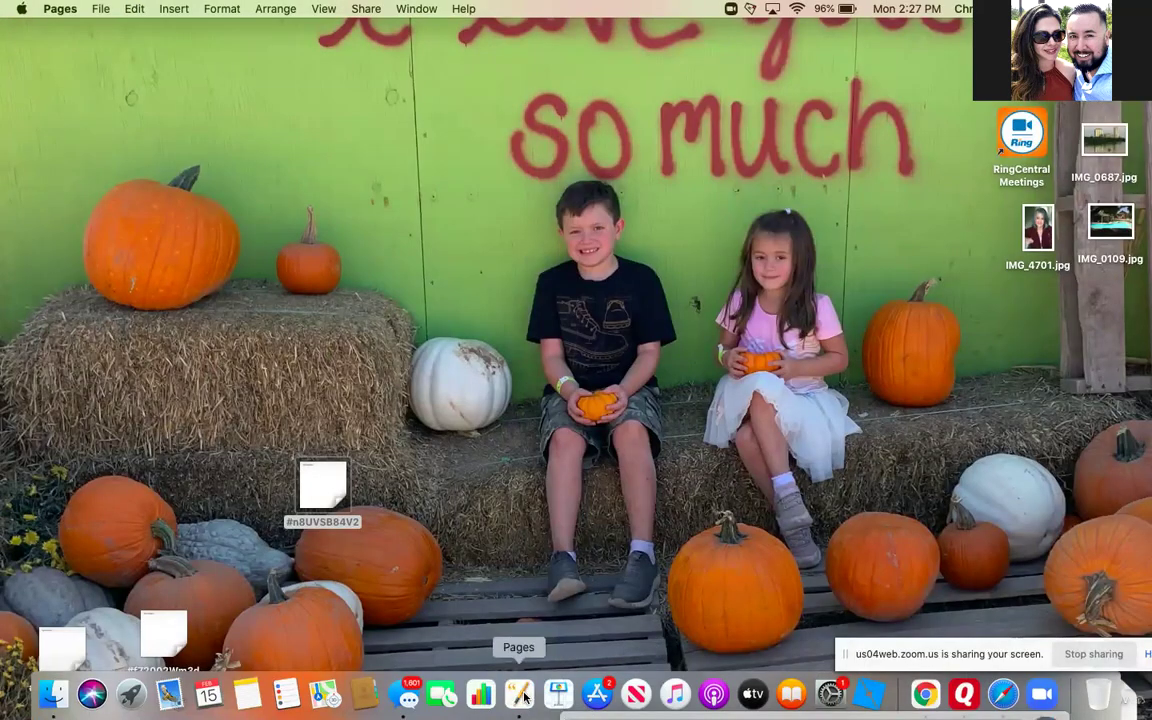
{"action": "left_click", "coordinate": [522, 697]}
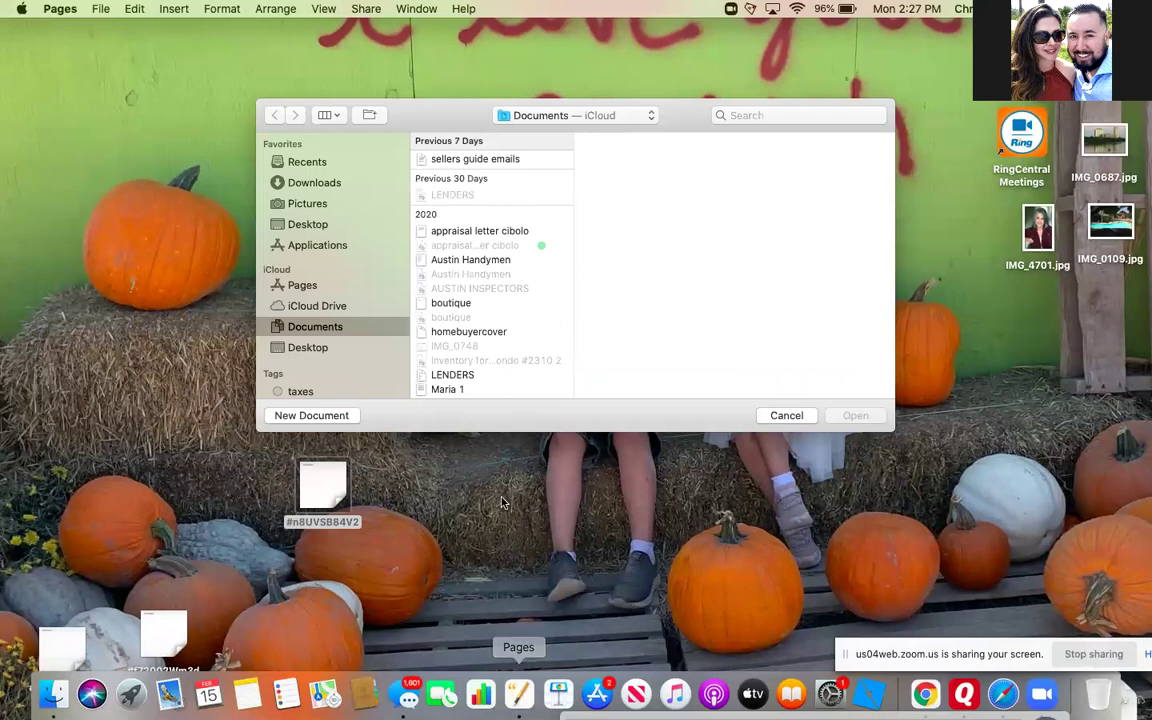
{"action": "left_click", "coordinate": [472, 160]}
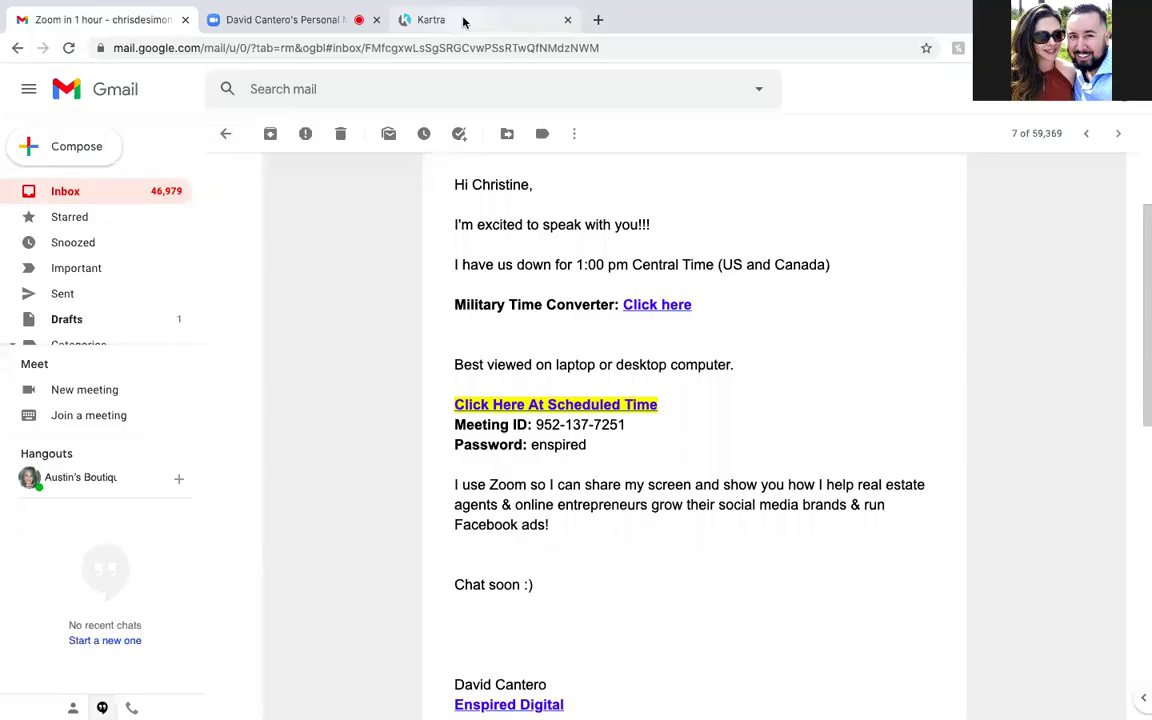
Return to the Kartra email and replace the placeholder paragraphs below the heading with the copied text of email (1)
{"action": "left_click", "coordinate": [463, 21]}
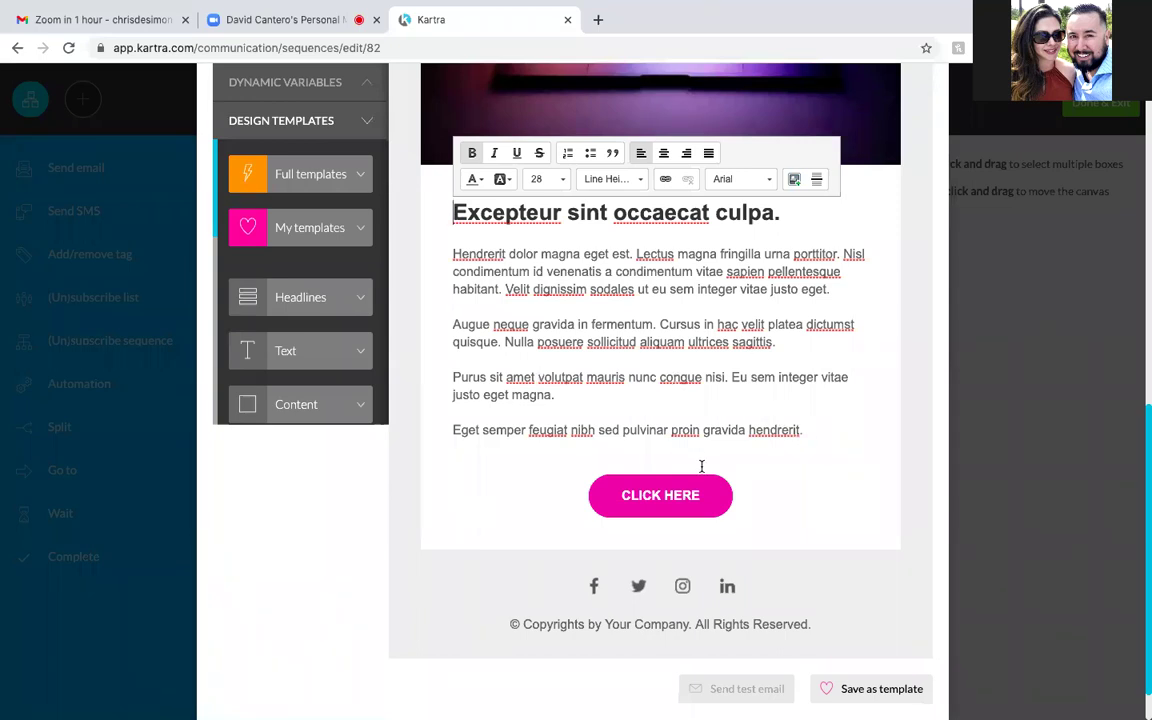
{"action": "scroll", "coordinate": [772, 389], "scroll_direction": "up", "scroll_amount": 1}
{"action": "scroll", "coordinate": [772, 389], "scroll_direction": "up", "scroll_amount": 3}
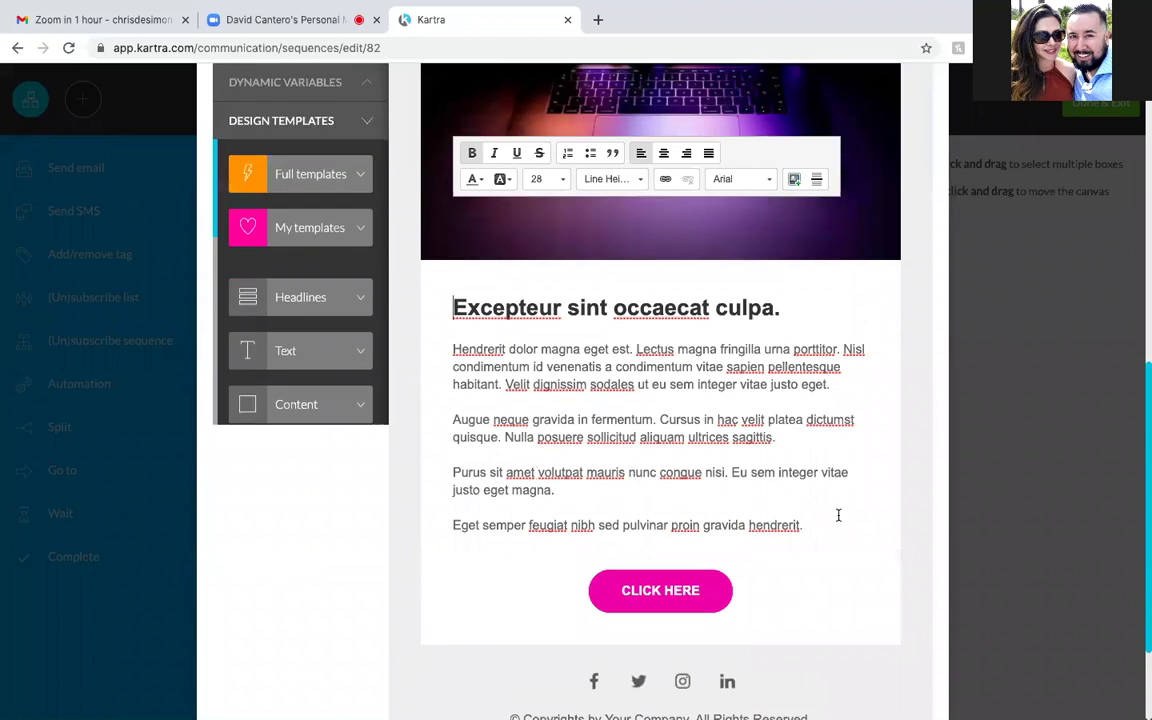
{"action": "left_click_drag", "start_coordinate": [802, 525], "coordinate": [447, 347]}
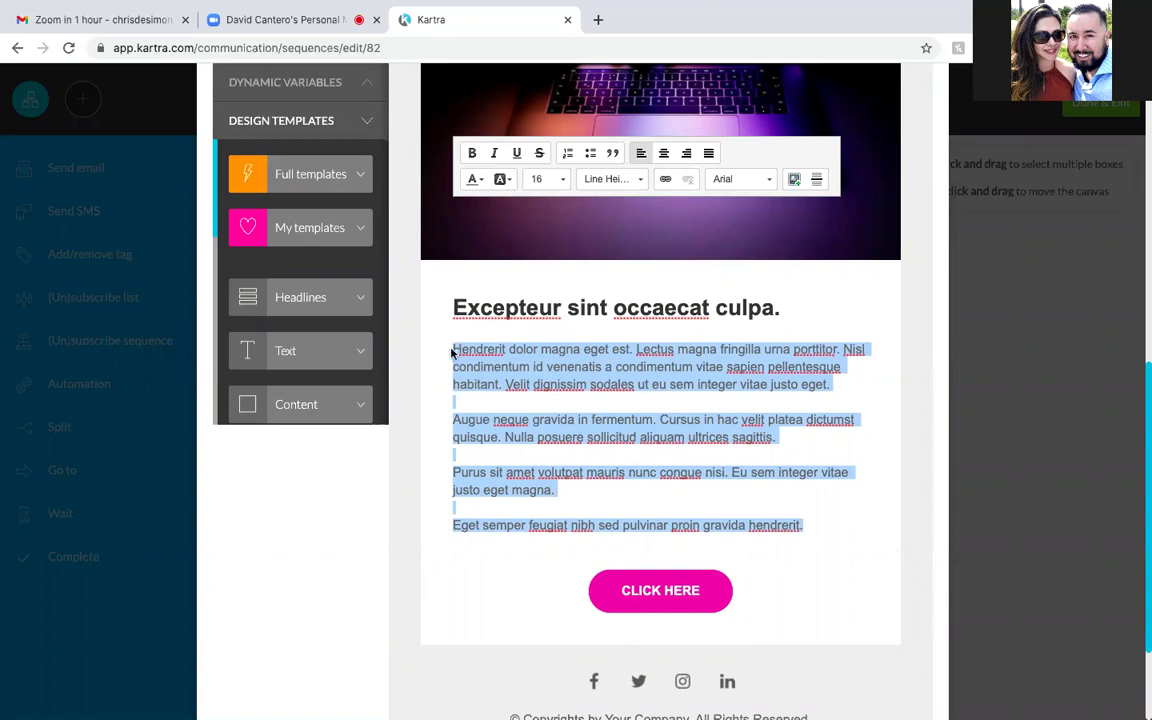
{"action": "key", "text": "ctrl+v"}
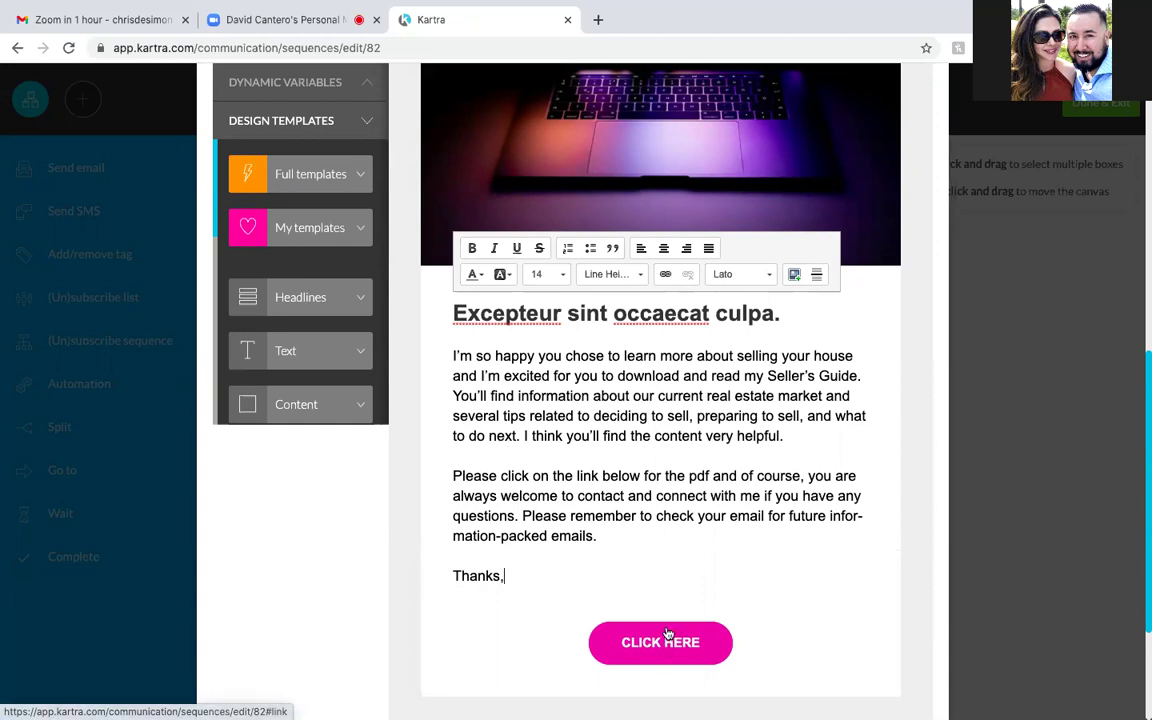
Change the wording of the pink button below the body text to "CLICK HERE TO DOWNLOAD YOUR FREE SELLERS GUIDE"
{"action": "mouse_move", "coordinate": [651, 643]}
{"action": "left_mouse_down"}
{"action": "mouse_move", "coordinate": [714, 625]}
{"action": "mouse_move", "coordinate": [636, 638]}
{"action": "left_mouse_up"}
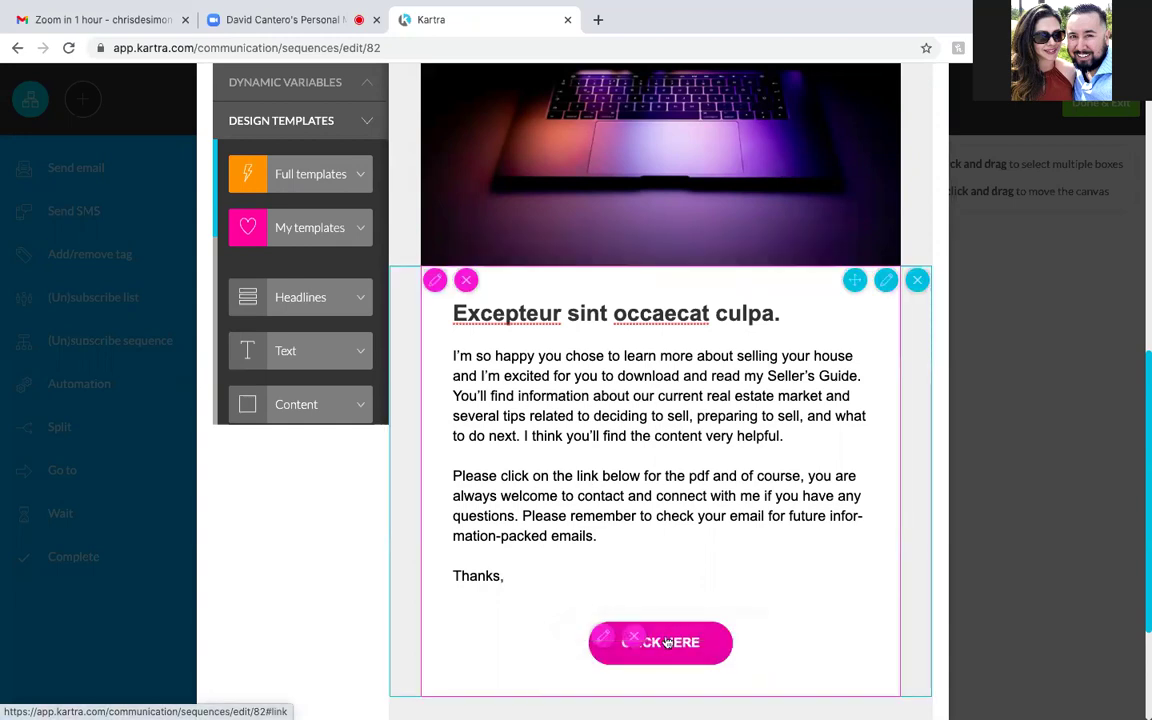
{"action": "left_click", "coordinate": [606, 643]}
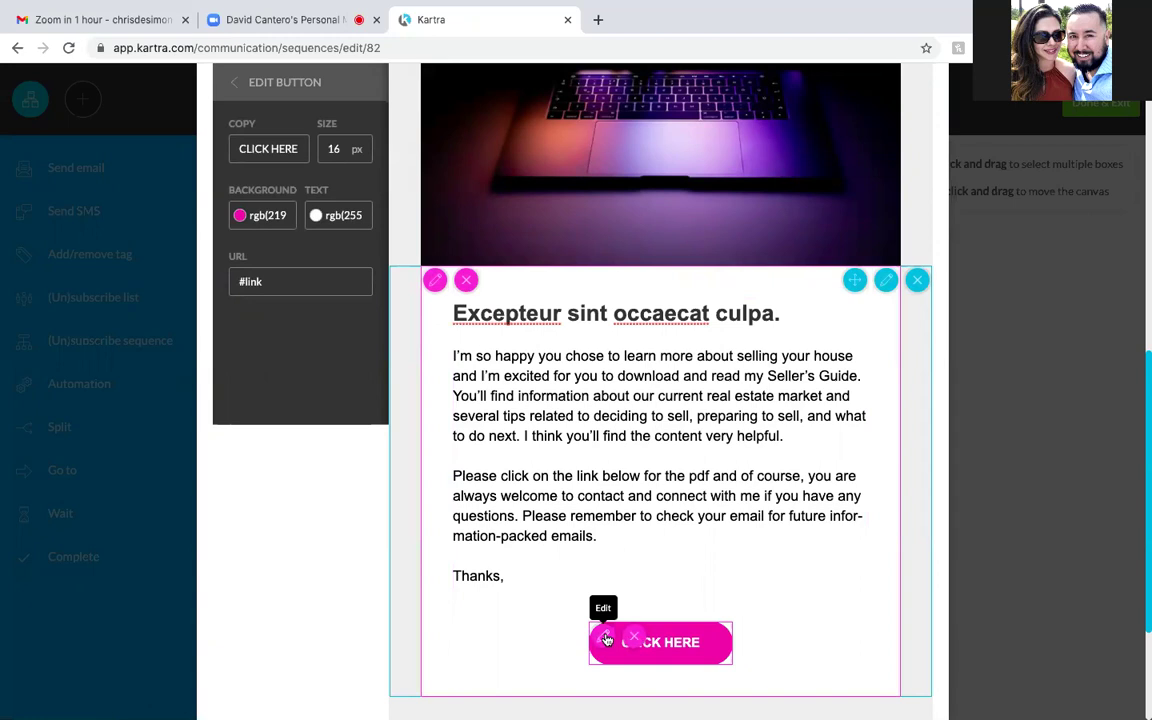
{"action": "left_click", "coordinate": [600, 609]}
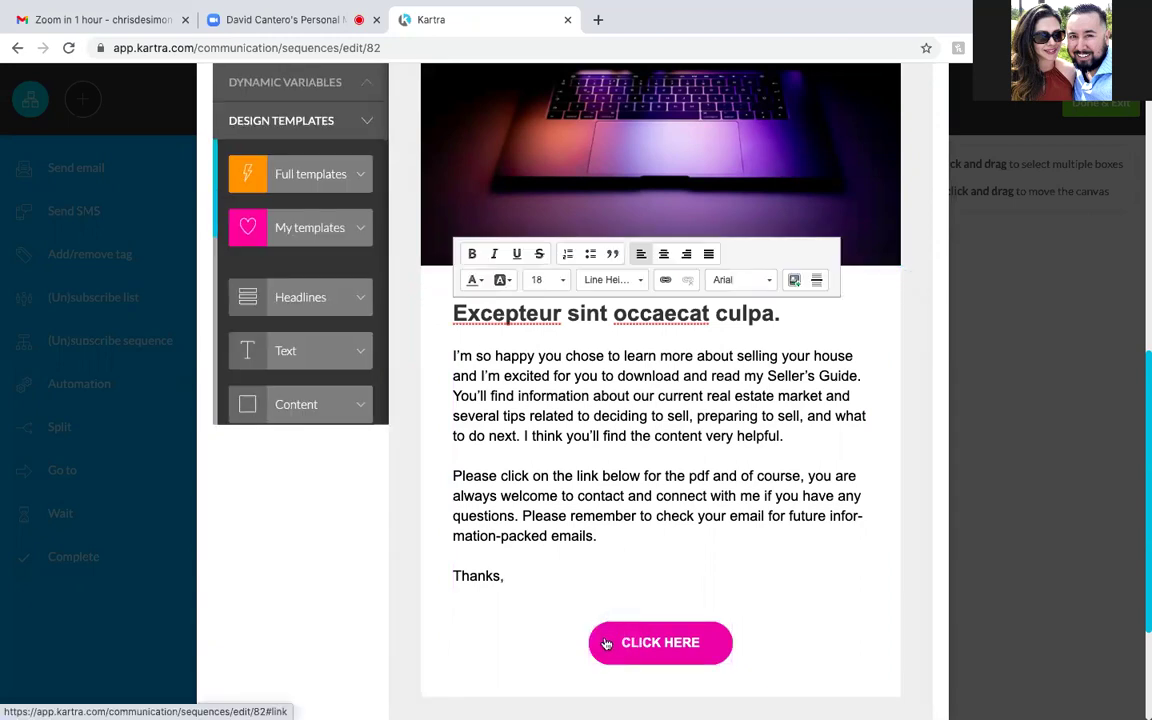
{"action": "left_click", "coordinate": [606, 644]}
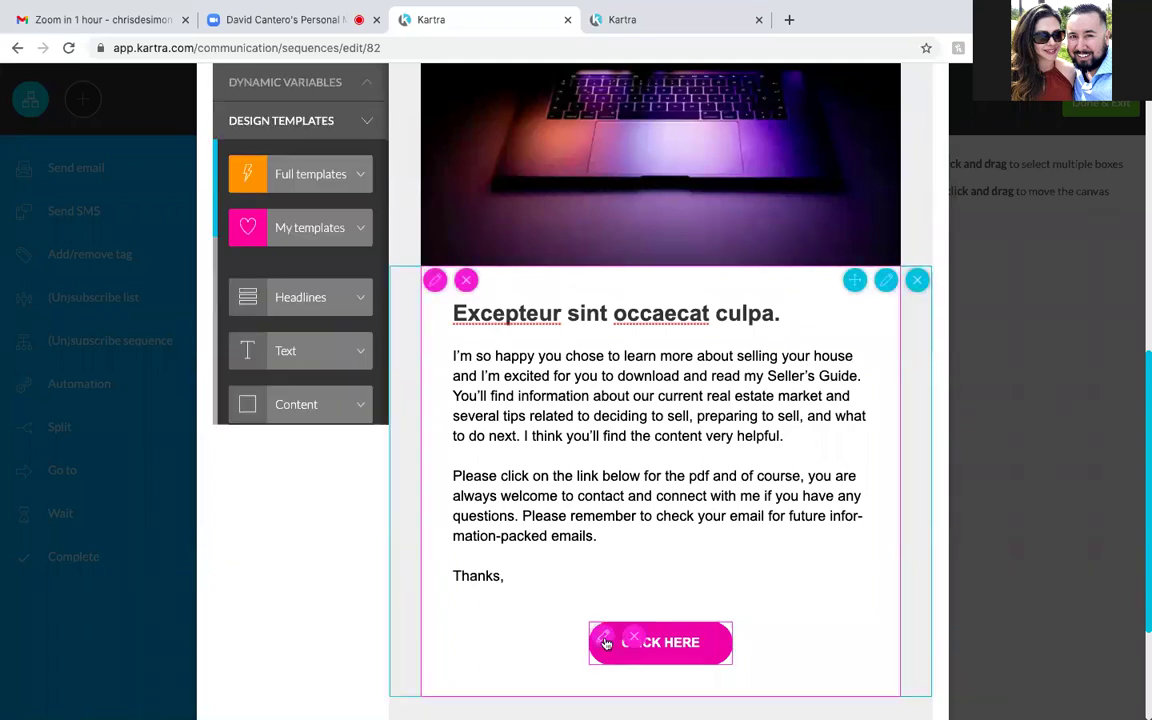
{"action": "left_click", "coordinate": [605, 641]}
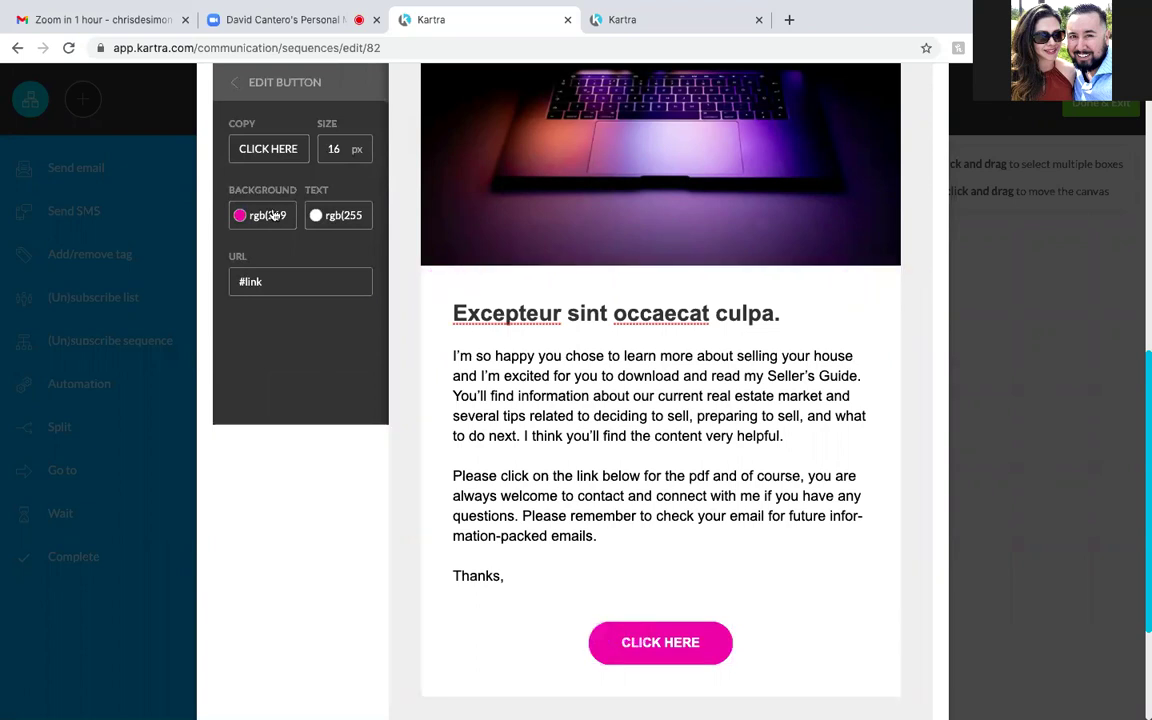
{"action": "left_click", "coordinate": [299, 148]}
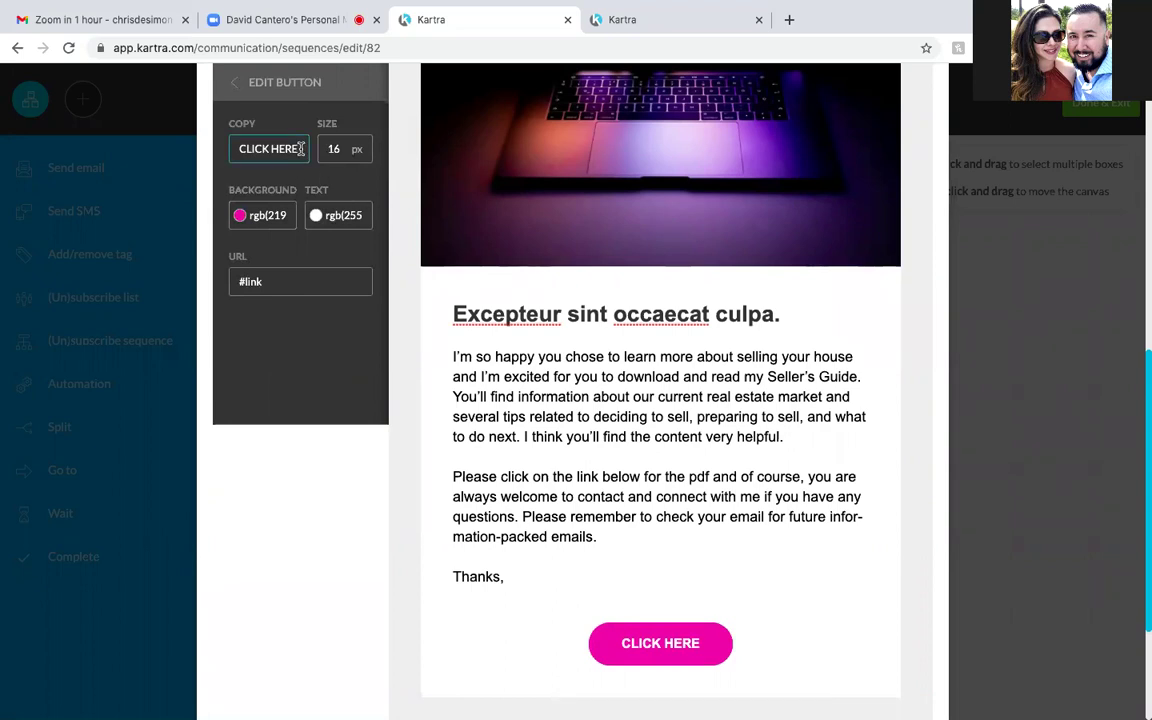
{"action": "type", "text": "to"}
{"action": "key", "text": "BackSpace"}
{"action": "key", "text": "BackSpace"}
{"action": "key", "text": "BackSpace"}
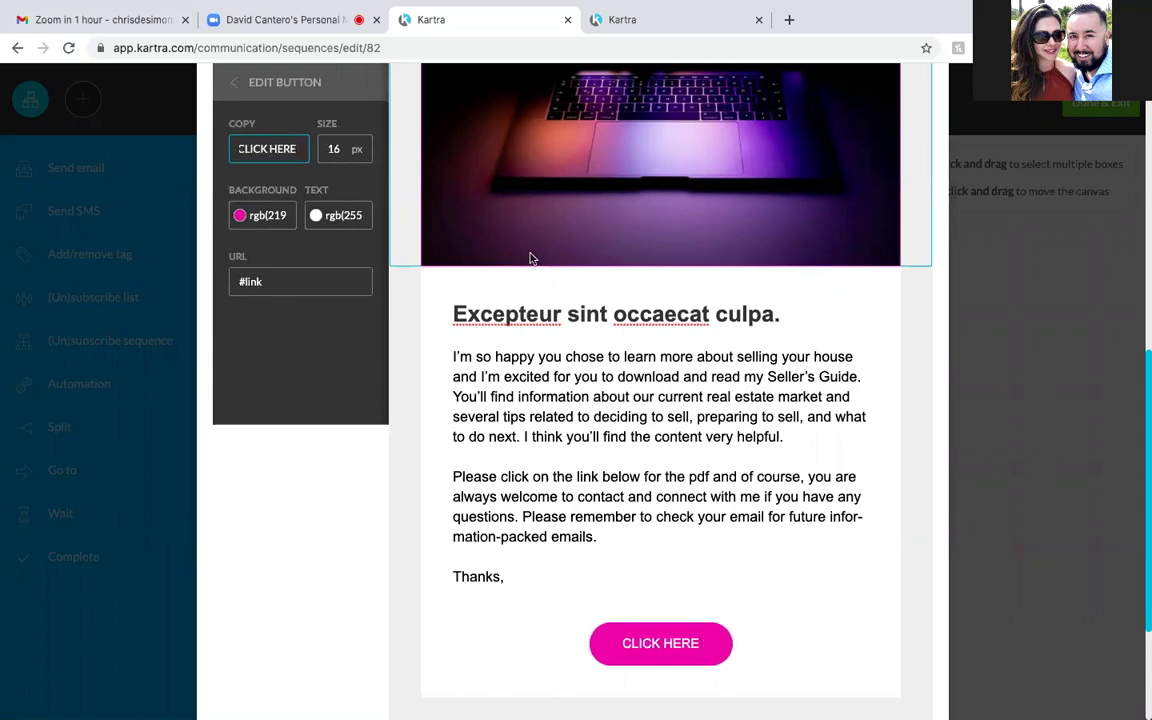
{"action": "type", "text": "TO DOWNLOAD YOUR"}
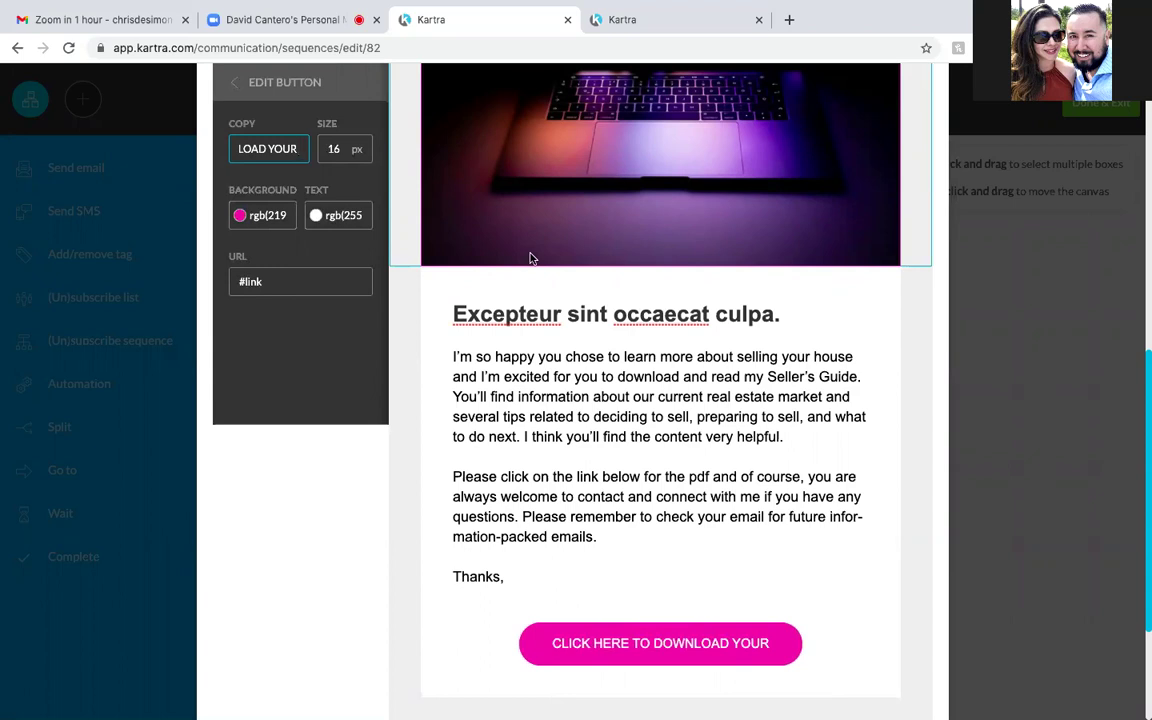
{"action": "type", "text": " FRE"}
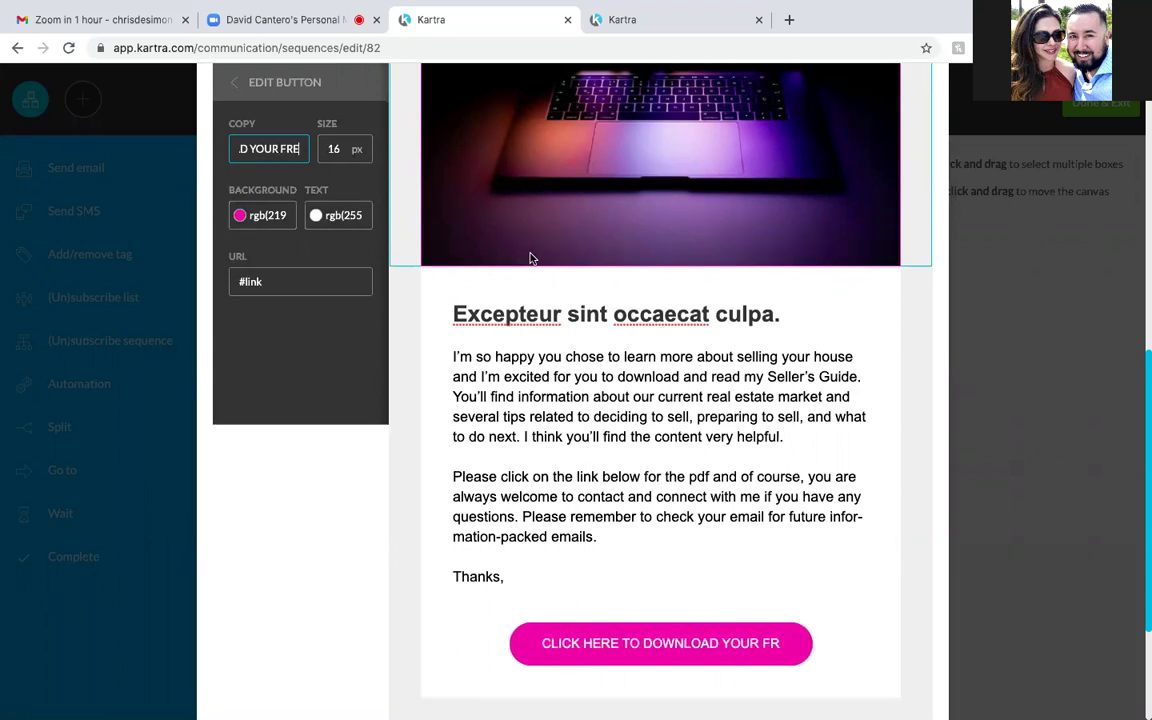
{"action": "type", "text": "E SELLERS"}
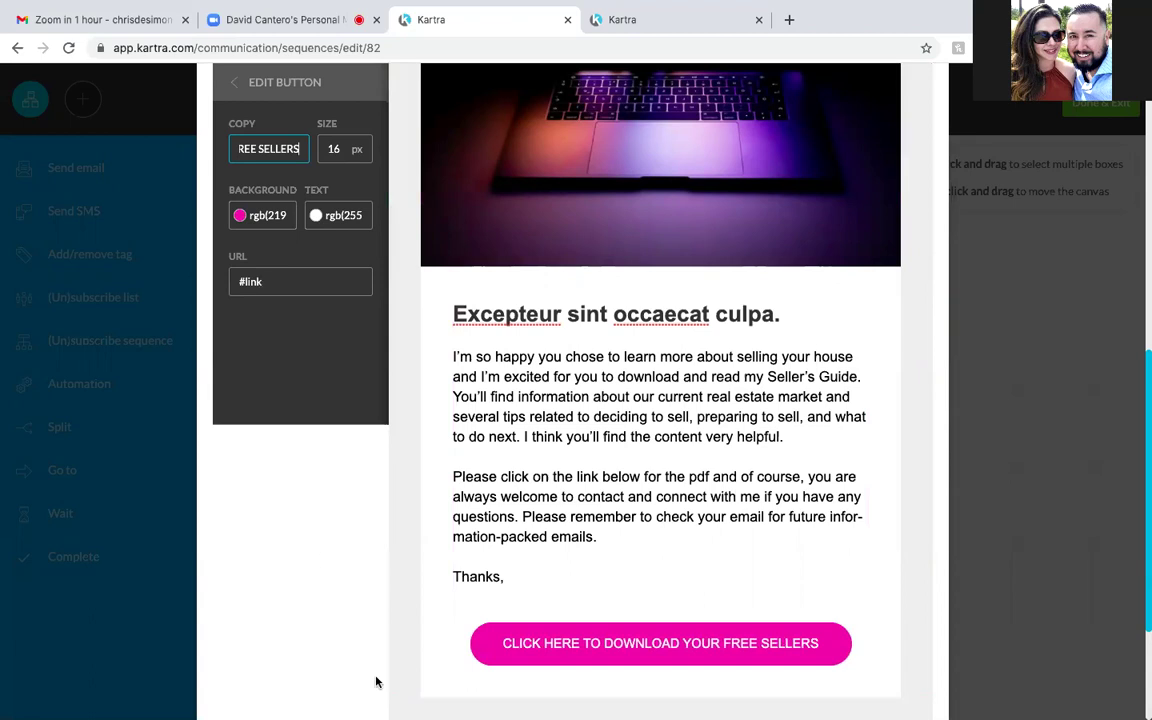
{"action": "type", "text": " GUIDE"}
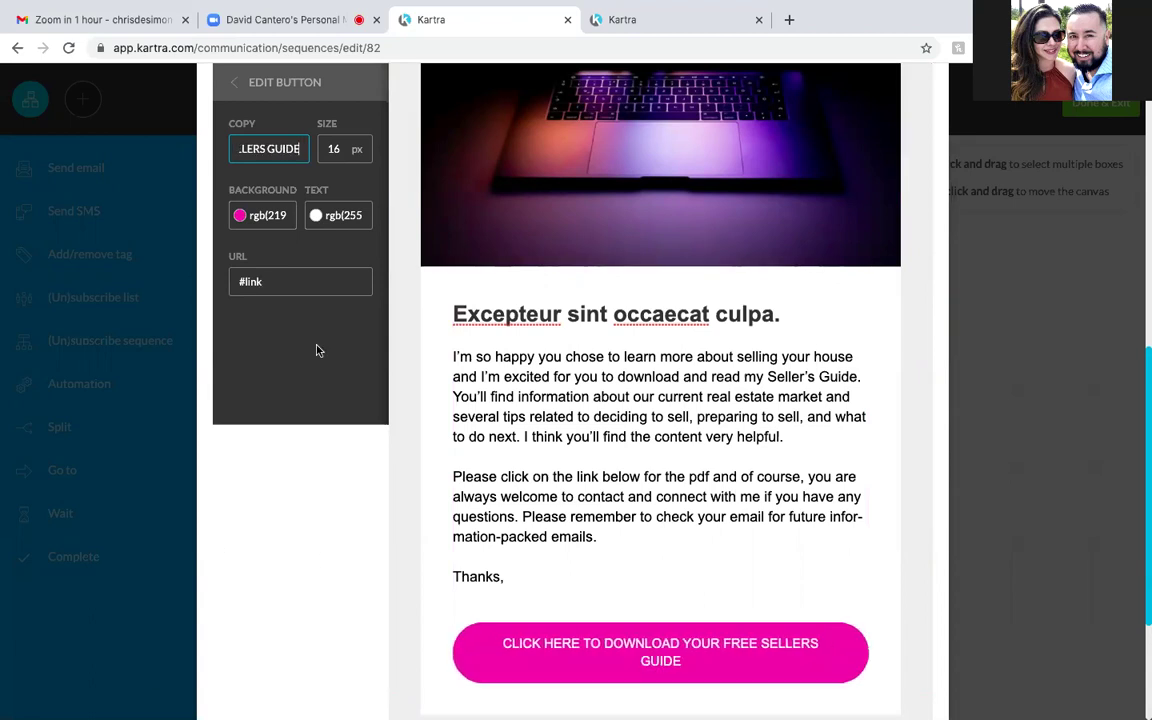
{"action": "left_click", "coordinate": [264, 281]}
{"action": "mouse_move", "coordinate": [560, 2]}
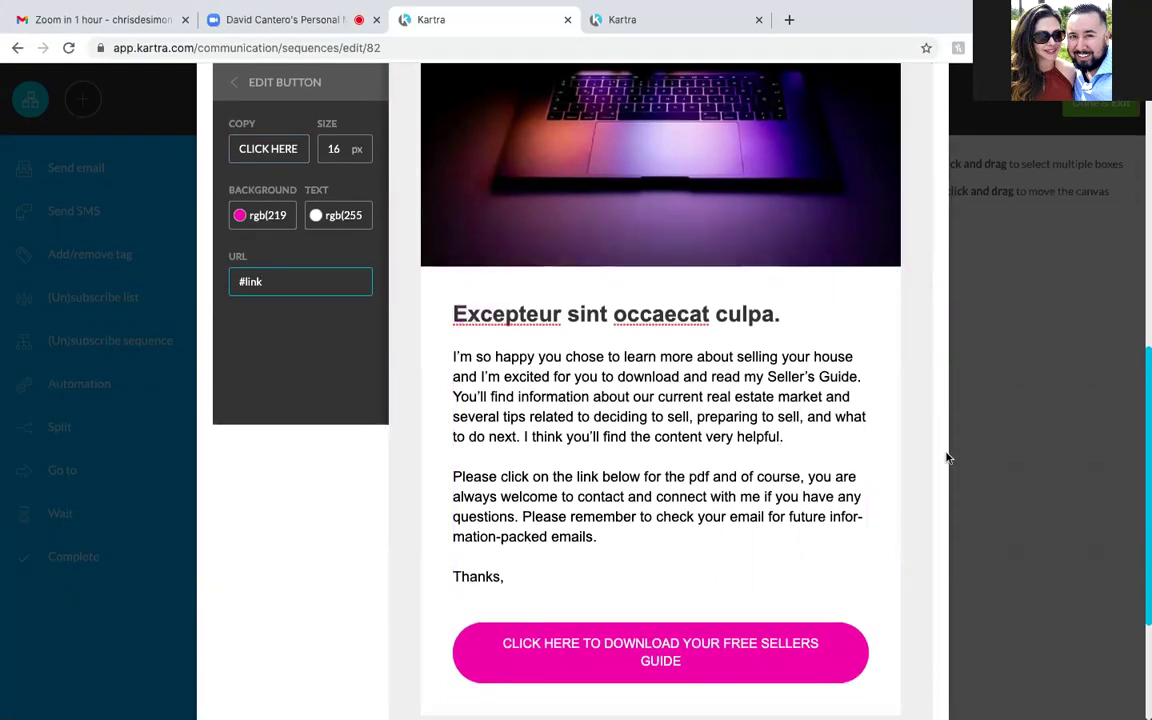
{"action": "left_click", "coordinate": [299, 149]}
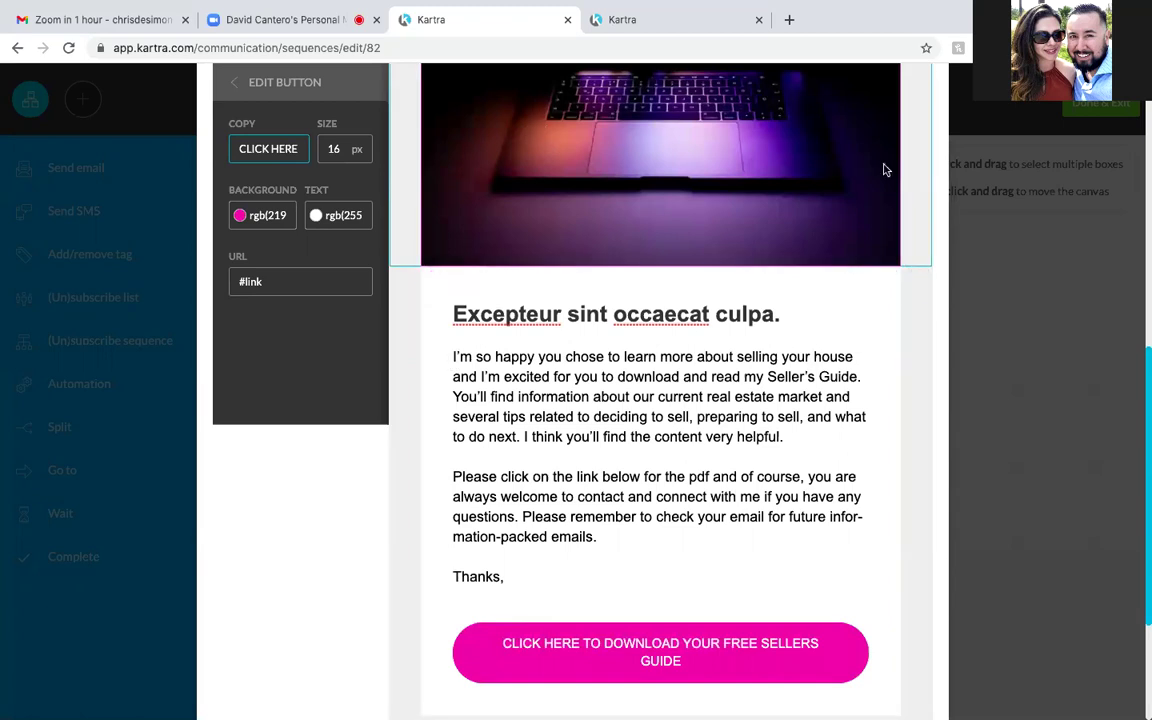
Save the edited email layout as a template and dismiss the confirmation
{"action": "scroll", "coordinate": [884, 170], "scroll_direction": "down", "scroll_amount": 1}
{"action": "scroll", "coordinate": [884, 170], "scroll_direction": "up", "scroll_amount": 5}
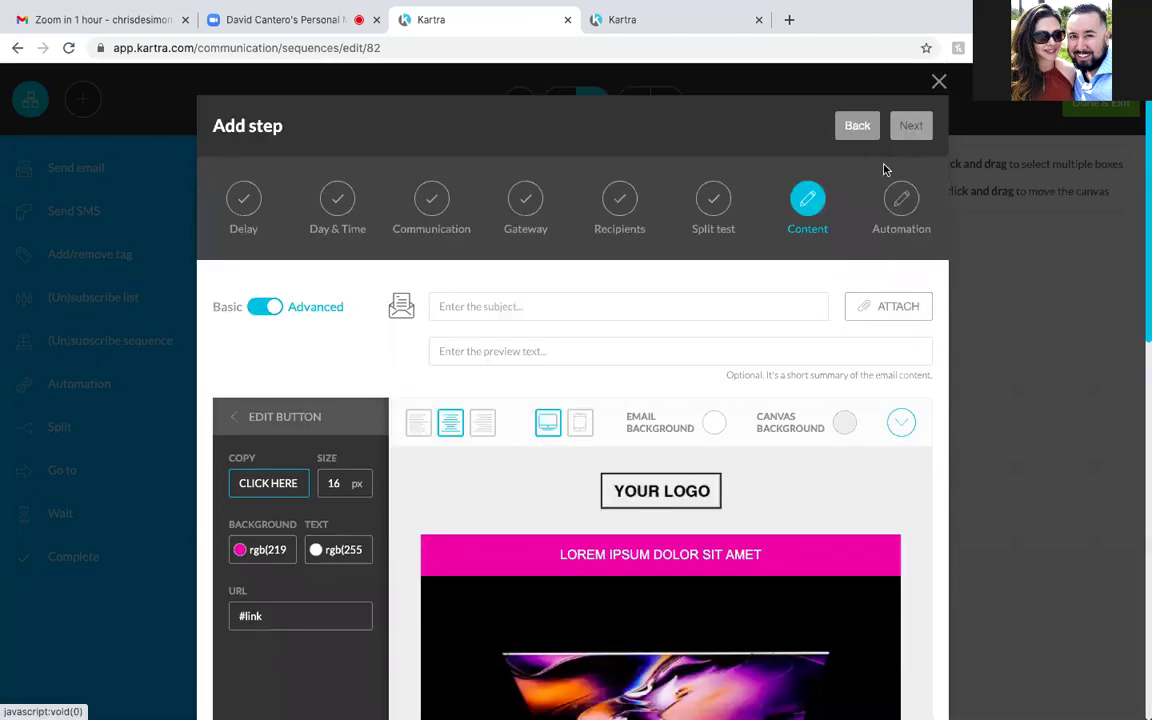
{"action": "scroll", "coordinate": [884, 170], "scroll_direction": "down", "scroll_amount": 2}
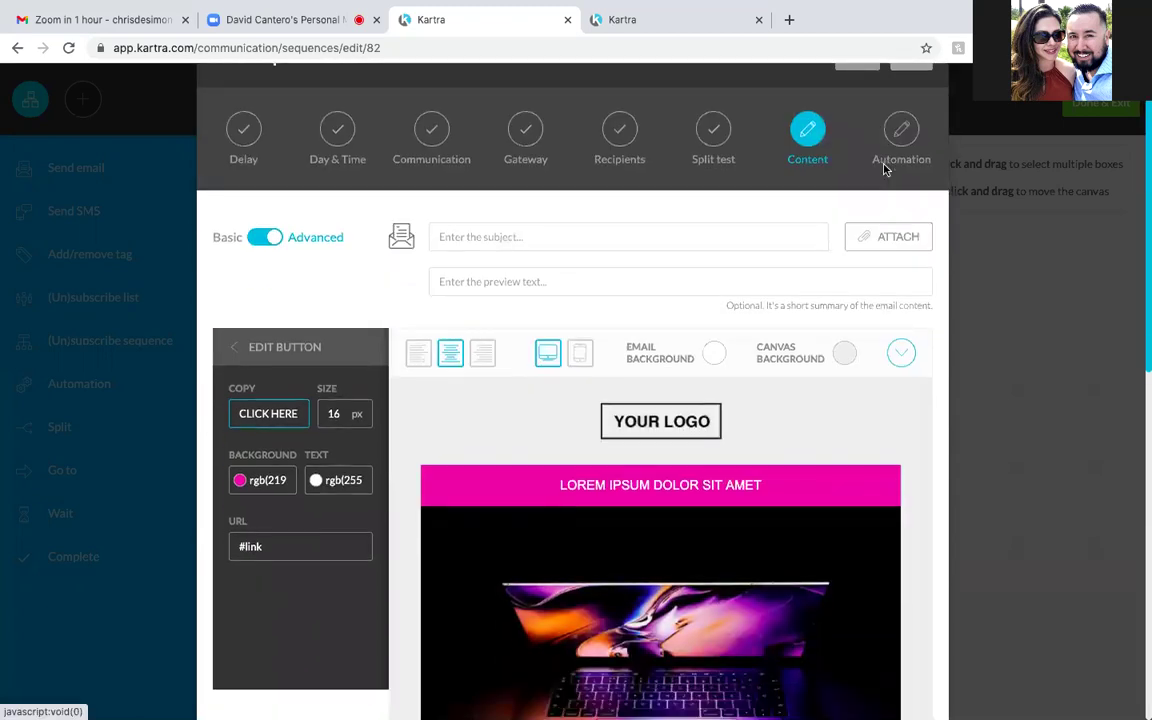
{"action": "scroll", "coordinate": [884, 170], "scroll_direction": "up", "scroll_amount": 2}
{"action": "scroll", "coordinate": [884, 170], "scroll_direction": "down", "scroll_amount": 10}
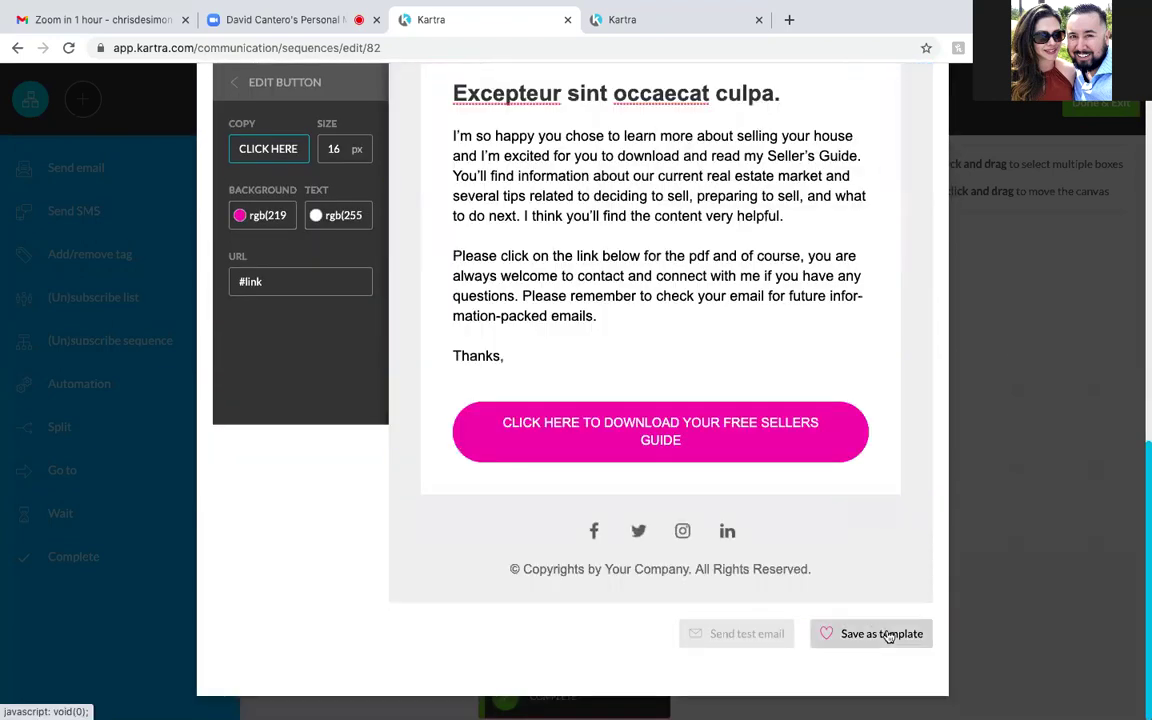
{"action": "left_click", "coordinate": [871, 633]}
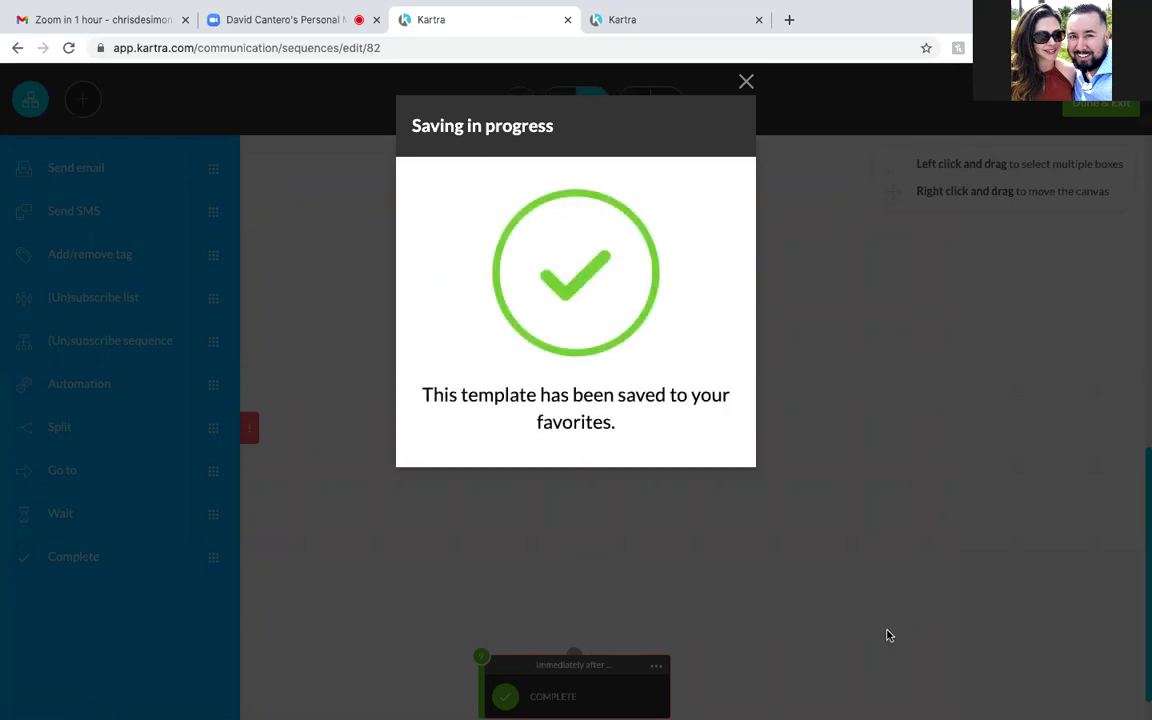
{"action": "left_click", "coordinate": [747, 82]}
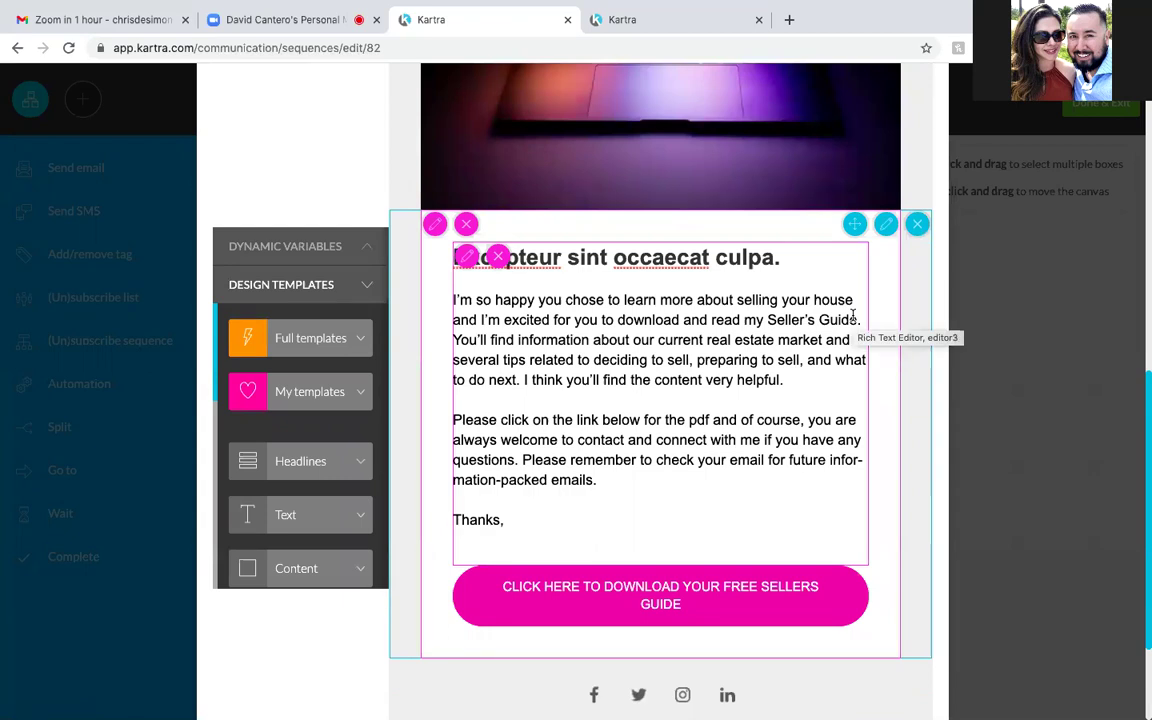
Try to upload an image from the Photos library in place of the "YOUR LOGO" placeholder above the email's headline banner
{"action": "scroll", "coordinate": [853, 313], "scroll_direction": "down", "scroll_amount": 2}
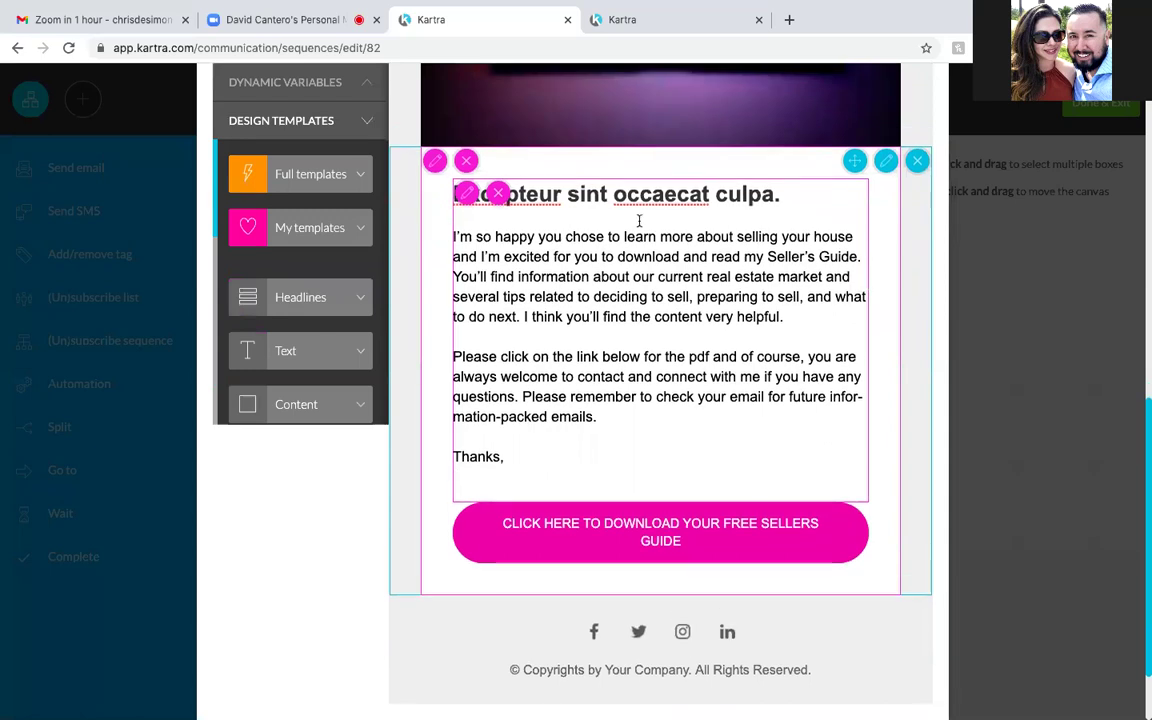
{"action": "scroll", "coordinate": [639, 221], "scroll_direction": "down", "scroll_amount": 1}
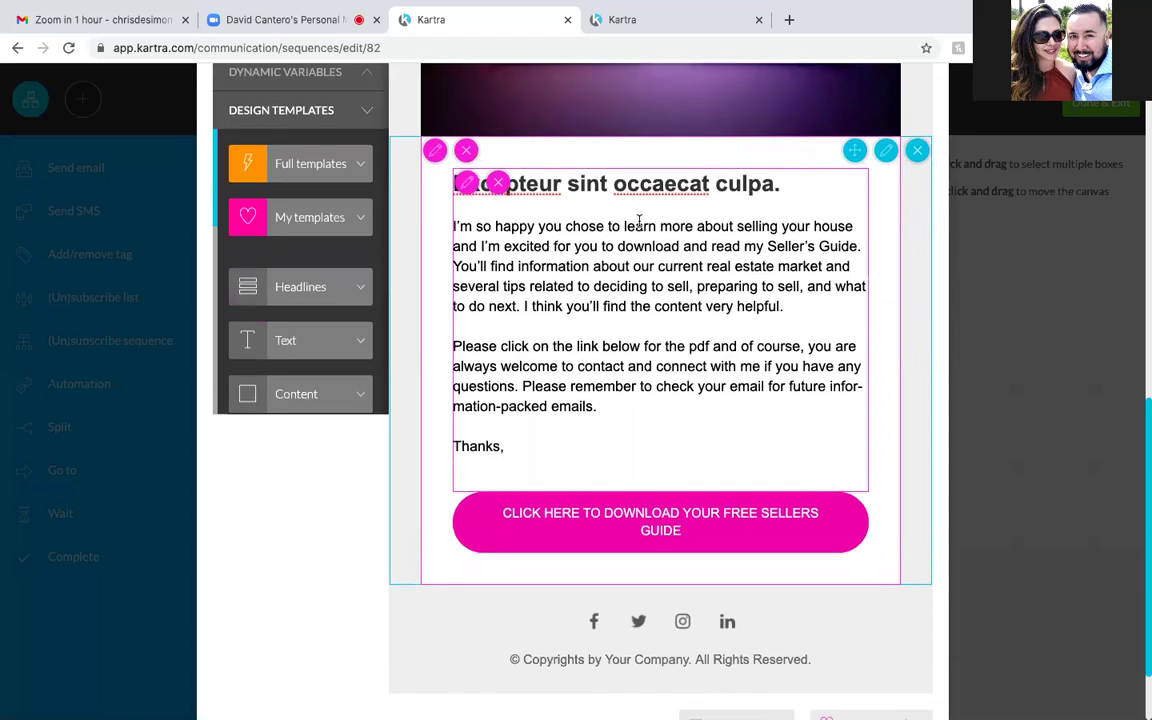
{"action": "scroll", "coordinate": [639, 221], "scroll_direction": "up", "scroll_amount": 7}
{"action": "scroll", "coordinate": [640, 224], "scroll_direction": "down", "scroll_amount": 2}
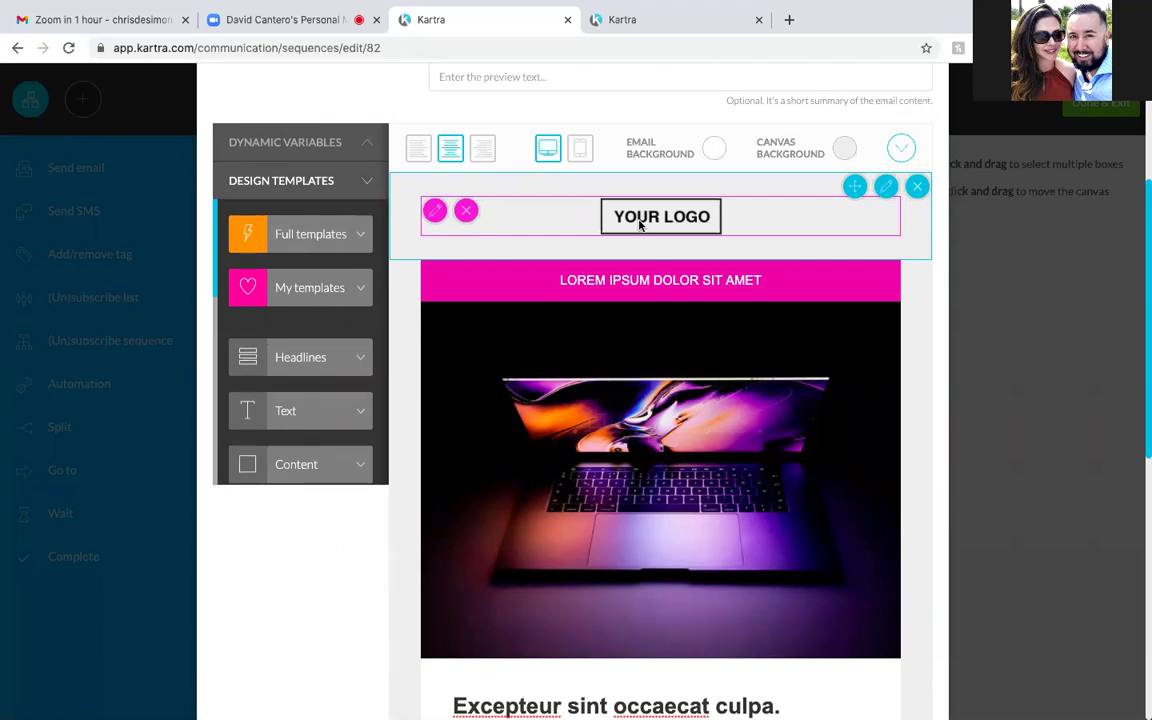
{"action": "left_click", "coordinate": [432, 212]}
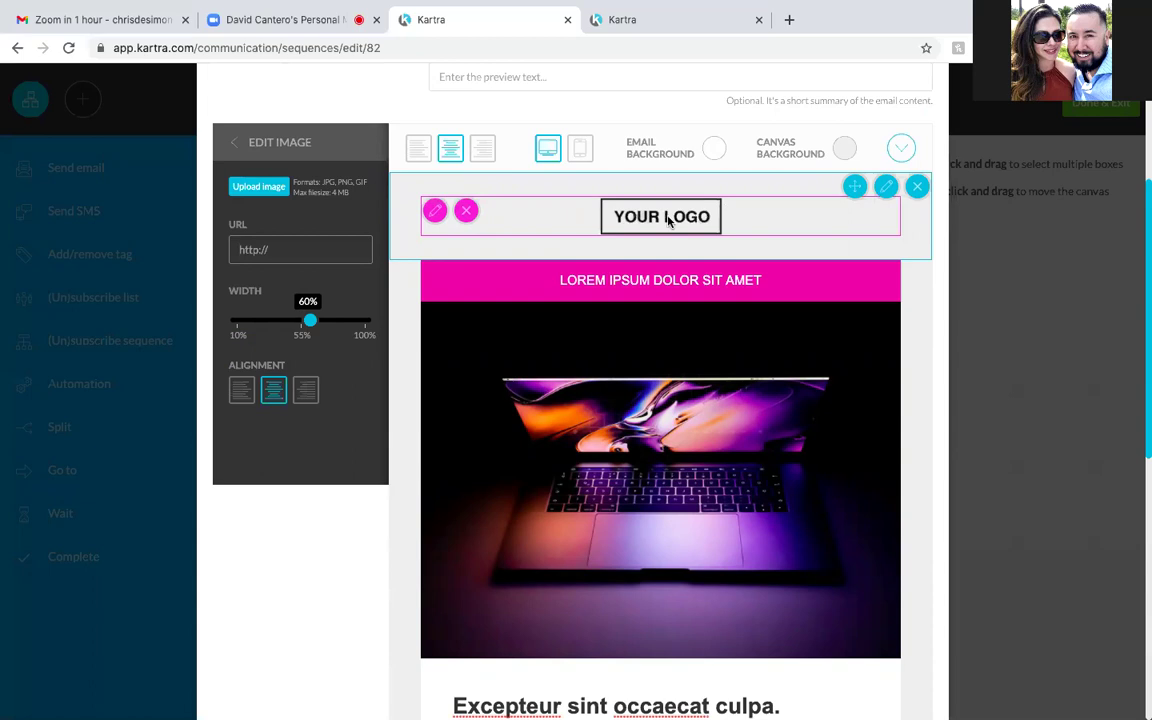
{"action": "left_click", "coordinate": [260, 187]}
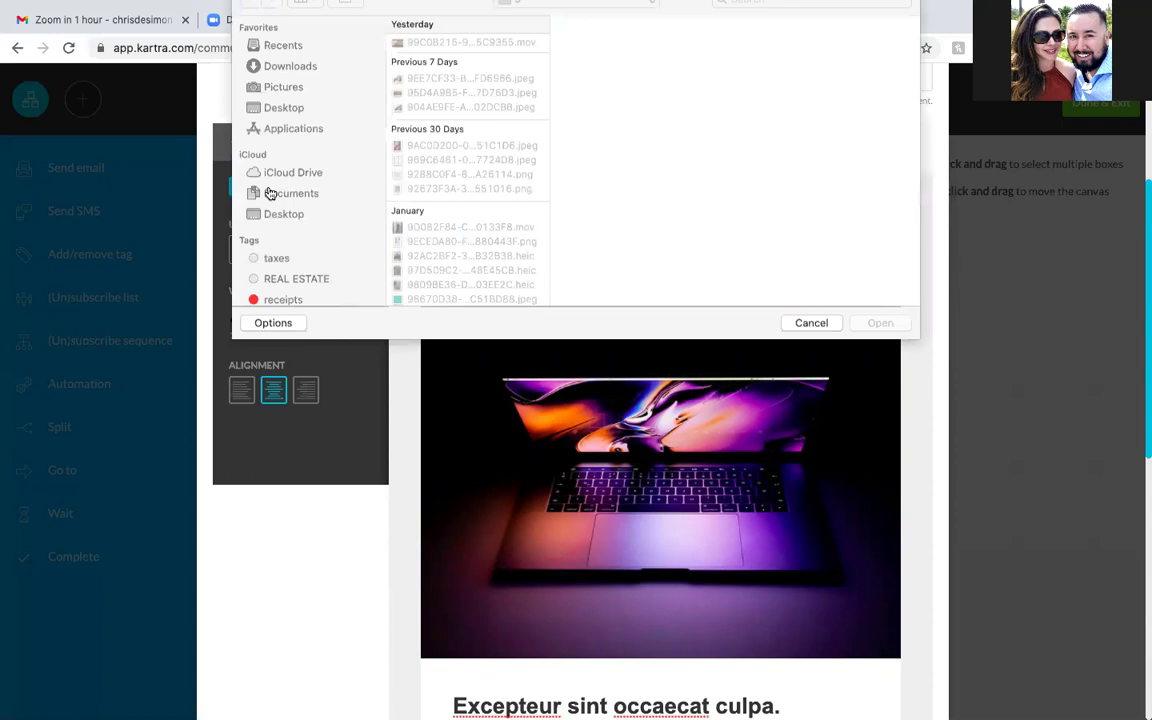
{"action": "scroll", "coordinate": [300, 290], "scroll_direction": "down", "scroll_amount": 5}
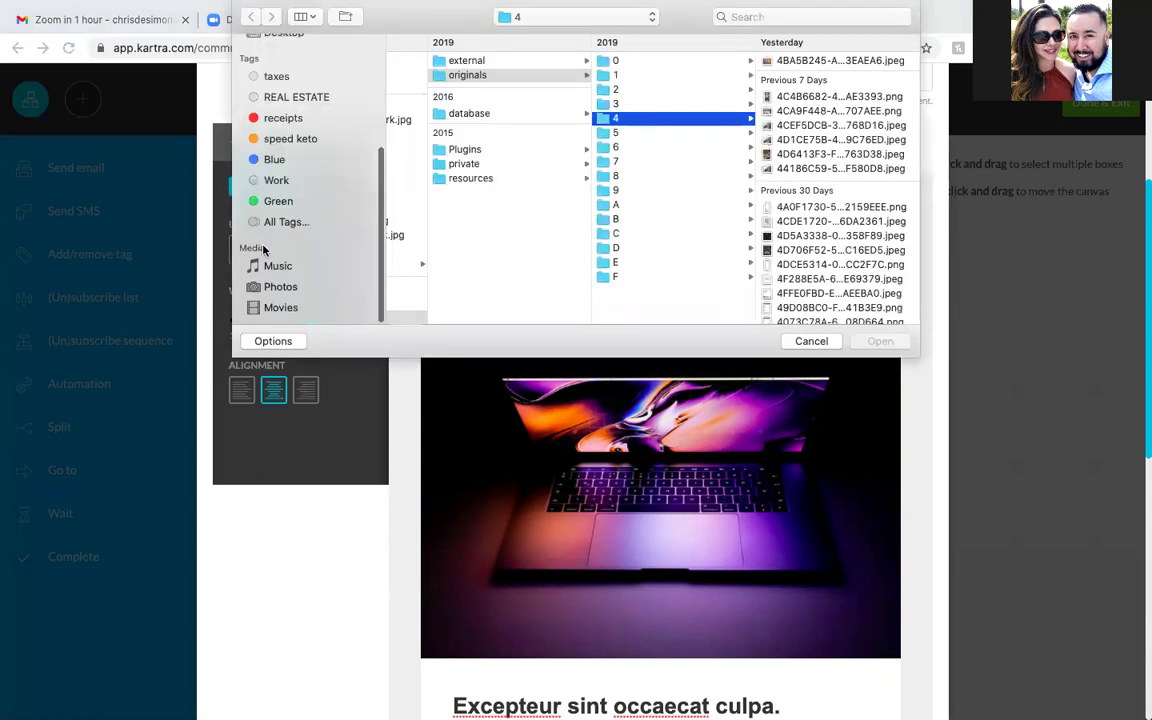
{"action": "left_click", "coordinate": [280, 293]}
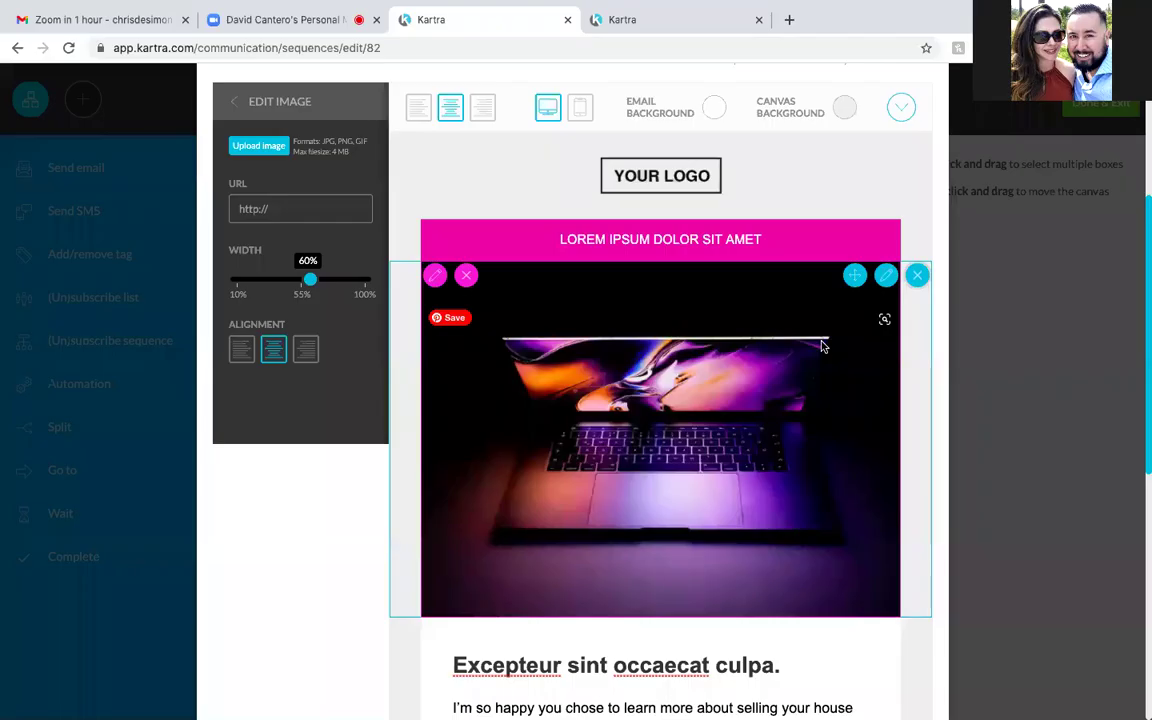
{"action": "scroll", "coordinate": [822, 345], "scroll_direction": "down", "scroll_amount": 3}
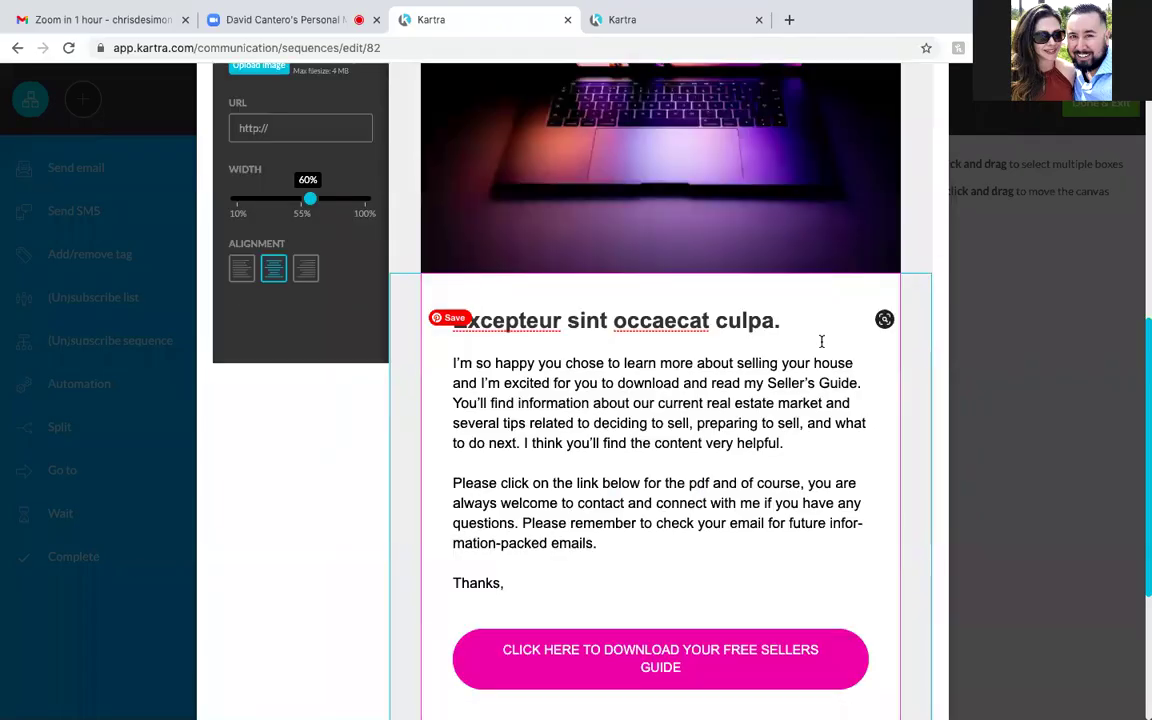
{"action": "scroll", "coordinate": [846, 245], "scroll_direction": "up", "scroll_amount": 4}
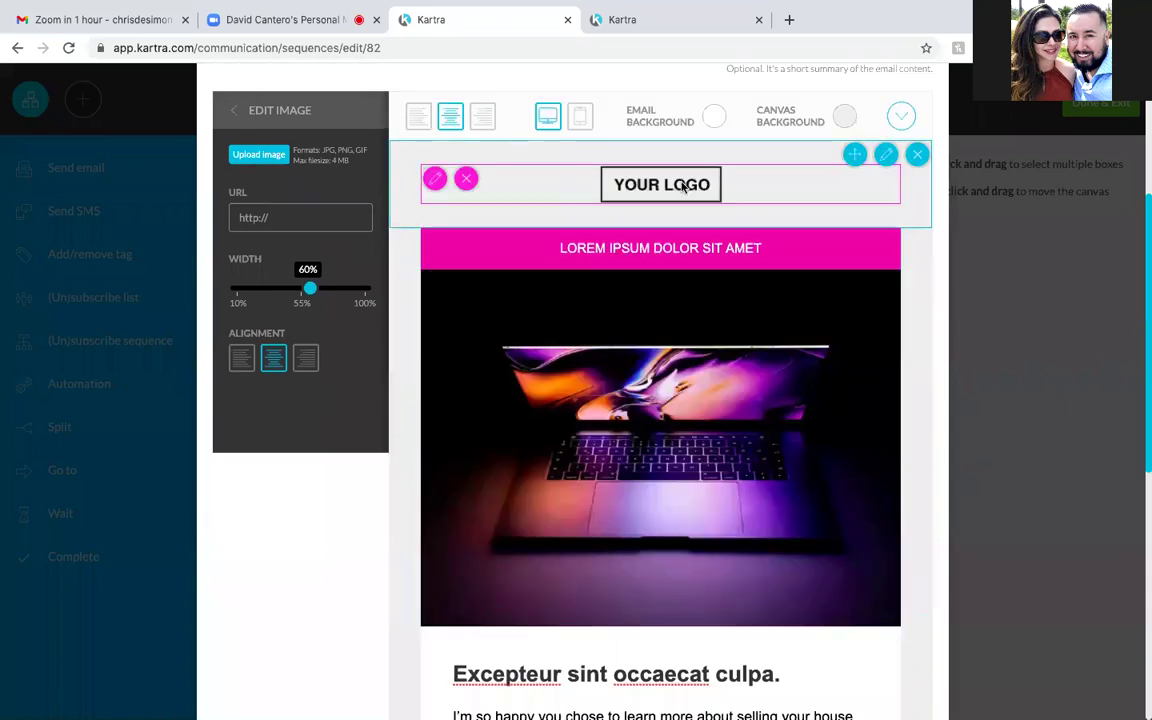
Delete the logo section and the pink headline banner above the laptop image in the email
{"action": "left_click", "coordinate": [918, 155]}
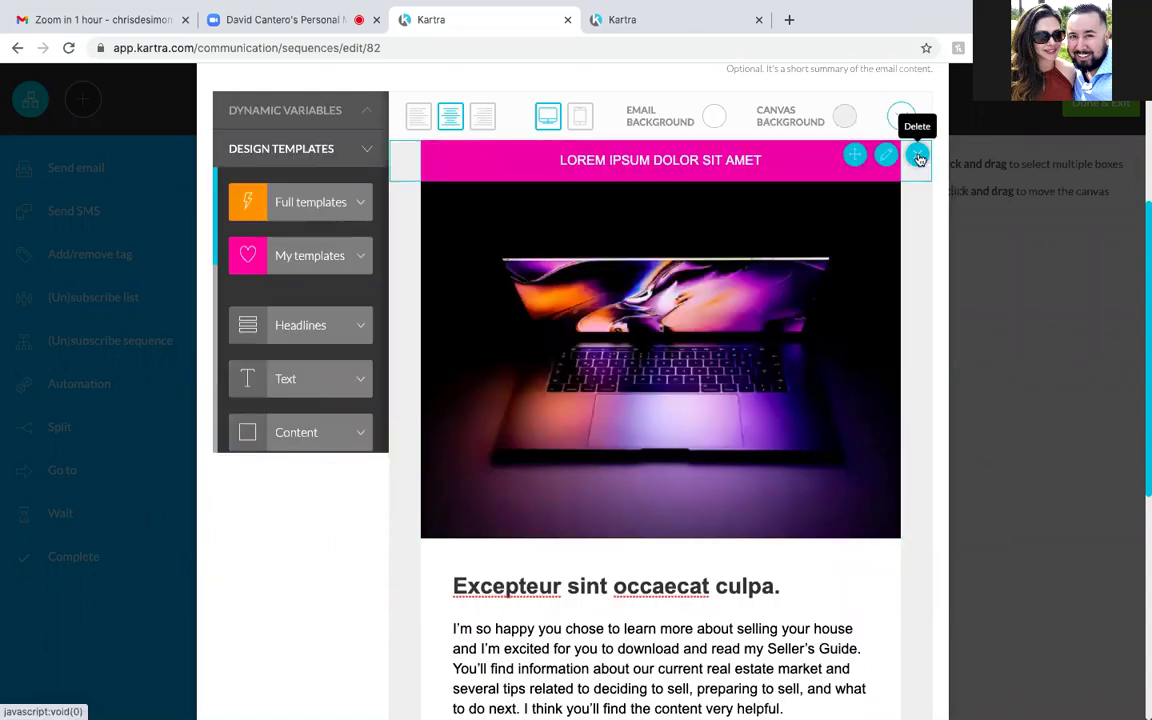
{"action": "left_click", "coordinate": [918, 156]}
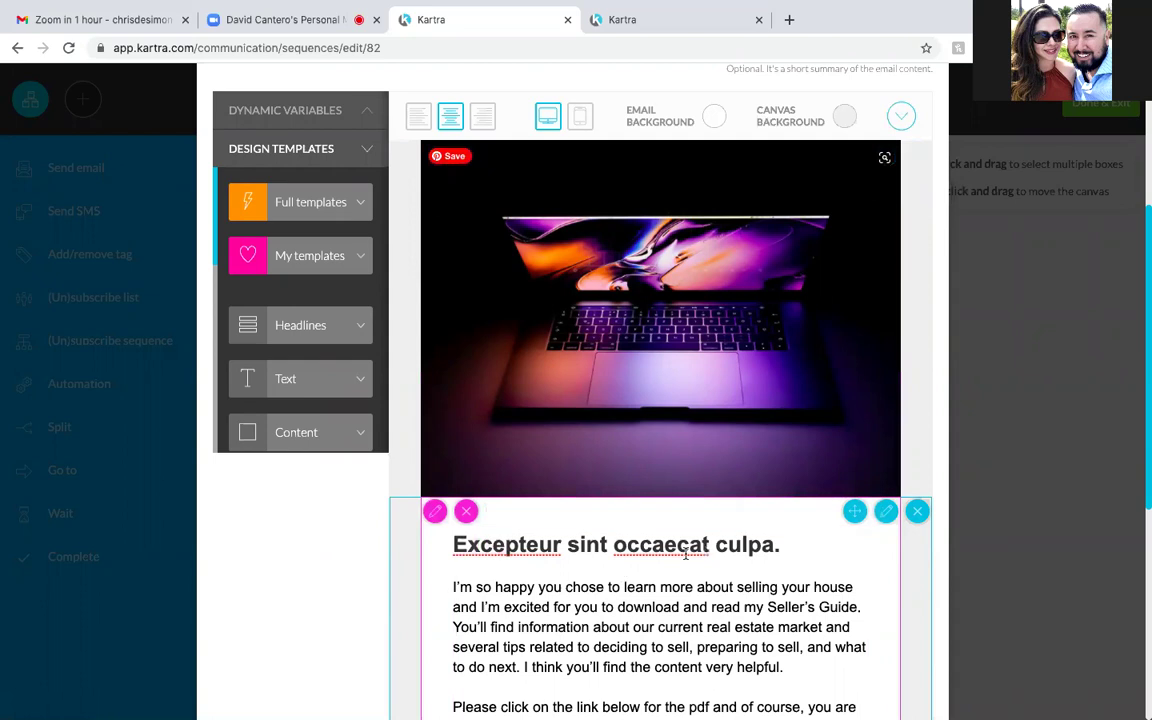
{"action": "scroll", "coordinate": [686, 551], "scroll_direction": "down", "scroll_amount": 1}
{"action": "scroll", "coordinate": [686, 551], "scroll_direction": "down", "scroll_amount": 4}
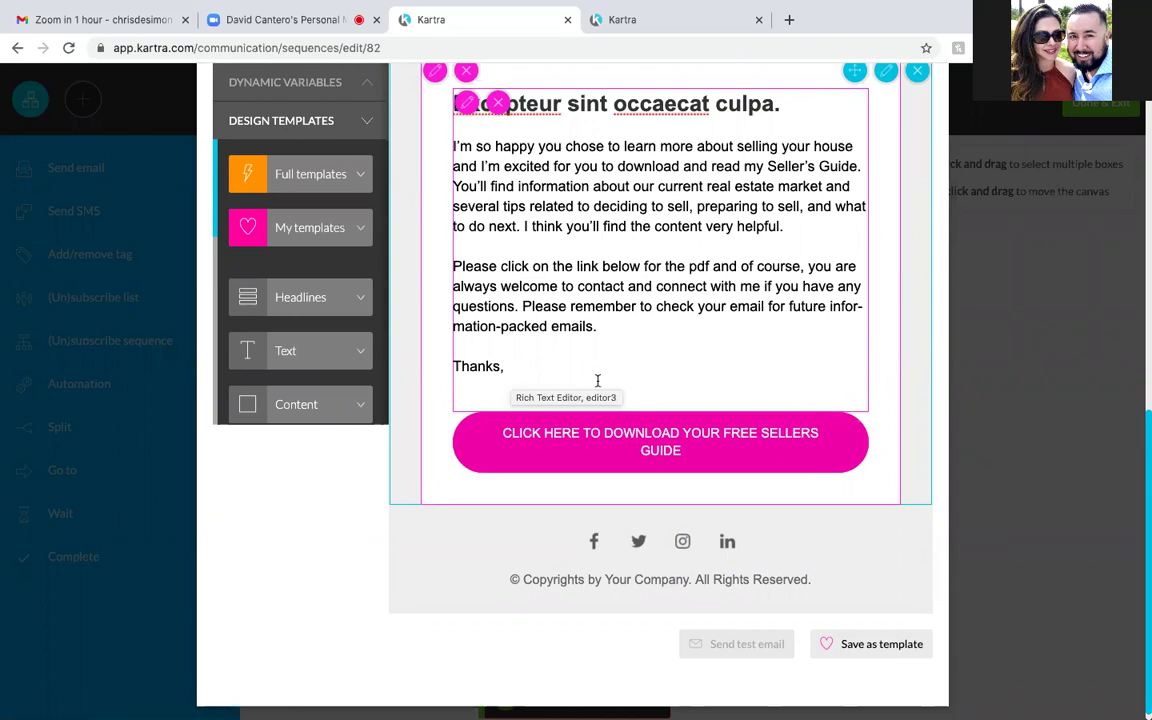
{"action": "left_click", "coordinate": [747, 454]}
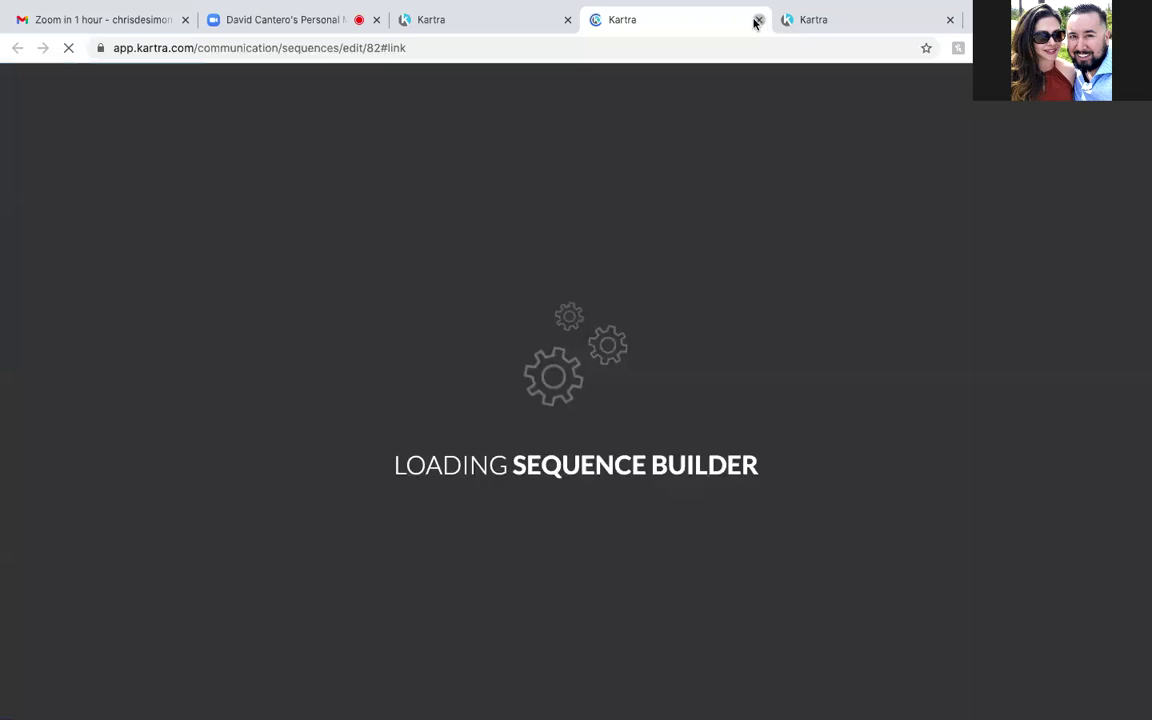
{"action": "left_click", "coordinate": [758, 20]}
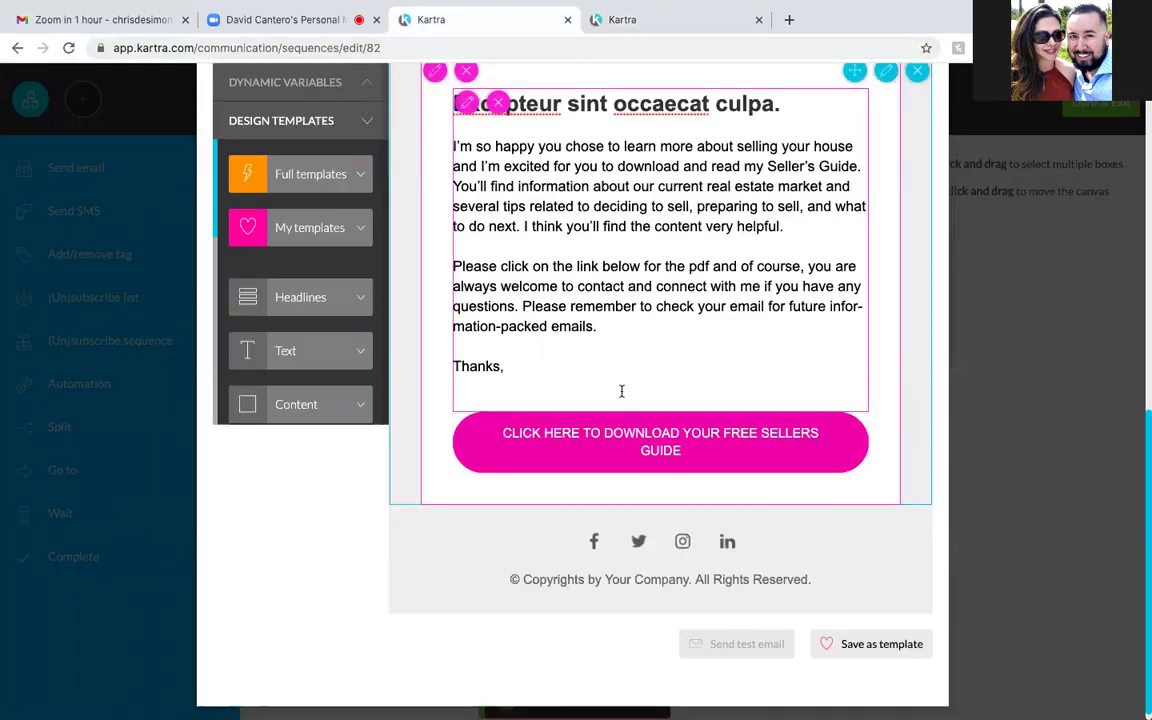
{"action": "left_click", "coordinate": [885, 74]}
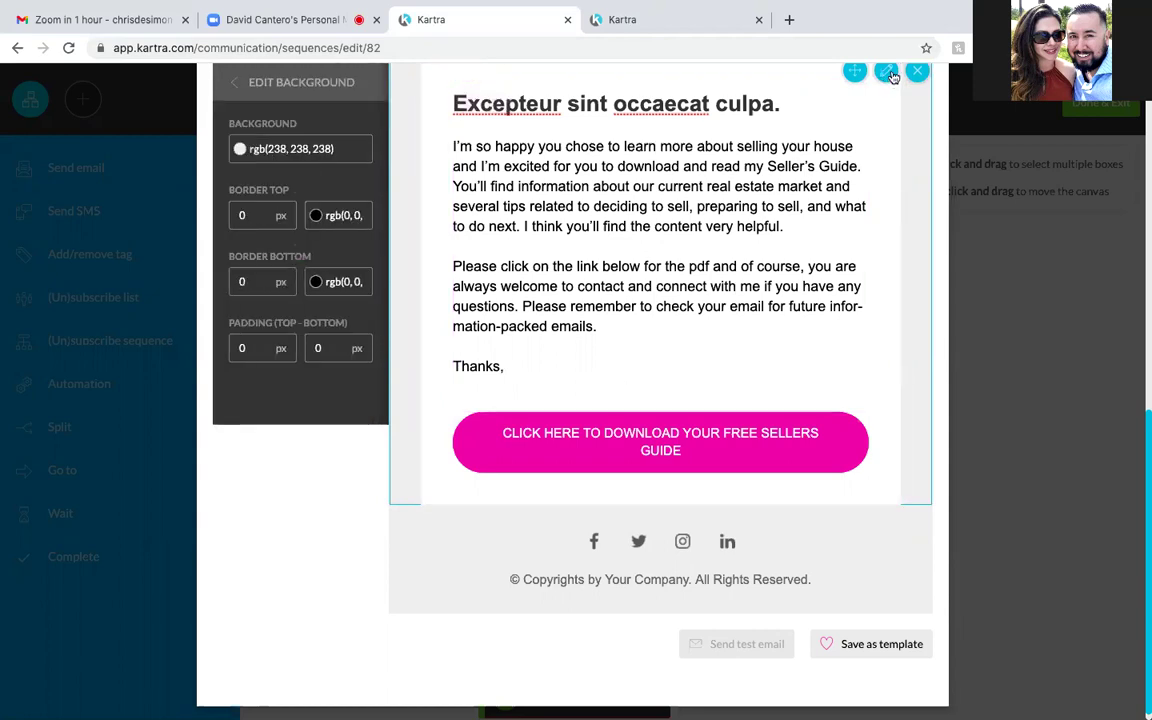
{"action": "left_click", "coordinate": [724, 462]}
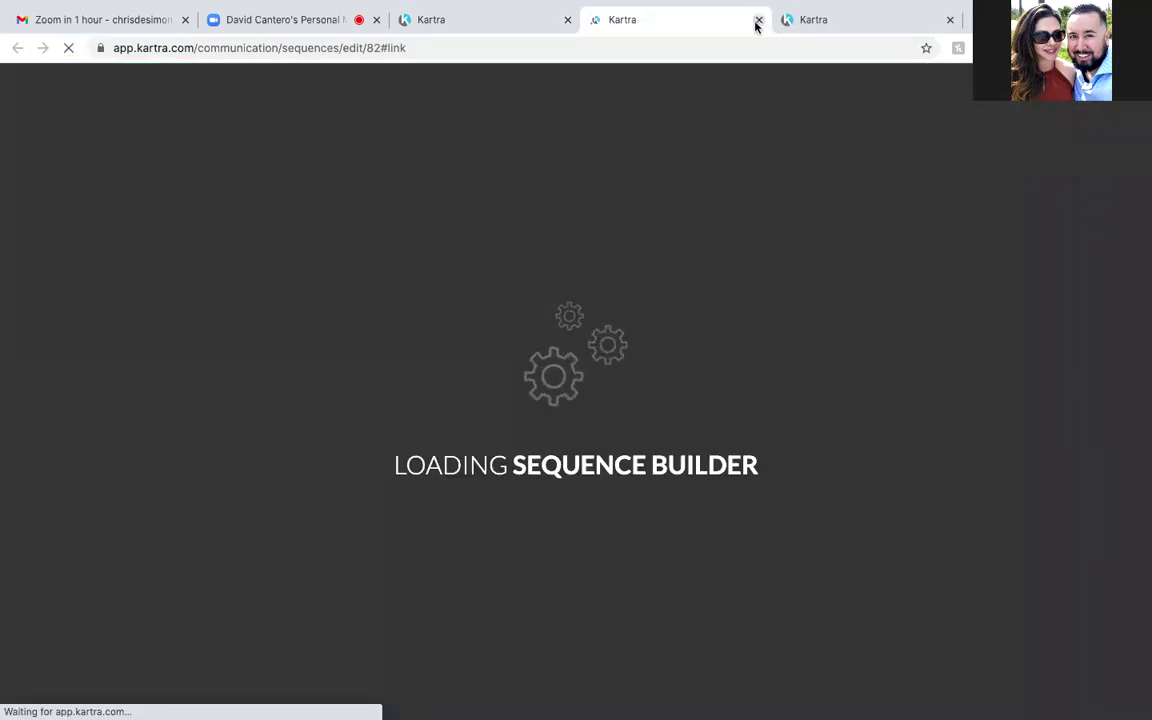
{"action": "left_click", "coordinate": [758, 20]}
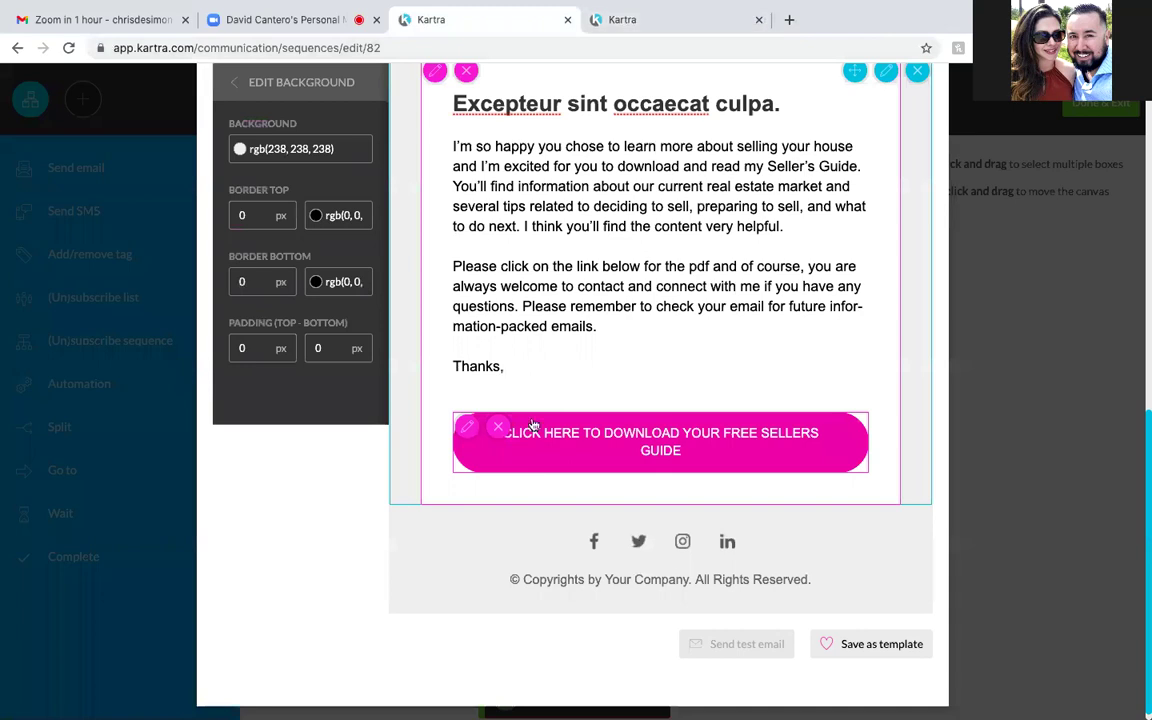
Shorten the wording of the pink download button to "CLICK HERE FOR YOUR FREE SELLERS GUIDE"
{"action": "left_click", "coordinate": [466, 429]}
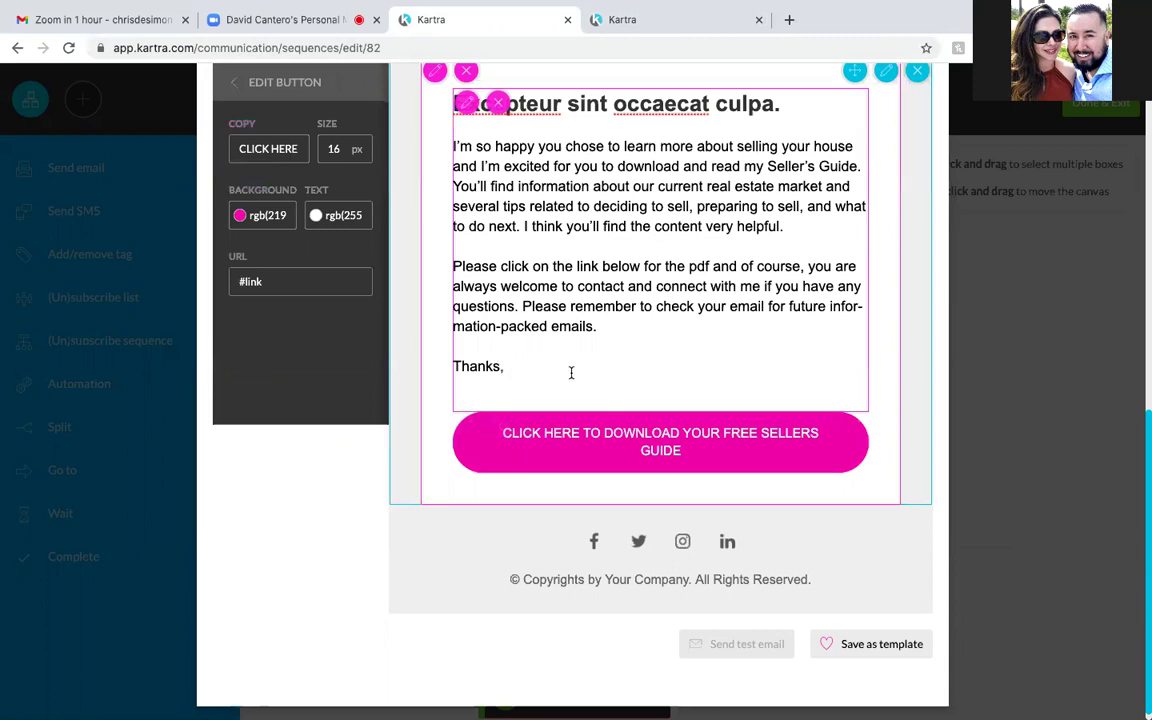
{"action": "scroll", "coordinate": [571, 372], "scroll_direction": "up", "scroll_amount": 5}
{"action": "scroll", "coordinate": [571, 372], "scroll_direction": "down", "scroll_amount": 5}
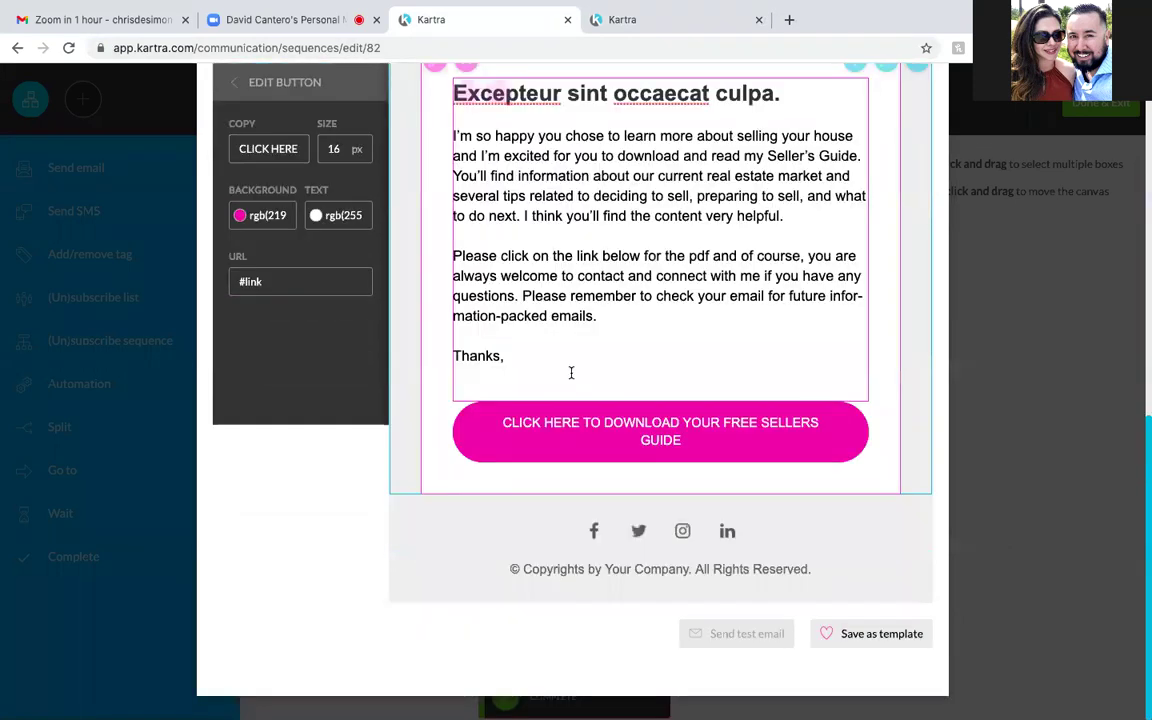
{"action": "left_click", "coordinate": [298, 149]}
{"action": "key", "text": "Right"}
{"action": "key", "text": "Right"}
{"action": "key", "text": "Right"}
{"action": "key", "text": "Right"}
{"action": "key", "text": "Right"}
{"action": "key", "text": "Right"}
{"action": "key", "text": "Right"}
{"action": "key", "text": "Right"}
{"action": "key", "text": "Right"}
{"action": "key", "text": "Right"}
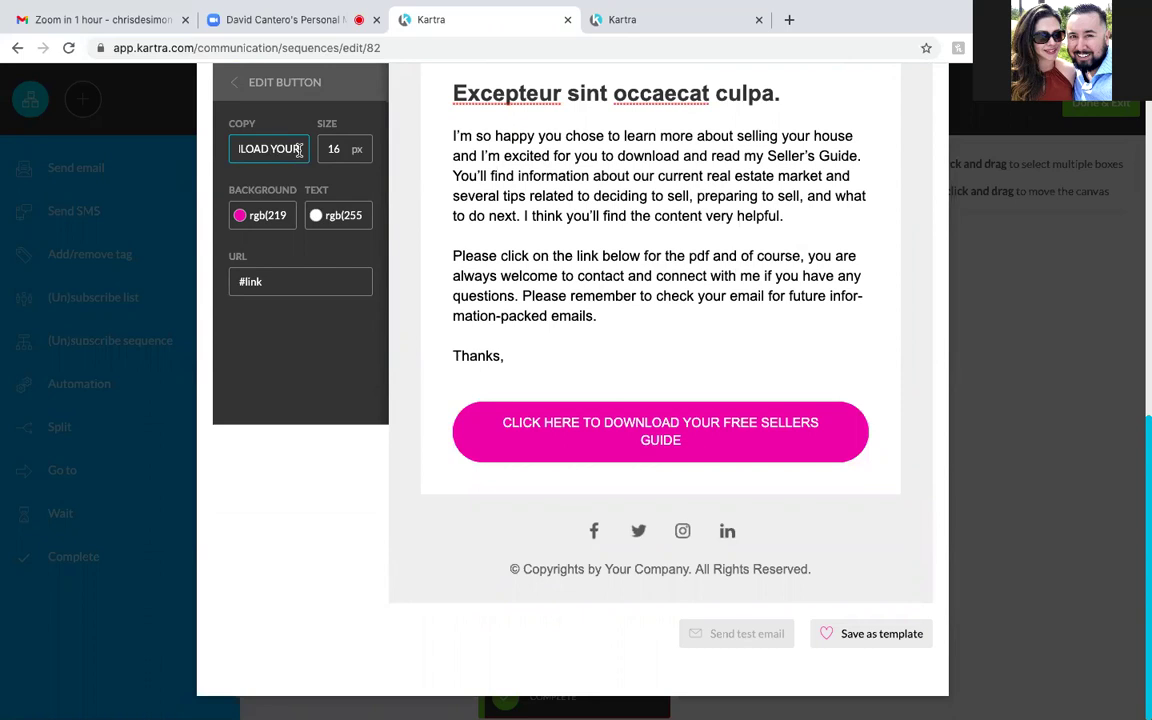
{"action": "key", "text": "Right"}
{"action": "key", "text": "Right"}
{"action": "key", "text": "Right"}
{"action": "key", "text": "Right"}
{"action": "key", "text": "Right"}
{"action": "type", "text": "REE SEL"}
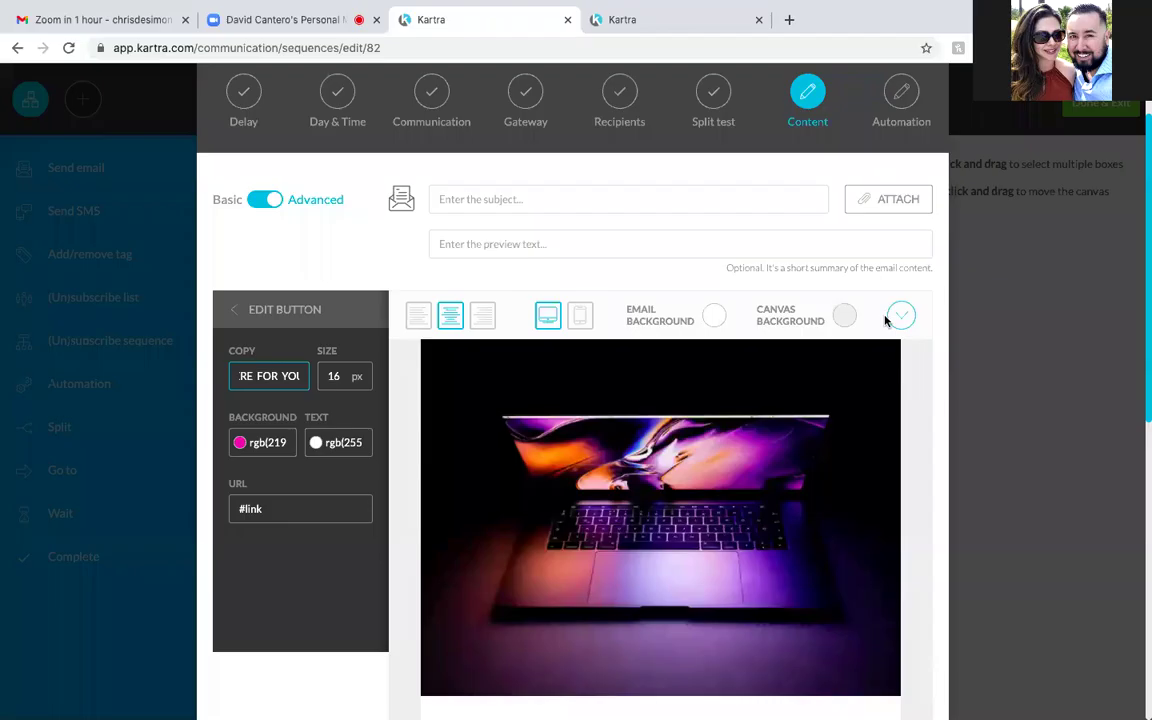
Enter "DOWNLOAD FREE SELLER'S GUIDE" as the email's subject line
{"action": "scroll", "coordinate": [887, 319], "scroll_direction": "down", "scroll_amount": 2}
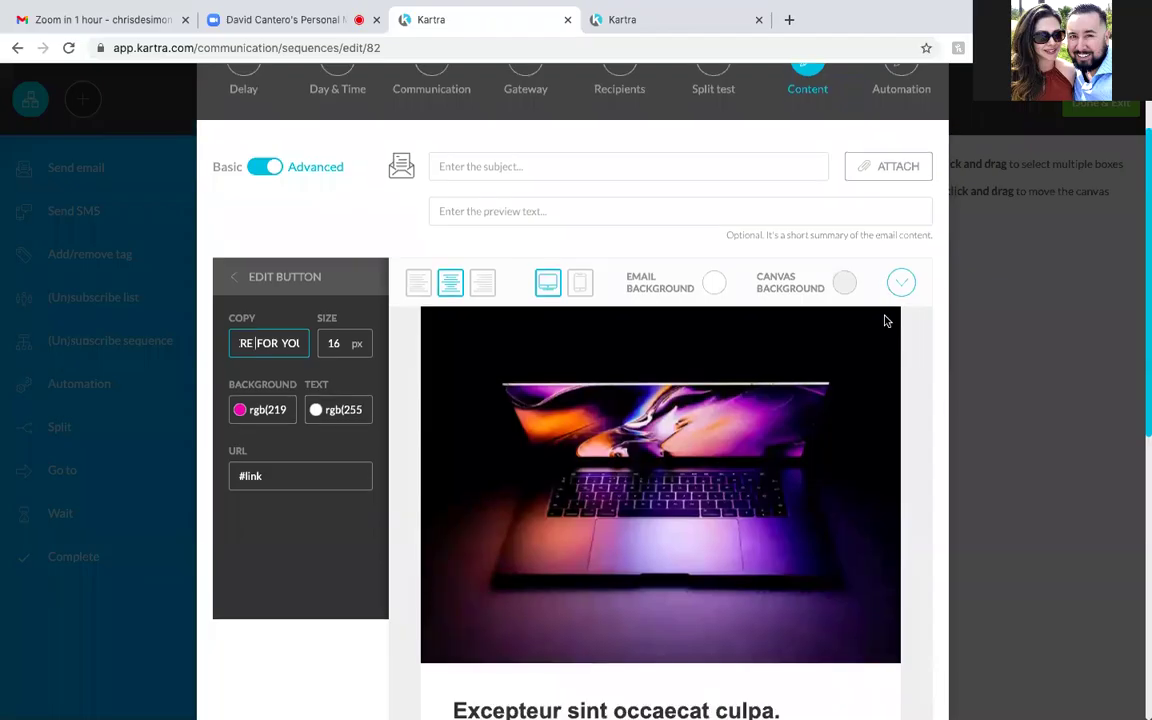
{"action": "scroll", "coordinate": [885, 320], "scroll_direction": "up", "scroll_amount": 4}
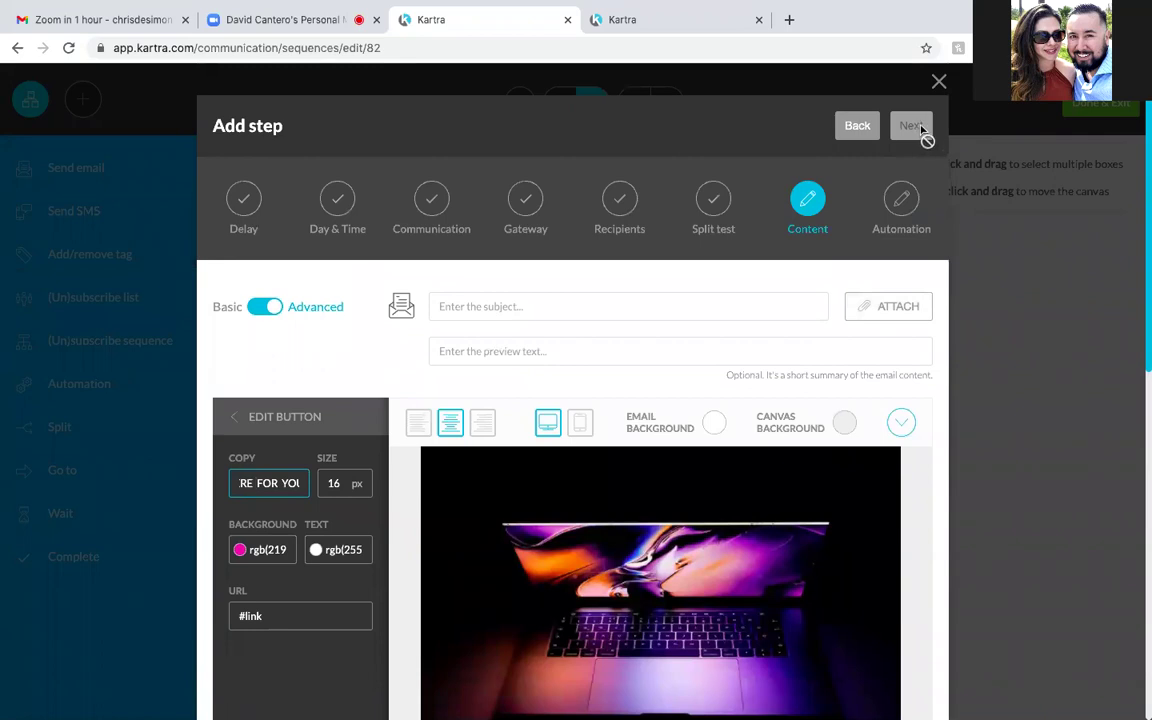
{"action": "left_click", "coordinate": [484, 309]}
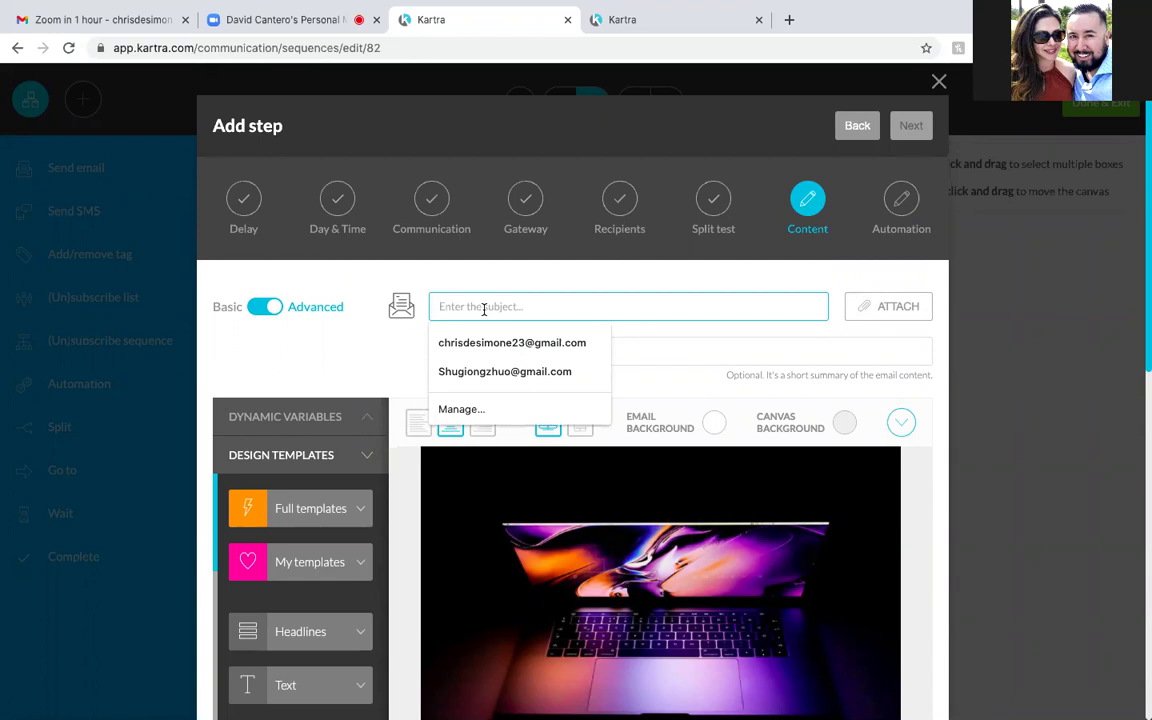
{"action": "type", "text": "DOWNLOAD FREE "}
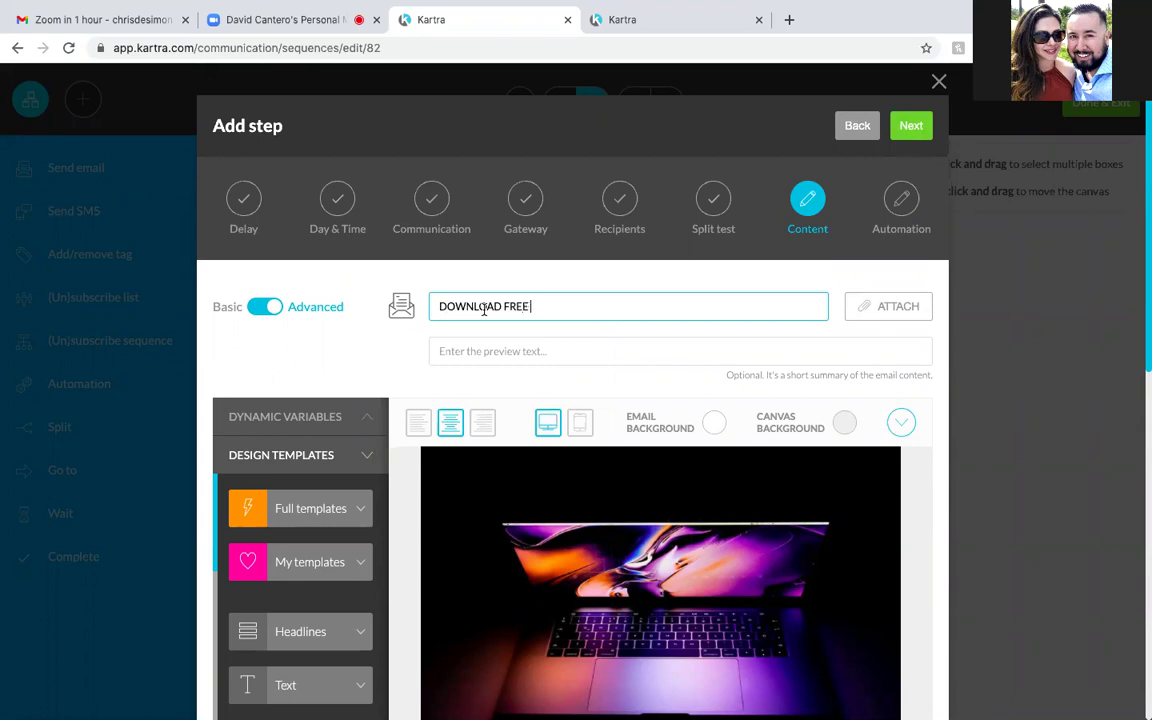
{"action": "type", "text": "SELLER'S GUIDE"}
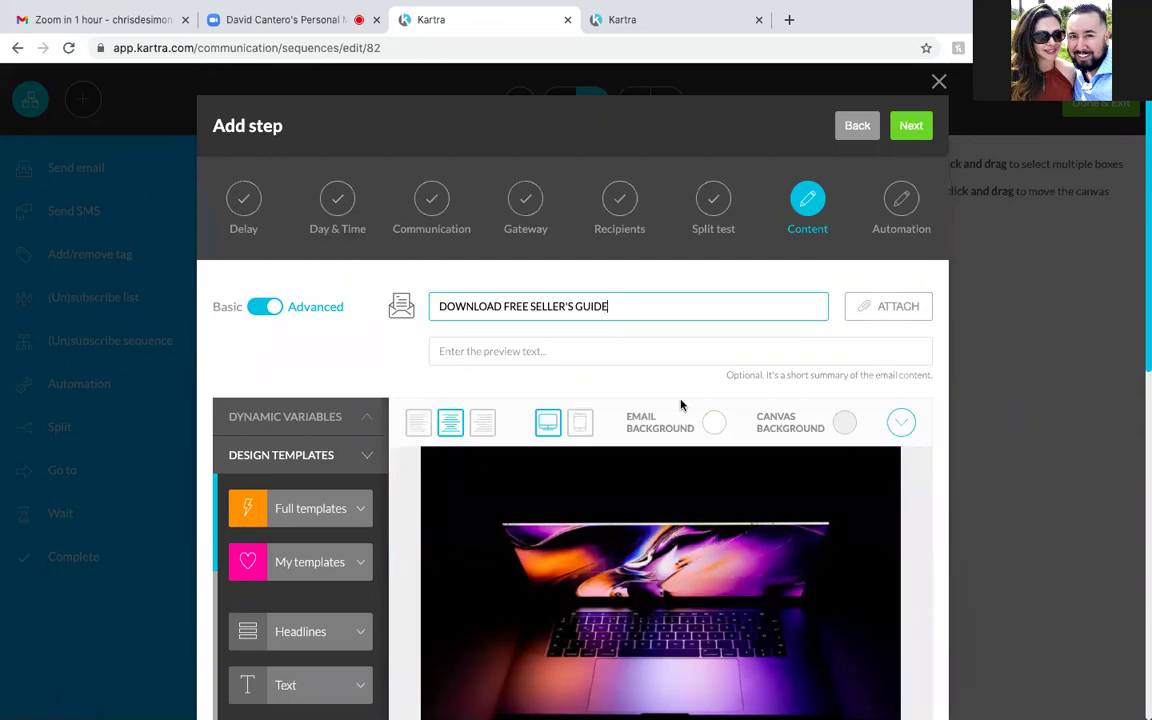
{"action": "left_click_drag", "start_coordinate": [617, 306], "coordinate": [585, 308]}
{"action": "key", "text": "Right"}
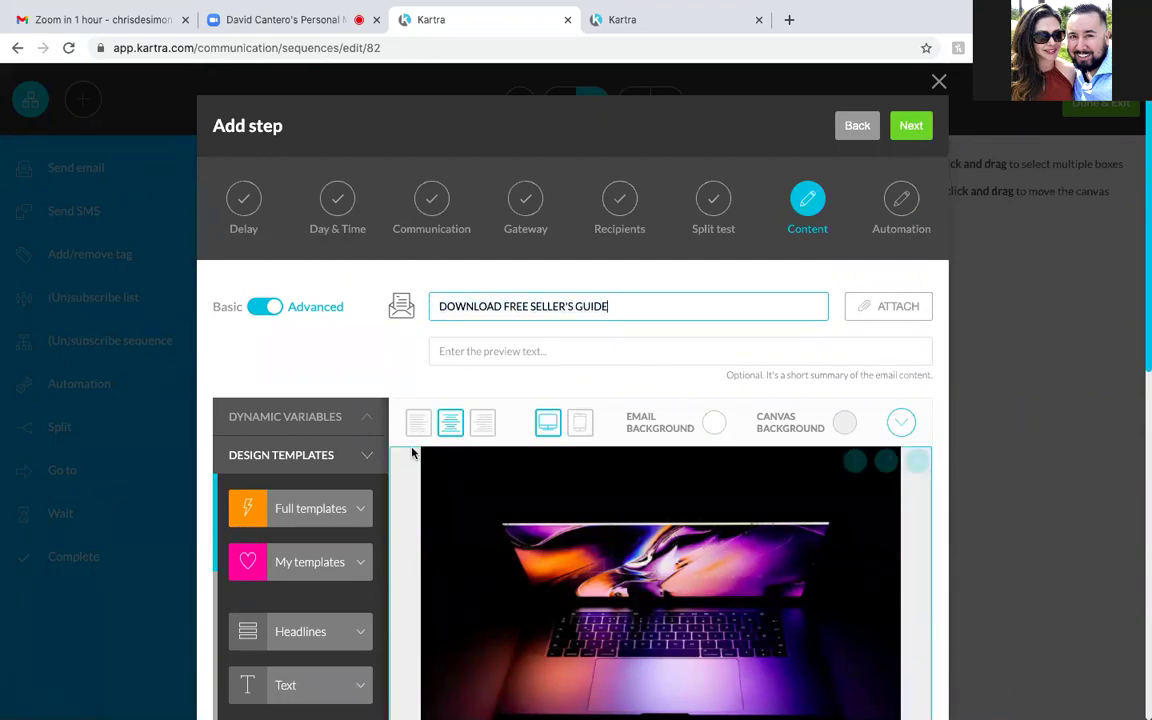
{"action": "left_click_drag", "start_coordinate": [608, 306], "coordinate": [438, 307]}
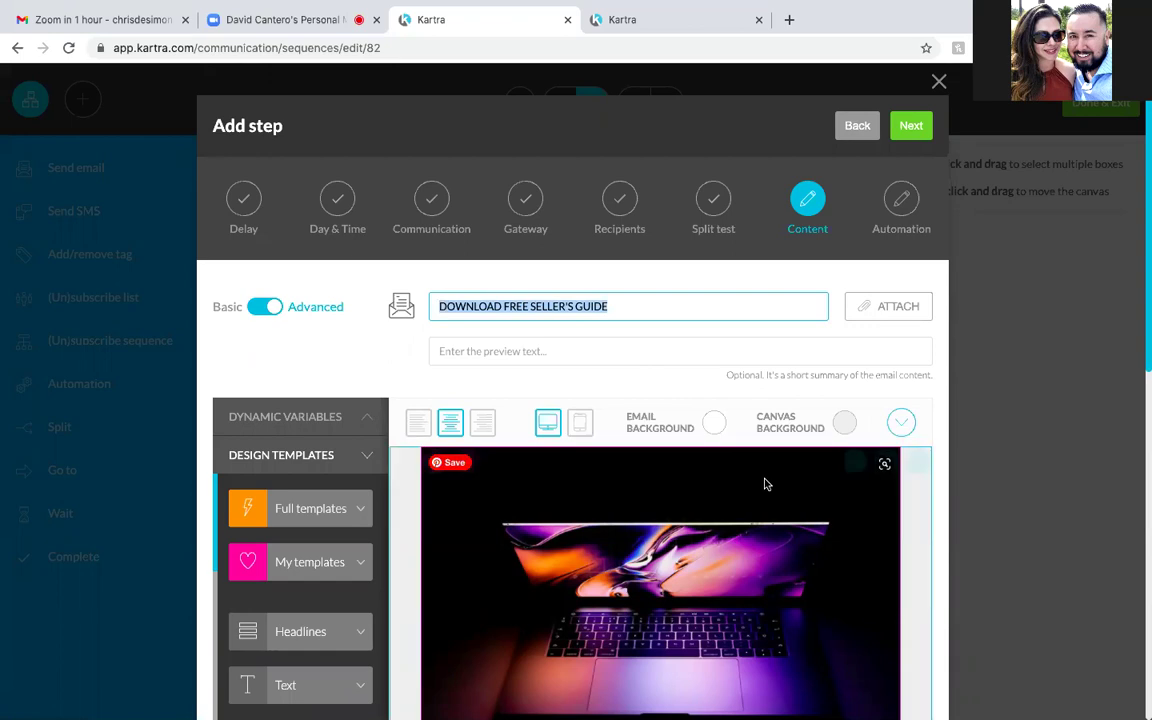
Save the email layout as a template and create the email step without adding an automation
{"action": "scroll", "coordinate": [766, 478], "scroll_direction": "down", "scroll_amount": 10}
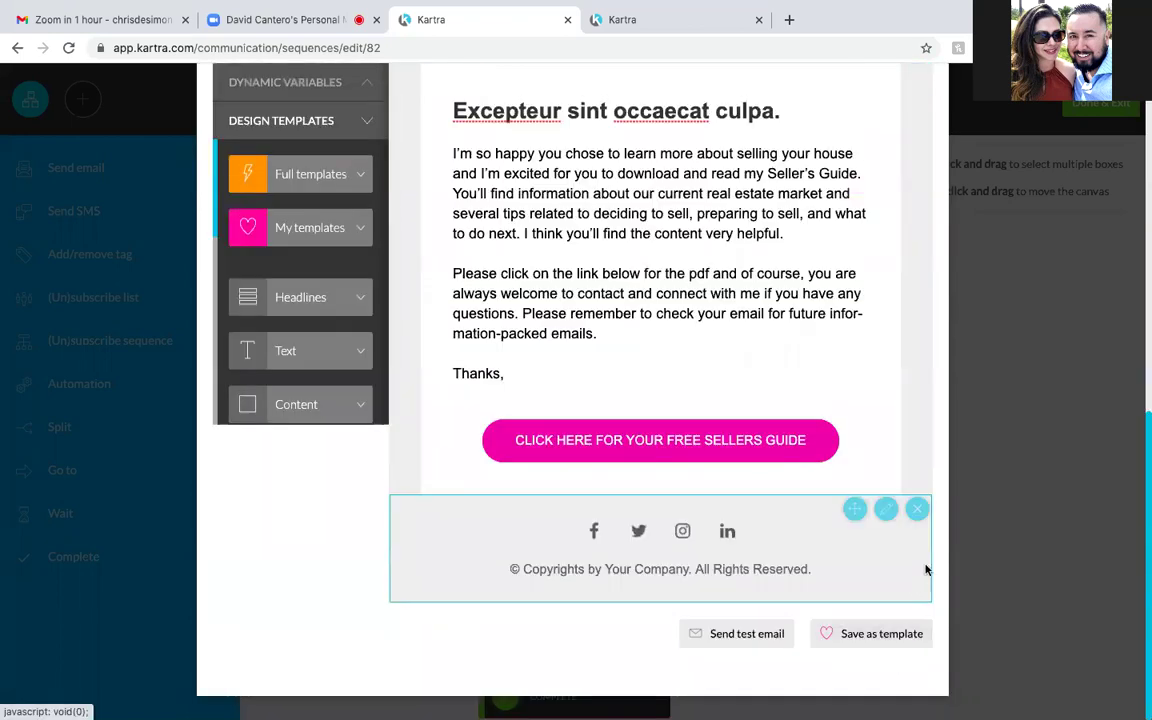
{"action": "left_click", "coordinate": [860, 636]}
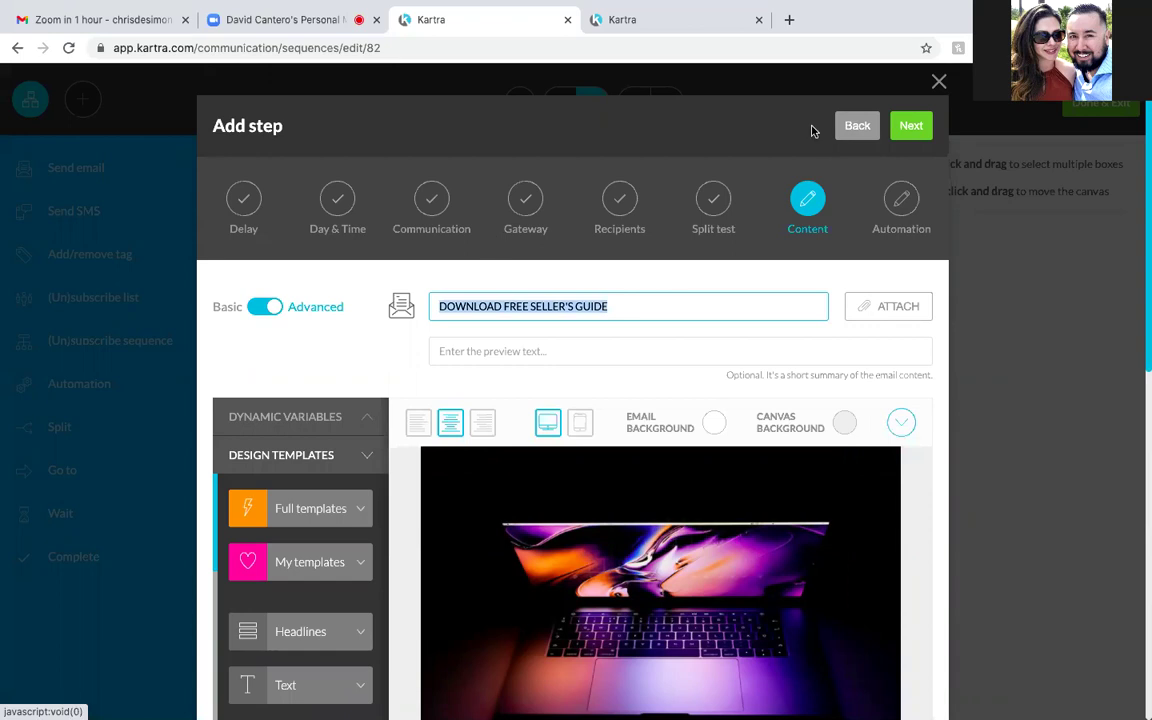
{"action": "left_click", "coordinate": [899, 126]}
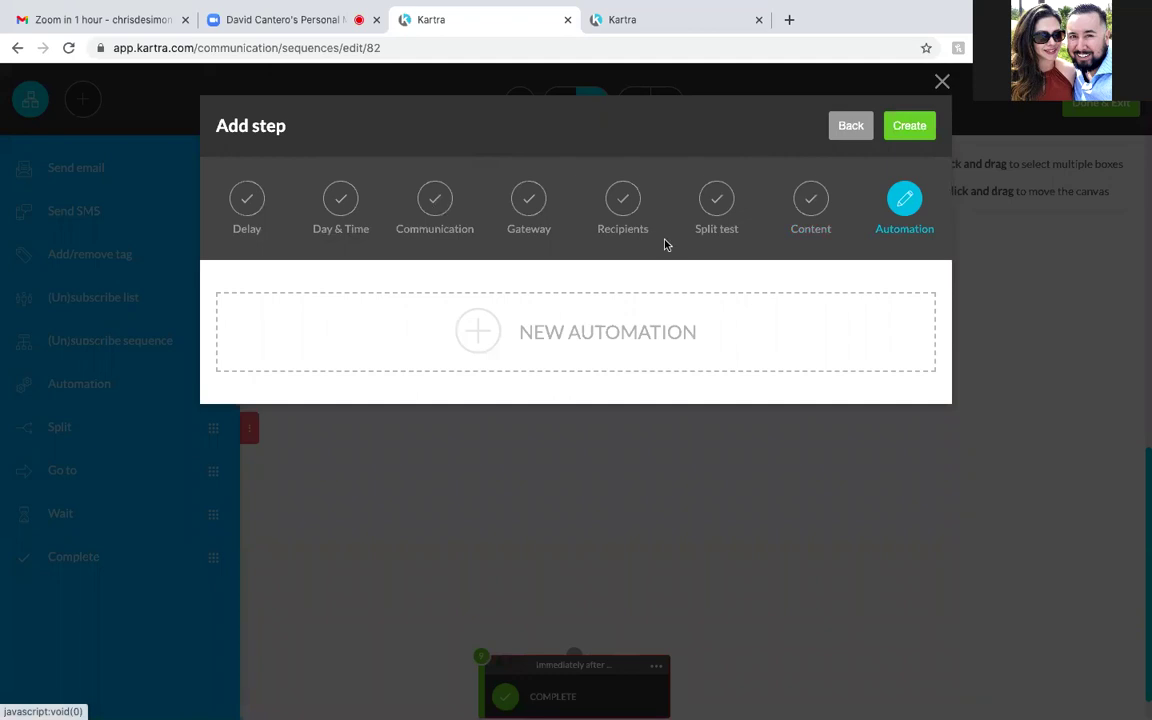
{"action": "left_click", "coordinate": [910, 126]}
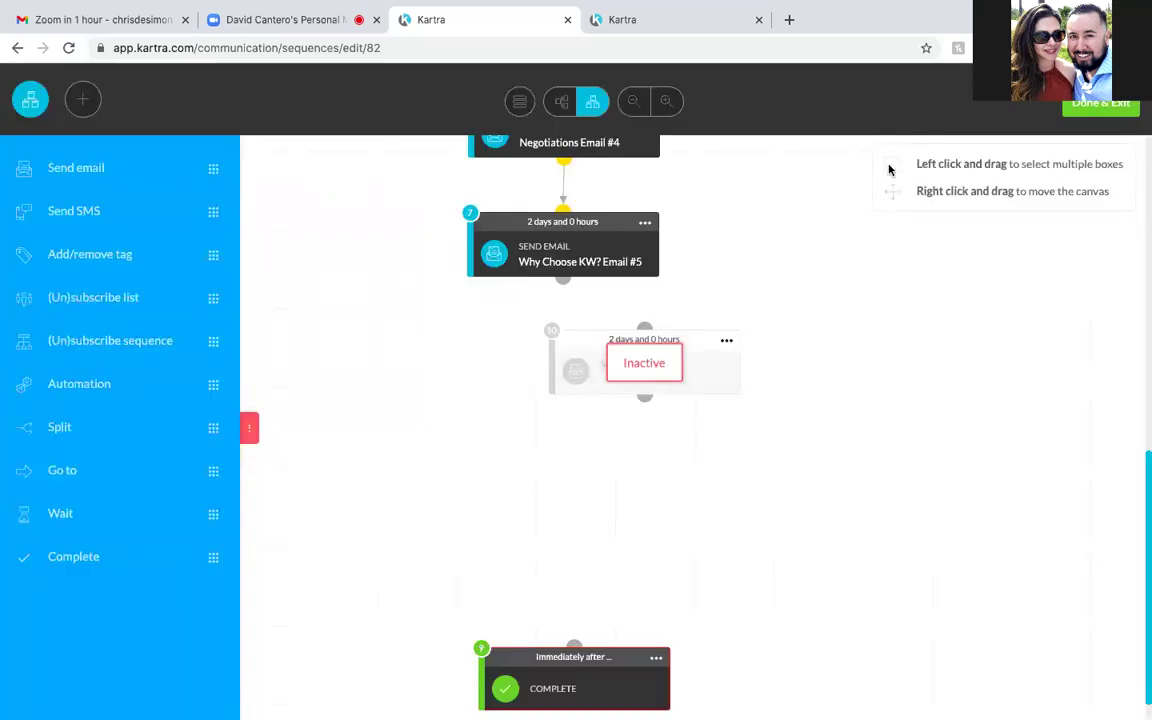
Activate the inactive new email step and connect "Why Choose KW? Email #5" to it
{"action": "scroll", "coordinate": [771, 270], "scroll_direction": "up", "scroll_amount": 5}
{"action": "scroll", "coordinate": [771, 270], "scroll_direction": "up", "scroll_amount": 2}
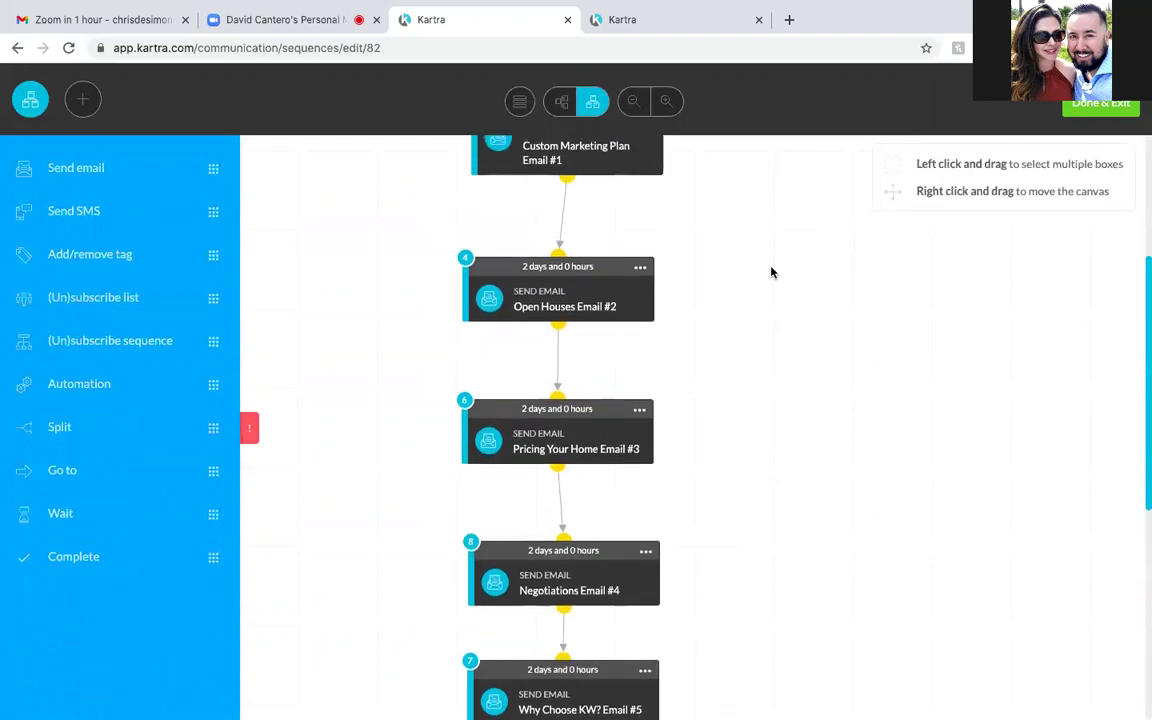
{"action": "scroll", "coordinate": [771, 272], "scroll_direction": "down", "scroll_amount": 5}
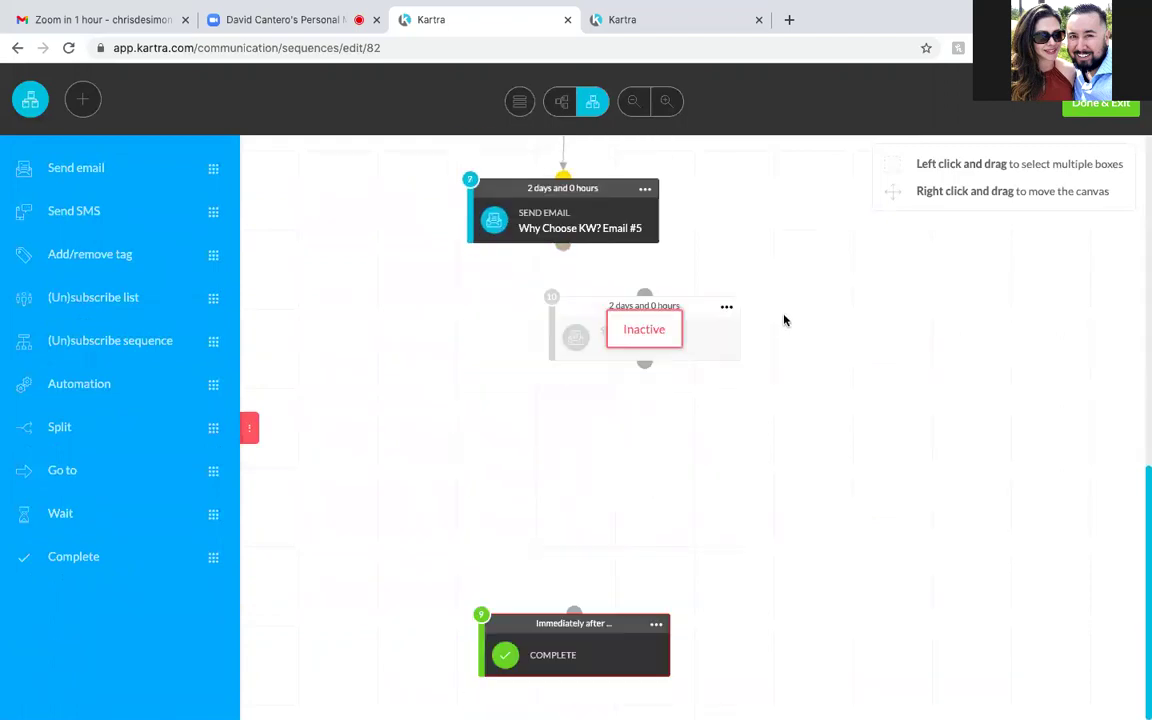
{"action": "left_click", "coordinate": [729, 312]}
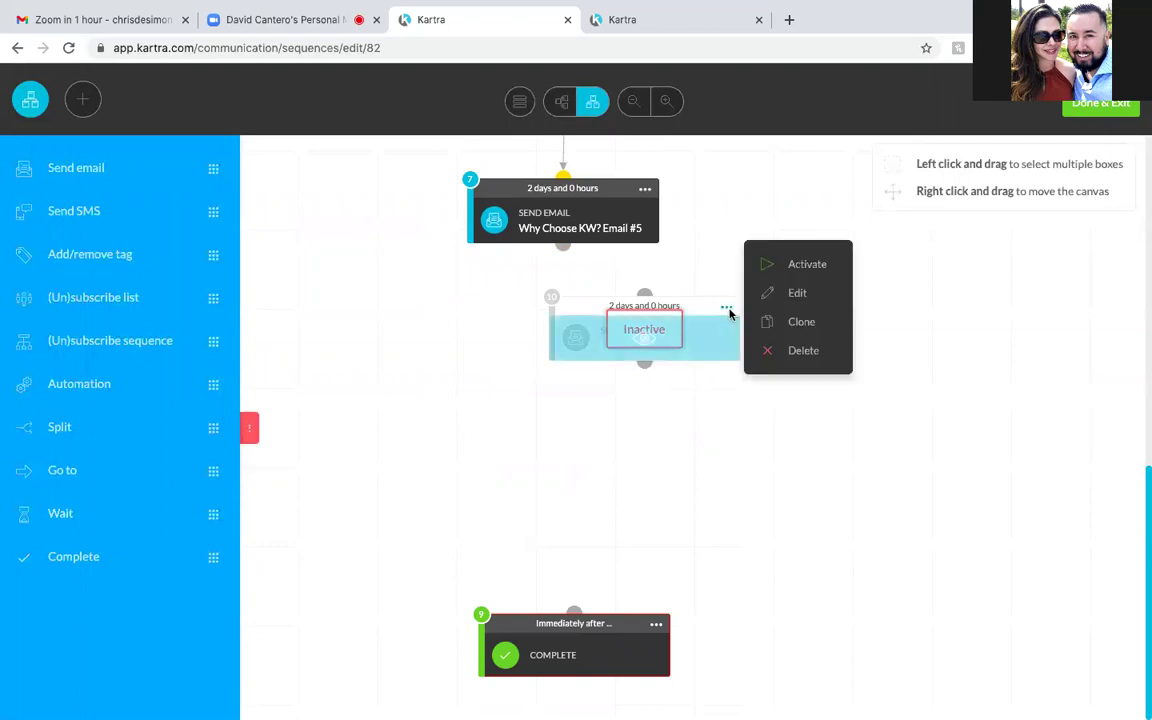
{"action": "left_click", "coordinate": [808, 265]}
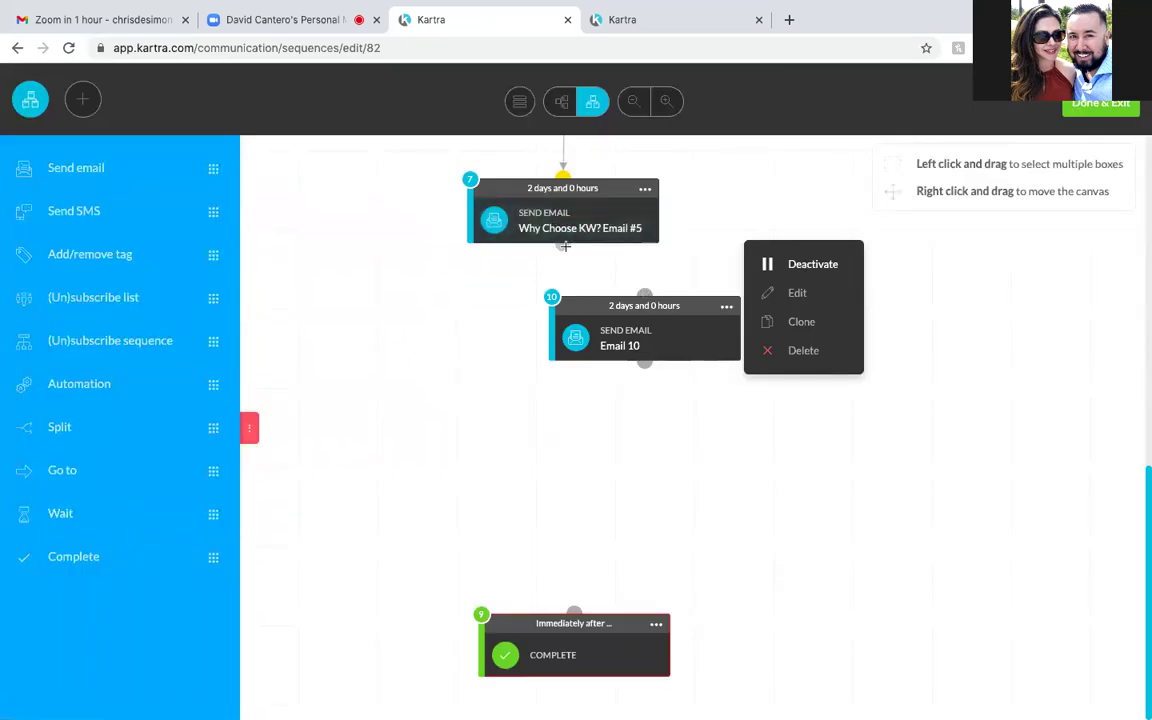
{"action": "left_click_drag", "start_coordinate": [565, 246], "coordinate": [650, 314]}
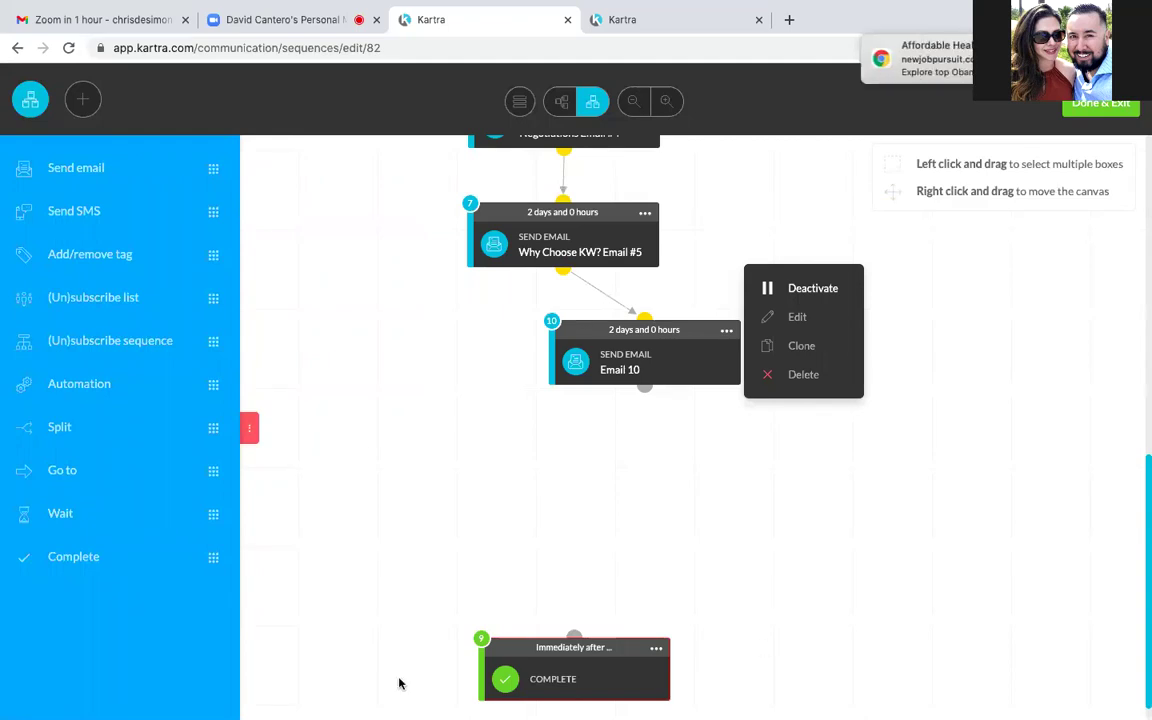
Connect the Email 10 step to the Complete step and automatically align the steps of the sequence
{"action": "scroll", "coordinate": [377, 371], "scroll_direction": "up", "scroll_amount": 10}
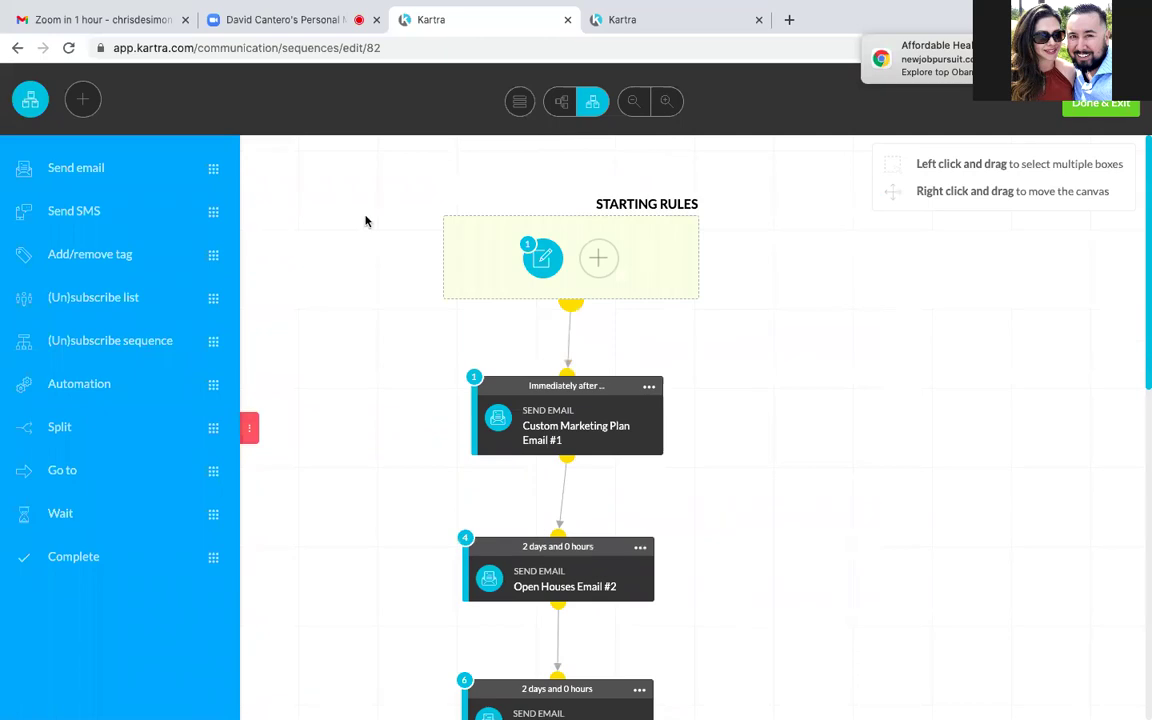
{"action": "scroll", "coordinate": [368, 434], "scroll_direction": "down", "scroll_amount": 8}
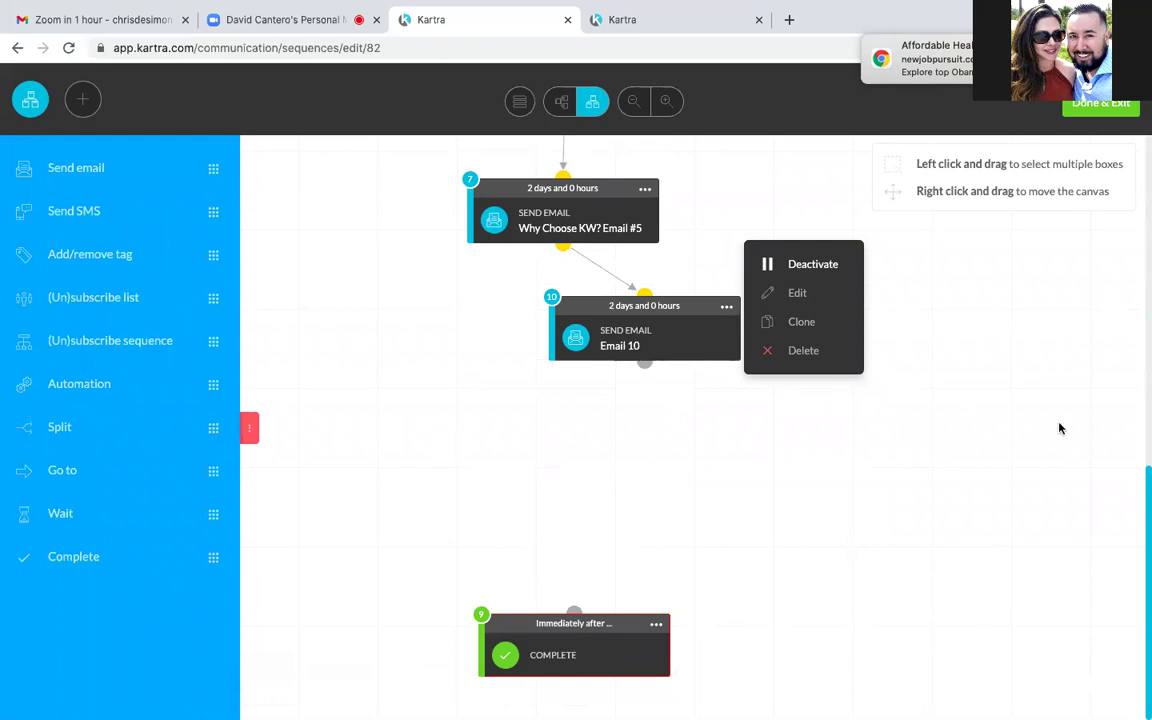
{"action": "left_click_drag", "start_coordinate": [641, 365], "coordinate": [615, 419]}
{"action": "left_click_drag", "start_coordinate": [641, 366], "coordinate": [573, 617]}
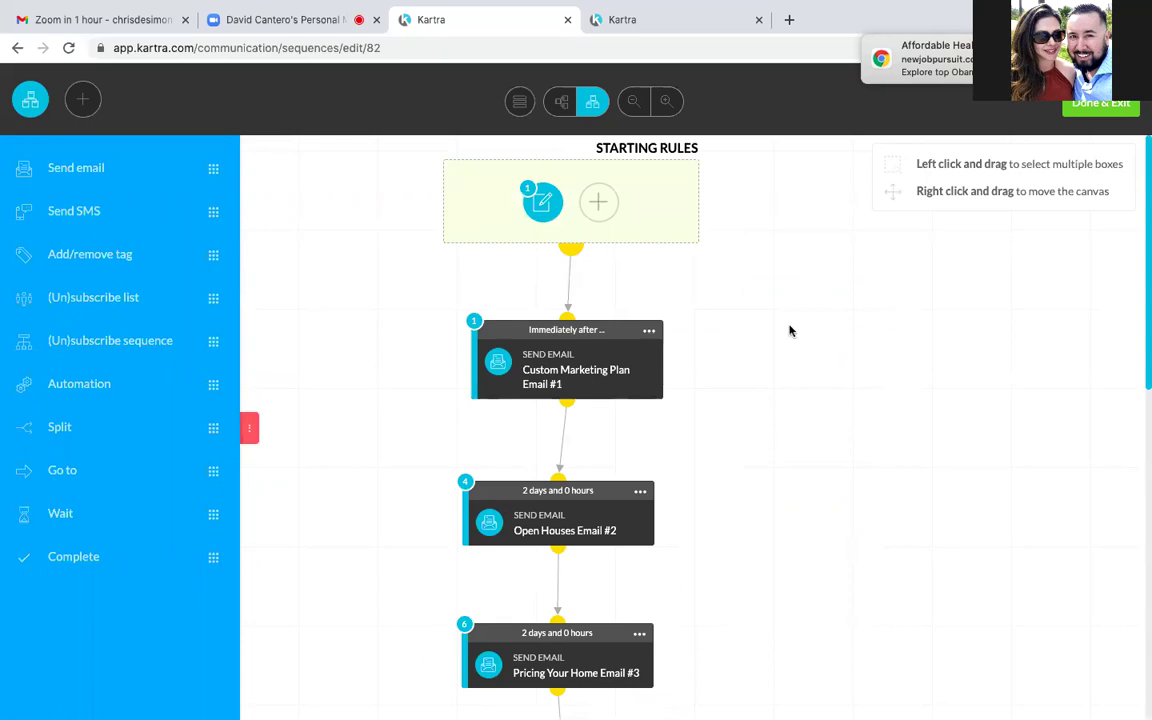
{"action": "left_click", "coordinate": [520, 104]}
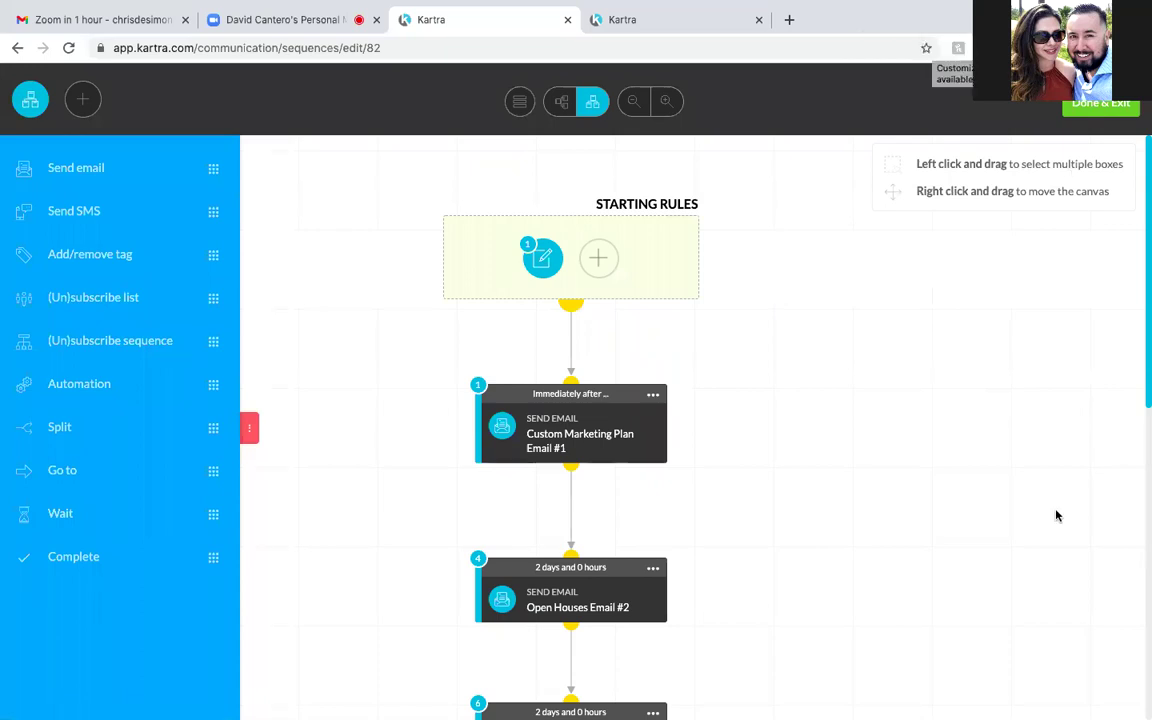
Open the existing opt-in form rule in the sequence's starting rules for editing
{"action": "scroll", "coordinate": [1056, 515], "scroll_direction": "down", "scroll_amount": 1}
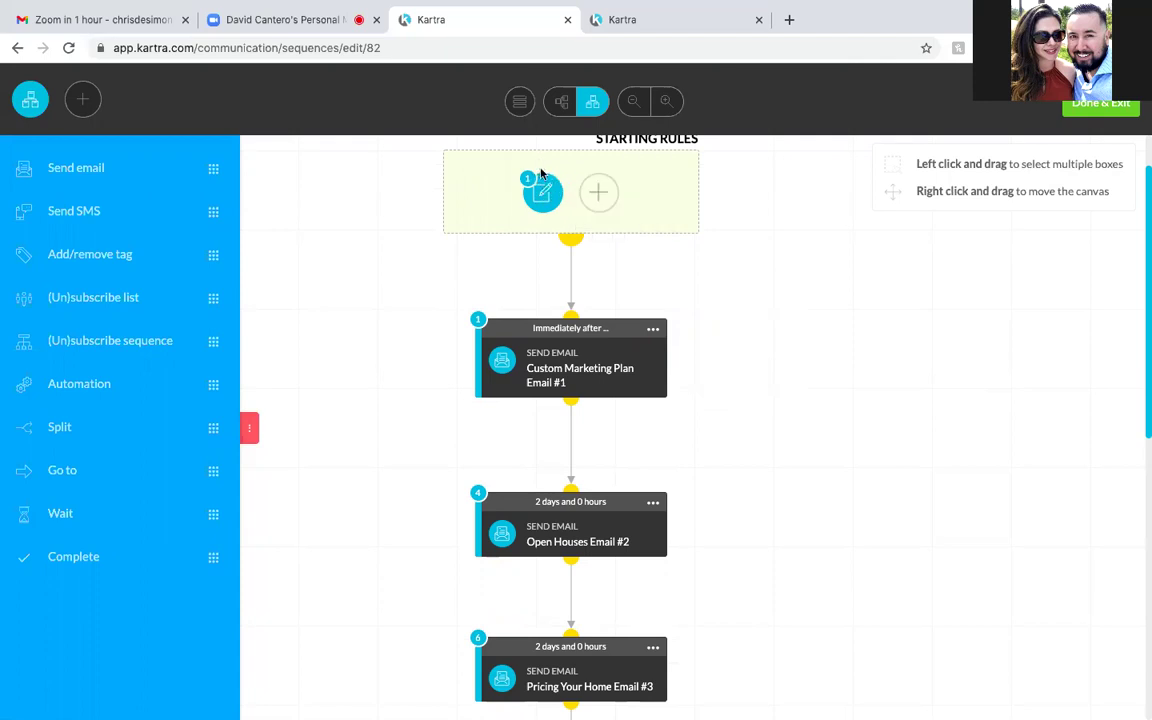
{"action": "mouse_move", "coordinate": [544, 184]}
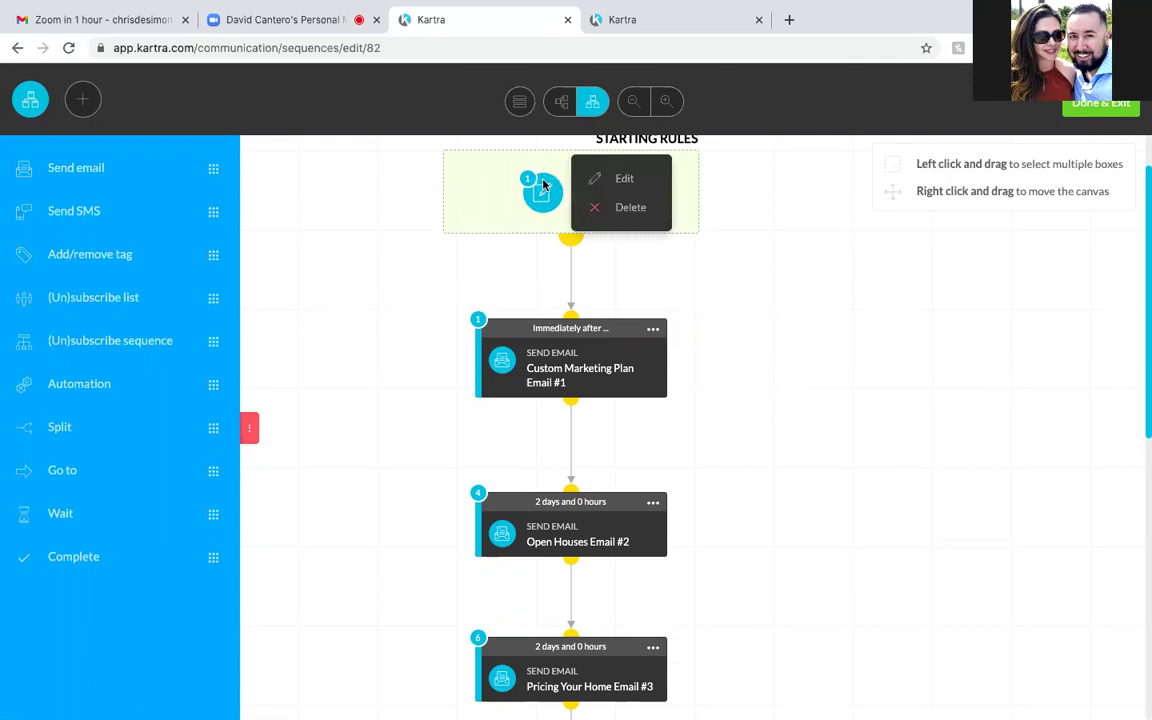
{"action": "left_click", "coordinate": [621, 178]}
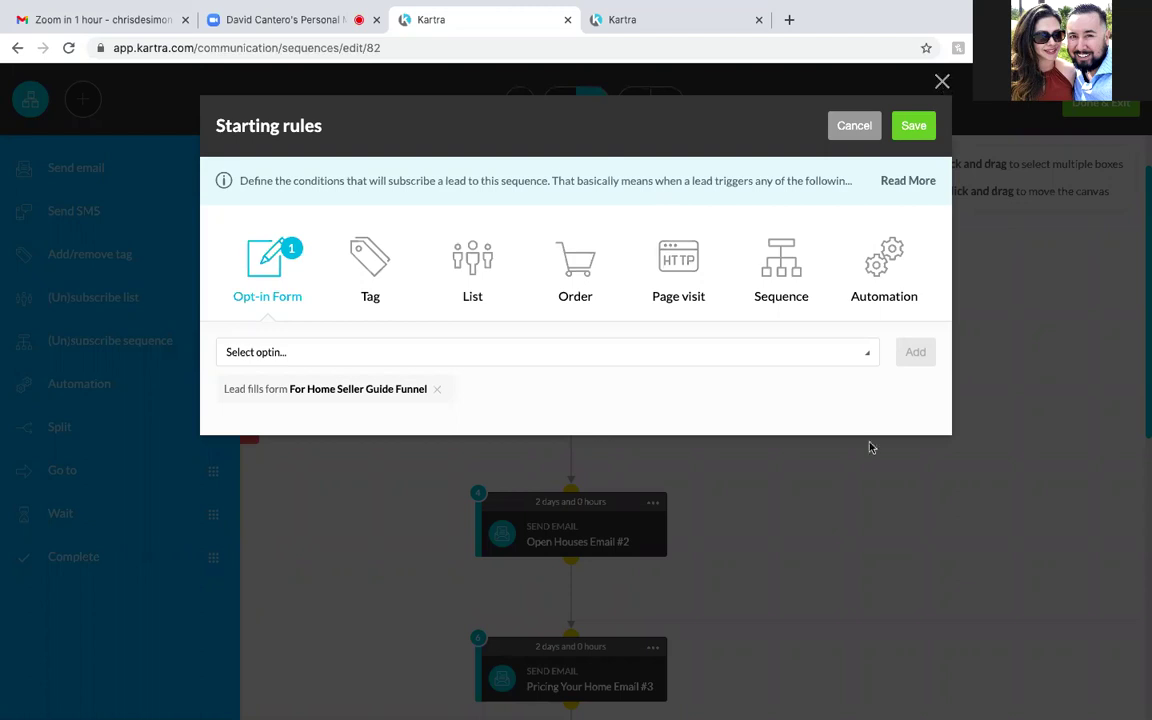
Replace the sequence's opt-in form starting rule with a list subscription rule for Seller Guide Leads and save the rules
{"action": "left_click", "coordinate": [437, 391]}
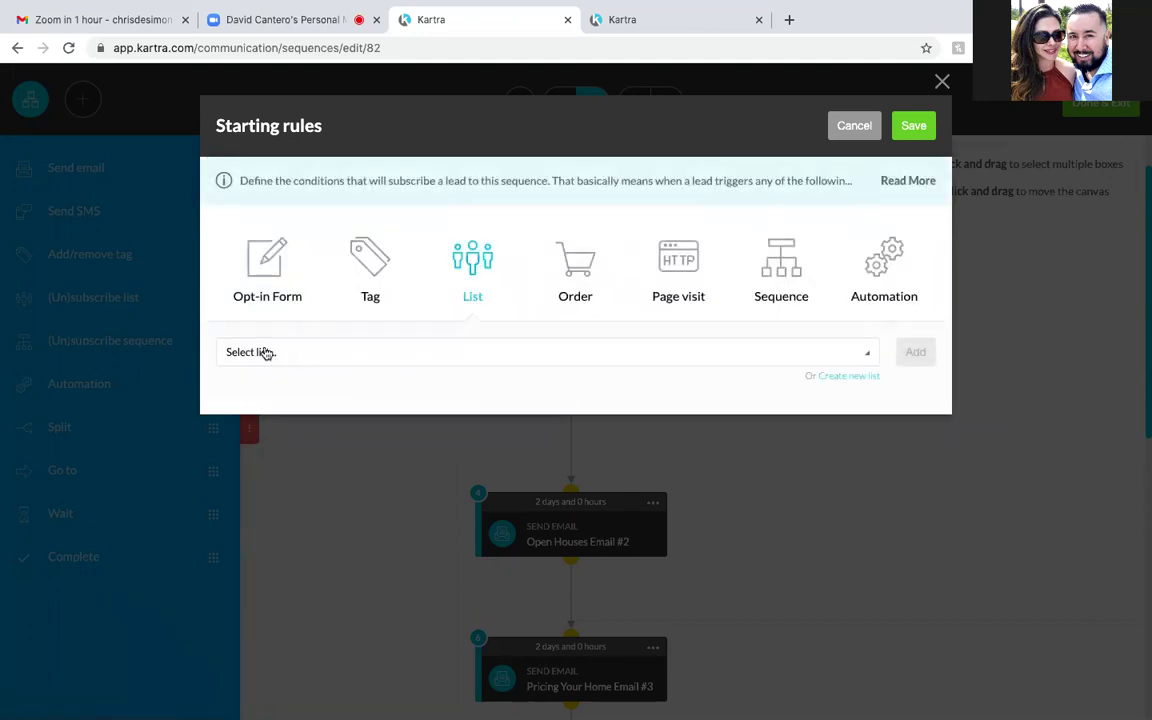
{"action": "left_click", "coordinate": [865, 352]}
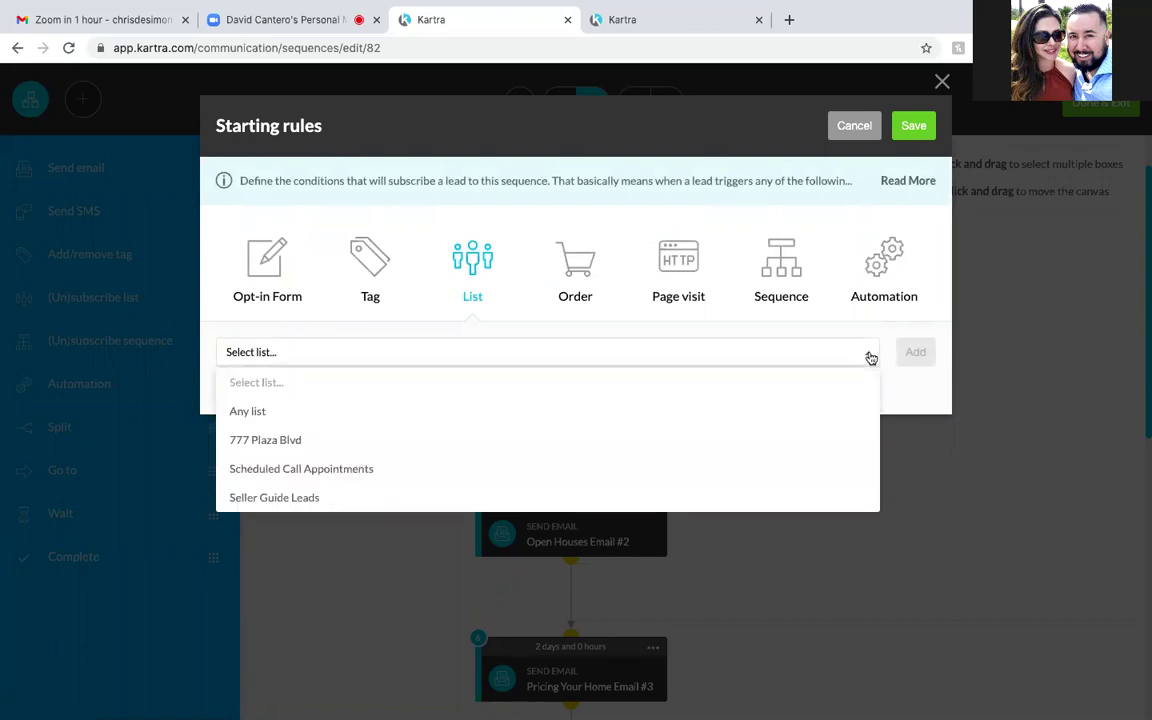
{"action": "left_click", "coordinate": [318, 499]}
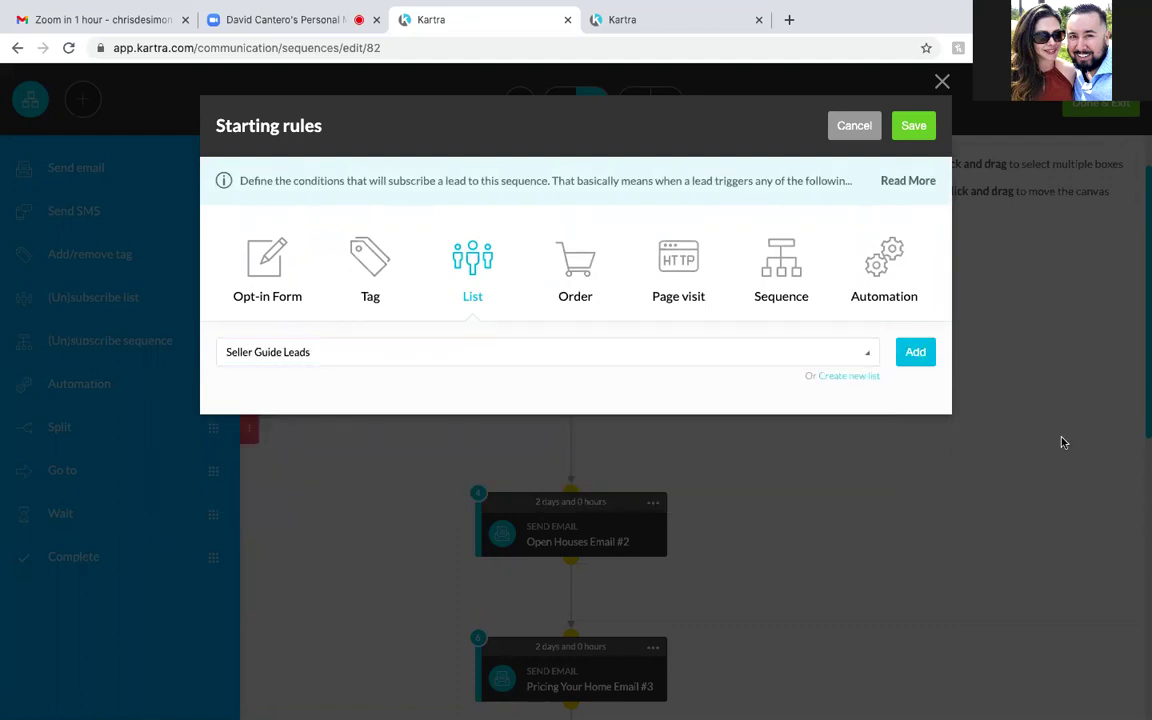
{"action": "left_click", "coordinate": [915, 352]}
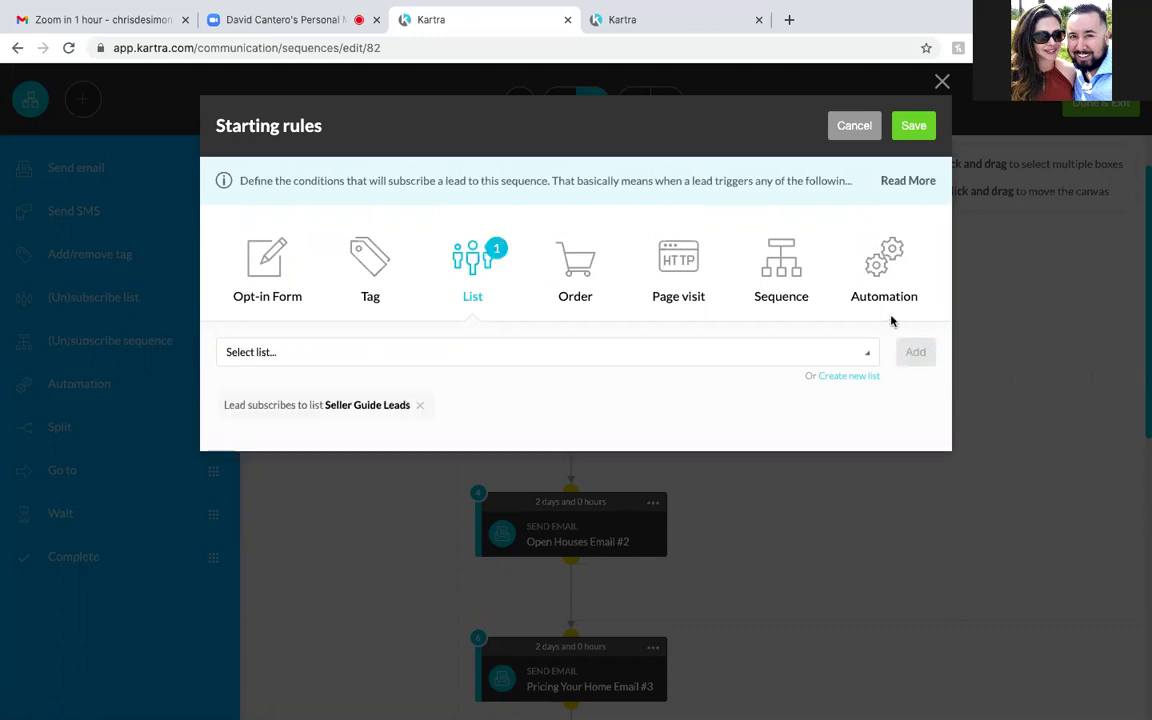
{"action": "left_click", "coordinate": [912, 126]}
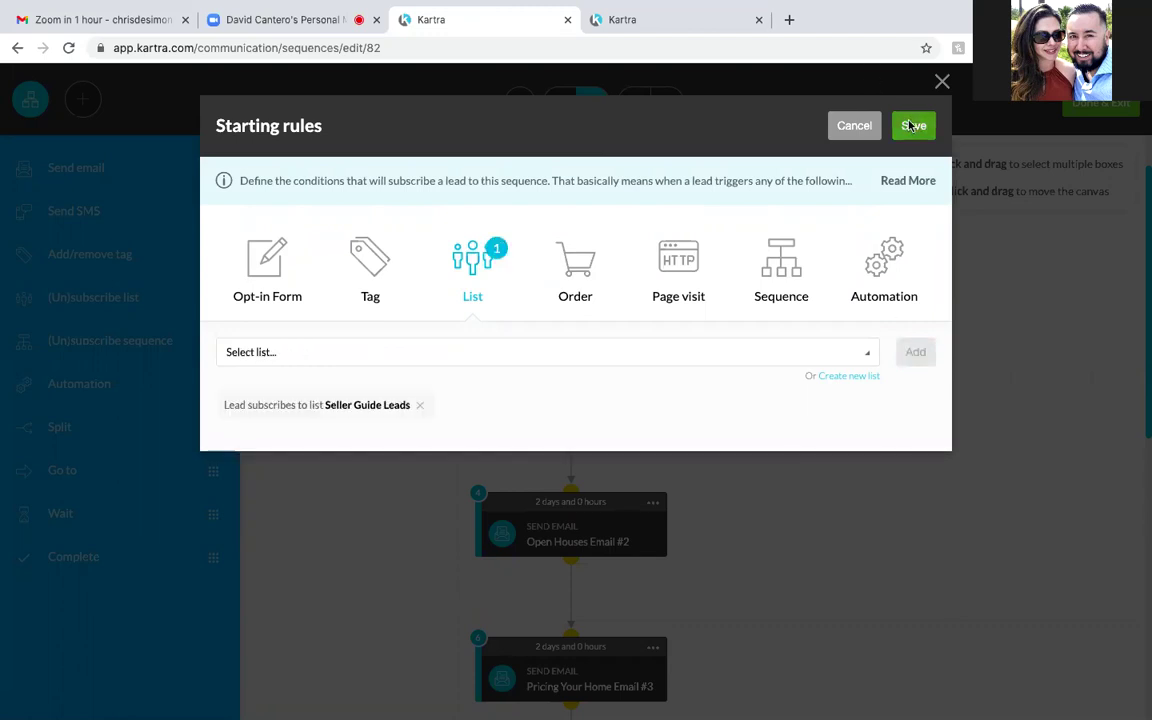
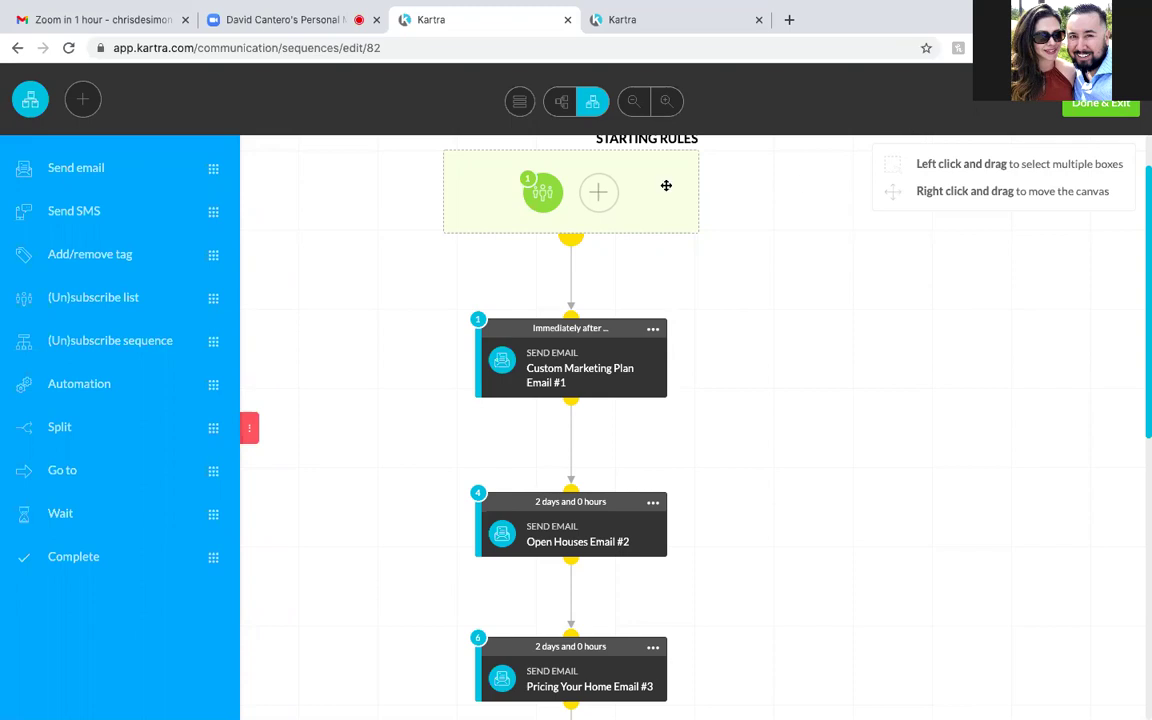
Examine the connected email steps of the sequence from the starting rules down to the Complete step
{"action": "scroll", "coordinate": [689, 391], "scroll_direction": "down", "scroll_amount": 5}
{"action": "scroll", "coordinate": [689, 391], "scroll_direction": "down", "scroll_amount": 3}
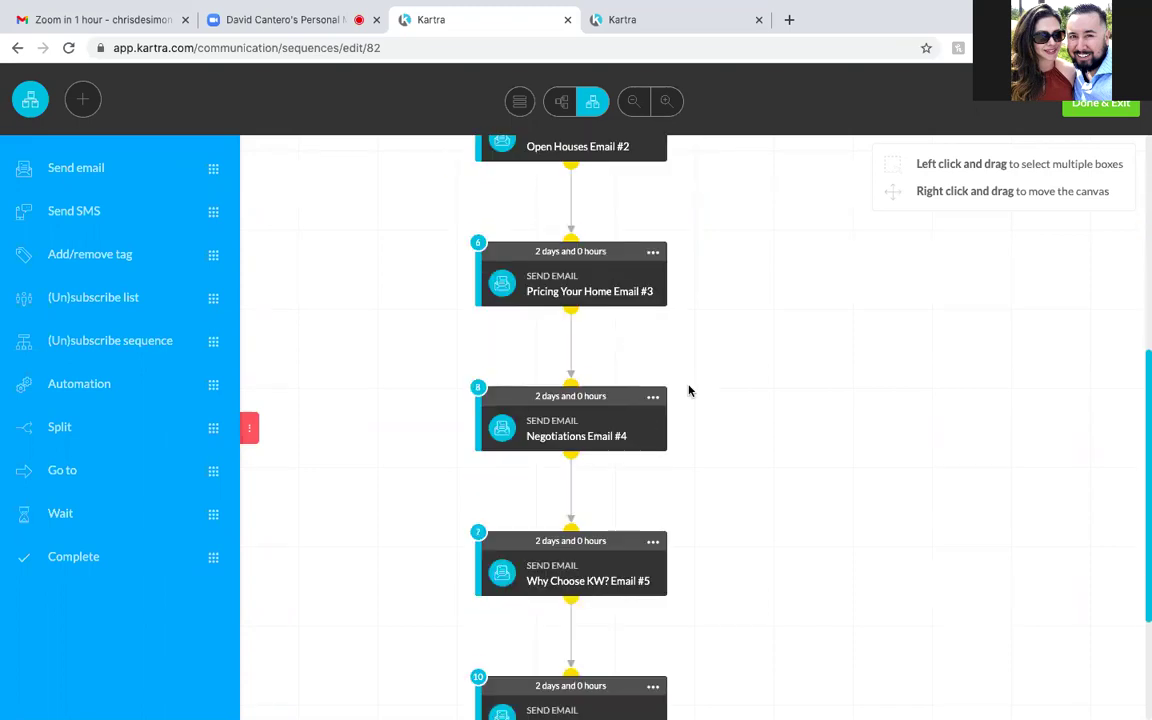
{"action": "scroll", "coordinate": [689, 391], "scroll_direction": "down", "scroll_amount": 3}
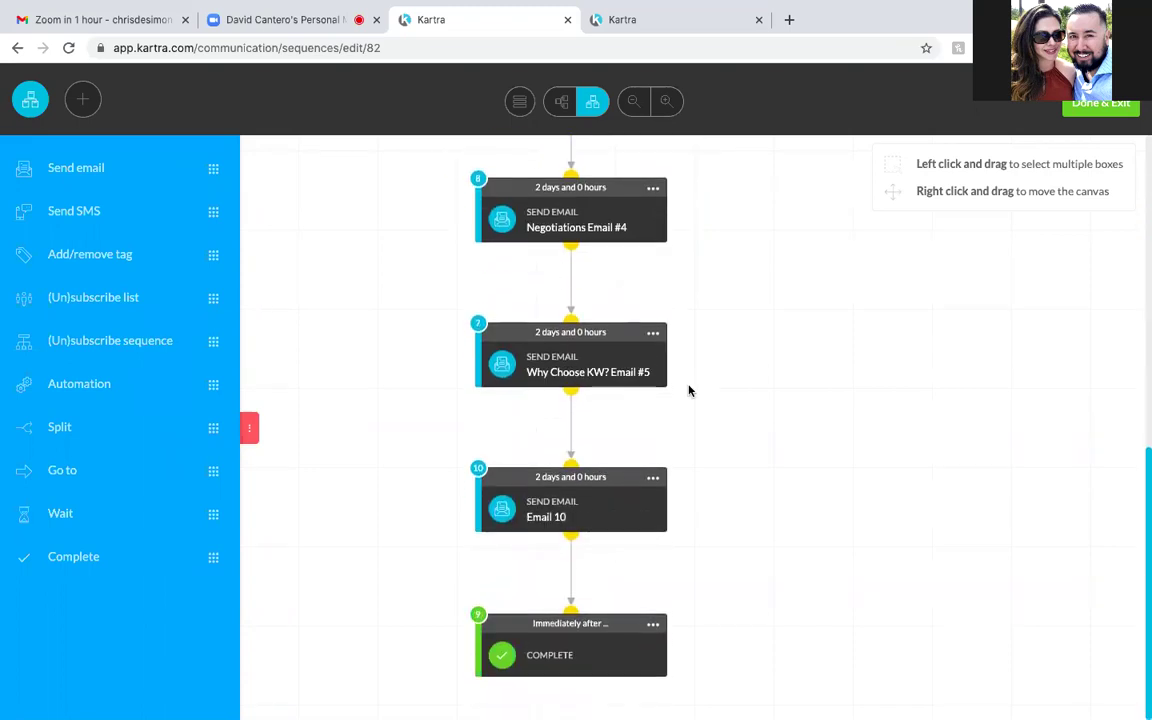
{"action": "scroll", "coordinate": [689, 391], "scroll_direction": "up", "scroll_amount": 1}
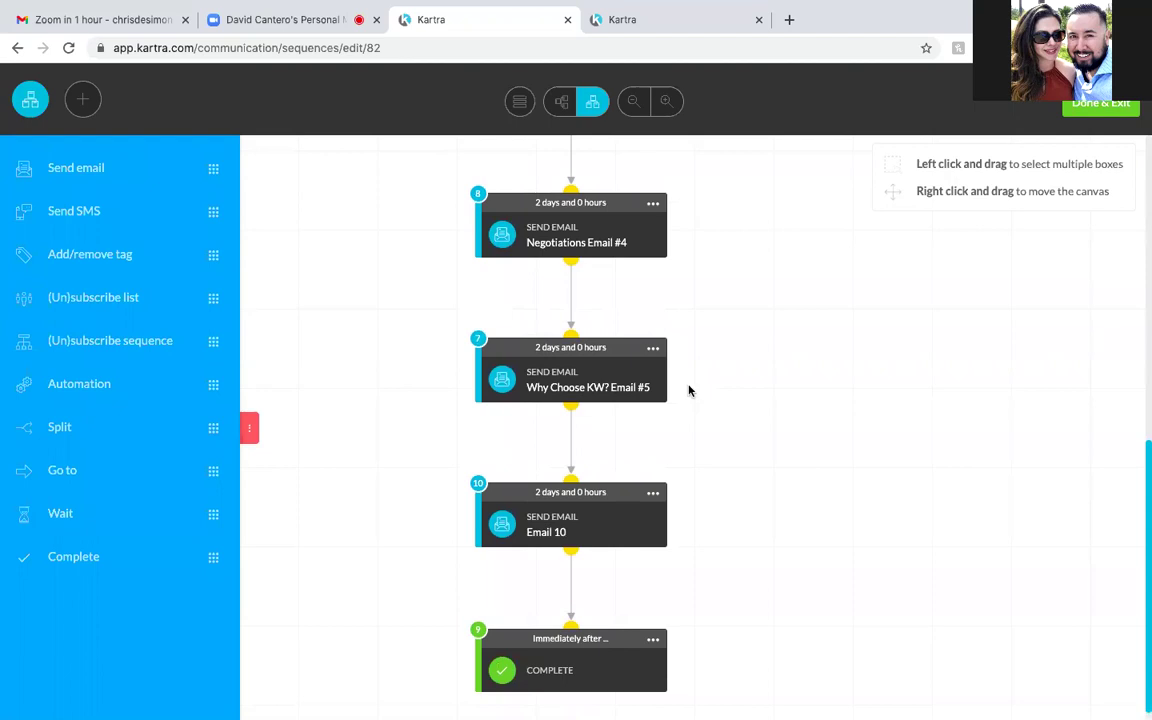
{"action": "scroll", "coordinate": [689, 391], "scroll_direction": "up", "scroll_amount": 1}
{"action": "scroll", "coordinate": [689, 391], "scroll_direction": "up", "scroll_amount": 1}
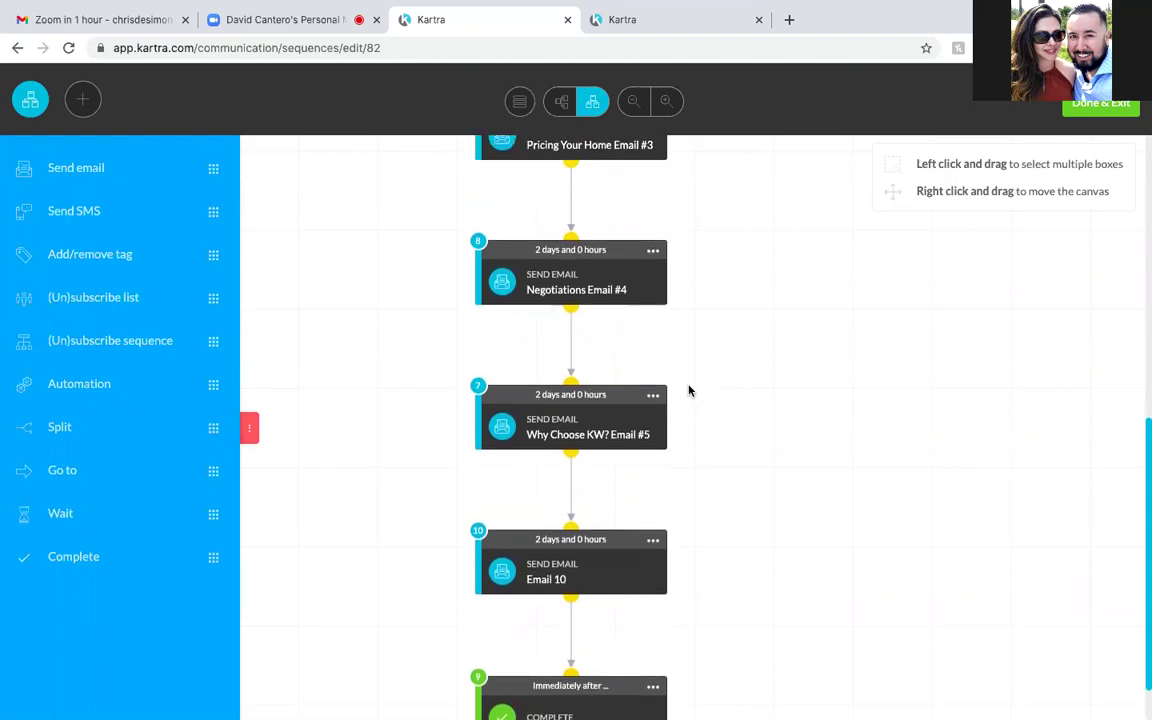
{"action": "scroll", "coordinate": [689, 391], "scroll_direction": "up", "scroll_amount": 10}
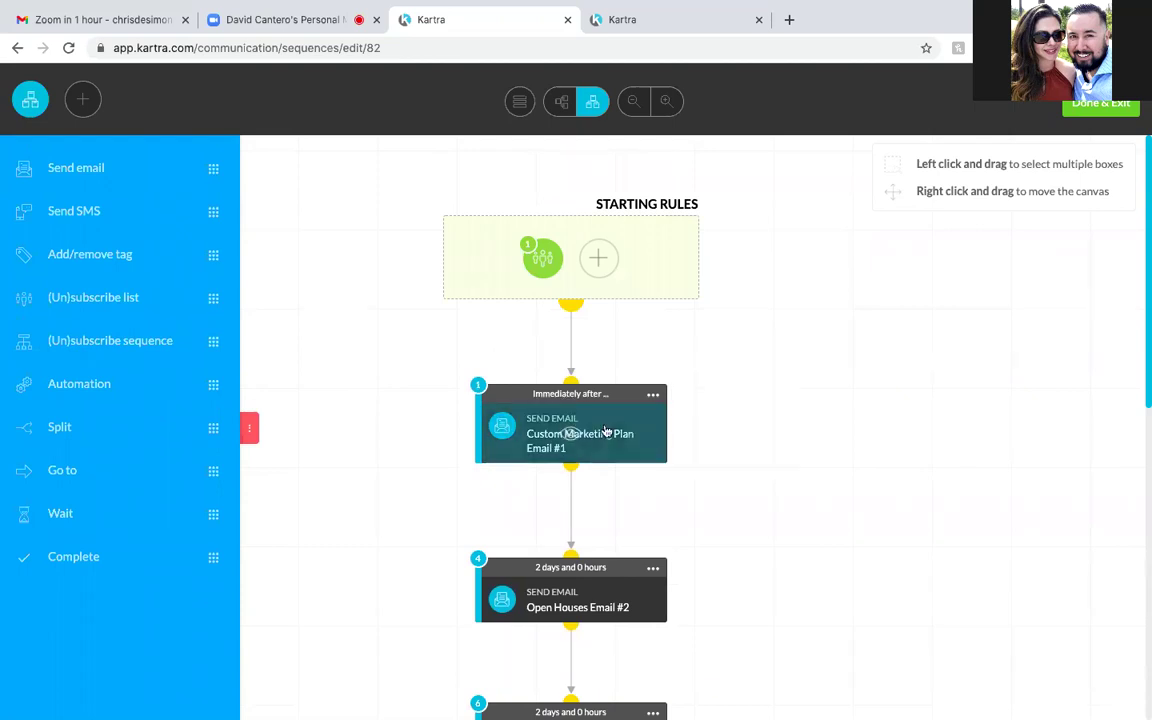
Rename the broadcast of the sequence's first email step to "Download Your Free Seller's Guide"
{"action": "mouse_move", "coordinate": [652, 394]}
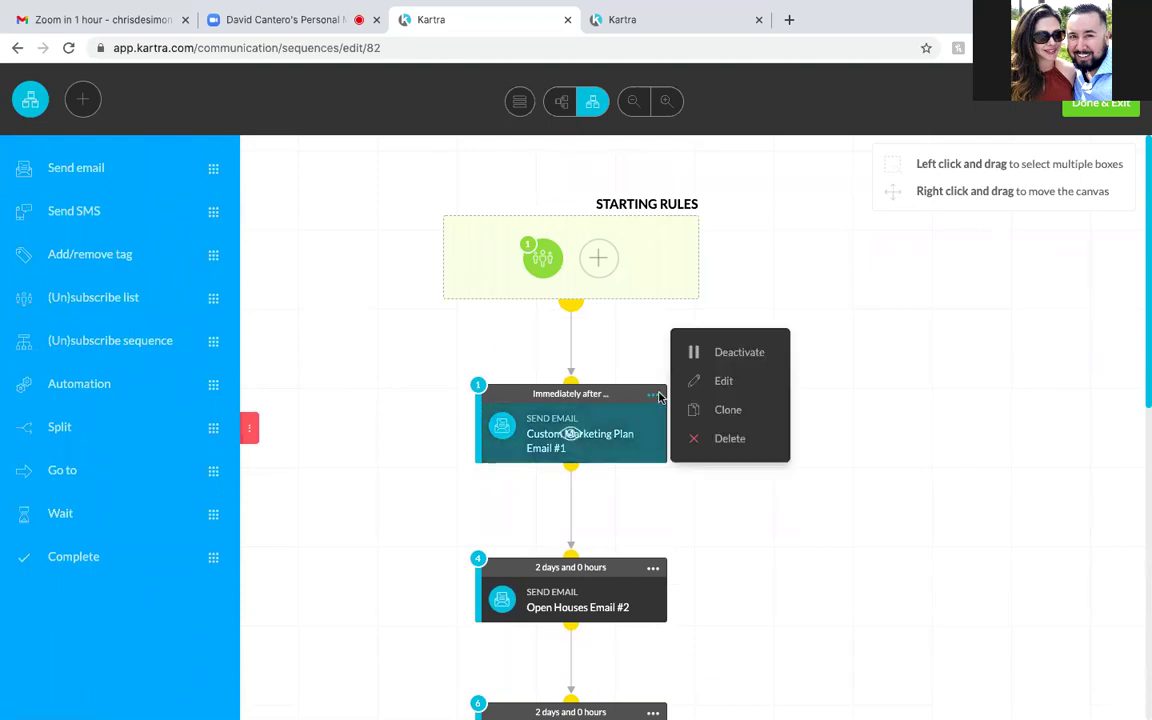
{"action": "left_click", "coordinate": [724, 383]}
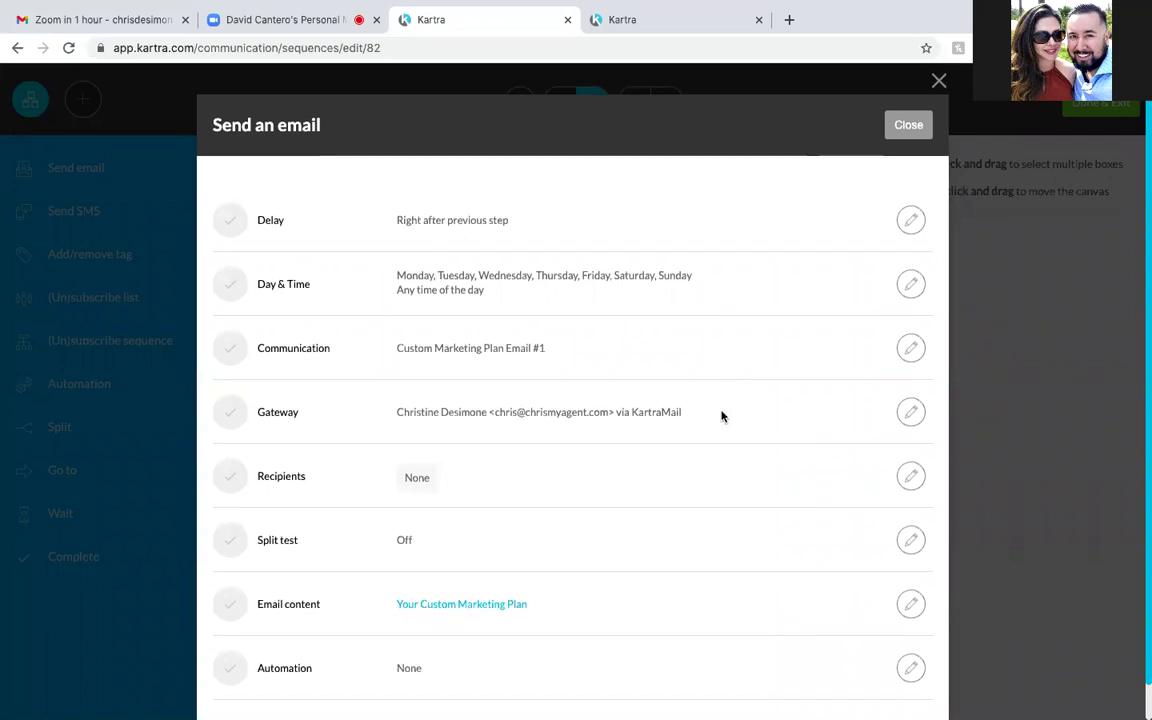
{"action": "scroll", "coordinate": [722, 416], "scroll_direction": "down", "scroll_amount": 1}
{"action": "scroll", "coordinate": [722, 416], "scroll_direction": "down", "scroll_amount": 1}
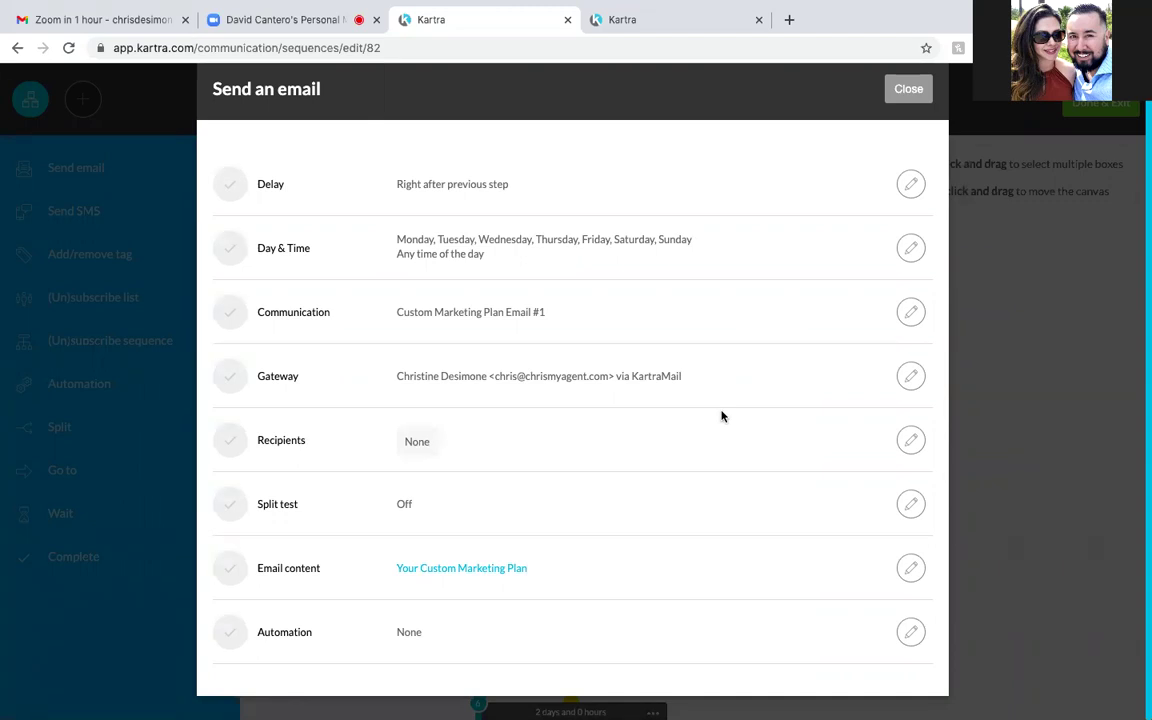
{"action": "left_click", "coordinate": [910, 313]}
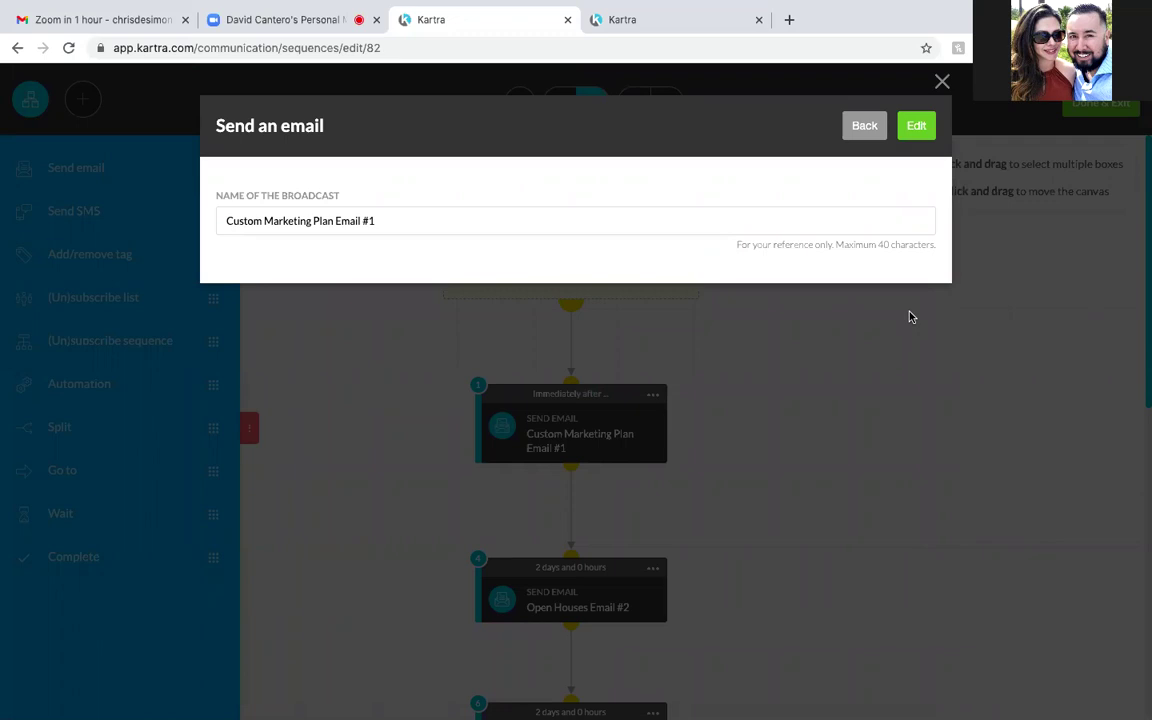
{"action": "left_click", "coordinate": [386, 225]}
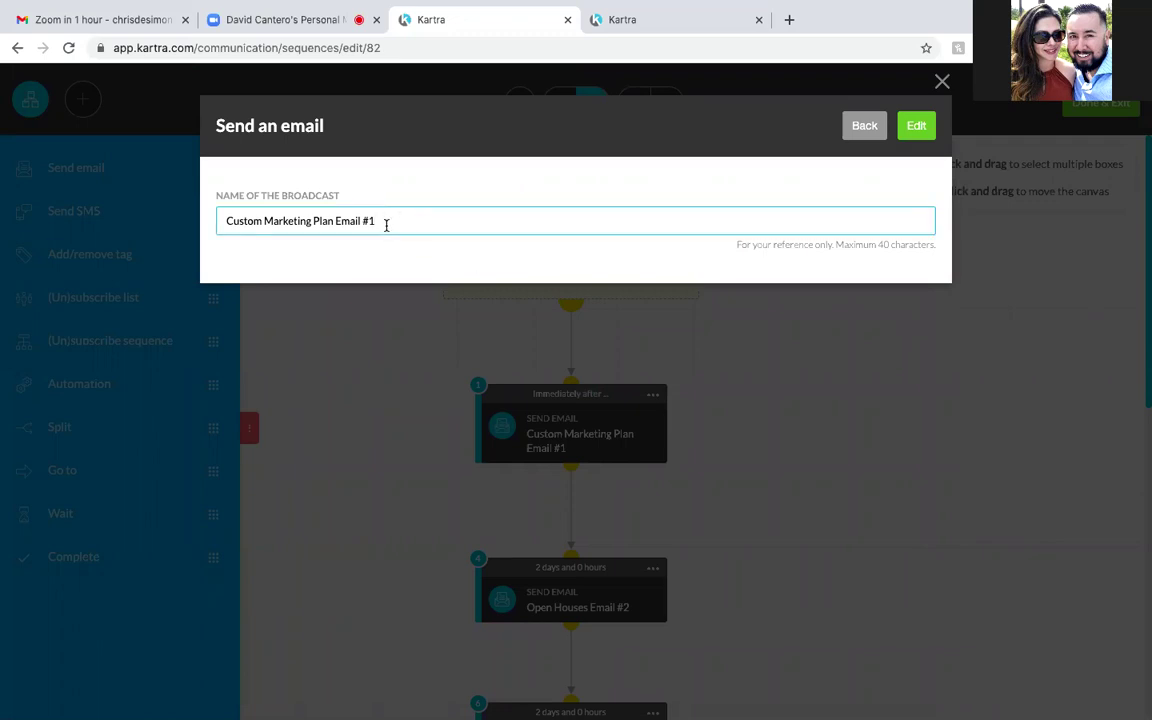
{"action": "left_click", "coordinate": [785, 367]}
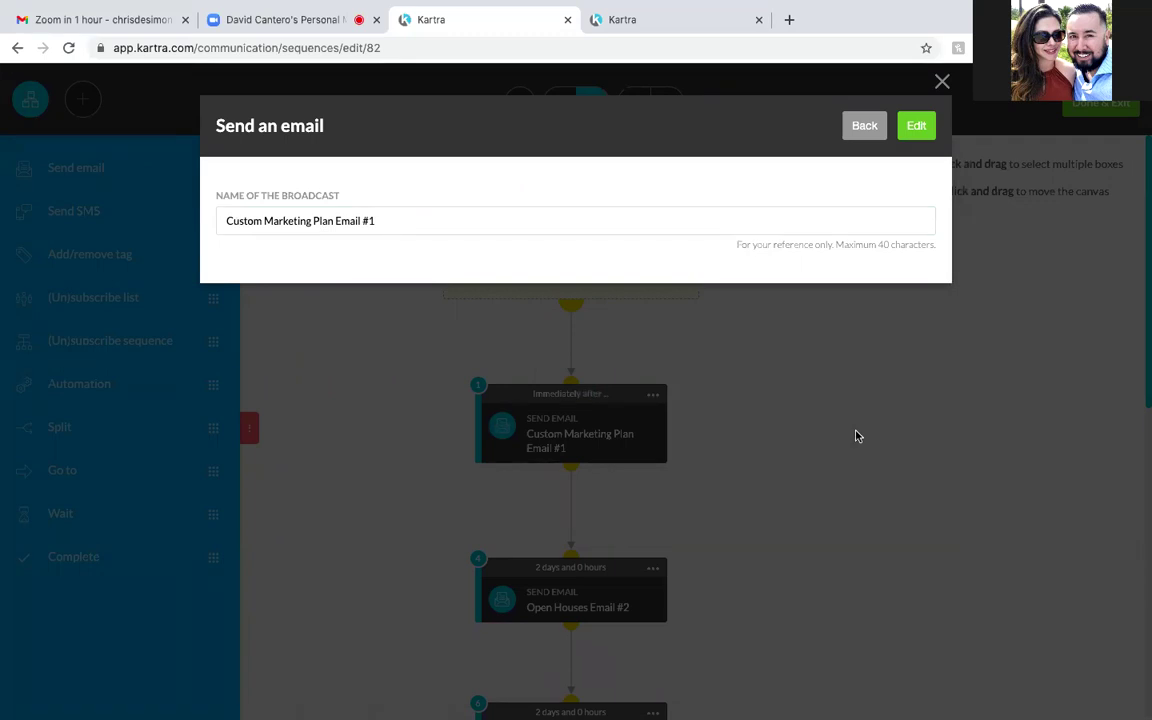
{"action": "left_click", "coordinate": [380, 221]}
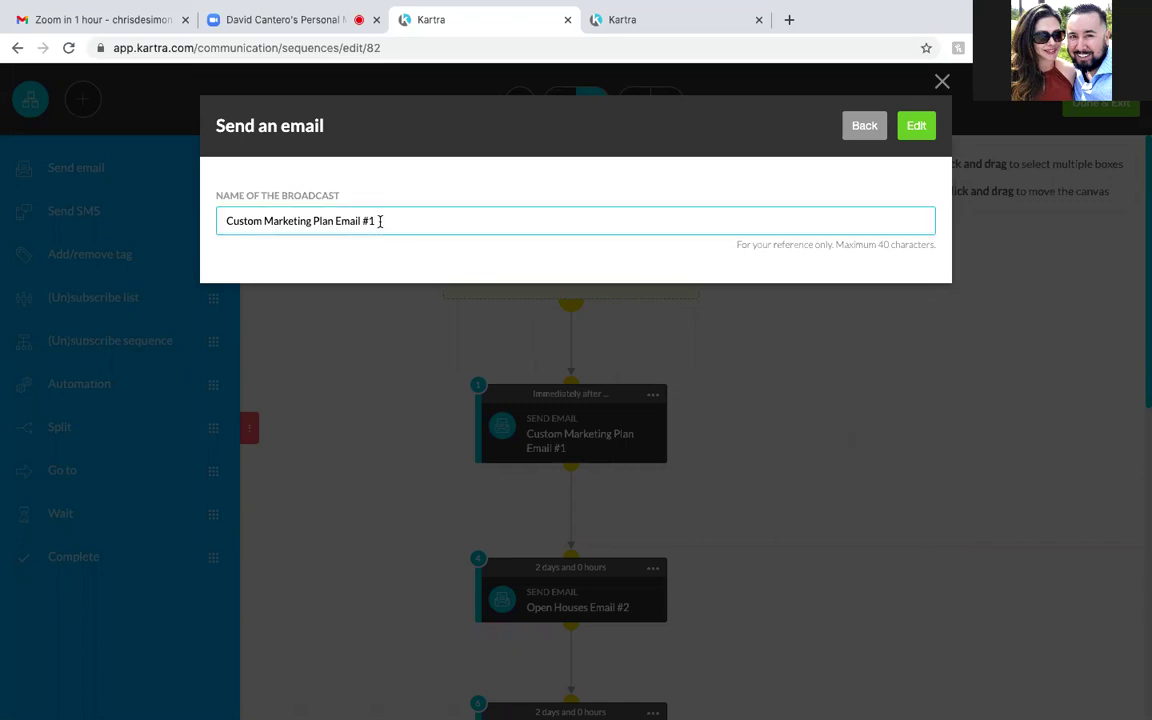
{"action": "key", "text": "BackSpace"}
{"action": "key", "text": "BackSpace"}
{"action": "key", "text": "BackSpace"}
{"action": "key", "text": "BackSpace"}
{"action": "key", "text": "BackSpace"}
{"action": "key", "text": "BackSpace"}
{"action": "key", "text": "BackSpace"}
{"action": "key", "text": "BackSpace"}
{"action": "key", "text": "BackSpace"}
{"action": "key", "text": "BackSpace"}
{"action": "key", "text": "BackSpace"}
{"action": "key", "text": "BackSpace"}
{"action": "key", "text": "BackSpace"}
{"action": "key", "text": "BackSpace"}
{"action": "key", "text": "BackSpace"}
{"action": "key", "text": "BackSpace"}
{"action": "key", "text": "BackSpace"}
{"action": "key", "text": "BackSpace"}
{"action": "key", "text": "BackSpace"}
{"action": "key", "text": "BackSpace"}
{"action": "key", "text": "BackSpace"}
{"action": "key", "text": "BackSpace"}
{"action": "key", "text": "BackSpace"}
{"action": "key", "text": "BackSpace"}
{"action": "key", "text": "BackSpace"}
{"action": "key", "text": "BackSpace"}
{"action": "key", "text": "BackSpace"}
{"action": "key", "text": "BackSpace"}
{"action": "key", "text": "BackSpace"}
{"action": "key", "text": "BackSpace"}
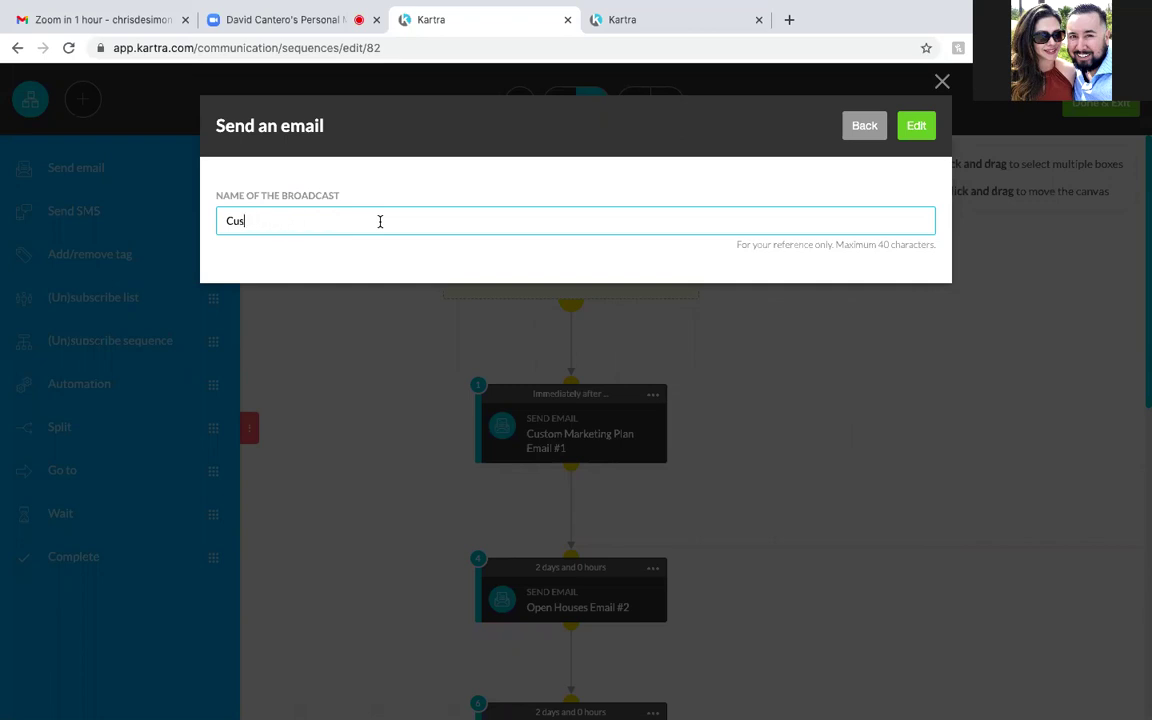
{"action": "type", "text": "Download Your Free Seller's Guide"}
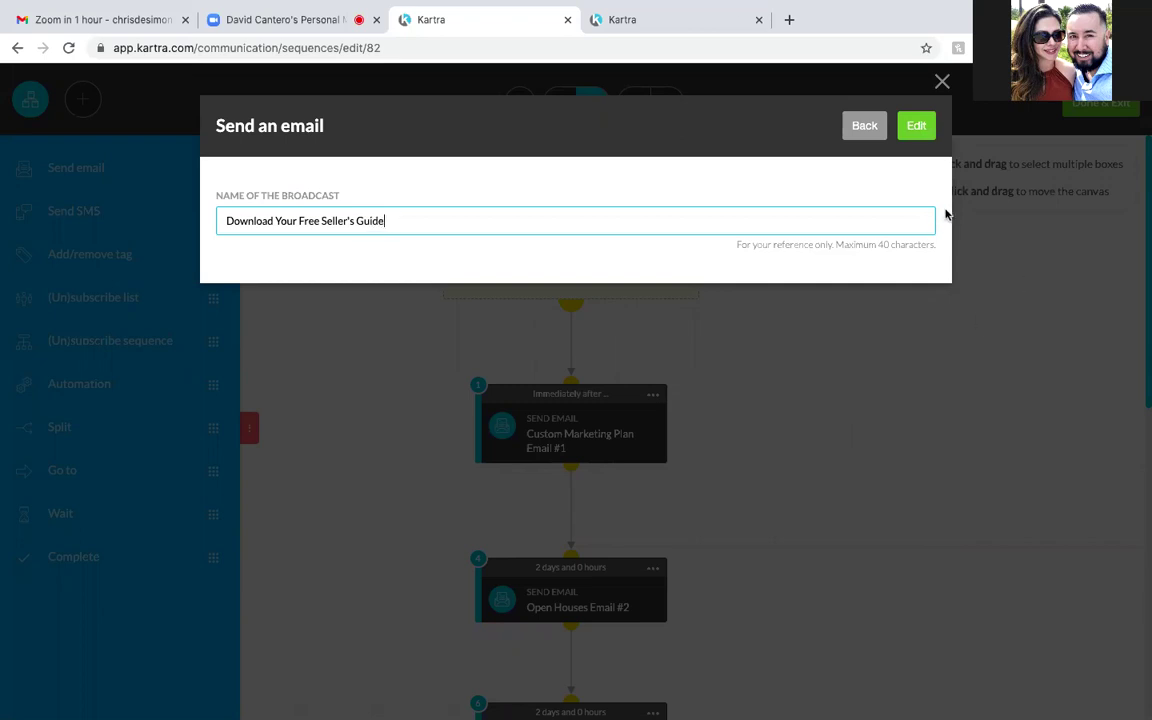
{"action": "left_click", "coordinate": [921, 126]}
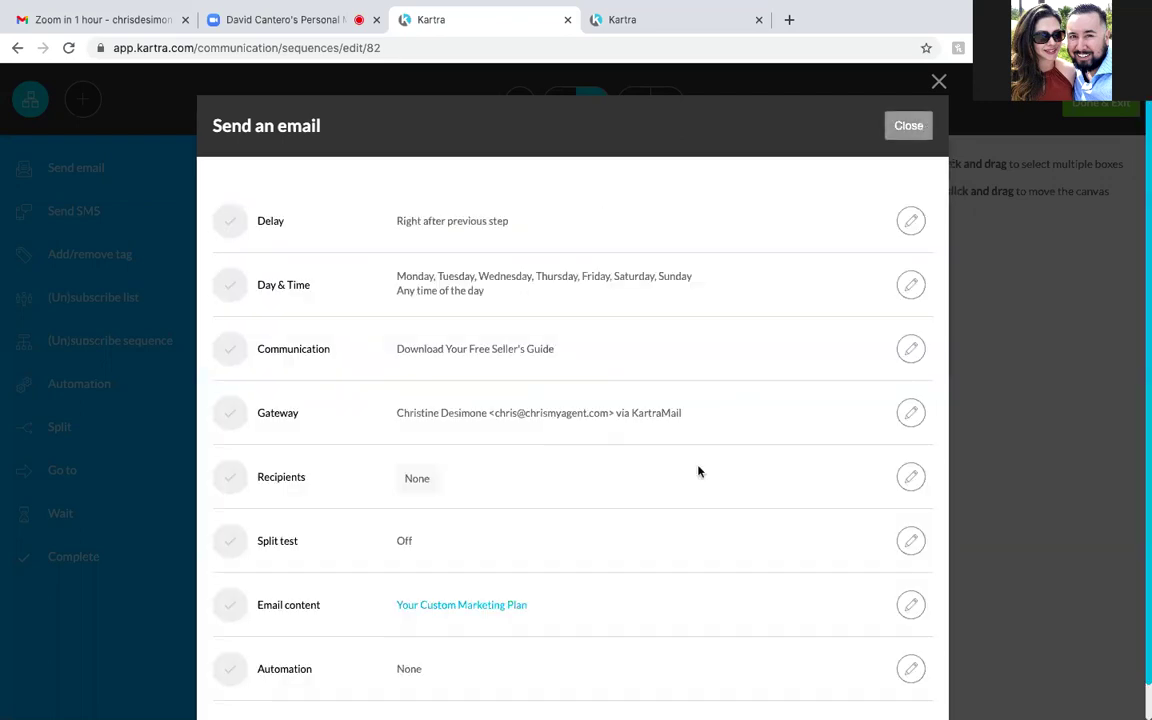
Open the first email's content for editing and shorten the small line above "Seller's Guide Tips" to "Your Custom Mar"
{"action": "scroll", "coordinate": [698, 471], "scroll_direction": "down", "scroll_amount": 1}
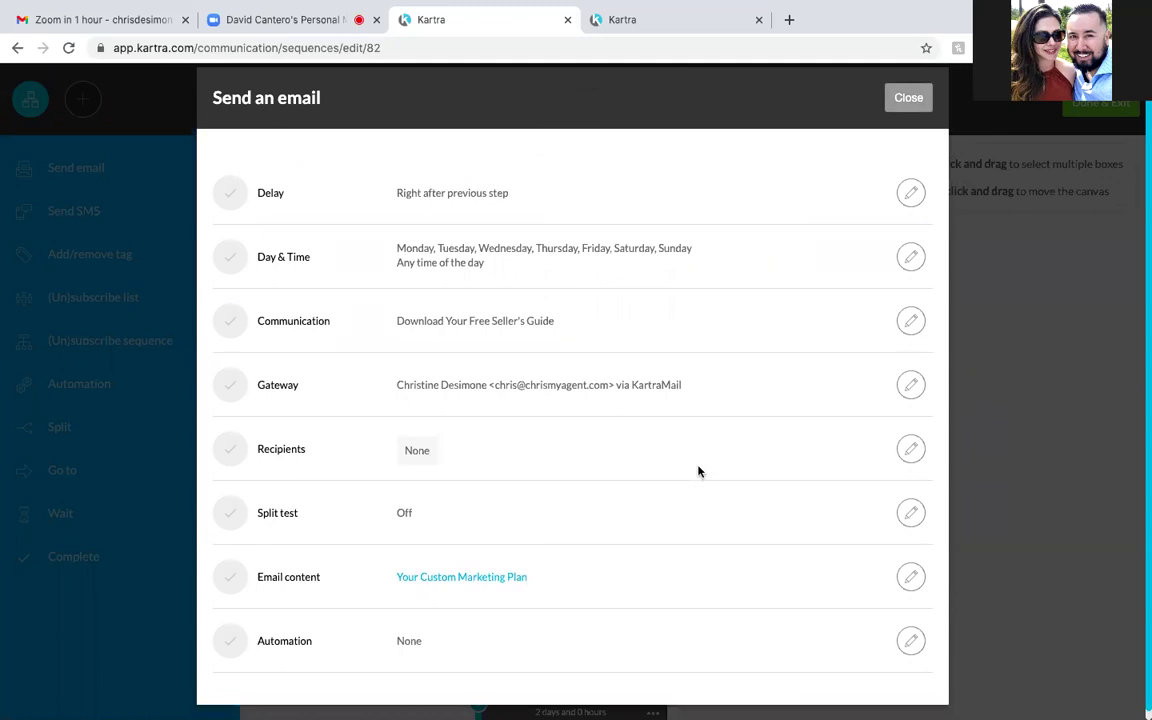
{"action": "scroll", "coordinate": [698, 471], "scroll_direction": "down", "scroll_amount": 1}
{"action": "scroll", "coordinate": [698, 471], "scroll_direction": "down", "scroll_amount": 1}
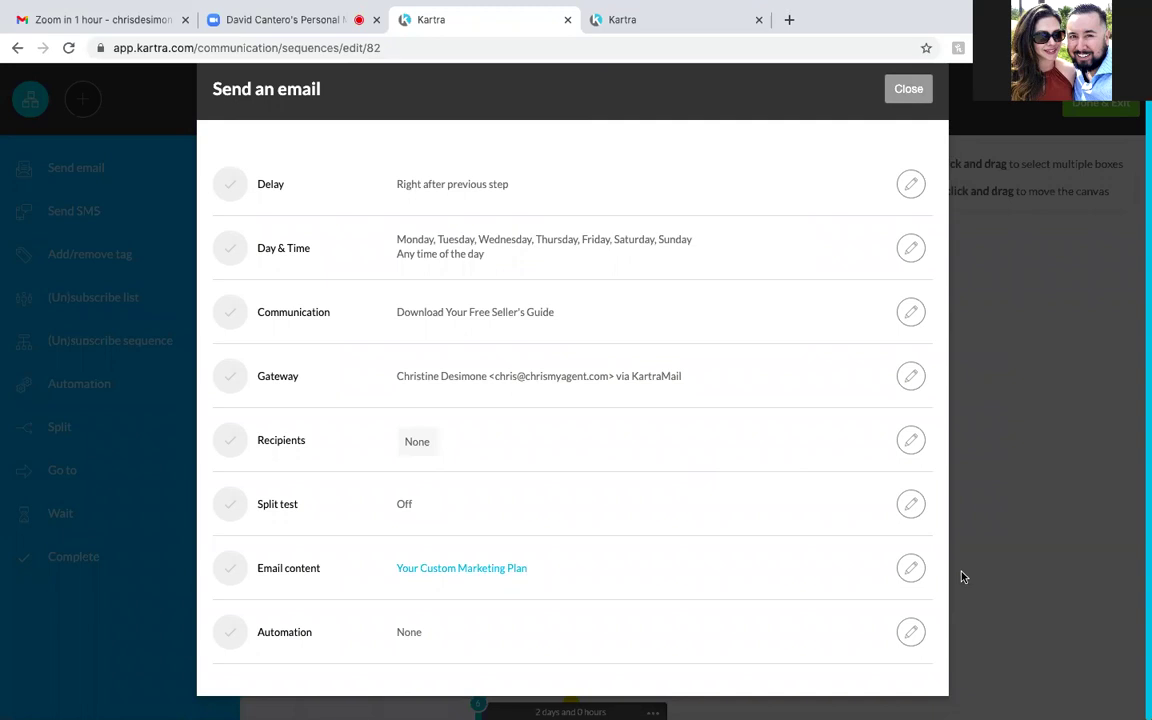
{"action": "left_click", "coordinate": [911, 570]}
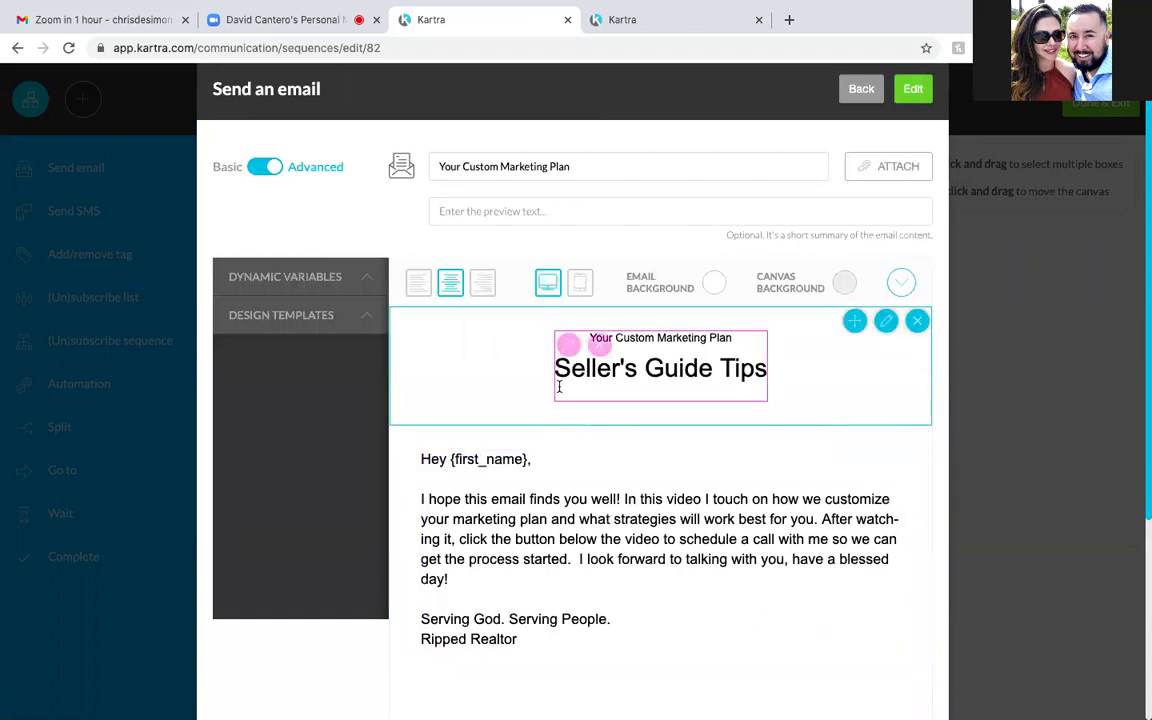
{"action": "left_click", "coordinate": [726, 335]}
{"action": "key", "text": "BackSpace"}
{"action": "key", "text": "BackSpace"}
{"action": "key", "text": "BackSpace"}
{"action": "key", "text": "BackSpace"}
{"action": "key", "text": "BackSpace"}
{"action": "key", "text": "BackSpace"}
{"action": "key", "text": "BackSpace"}
{"action": "key", "text": "BackSpace"}
{"action": "key", "text": "BackSpace"}
{"action": "key", "text": "BackSpace"}
{"action": "key", "text": "BackSpace"}
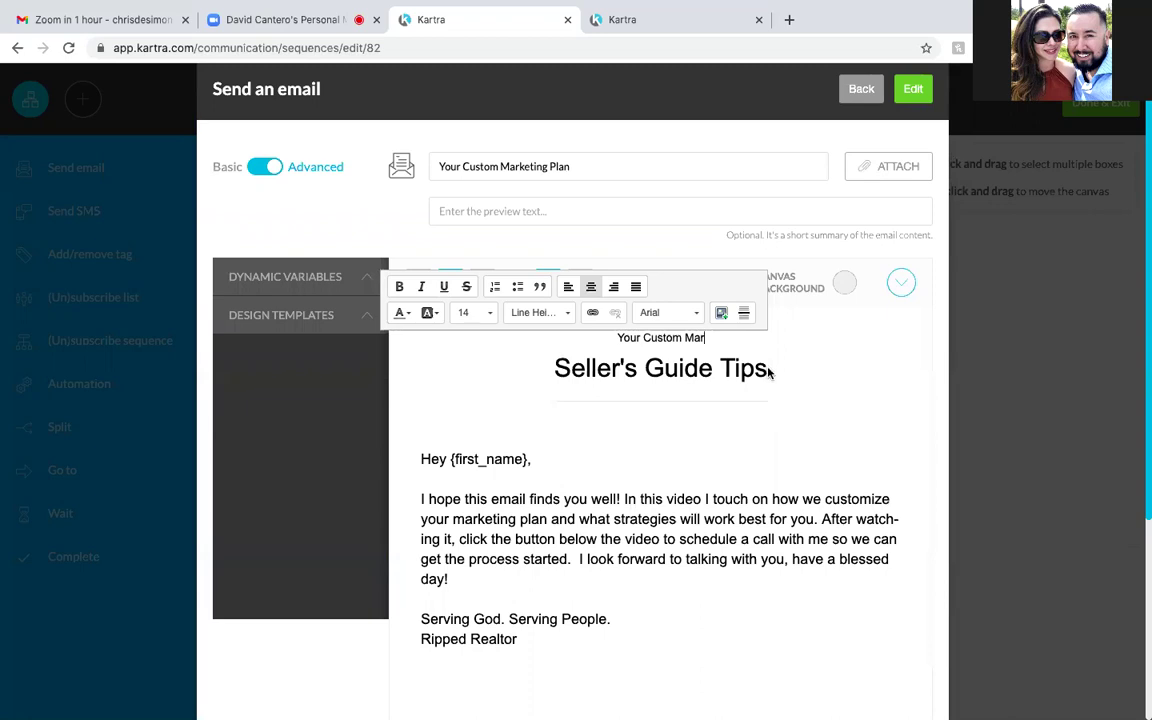
Set the email's subject line to "Download Your Free Seller's Guide", save the content and close the email's settings
{"action": "left_click", "coordinate": [577, 169]}
{"action": "key", "text": "BackSpace"}
{"action": "key", "text": "BackSpace"}
{"action": "key", "text": "BackSpace"}
{"action": "key", "text": "BackSpace"}
{"action": "key", "text": "BackSpace"}
{"action": "key", "text": "BackSpace"}
{"action": "key", "text": "BackSpace"}
{"action": "key", "text": "BackSpace"}
{"action": "key", "text": "BackSpace"}
{"action": "key", "text": "BackSpace"}
{"action": "key", "text": "BackSpace"}
{"action": "key", "text": "BackSpace"}
{"action": "key", "text": "BackSpace"}
{"action": "key", "text": "BackSpace"}
{"action": "key", "text": "BackSpace"}
{"action": "key", "text": "BackSpace"}
{"action": "key", "text": "BackSpace"}
{"action": "key", "text": "BackSpace"}
{"action": "key", "text": "BackSpace"}
{"action": "key", "text": "BackSpace"}
{"action": "key", "text": "BackSpace"}
{"action": "key", "text": "BackSpace"}
{"action": "key", "text": "BackSpace"}
{"action": "key", "text": "BackSpace"}
{"action": "key", "text": "BackSpace"}
{"action": "key", "text": "BackSpace"}
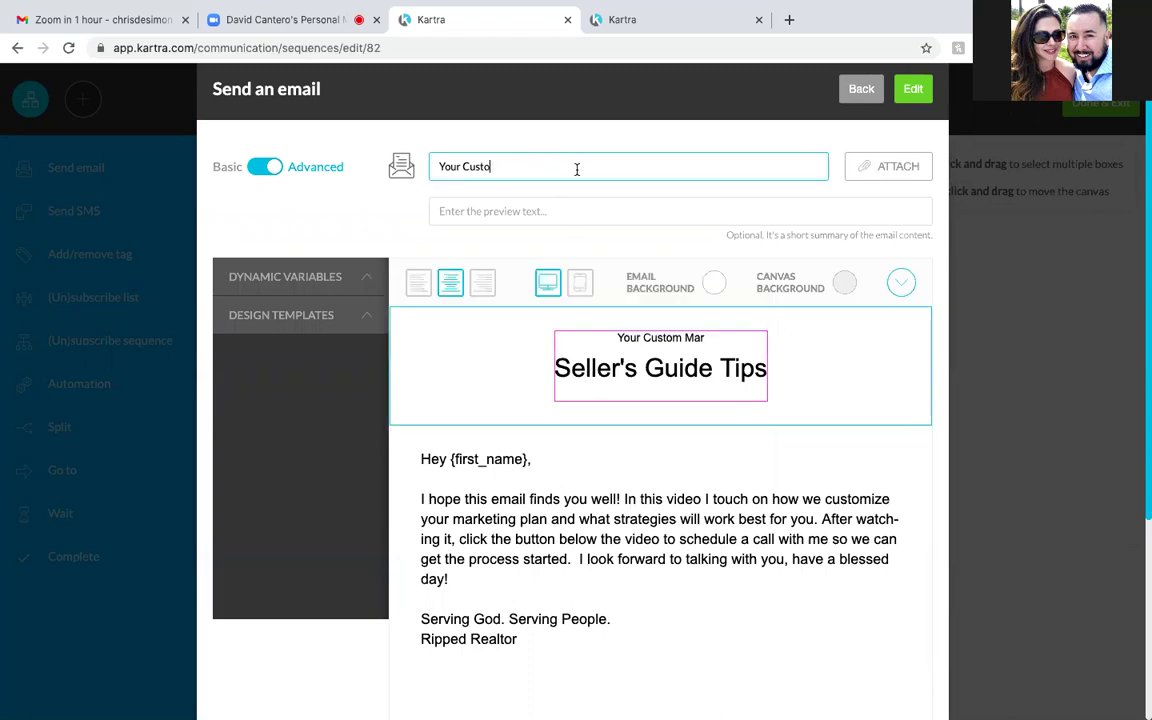
{"action": "type", "text": "Down"}
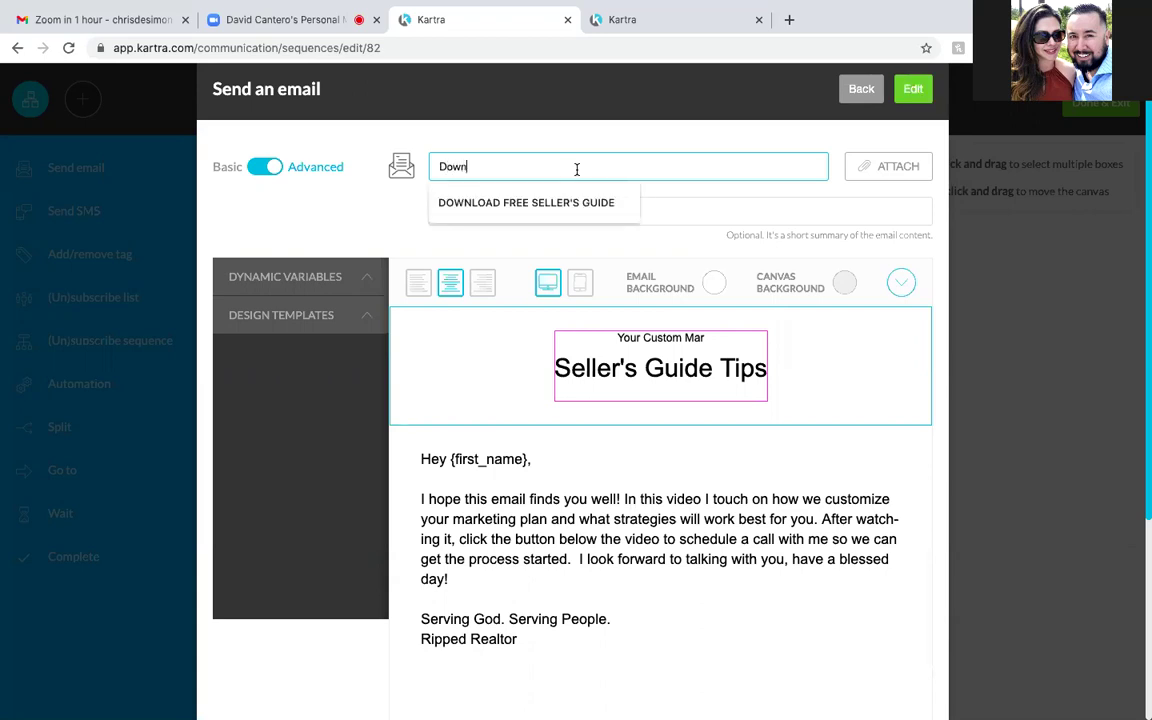
{"action": "type", "text": "load Your "}
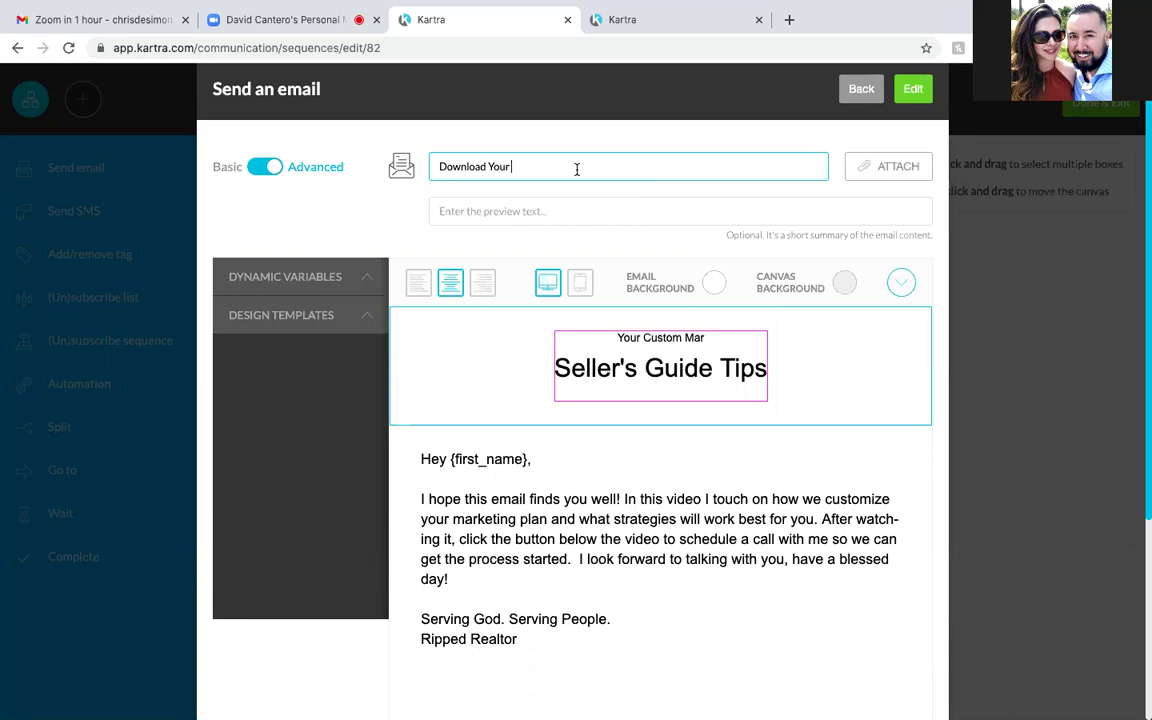
{"action": "type", "text": "Free Seller's Guide"}
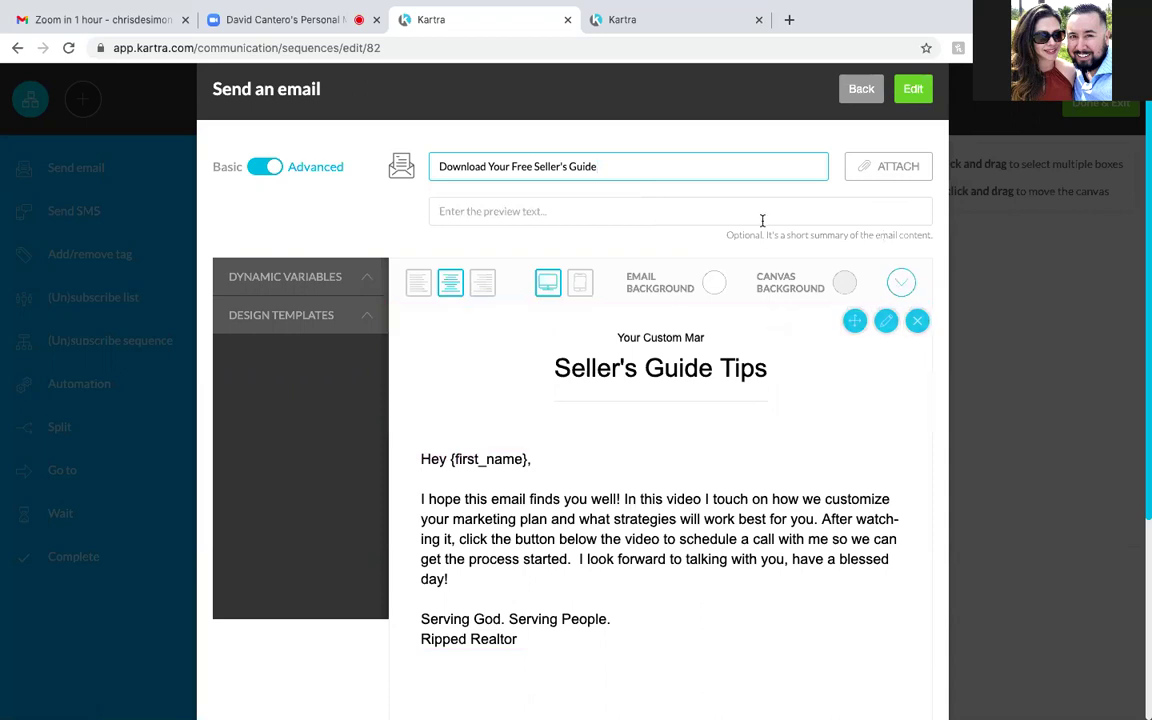
{"action": "left_click", "coordinate": [913, 92]}
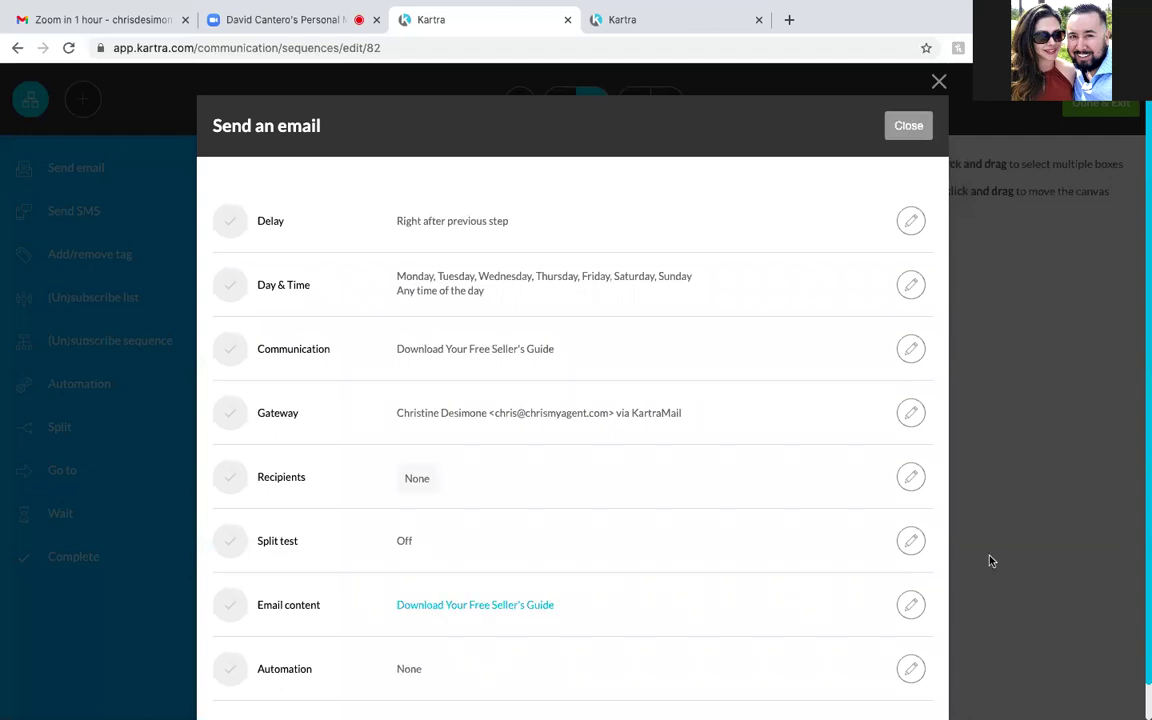
{"action": "left_click", "coordinate": [939, 83]}
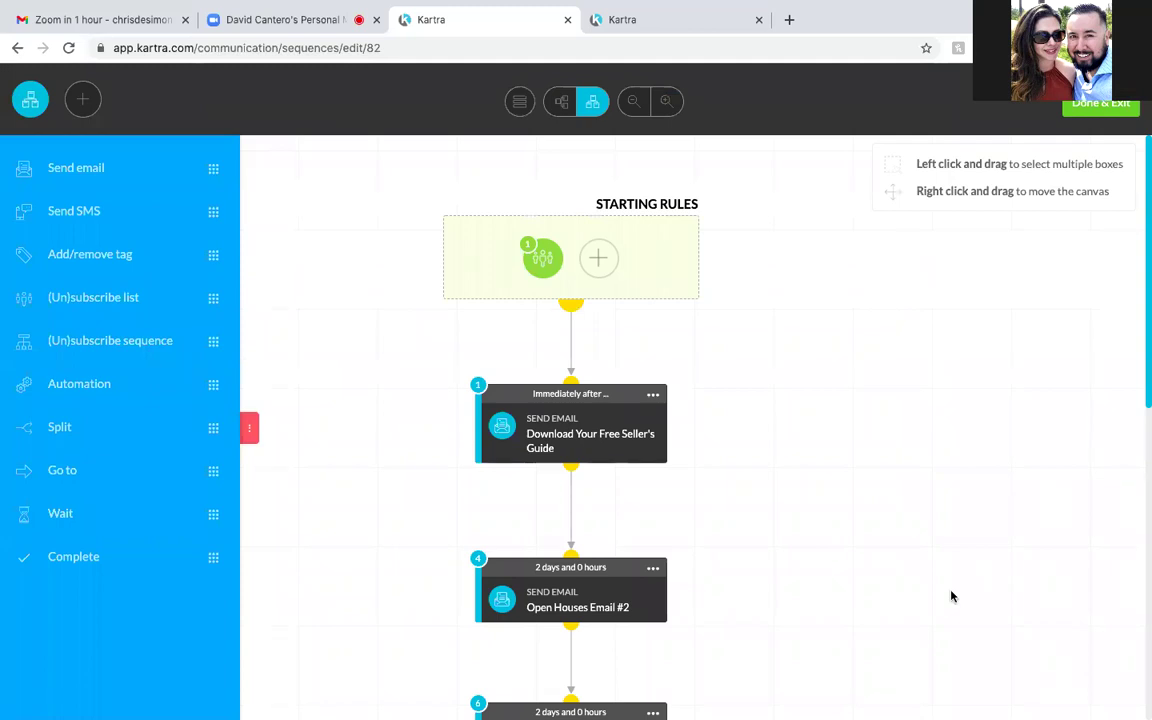
{"action": "scroll", "coordinate": [951, 597], "scroll_direction": "down", "scroll_amount": 2}
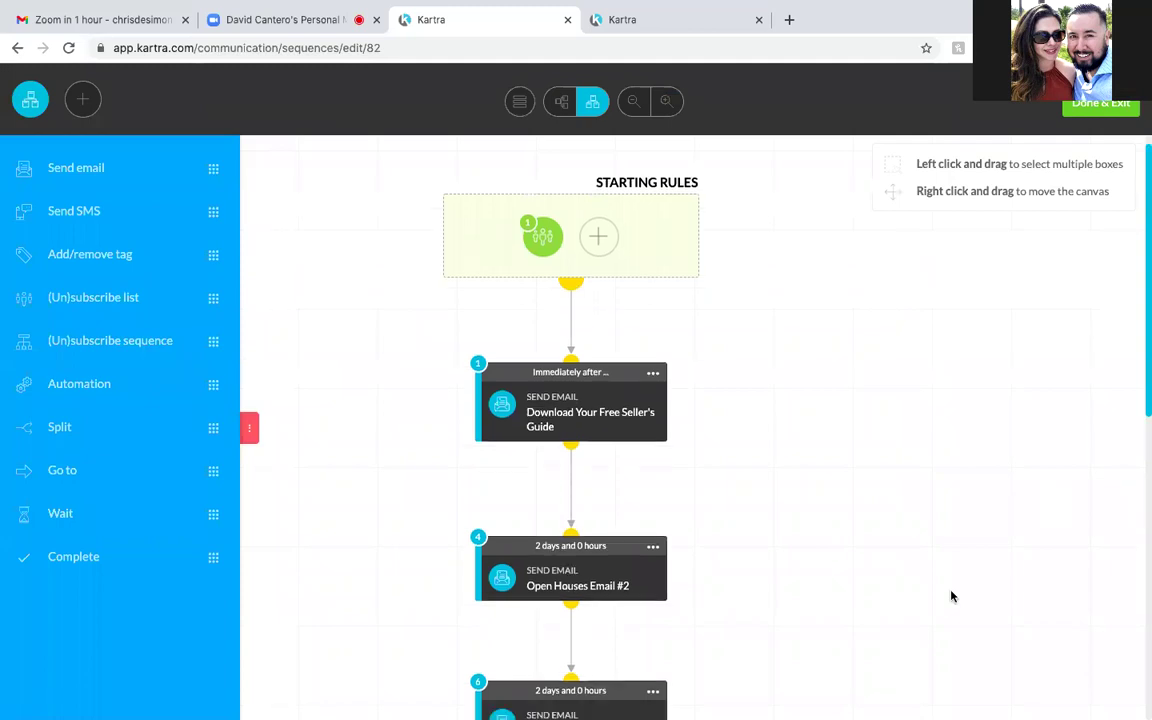
{"action": "scroll", "coordinate": [951, 597], "scroll_direction": "down", "scroll_amount": 2}
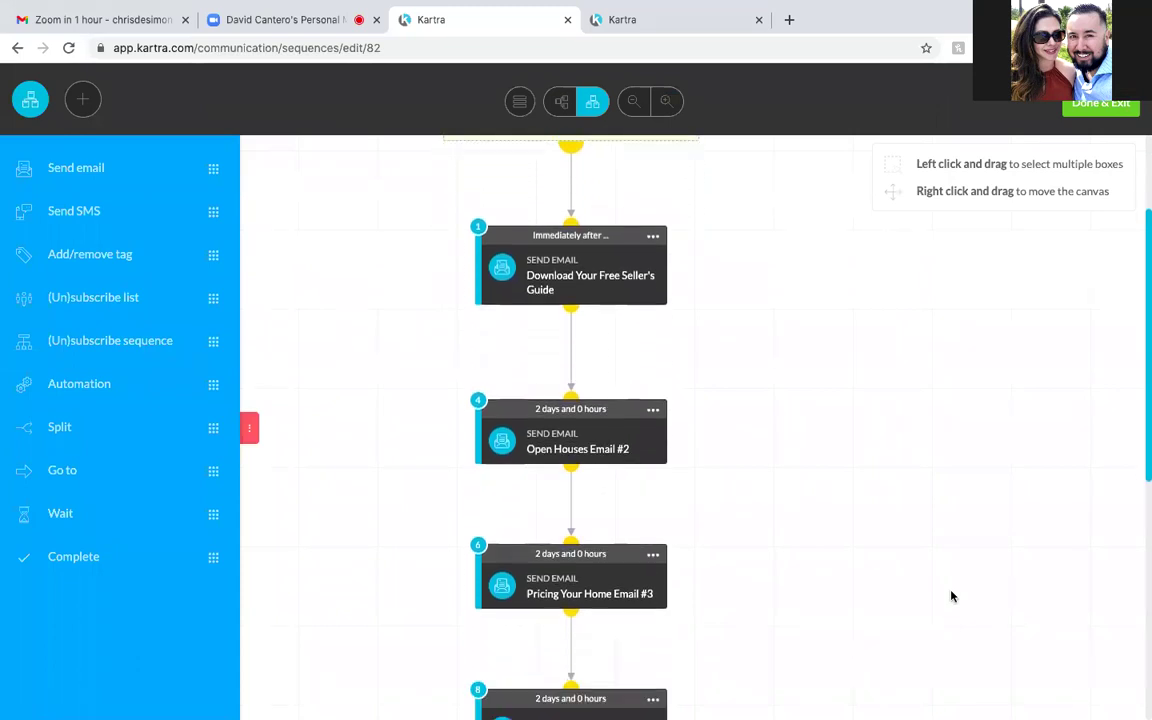
{"action": "scroll", "coordinate": [951, 597], "scroll_direction": "down", "scroll_amount": 2}
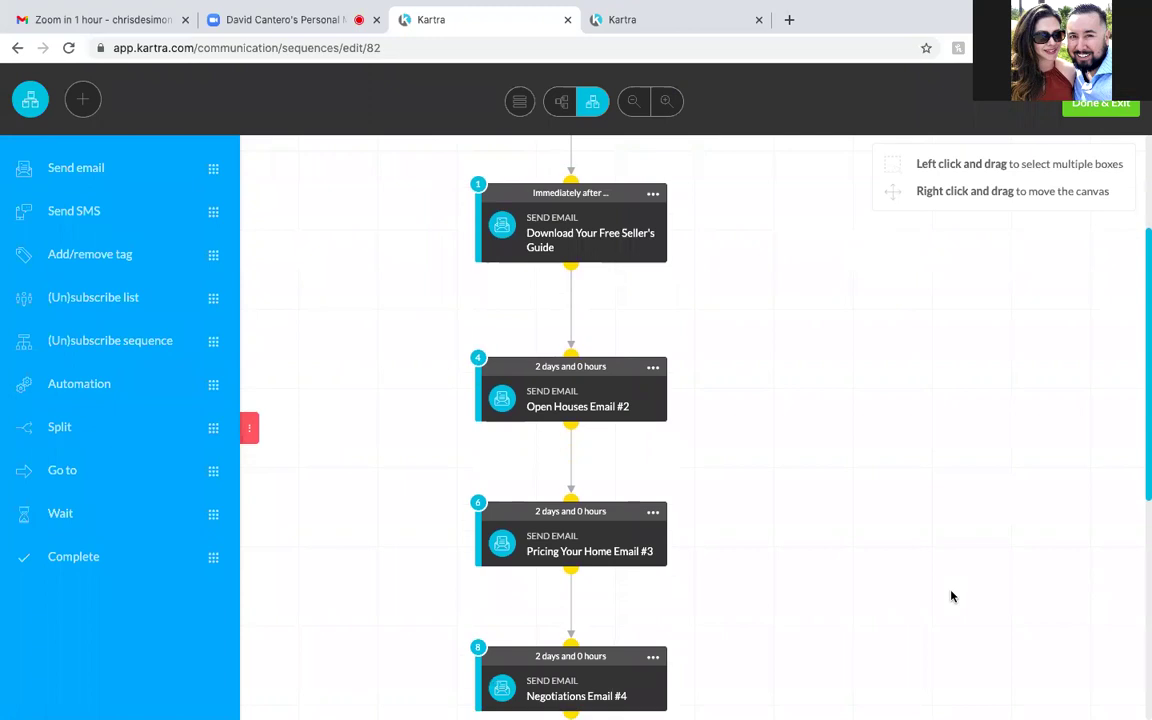
{"action": "scroll", "coordinate": [951, 597], "scroll_direction": "down", "scroll_amount": 1}
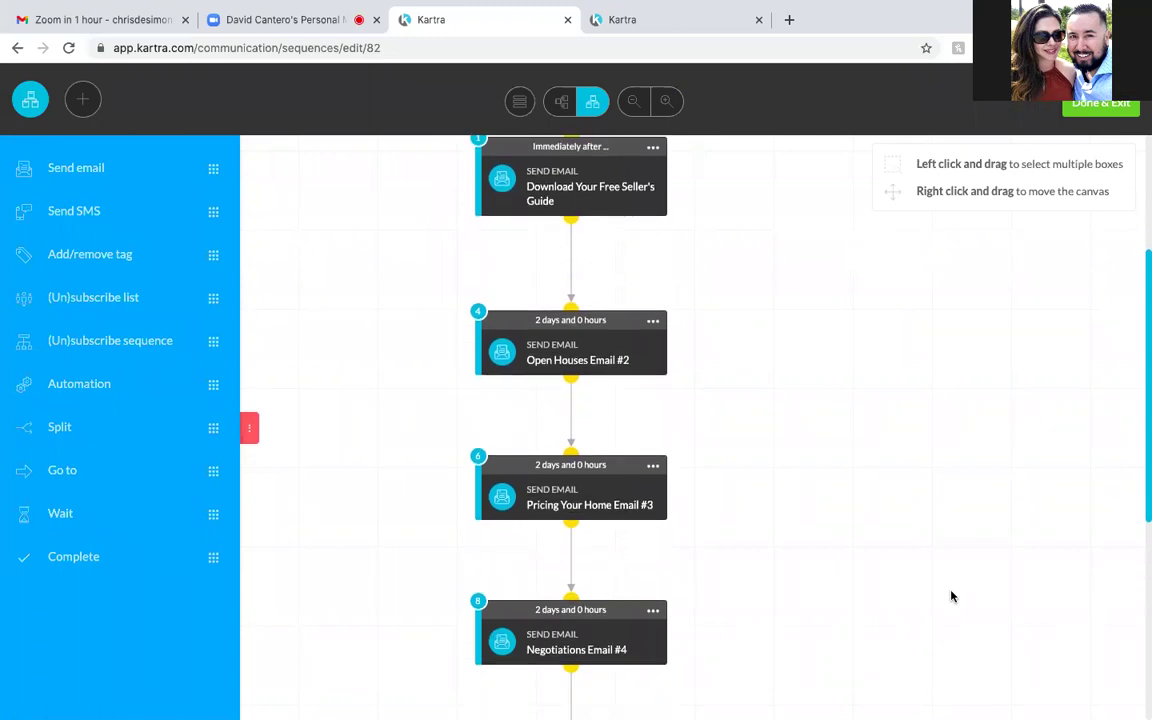
{"action": "scroll", "coordinate": [951, 597], "scroll_direction": "up", "scroll_amount": 1}
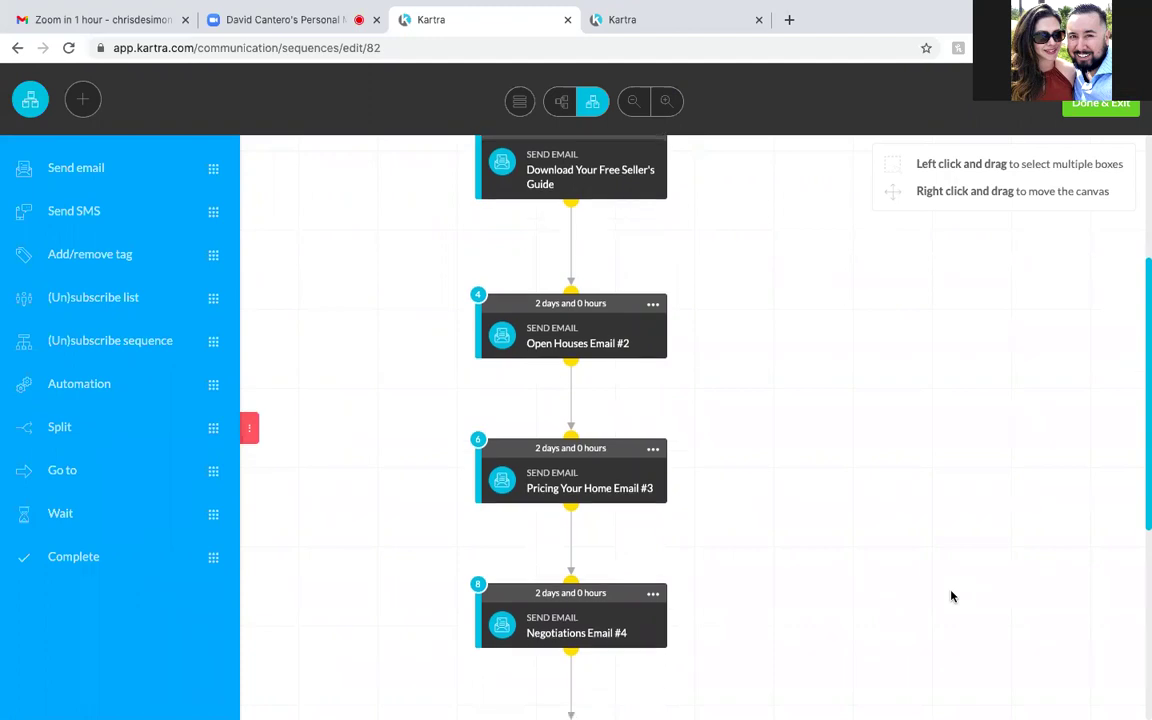
{"action": "scroll", "coordinate": [951, 597], "scroll_direction": "up", "scroll_amount": 1}
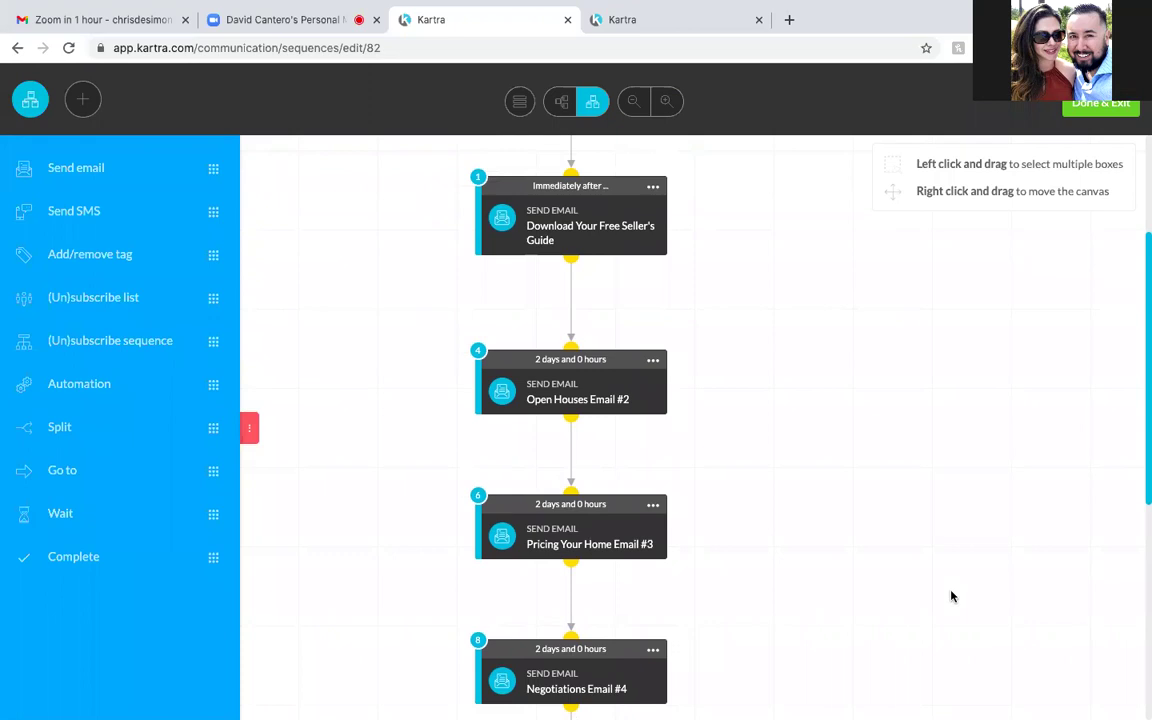
Examine the order and sending delays of the seller's guide emails in the sequence
{"action": "scroll", "coordinate": [951, 597], "scroll_direction": "down", "scroll_amount": 1}
{"action": "scroll", "coordinate": [951, 597], "scroll_direction": "up", "scroll_amount": 2}
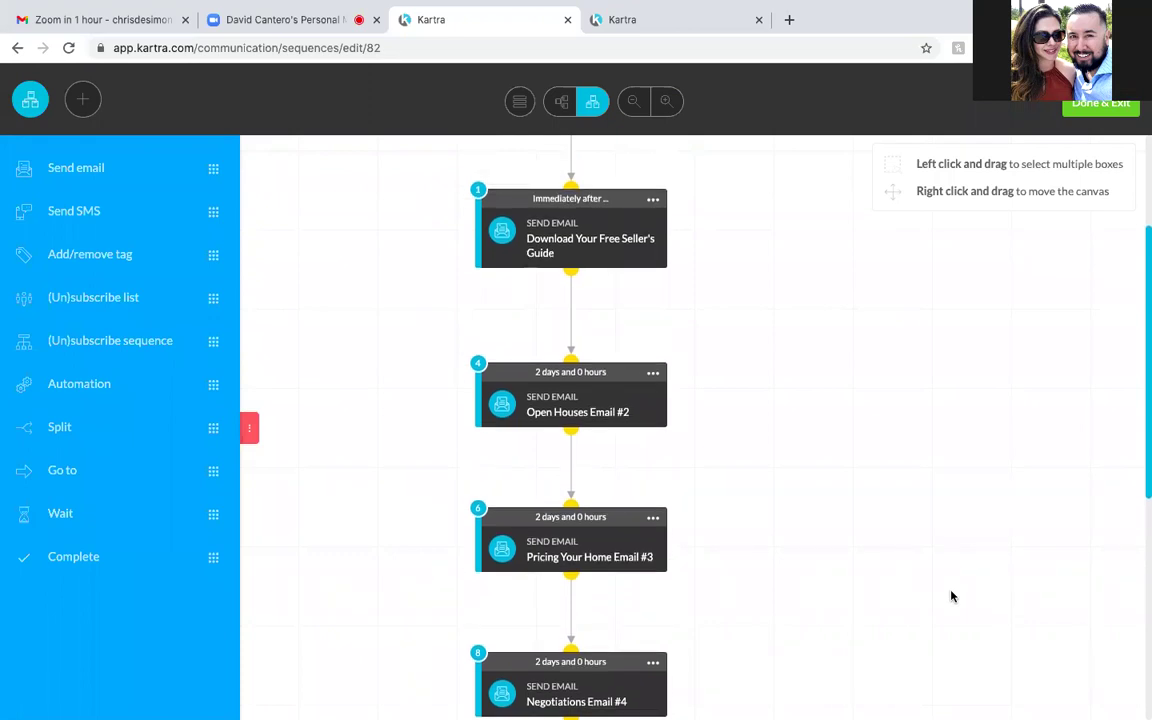
{"action": "scroll", "coordinate": [951, 597], "scroll_direction": "down", "scroll_amount": 1}
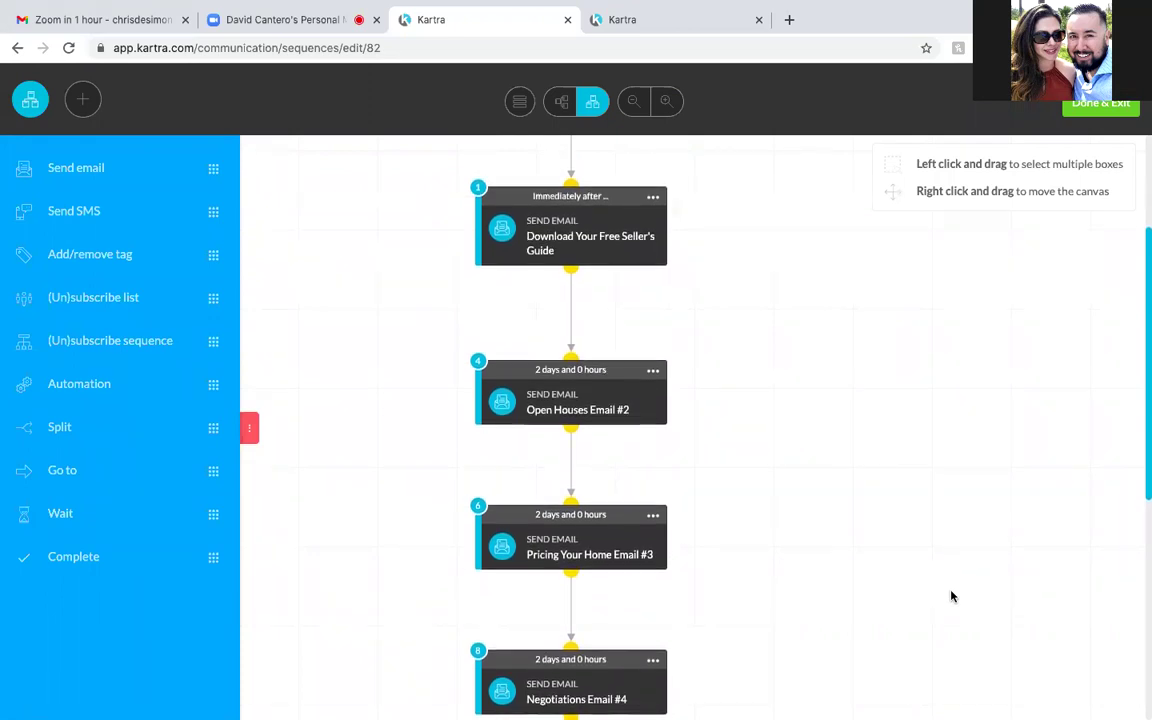
{"action": "scroll", "coordinate": [951, 597], "scroll_direction": "down", "scroll_amount": 3}
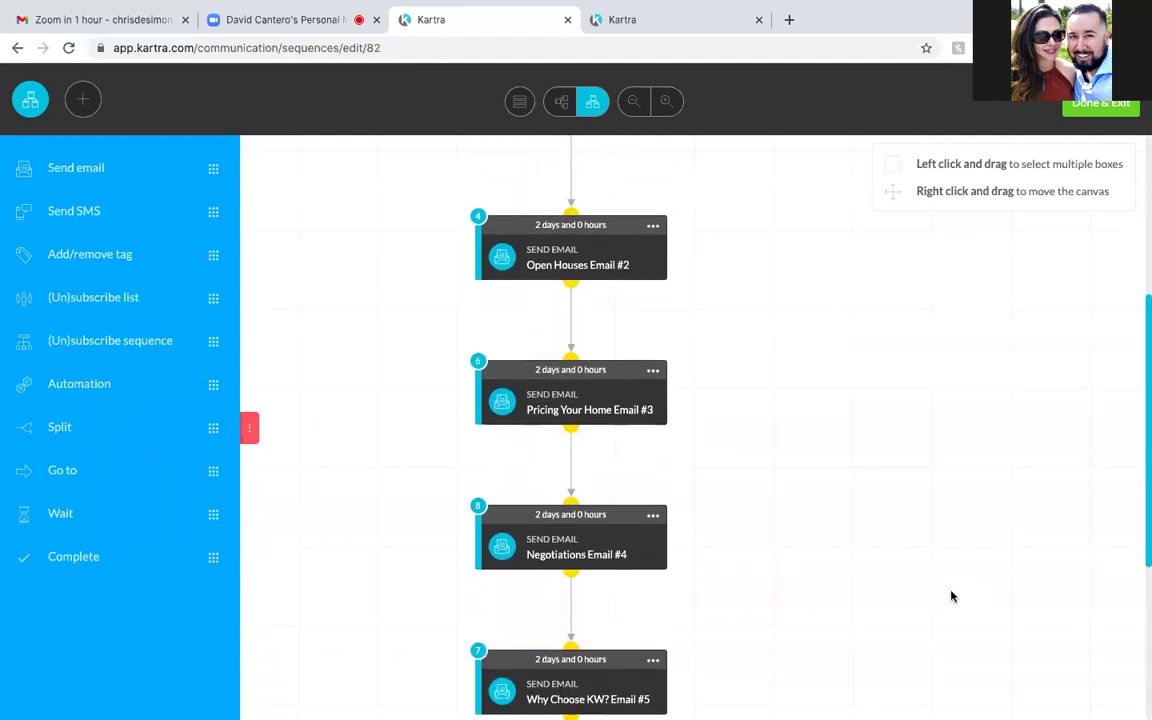
{"action": "scroll", "coordinate": [951, 597], "scroll_direction": "up", "scroll_amount": 2}
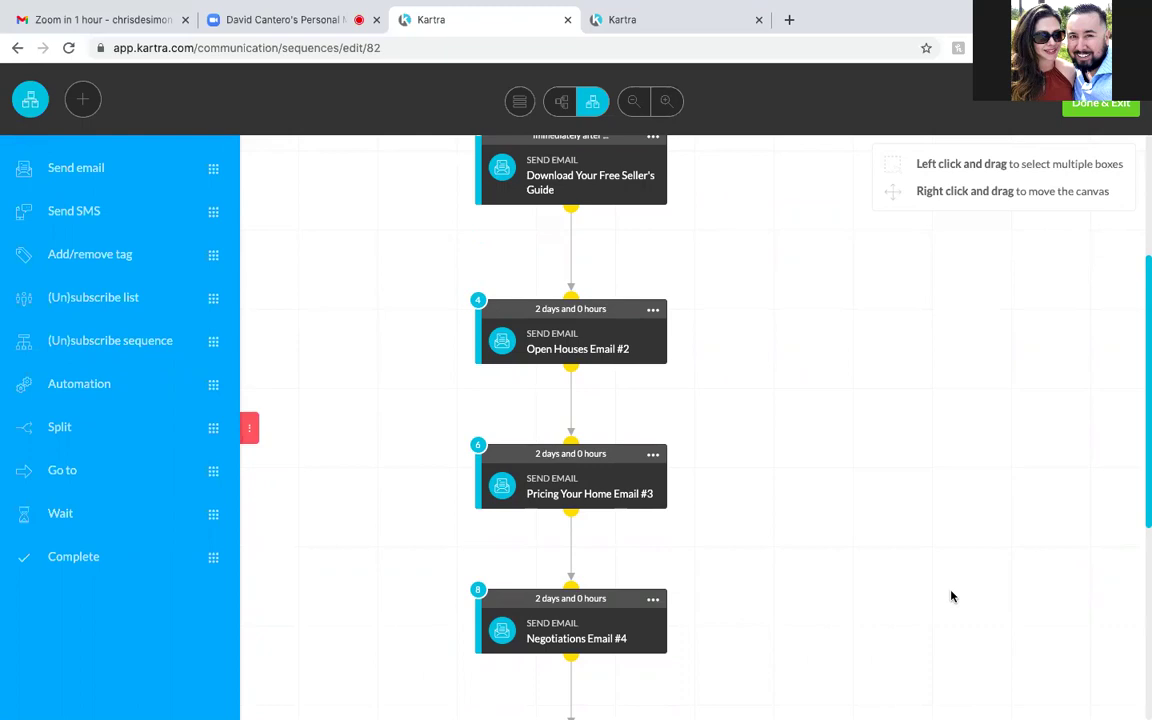
{"action": "scroll", "coordinate": [951, 596], "scroll_direction": "up", "scroll_amount": 3}
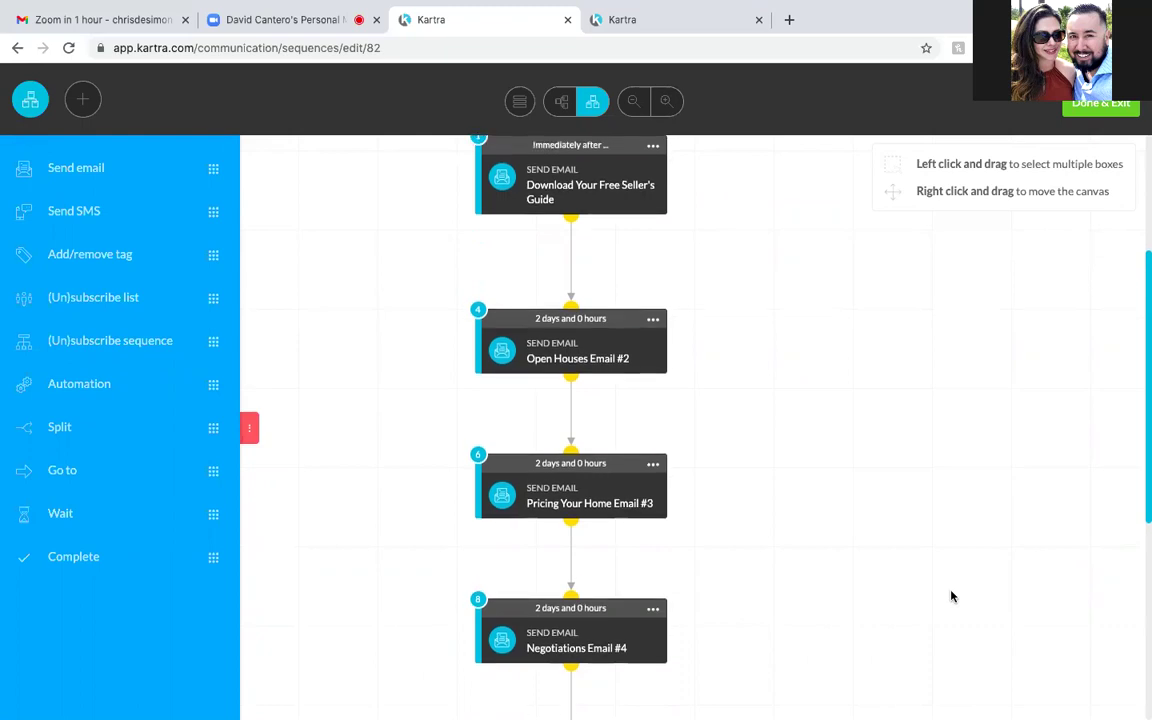
{"action": "scroll", "coordinate": [951, 596], "scroll_direction": "down", "scroll_amount": 1}
{"action": "scroll", "coordinate": [951, 596], "scroll_direction": "up", "scroll_amount": 1}
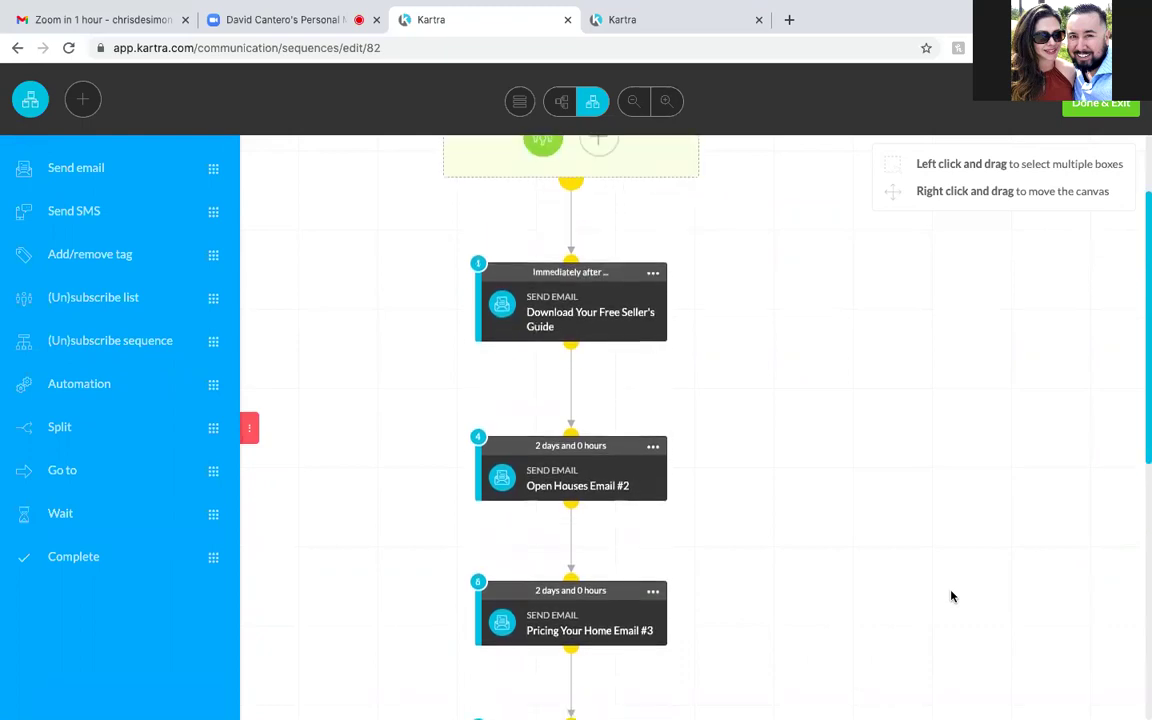
Open the email content of the "Download Your Free Seller's Guide" step for editing
{"action": "left_click", "coordinate": [652, 267]}
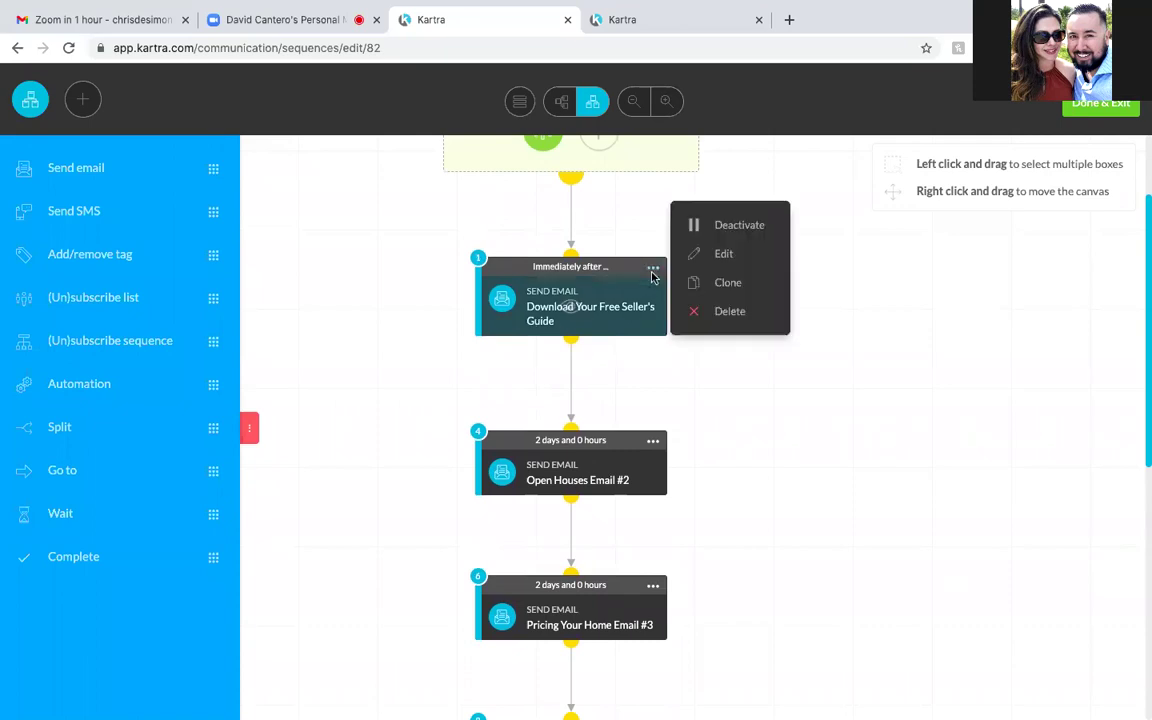
{"action": "left_click", "coordinate": [726, 256]}
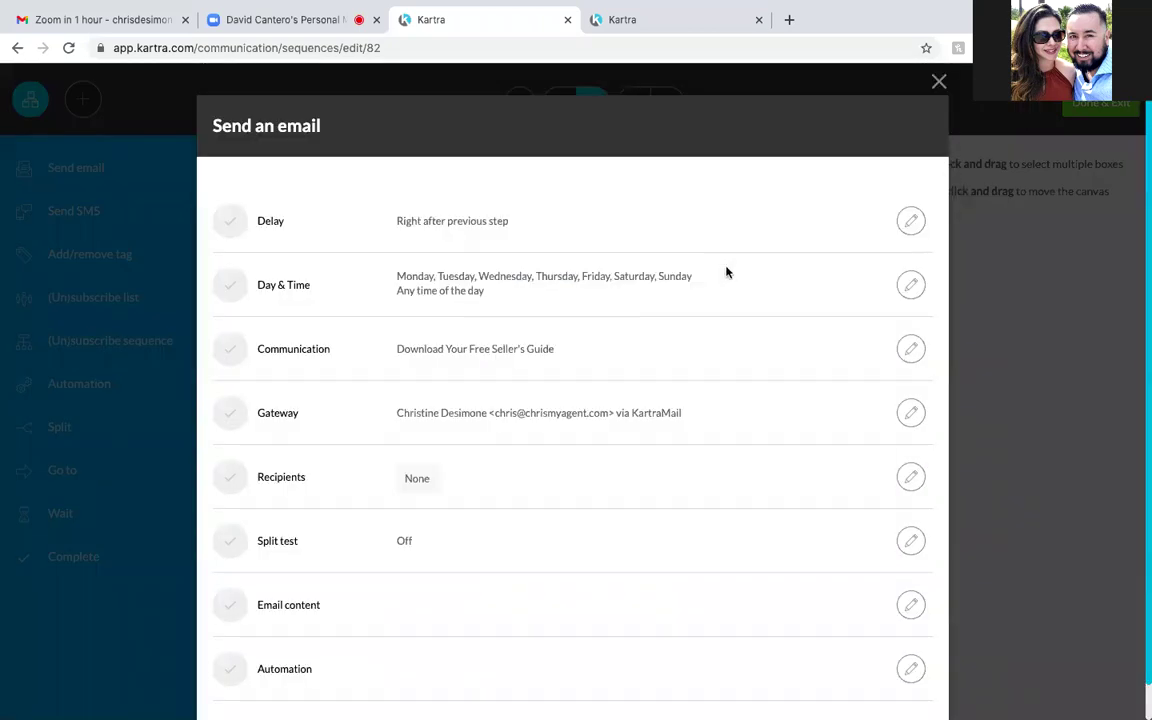
{"action": "scroll", "coordinate": [725, 265], "scroll_direction": "down", "scroll_amount": 2}
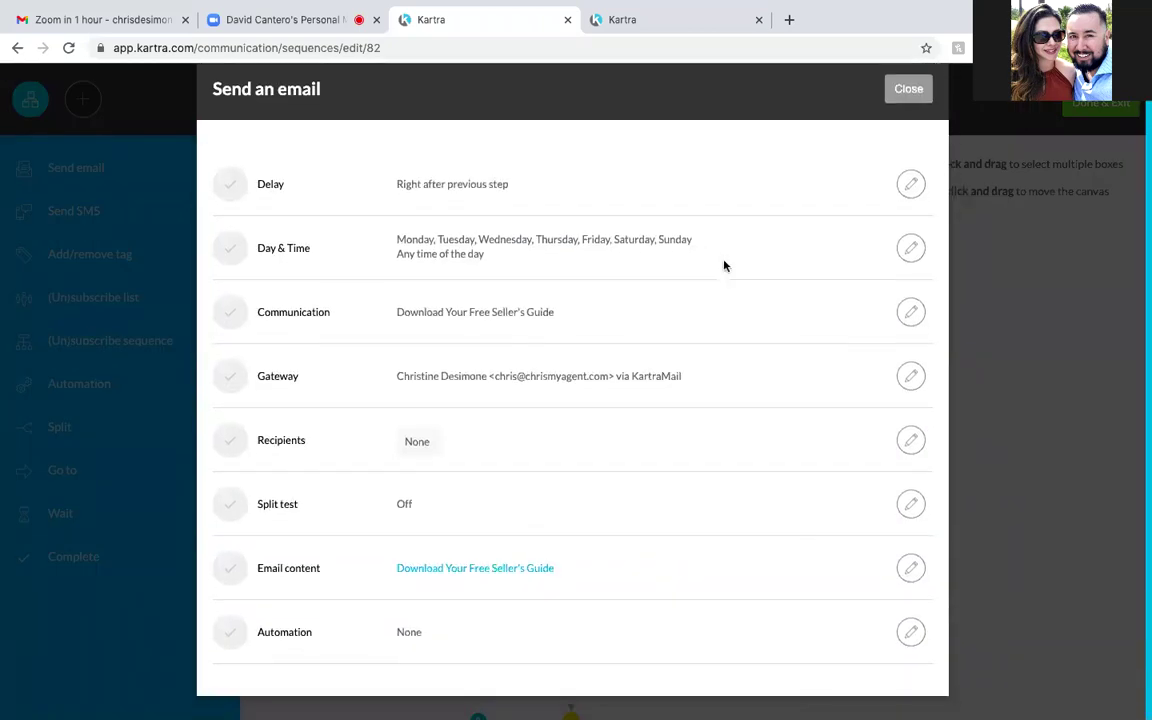
{"action": "left_click", "coordinate": [911, 568]}
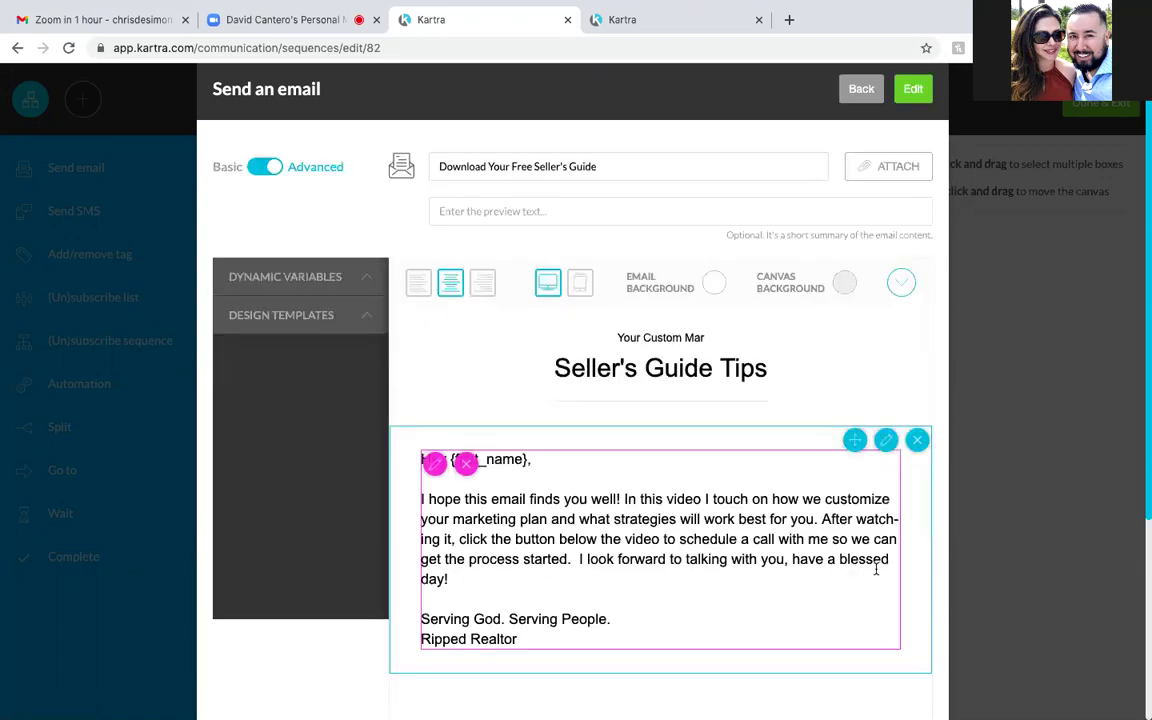
Insert "DOWNLOAD FREE SELLER'S GUIDE" at the start of the first paragraph below the greeting
{"action": "left_click", "coordinate": [420, 498]}
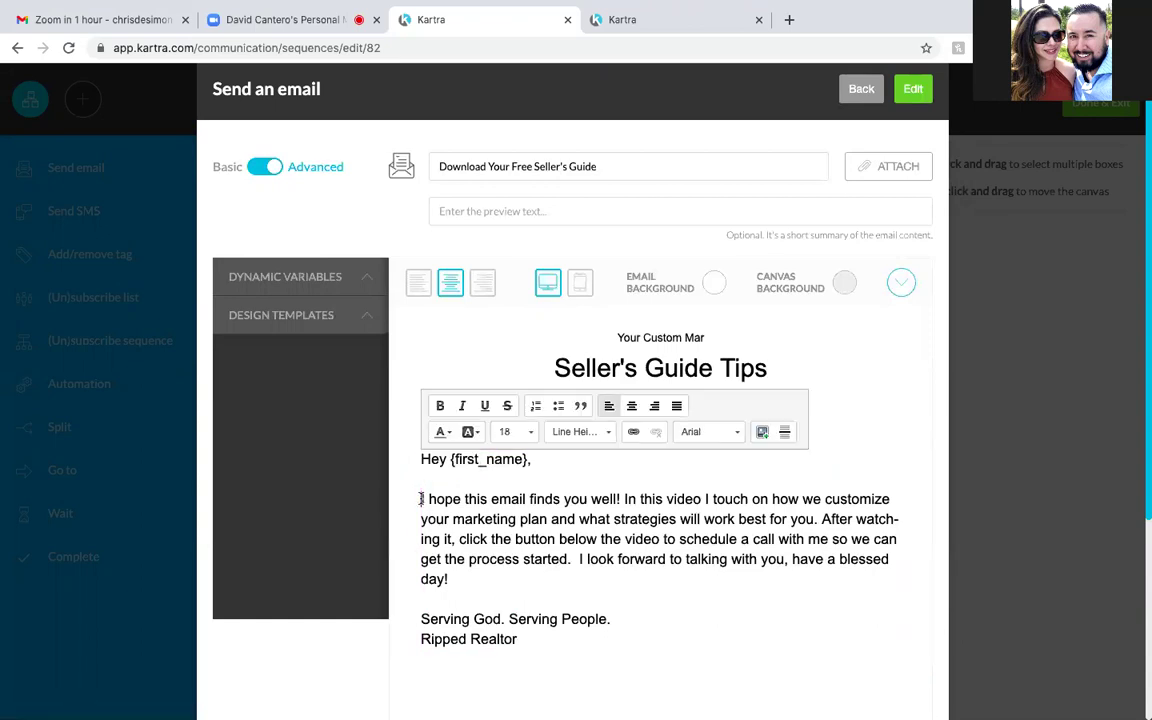
{"action": "type", "text": "DOWNLOAD FREE SELLER'S GUIDE"}
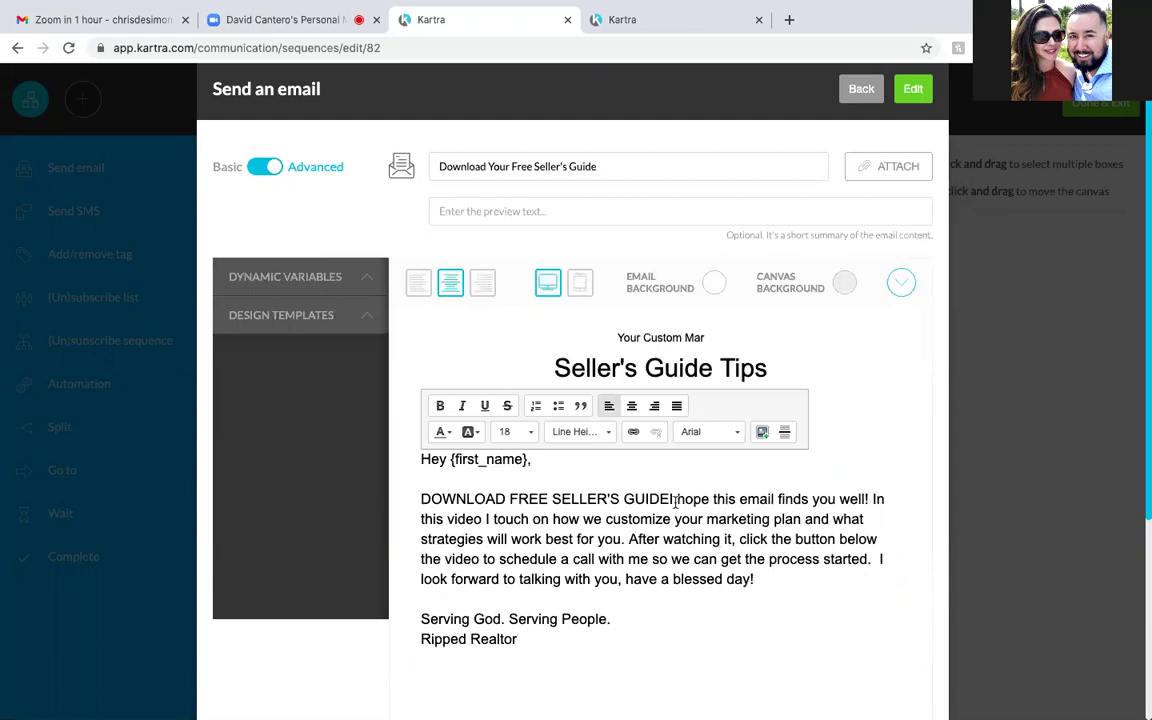
Browse the dynamic variables, full templates and saved templates available for the email, and look over the current email layout
{"action": "left_click", "coordinate": [317, 295]}
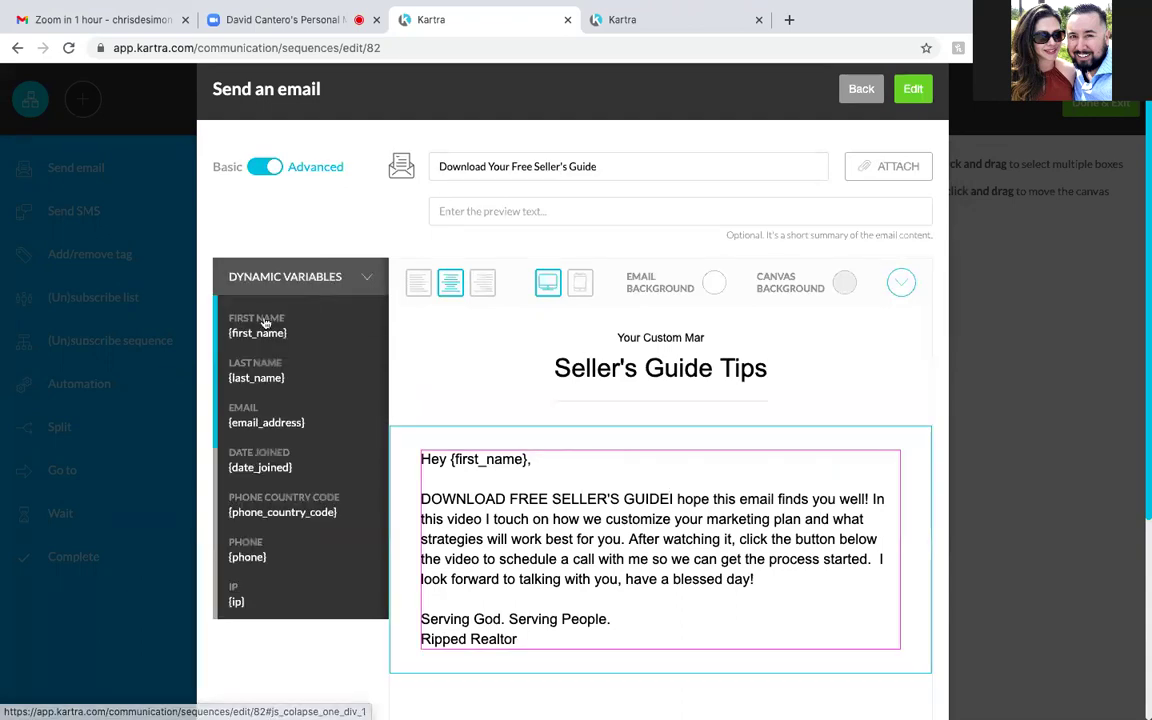
{"action": "left_click", "coordinate": [360, 278]}
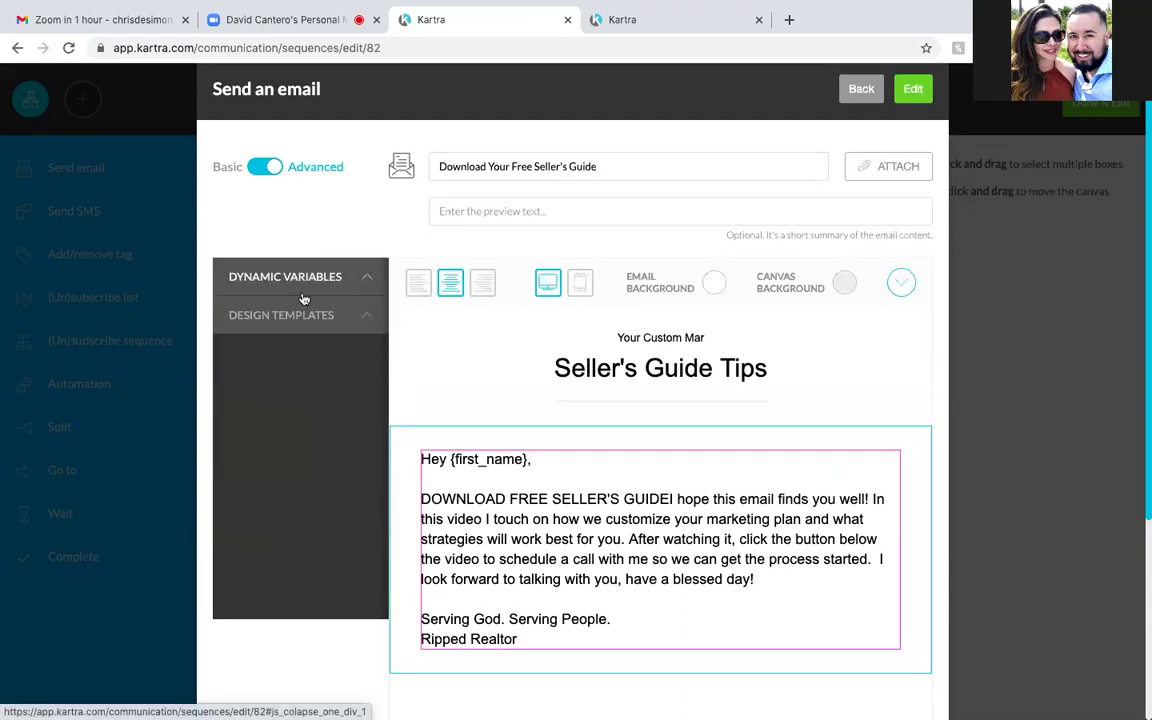
{"action": "left_click", "coordinate": [296, 314]}
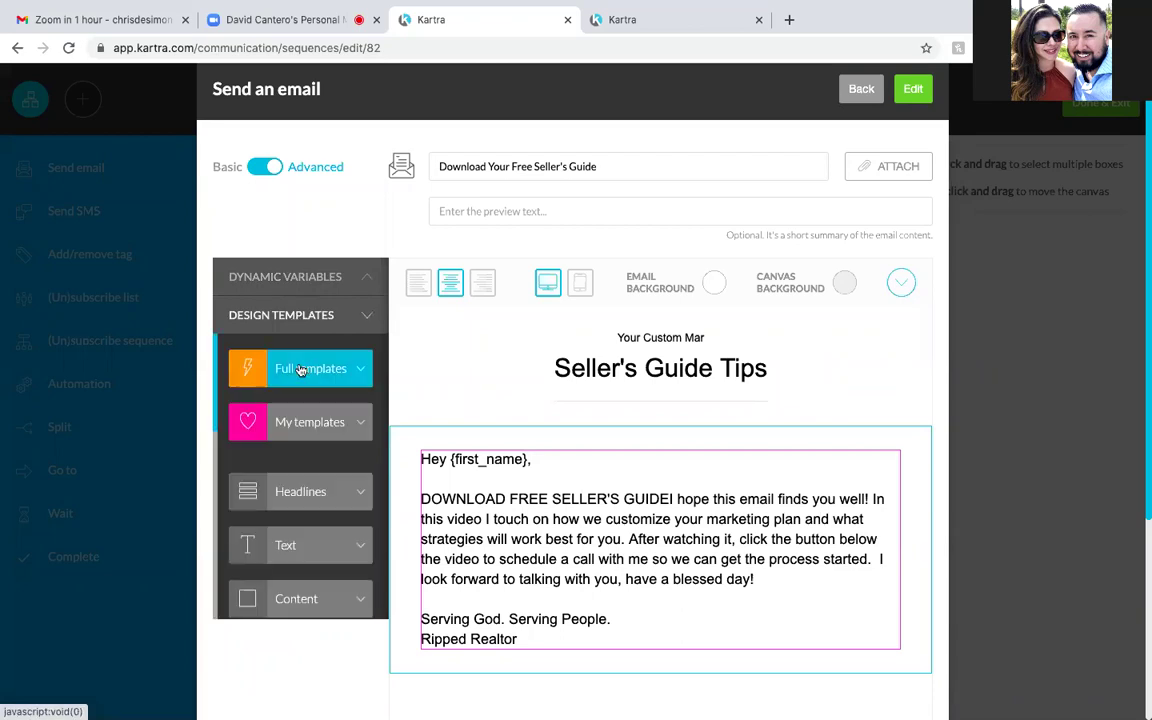
{"action": "left_click", "coordinate": [300, 369]}
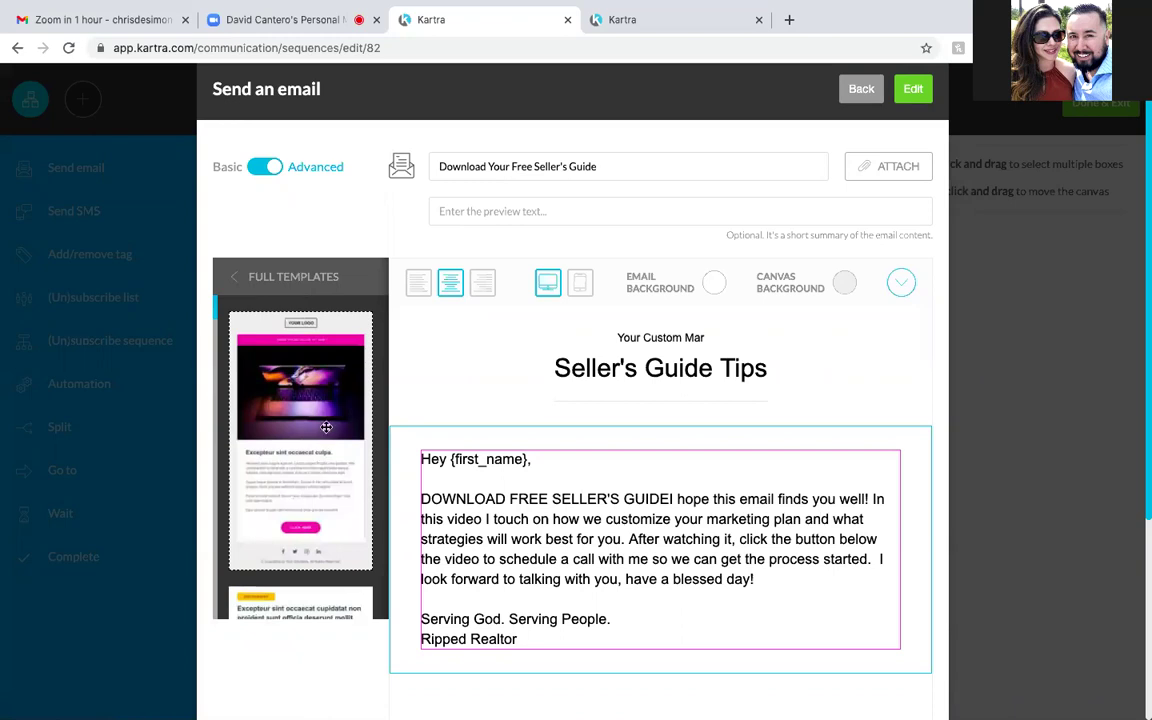
{"action": "left_click", "coordinate": [233, 278]}
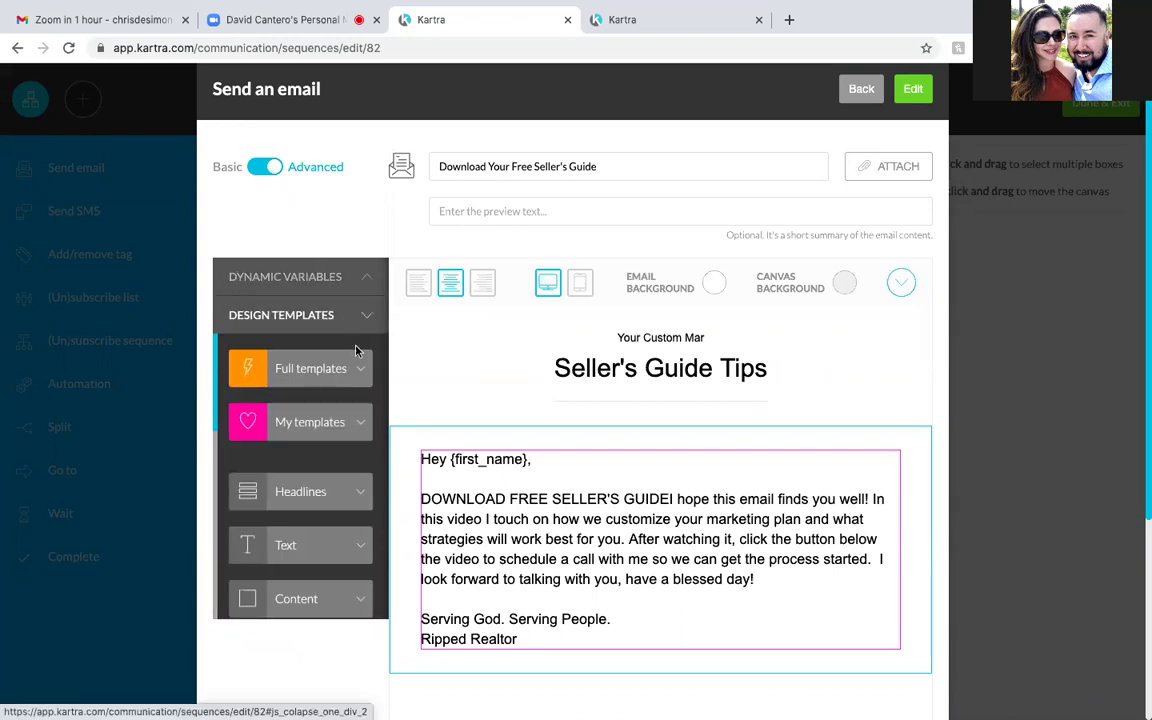
{"action": "left_click", "coordinate": [328, 428]}
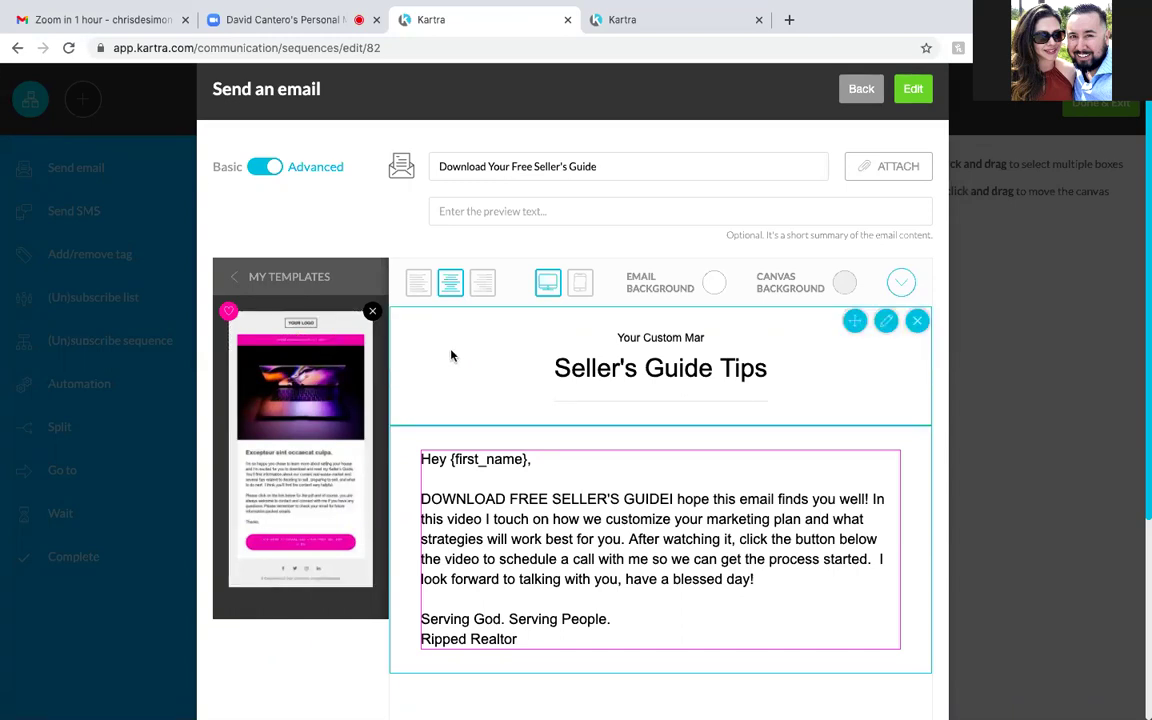
{"action": "scroll", "coordinate": [451, 355], "scroll_direction": "down", "scroll_amount": 2}
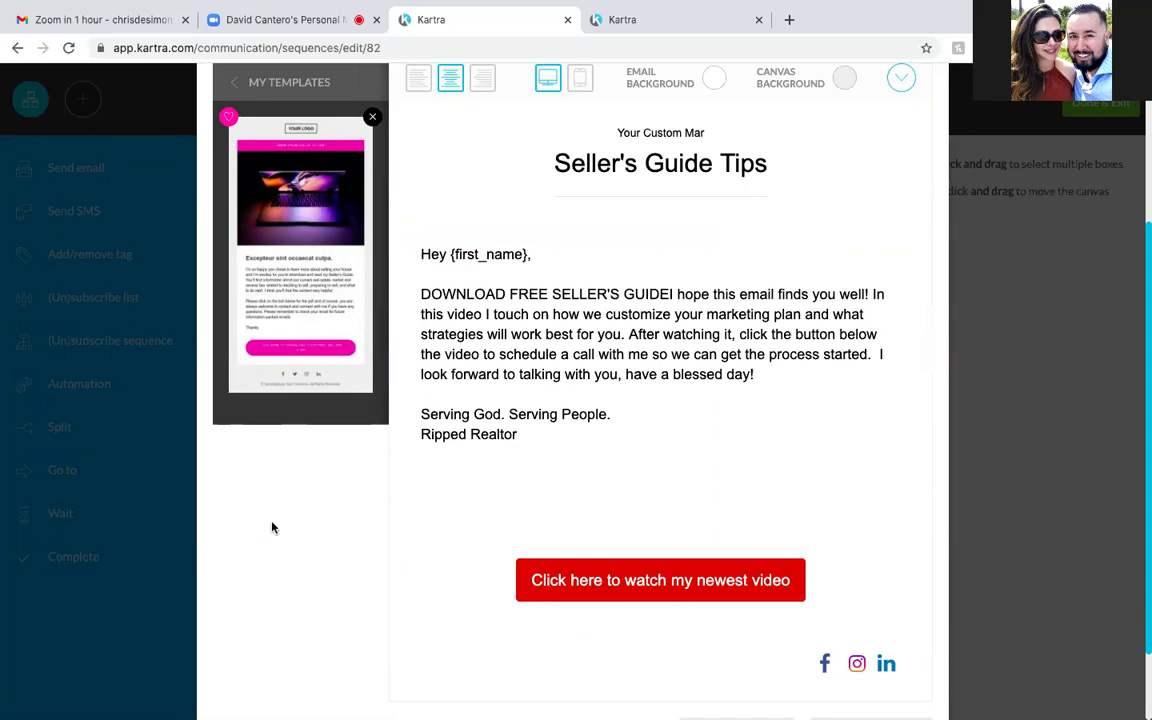
{"action": "left_click", "coordinate": [435, 259]}
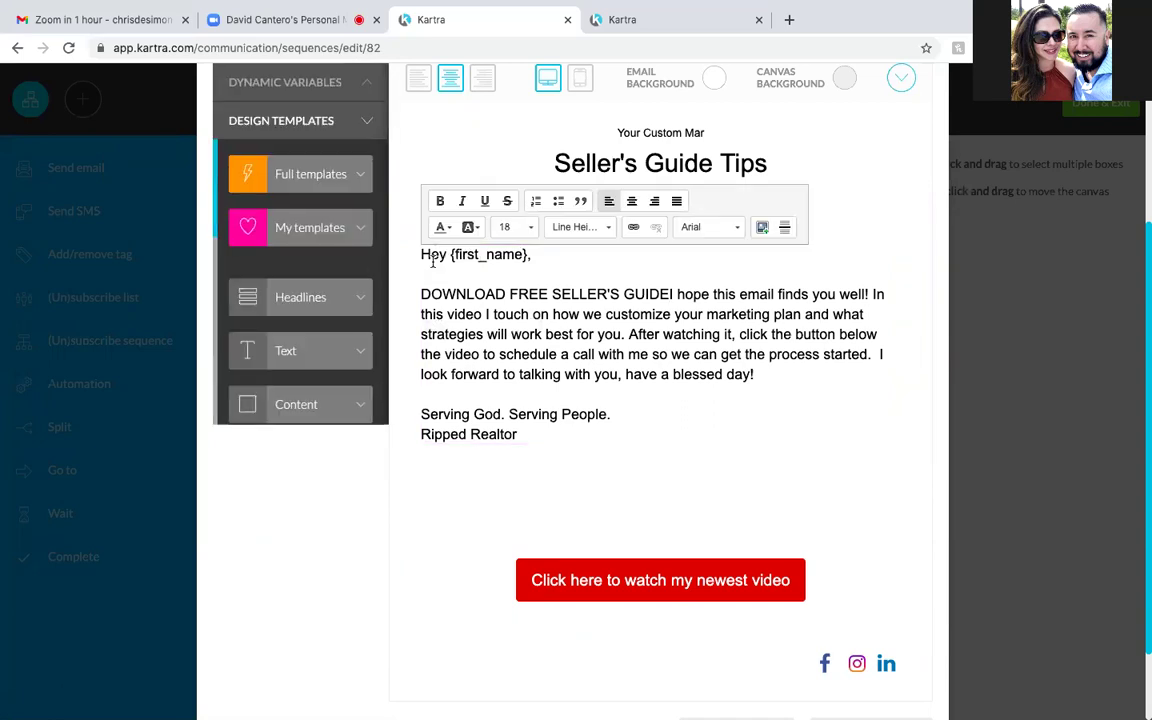
{"action": "left_click", "coordinate": [290, 227]}
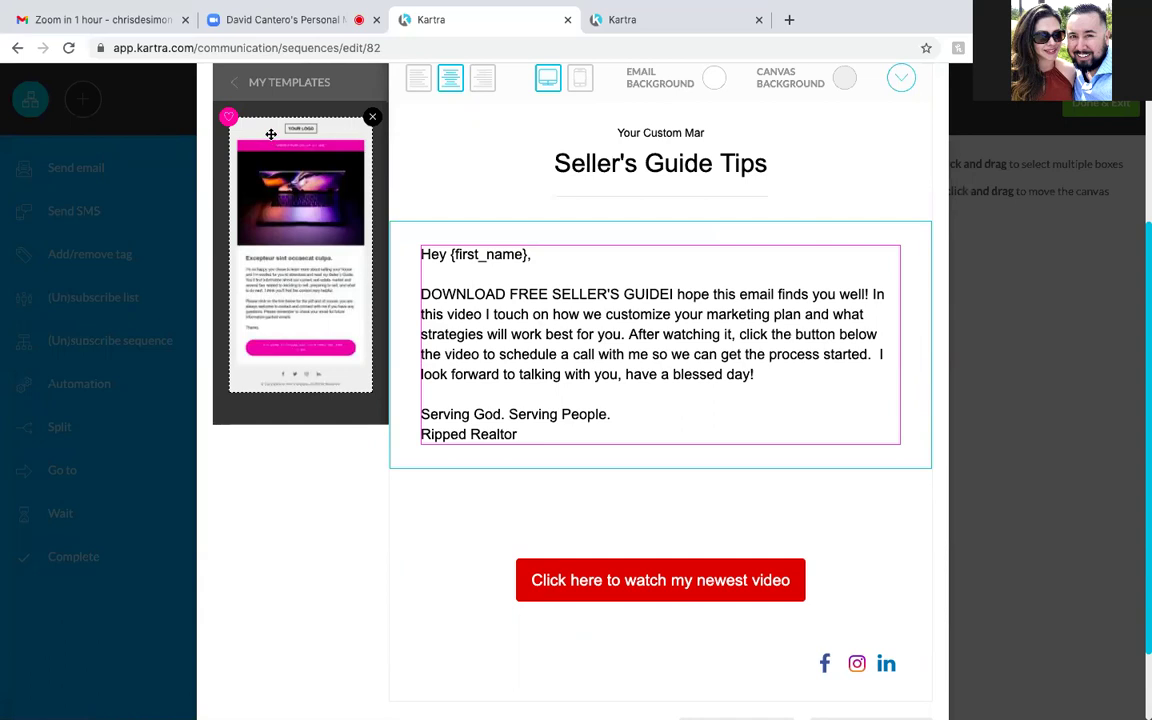
Replace the email body with the first message's text from the "sellers guide emails" document in Pages, deleting the old greeting, paragraph and signature
{"action": "mouse_move", "coordinate": [518, 705]}
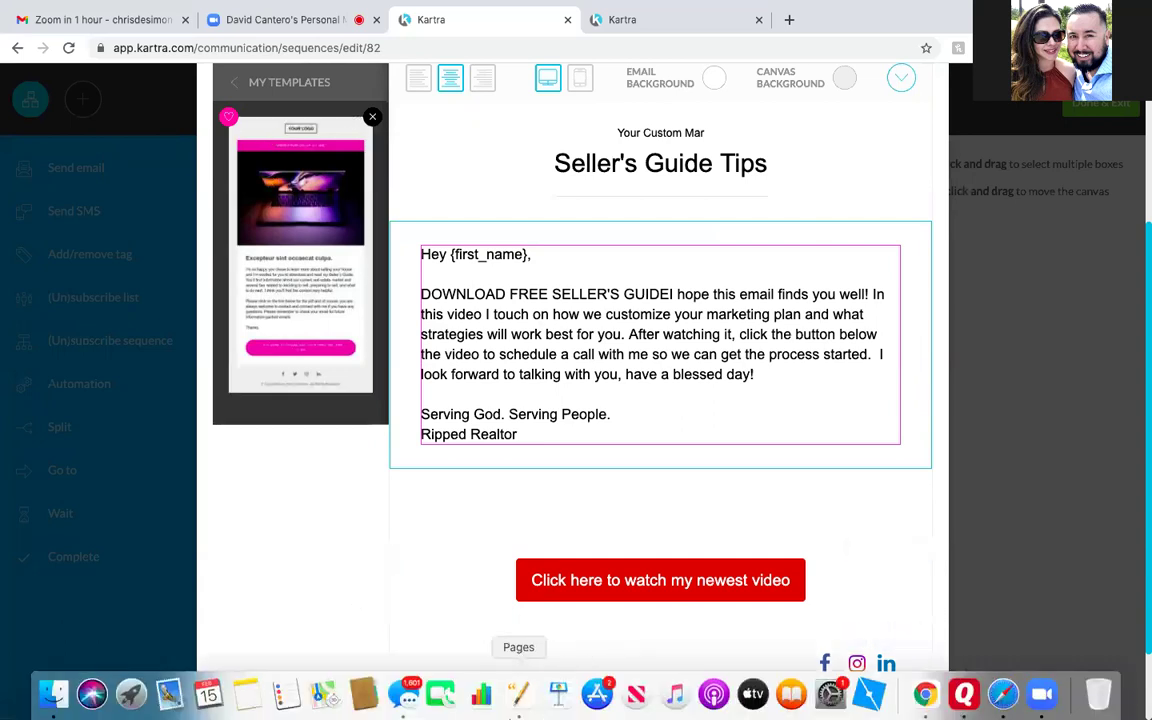
{"action": "left_click", "coordinate": [518, 694]}
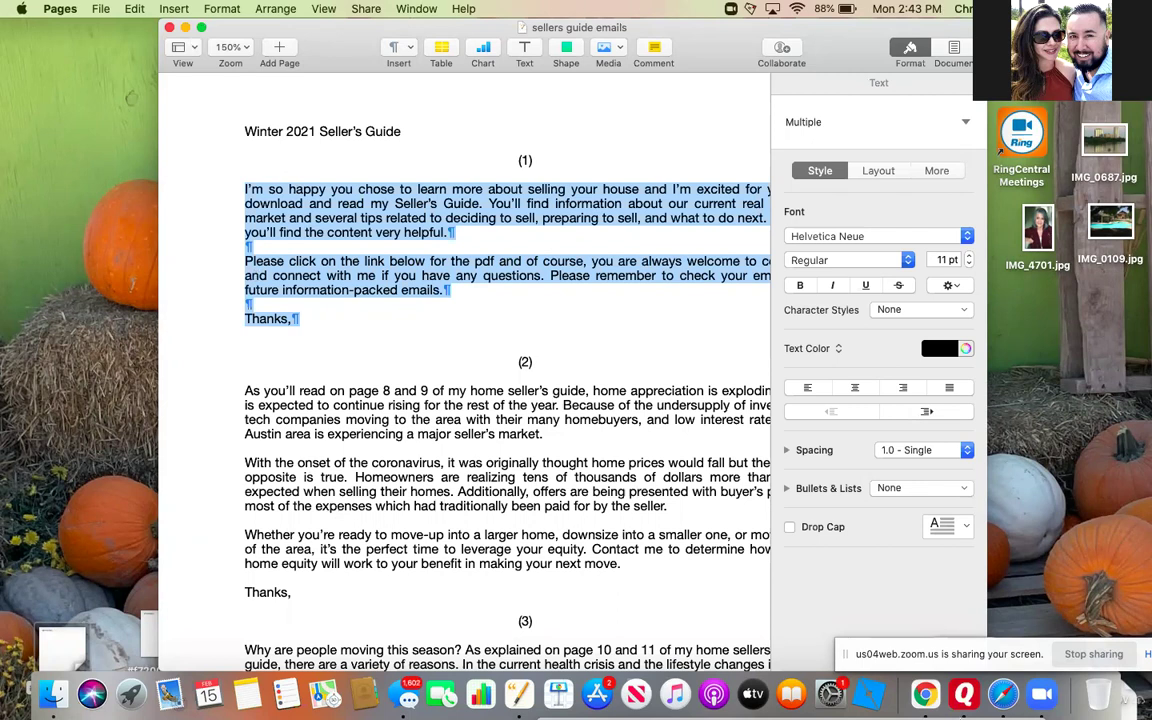
{"action": "left_click", "coordinate": [924, 694]}
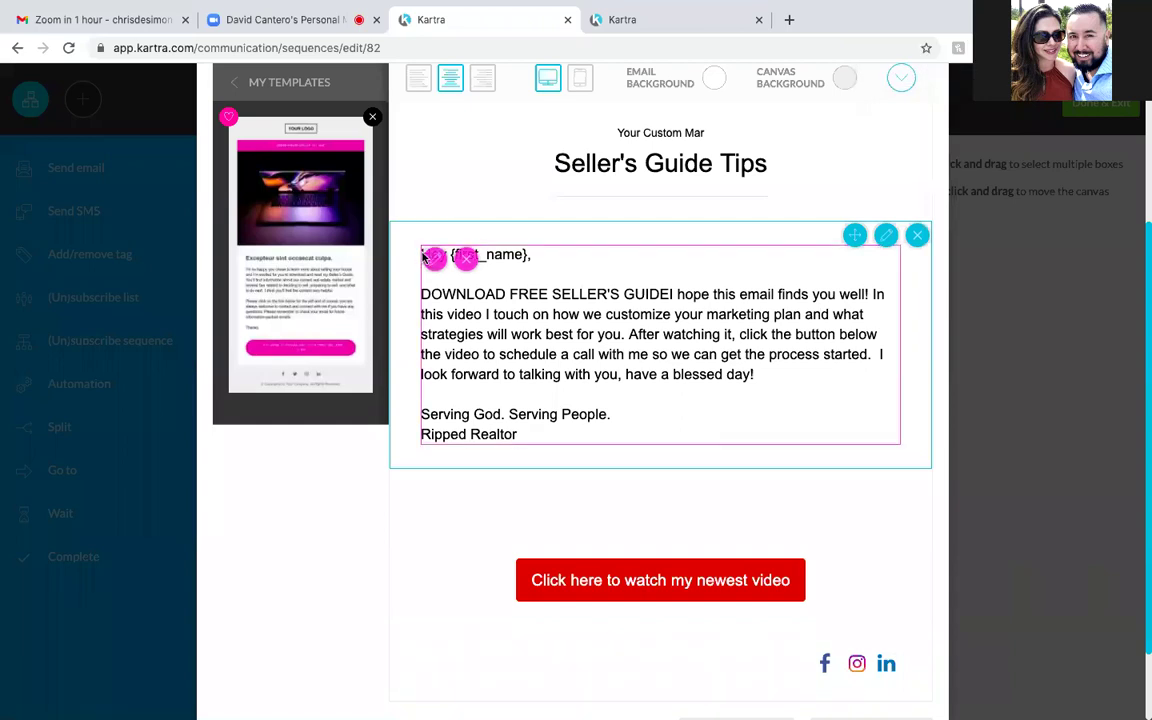
{"action": "left_click", "coordinate": [432, 258]}
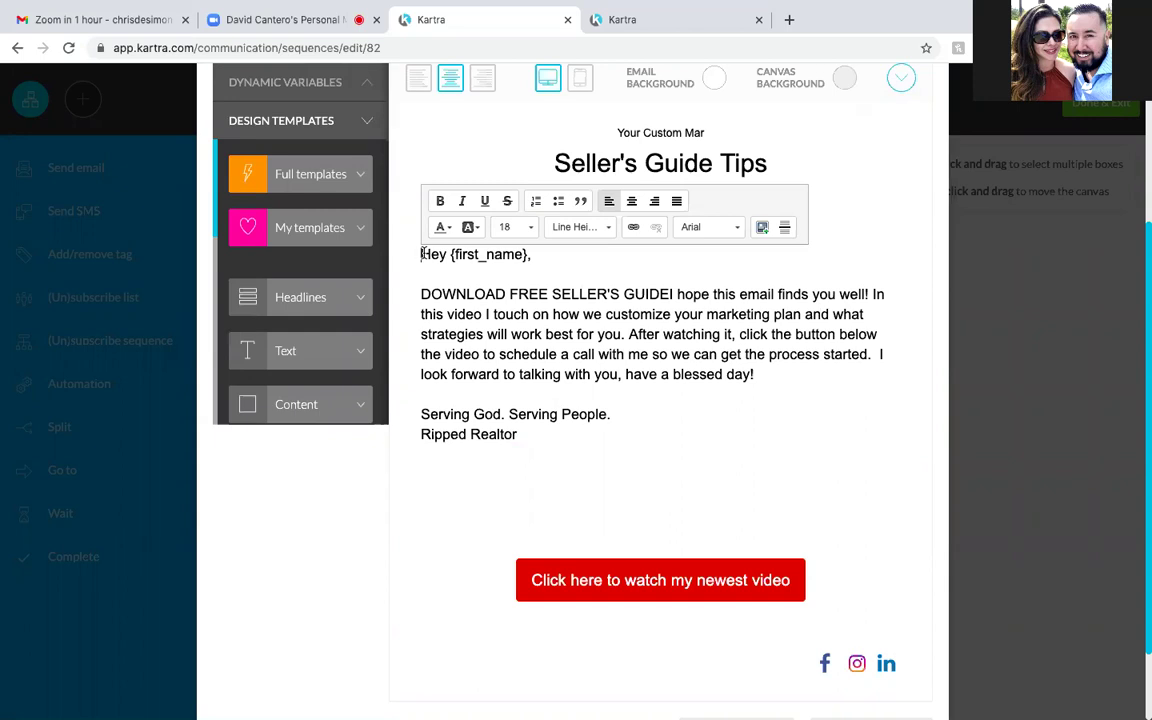
{"action": "key", "text": "ctrl+v"}
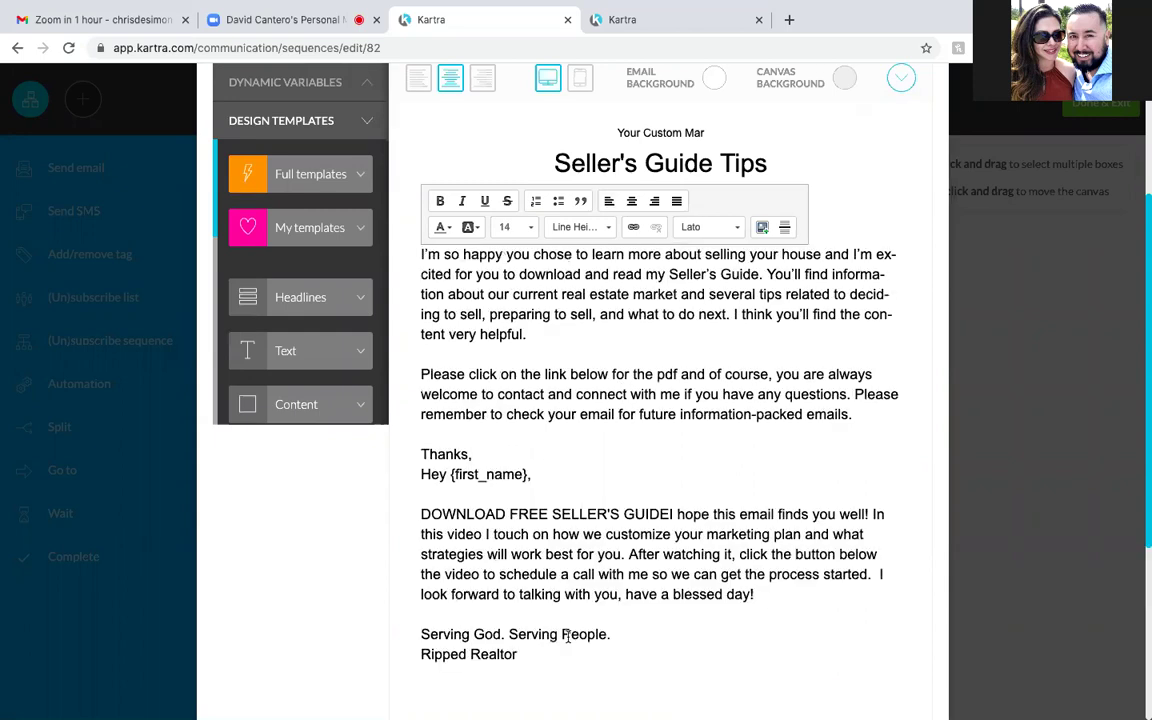
{"action": "left_click_drag", "start_coordinate": [542, 653], "coordinate": [419, 475]}
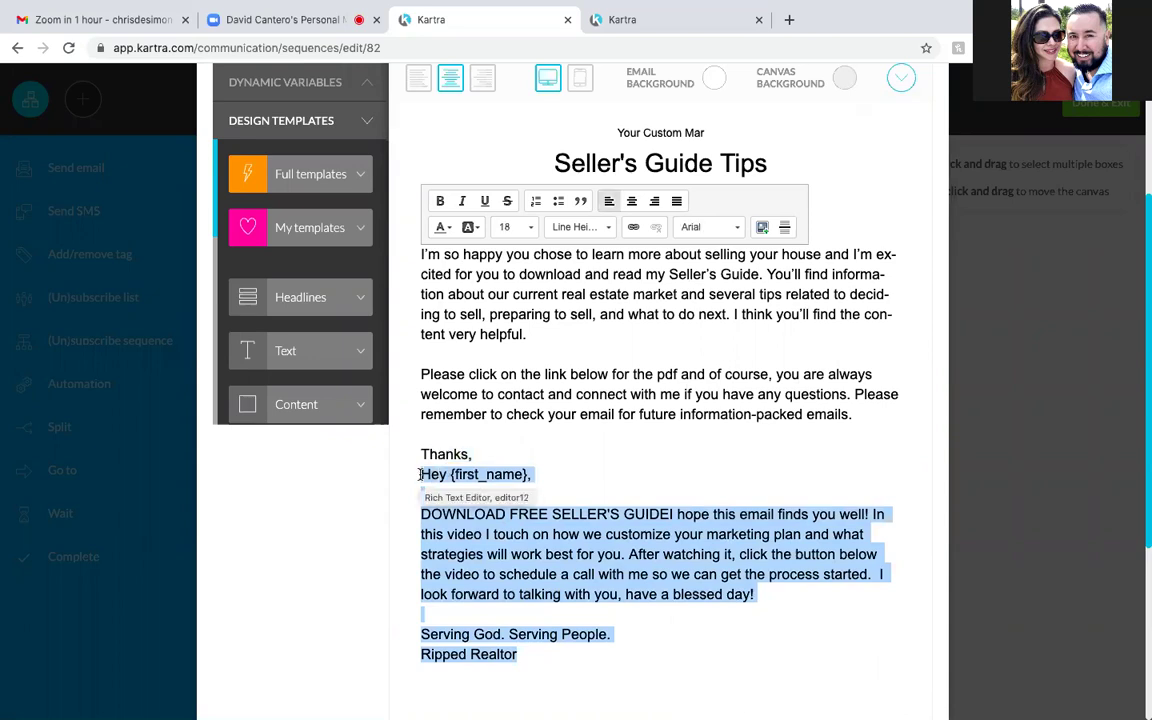
{"action": "key", "text": "BackSpace"}
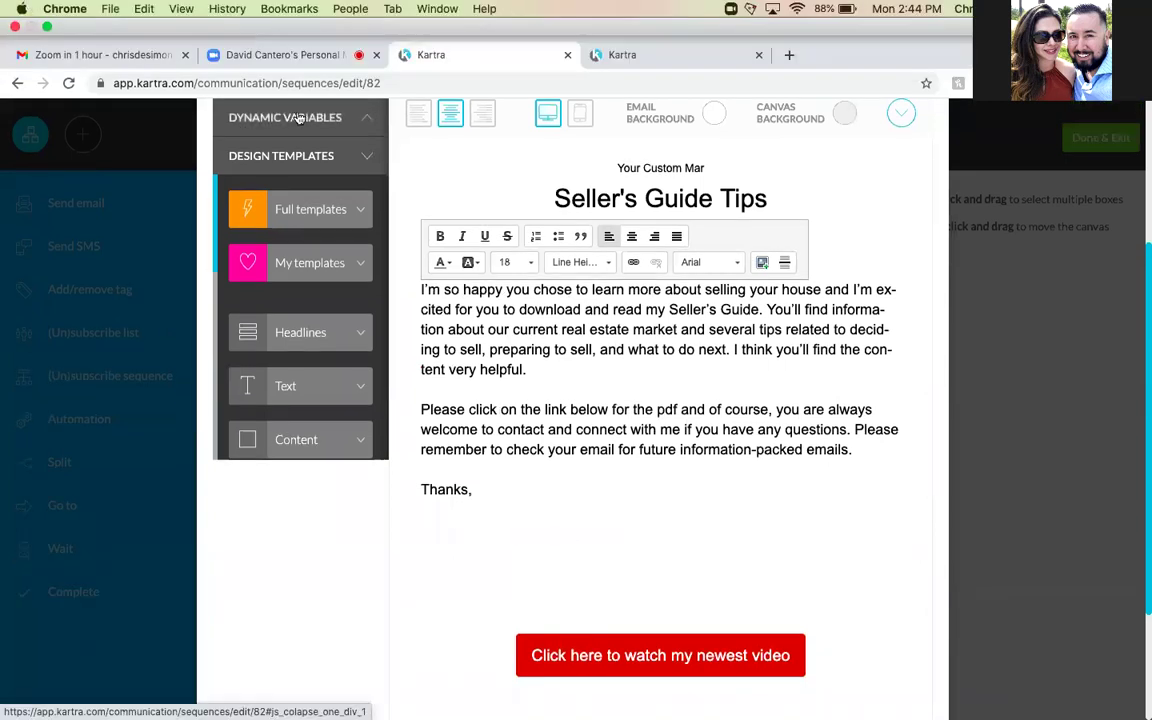
Copy the {first_name} dynamic variable for use in the email body
{"action": "left_click", "coordinate": [298, 118]}
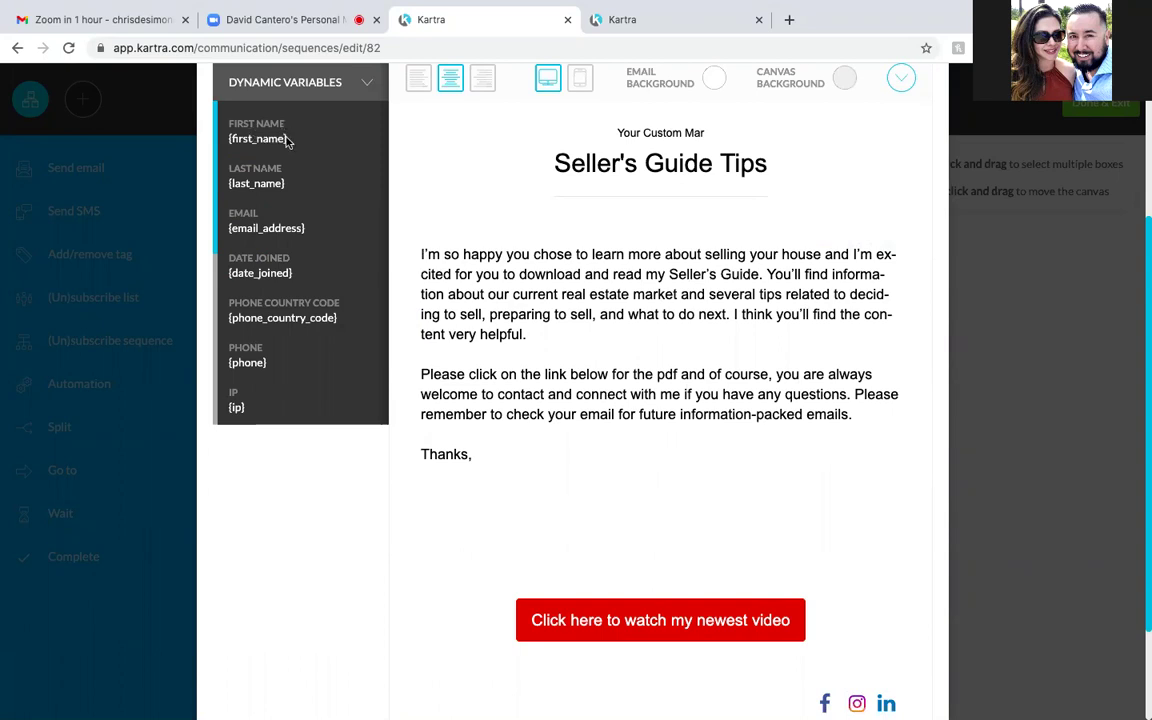
{"action": "left_click_drag", "start_coordinate": [287, 143], "coordinate": [227, 141]}
{"action": "key", "text": "ctrl+c"}
{"action": "left_click", "coordinate": [421, 233]}
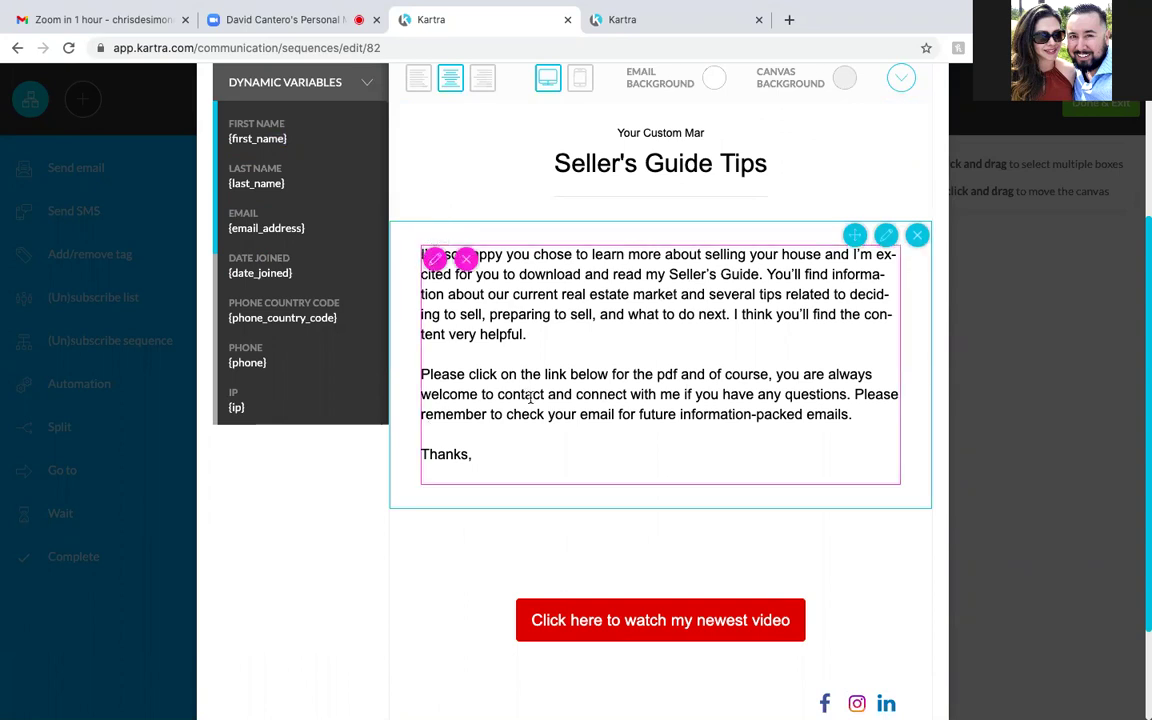
Insert the copied {first_name} variable on its own line above the email's first paragraph, with a blank line between them
{"action": "left_click", "coordinate": [427, 257]}
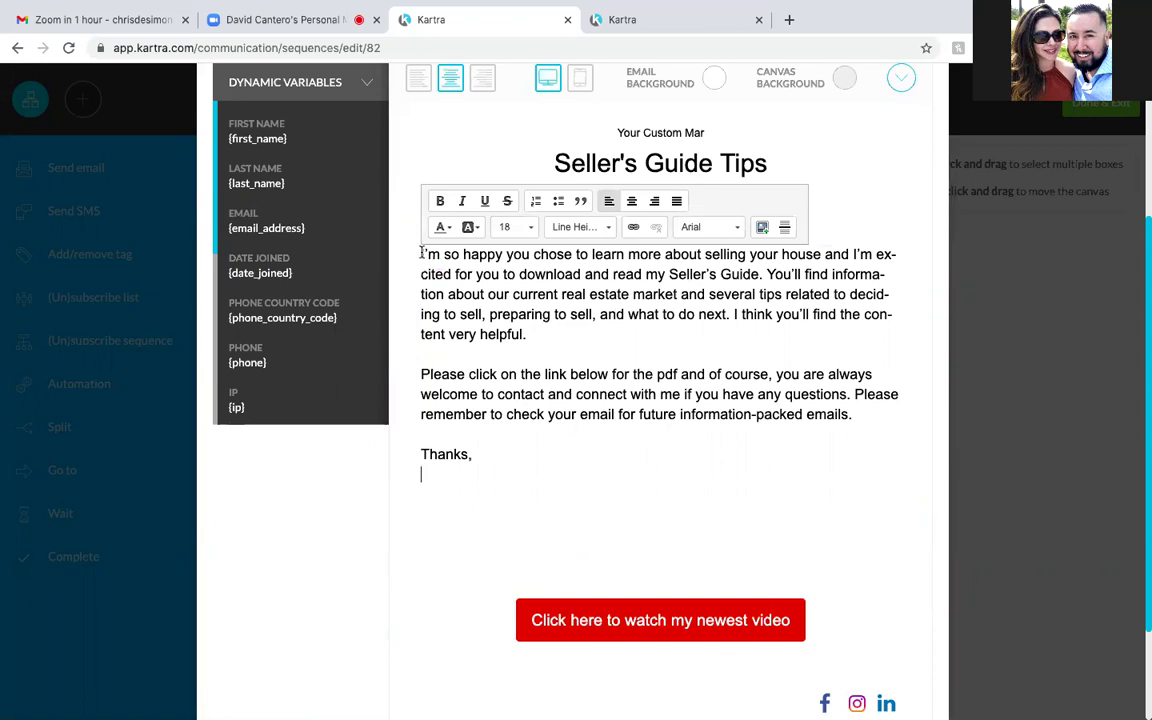
{"action": "key", "text": "Return"}
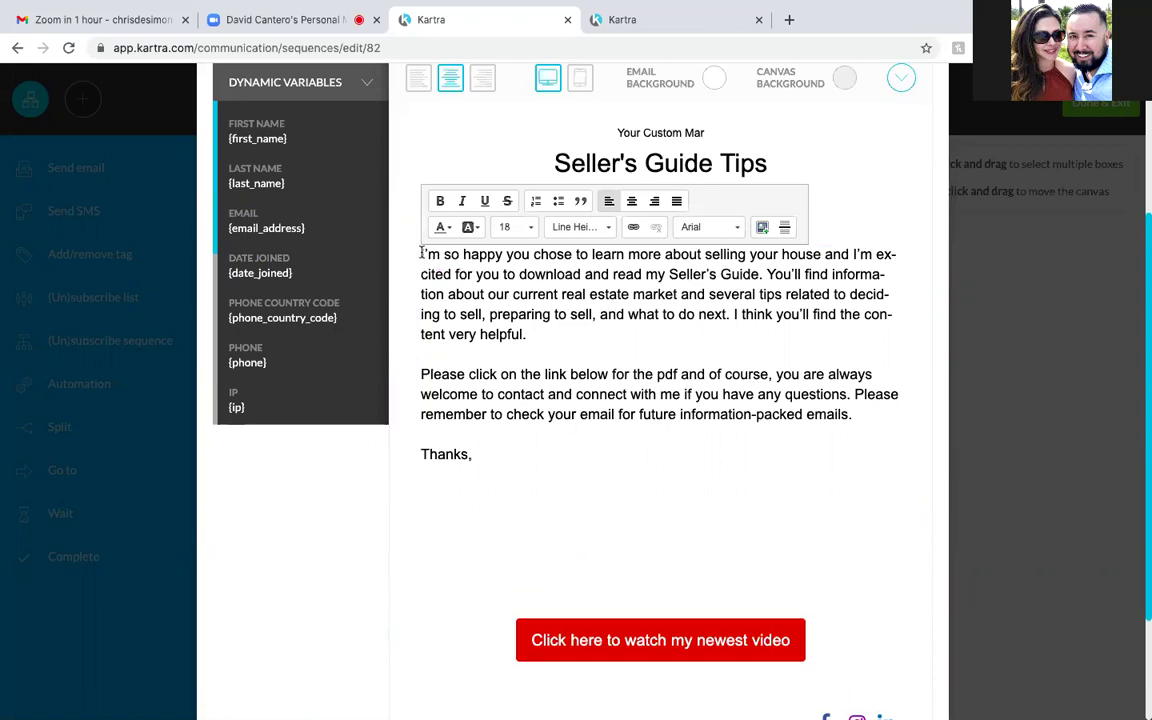
{"action": "key", "text": "Escape"}
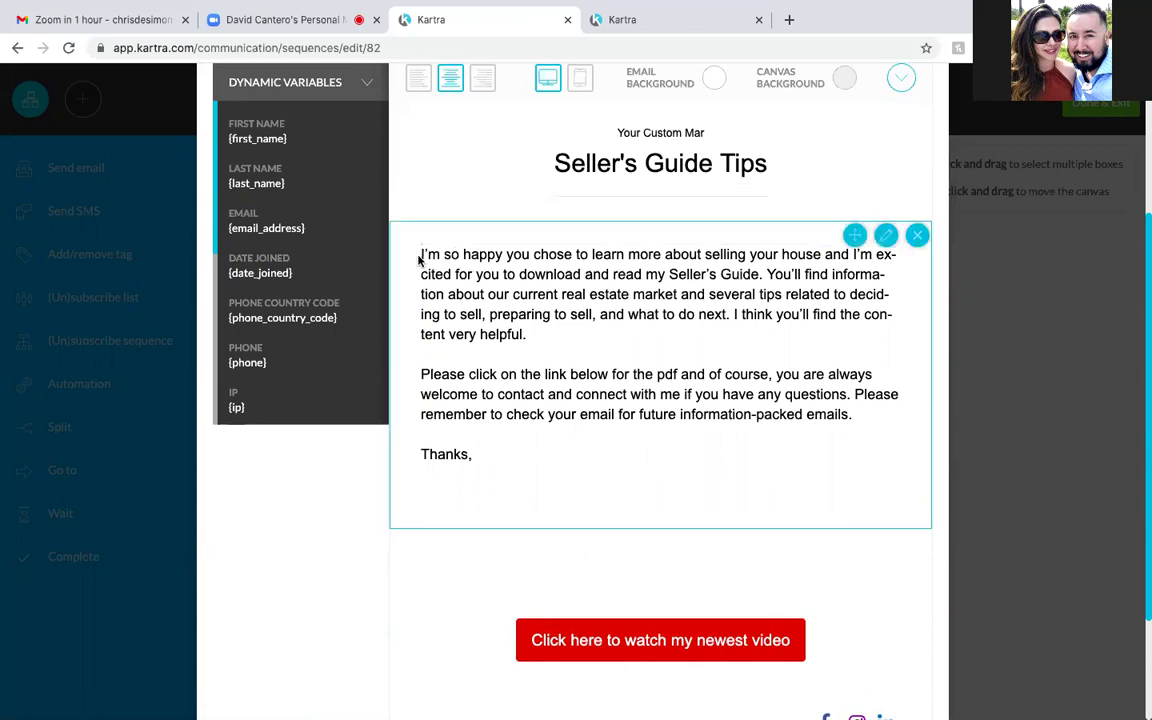
{"action": "mouse_move", "coordinate": [420, 256]}
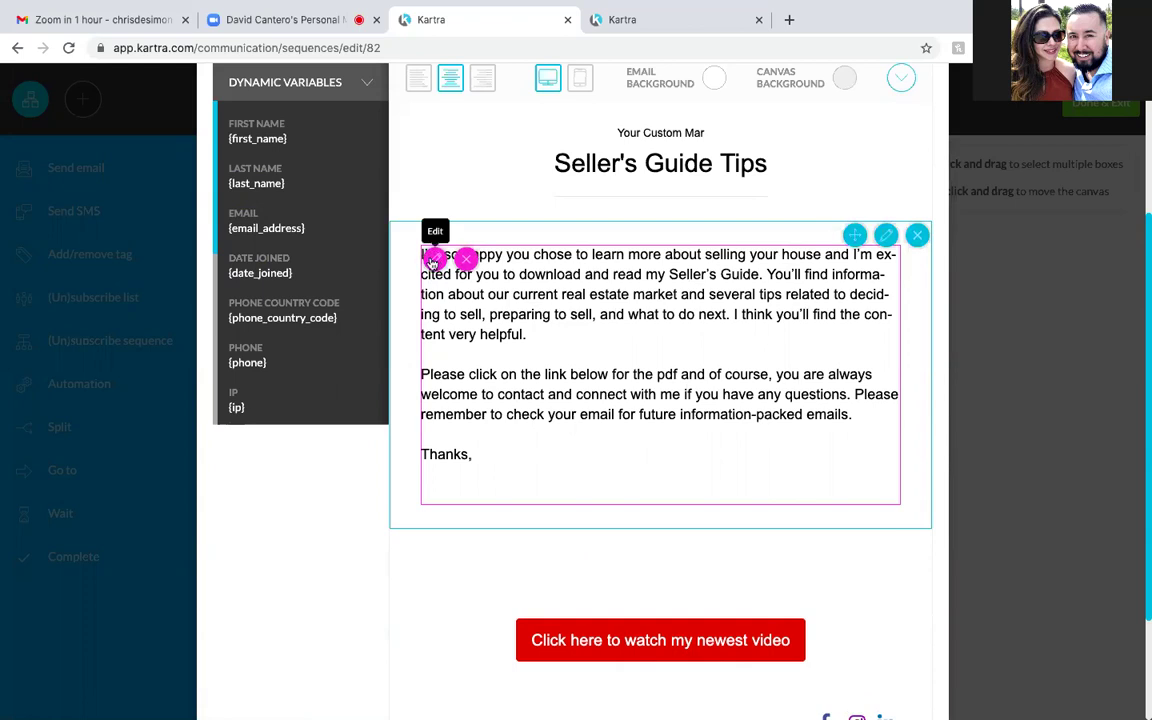
{"action": "left_click", "coordinate": [433, 259]}
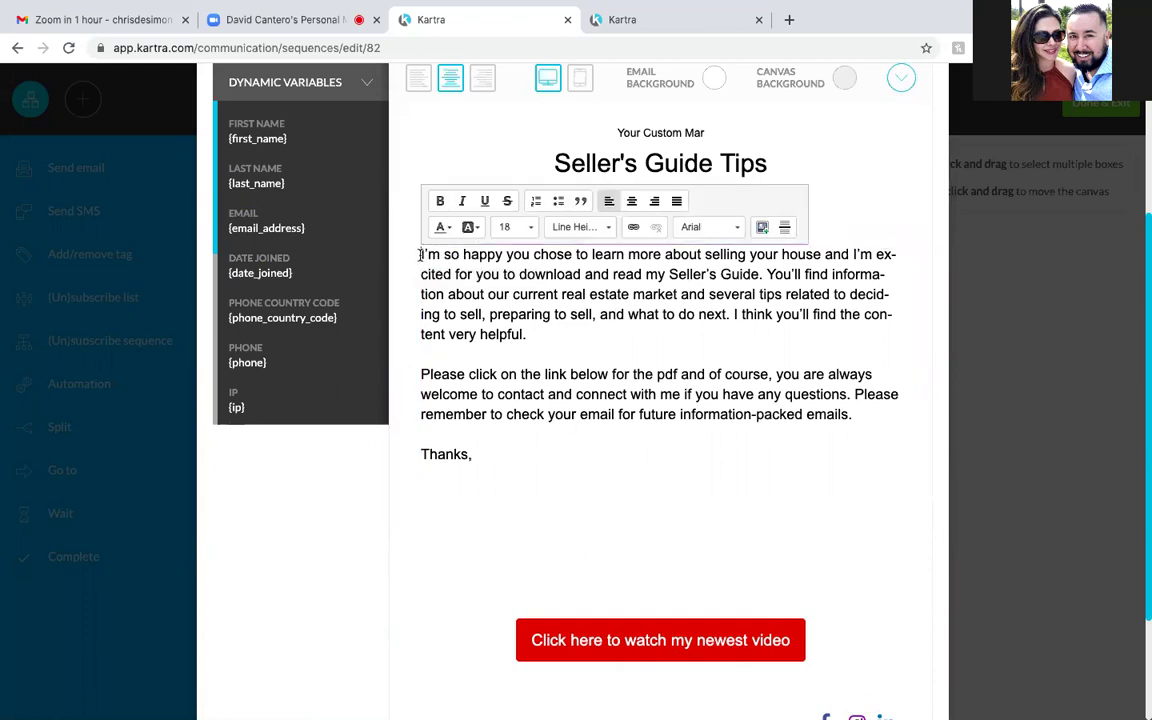
{"action": "left_click", "coordinate": [420, 255]}
{"action": "key", "text": "Return"}
{"action": "key", "text": "Return"}
{"action": "key", "text": "Return"}
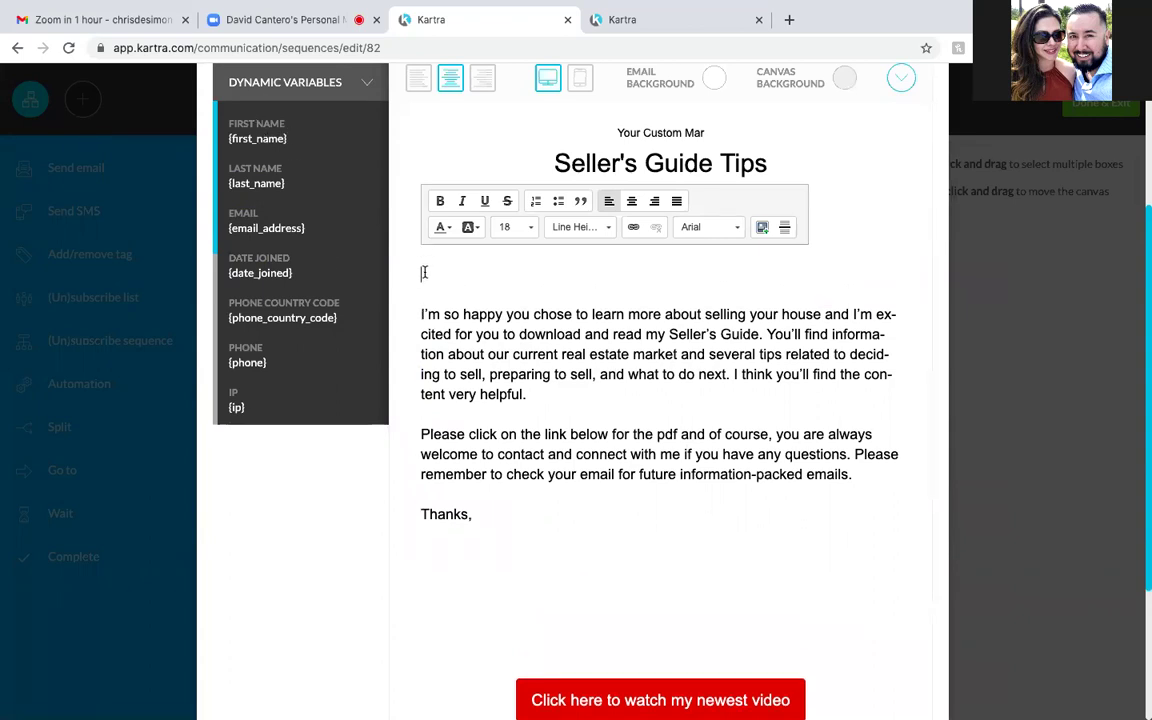
{"action": "left_click", "coordinate": [424, 272]}
{"action": "key", "text": "ctrl+v"}
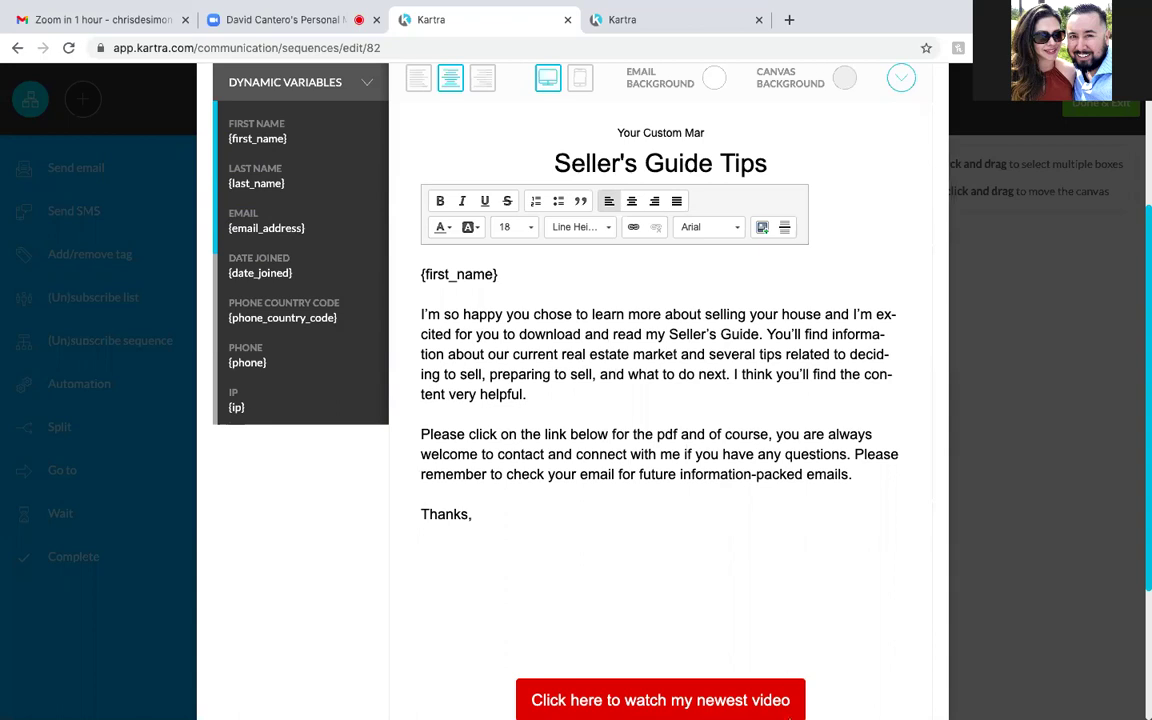
Complete the greeting line so that it reads "Hi {first_name}," and leave text editing
{"action": "left_click", "coordinate": [420, 274]}
{"action": "type", "text": "Hi"}
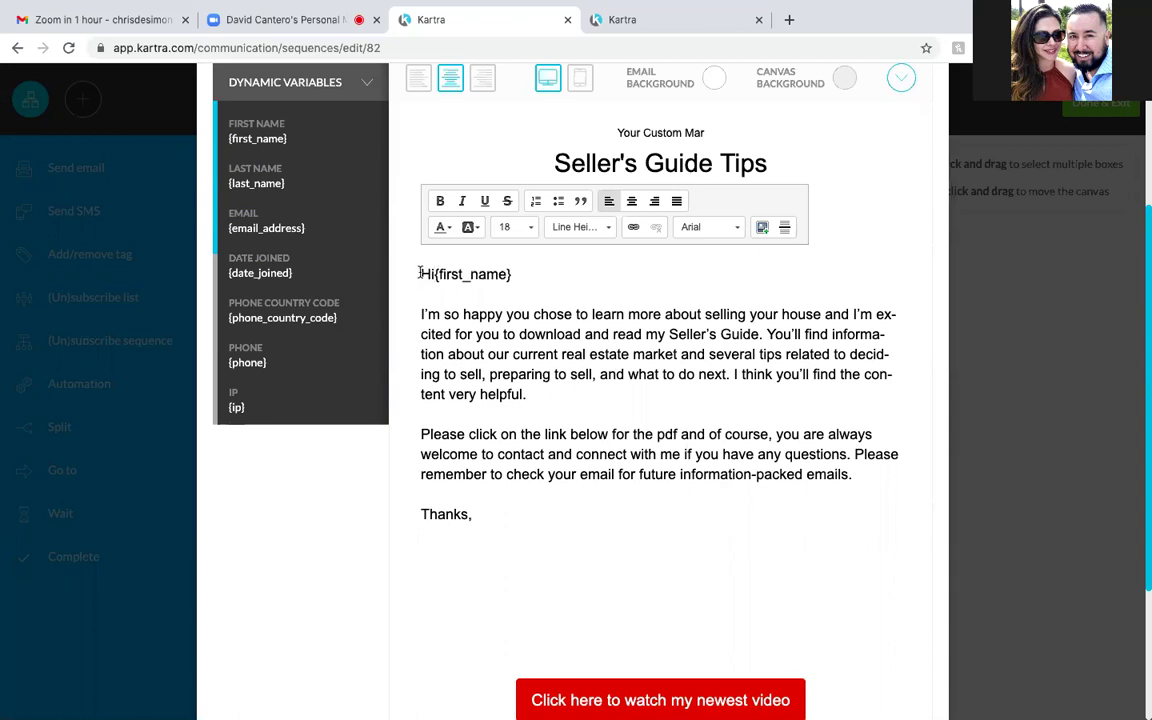
{"action": "left_click", "coordinate": [517, 274]}
{"action": "type", "text": ","}
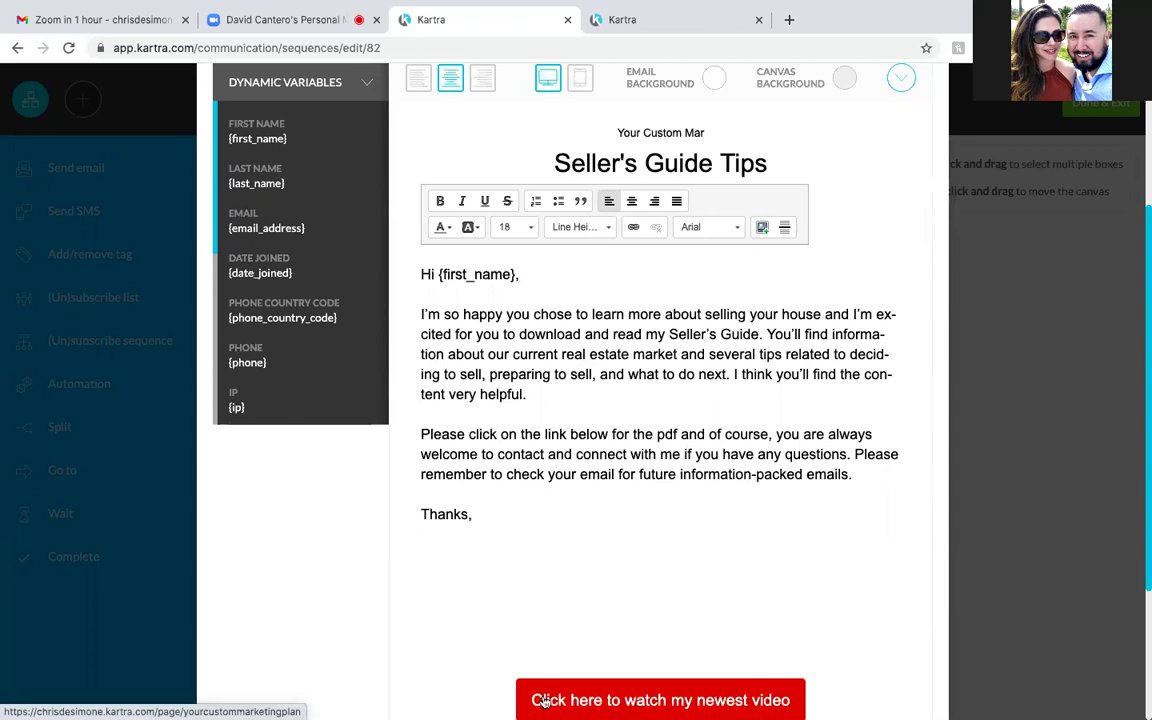
{"action": "scroll", "coordinate": [849, 617], "scroll_direction": "down", "scroll_amount": 2}
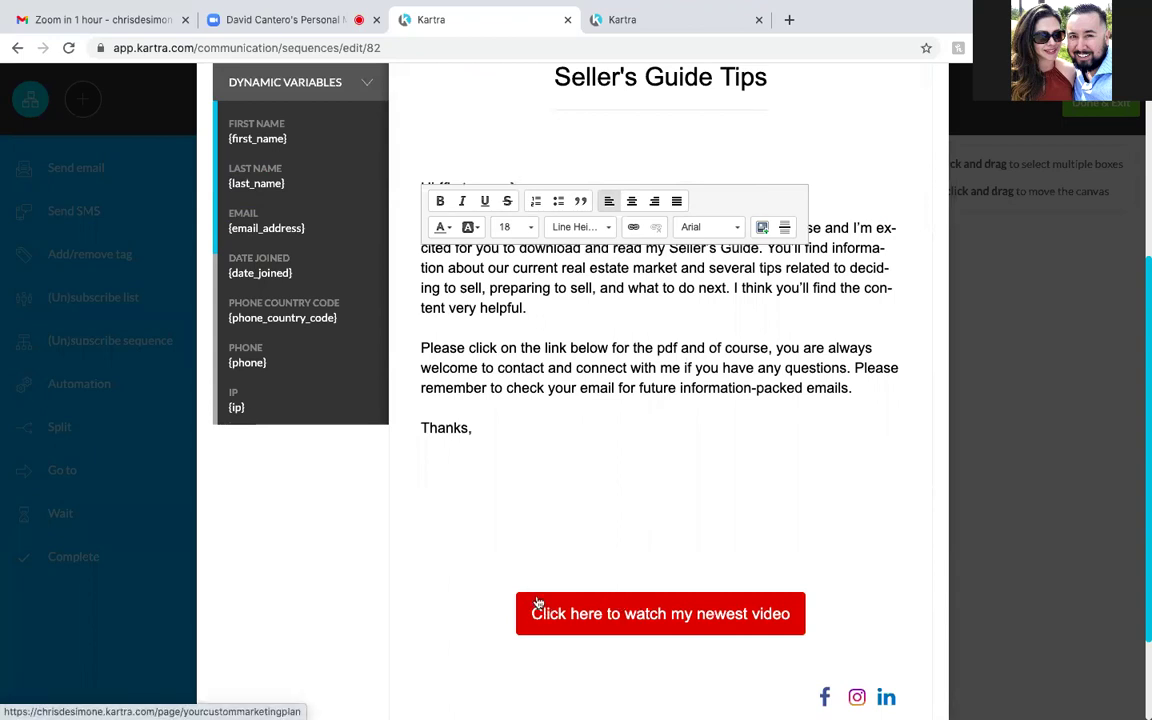
{"action": "left_click", "coordinate": [366, 521]}
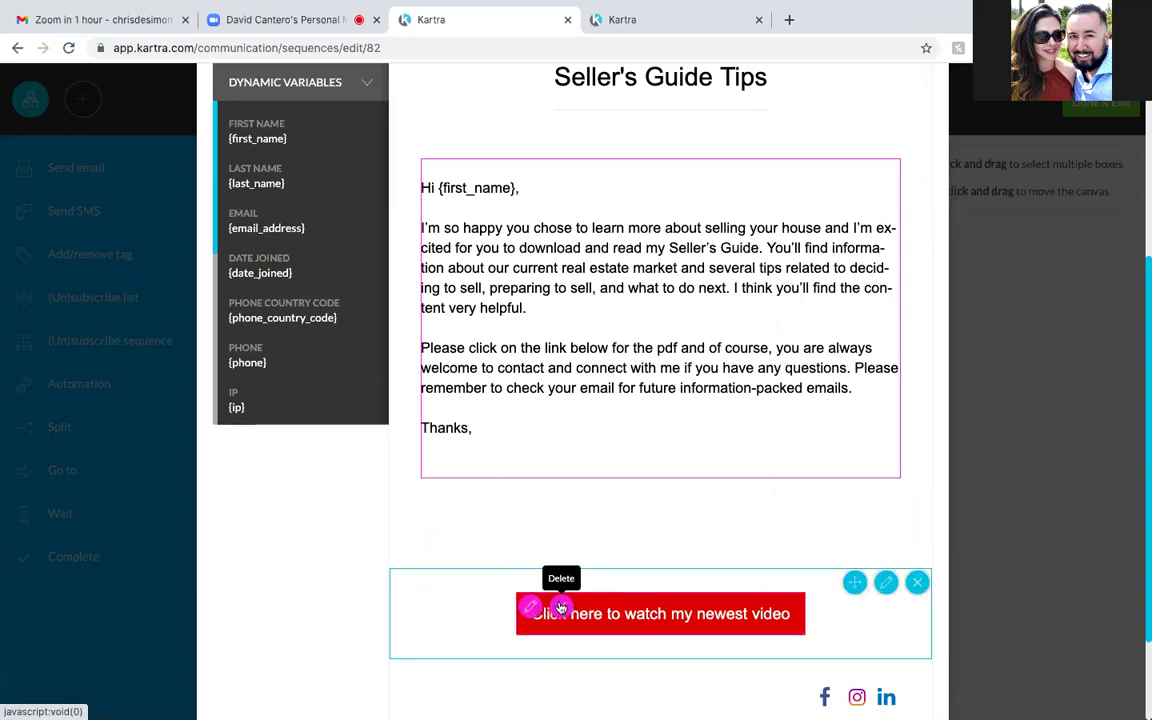
Delete the "Click here to watch my newest video" button, the social icons and the "Seller's Guide Tips" heading blocks from the email
{"action": "left_click", "coordinate": [918, 584]}
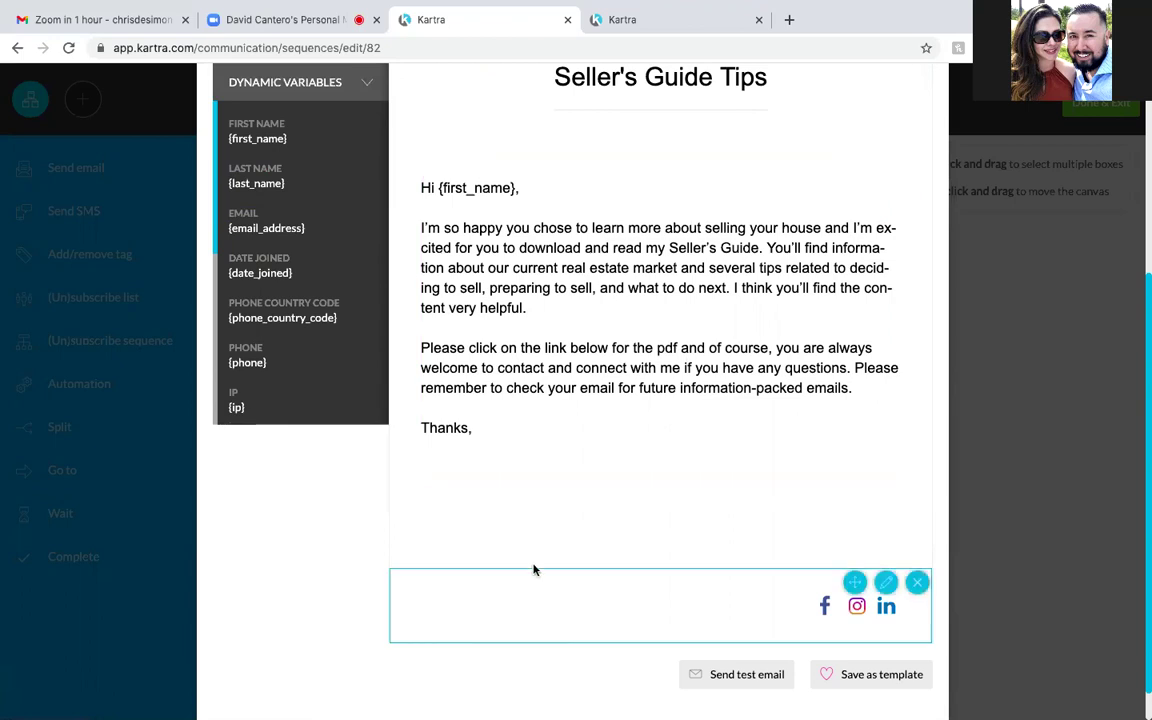
{"action": "left_click", "coordinate": [918, 587]}
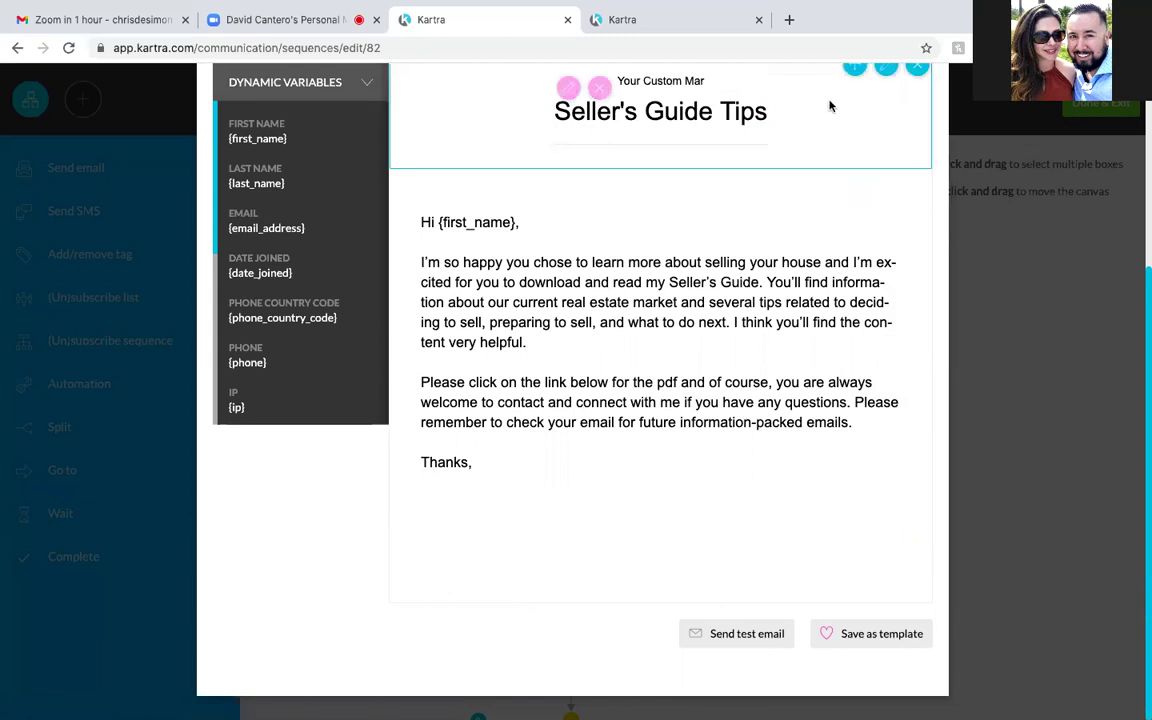
{"action": "scroll", "coordinate": [827, 110], "scroll_direction": "up", "scroll_amount": 1}
{"action": "scroll", "coordinate": [827, 116], "scroll_direction": "up", "scroll_amount": 3}
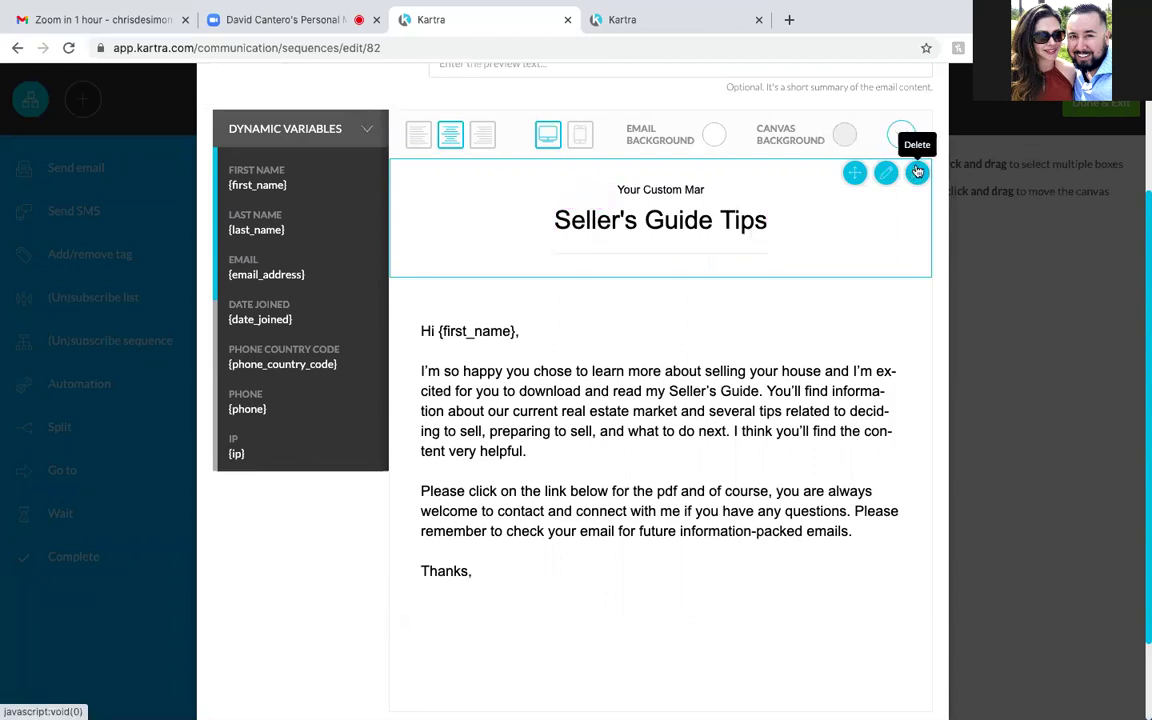
{"action": "left_click", "coordinate": [917, 172]}
{"action": "scroll", "coordinate": [628, 297], "scroll_direction": "up", "scroll_amount": 4}
{"action": "scroll", "coordinate": [628, 297], "scroll_direction": "down", "scroll_amount": 4}
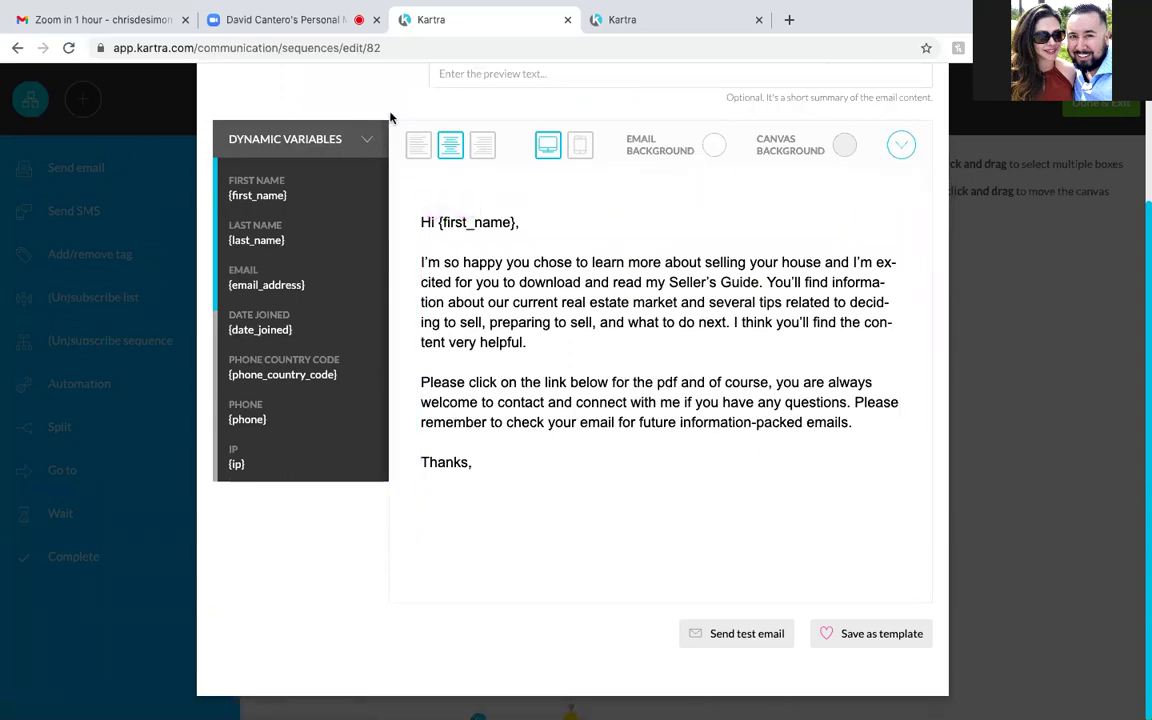
Switch from the dynamic variables to the design templates and look over the available headline layouts
{"action": "scroll", "coordinate": [313, 330], "scroll_direction": "down", "scroll_amount": 2}
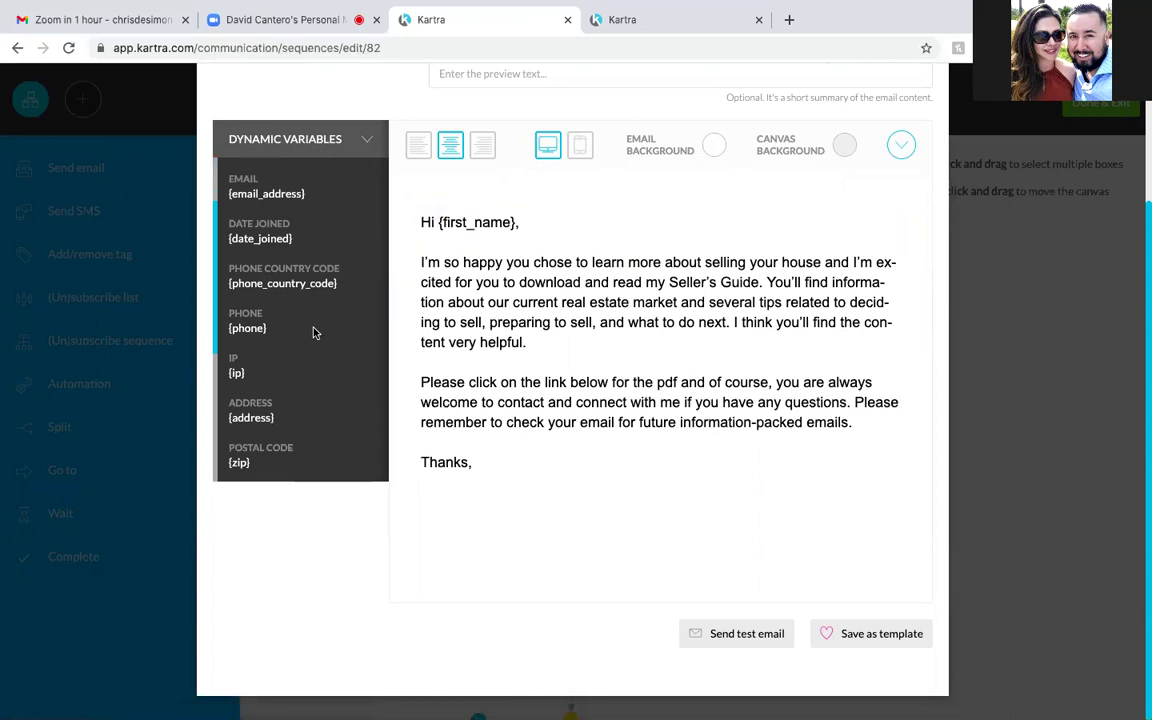
{"action": "scroll", "coordinate": [313, 332], "scroll_direction": "down", "scroll_amount": 1}
{"action": "left_click", "coordinate": [306, 142]}
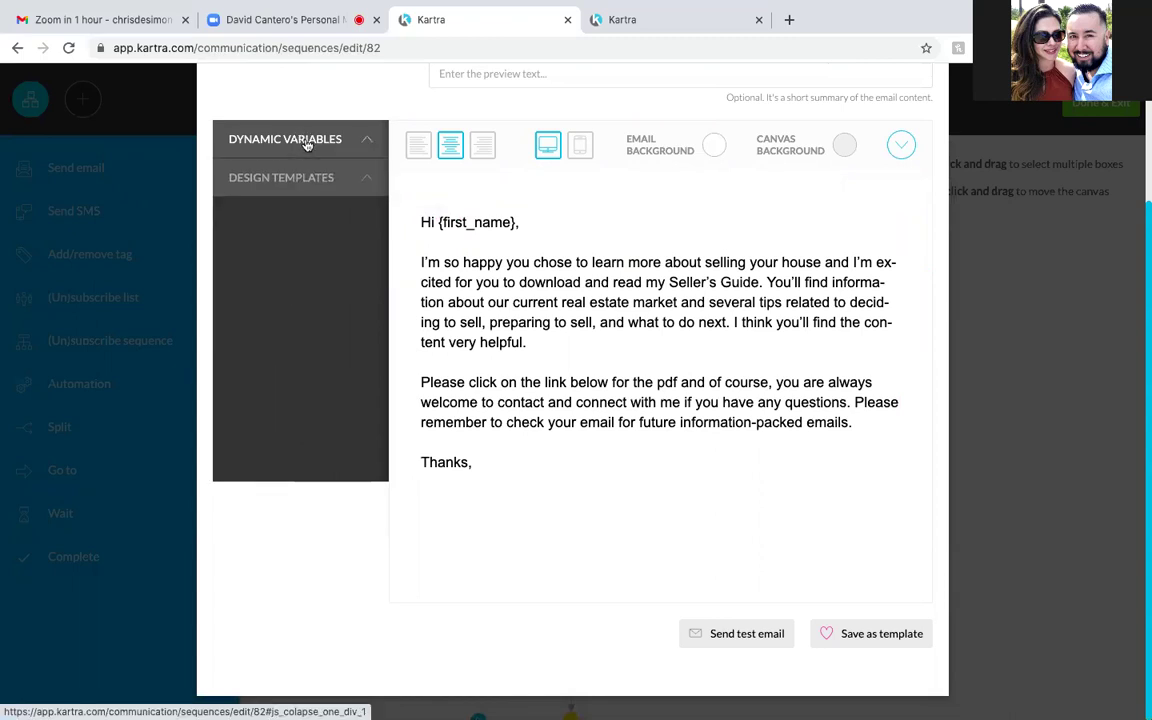
{"action": "left_click", "coordinate": [299, 178]}
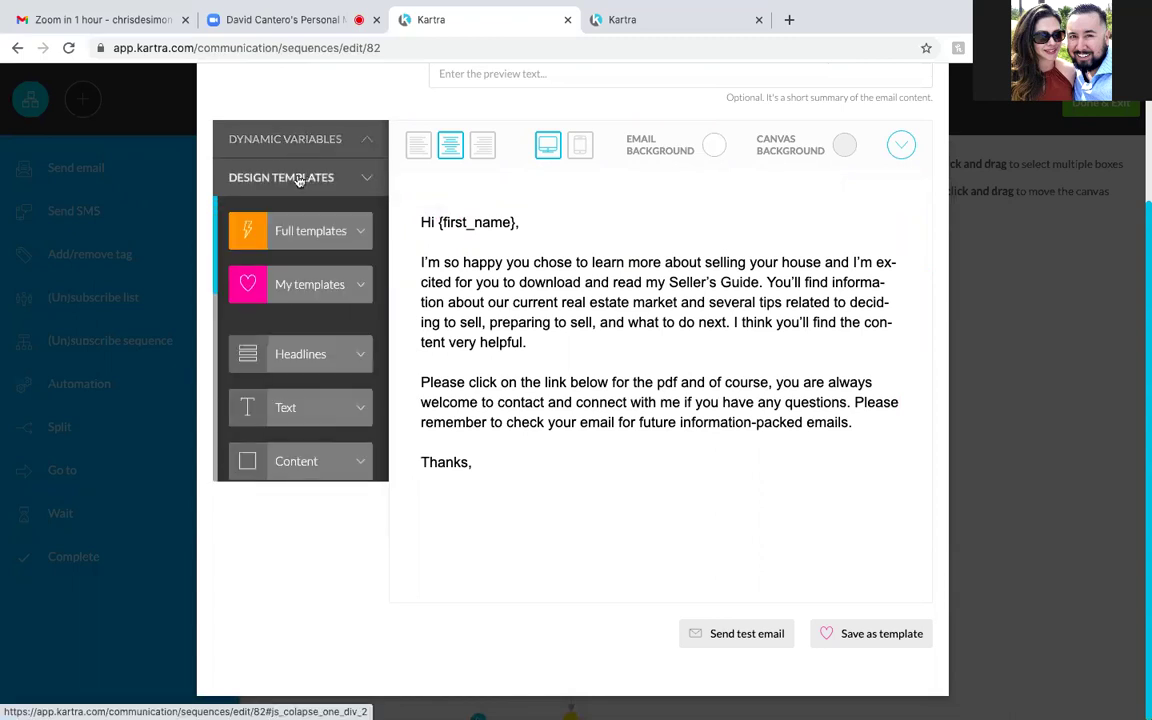
{"action": "left_click", "coordinate": [308, 362]}
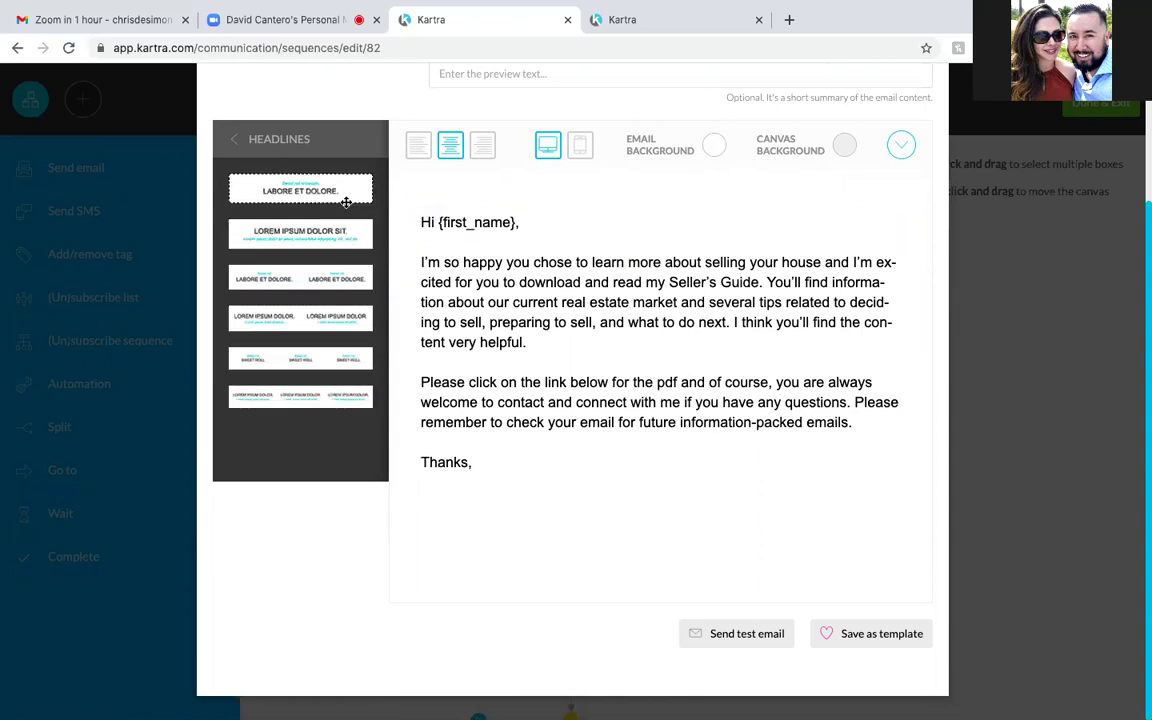
{"action": "scroll", "coordinate": [350, 195], "scroll_direction": "up", "scroll_amount": 2}
{"action": "scroll", "coordinate": [346, 204], "scroll_direction": "up", "scroll_amount": 1}
{"action": "scroll", "coordinate": [300, 280], "scroll_direction": "down", "scroll_amount": 3}
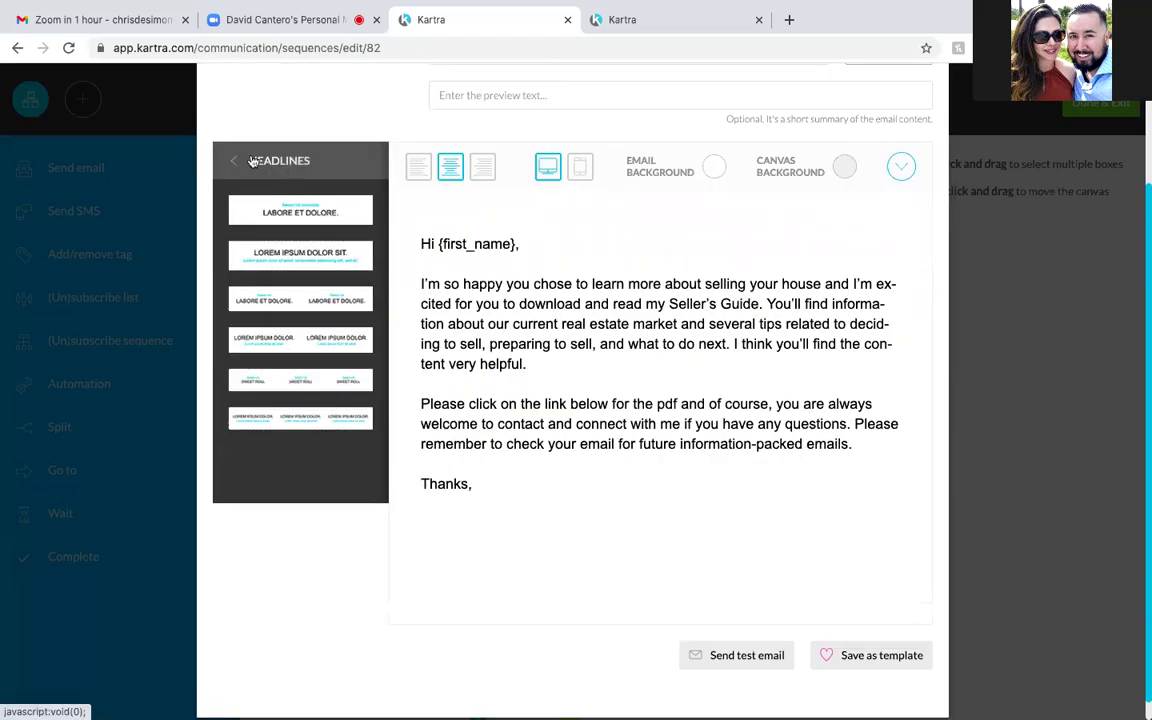
{"action": "left_click", "coordinate": [285, 162]}
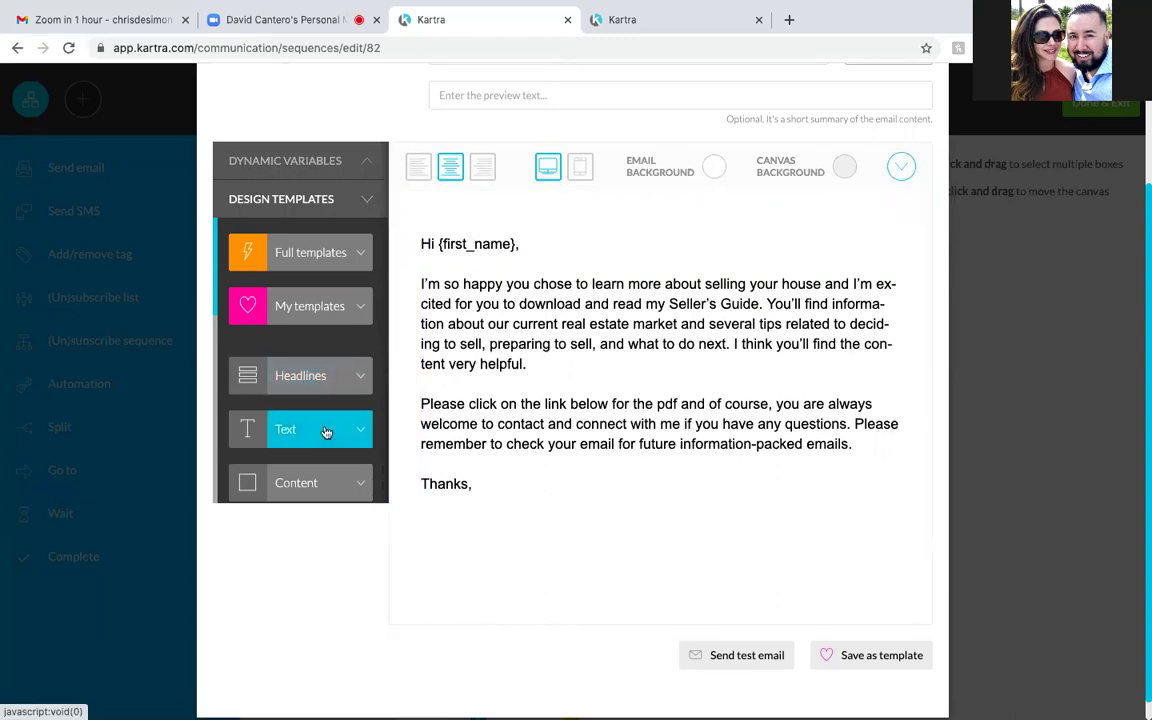
Browse the design template categories and look over the available header layouts
{"action": "scroll", "coordinate": [326, 432], "scroll_direction": "down", "scroll_amount": 5}
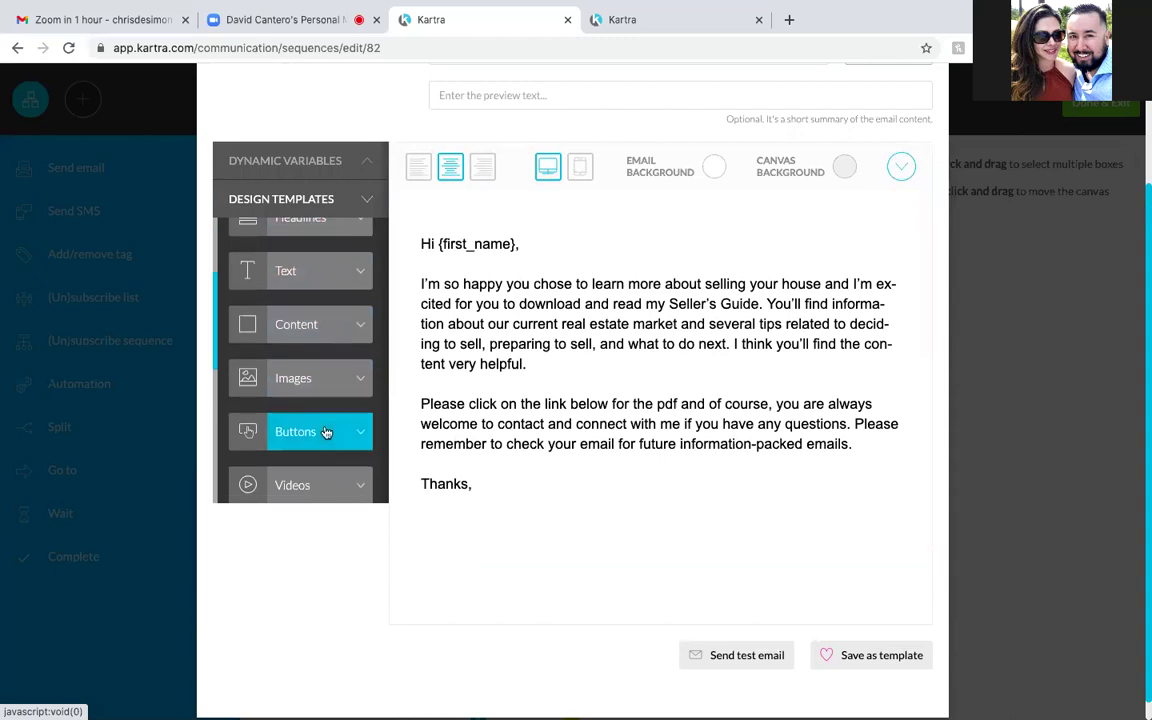
{"action": "scroll", "coordinate": [326, 432], "scroll_direction": "down", "scroll_amount": 3}
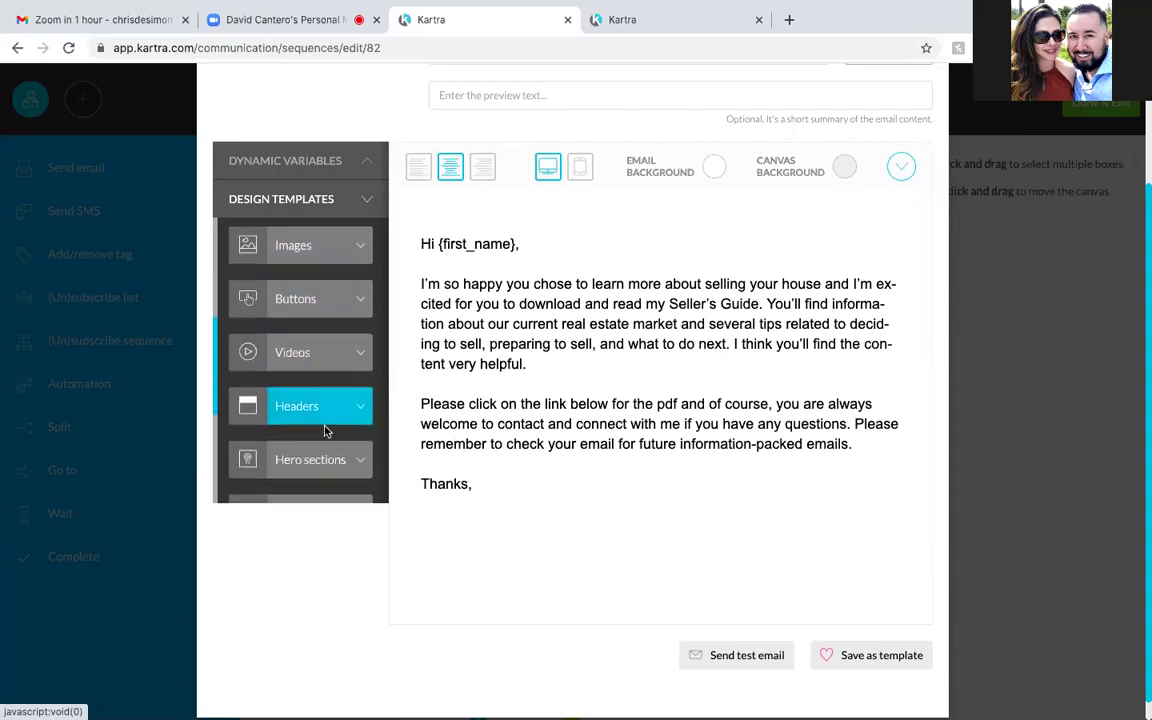
{"action": "scroll", "coordinate": [326, 432], "scroll_direction": "down", "scroll_amount": 2}
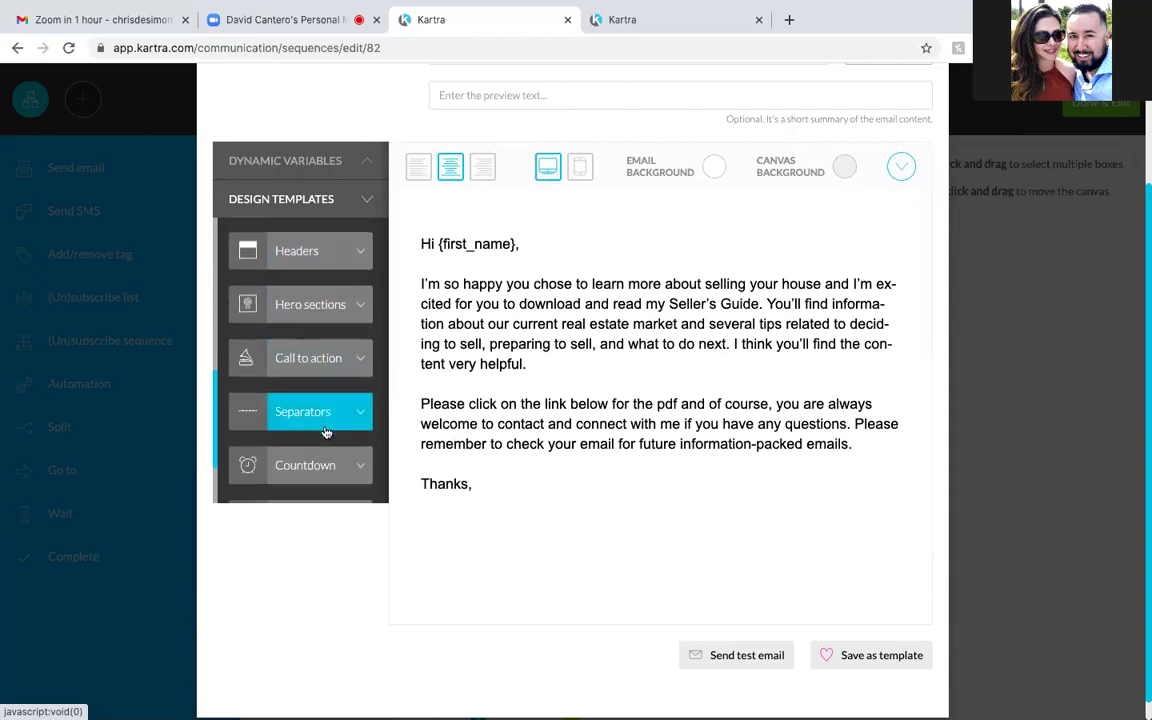
{"action": "scroll", "coordinate": [326, 432], "scroll_direction": "up", "scroll_amount": 2}
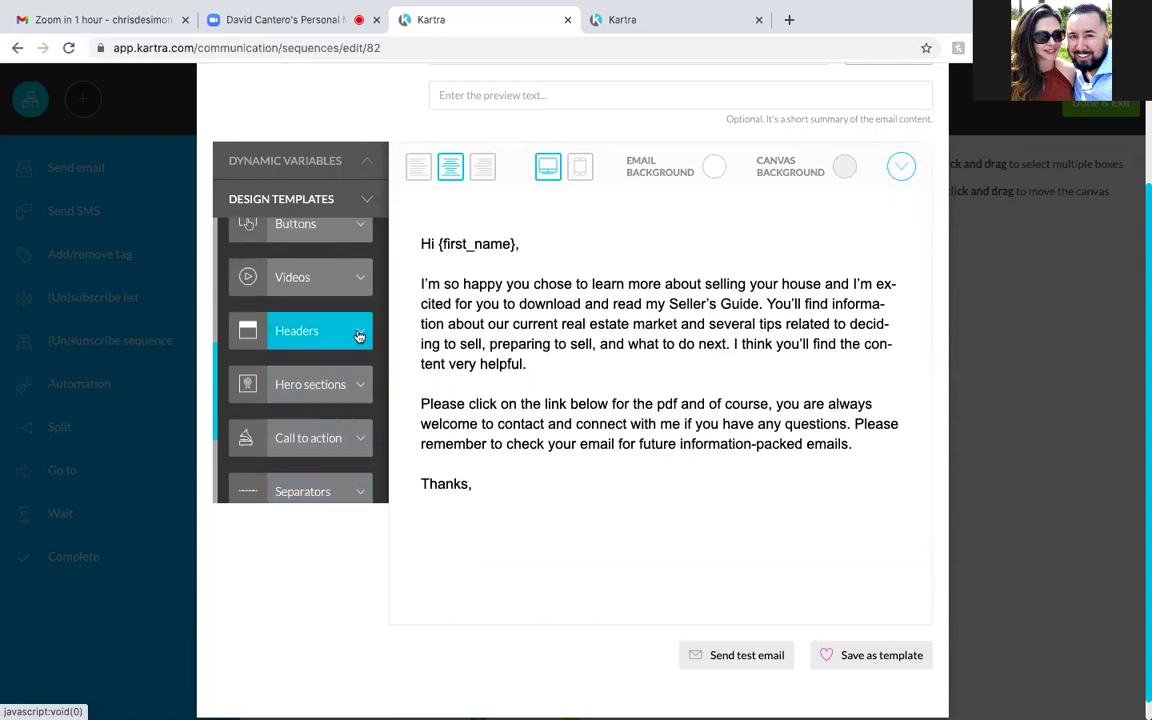
{"action": "left_click", "coordinate": [358, 336]}
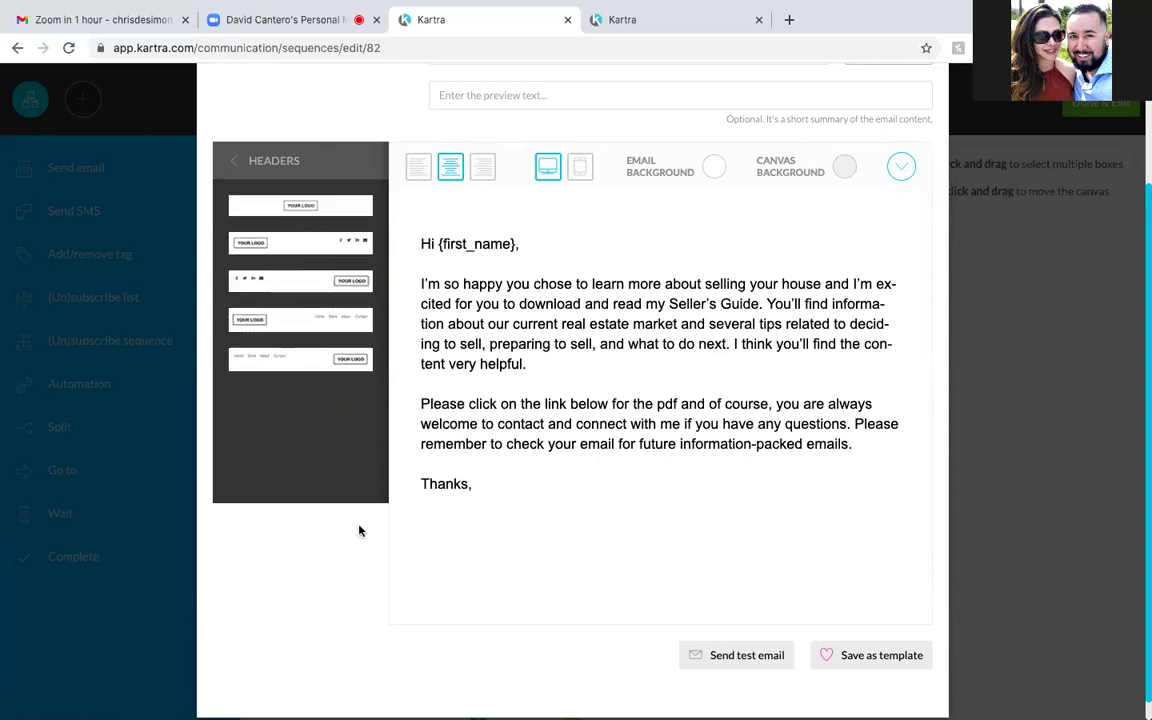
{"action": "left_click", "coordinate": [233, 160]}
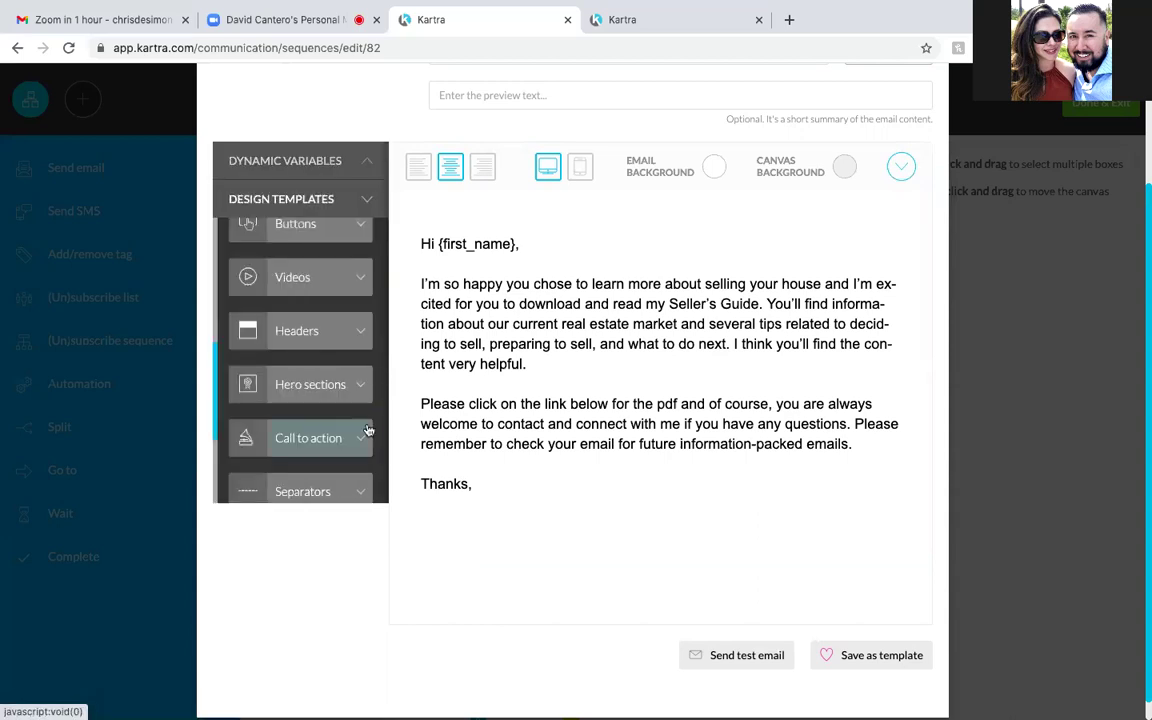
Browse the remaining design template categories and examine the available footer layouts
{"action": "scroll", "coordinate": [316, 368], "scroll_direction": "down", "scroll_amount": 3}
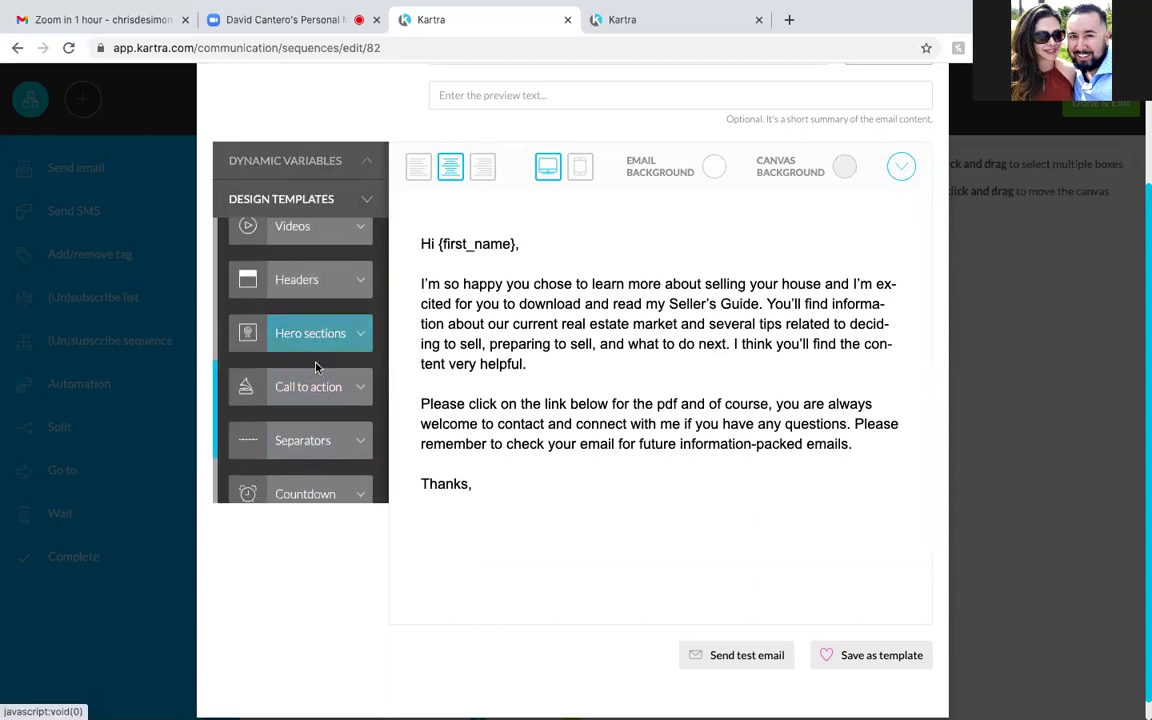
{"action": "scroll", "coordinate": [316, 368], "scroll_direction": "down", "scroll_amount": 2}
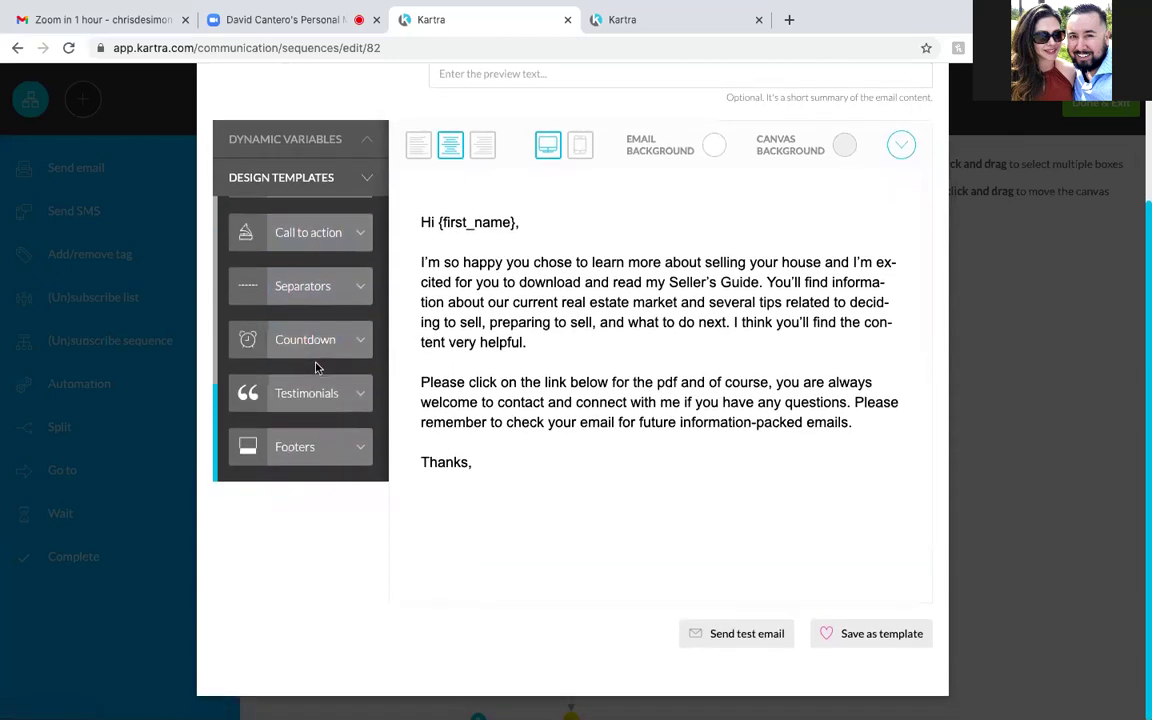
{"action": "scroll", "coordinate": [316, 368], "scroll_direction": "up", "scroll_amount": 1}
{"action": "scroll", "coordinate": [319, 366], "scroll_direction": "down", "scroll_amount": 1}
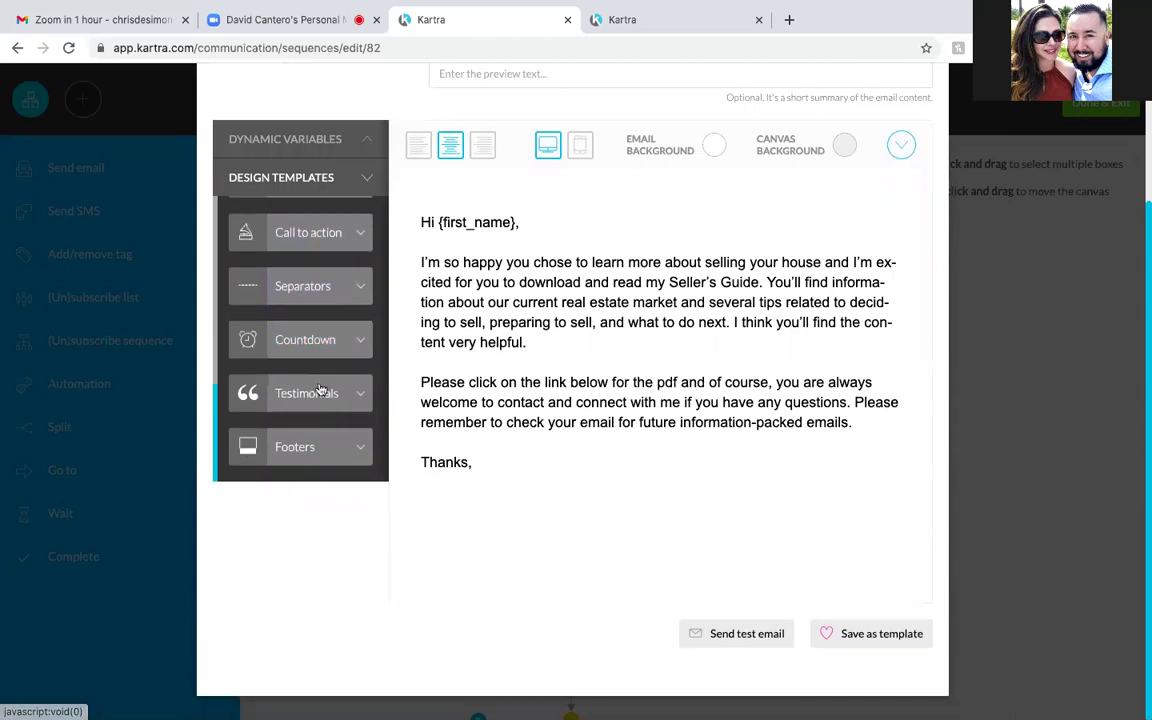
{"action": "left_click", "coordinate": [363, 452]}
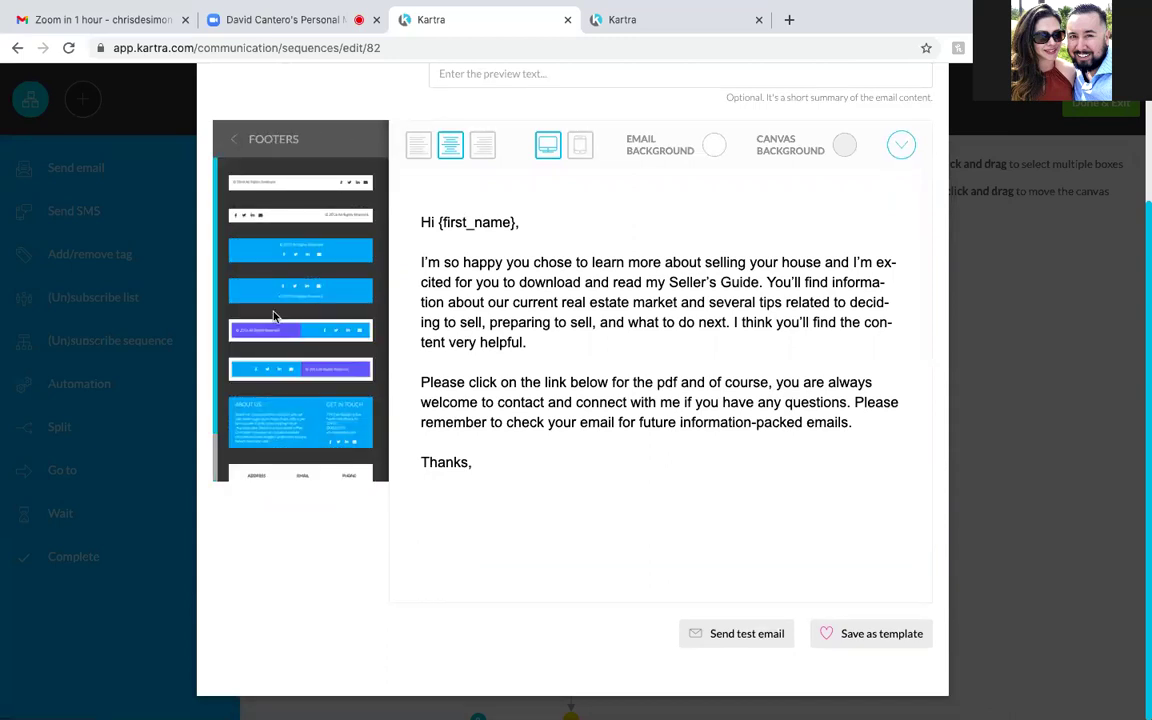
{"action": "scroll", "coordinate": [274, 313], "scroll_direction": "down", "scroll_amount": 1}
{"action": "scroll", "coordinate": [274, 313], "scroll_direction": "up", "scroll_amount": 1}
{"action": "scroll", "coordinate": [246, 280], "scroll_direction": "up", "scroll_amount": 3}
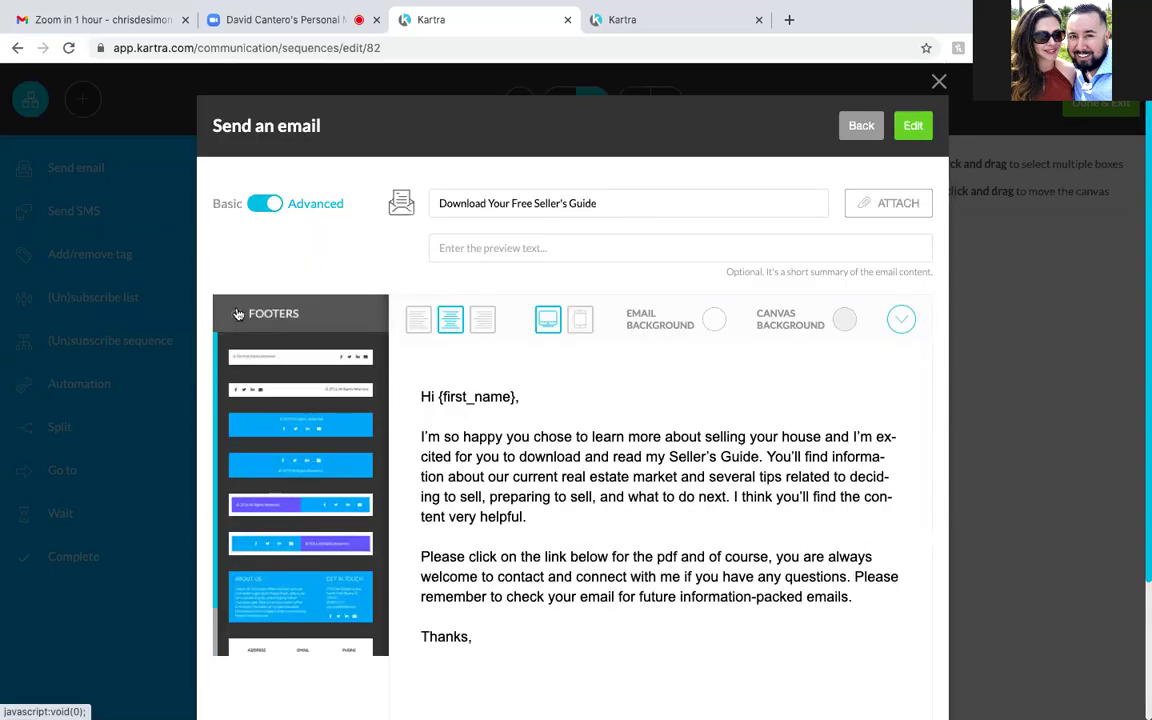
{"action": "left_click", "coordinate": [238, 313]}
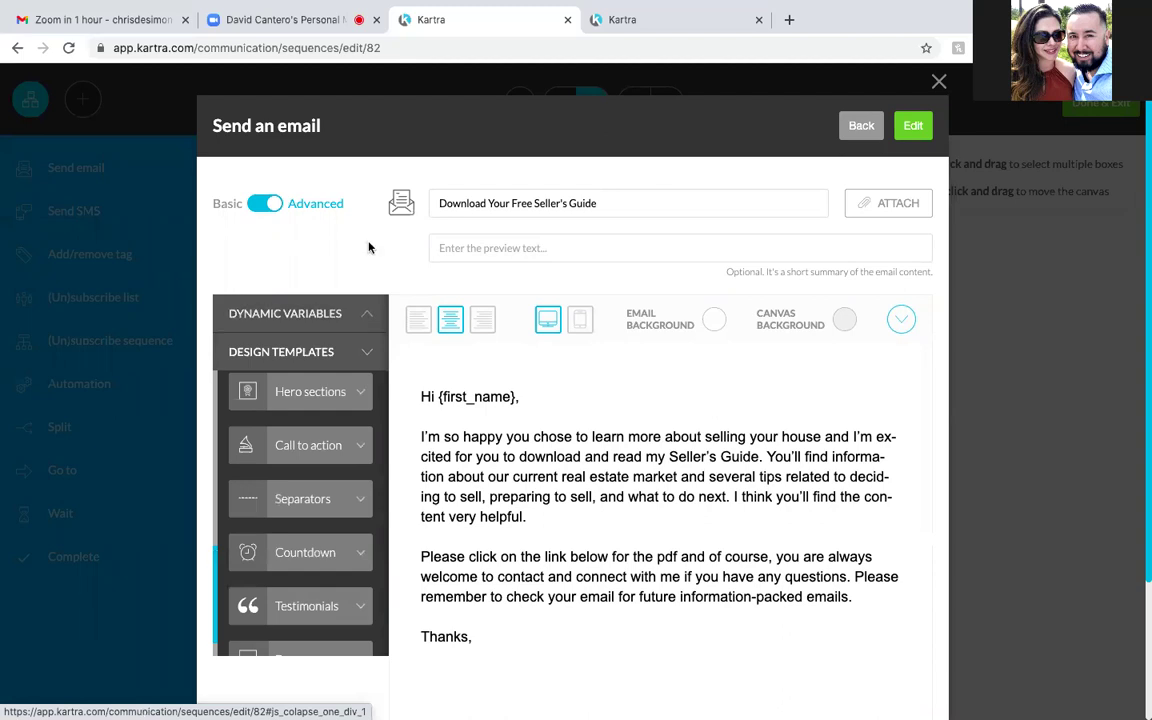
Add the white footer with the copyright line and social icons below the message, and delete the empty block beneath it
{"action": "scroll", "coordinate": [347, 522], "scroll_direction": "down", "scroll_amount": 4}
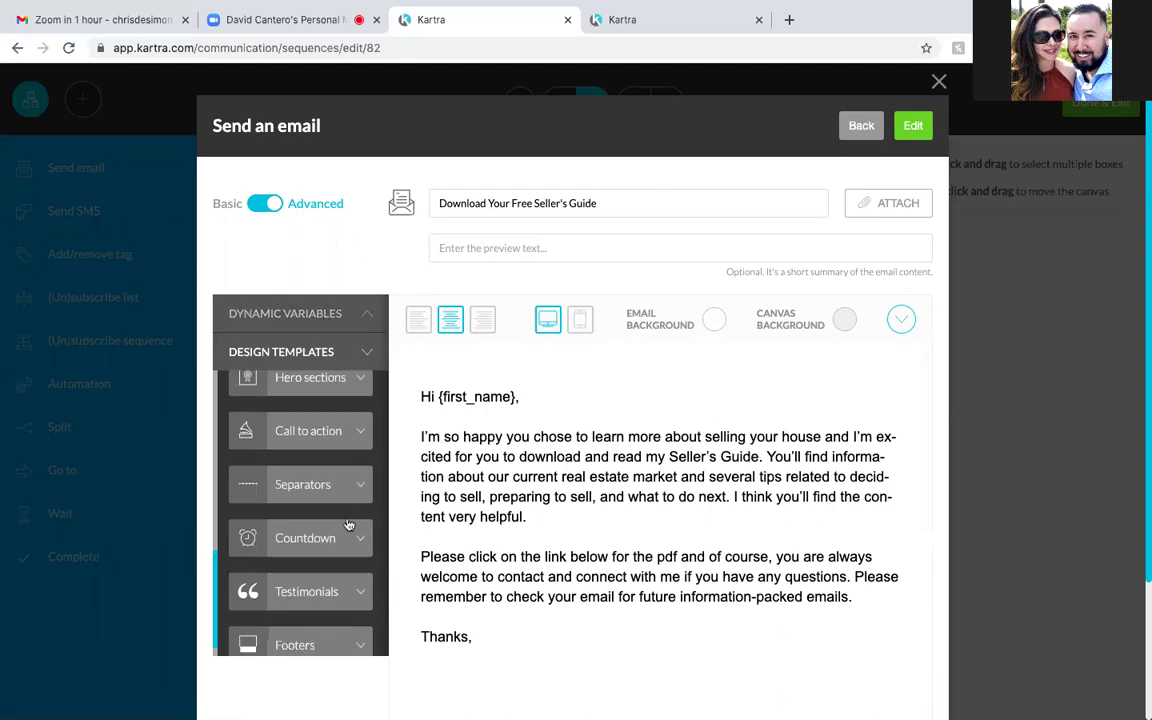
{"action": "left_click", "coordinate": [334, 447]}
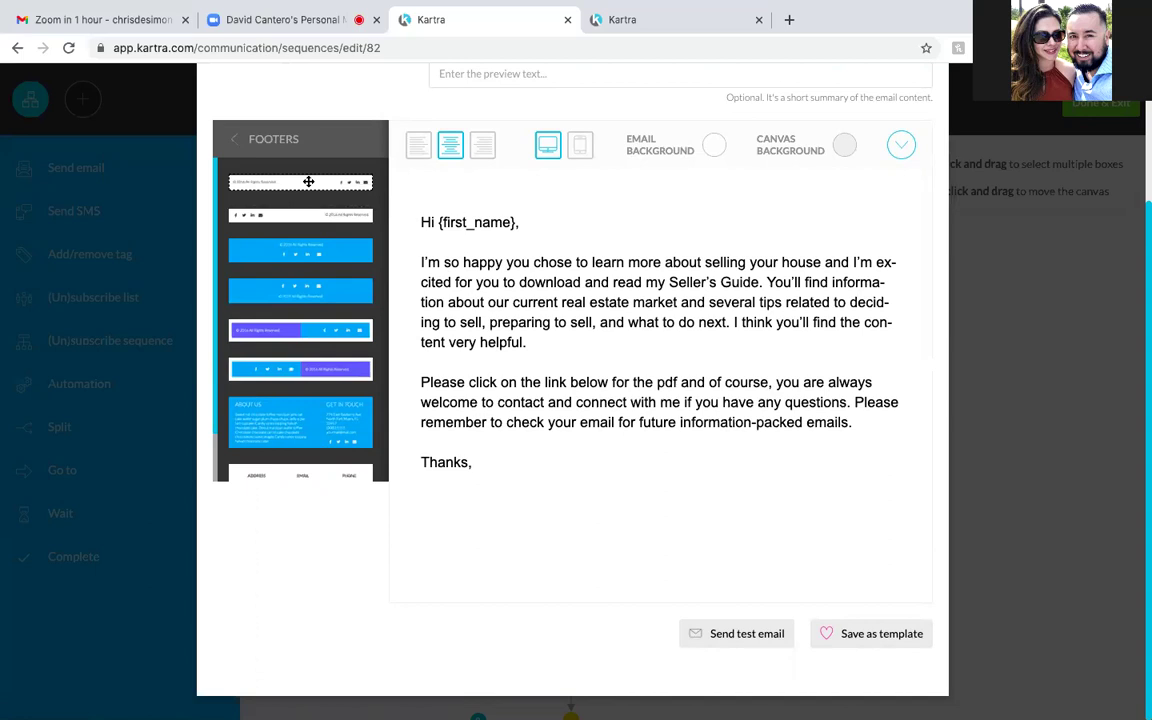
{"action": "left_click_drag", "start_coordinate": [308, 181], "coordinate": [645, 620]}
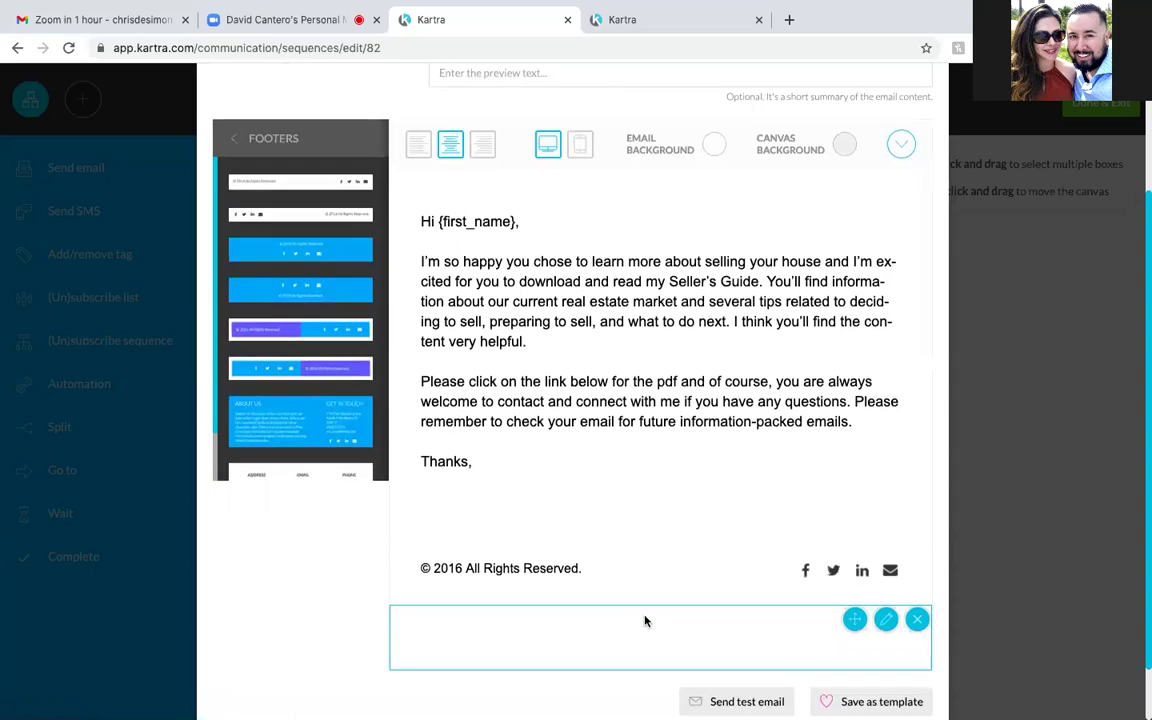
{"action": "scroll", "coordinate": [645, 621], "scroll_direction": "down", "scroll_amount": 1}
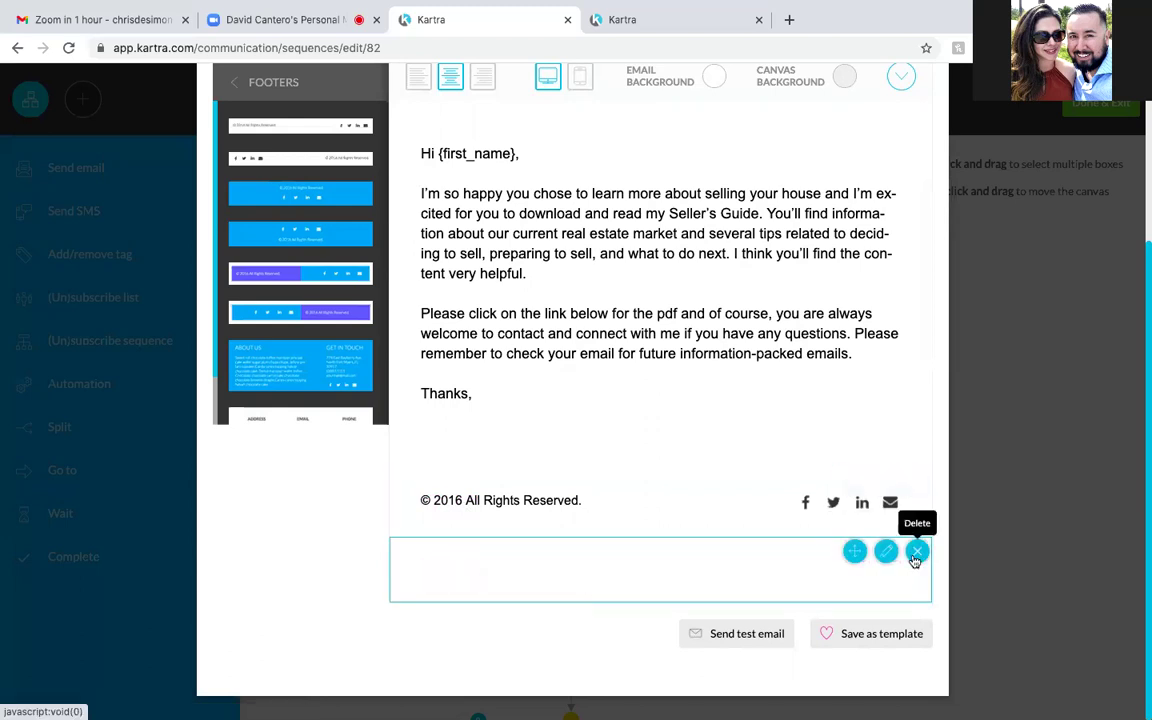
{"action": "left_click", "coordinate": [916, 553]}
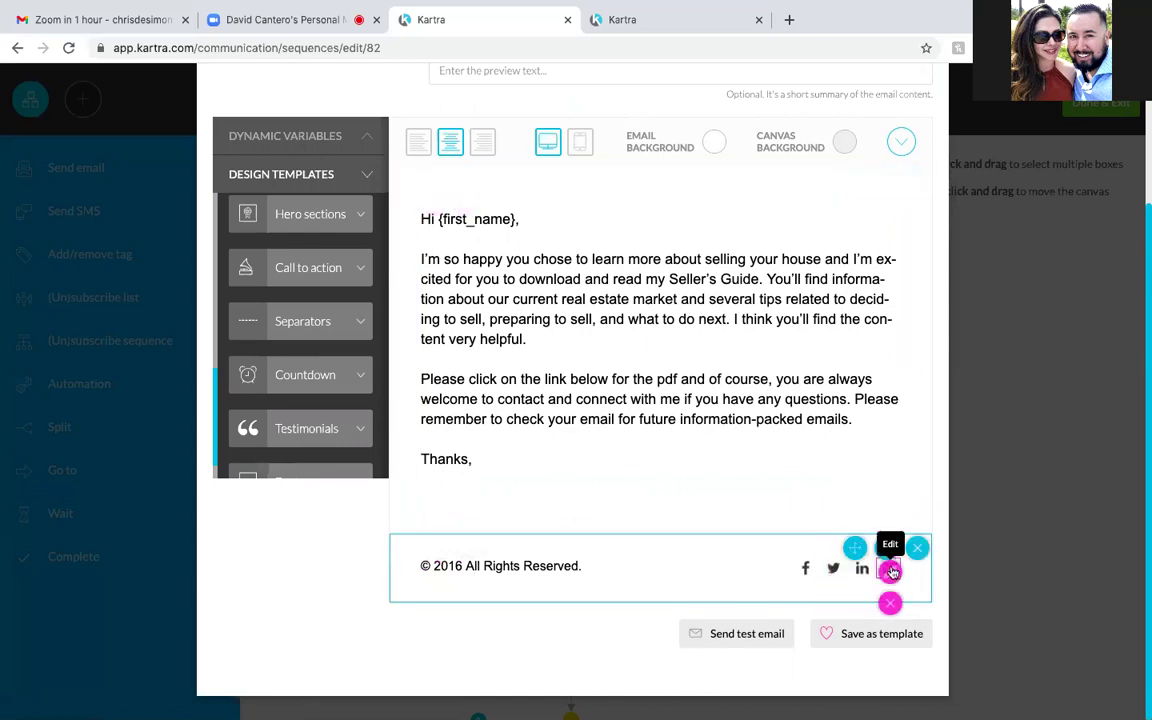
Remove the envelope icon from the footer and change its copyright year to 2021
{"action": "left_click", "coordinate": [890, 604]}
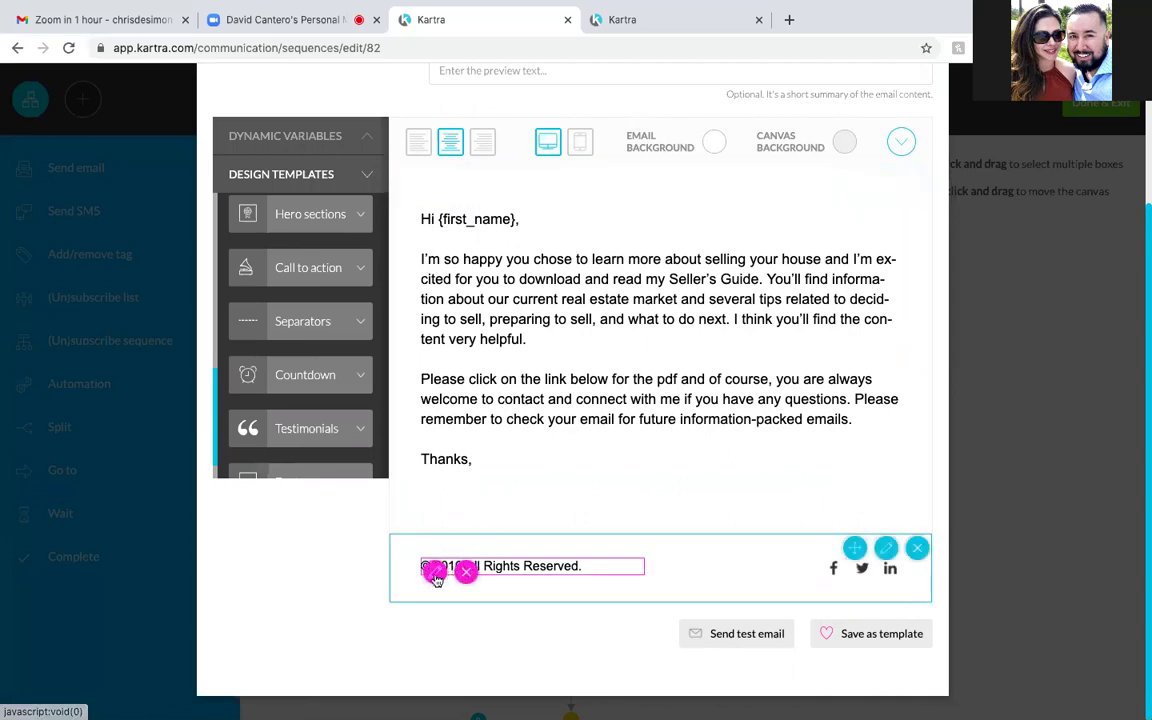
{"action": "left_click", "coordinate": [434, 571]}
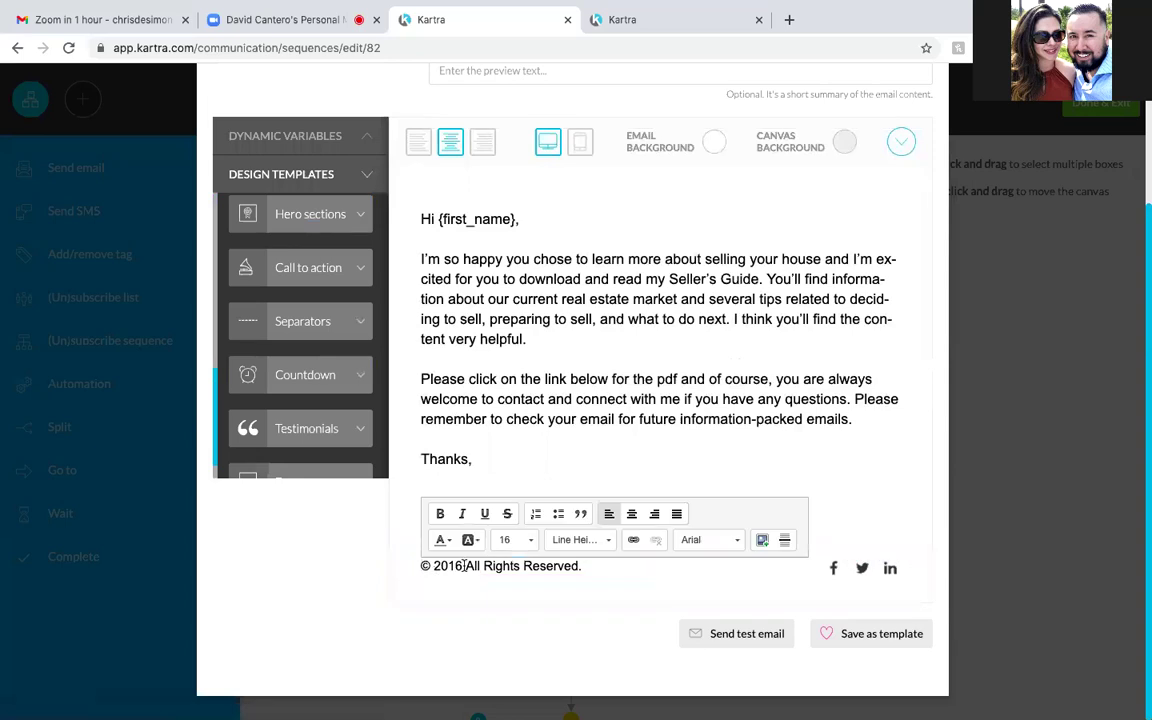
{"action": "key", "text": "BackSpace"}
{"action": "key", "text": "BackSpace"}
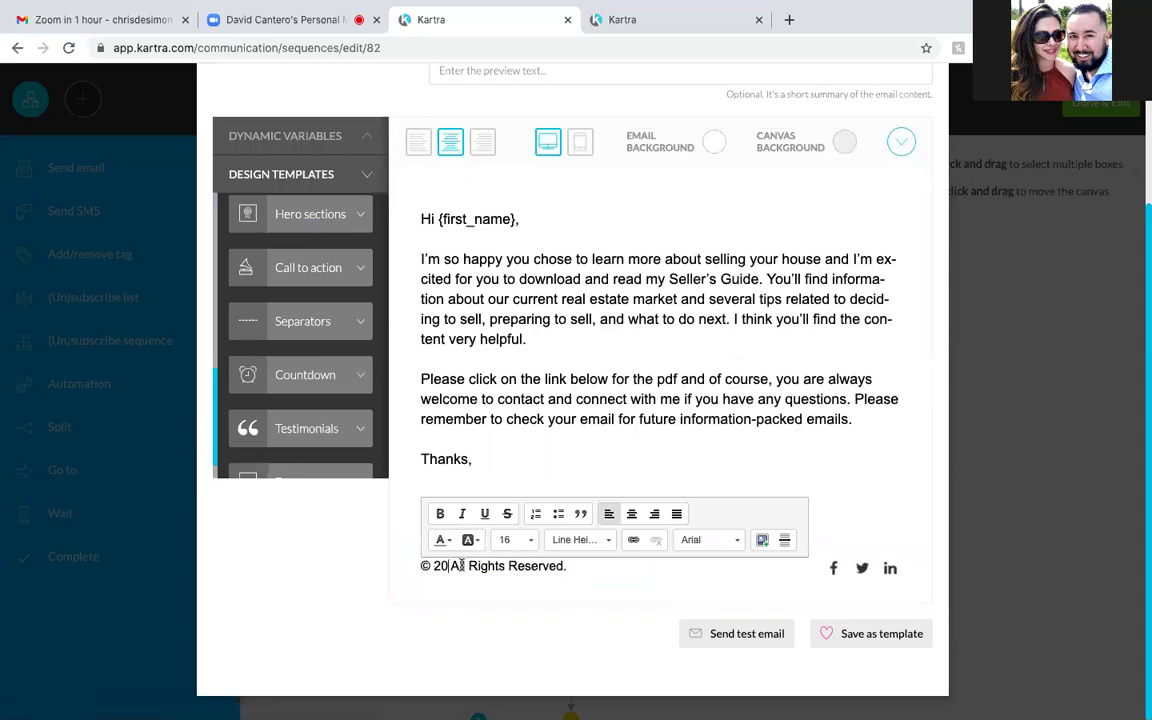
{"action": "type", "text": "21"}
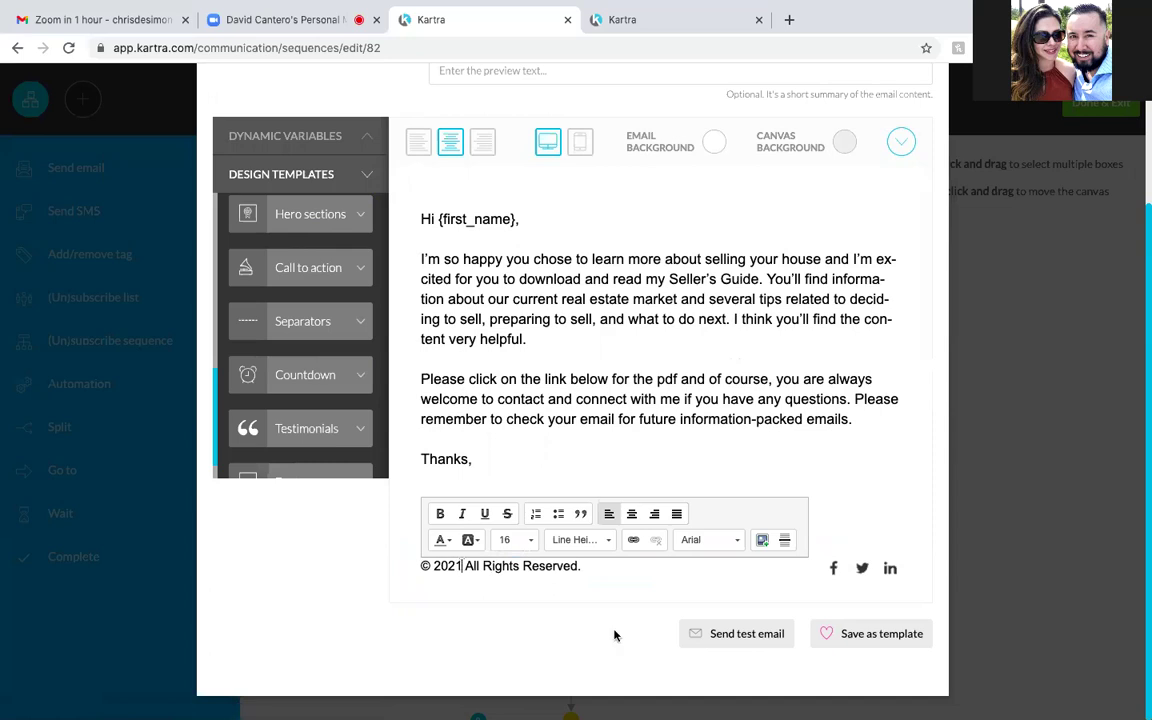
{"action": "left_click", "coordinate": [585, 566]}
Save the email layout as a reusable template
{"action": "left_click", "coordinate": [865, 637]}
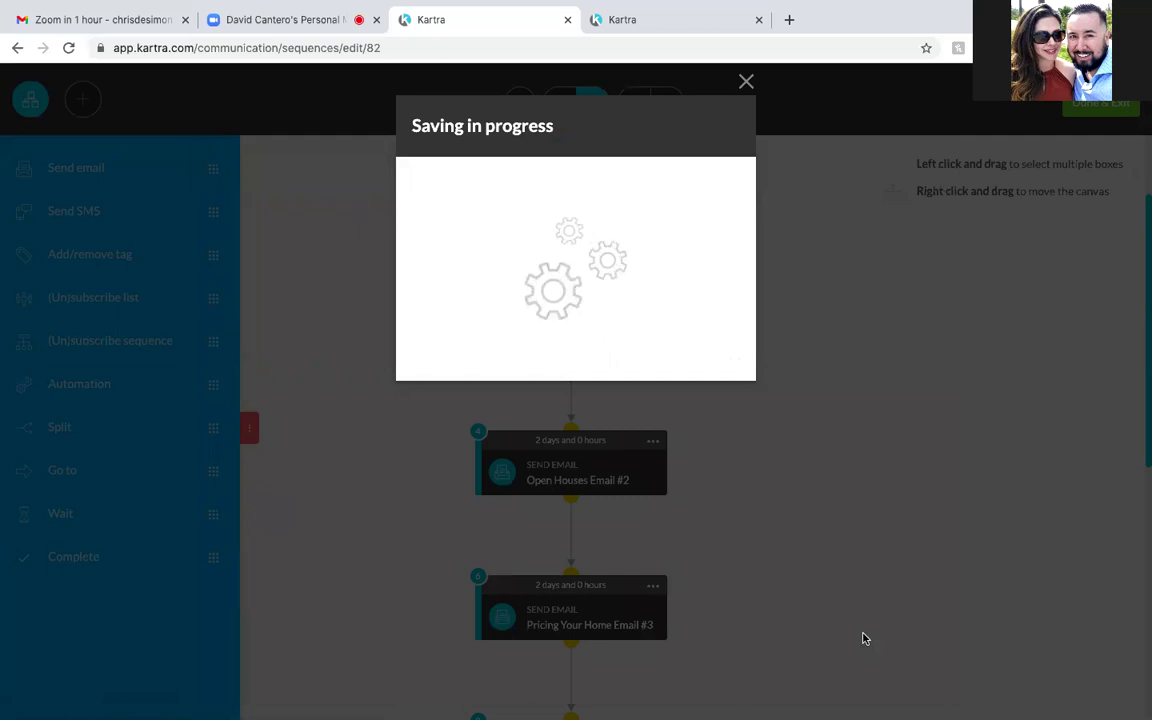
{"action": "left_click", "coordinate": [745, 82]}
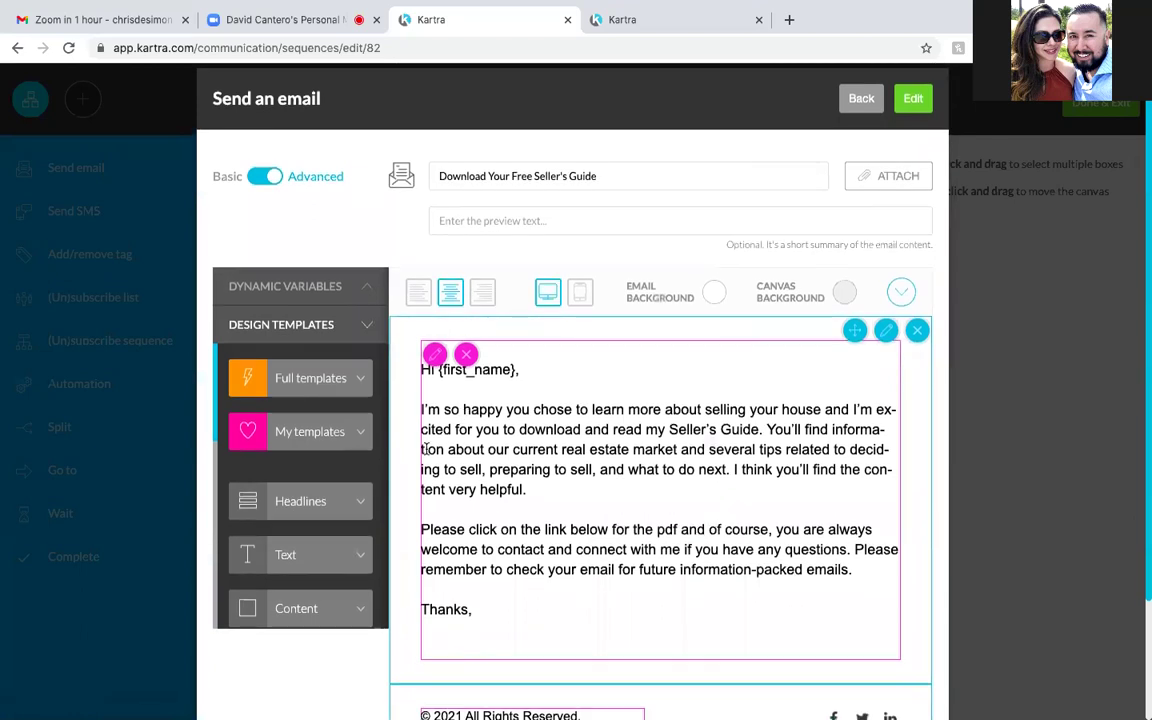
Remove the blank line above the "Hi {first_name}," greeting in the message text
{"action": "left_click", "coordinate": [323, 389]}
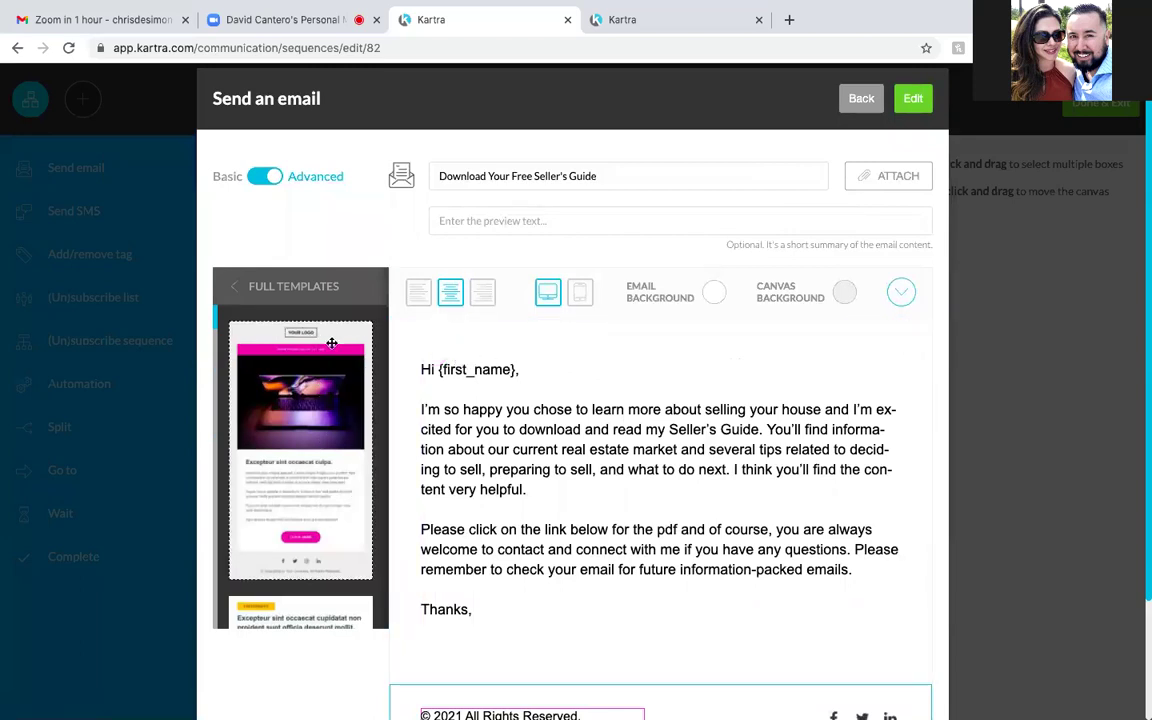
{"action": "mouse_move", "coordinate": [432, 362]}
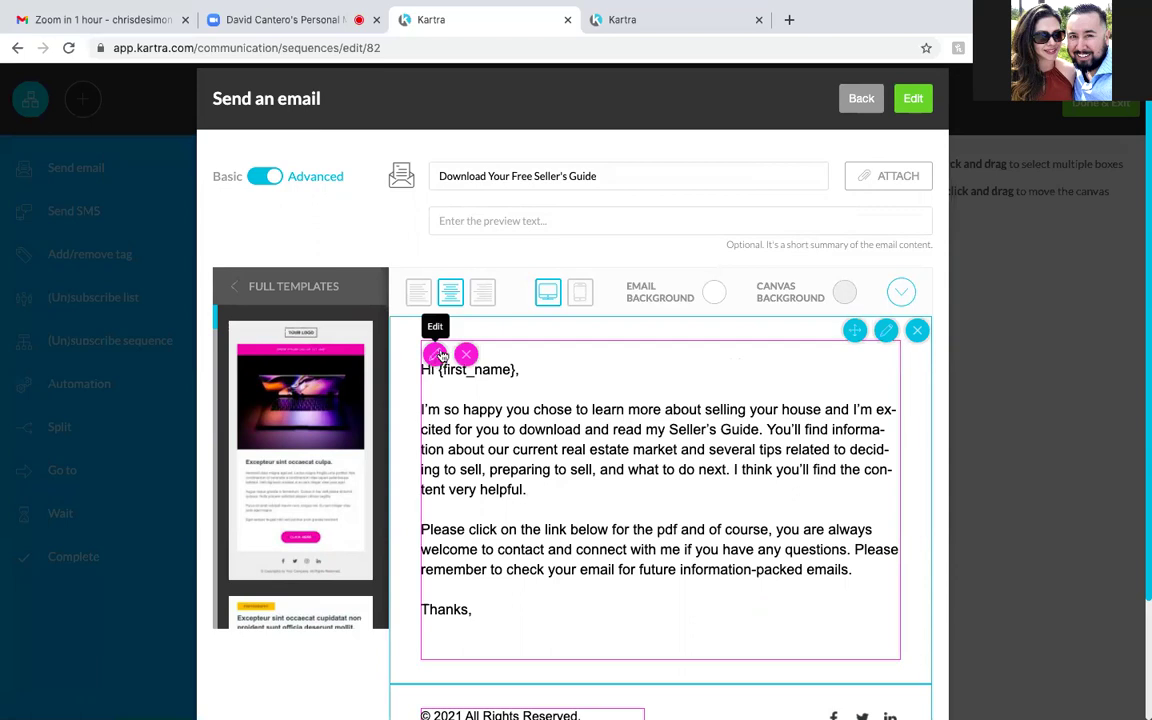
{"action": "left_click", "coordinate": [437, 355]}
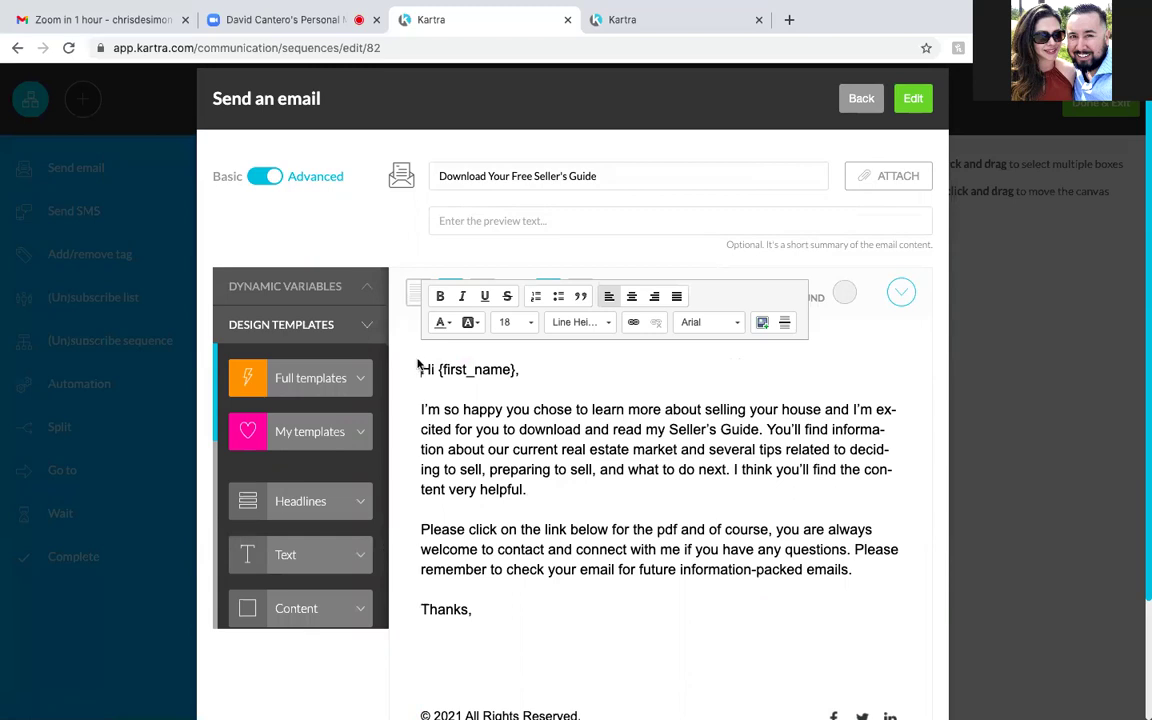
{"action": "left_click_drag", "start_coordinate": [419, 369], "coordinate": [409, 393]}
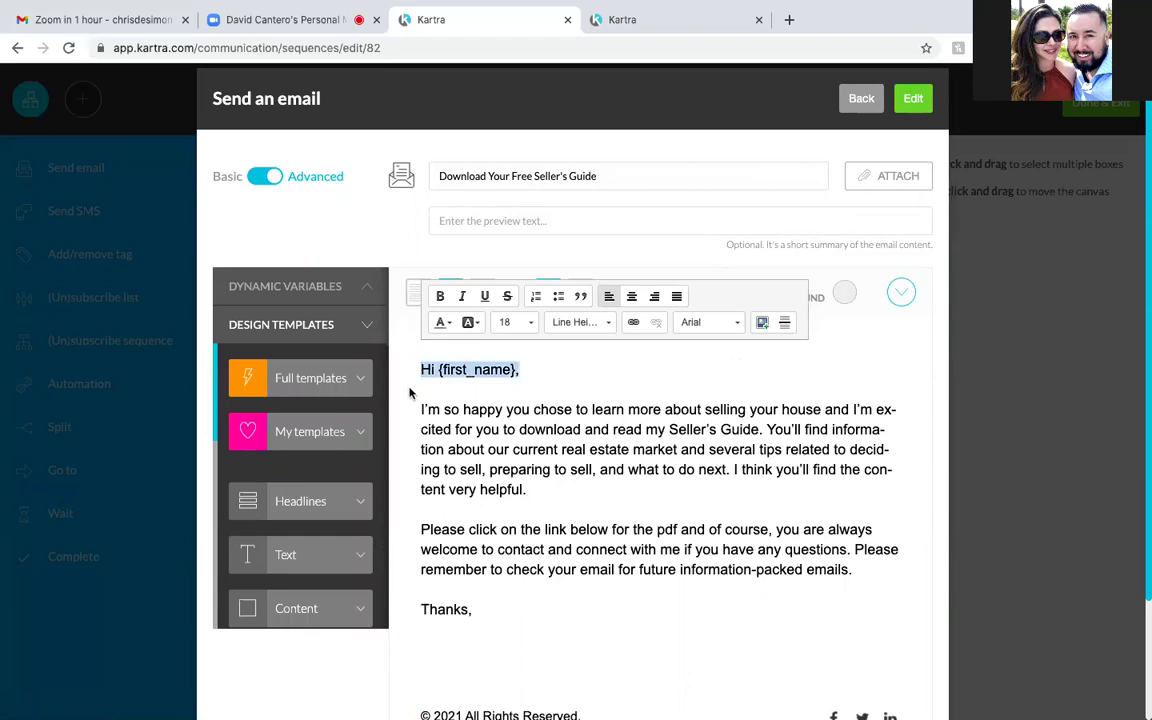
{"action": "left_click", "coordinate": [419, 369]}
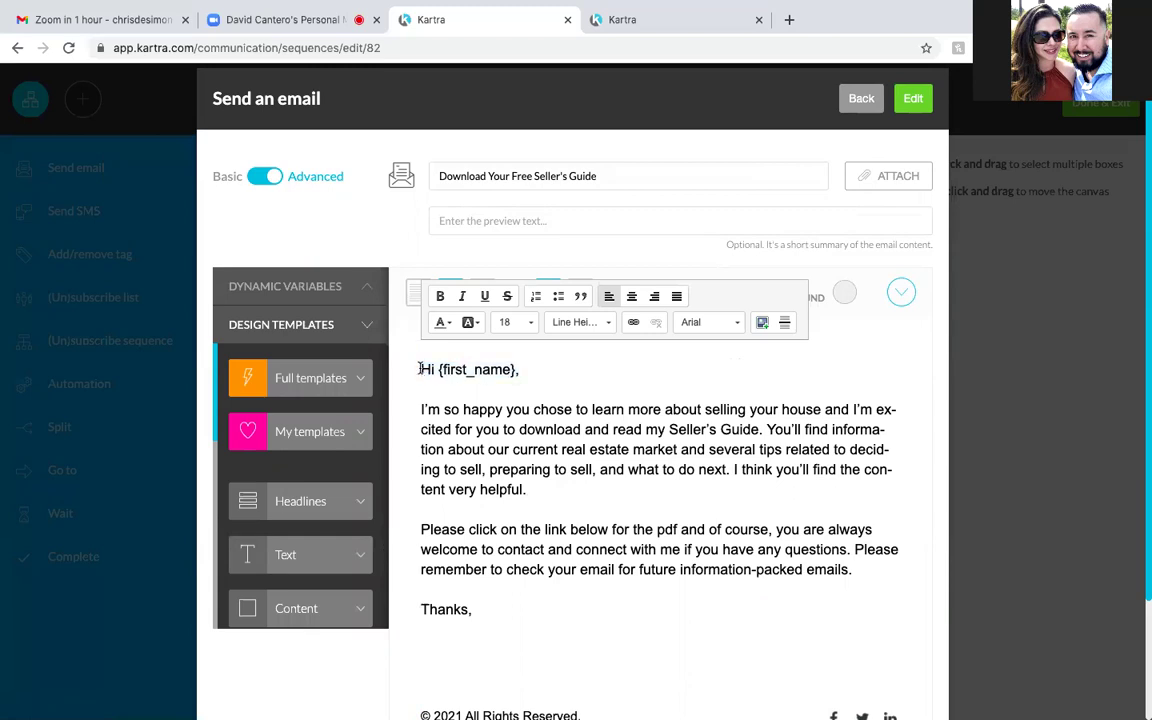
{"action": "key", "text": "BackSpace"}
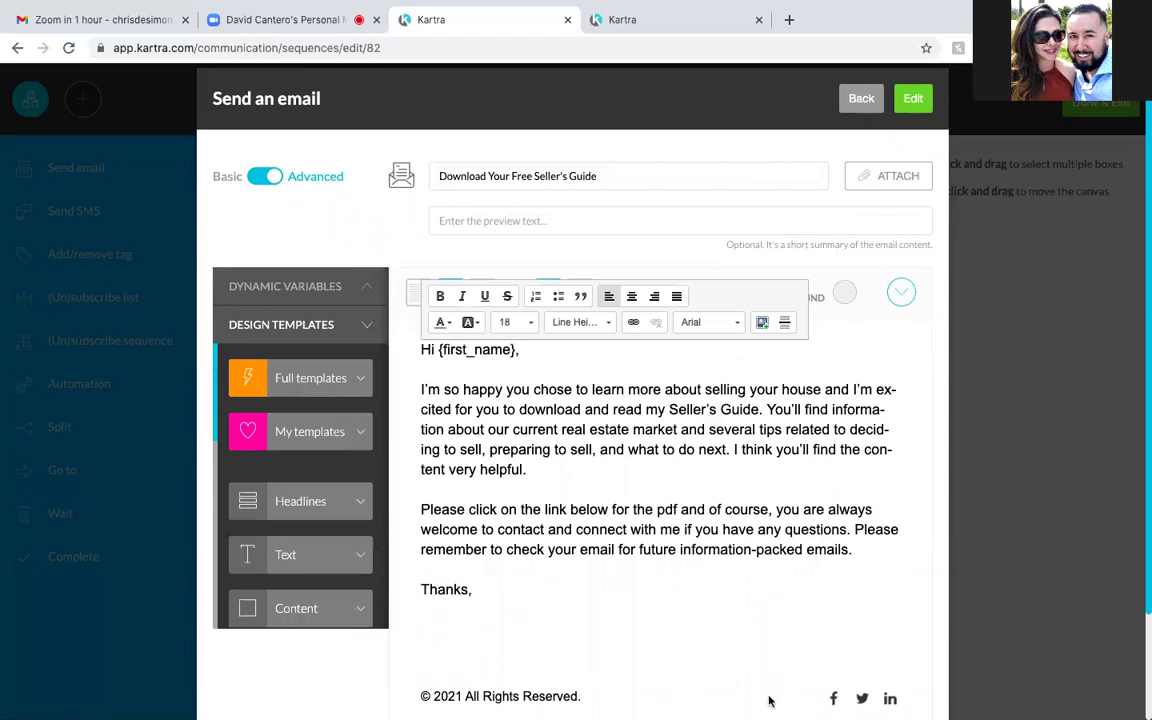
Insert the saved personal template with the logo header, laptop image and download button above the greeting text
{"action": "left_click", "coordinate": [339, 378]}
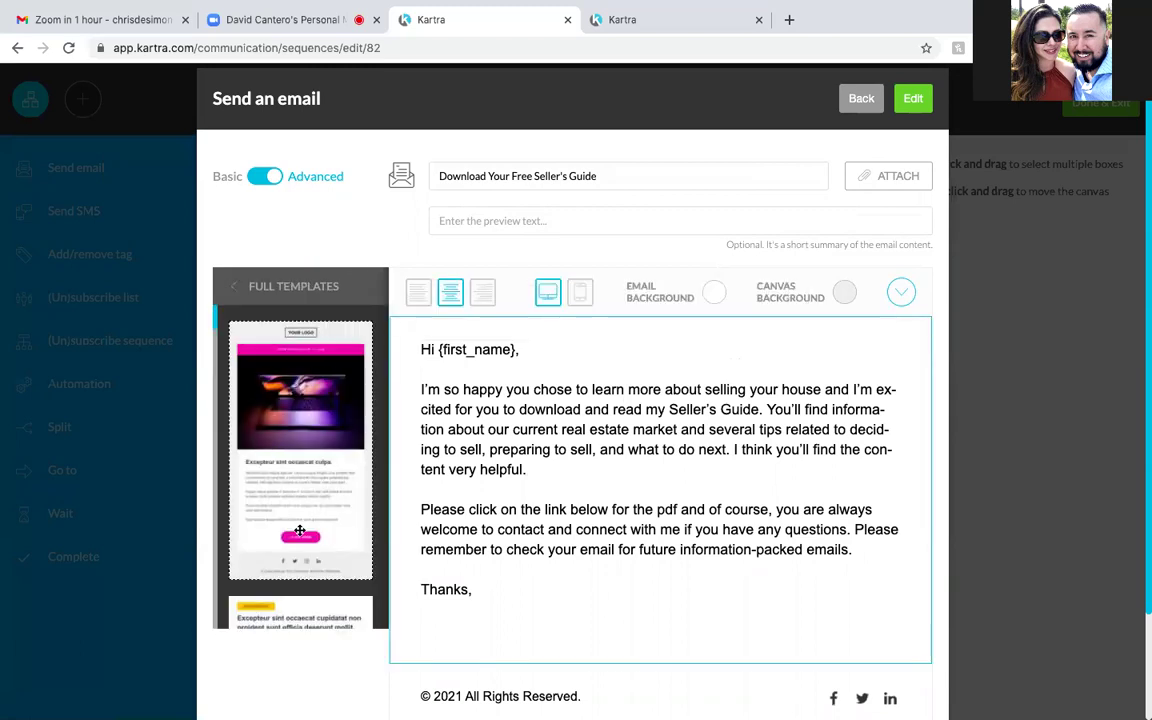
{"action": "left_click", "coordinate": [295, 240]}
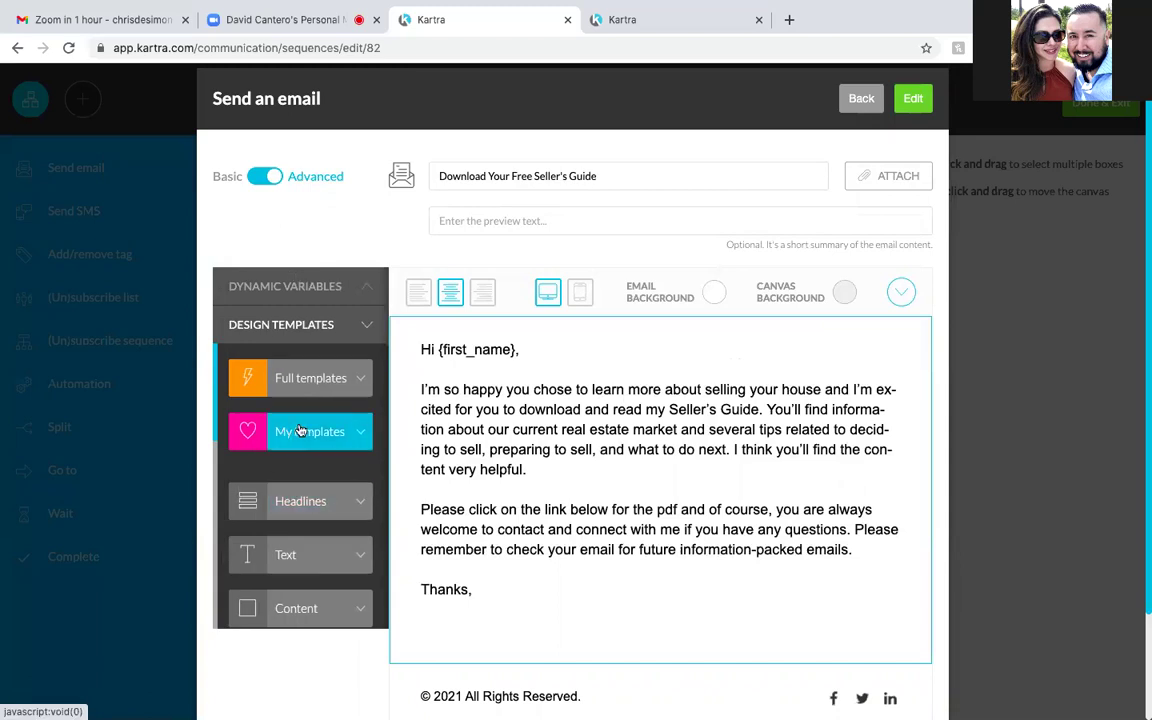
{"action": "left_click", "coordinate": [298, 431]}
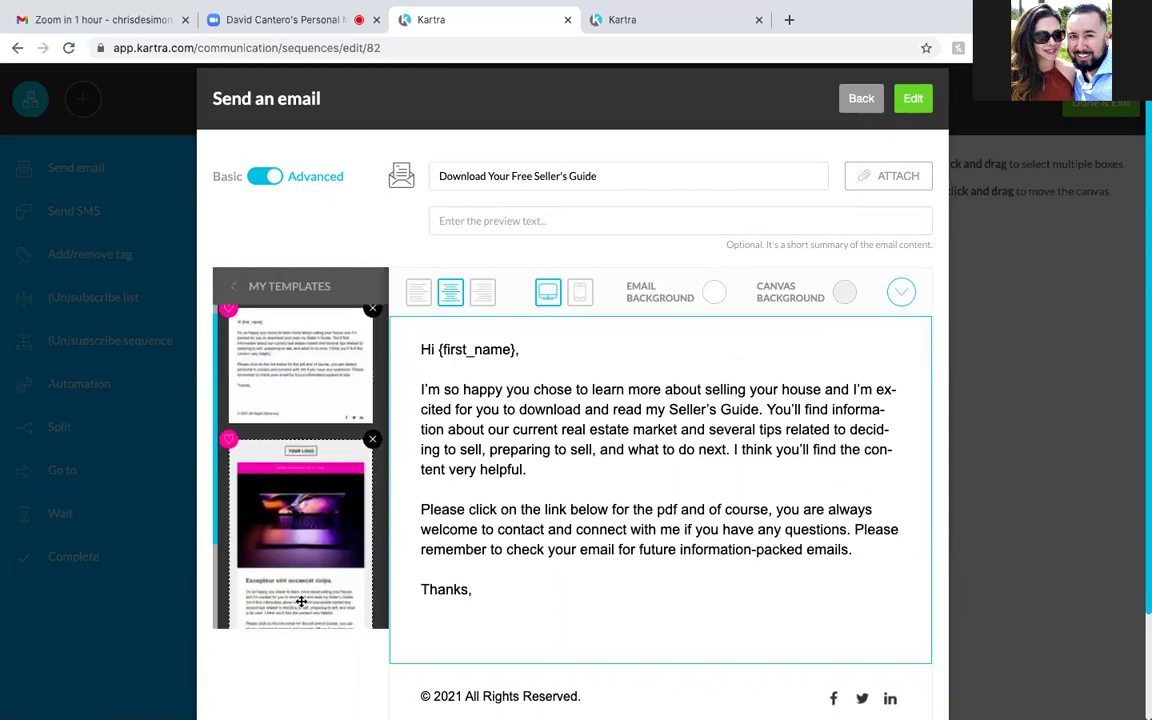
{"action": "scroll", "coordinate": [301, 601], "scroll_direction": "down", "scroll_amount": 2}
{"action": "scroll", "coordinate": [301, 601], "scroll_direction": "up", "scroll_amount": 1}
{"action": "scroll", "coordinate": [301, 601], "scroll_direction": "down", "scroll_amount": 5}
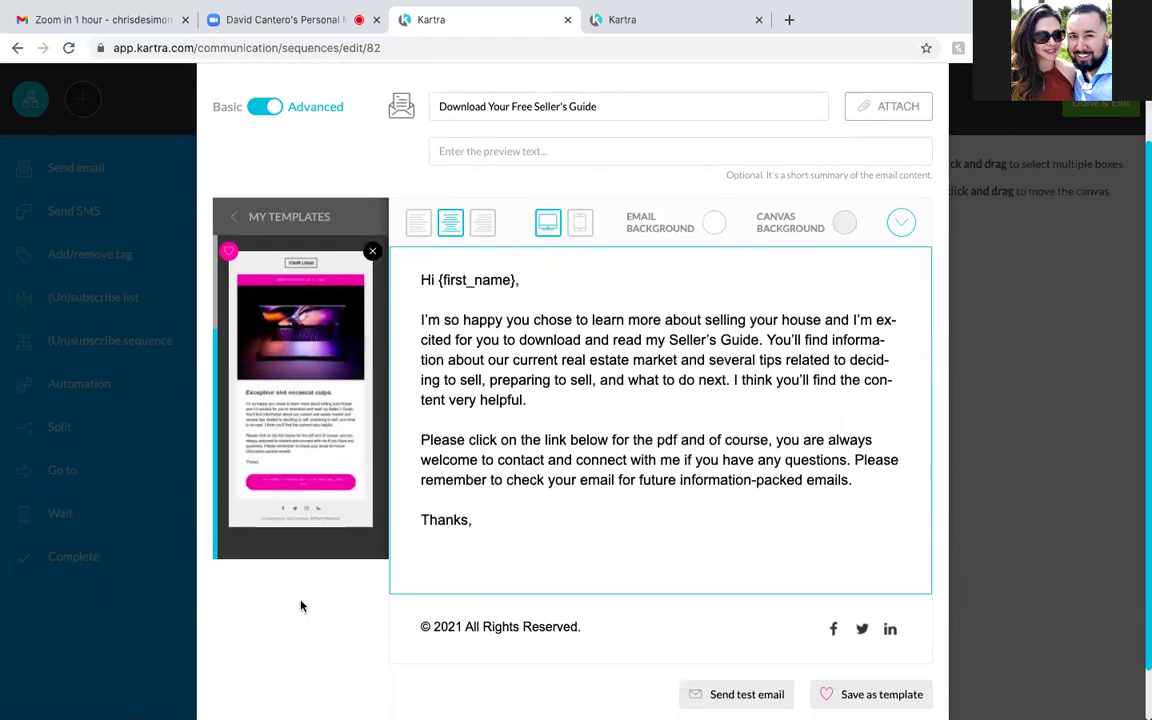
{"action": "scroll", "coordinate": [301, 603], "scroll_direction": "up", "scroll_amount": 4}
{"action": "scroll", "coordinate": [301, 601], "scroll_direction": "down", "scroll_amount": 1}
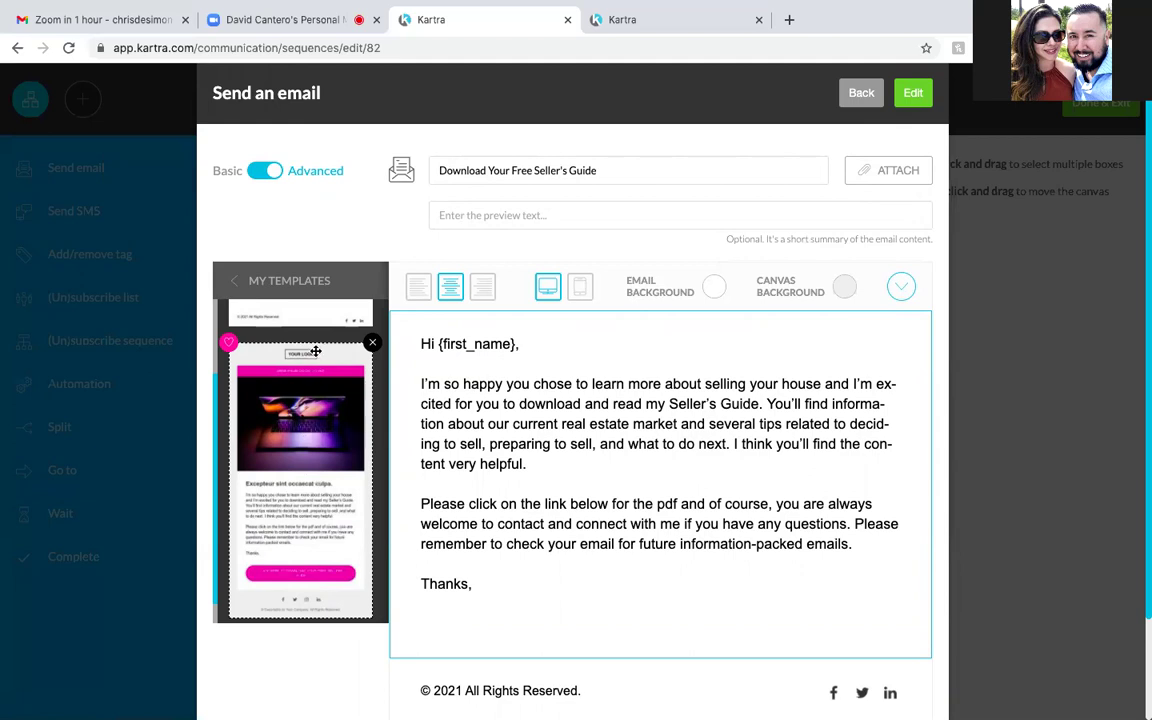
{"action": "left_click_drag", "start_coordinate": [319, 351], "coordinate": [617, 343]}
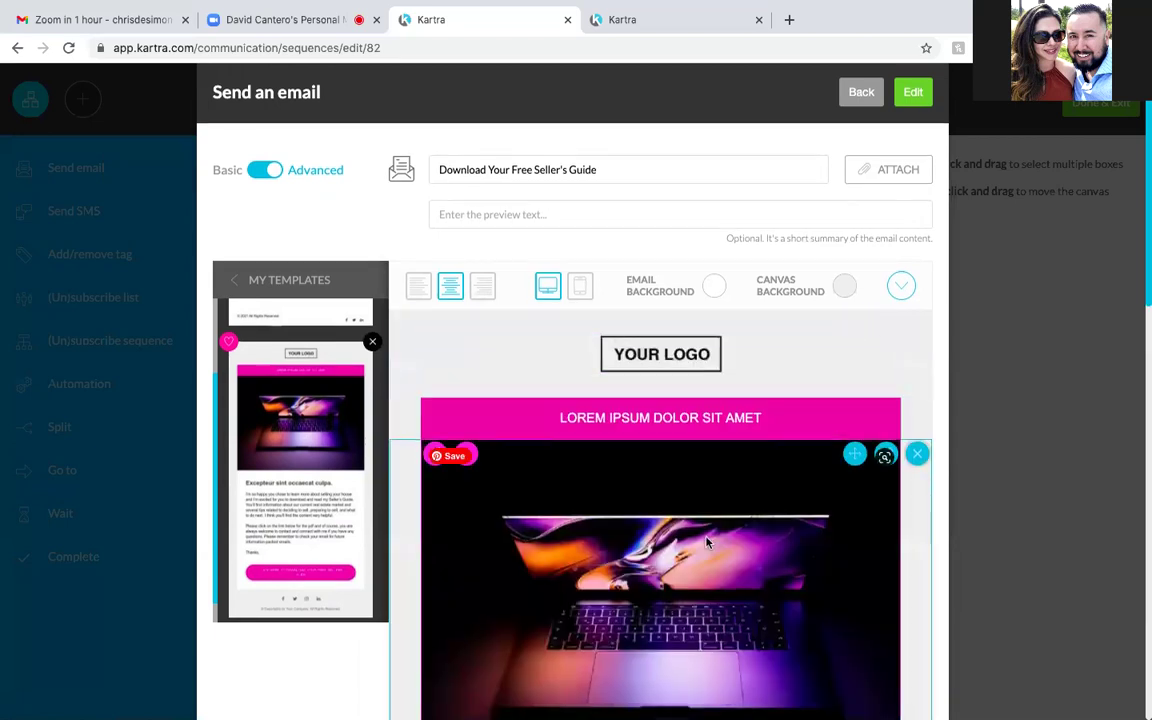
Sign the inserted template's message below "Thanks," with the sender's first name and the line "Austin's Boutique Realtor"
{"action": "scroll", "coordinate": [706, 543], "scroll_direction": "down", "scroll_amount": 4}
{"action": "scroll", "coordinate": [706, 543], "scroll_direction": "down", "scroll_amount": 3}
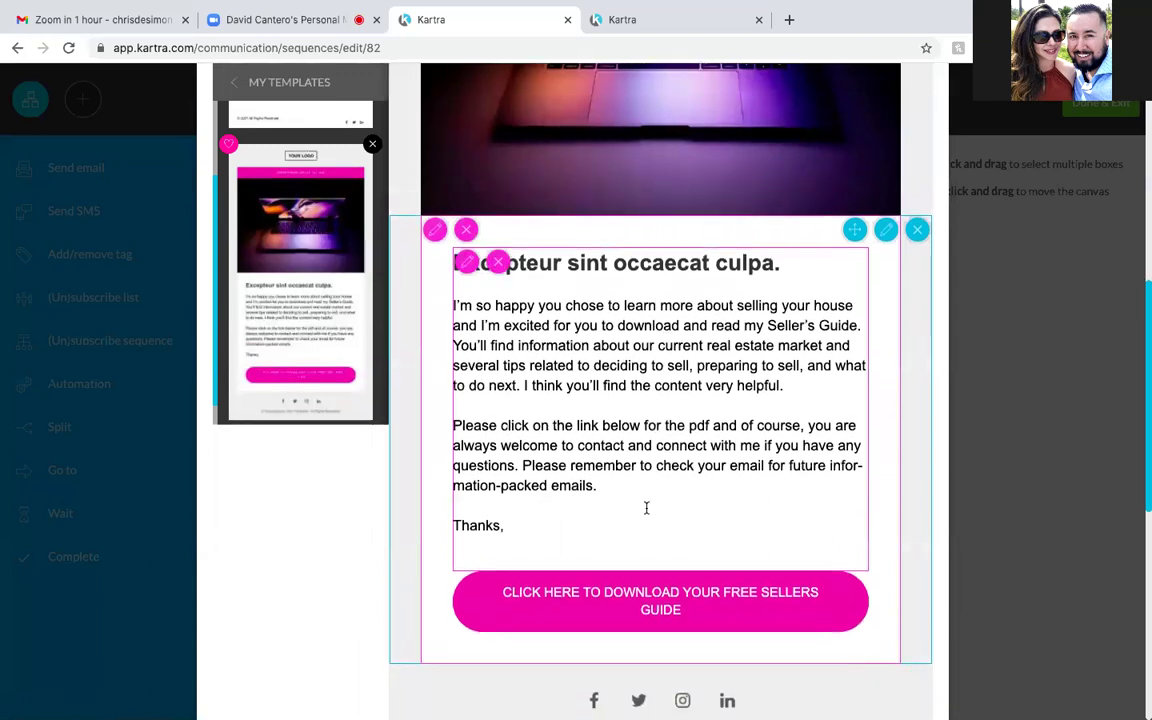
{"action": "left_click", "coordinate": [511, 536]}
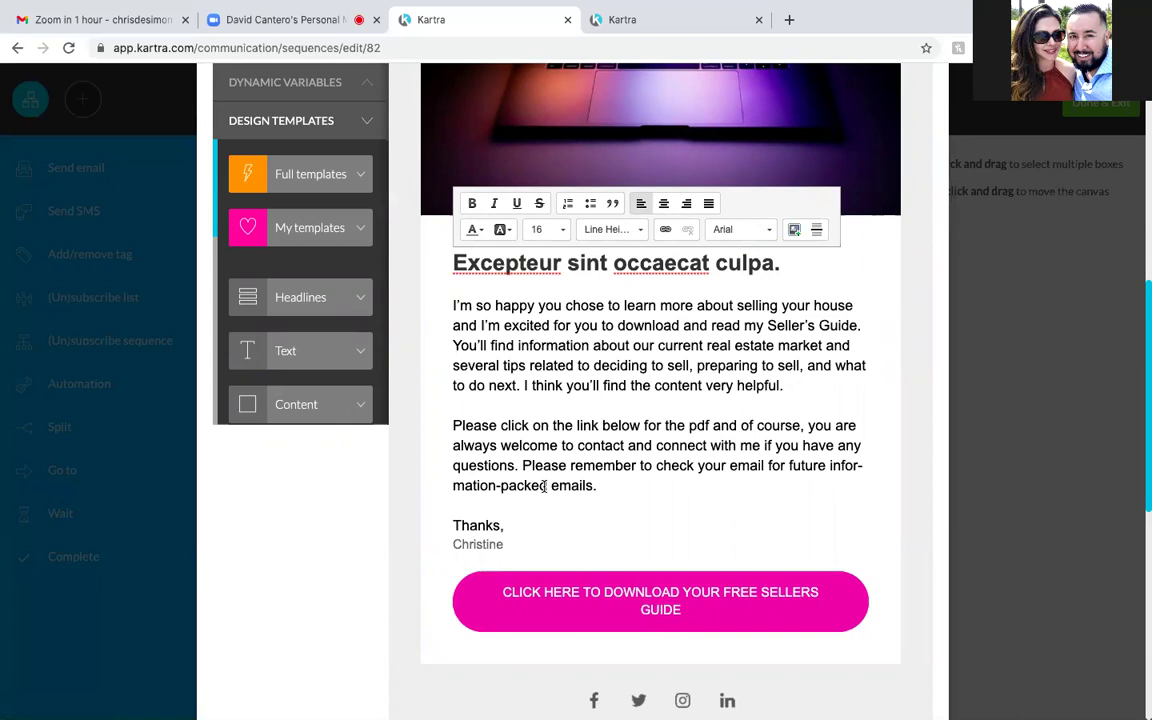
{"action": "key", "text": "Return"}
{"action": "type", "text": "Aus"}
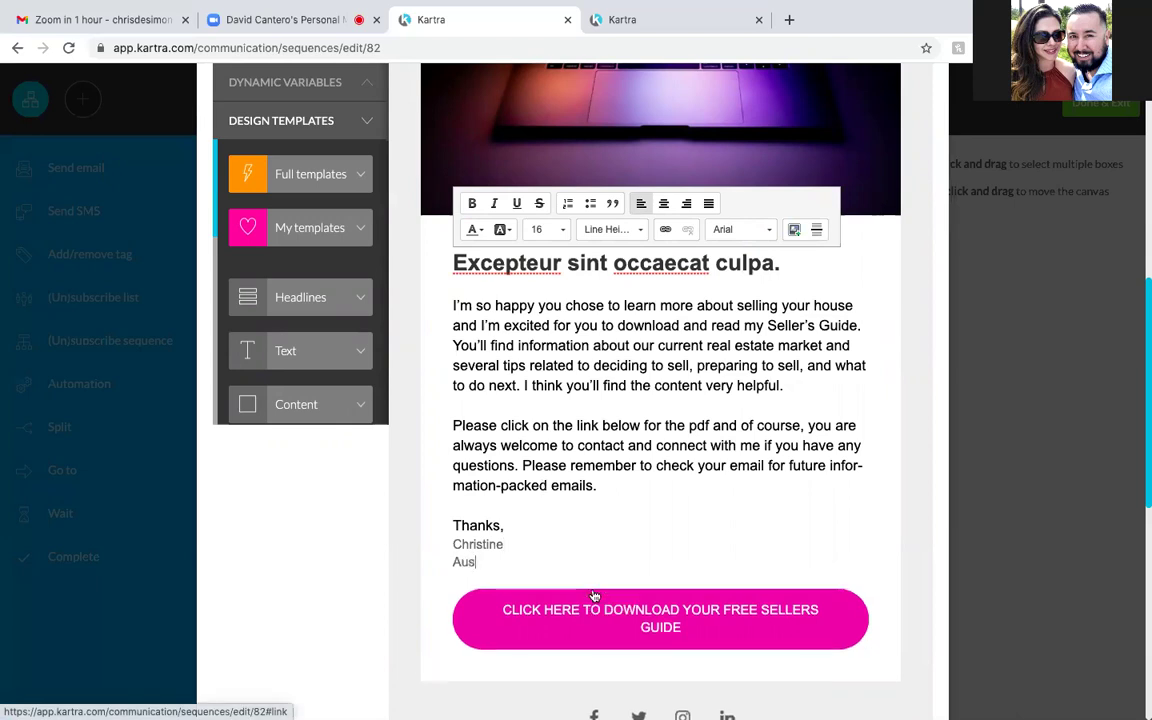
{"action": "type", "text": "tin's Boutique Realtor"}
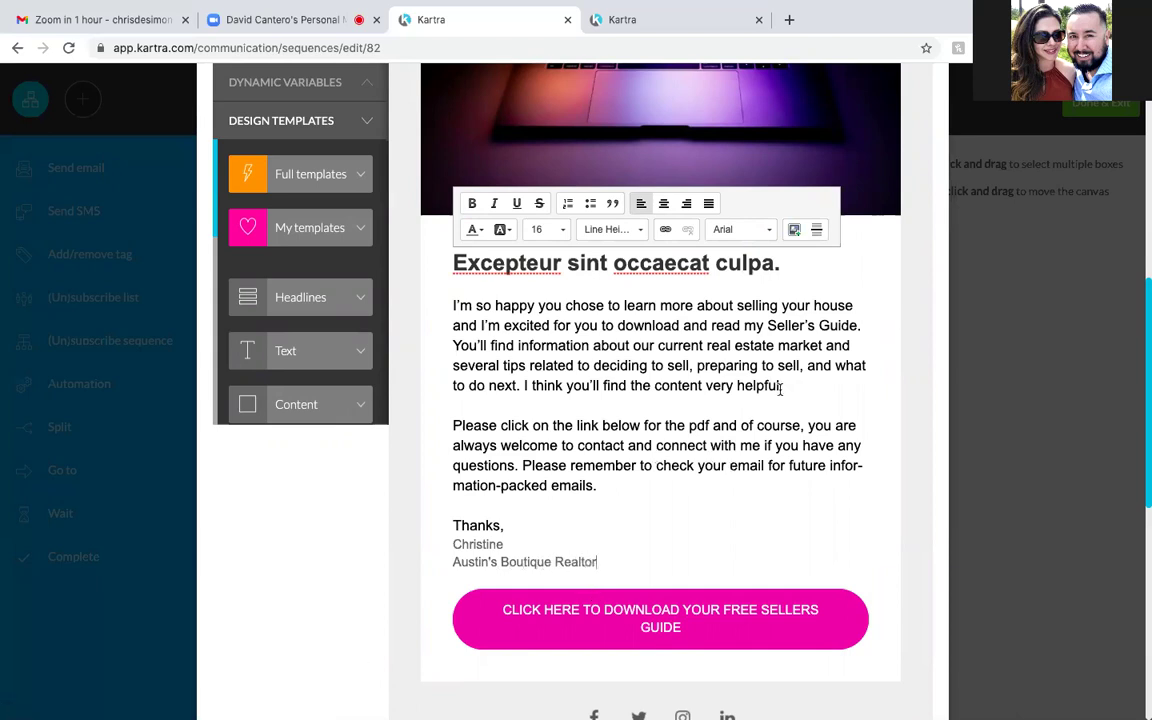
Review the whole email, from the header image and signed message down to the original text and footer
{"action": "scroll", "coordinate": [781, 390], "scroll_direction": "up", "scroll_amount": 1}
{"action": "scroll", "coordinate": [780, 392], "scroll_direction": "up", "scroll_amount": 5}
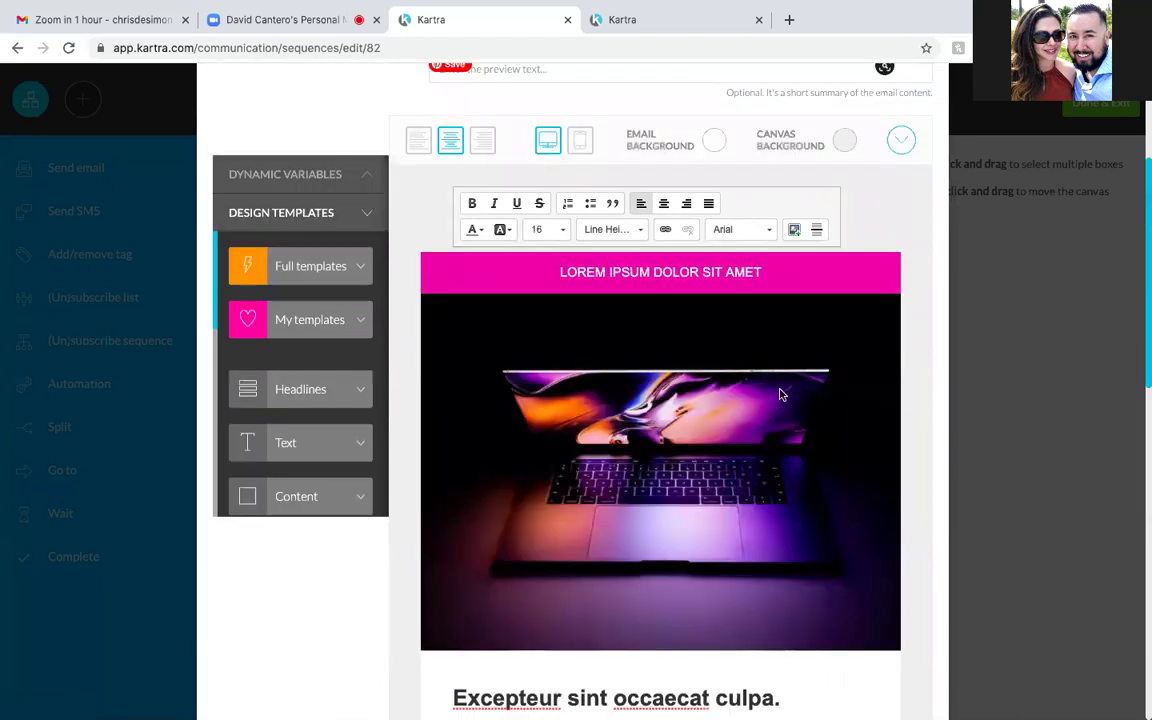
{"action": "scroll", "coordinate": [780, 393], "scroll_direction": "down", "scroll_amount": 3}
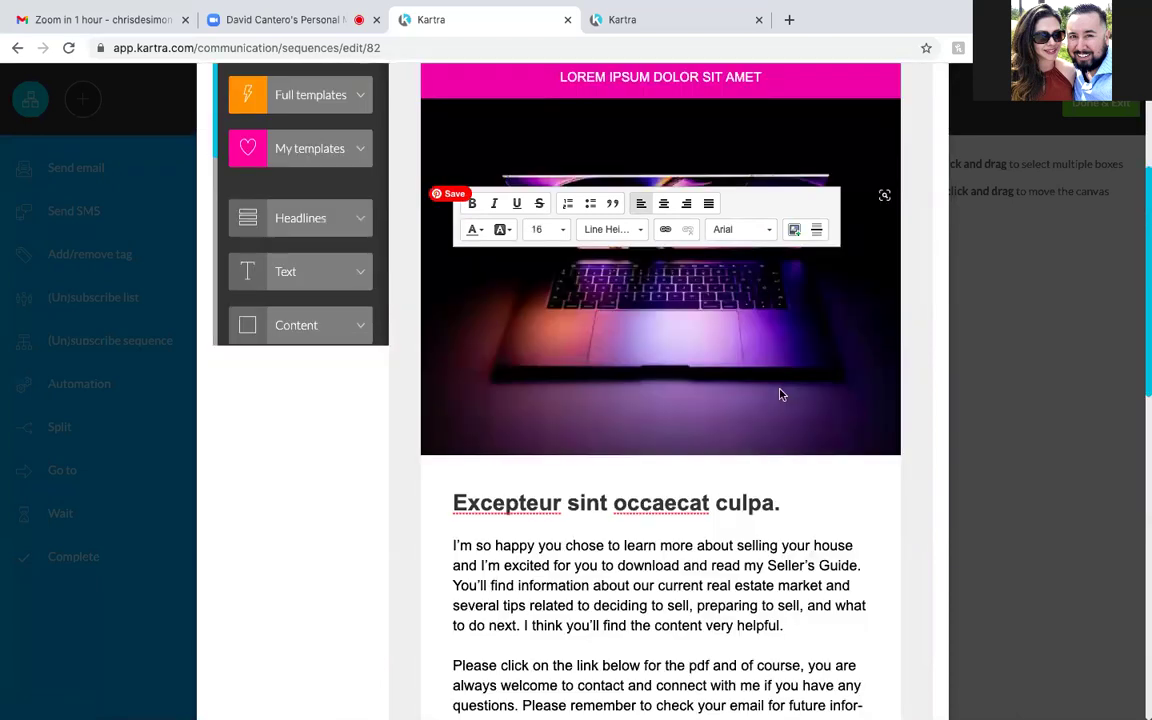
{"action": "scroll", "coordinate": [781, 393], "scroll_direction": "down", "scroll_amount": 4}
{"action": "scroll", "coordinate": [780, 389], "scroll_direction": "down", "scroll_amount": 6}
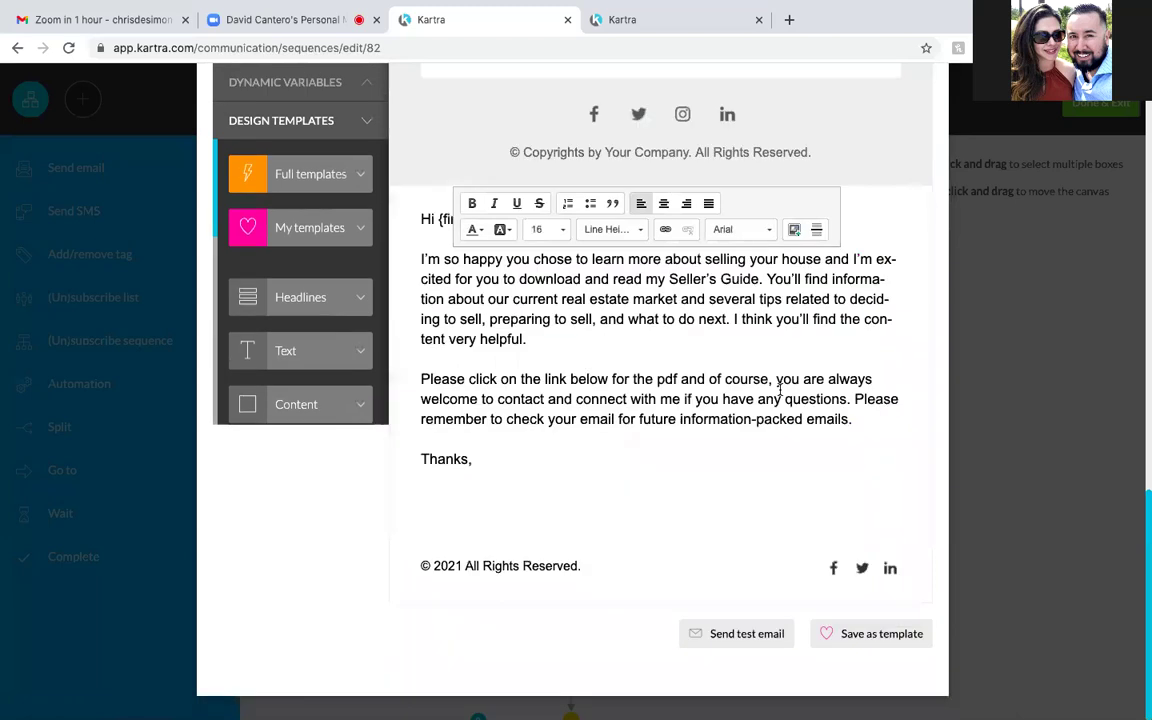
{"action": "scroll", "coordinate": [780, 391], "scroll_direction": "up", "scroll_amount": 6}
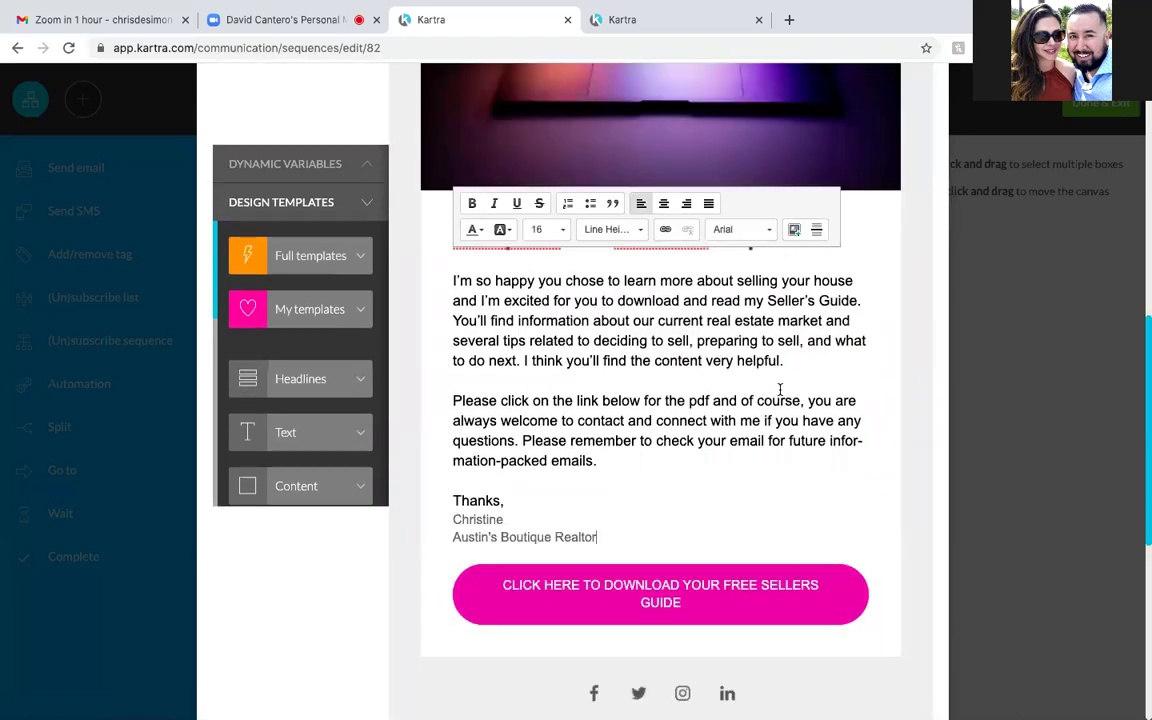
{"action": "scroll", "coordinate": [780, 390], "scroll_direction": "up", "scroll_amount": 3}
{"action": "scroll", "coordinate": [781, 394], "scroll_direction": "down", "scroll_amount": 3}
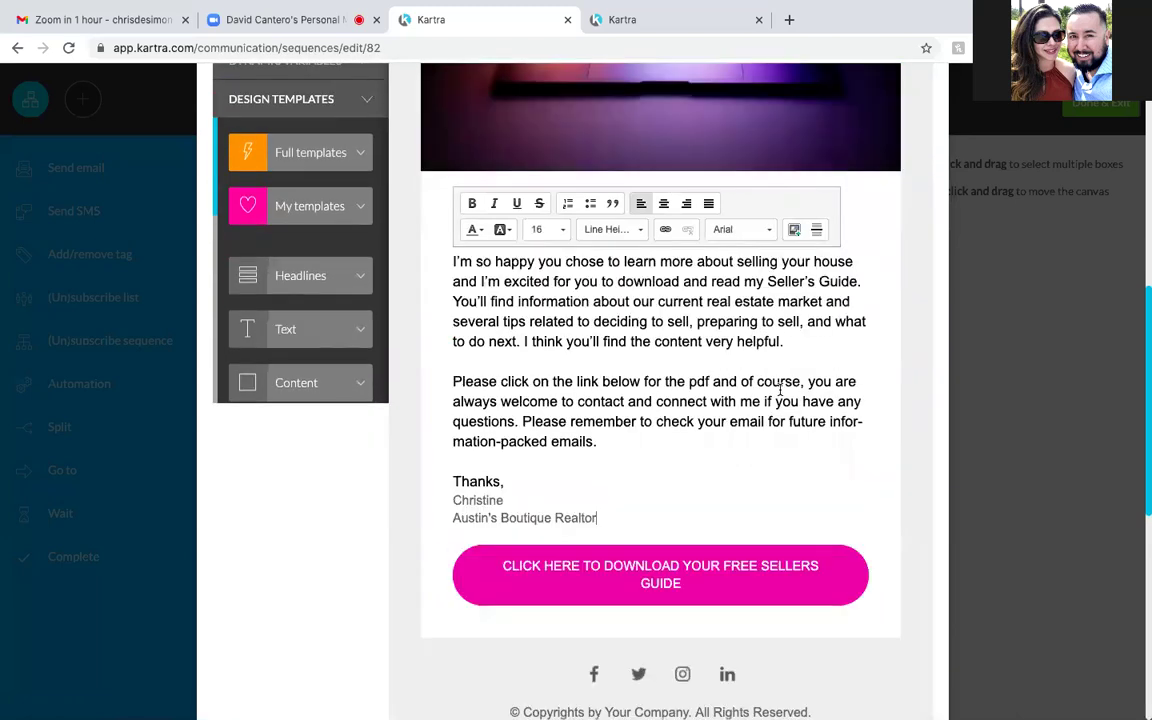
{"action": "scroll", "coordinate": [778, 390], "scroll_direction": "up", "scroll_amount": 1}
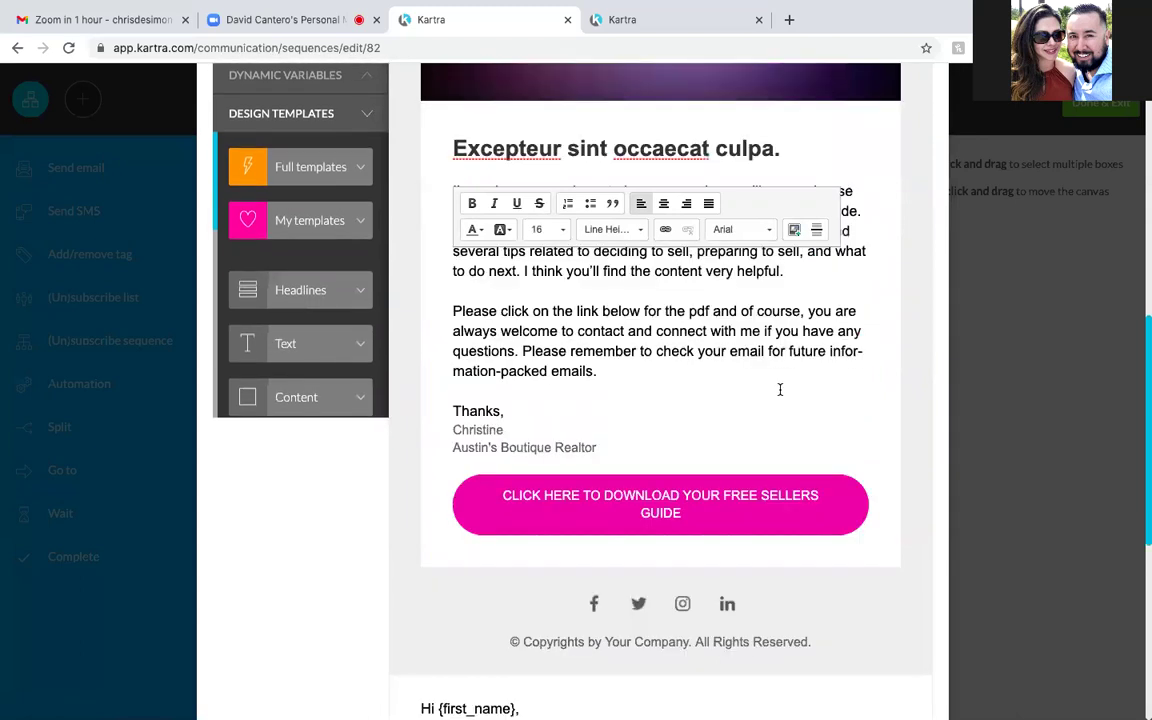
Delete both saved personal templates, the laptop image design and the plain text one
{"action": "left_click", "coordinate": [312, 230]}
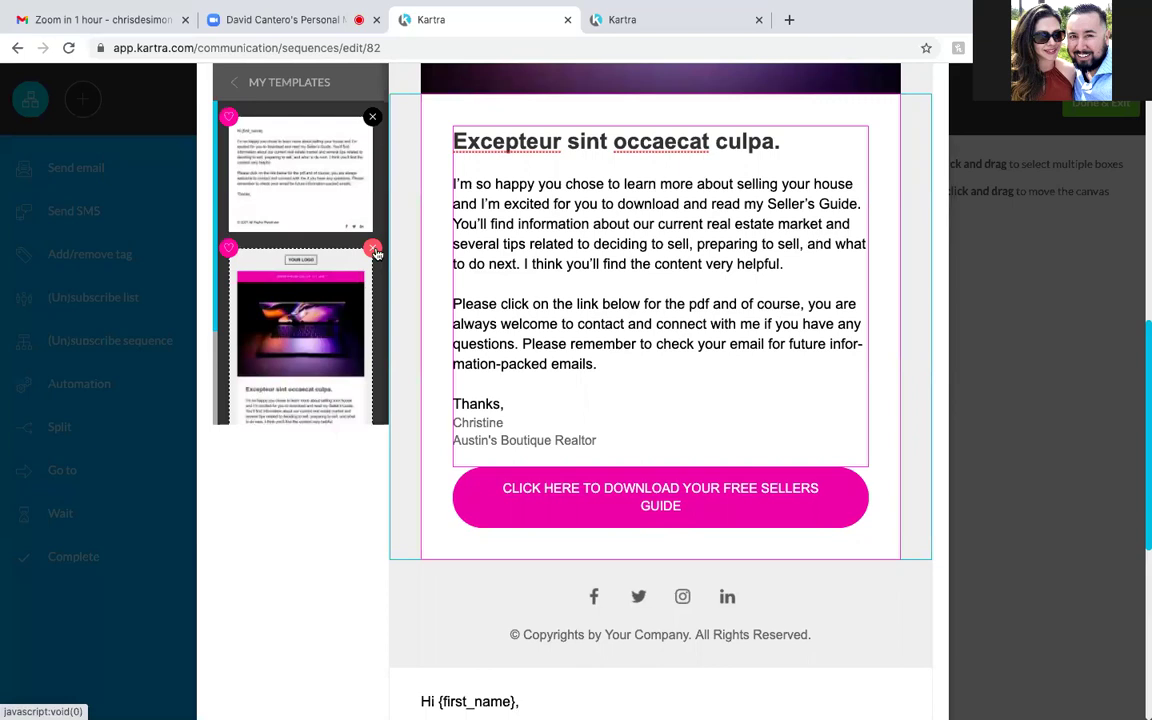
{"action": "left_click", "coordinate": [374, 251]}
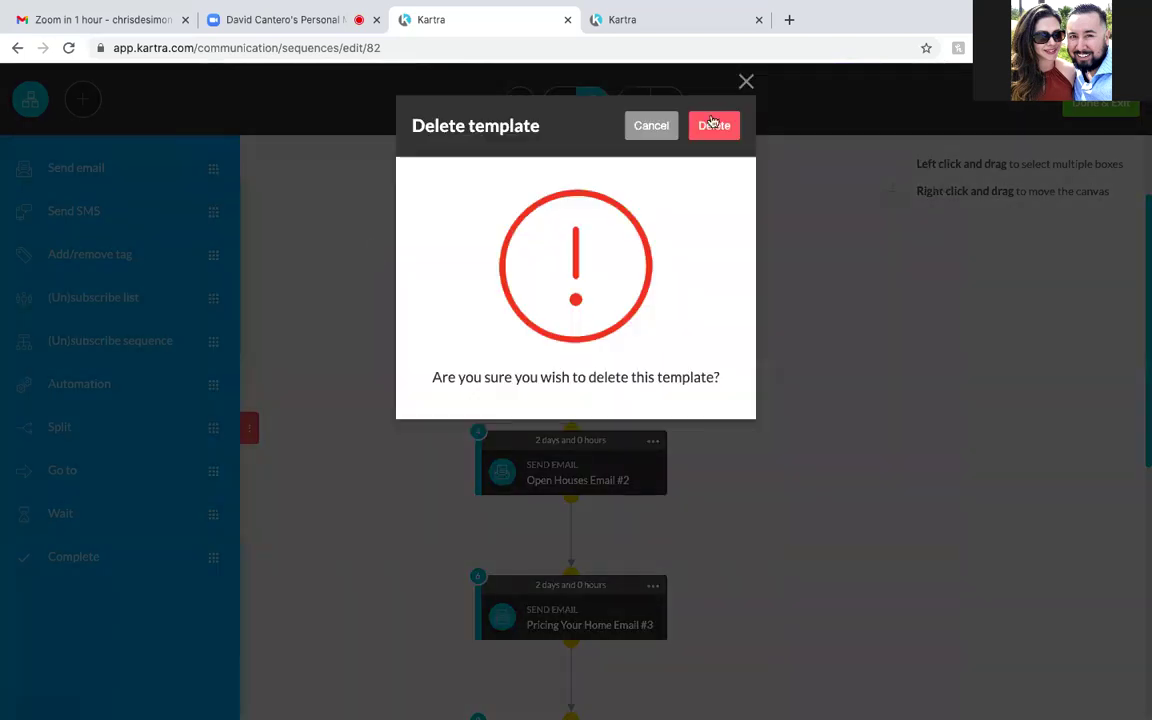
{"action": "left_click", "coordinate": [714, 126]}
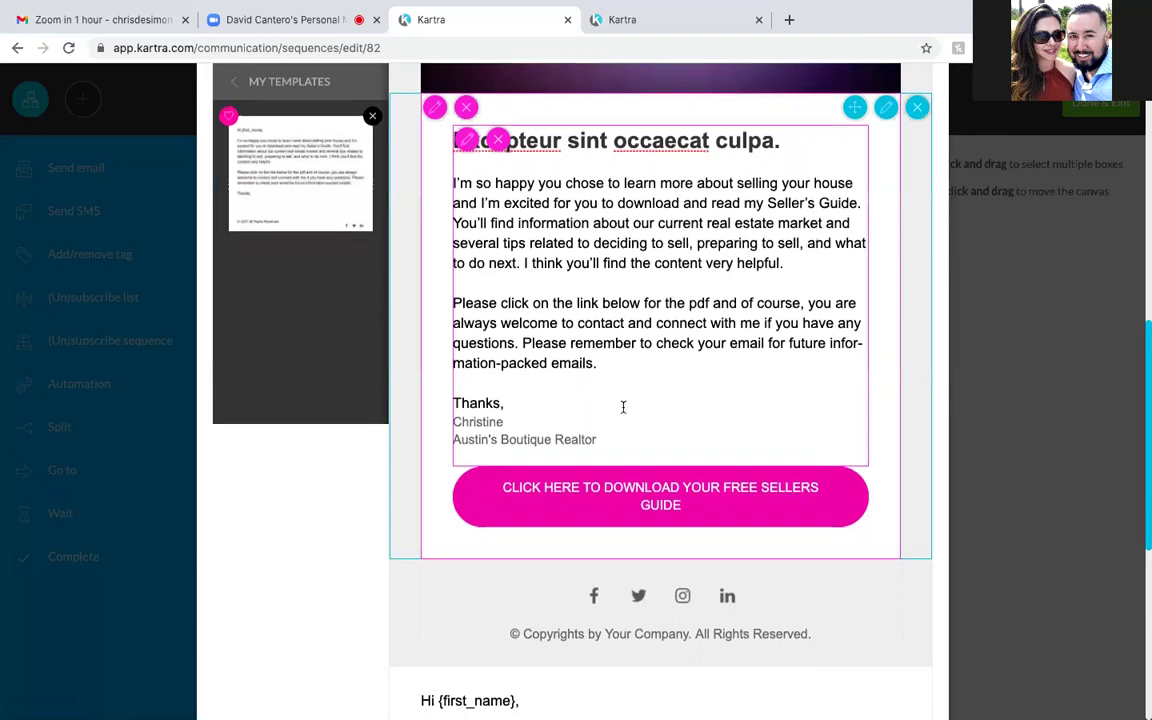
{"action": "scroll", "coordinate": [623, 407], "scroll_direction": "down", "scroll_amount": 5}
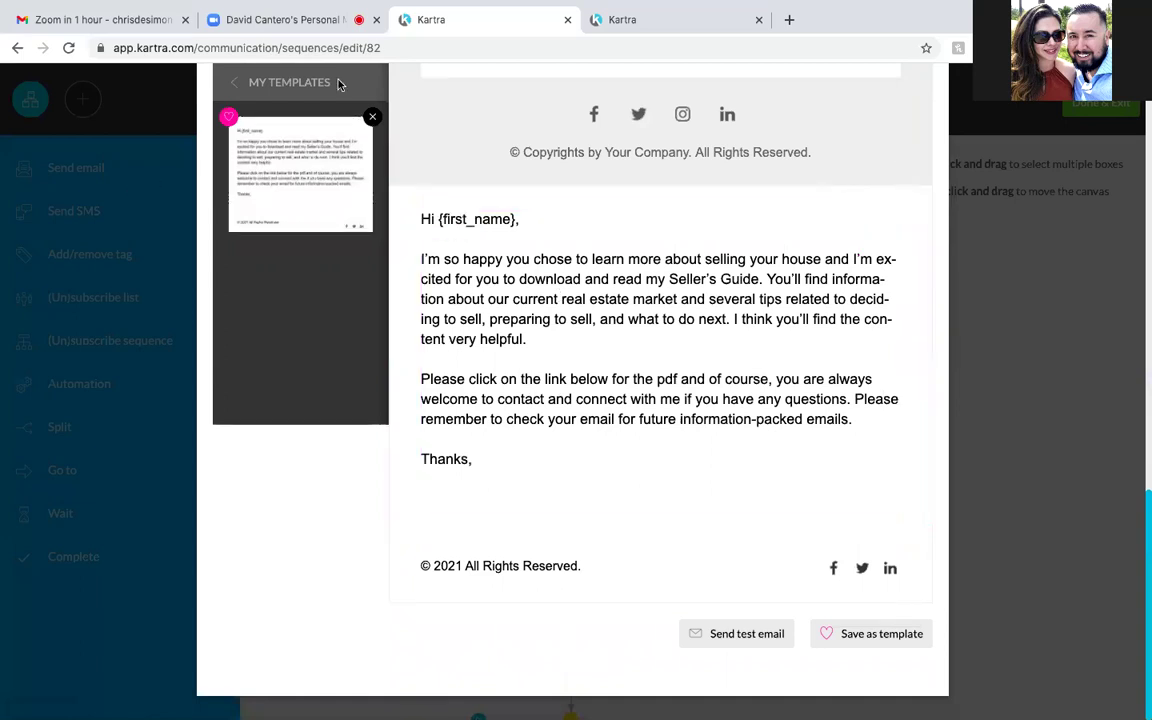
{"action": "left_click", "coordinate": [371, 121]}
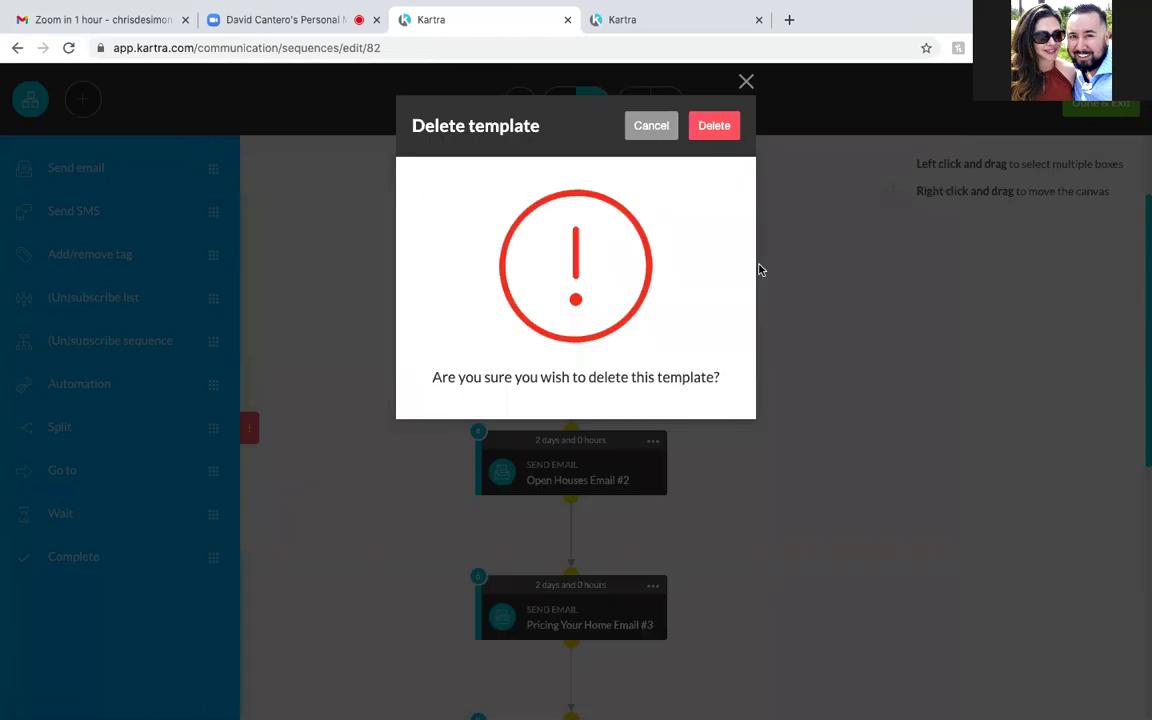
{"action": "left_click", "coordinate": [715, 130]}
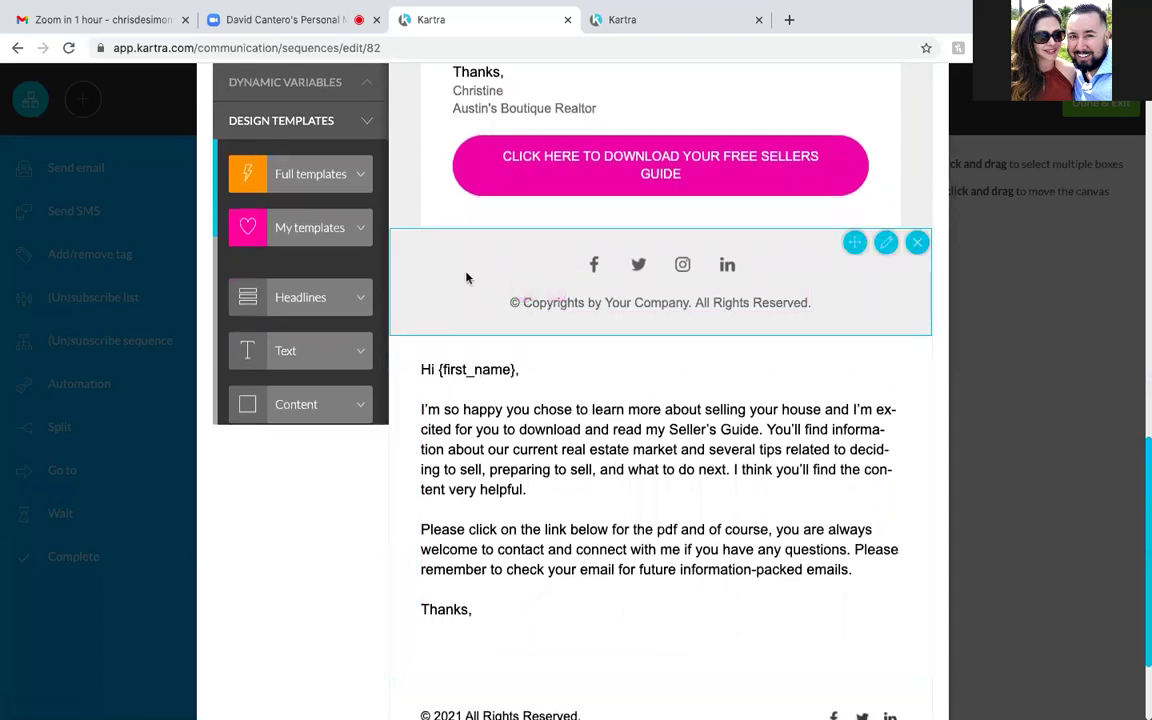
{"action": "scroll", "coordinate": [466, 277], "scroll_direction": "up", "scroll_amount": 1}
{"action": "scroll", "coordinate": [466, 272], "scroll_direction": "up", "scroll_amount": 1}
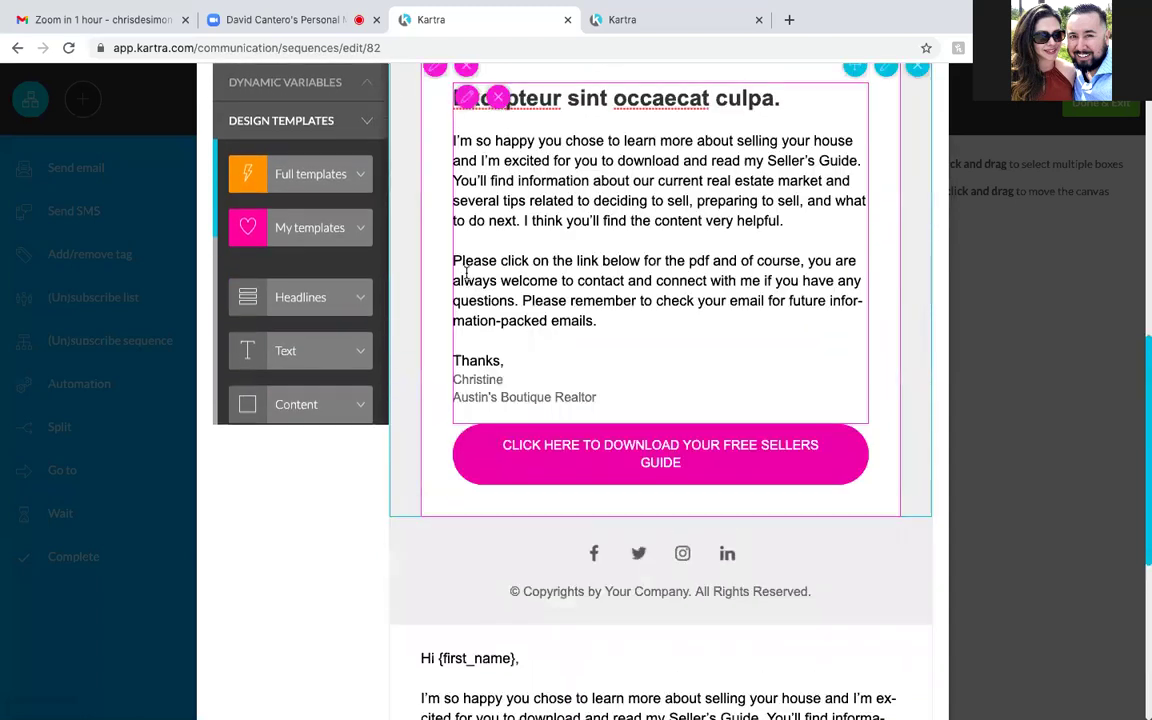
{"action": "scroll", "coordinate": [466, 272], "scroll_direction": "up", "scroll_amount": 3}
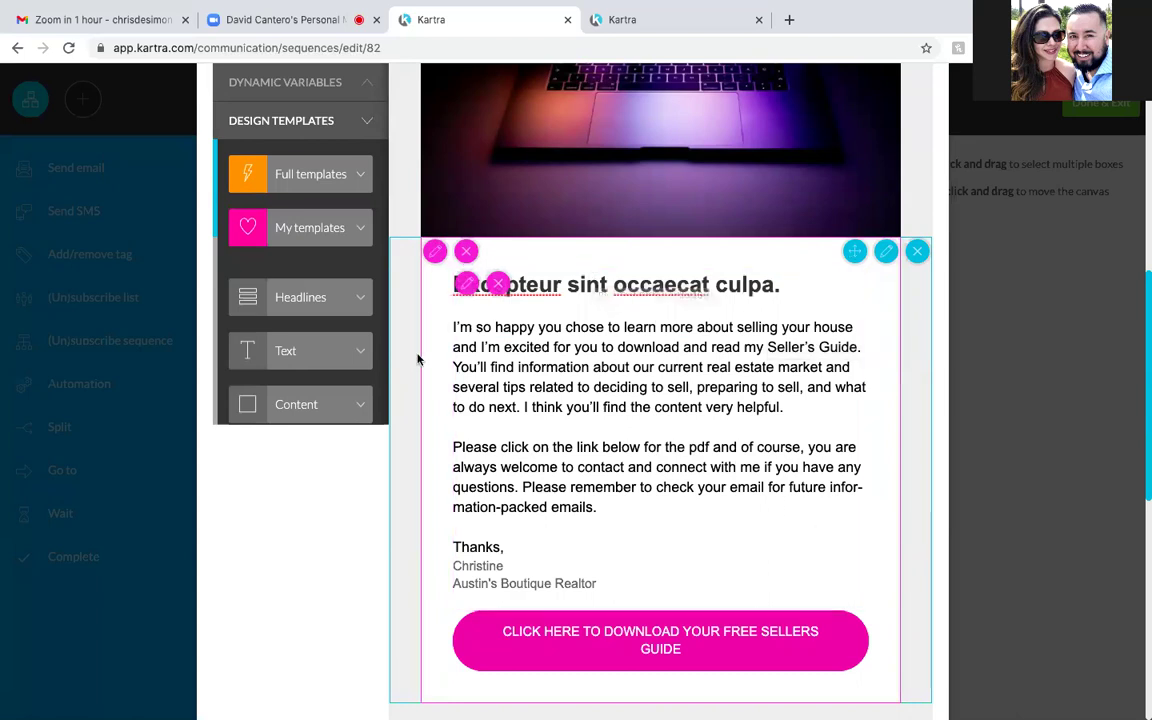
{"action": "left_click", "coordinate": [434, 252]}
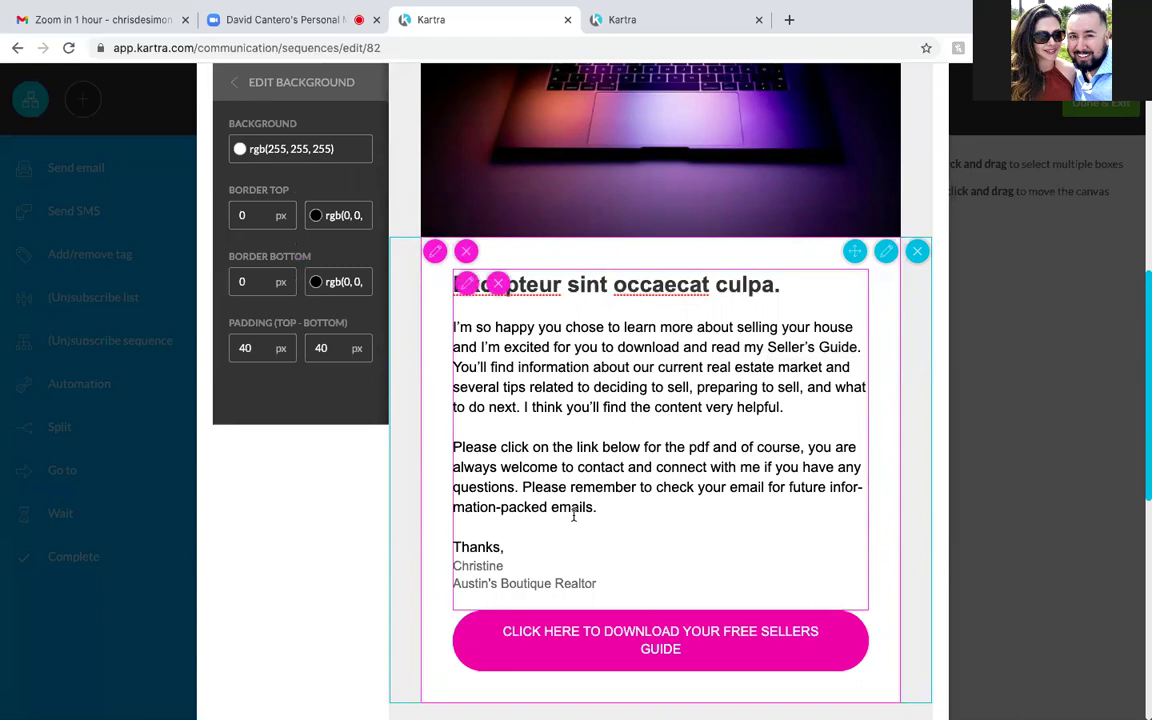
Copy the "Hi {first_name}," greeting from the original text and paste it below the "Excepteur sint occaecat culpa." heading
{"action": "scroll", "coordinate": [573, 516], "scroll_direction": "down", "scroll_amount": 6}
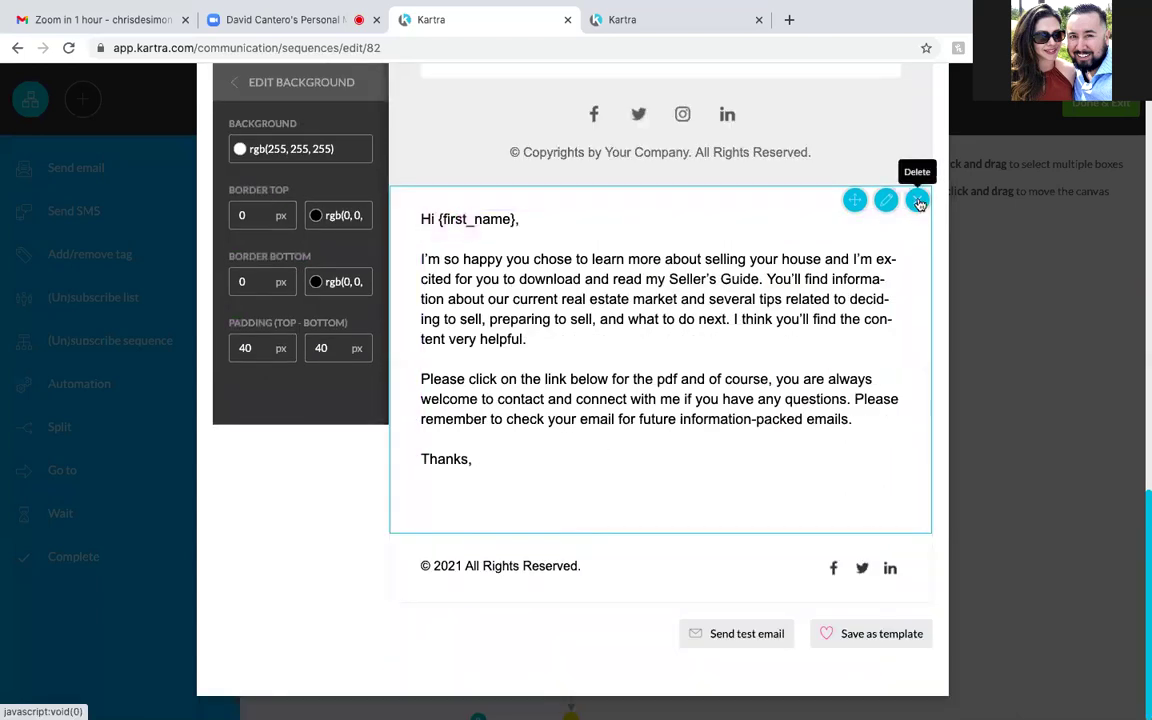
{"action": "left_click", "coordinate": [527, 216]}
{"action": "left_click_drag", "start_coordinate": [519, 221], "coordinate": [415, 224]}
{"action": "key", "text": "ctrl+c"}
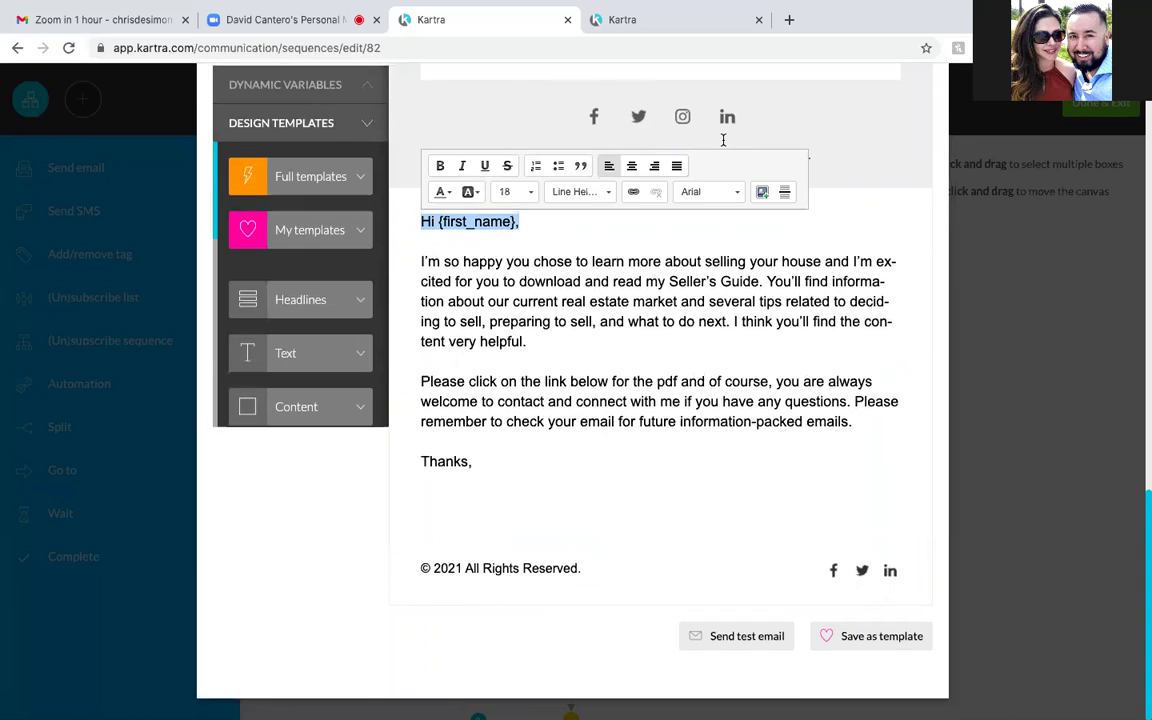
{"action": "left_click", "coordinate": [453, 293]}
{"action": "key", "text": "Return"}
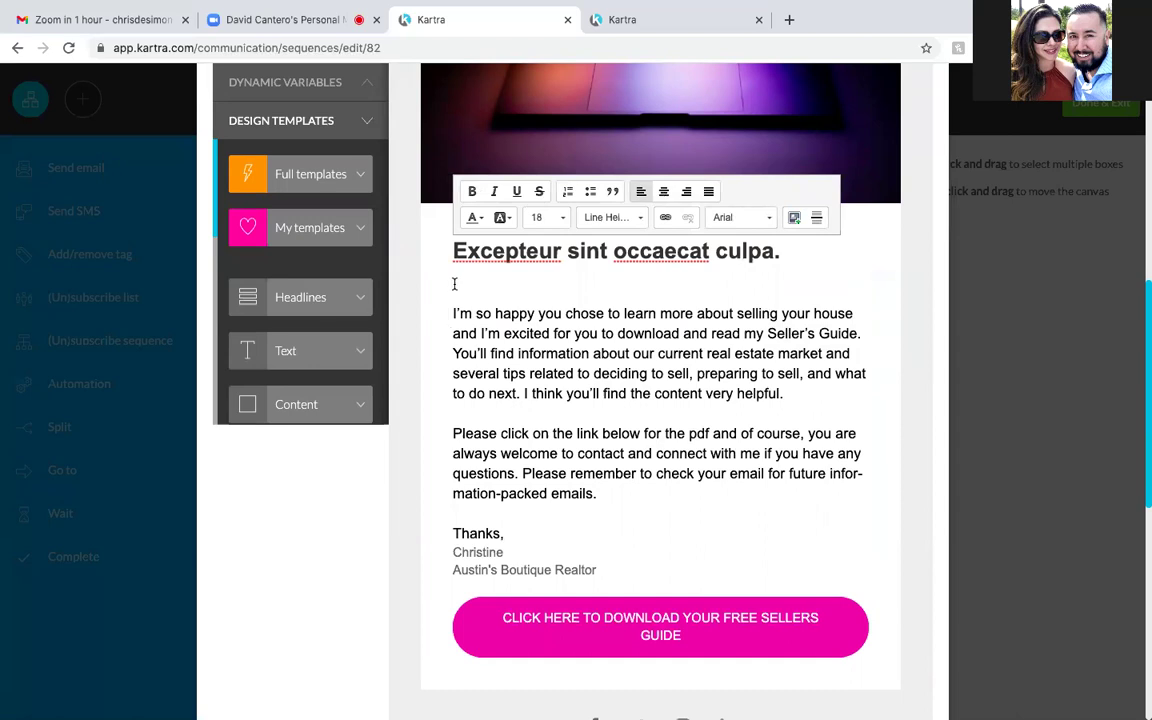
{"action": "key", "text": "BackSpace"}
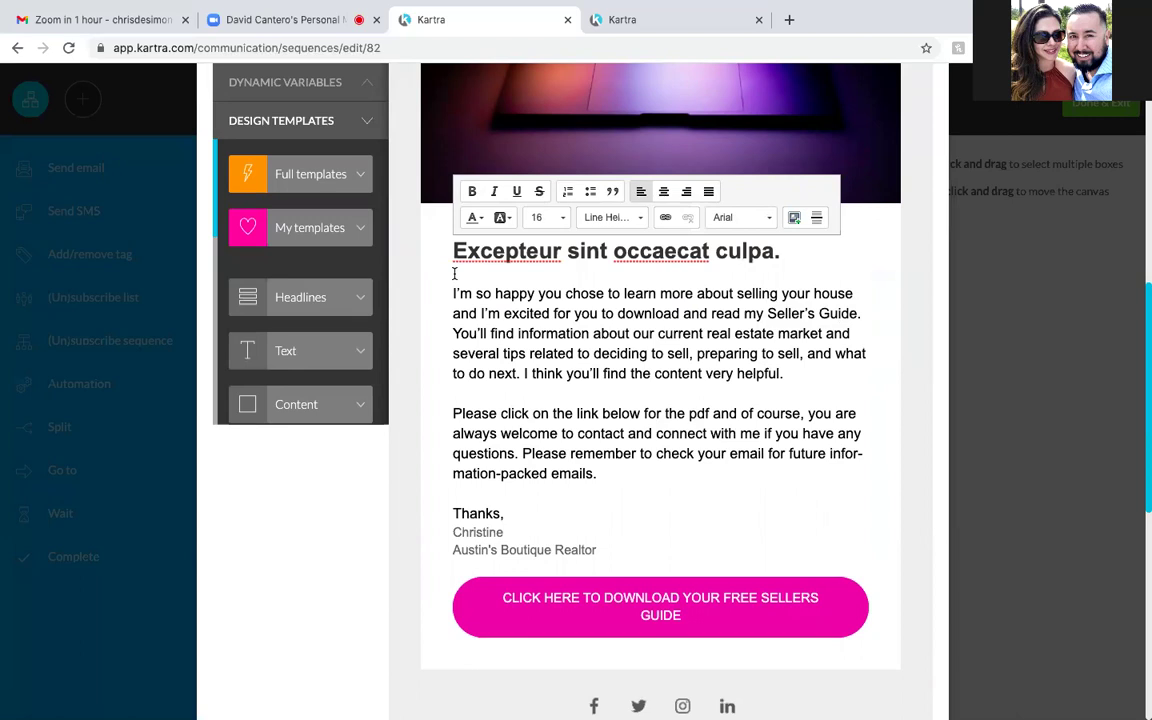
{"action": "left_click", "coordinate": [454, 273]}
{"action": "key", "text": "ctrl+v"}
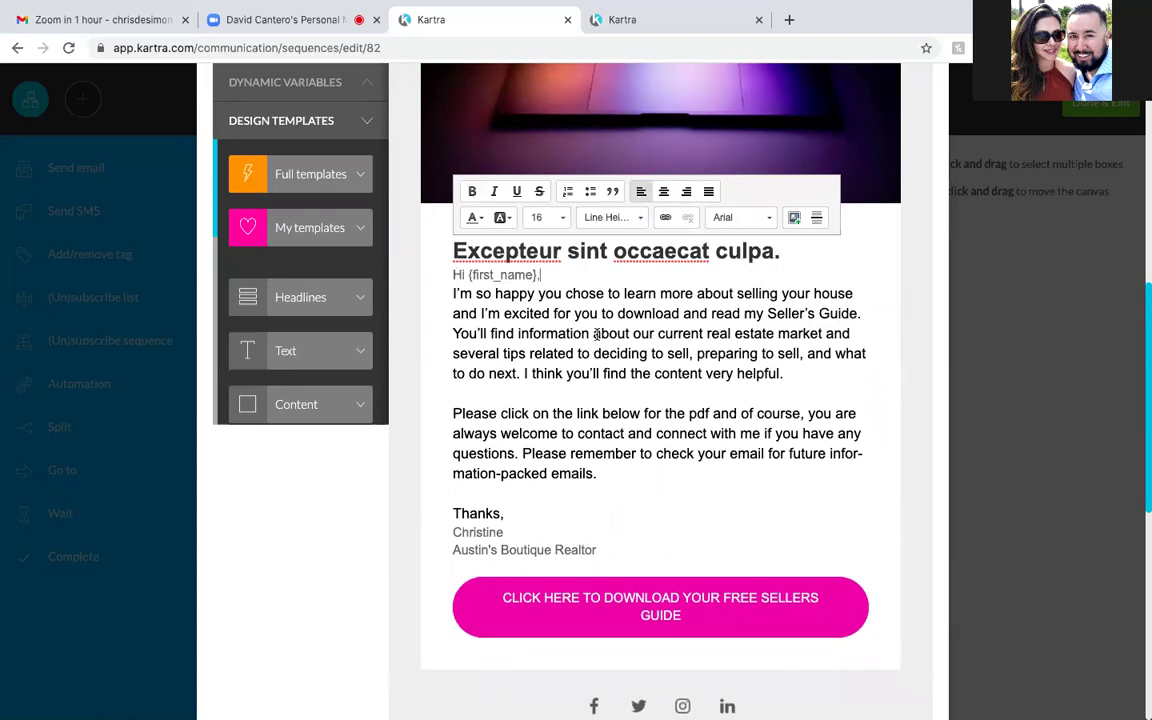
Add a blank line below and another above the pasted "Hi {first_name}," greeting
{"action": "key", "text": "Return"}
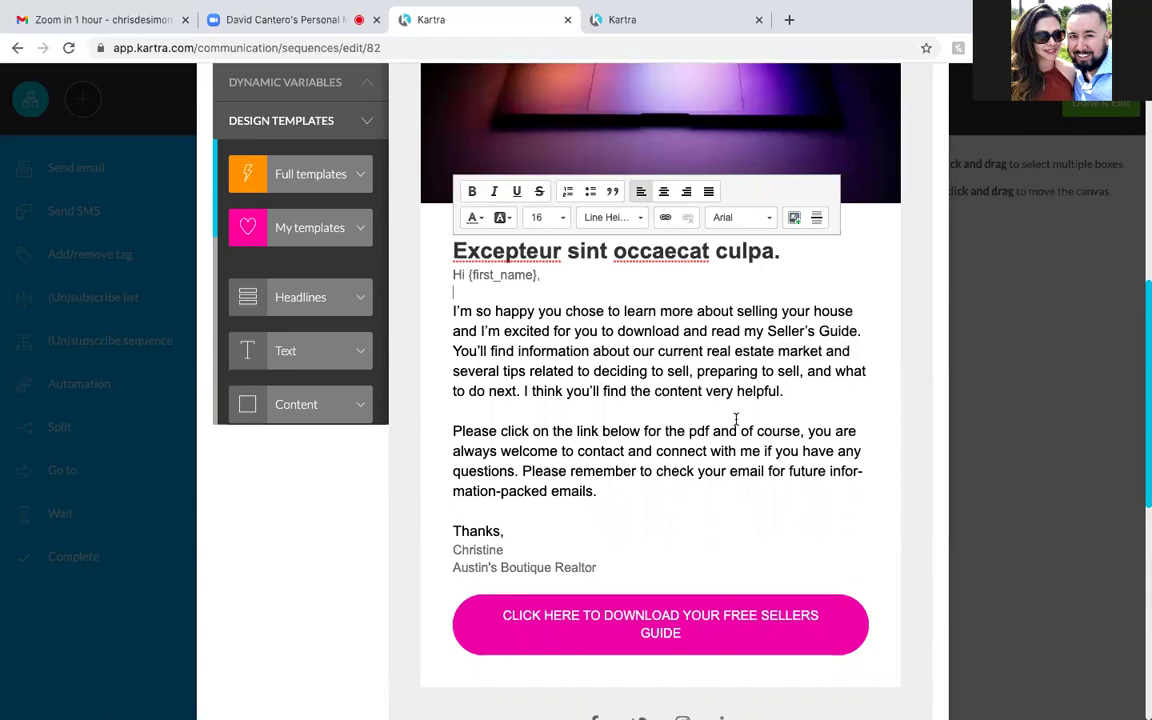
{"action": "scroll", "coordinate": [736, 419], "scroll_direction": "down", "scroll_amount": 4}
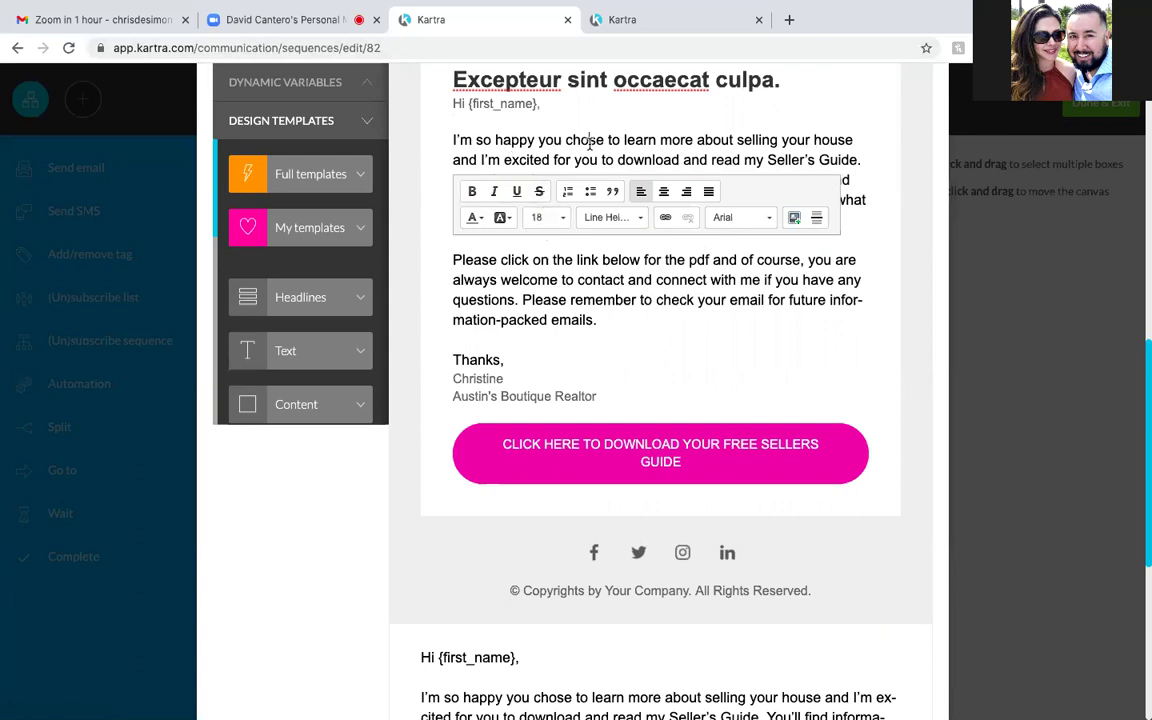
{"action": "left_click", "coordinate": [452, 103]}
{"action": "key", "text": "Return"}
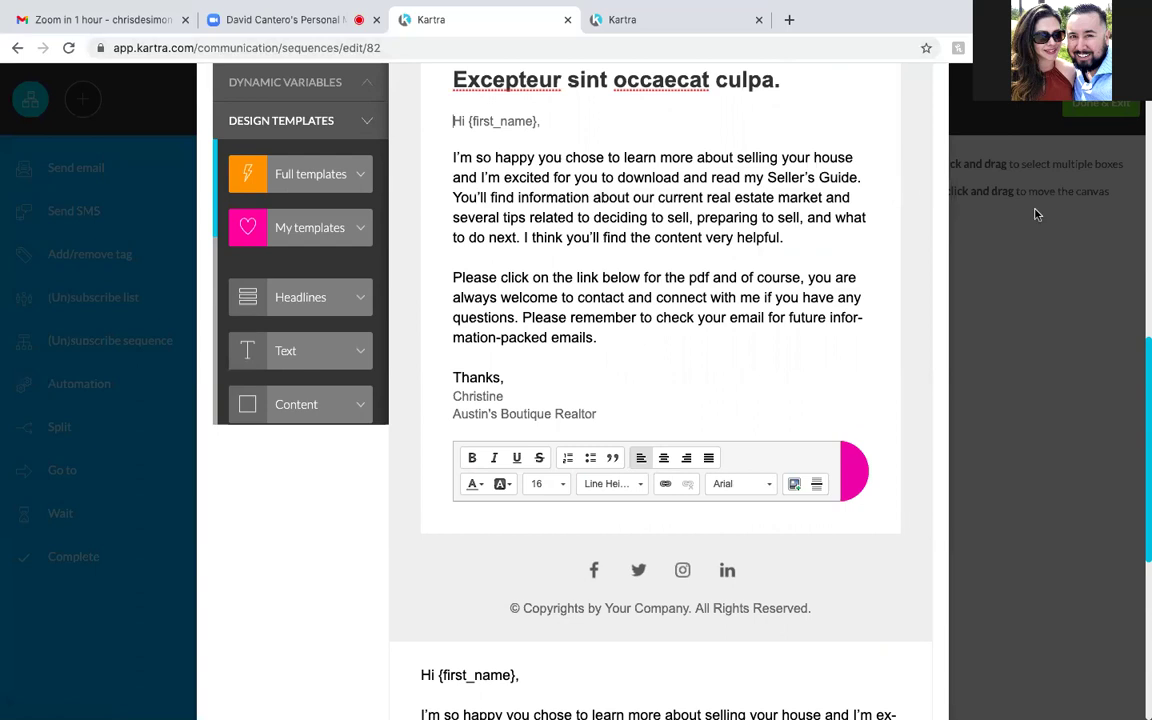
Set the font size of the "Hi {first_name}," greeting under the heading to 18
{"action": "scroll", "coordinate": [793, 287], "scroll_direction": "up", "scroll_amount": 2}
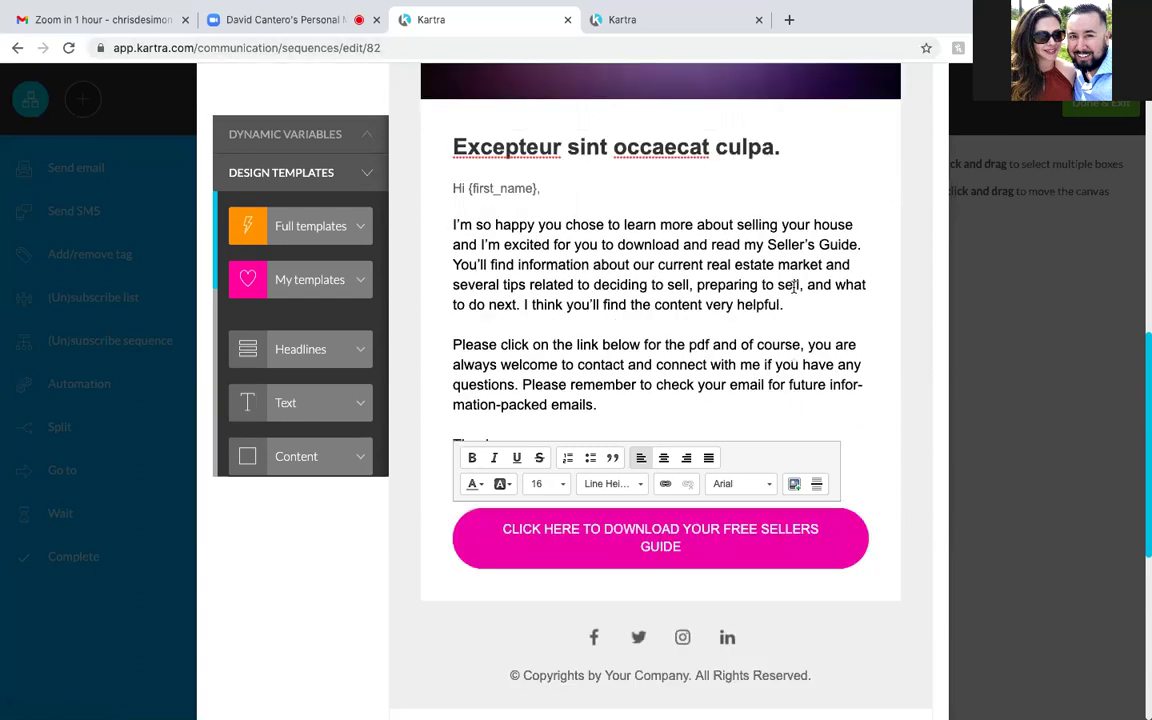
{"action": "scroll", "coordinate": [793, 286], "scroll_direction": "up", "scroll_amount": 10}
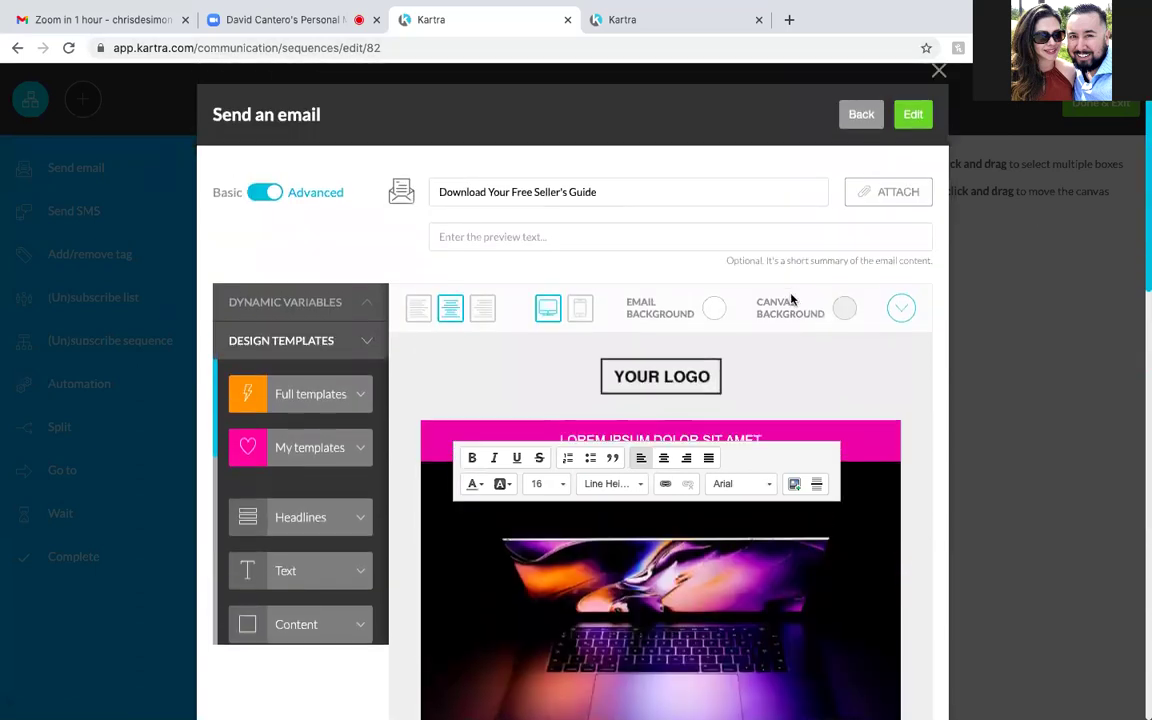
{"action": "scroll", "coordinate": [791, 299], "scroll_direction": "down", "scroll_amount": 5}
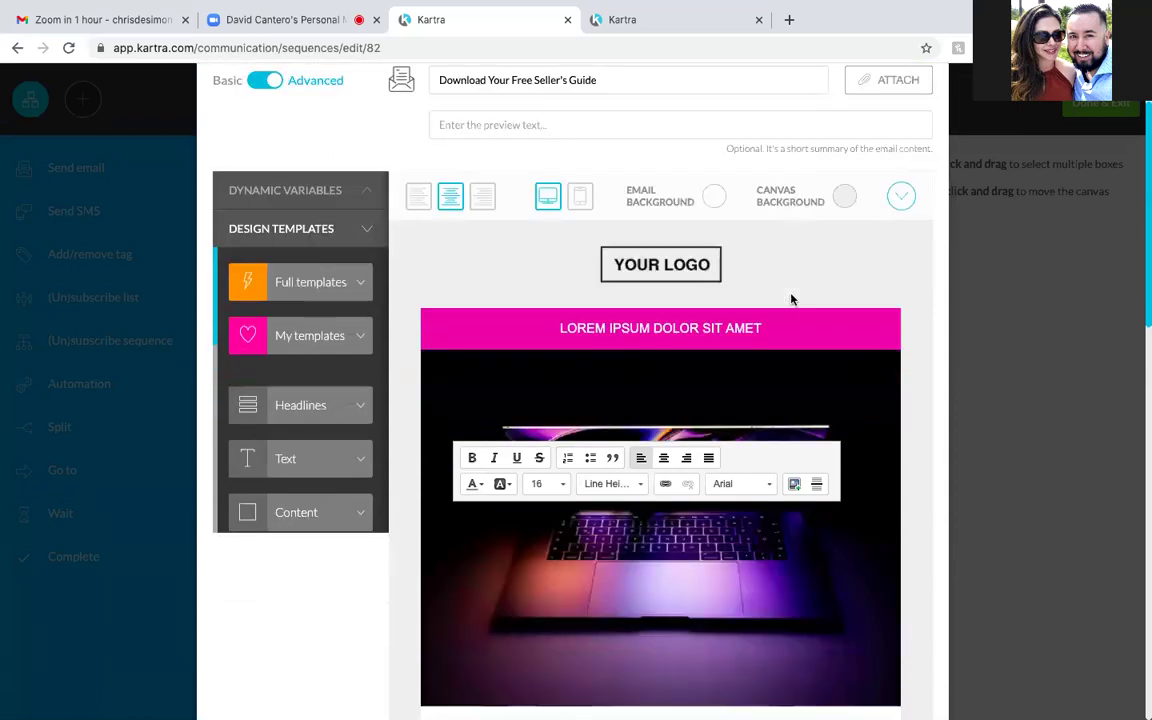
{"action": "scroll", "coordinate": [700, 330], "scroll_direction": "down", "scroll_amount": 5}
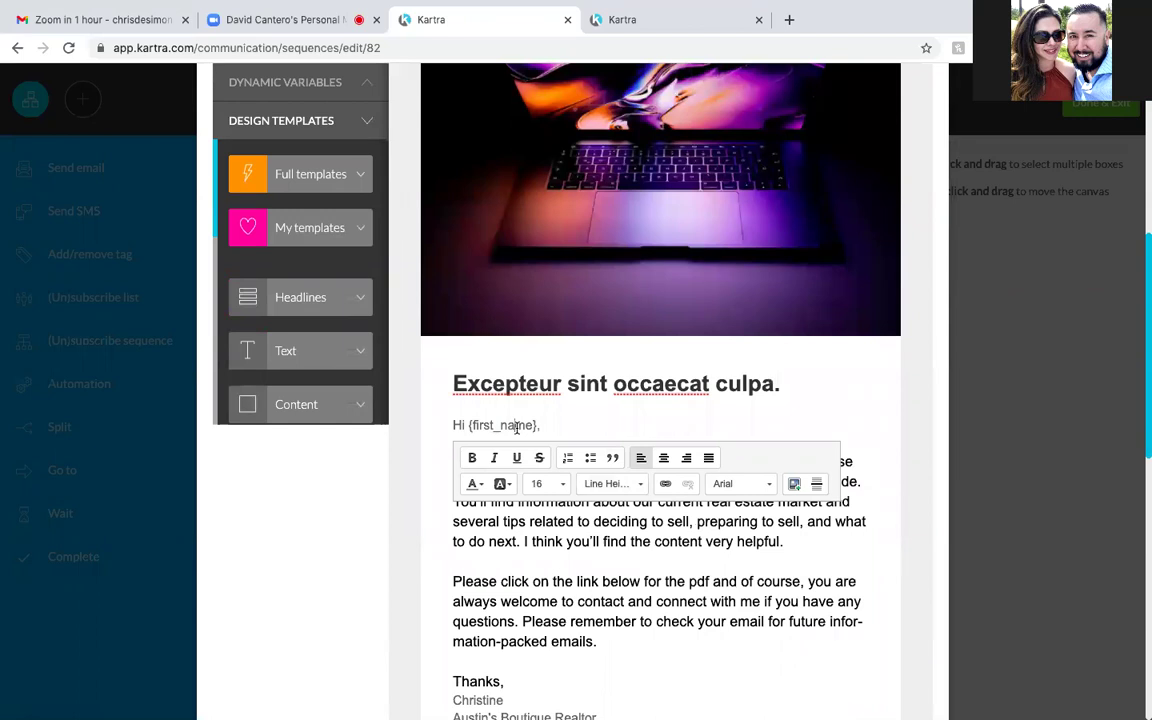
{"action": "left_click", "coordinate": [561, 484]}
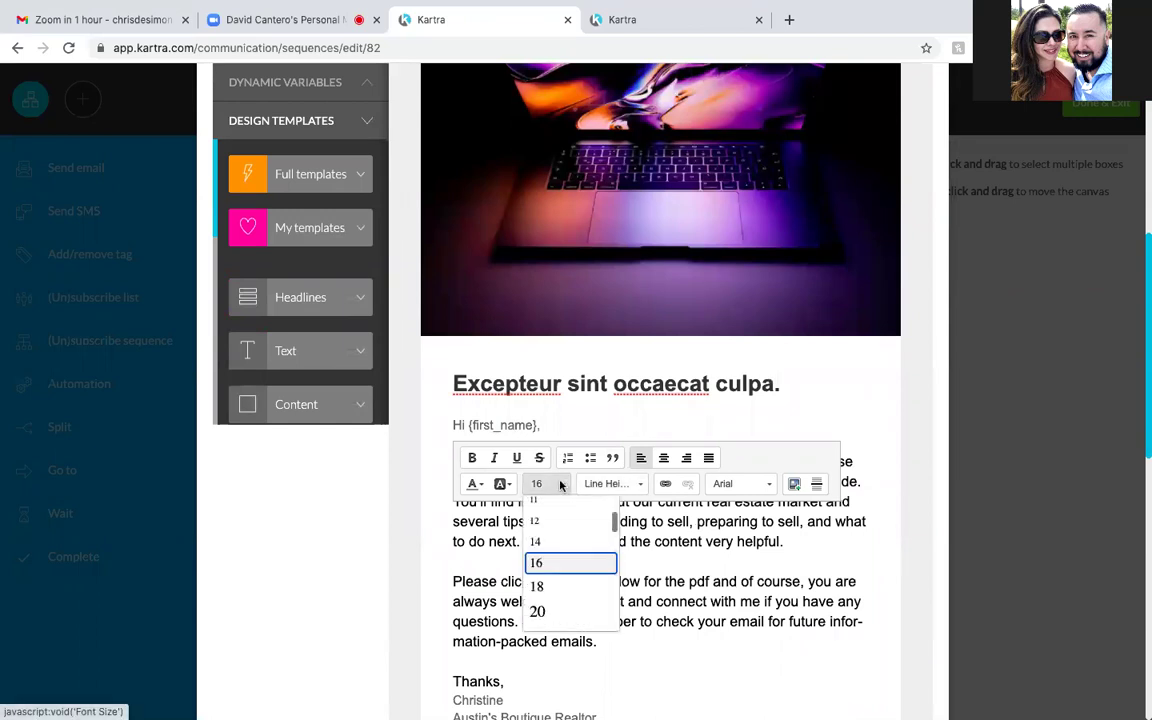
{"action": "left_click", "coordinate": [542, 587]}
{"action": "left_click_drag", "start_coordinate": [538, 428], "coordinate": [445, 429]}
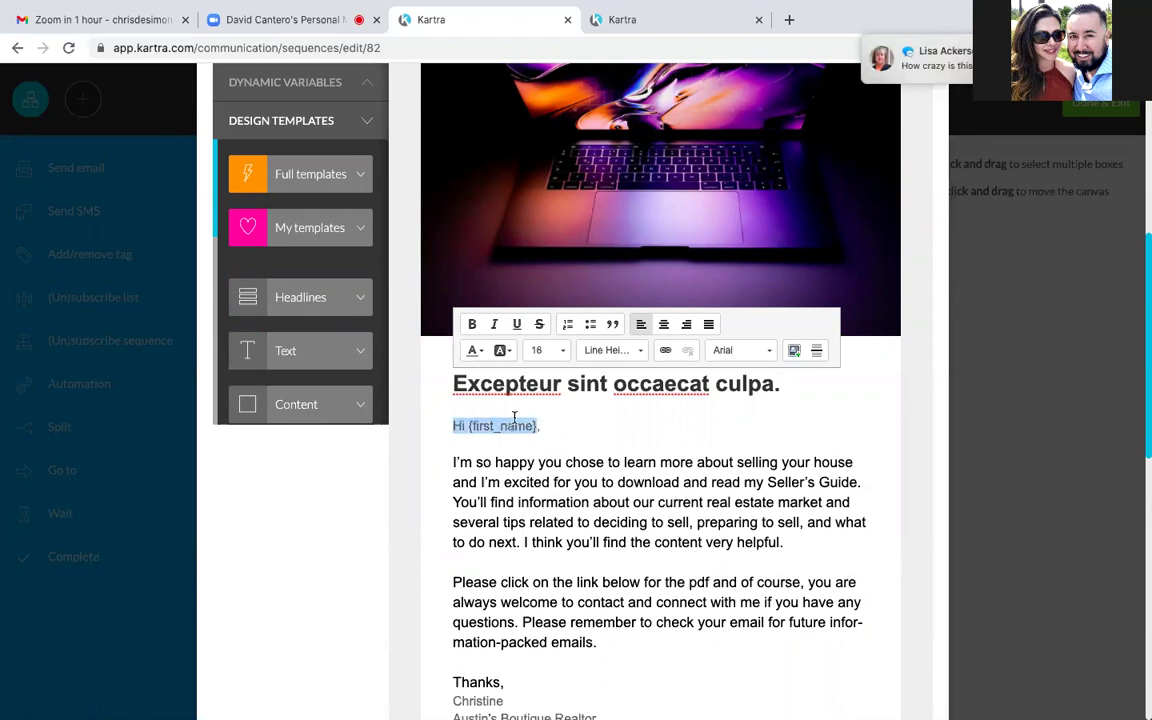
{"action": "left_click", "coordinate": [565, 353]}
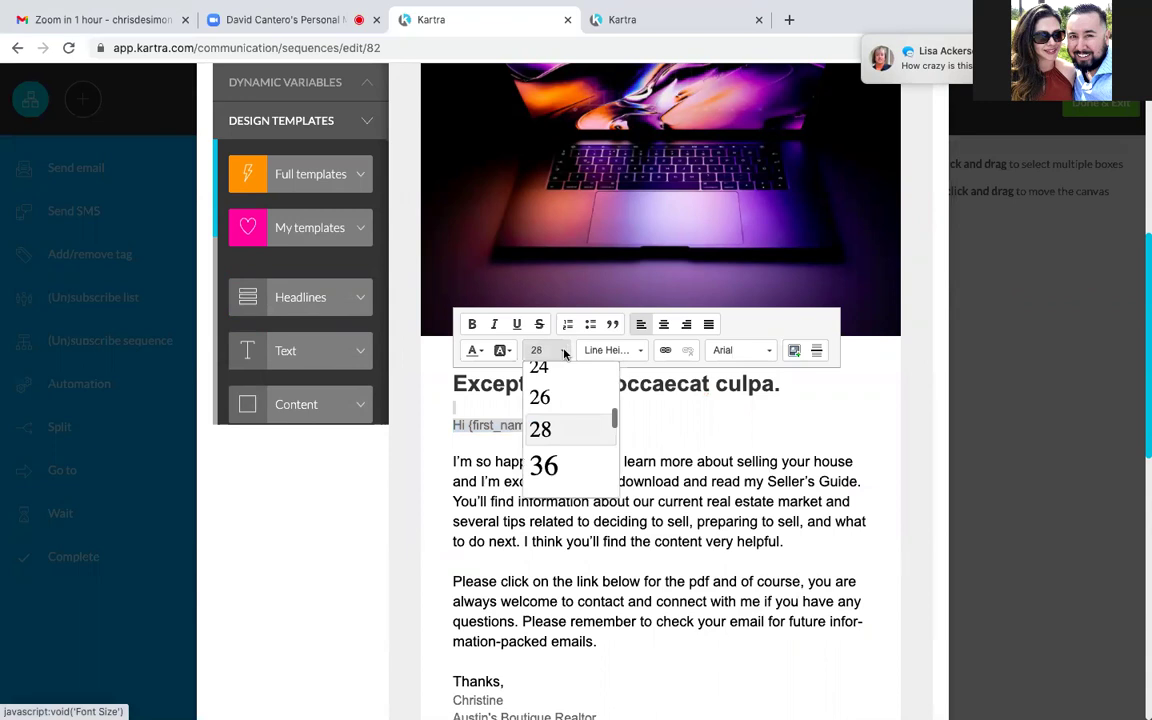
{"action": "scroll", "coordinate": [558, 411], "scroll_direction": "up", "scroll_amount": 5}
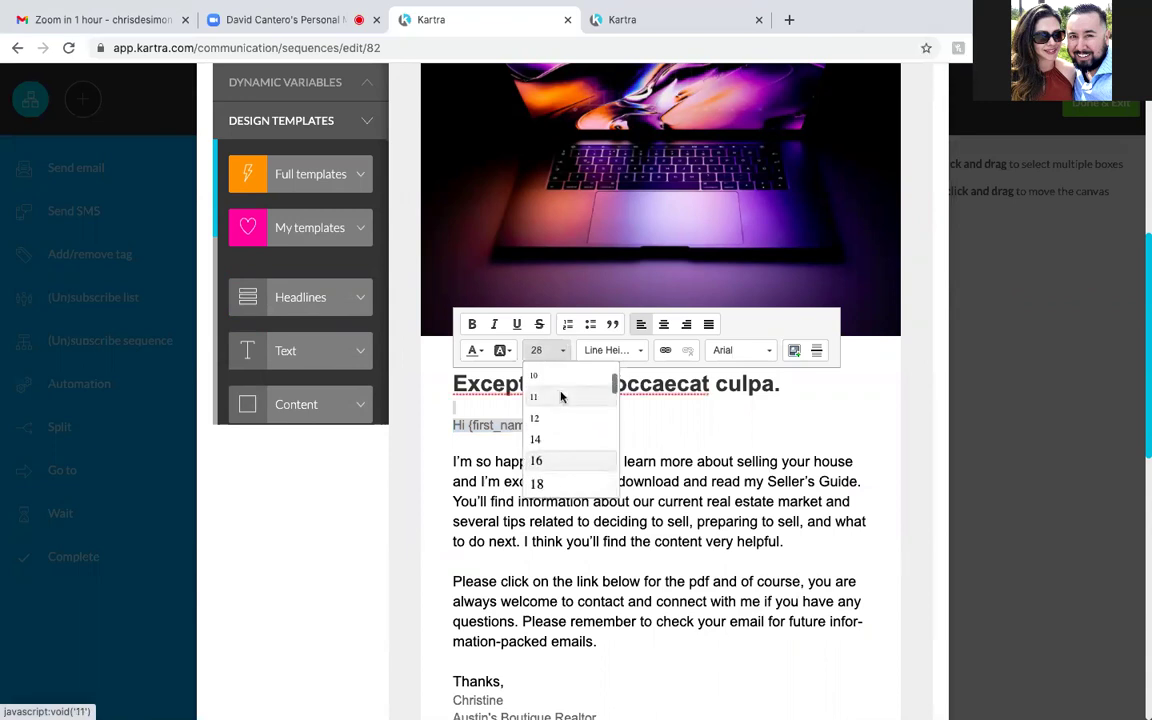
{"action": "left_click", "coordinate": [541, 482]}
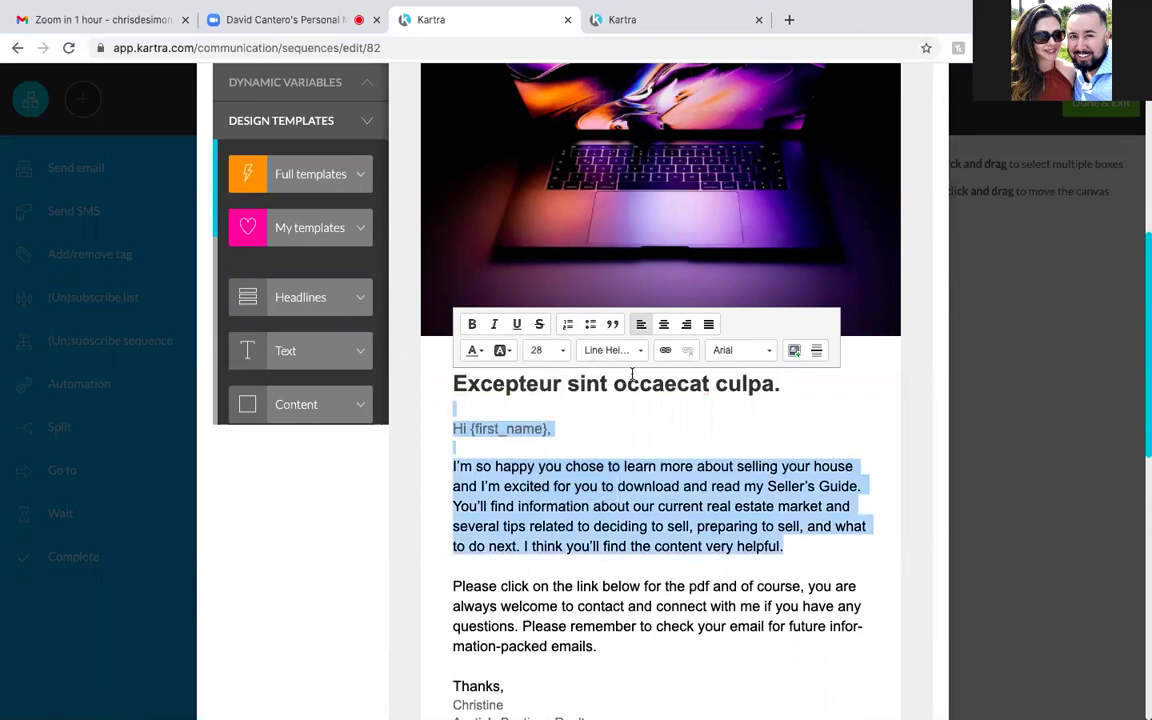
{"action": "left_click", "coordinate": [813, 421]}
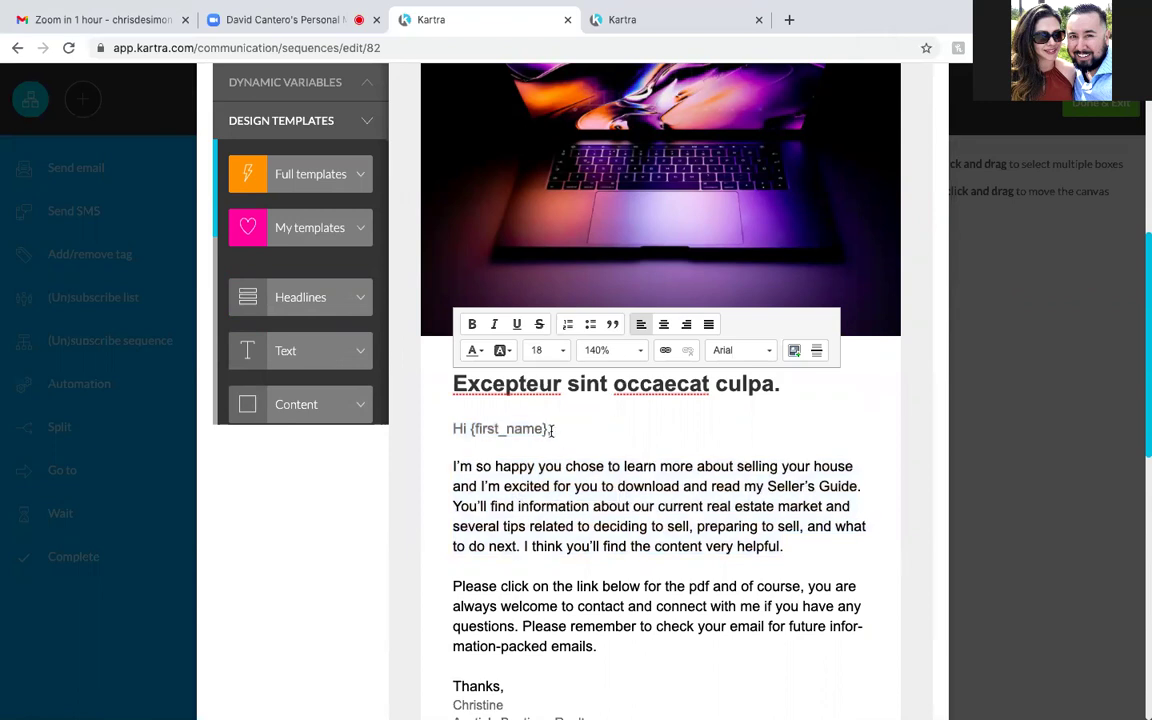
Change the text color of the "Hi {first_name}," greeting under the heading to black
{"action": "left_click_drag", "start_coordinate": [551, 429], "coordinate": [452, 428]}
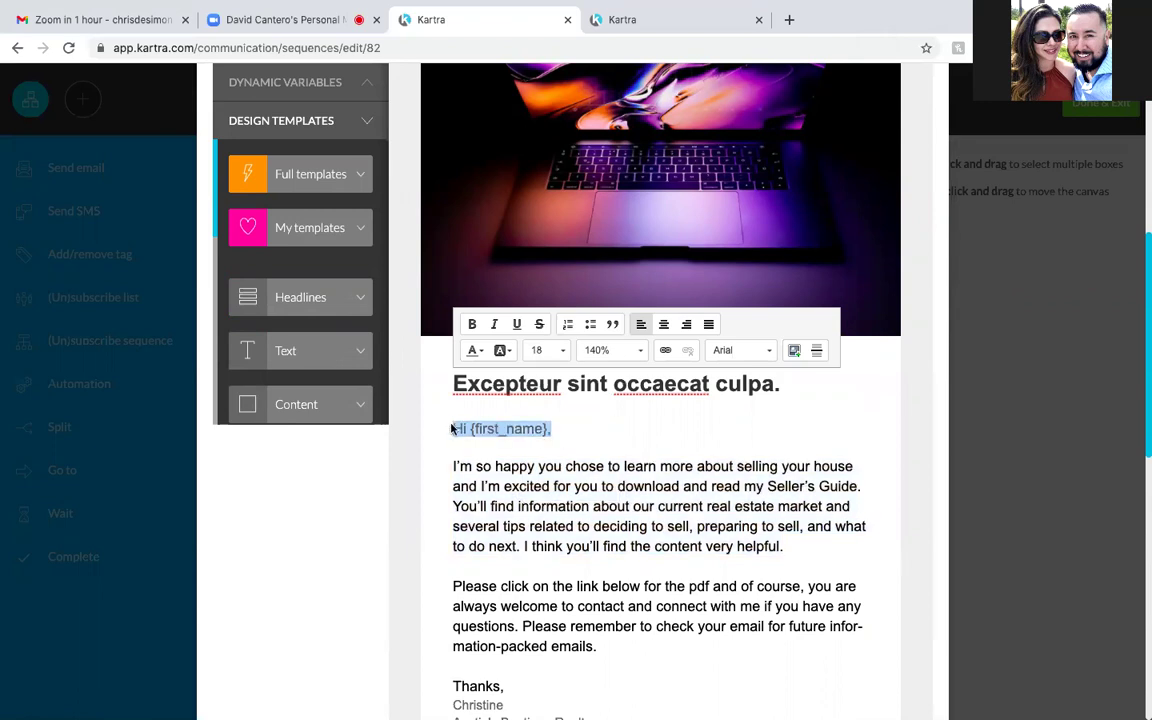
{"action": "left_click", "coordinate": [503, 351]}
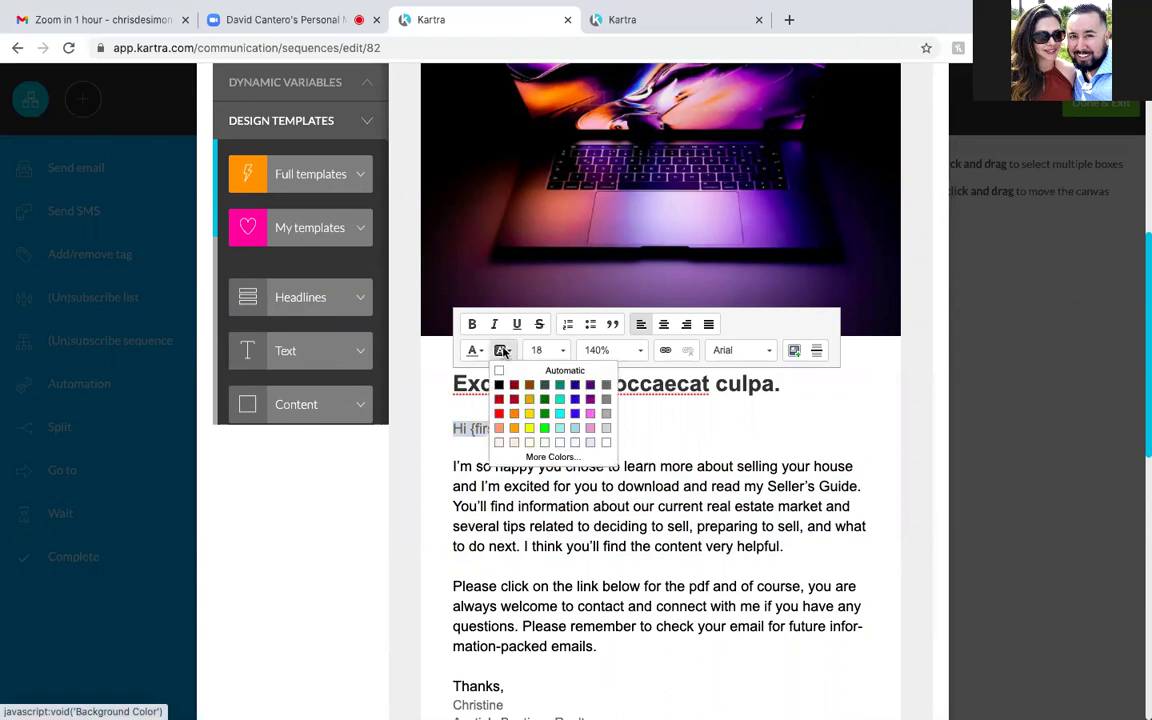
{"action": "left_click", "coordinate": [481, 354]}
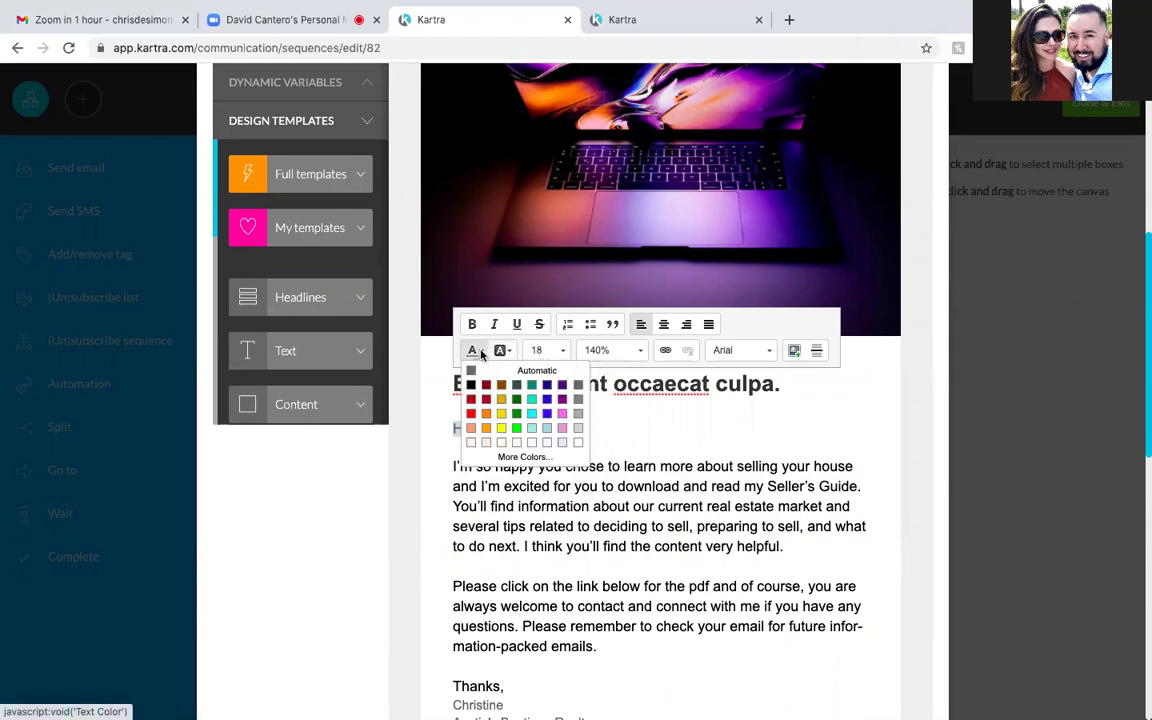
{"action": "left_click", "coordinate": [473, 386]}
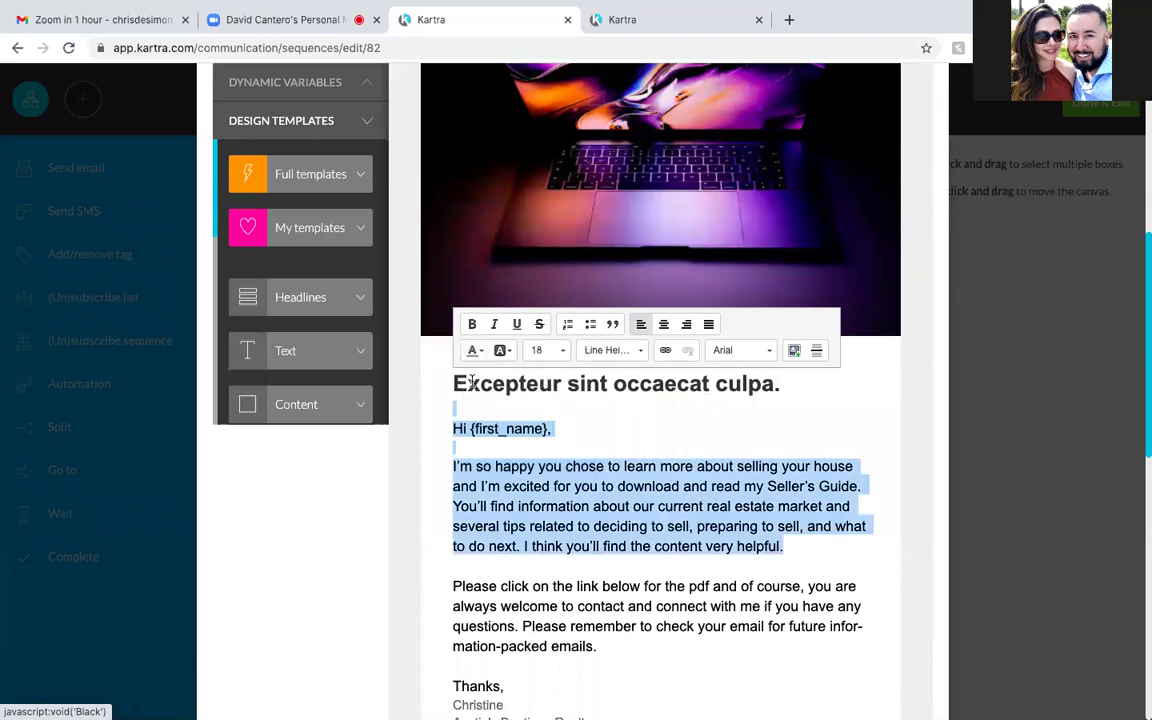
{"action": "left_click", "coordinate": [684, 428]}
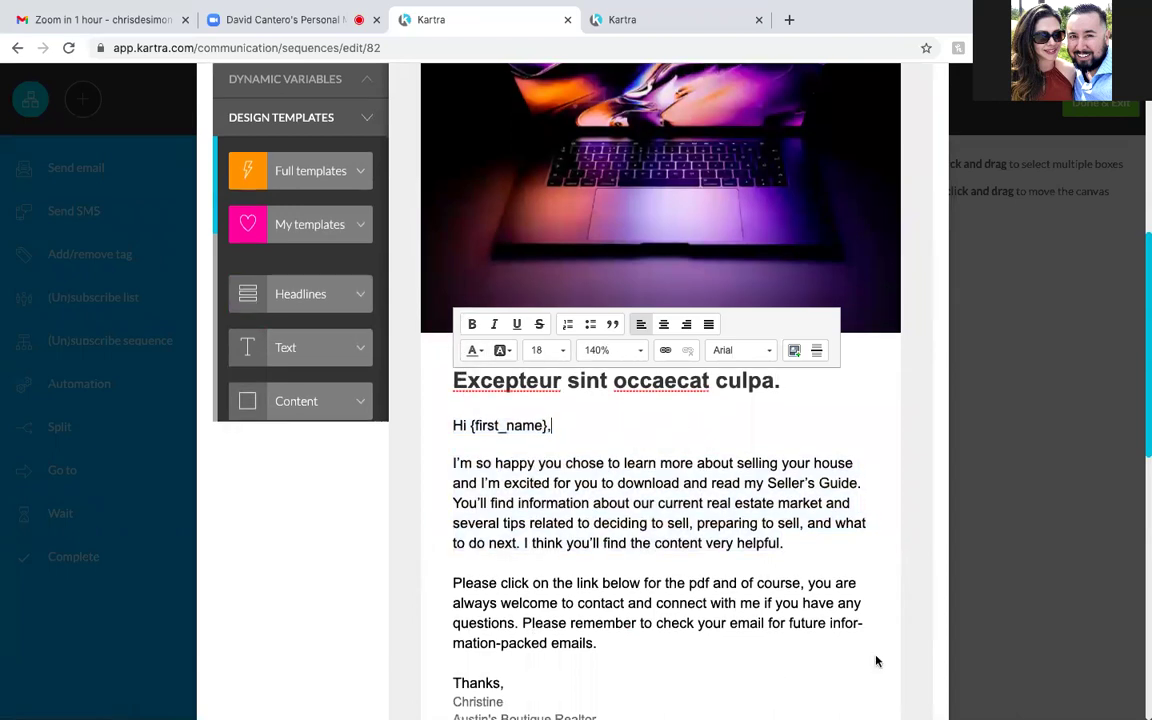
Set the font size of the name and title lines under "Thanks," to 18
{"action": "scroll", "coordinate": [876, 661], "scroll_direction": "down", "scroll_amount": 3}
{"action": "left_click_drag", "start_coordinate": [454, 489], "coordinate": [601, 507]}
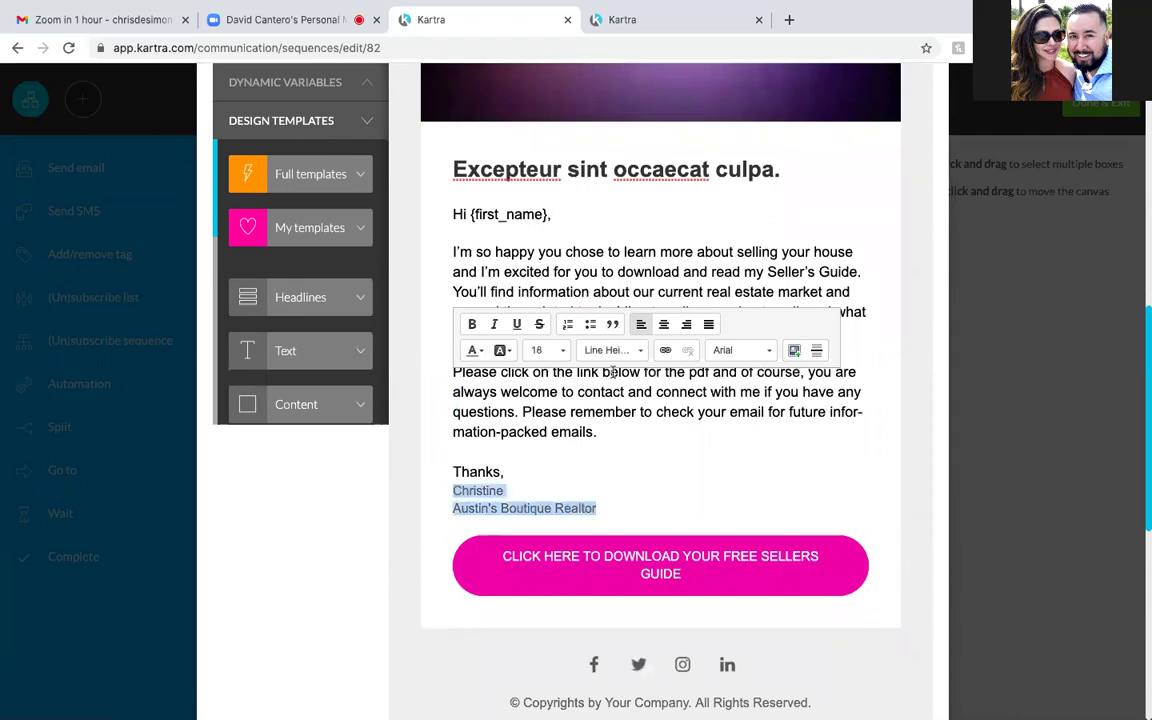
{"action": "left_click", "coordinate": [563, 350]}
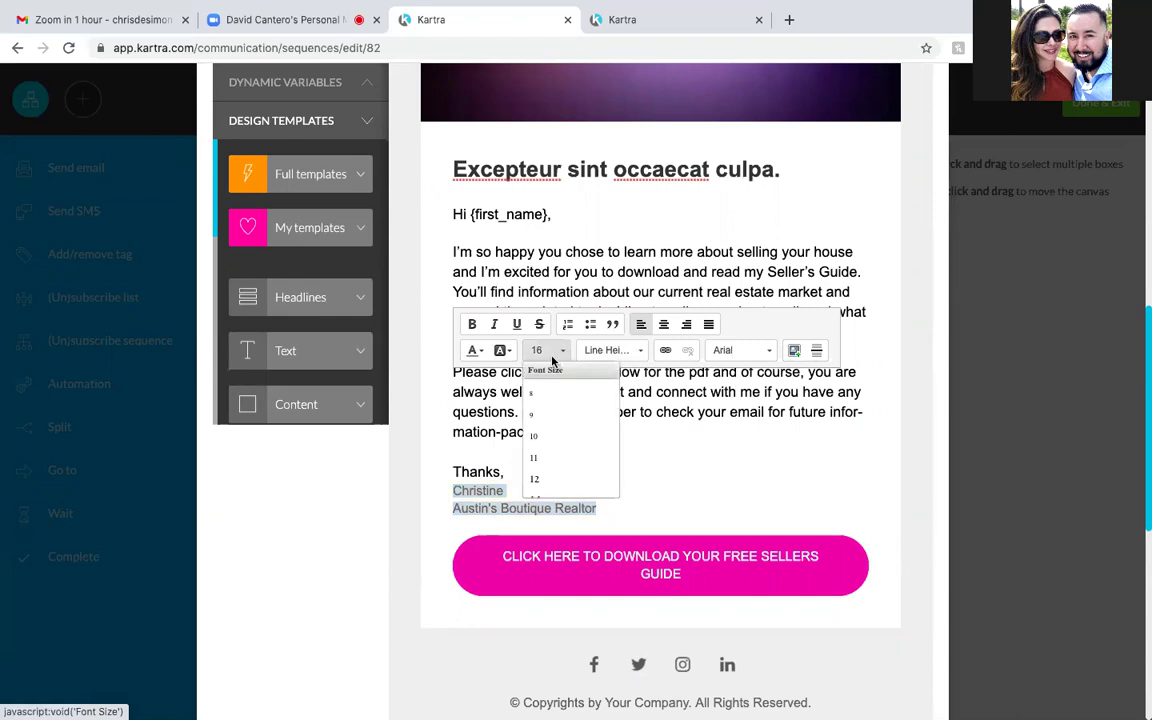
{"action": "scroll", "coordinate": [558, 432], "scroll_direction": "down", "scroll_amount": 1}
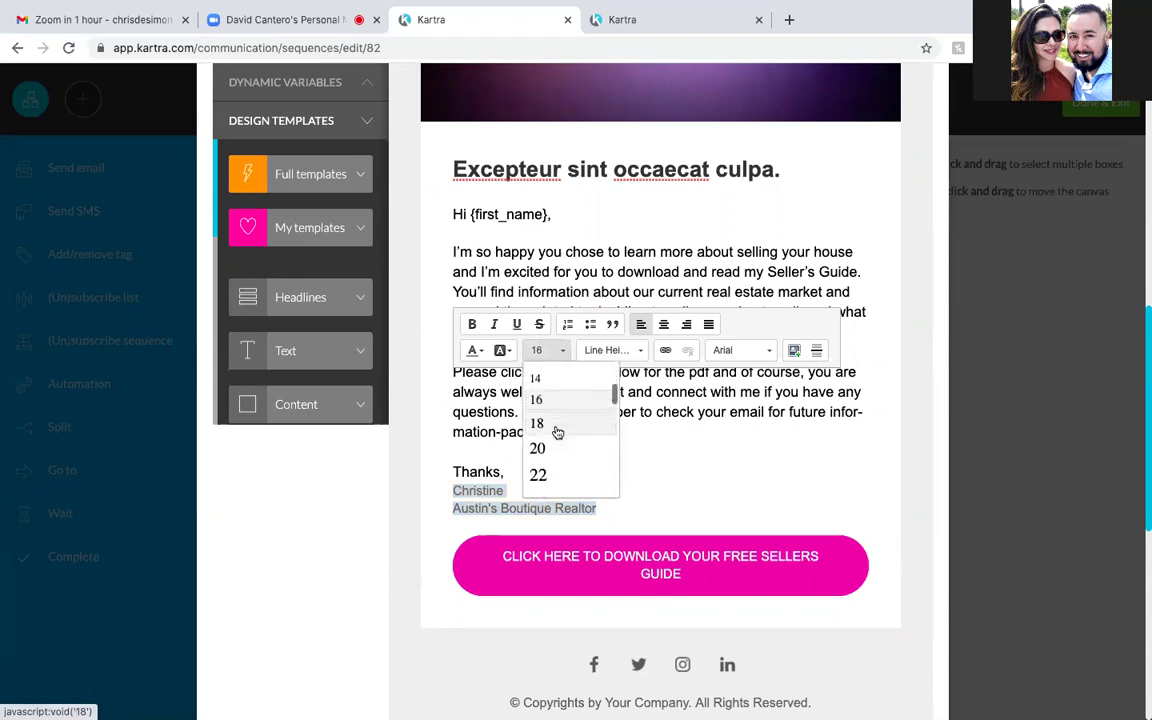
{"action": "left_click", "coordinate": [558, 432]}
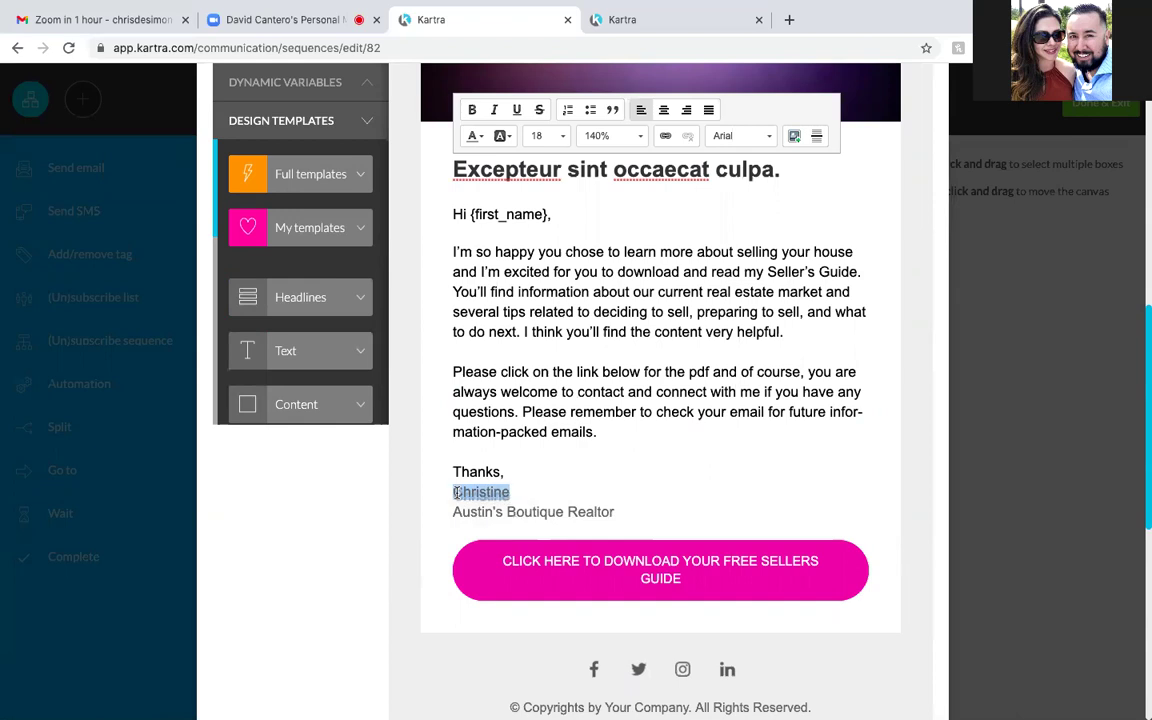
Change the text color of the signature's name and title lines to black
{"action": "left_click", "coordinate": [455, 492]}
{"action": "mouse_move", "coordinate": [455, 492]}
{"action": "left_mouse_down"}
{"action": "mouse_move", "coordinate": [566, 512]}
{"action": "mouse_move", "coordinate": [616, 505]}
{"action": "left_mouse_up"}
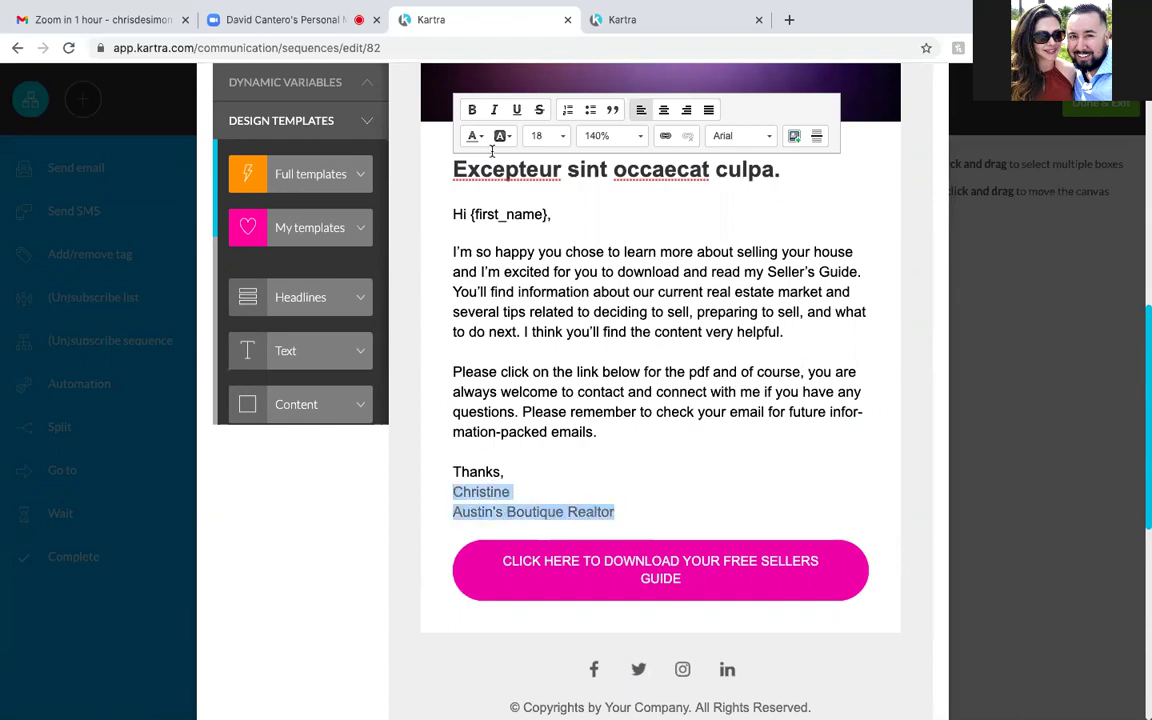
{"action": "left_click", "coordinate": [472, 137]}
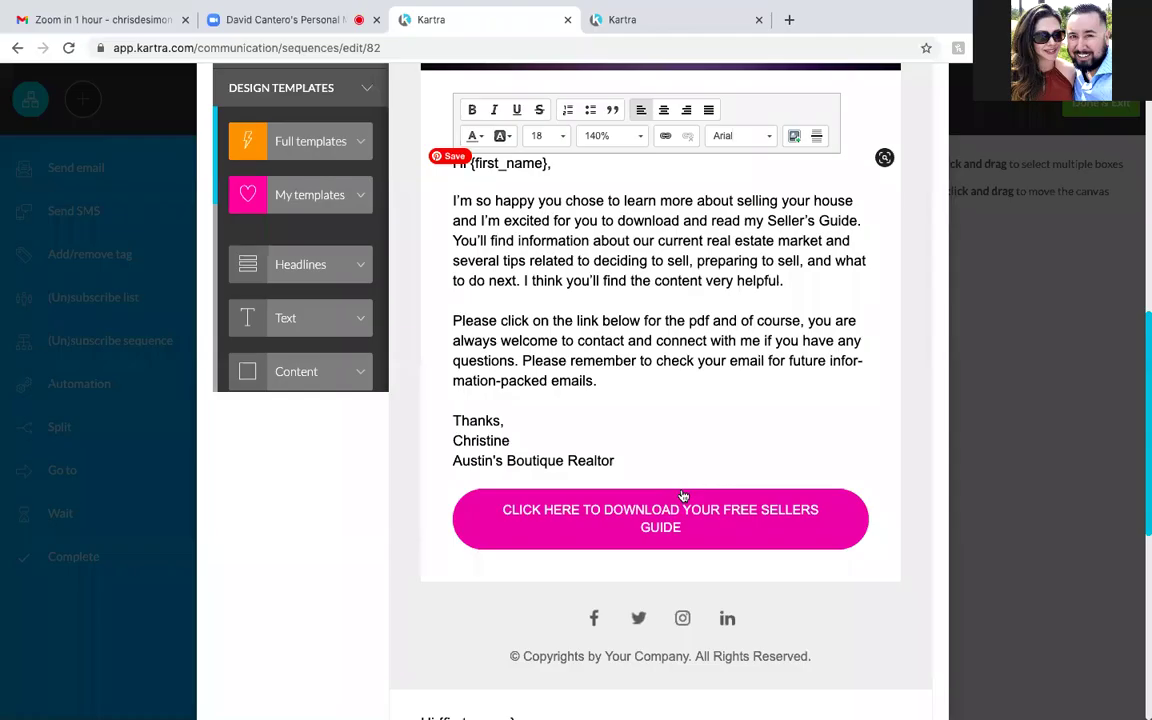
Delete the duplicate original message below the designed layout, from "Hi {first_name}," through "Thanks,"
{"action": "scroll", "coordinate": [682, 490], "scroll_direction": "down", "scroll_amount": 5}
{"action": "scroll", "coordinate": [682, 490], "scroll_direction": "down", "scroll_amount": 2}
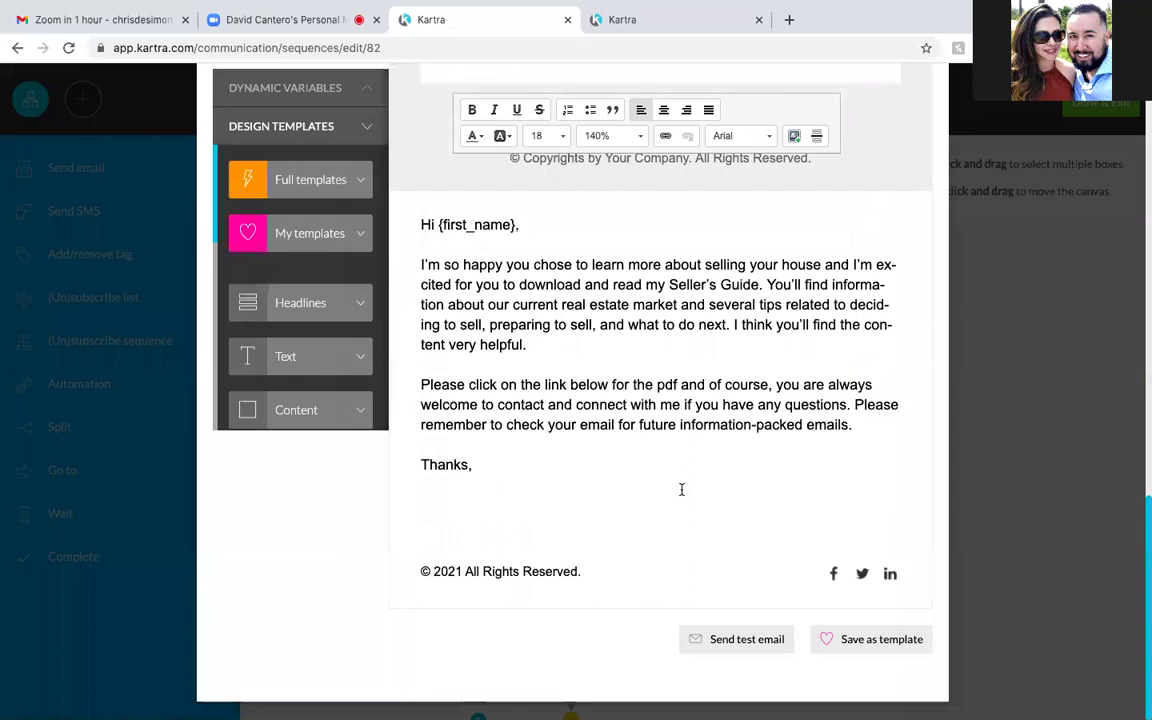
{"action": "scroll", "coordinate": [682, 490], "scroll_direction": "up", "scroll_amount": 1}
{"action": "left_click", "coordinate": [793, 308]}
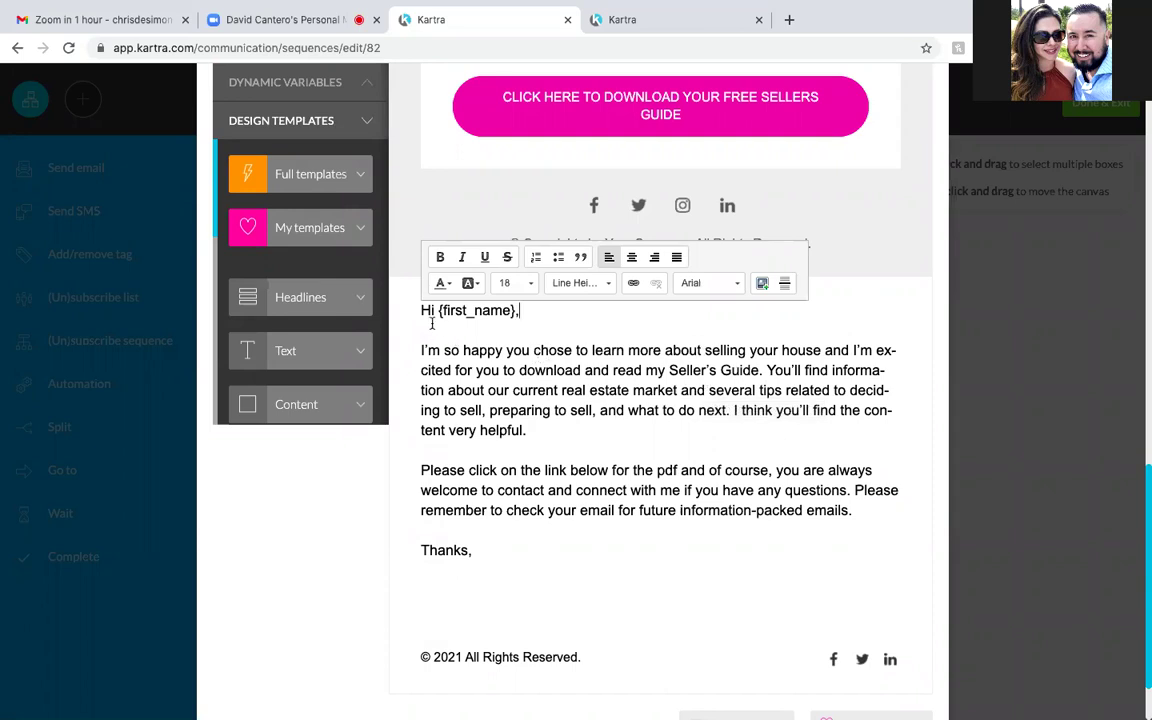
{"action": "left_click_drag", "start_coordinate": [420, 312], "coordinate": [483, 689]}
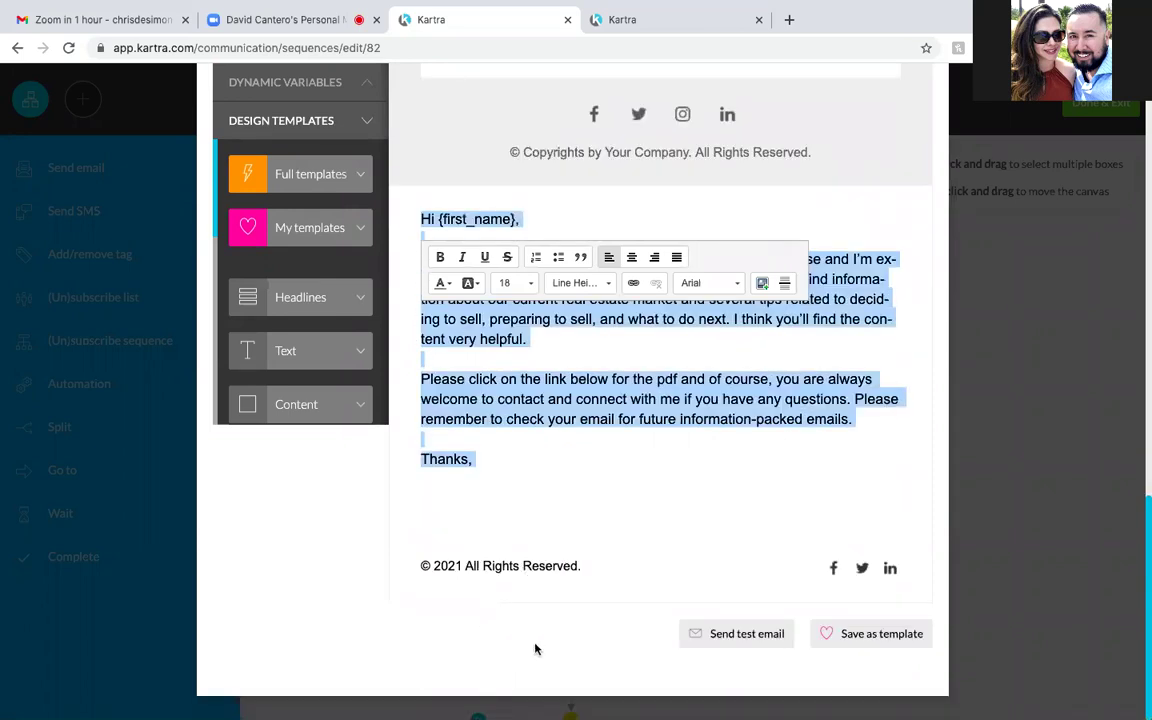
{"action": "left_click", "coordinate": [535, 650]}
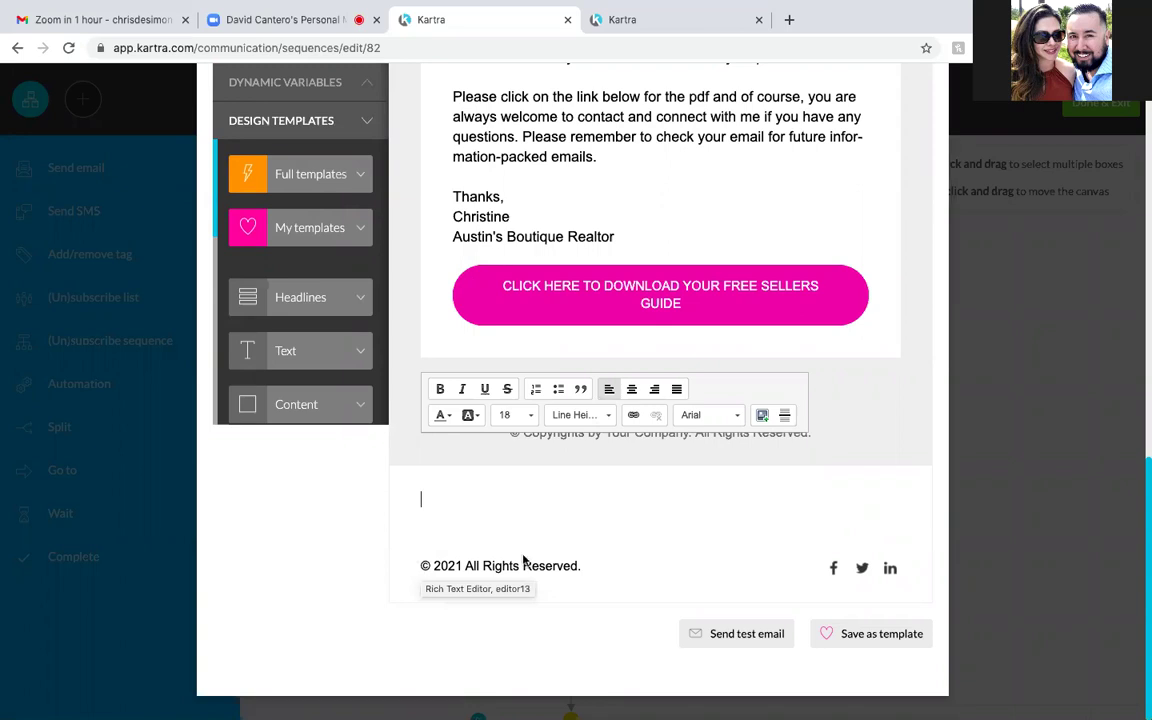
Delete the leftover "© 2021 All Rights Reserved." footer block and the empty text block above it
{"action": "left_click", "coordinate": [635, 558]}
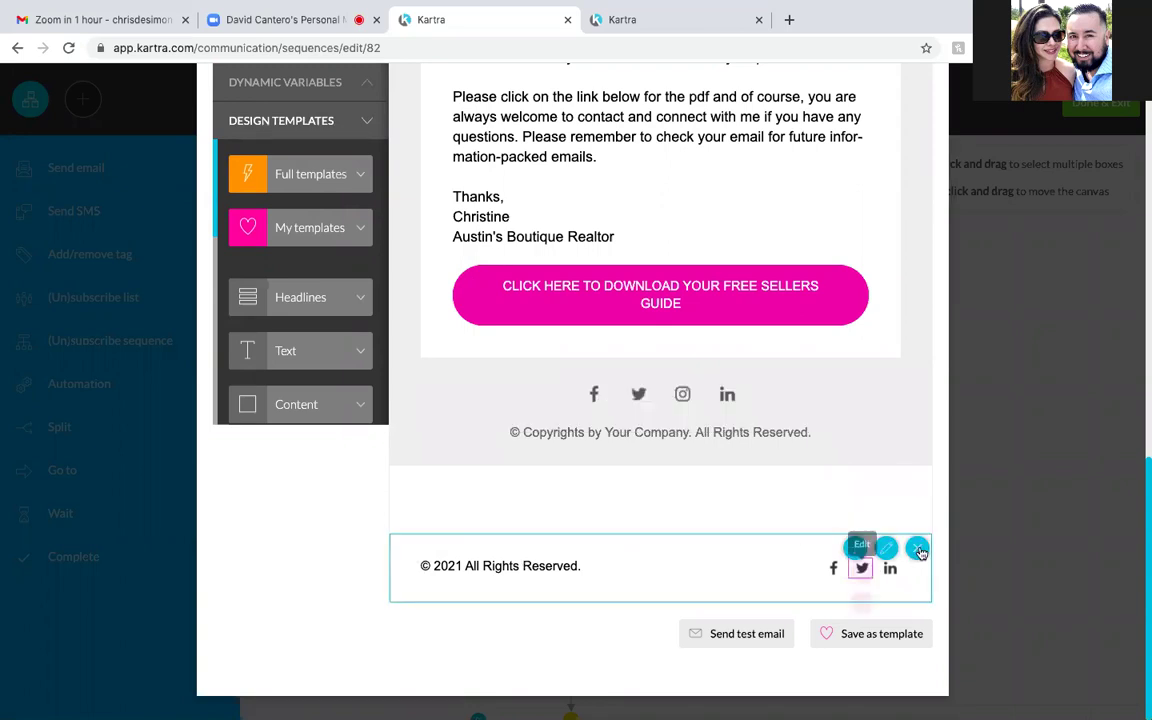
{"action": "left_click", "coordinate": [918, 550]}
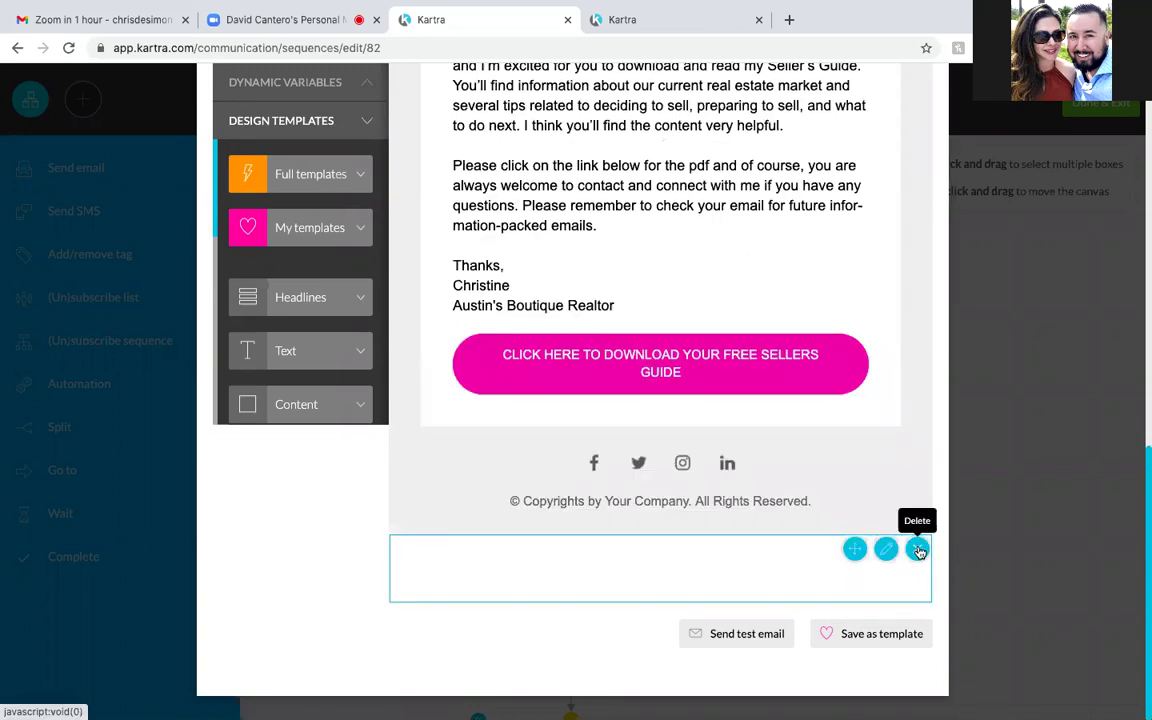
{"action": "left_click", "coordinate": [918, 550]}
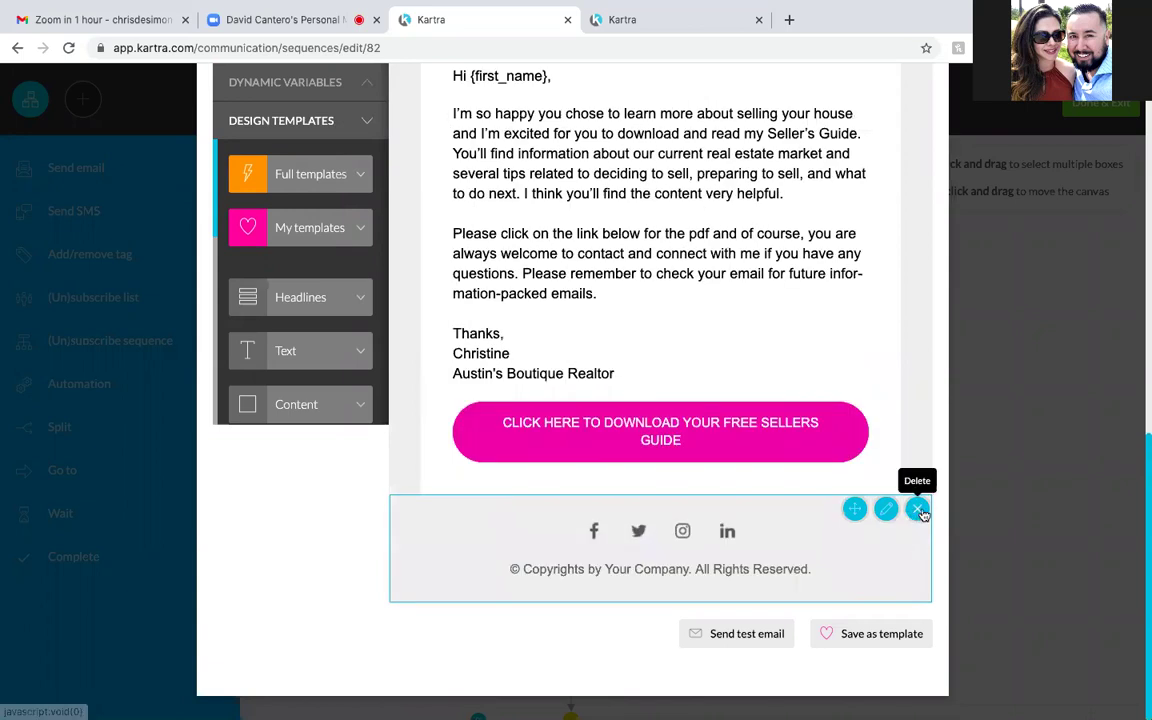
Change the pink button's text to "CLICK HERE FOR YOUR FREE SELLER'S GUIDE" and save the email content
{"action": "left_click", "coordinate": [918, 510]}
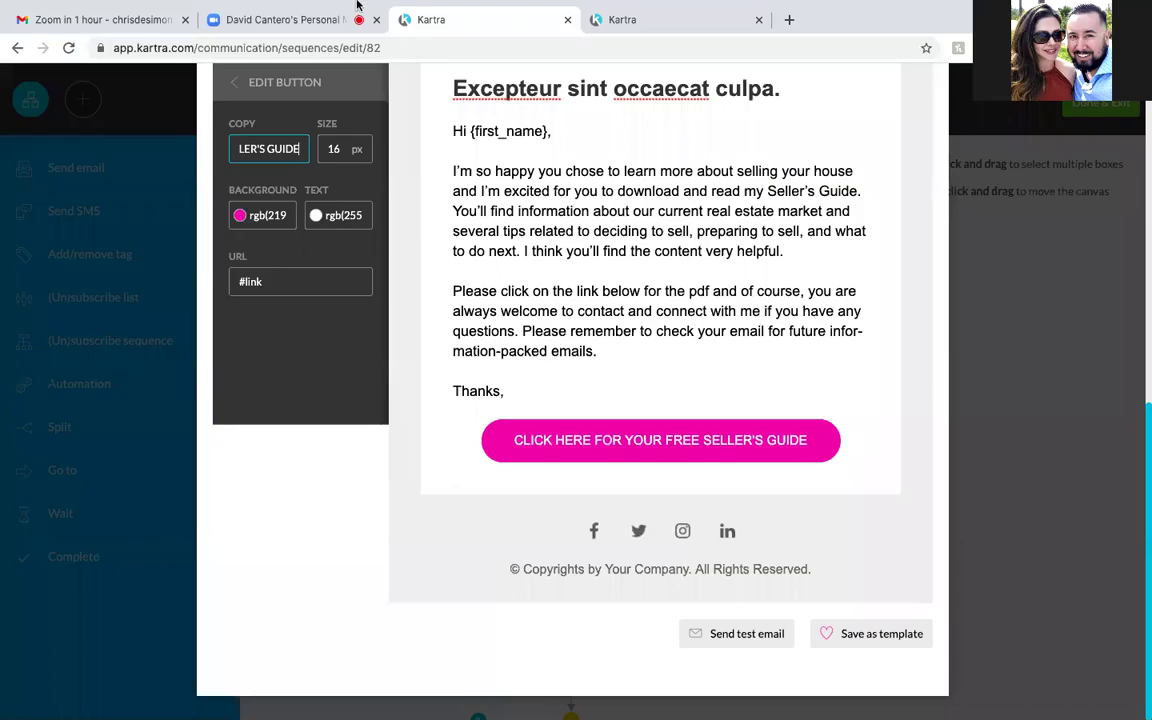
{"action": "mouse_move", "coordinate": [380, 7]}
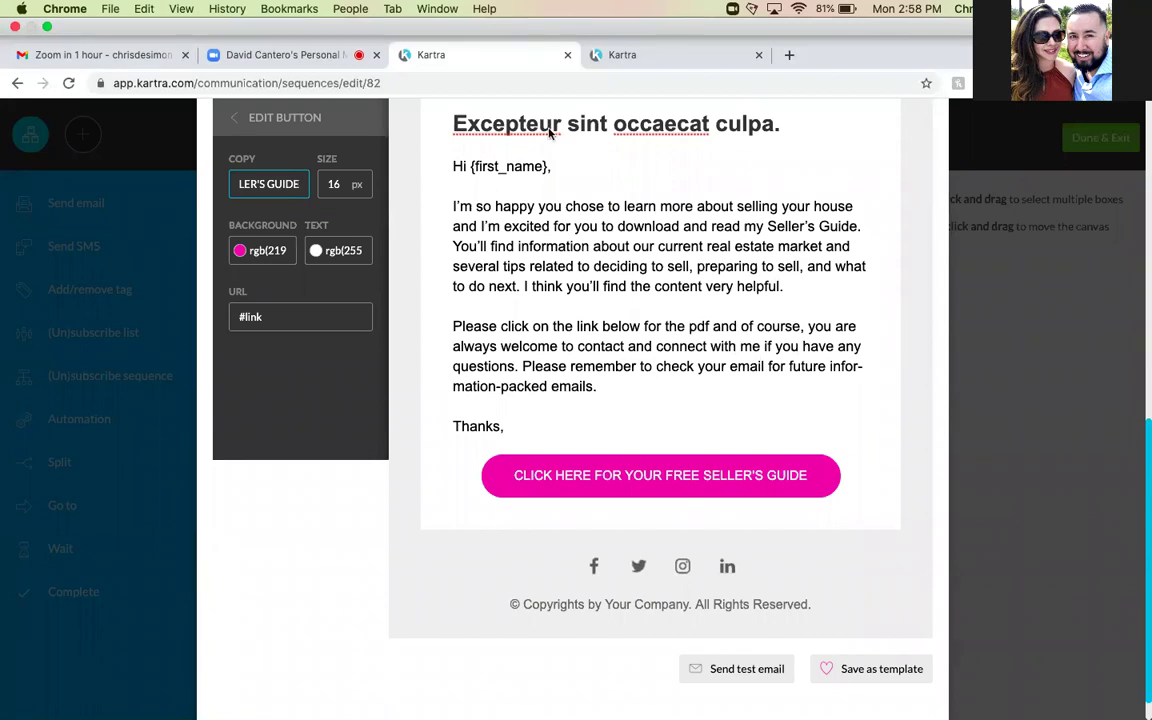
{"action": "scroll", "coordinate": [549, 133], "scroll_direction": "up", "scroll_amount": 1}
{"action": "scroll", "coordinate": [549, 133], "scroll_direction": "up", "scroll_amount": 10}
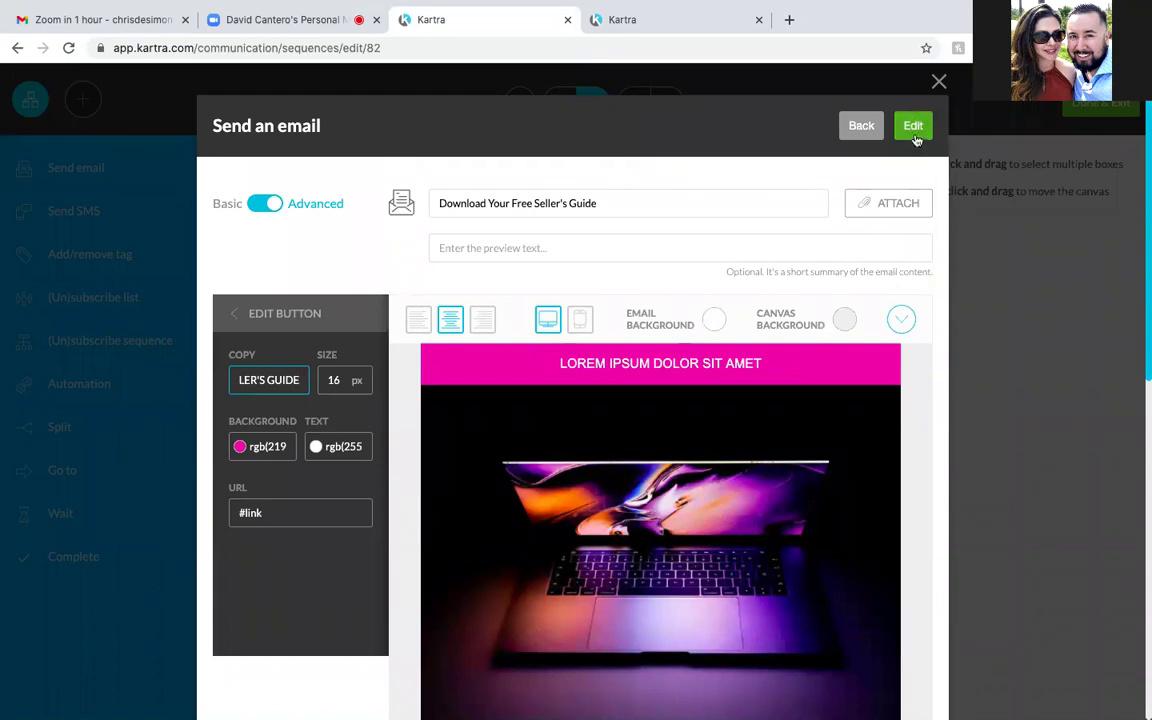
{"action": "left_click", "coordinate": [913, 128]}
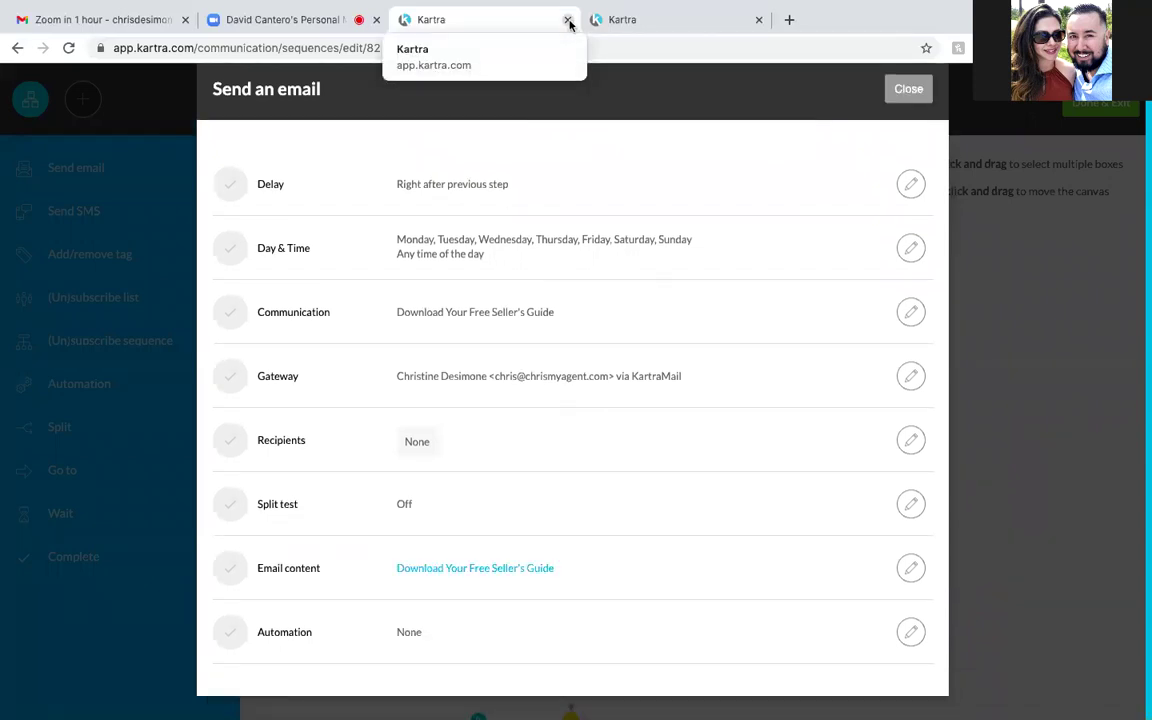
Exit the email settings and sequence editor, and open the hosted files list under My Memberships
{"action": "left_click", "coordinate": [905, 89]}
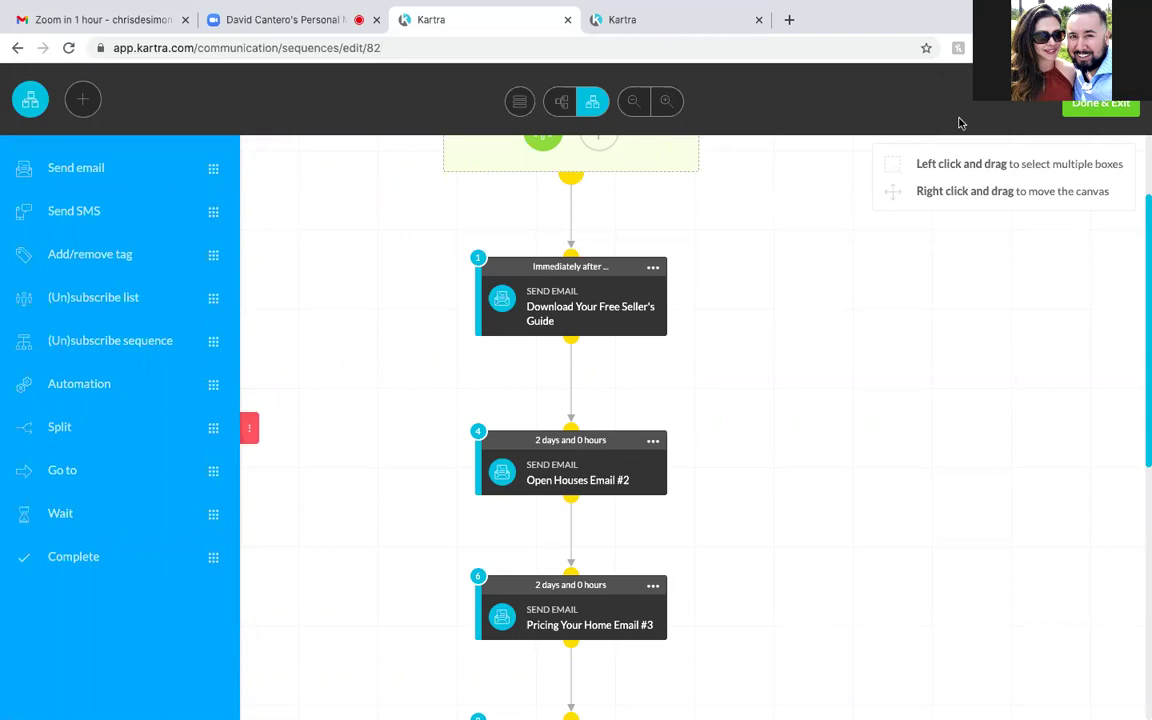
{"action": "left_click", "coordinate": [1118, 106]}
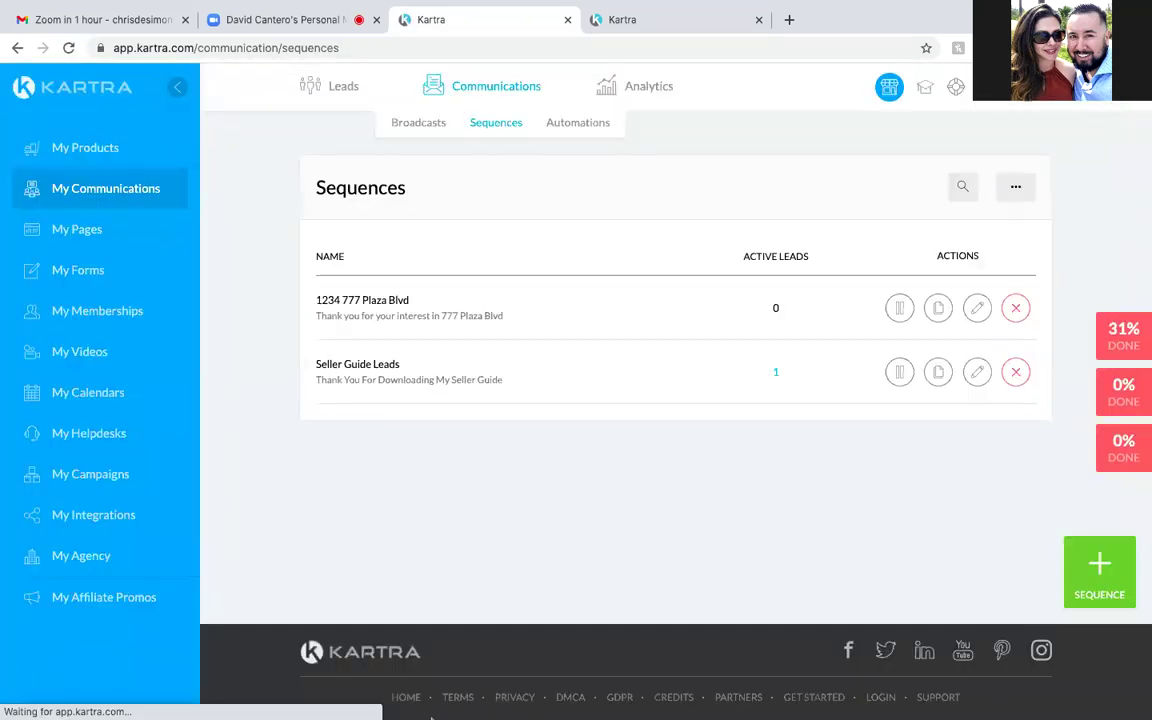
{"action": "mouse_move", "coordinate": [110, 710]}
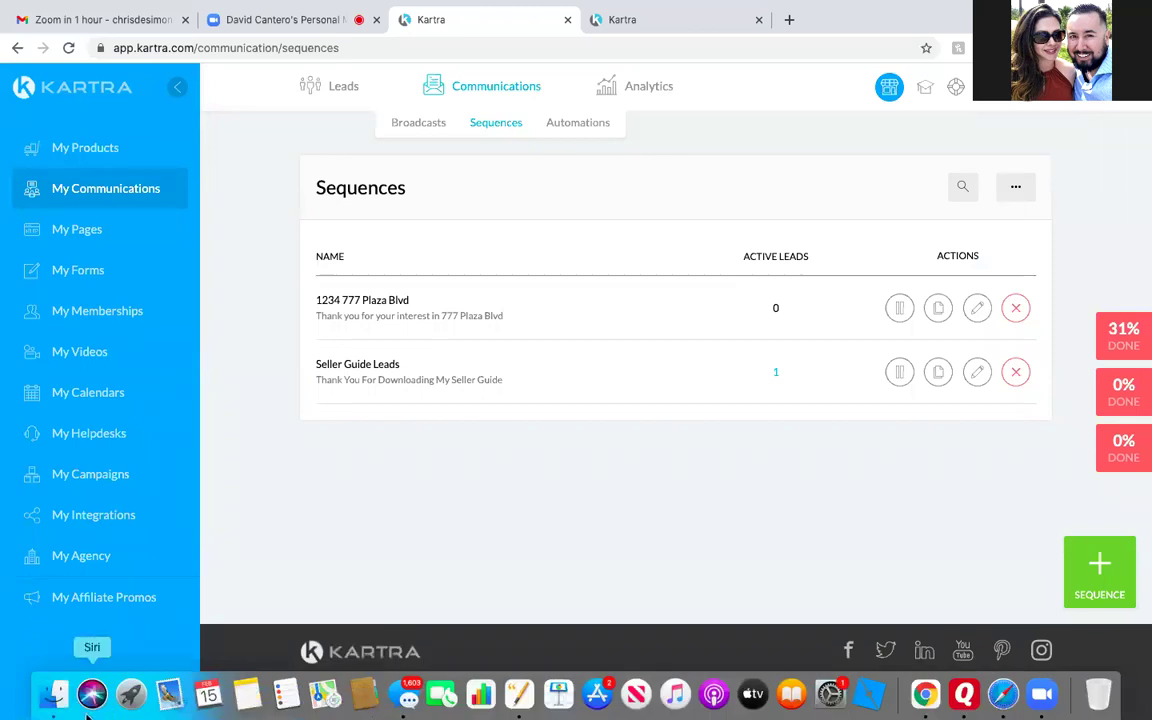
{"action": "left_click", "coordinate": [84, 312]}
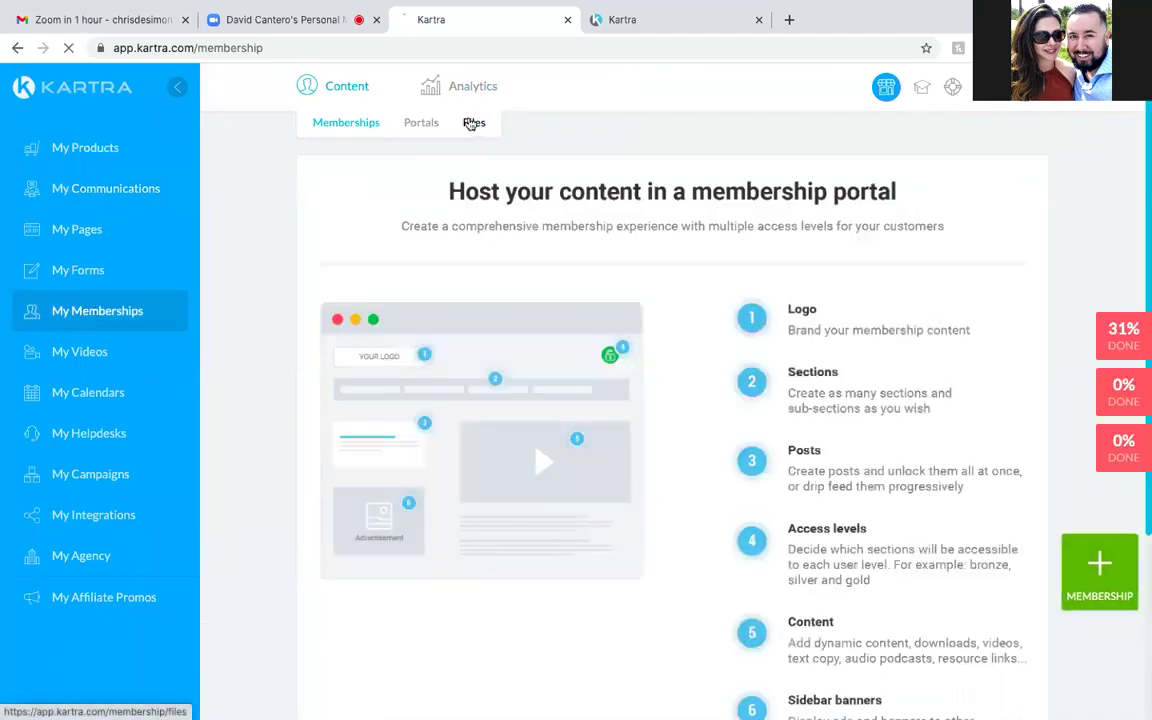
{"action": "left_click", "coordinate": [471, 123]}
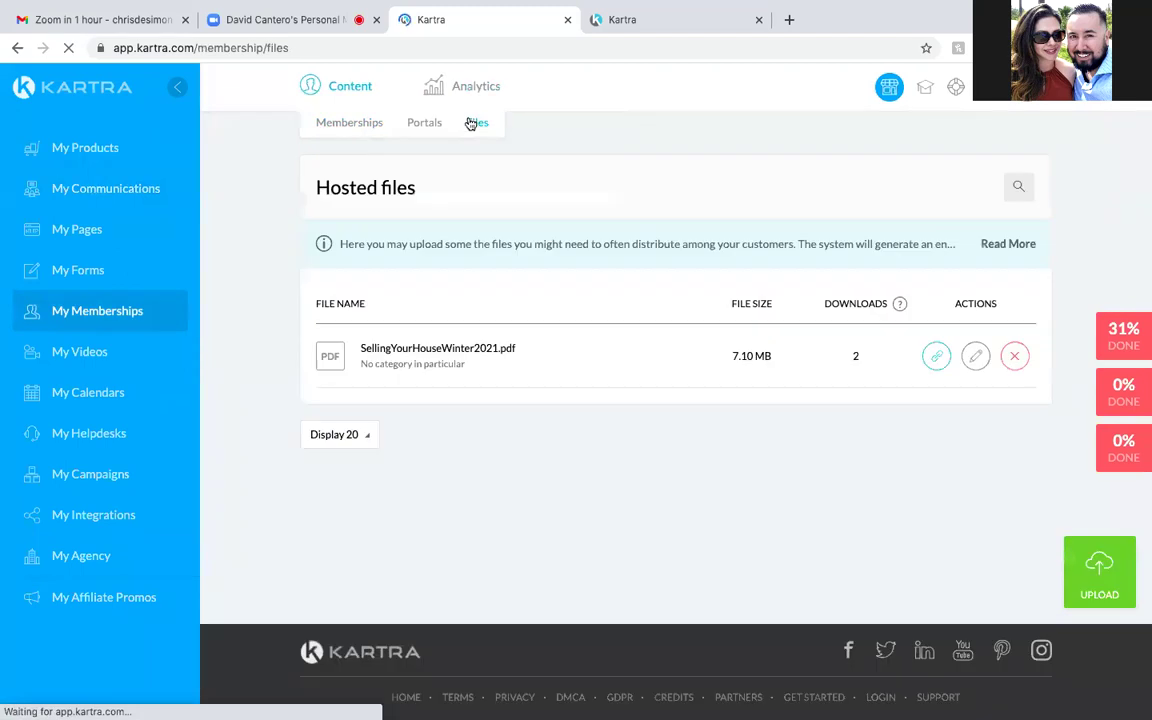
Copy the direct link to the hosted file SellingYourHouseWinter2021.pdf
{"action": "mouse_move", "coordinate": [641, 706]}
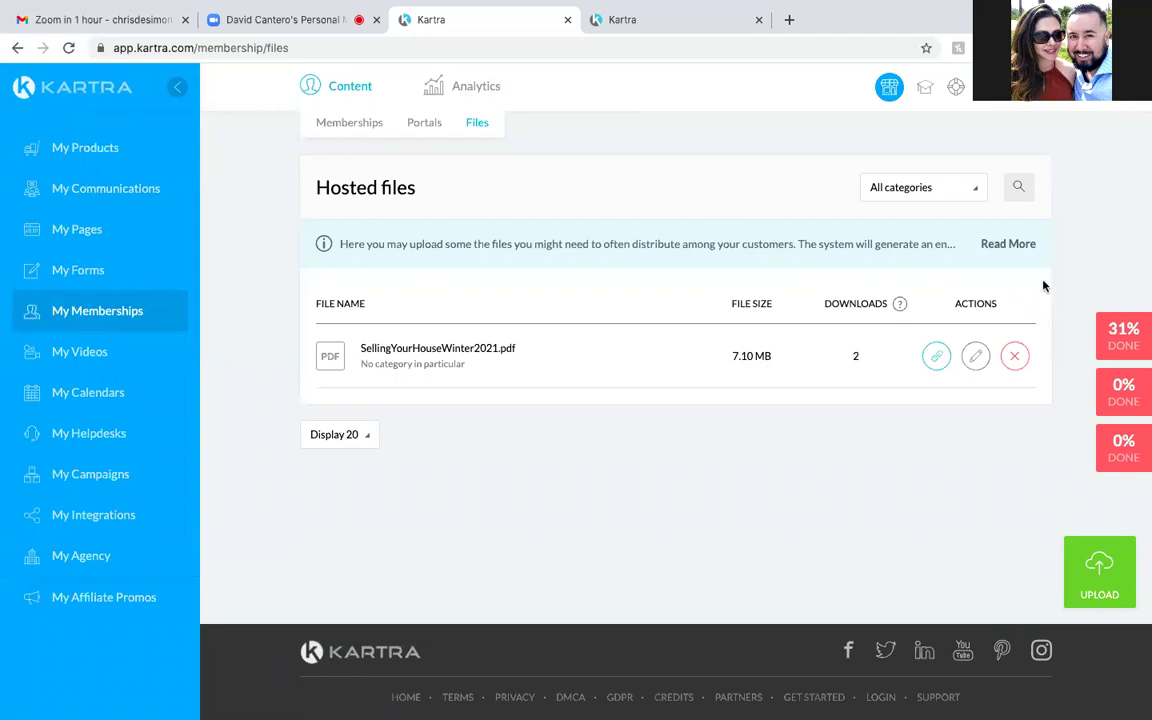
{"action": "left_click", "coordinate": [937, 357]}
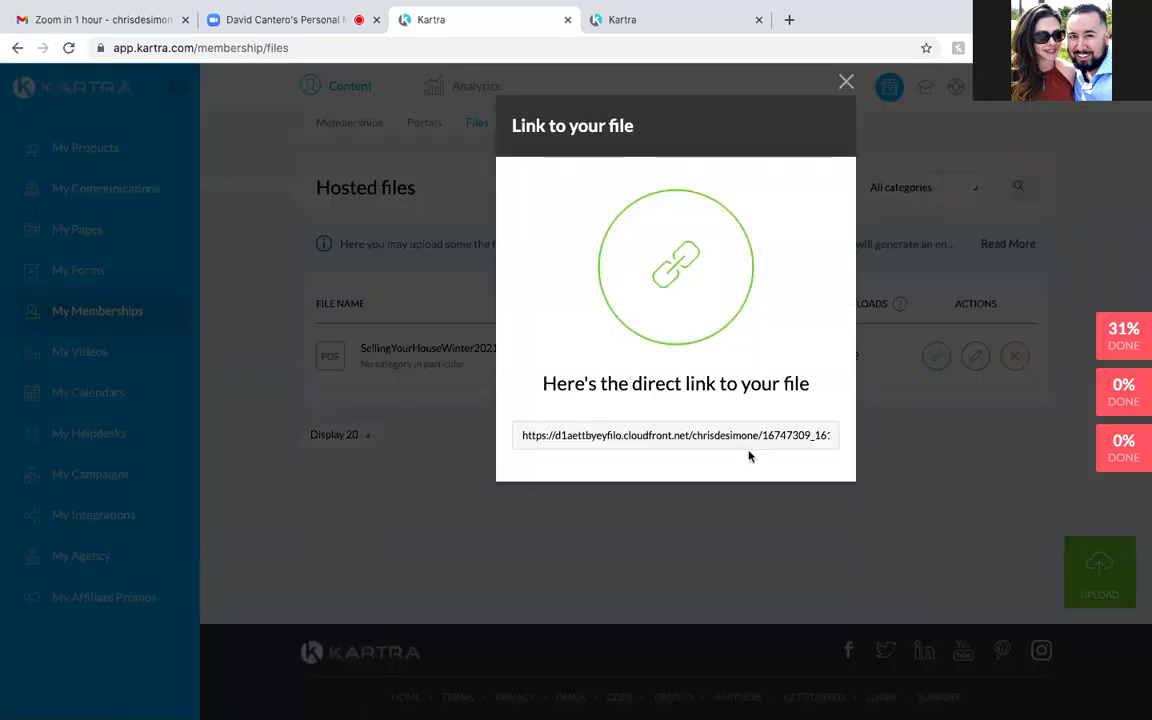
{"action": "mouse_move", "coordinate": [689, 297]}
{"action": "left_click_drag", "start_coordinate": [675, 265], "coordinate": [838, 437]}
{"action": "key", "text": "super+c"}
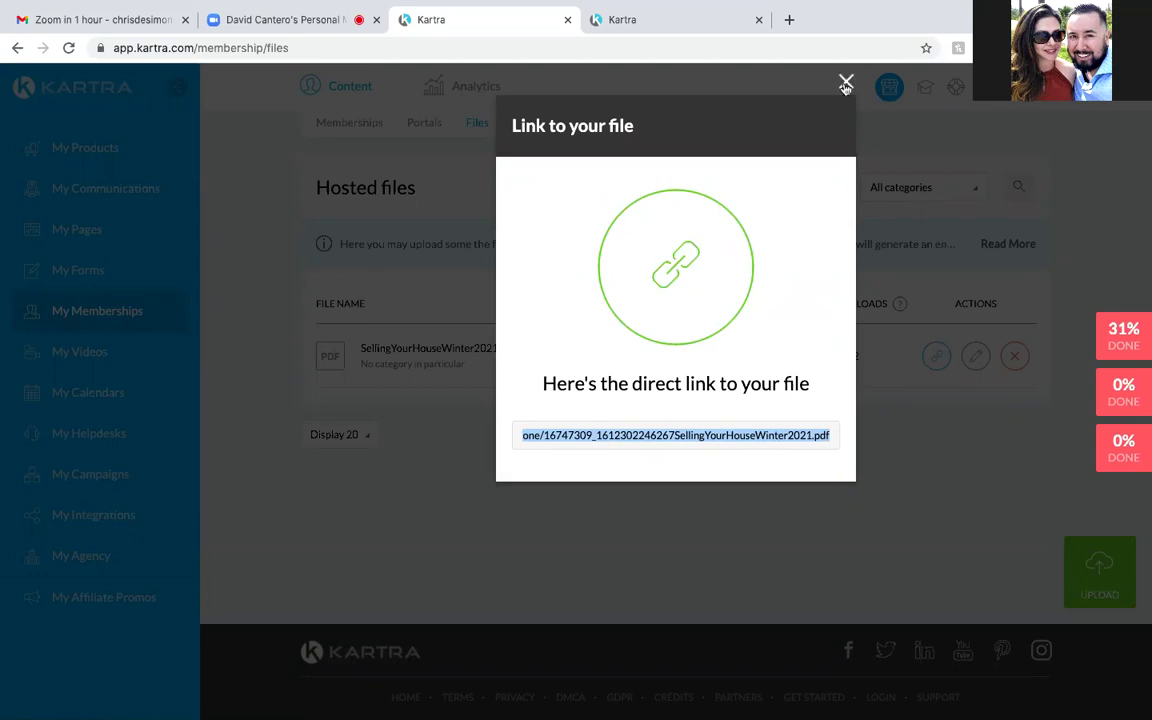
Open the copied PDF link in a new browser tab and check the seller's guide it loads
{"action": "left_click", "coordinate": [790, 20]}
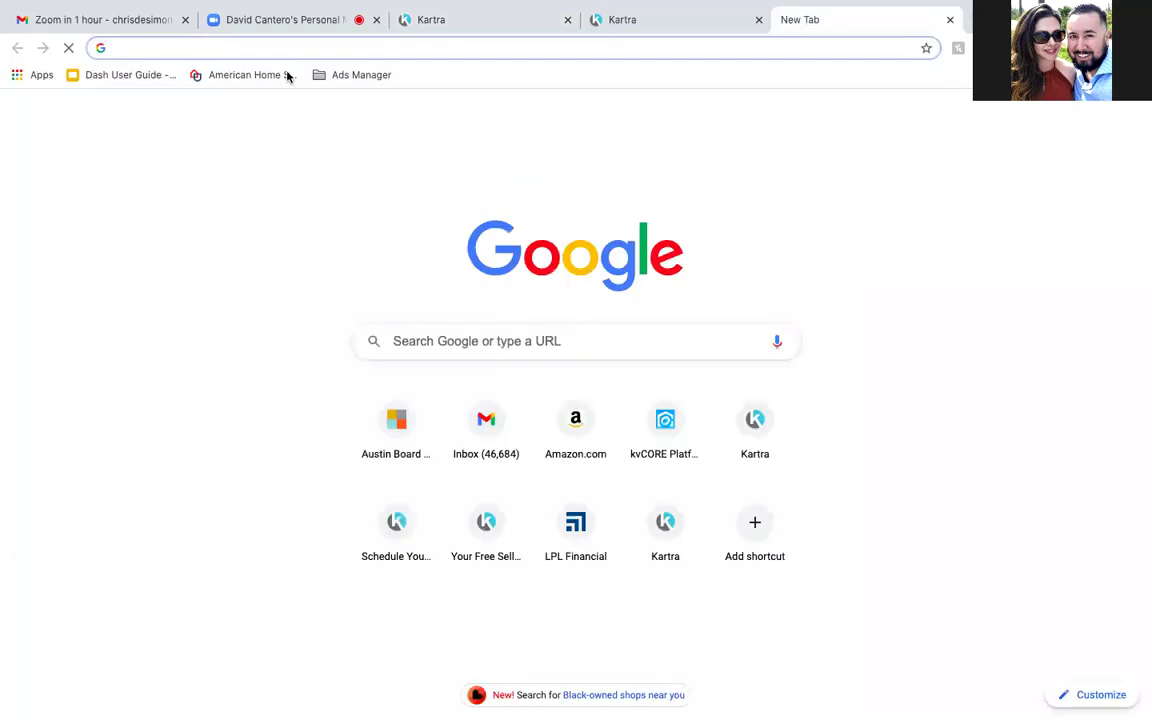
{"action": "left_click", "coordinate": [165, 49]}
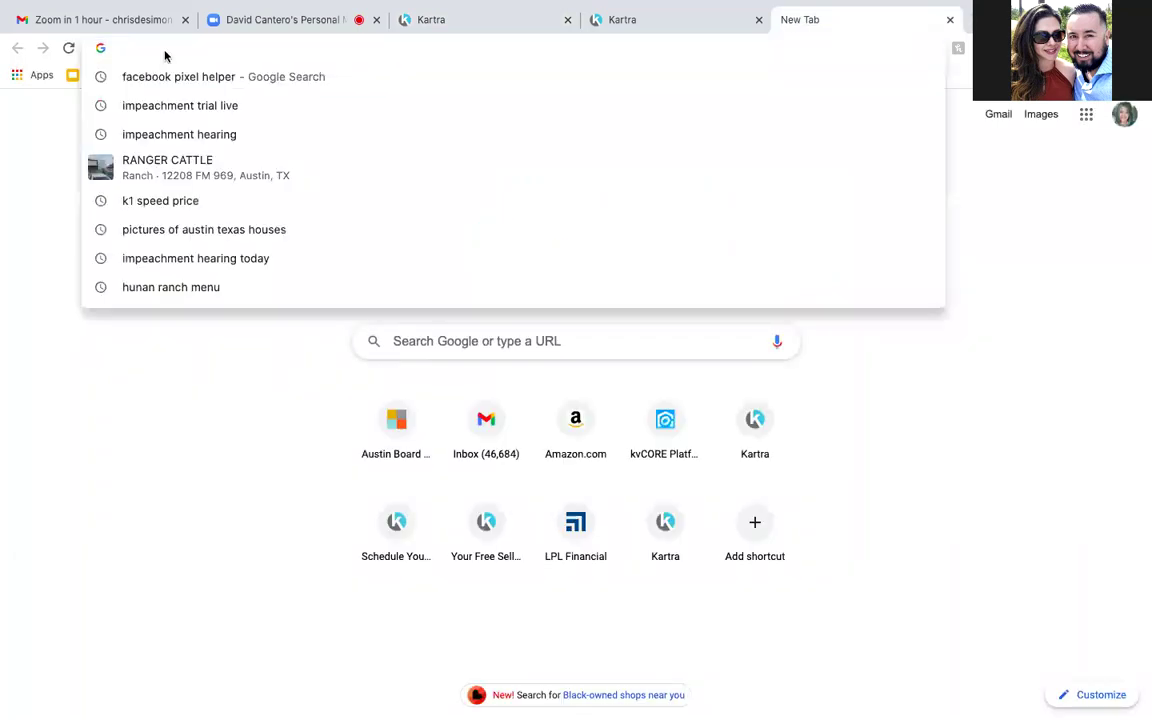
{"action": "key", "text": "super+v"}
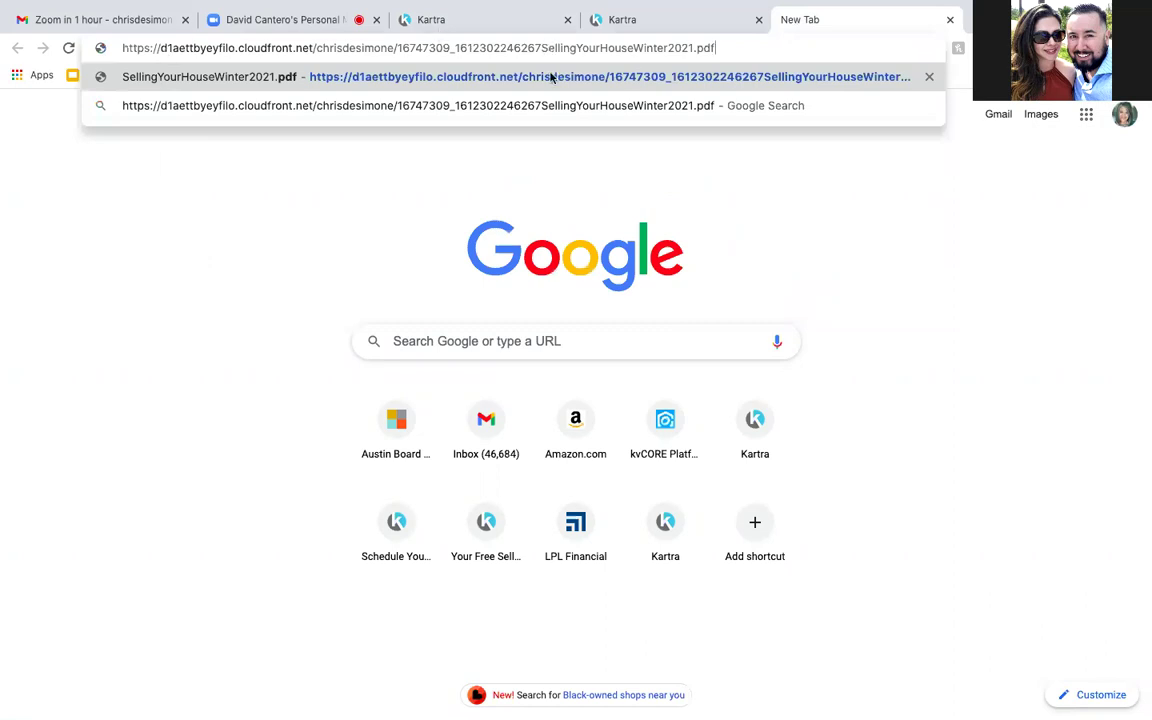
{"action": "key", "text": "Return"}
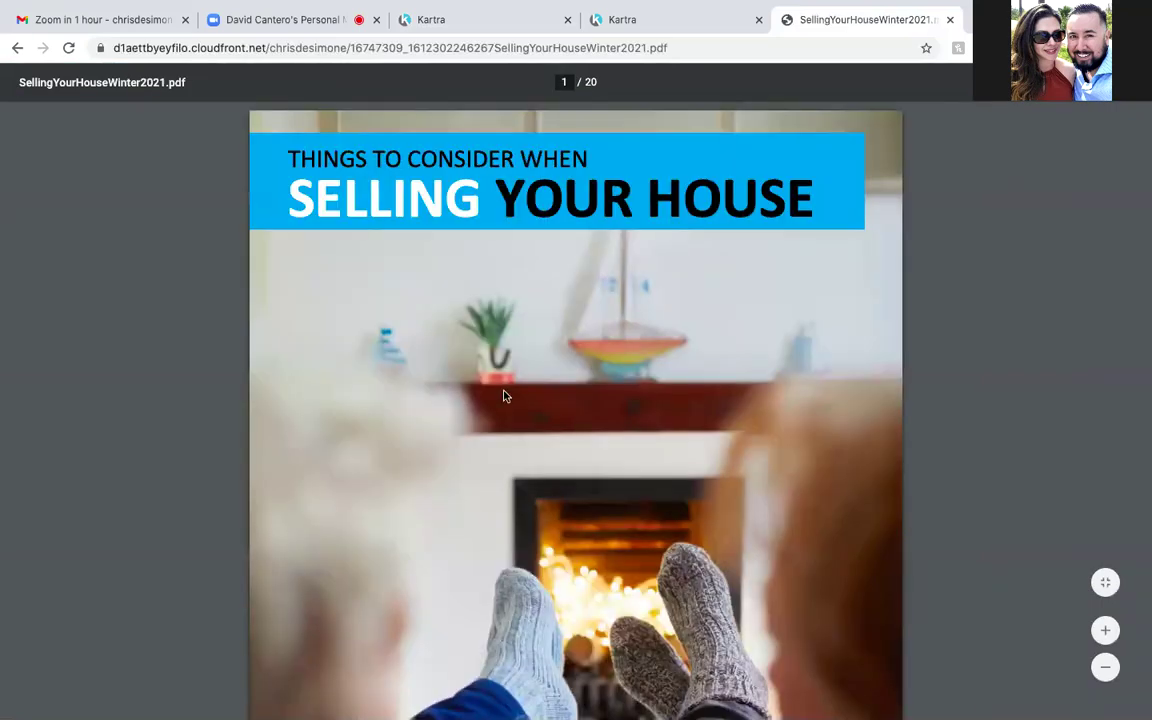
{"action": "scroll", "coordinate": [548, 401], "scroll_direction": "down", "scroll_amount": 3}
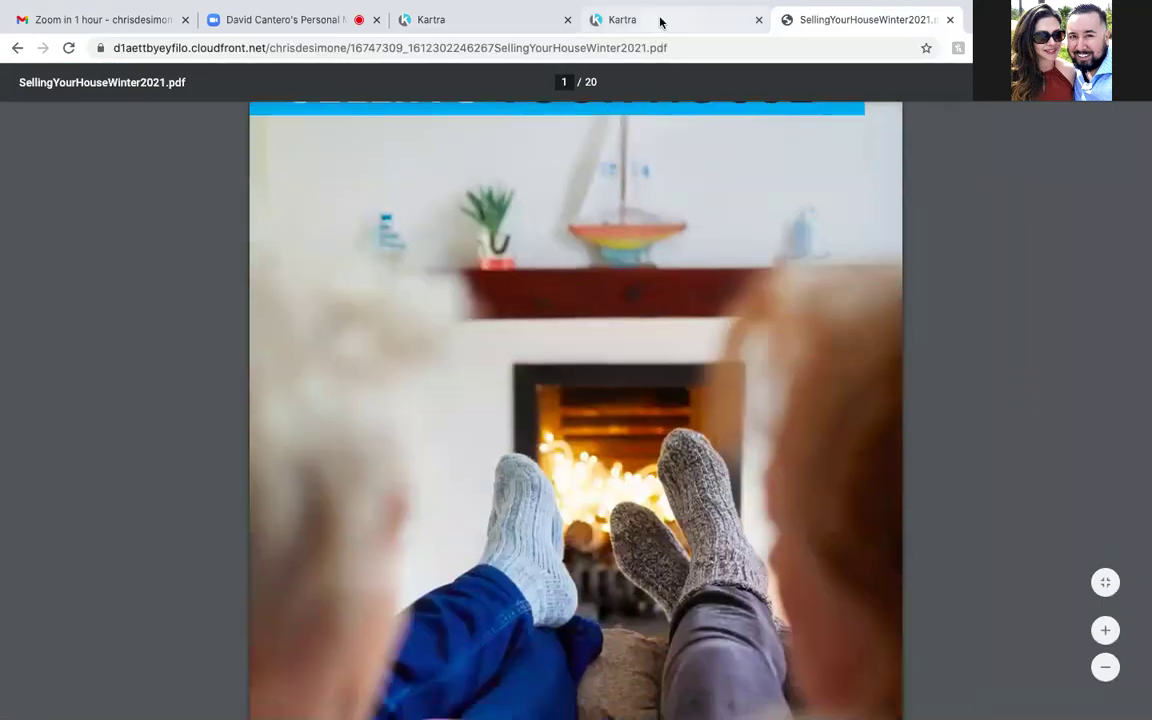
Close the hosted files tab, and reopen the Seller Guide Leads sequence for editing from the other Kartra tab
{"action": "left_click", "coordinate": [658, 19]}
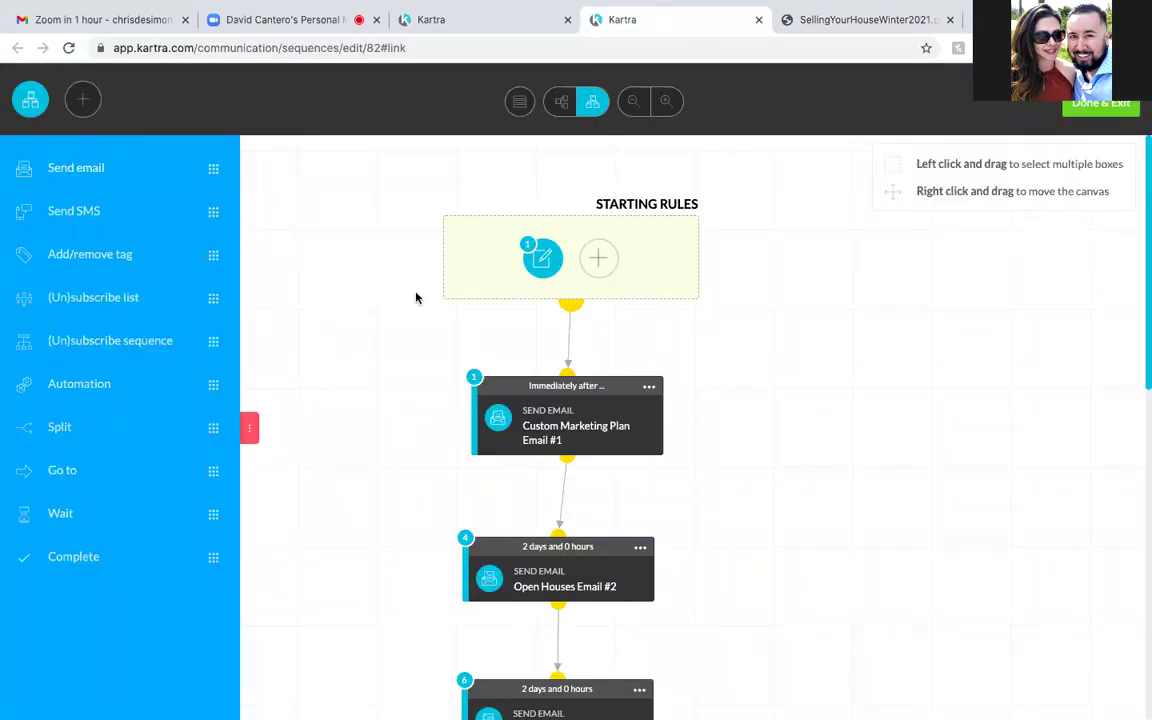
{"action": "left_click", "coordinate": [566, 20]}
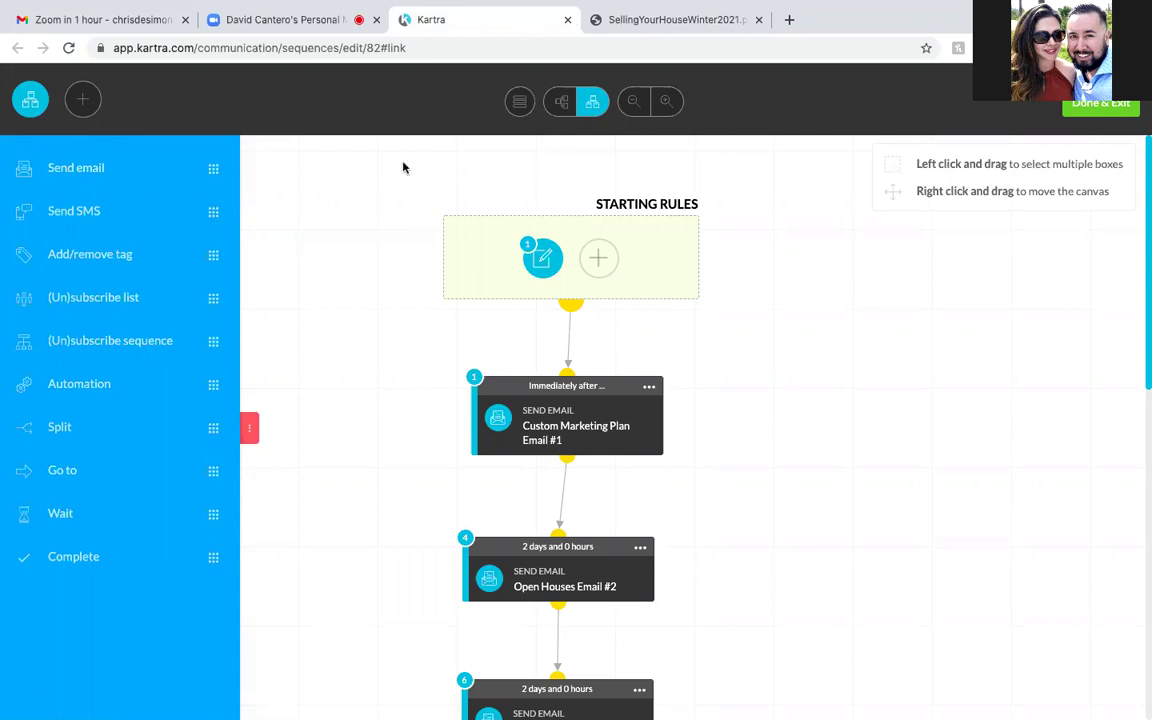
{"action": "left_click", "coordinate": [1104, 105]}
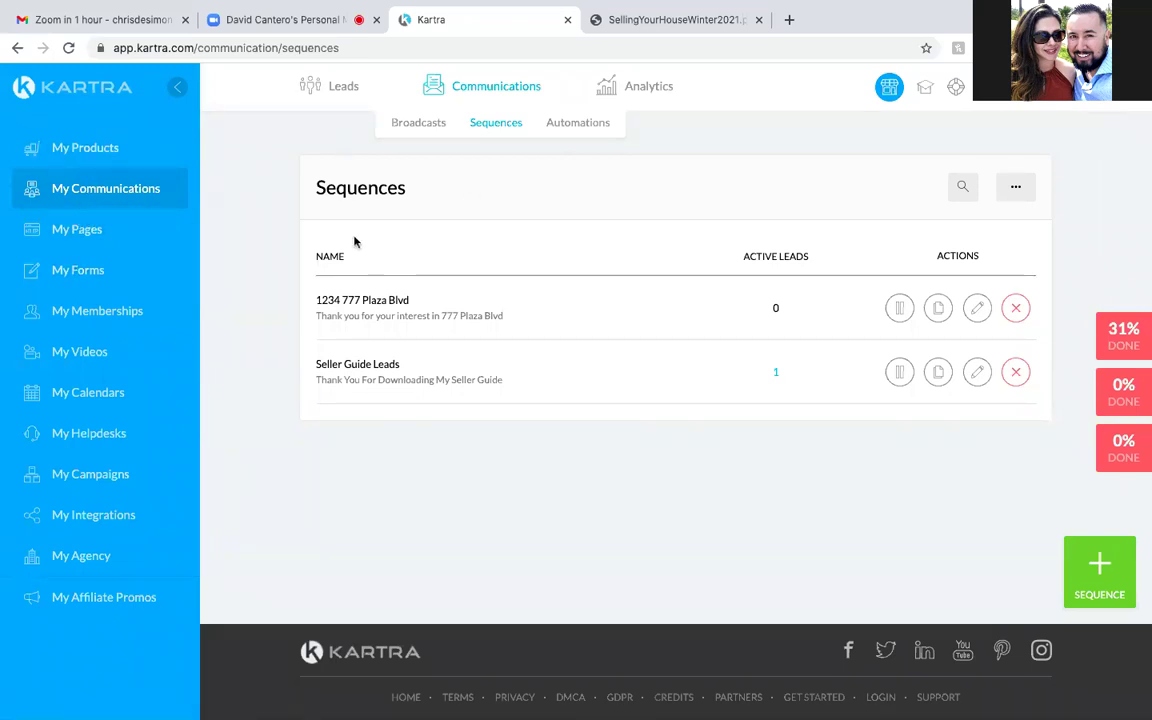
{"action": "left_click", "coordinate": [976, 376]}
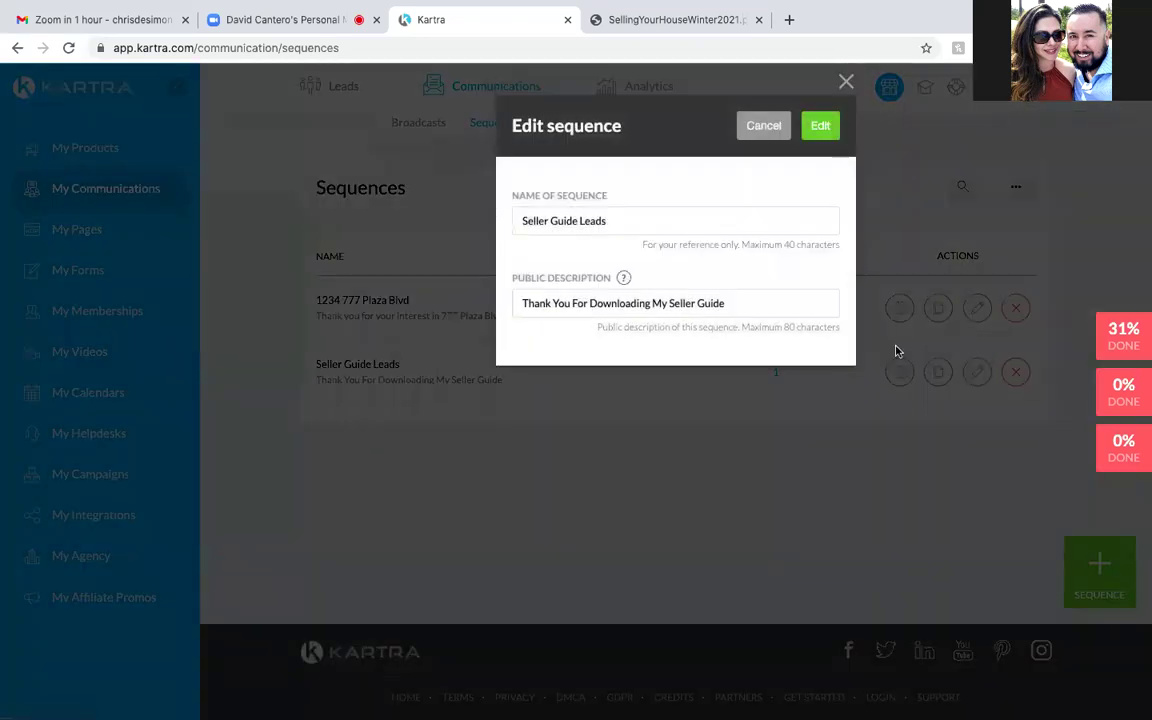
{"action": "left_click", "coordinate": [819, 128]}
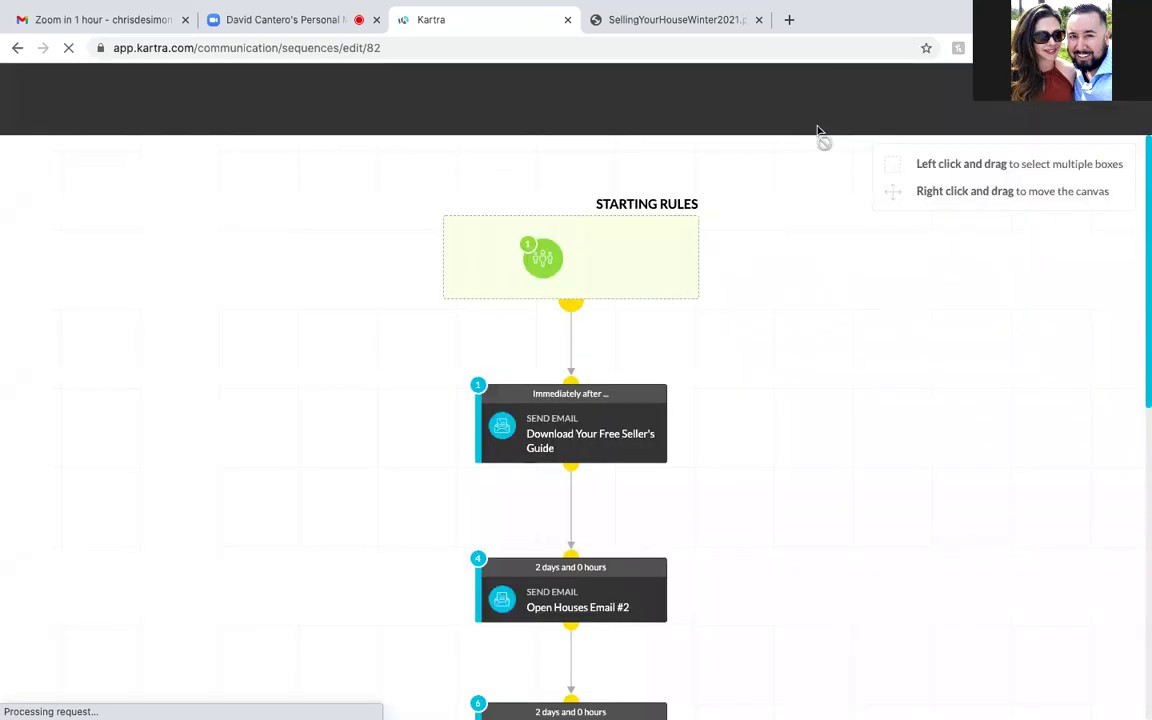
Open the email content of the "Download Your Free Seller's Guide" email in the sequence for editing
{"action": "left_click", "coordinate": [653, 396]}
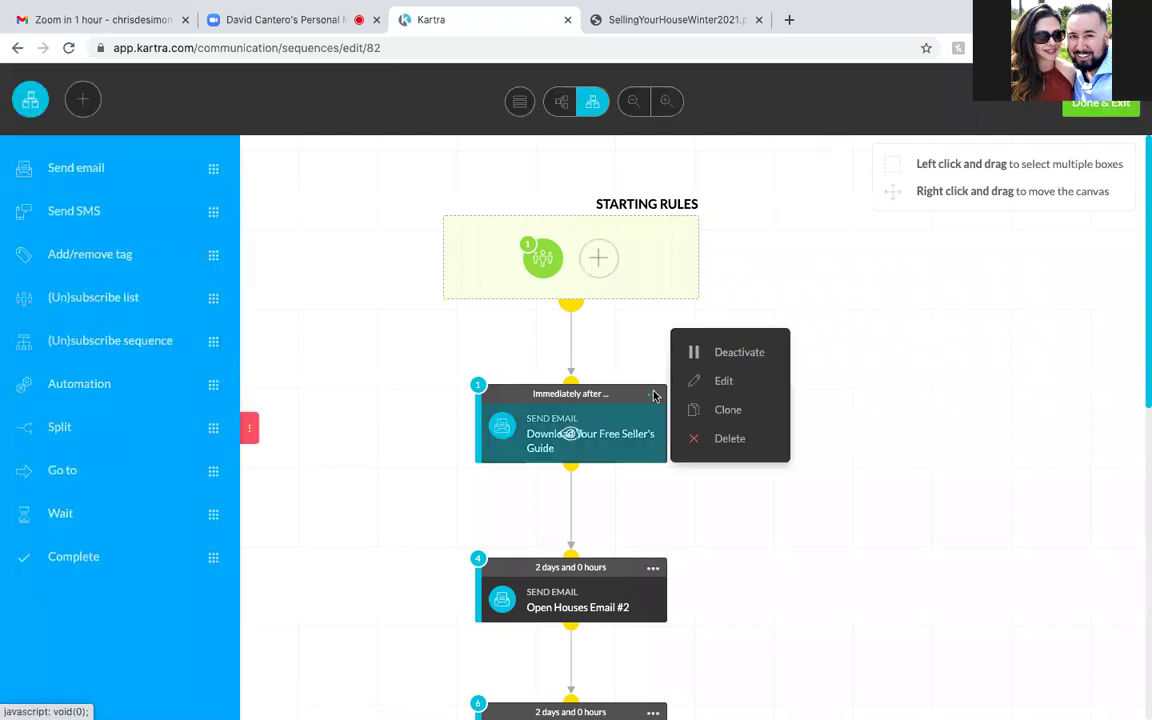
{"action": "left_click", "coordinate": [722, 384]}
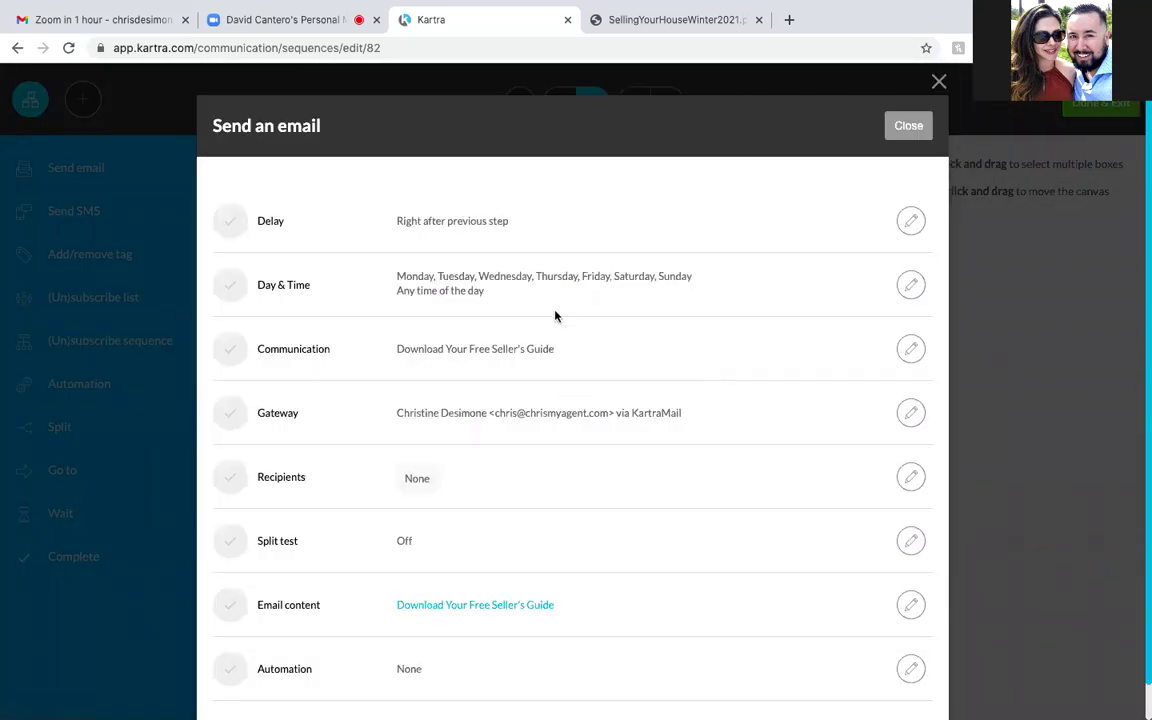
{"action": "scroll", "coordinate": [656, 549], "scroll_direction": "down", "scroll_amount": 1}
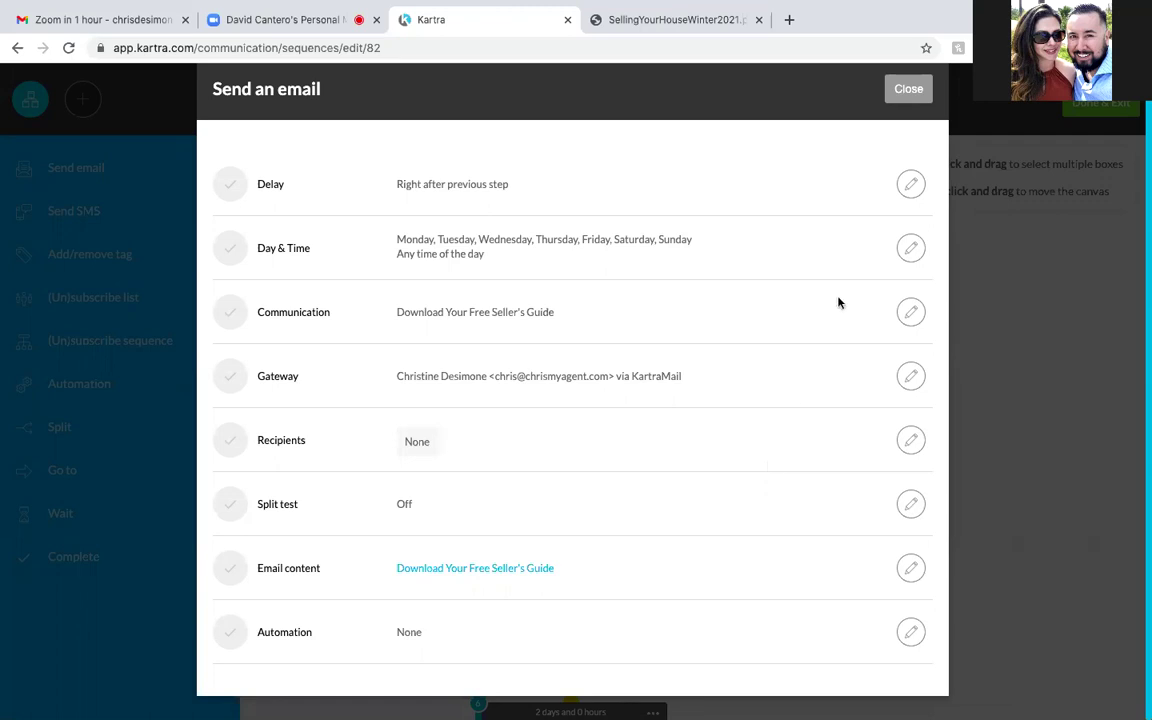
{"action": "left_click", "coordinate": [911, 569]}
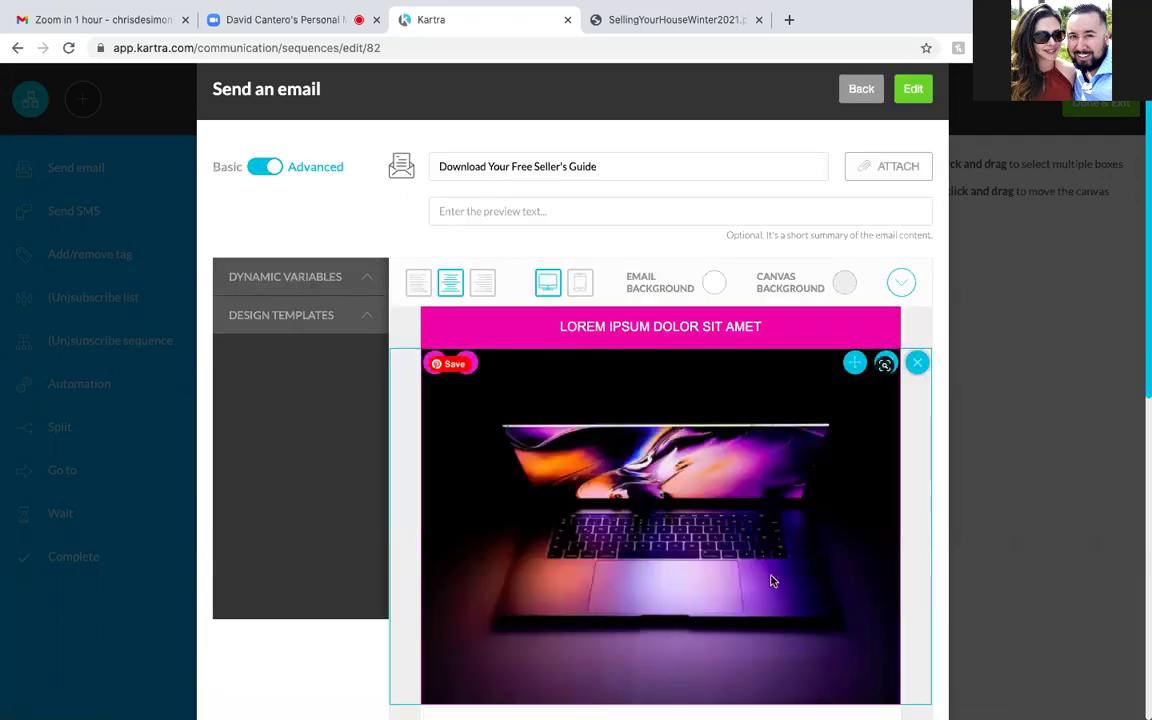
Replace the "#" URL of the "CLICK HERE FOR YOUR FREE SELLER'S GUIDE" button with the copied link to SellingYourHouseWinter2021.pdf
{"action": "scroll", "coordinate": [771, 581], "scroll_direction": "down", "scroll_amount": 10}
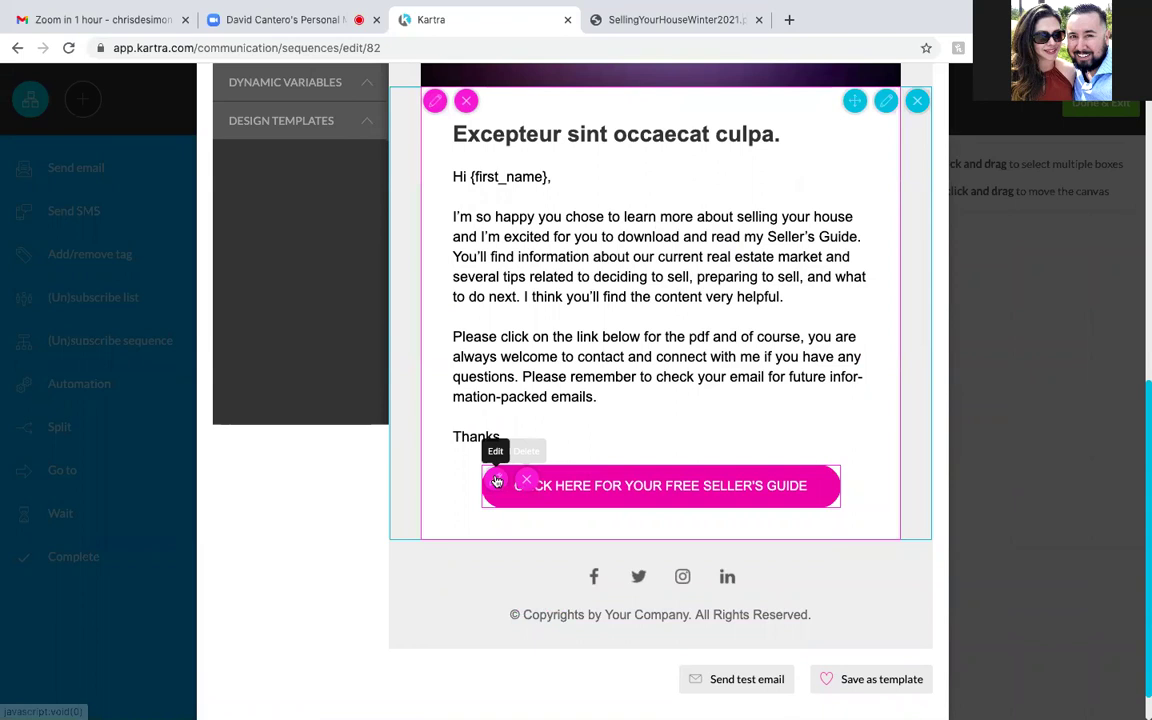
{"action": "left_click", "coordinate": [497, 481]}
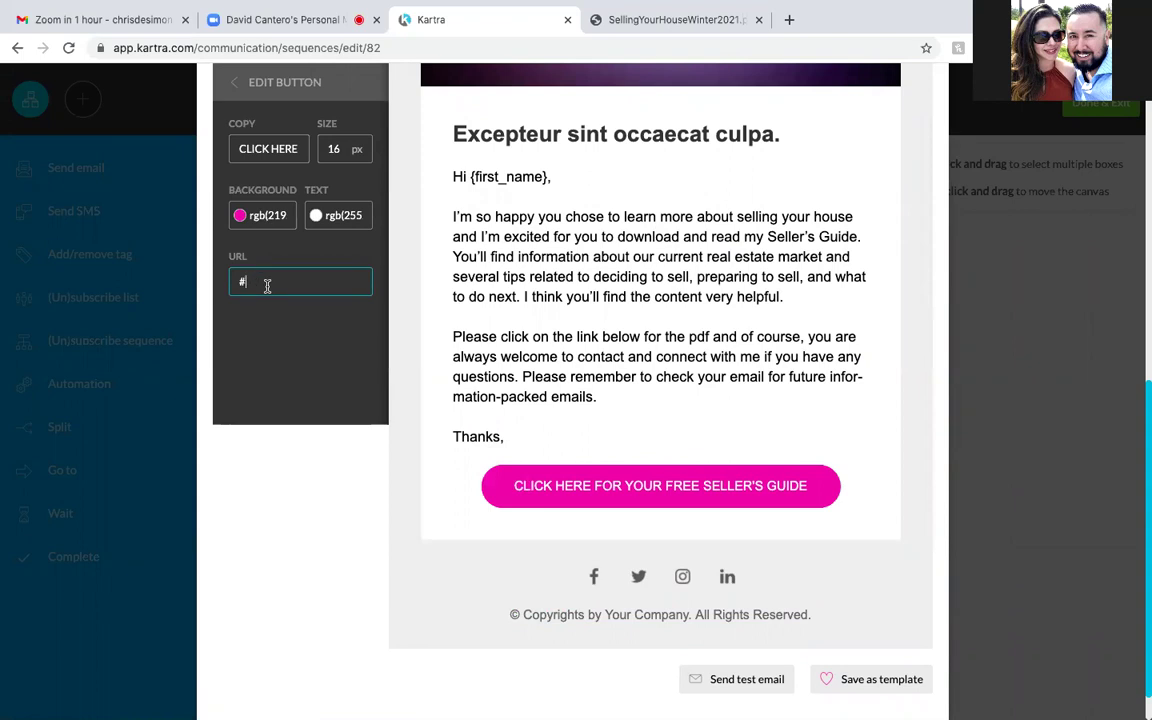
{"action": "key", "text": "super+v"}
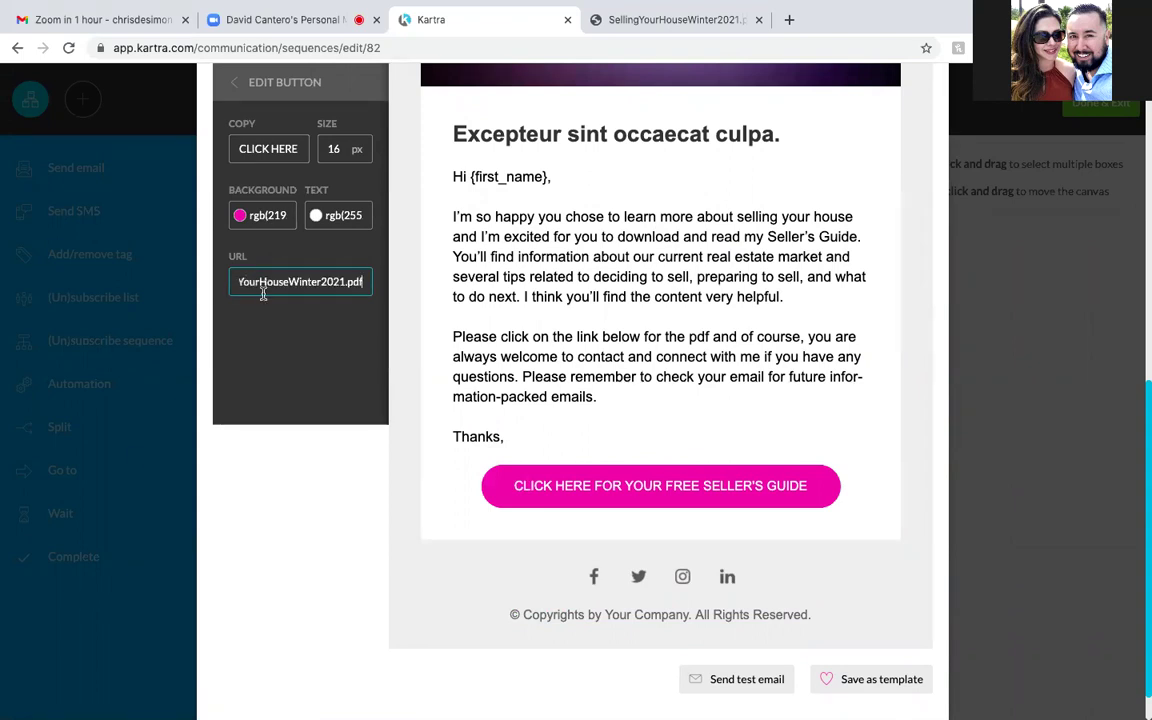
{"action": "key", "text": "Left"}
{"action": "key", "text": "Left"}
{"action": "key", "text": "Left"}
{"action": "key", "text": "Left"}
{"action": "key", "text": "Left"}
{"action": "key", "text": "Left"}
{"action": "key", "text": "Left"}
{"action": "key", "text": "Left"}
{"action": "key", "text": "Left"}
{"action": "key", "text": "Left"}
{"action": "key", "text": "Left"}
{"action": "key", "text": "Left"}
{"action": "key", "text": "Left"}
{"action": "key", "text": "Left"}
{"action": "key", "text": "Left"}
{"action": "key", "text": "Left"}
{"action": "key", "text": "Left"}
{"action": "key", "text": "Left"}
{"action": "key", "text": "Left"}
{"action": "key", "text": "Left"}
{"action": "key", "text": "Left"}
{"action": "key", "text": "Left"}
{"action": "key", "text": "Left"}
{"action": "key", "text": "Left"}
{"action": "key", "text": "Left"}
{"action": "key", "text": "Left"}
{"action": "key", "text": "Left"}
{"action": "key", "text": "Left"}
{"action": "key", "text": "Left"}
{"action": "key", "text": "Left"}
{"action": "key", "text": "Left"}
{"action": "key", "text": "Left"}
{"action": "key", "text": "Left"}
{"action": "key", "text": "Left"}
{"action": "key", "text": "Left"}
{"action": "key", "text": "Left"}
{"action": "key", "text": "Left"}
{"action": "key", "text": "Left"}
{"action": "key", "text": "Left"}
{"action": "key", "text": "Left"}
{"action": "key", "text": "Left"}
{"action": "key", "text": "Left"}
{"action": "key", "text": "Left"}
{"action": "key", "text": "Left"}
{"action": "key", "text": "Left"}
{"action": "key", "text": "Left"}
{"action": "key", "text": "Left"}
{"action": "key", "text": "Left"}
{"action": "key", "text": "Left"}
{"action": "key", "text": "Left"}
{"action": "key", "text": "Left"}
{"action": "key", "text": "Left"}
{"action": "key", "text": "Left"}
{"action": "key", "text": "Left"}
{"action": "key", "text": "Left"}
{"action": "key", "text": "Left"}
{"action": "key", "text": "Left"}
{"action": "key", "text": "Left"}
{"action": "key", "text": "Left"}
{"action": "key", "text": "Left"}
{"action": "key", "text": "Left"}
{"action": "key", "text": "Left"}
{"action": "key", "text": "Left"}
{"action": "key", "text": "Left"}
{"action": "key", "text": "Left"}
{"action": "key", "text": "Left"}
{"action": "key", "text": "Left"}
{"action": "key", "text": "Left"}
{"action": "key", "text": "Left"}
{"action": "key", "text": "Left"}
{"action": "key", "text": "Left"}
{"action": "key", "text": "Left"}
{"action": "key", "text": "shift+End"}
{"action": "key", "text": "Delete"}
{"action": "key", "text": "BackSpace"}
{"action": "key", "text": "BackSpace"}
{"action": "key", "text": "BackSpace"}
{"action": "key", "text": "ctrl+v"}
{"action": "mouse_move", "coordinate": [594, 710]}
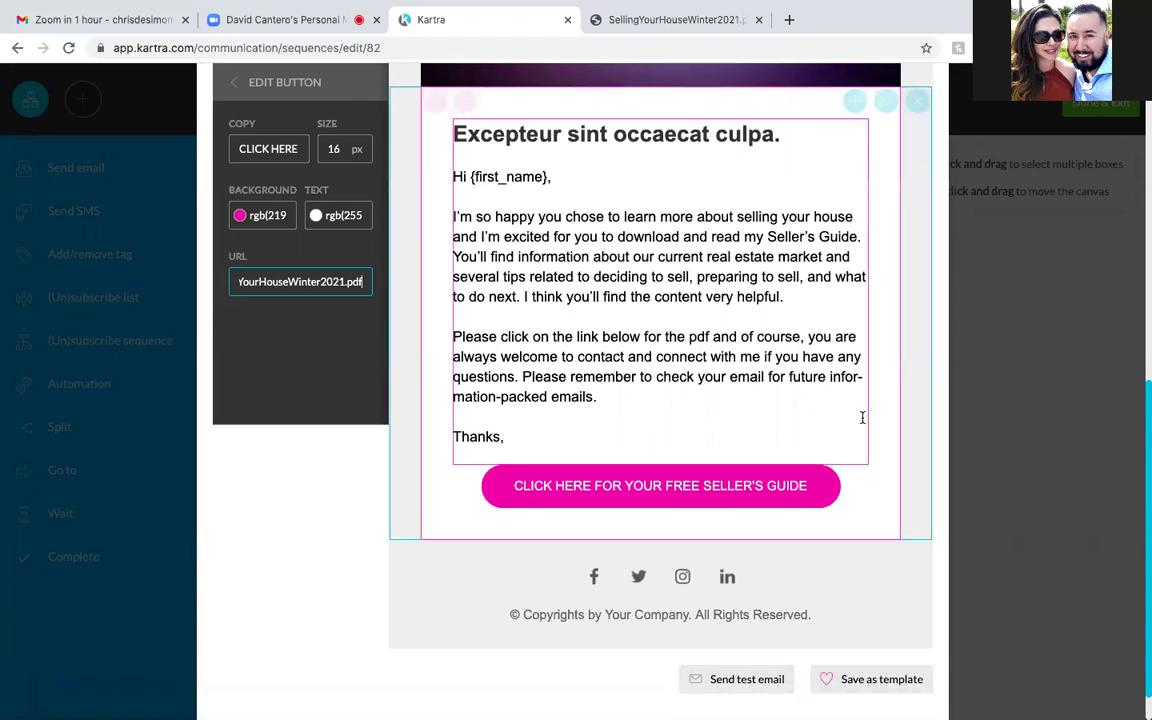
Open the image and link settings of the Instagram icon in the email footer
{"action": "scroll", "coordinate": [862, 418], "scroll_direction": "up", "scroll_amount": 1}
{"action": "scroll", "coordinate": [862, 418], "scroll_direction": "up", "scroll_amount": 2}
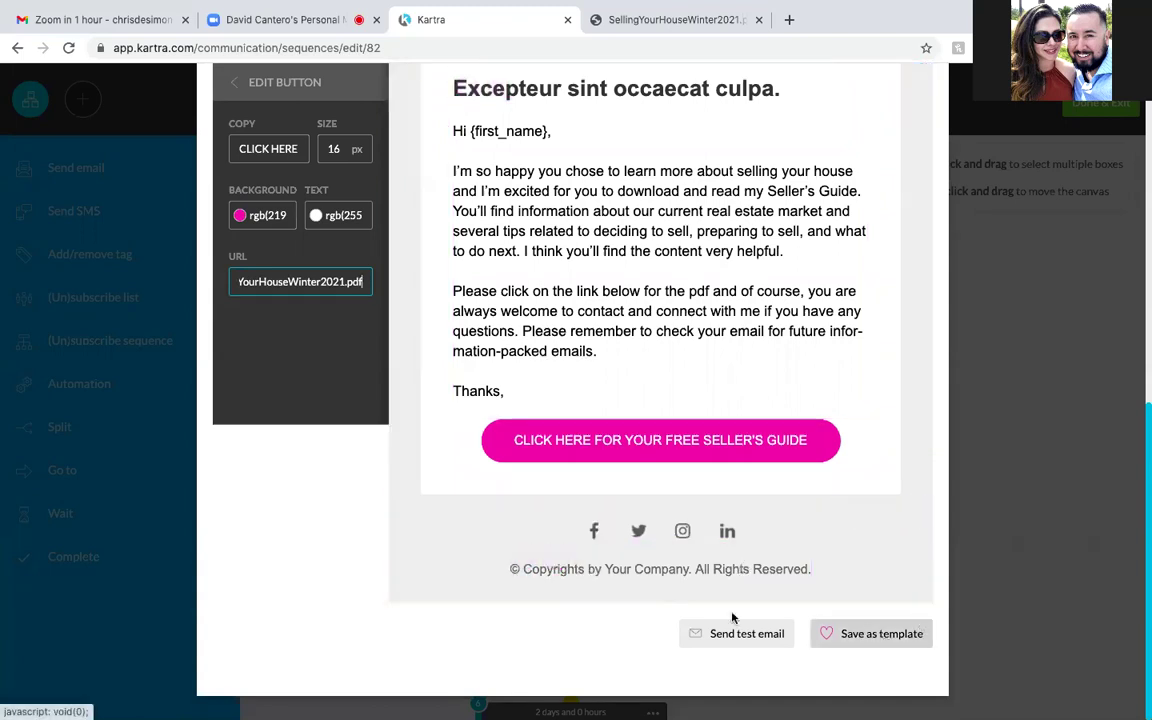
{"action": "mouse_move", "coordinate": [676, 535]}
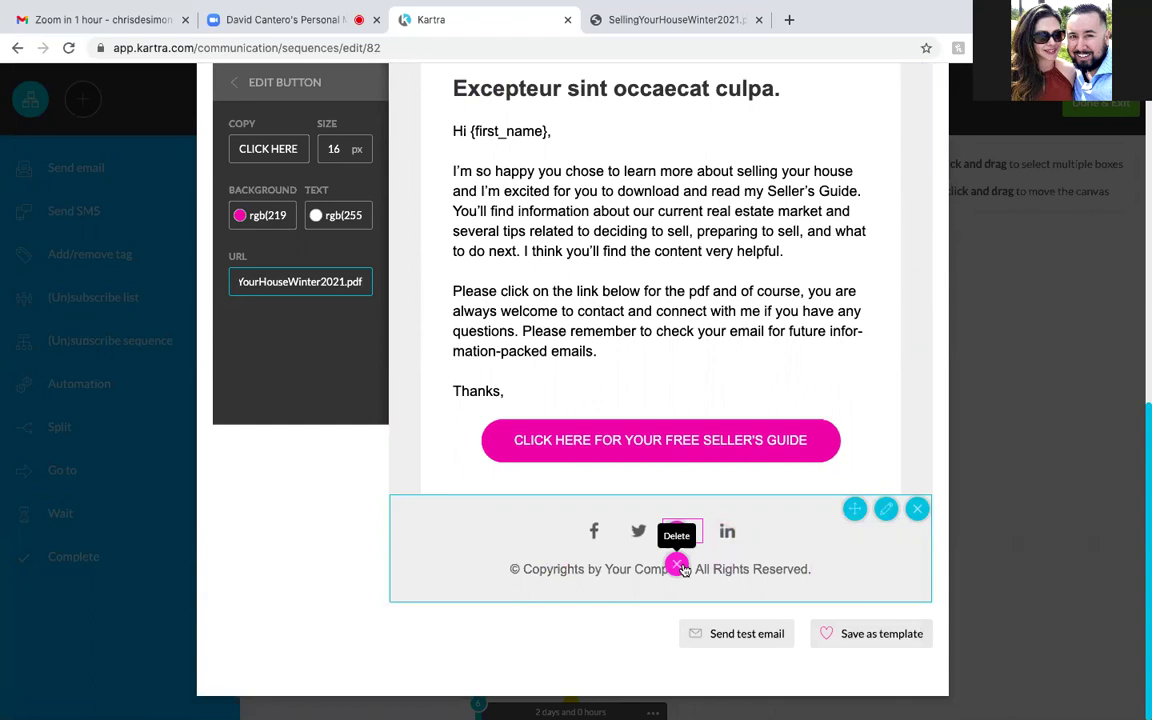
{"action": "left_click", "coordinate": [676, 538]}
{"action": "left_click", "coordinate": [676, 538]}
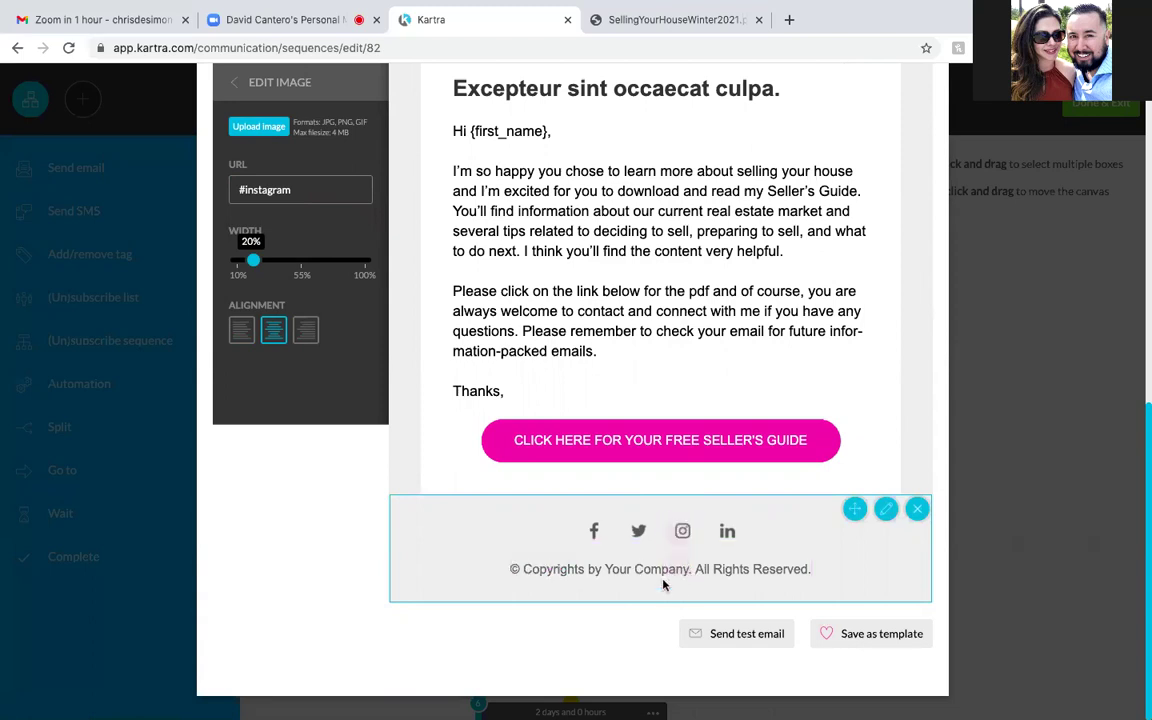
Change the footer copyright line to read "© Copyrights by our J.P. and Associates Realtors. All Rights Reserved."
{"action": "left_click", "coordinate": [610, 568]}
{"action": "key", "text": "BackSpace"}
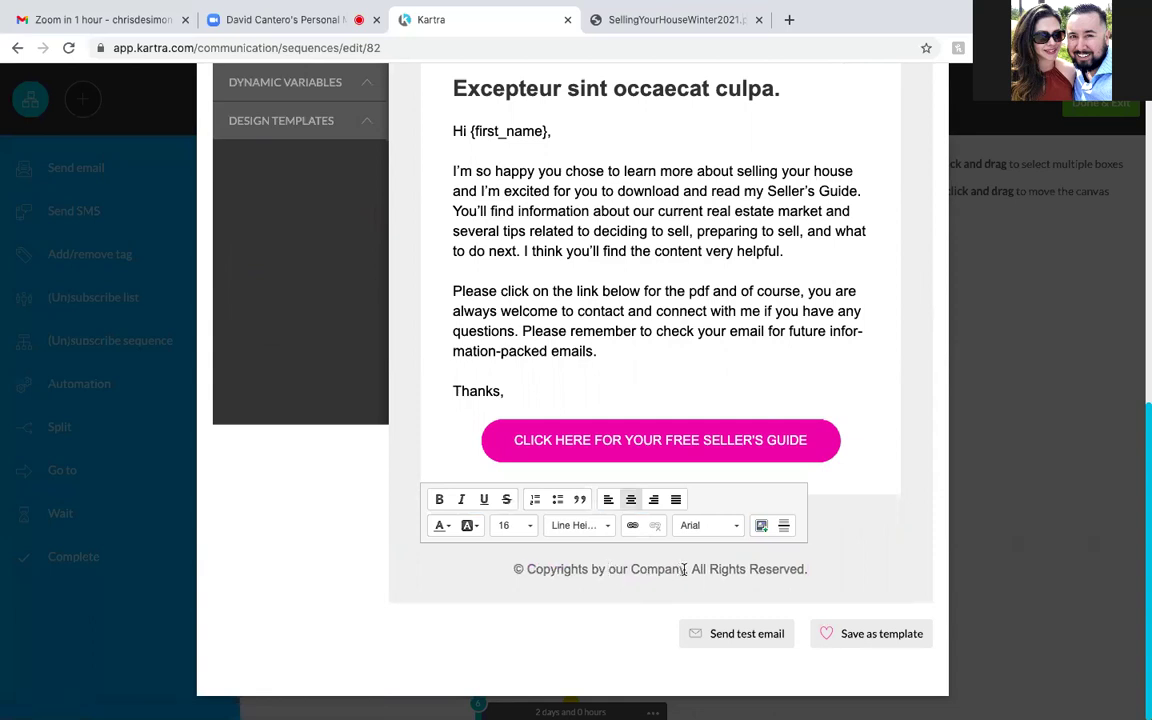
{"action": "key", "text": "BackSpace"}
{"action": "key", "text": "BackSpace"}
{"action": "key", "text": "BackSpace"}
{"action": "key", "text": "BackSpace"}
{"action": "key", "text": "BackSpace"}
{"action": "key", "text": "BackSpace"}
{"action": "key", "text": "BackSpace"}
{"action": "key", "text": "BackSpace"}
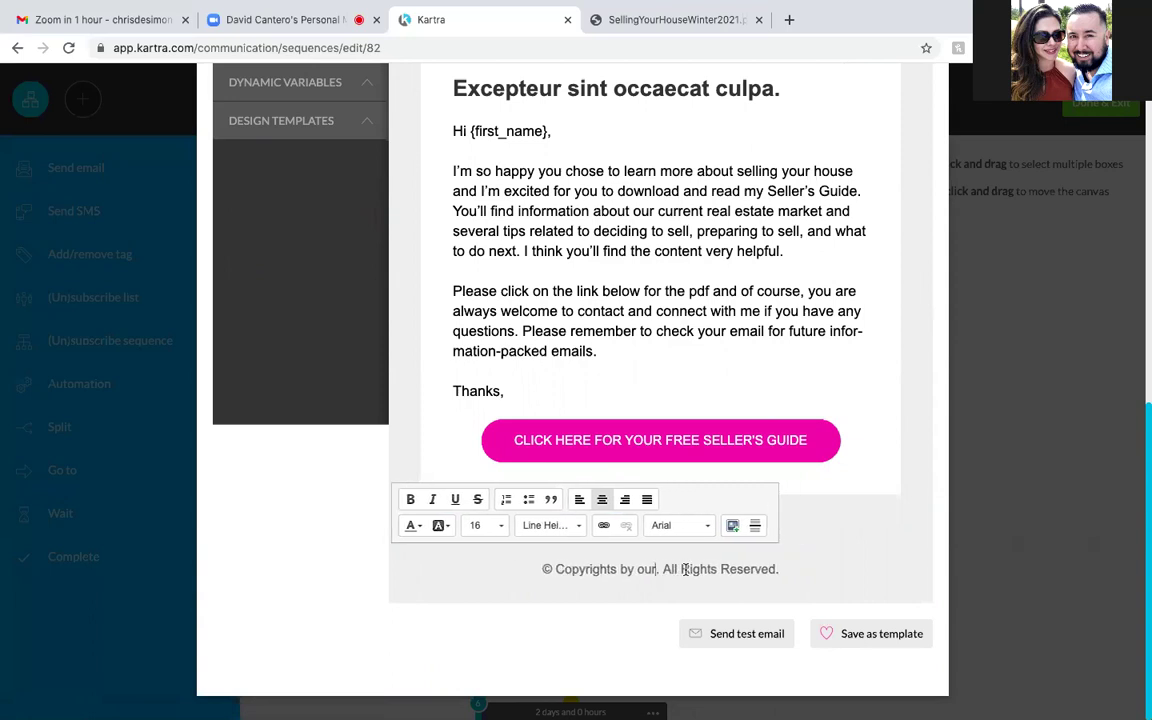
{"action": "type", "text": "J.P.."}
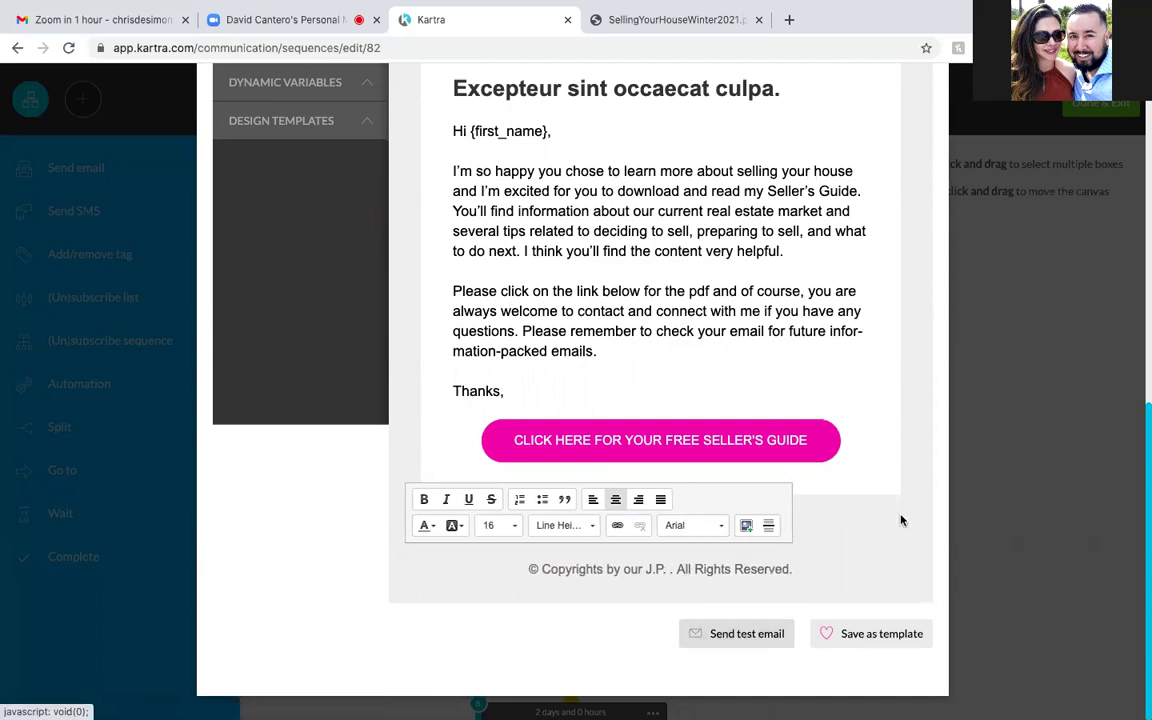
{"action": "type", "text": "AN."}
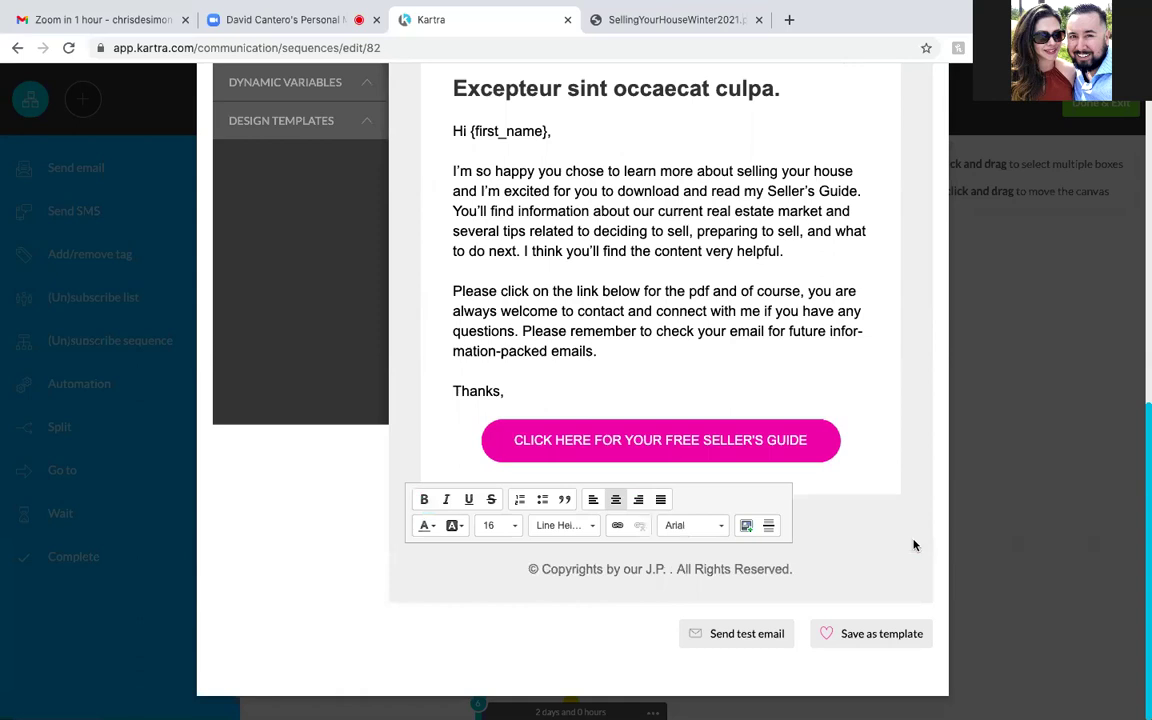
{"action": "key", "text": "BackSpace"}
{"action": "key", "text": "BackSpace"}
{"action": "key", "text": "BackSpace"}
{"action": "type", "text": "and "}
{"action": "type", "text": "Associat"}
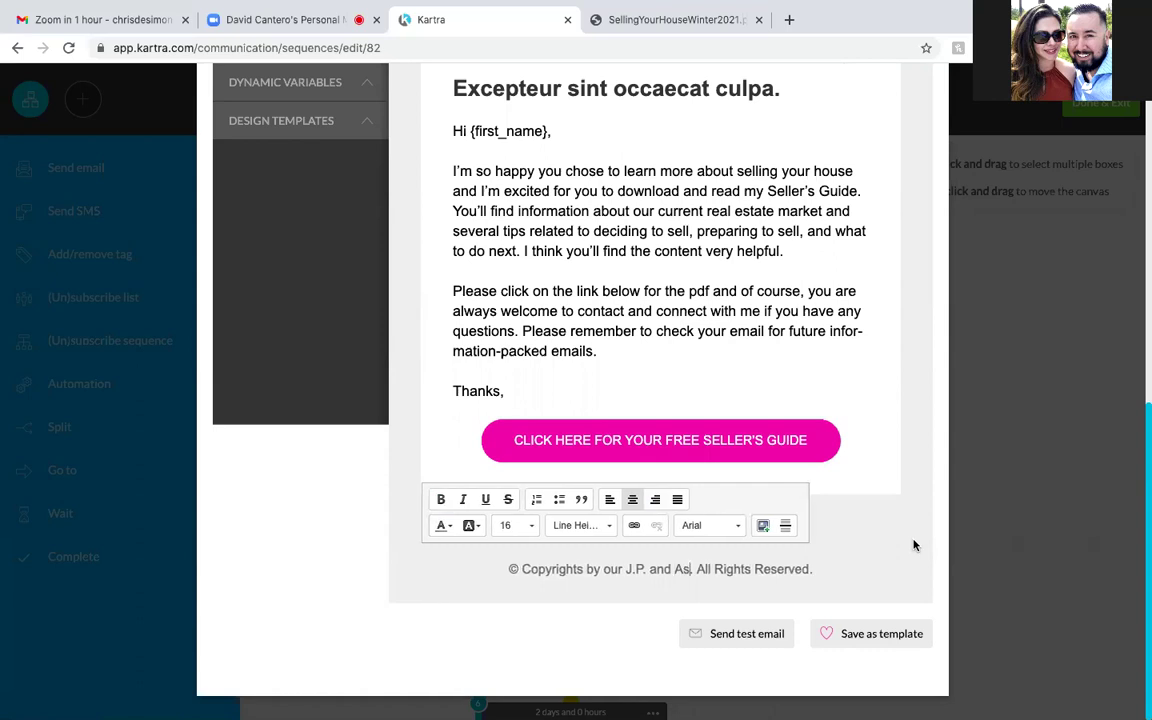
{"action": "type", "text": "es Re"}
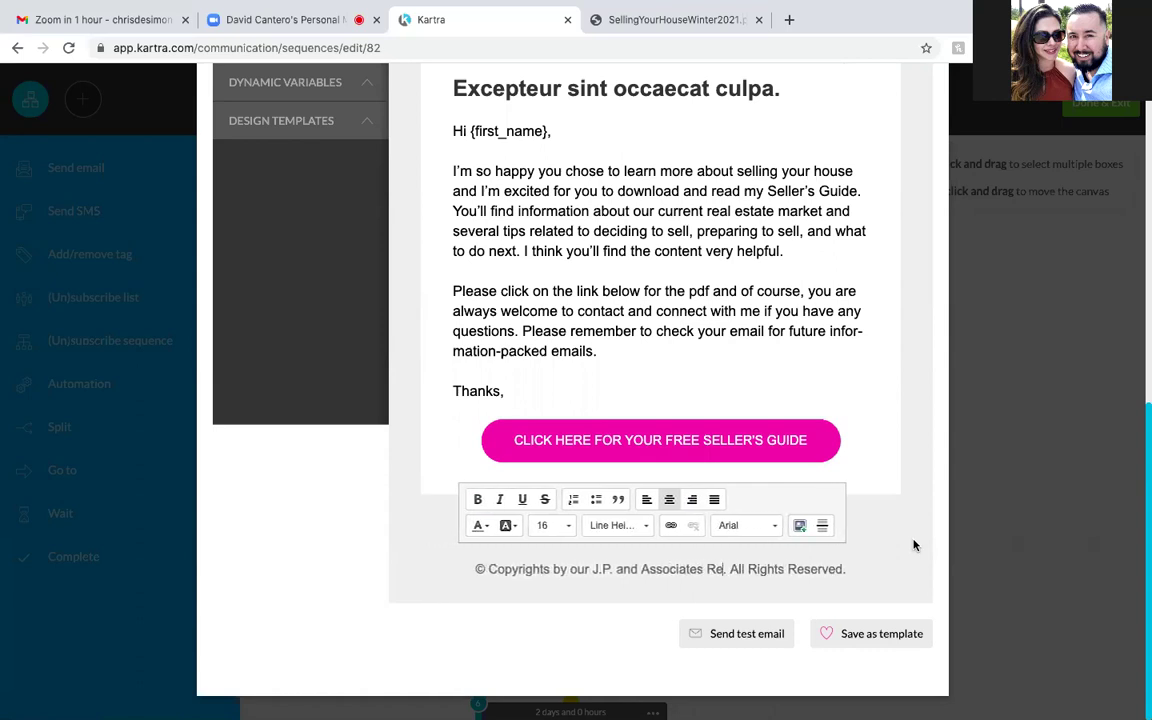
{"action": "type", "text": "altors"}
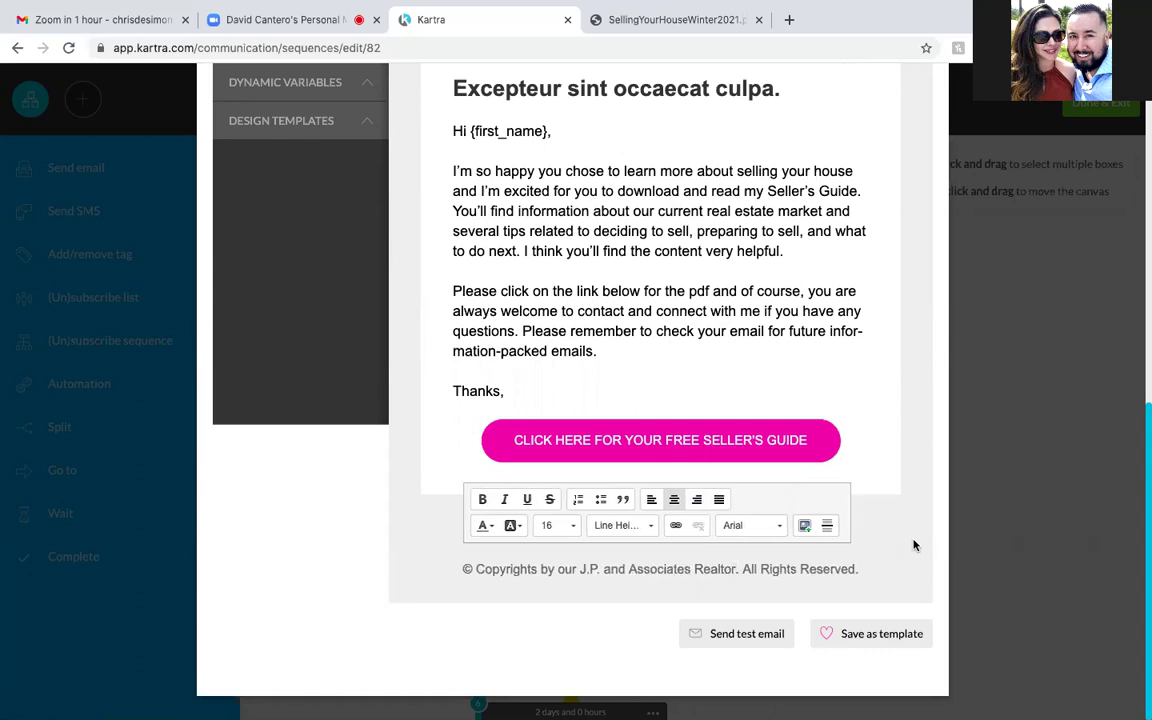
{"action": "type", "text": "."}
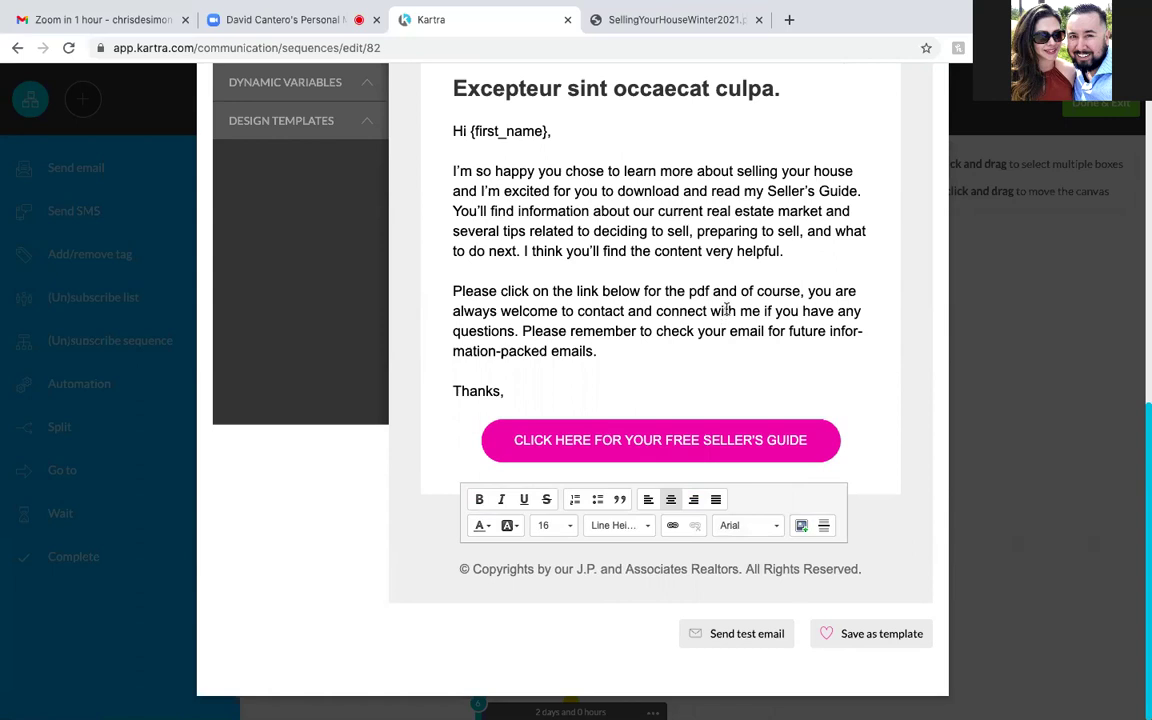
Save the email design as a template and dismiss the confirmation
{"action": "scroll", "coordinate": [797, 402], "scroll_direction": "up", "scroll_amount": 3}
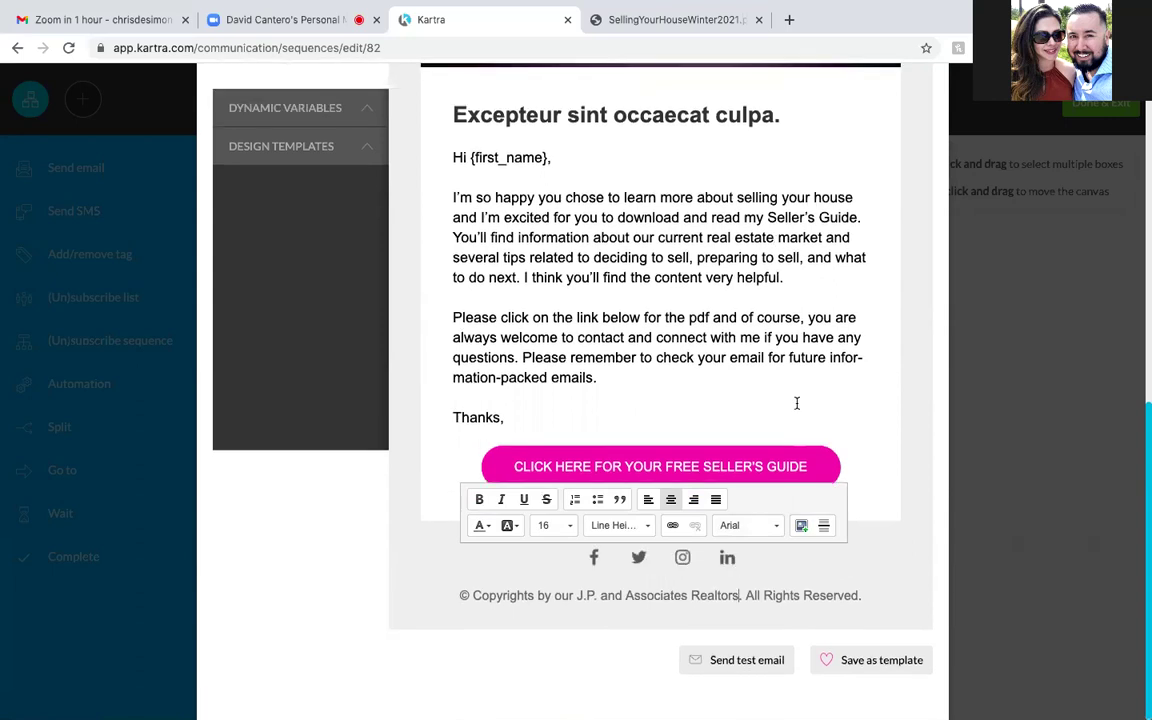
{"action": "scroll", "coordinate": [797, 403], "scroll_direction": "down", "scroll_amount": 5}
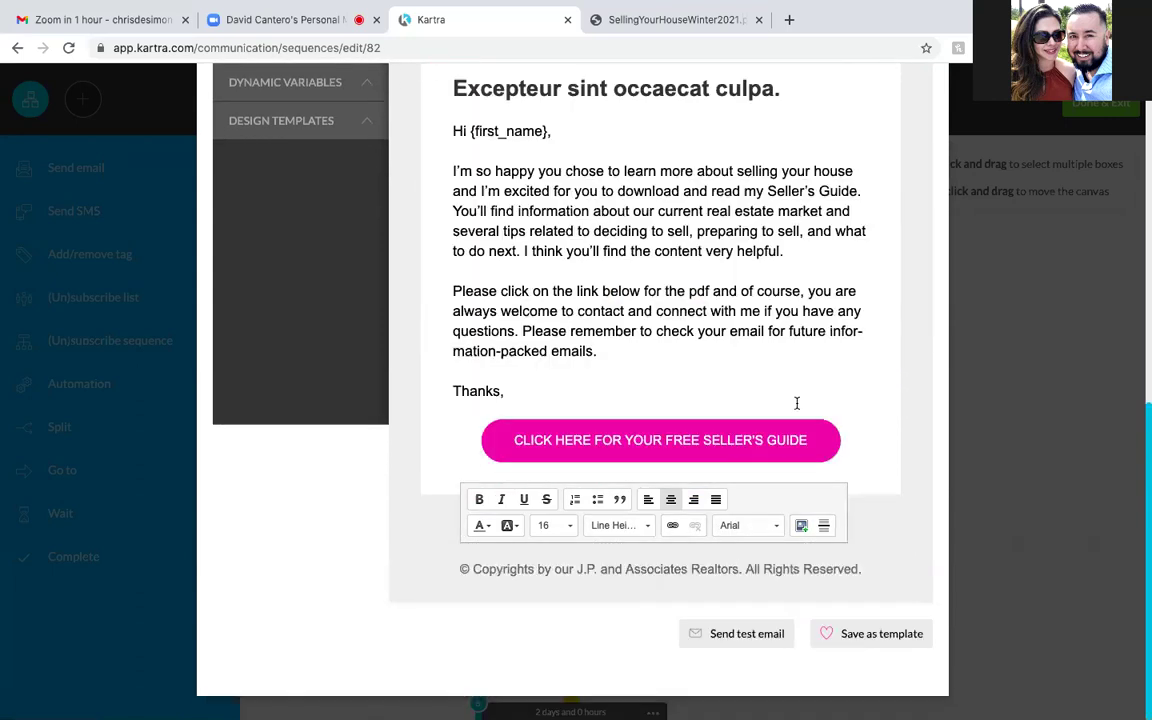
{"action": "left_click", "coordinate": [875, 634]}
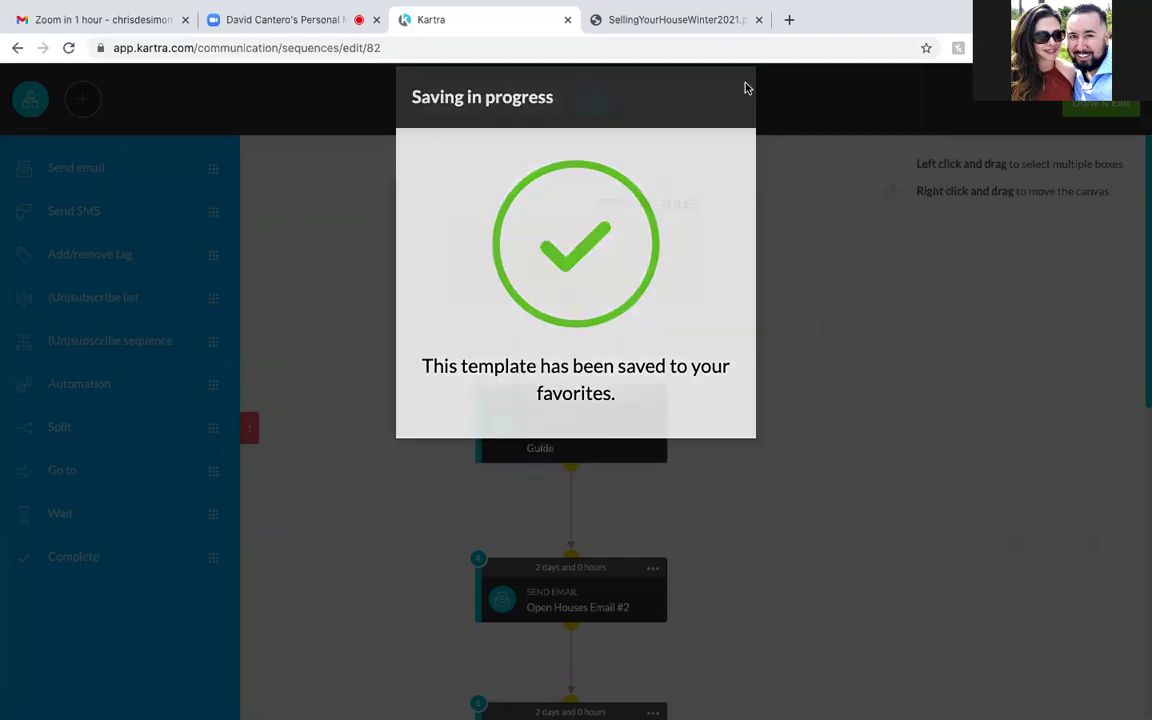
{"action": "left_click", "coordinate": [746, 85]}
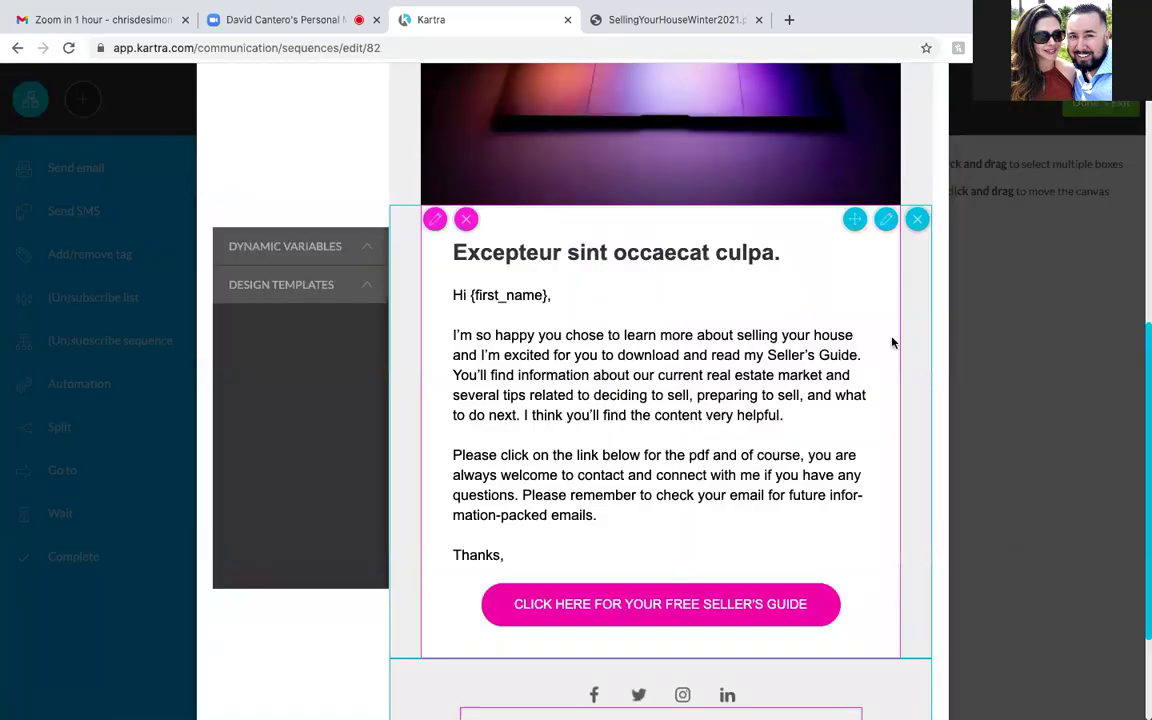
Look over the finished email, apply the content edits, and close the settings of the "Download Your Free Seller's Guide" email
{"action": "scroll", "coordinate": [893, 343], "scroll_direction": "up", "scroll_amount": 1}
{"action": "scroll", "coordinate": [893, 343], "scroll_direction": "down", "scroll_amount": 4}
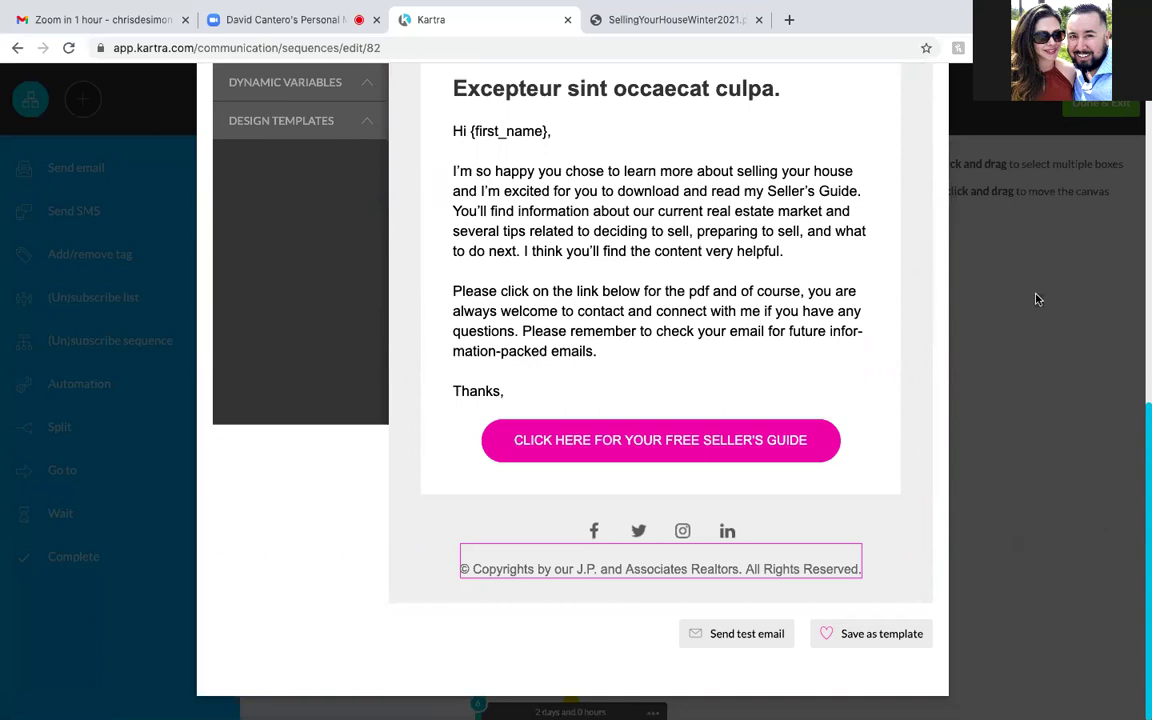
{"action": "scroll", "coordinate": [1037, 299], "scroll_direction": "up", "scroll_amount": 5}
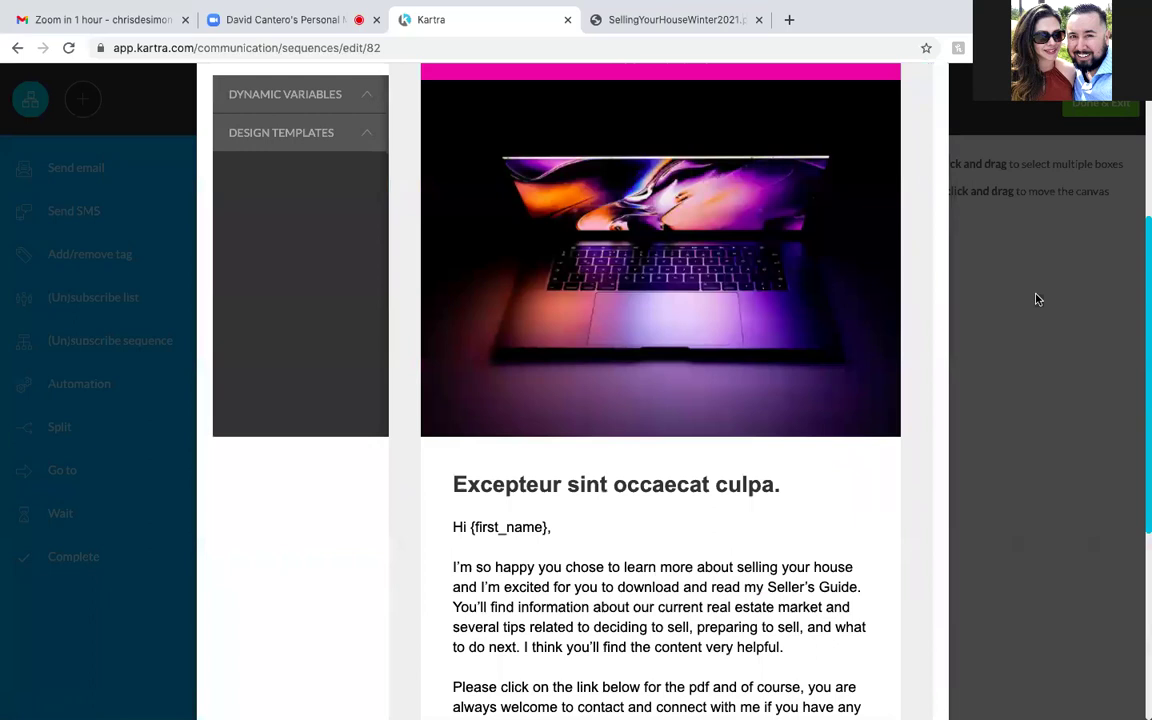
{"action": "scroll", "coordinate": [1037, 299], "scroll_direction": "up", "scroll_amount": 3}
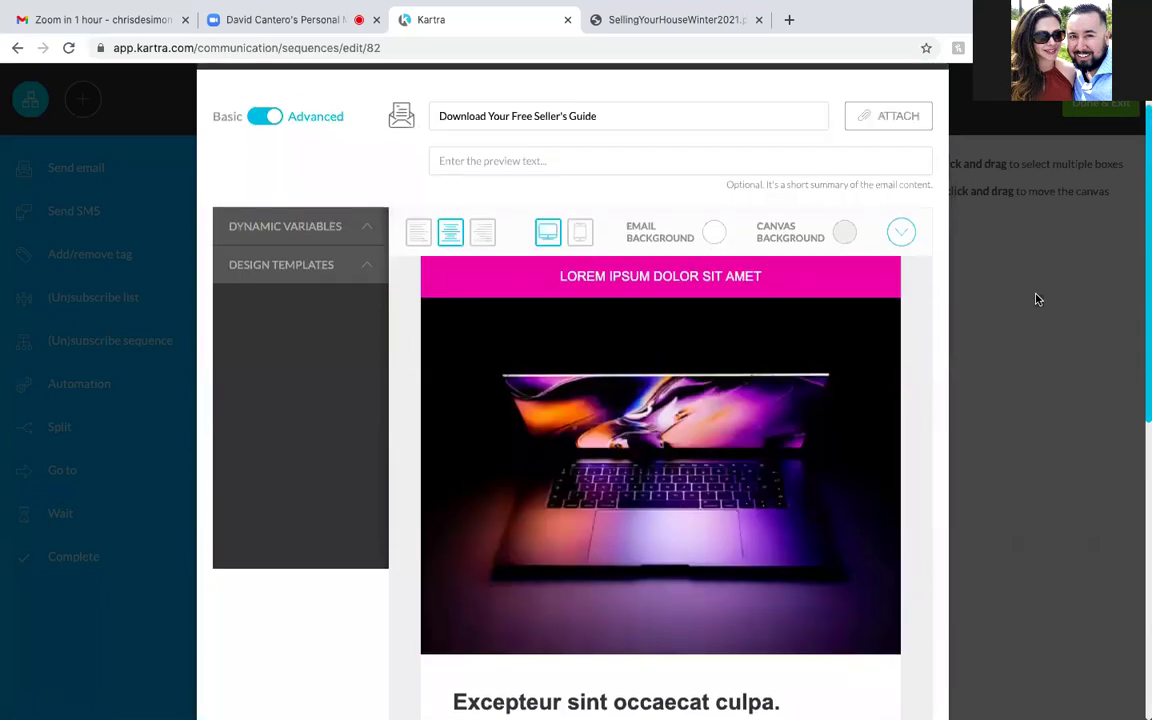
{"action": "scroll", "coordinate": [1037, 299], "scroll_direction": "up", "scroll_amount": 1}
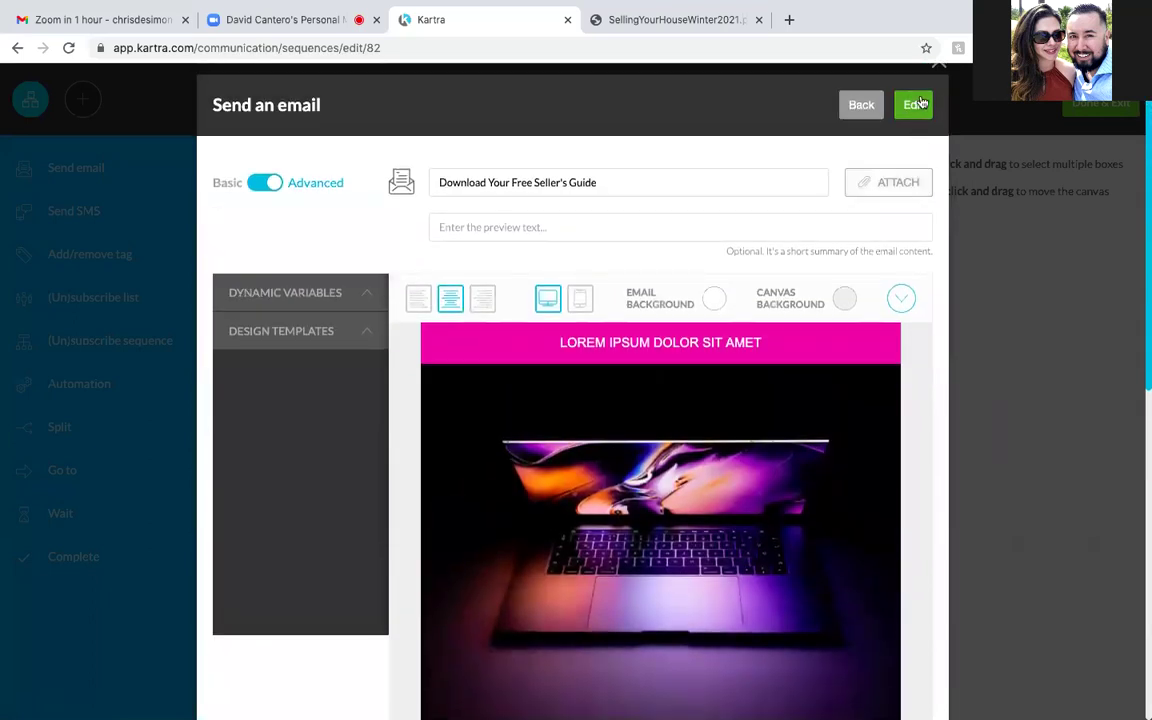
{"action": "left_click", "coordinate": [916, 104]}
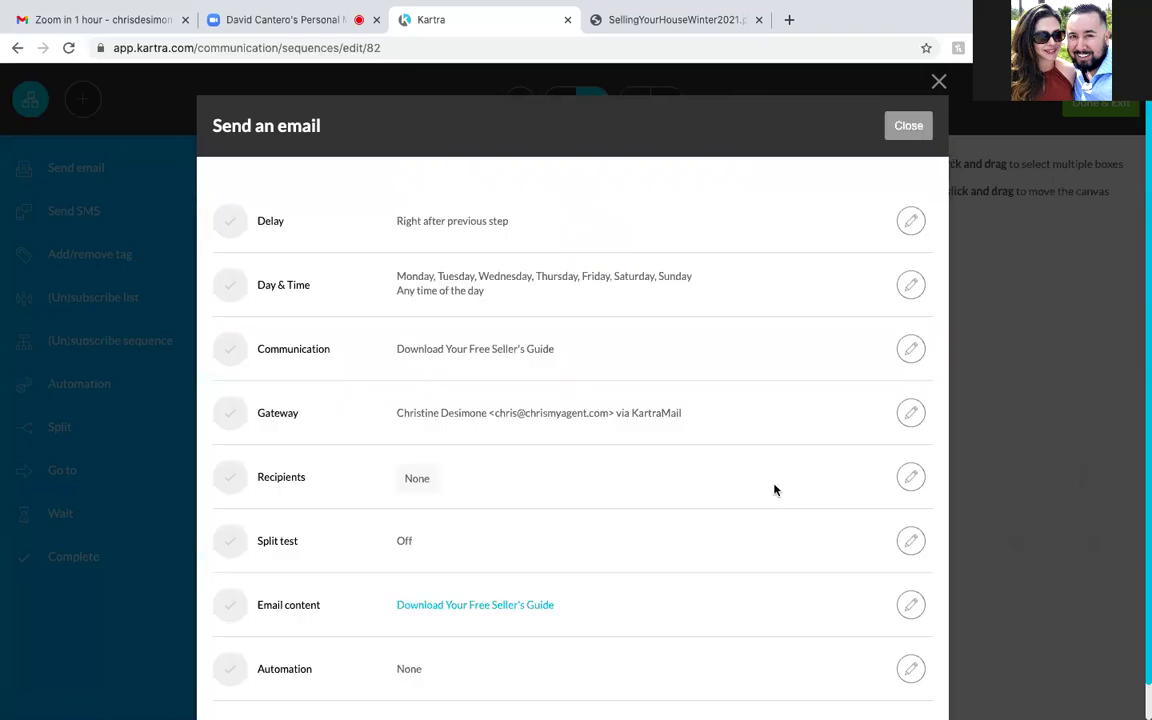
{"action": "scroll", "coordinate": [768, 490], "scroll_direction": "down", "scroll_amount": 1}
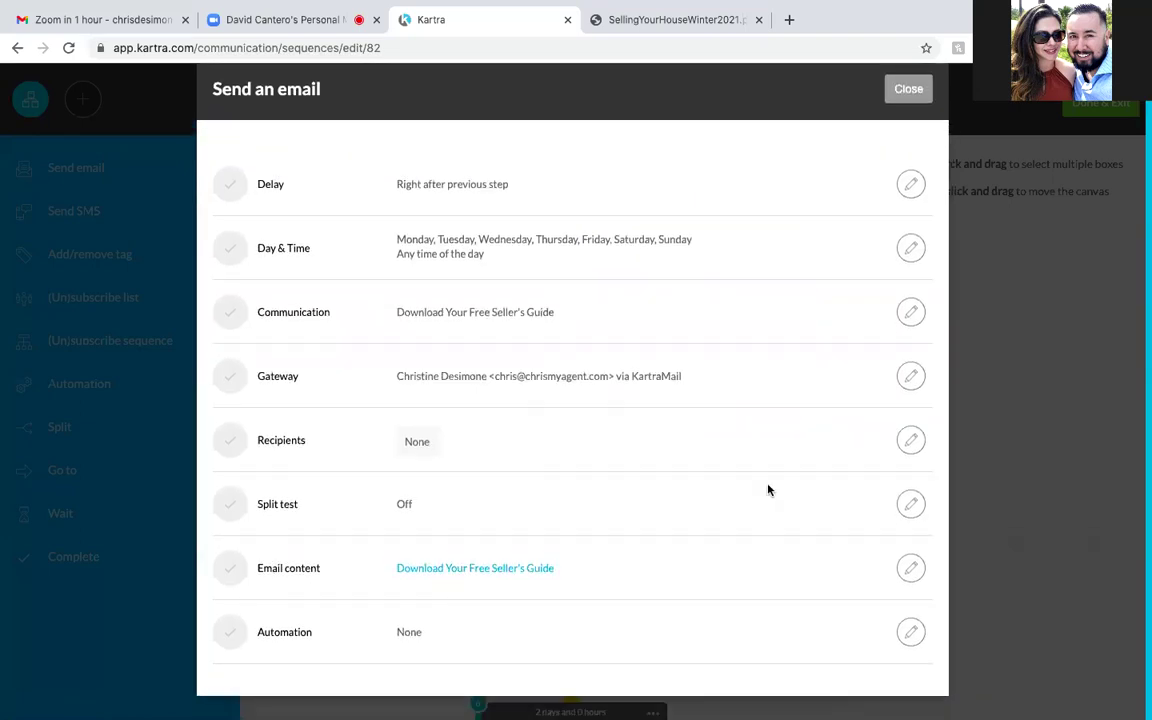
{"action": "left_click", "coordinate": [910, 89]}
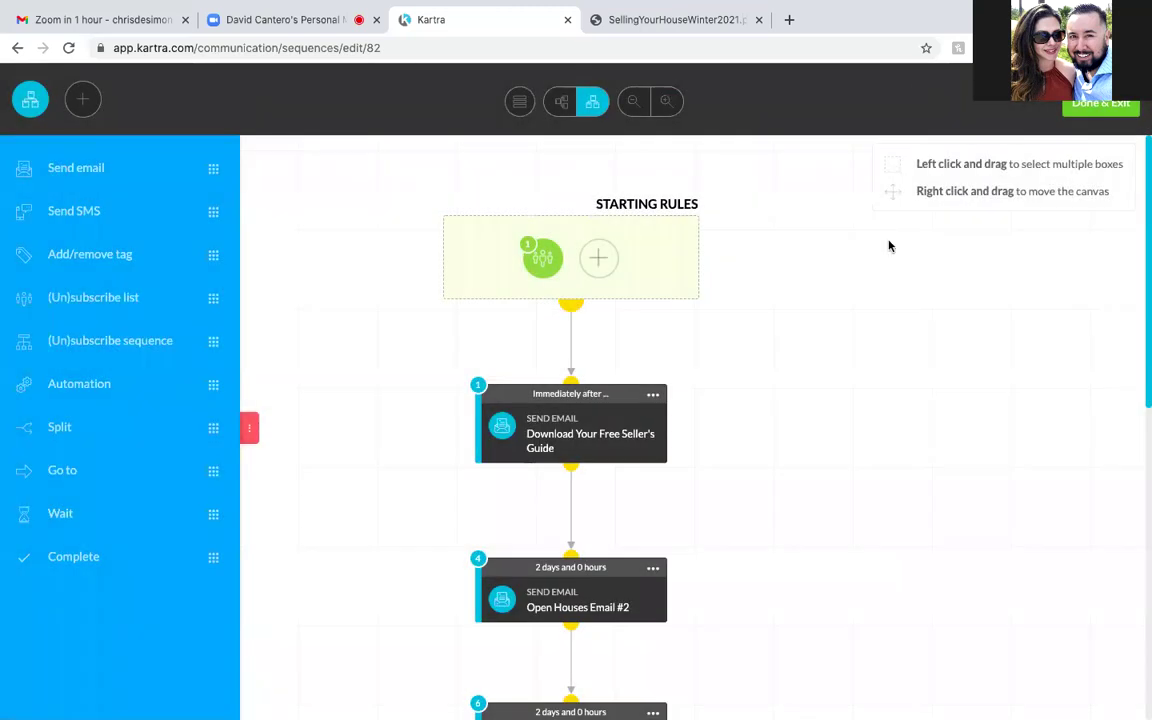
Check the settings of Open Houses Email #2 in the sequence and close them without editing
{"action": "left_click", "coordinate": [652, 570]}
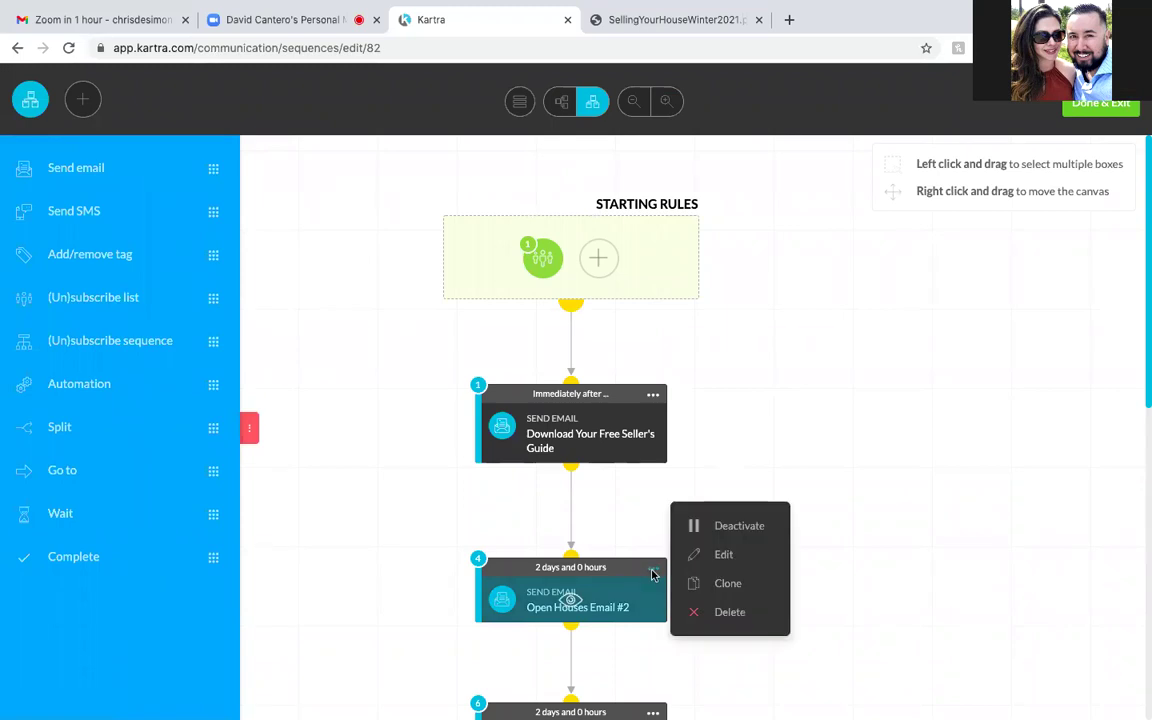
{"action": "left_click", "coordinate": [726, 556]}
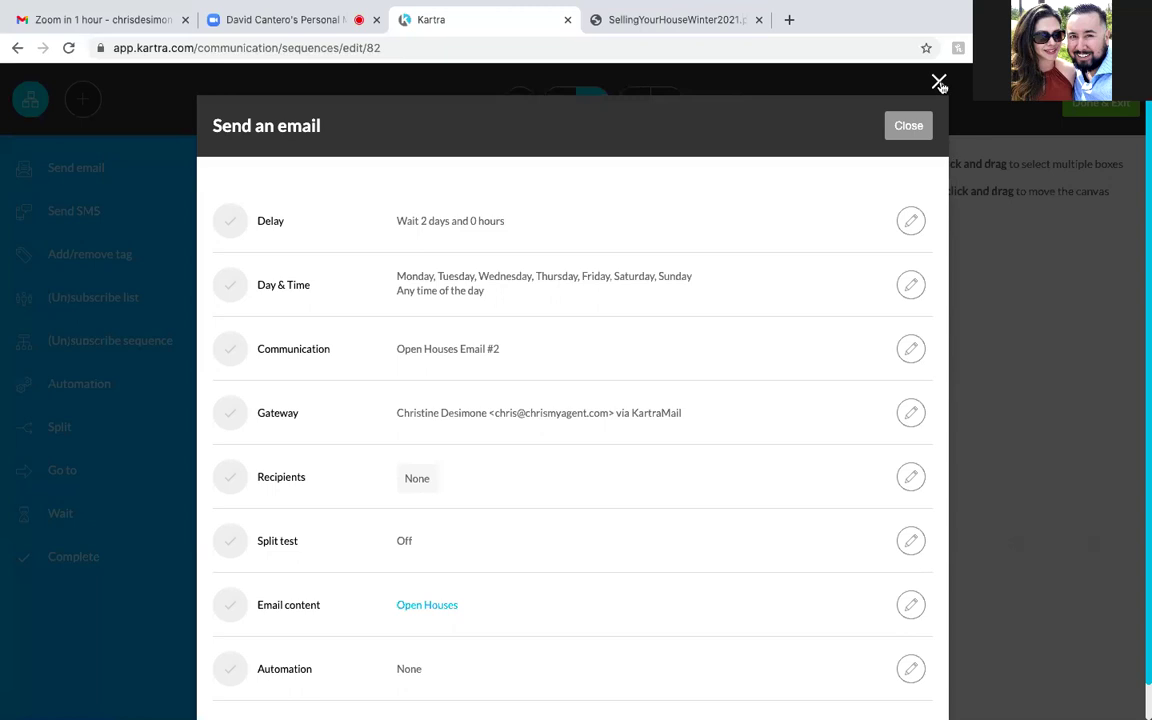
{"action": "left_click", "coordinate": [905, 129]}
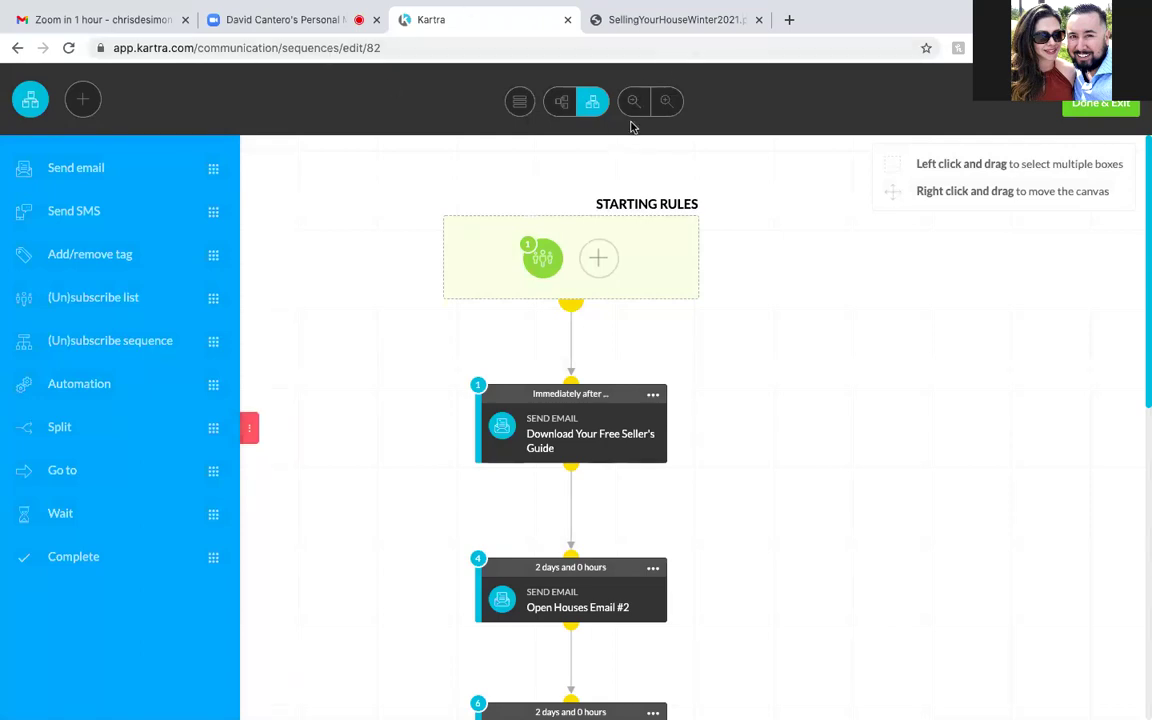
Exit the sequence editor and reopen the "Seller Guide Leads" sequence for editing, keeping its name and public description
{"action": "left_click", "coordinate": [1102, 112]}
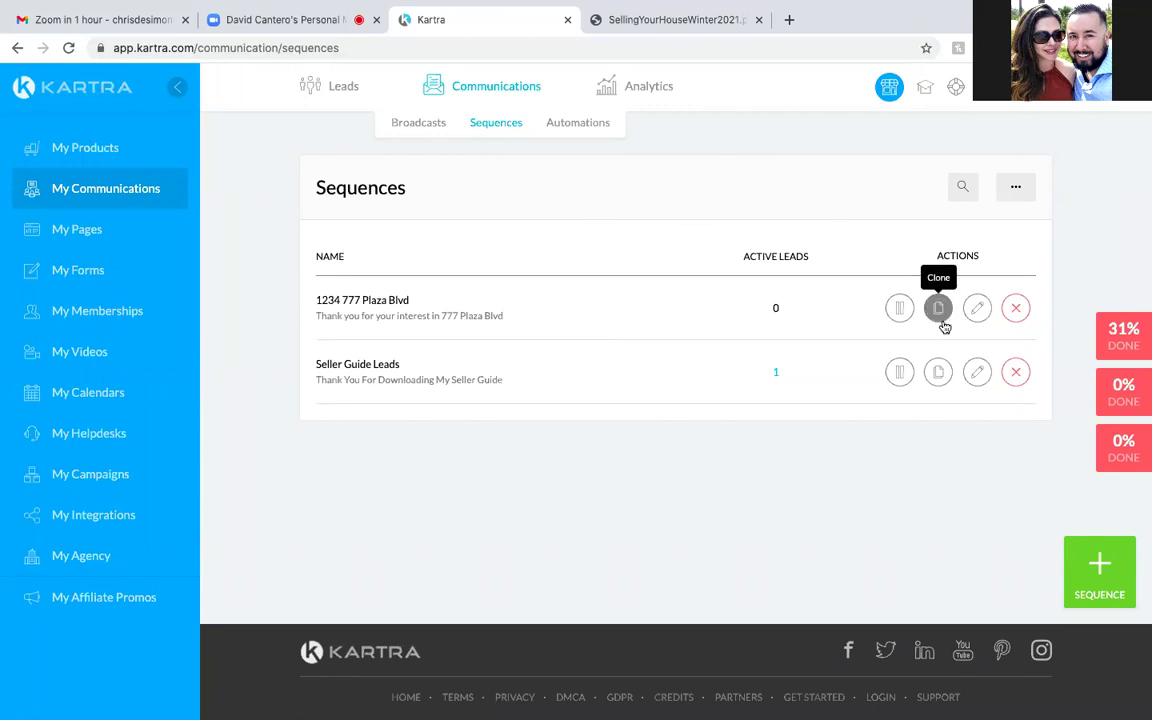
{"action": "left_click", "coordinate": [979, 373]}
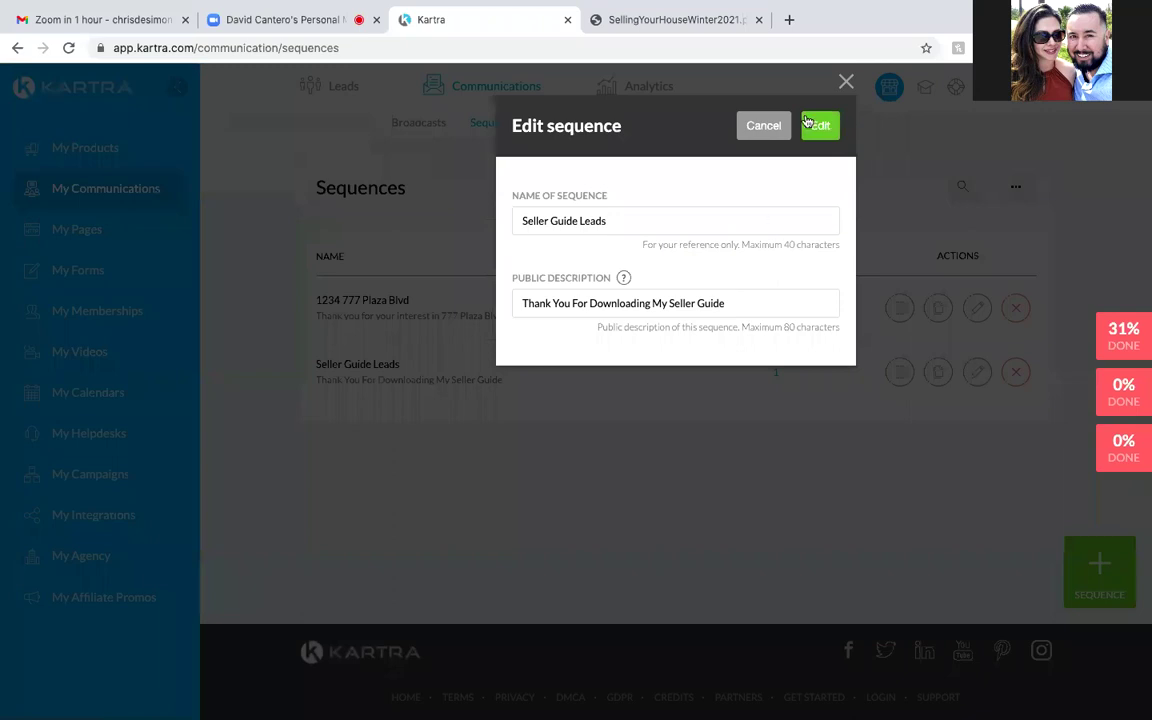
{"action": "left_click", "coordinate": [818, 127]}
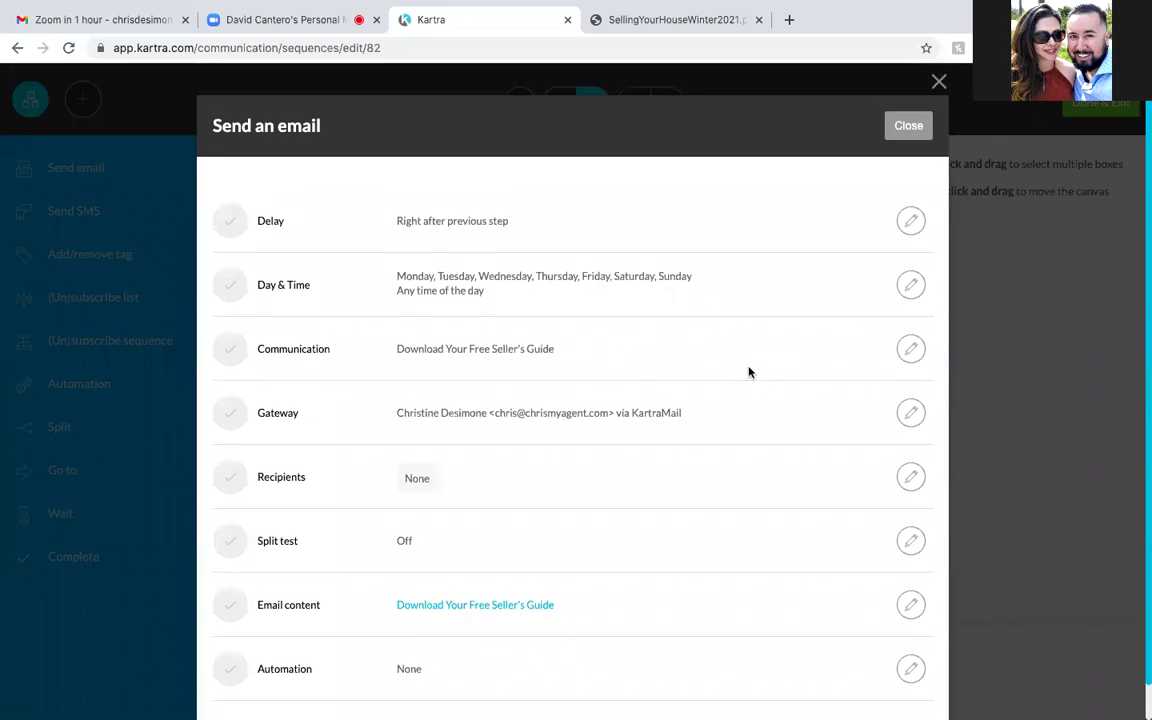
Check the saved content of the "Download Your Free Seller's Guide" email from header to footer and close it without editing
{"action": "scroll", "coordinate": [749, 372], "scroll_direction": "down", "scroll_amount": 2}
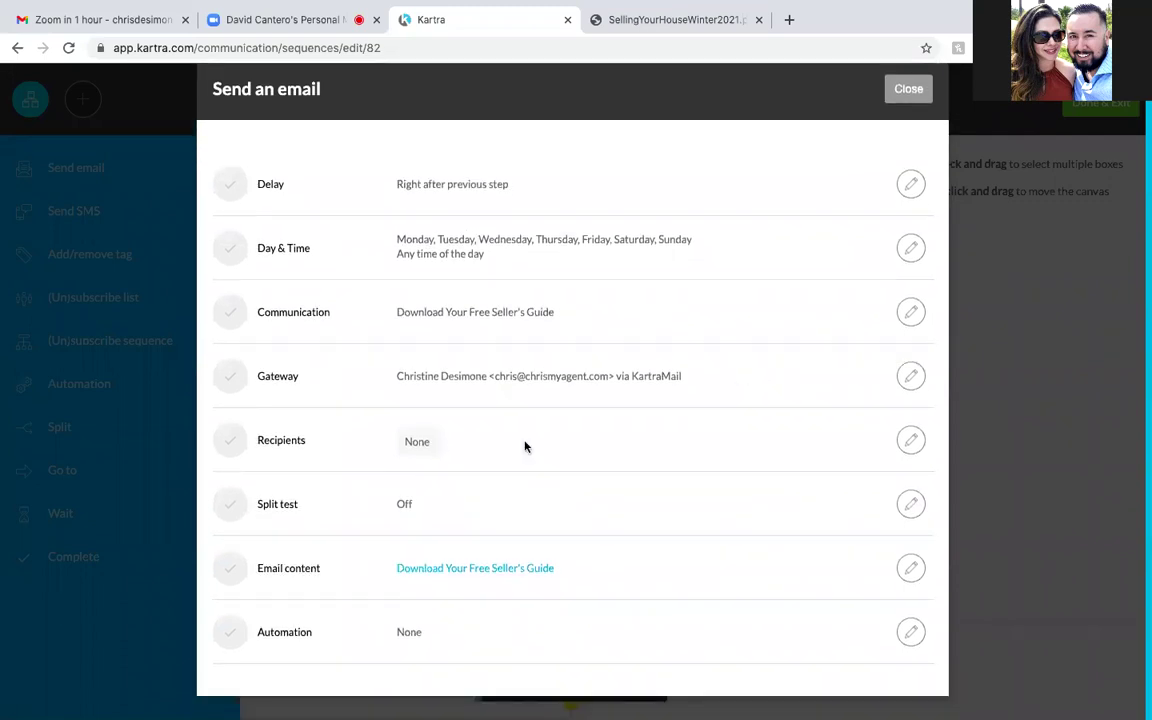
{"action": "left_click", "coordinate": [911, 569]}
{"action": "scroll", "coordinate": [912, 573], "scroll_direction": "down", "scroll_amount": 5}
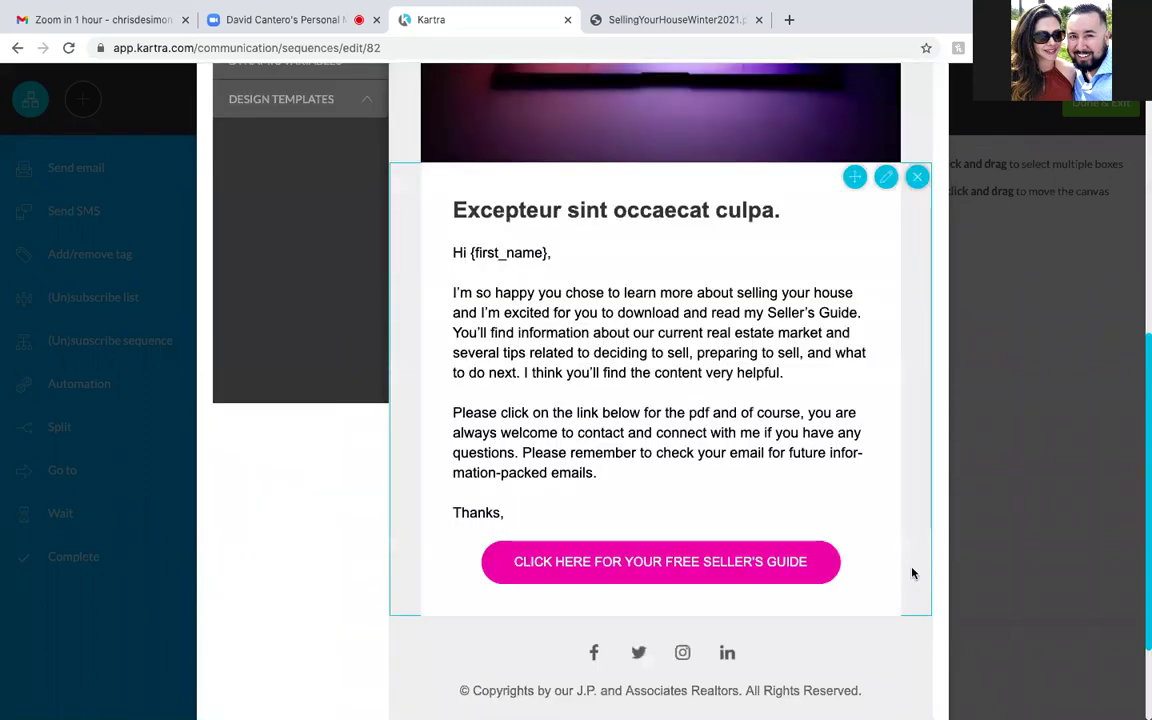
{"action": "scroll", "coordinate": [912, 573], "scroll_direction": "down", "scroll_amount": 2}
{"action": "scroll", "coordinate": [913, 573], "scroll_direction": "up", "scroll_amount": 7}
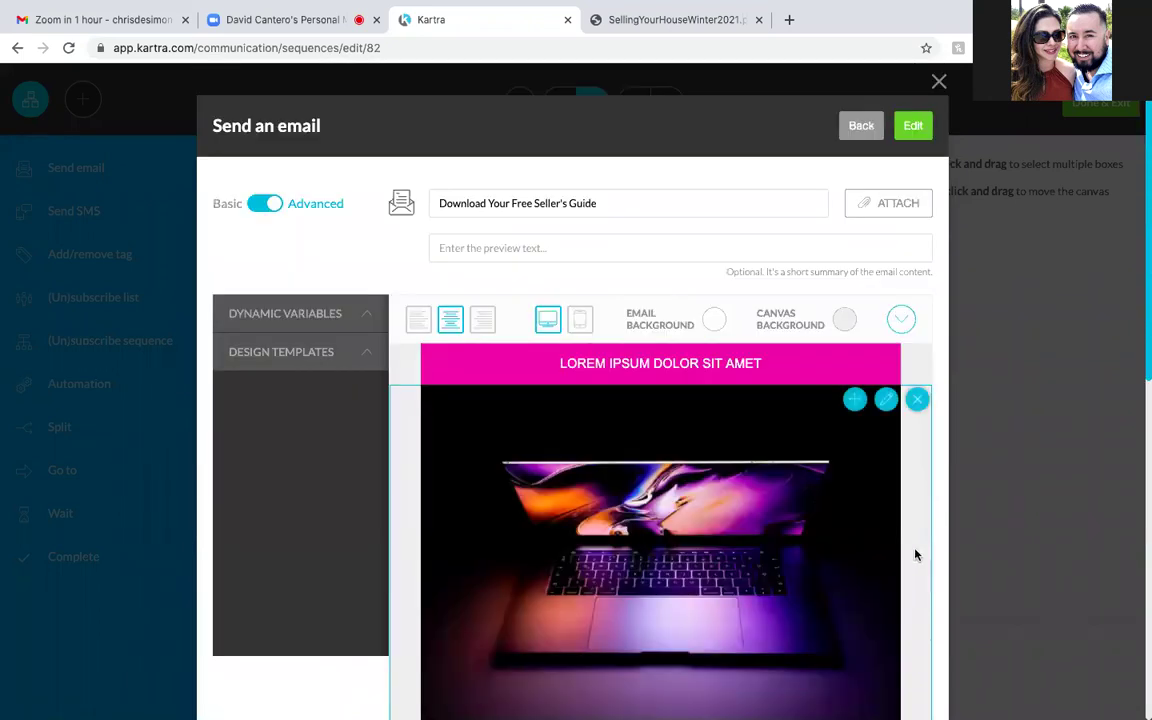
{"action": "left_click", "coordinate": [939, 84]}
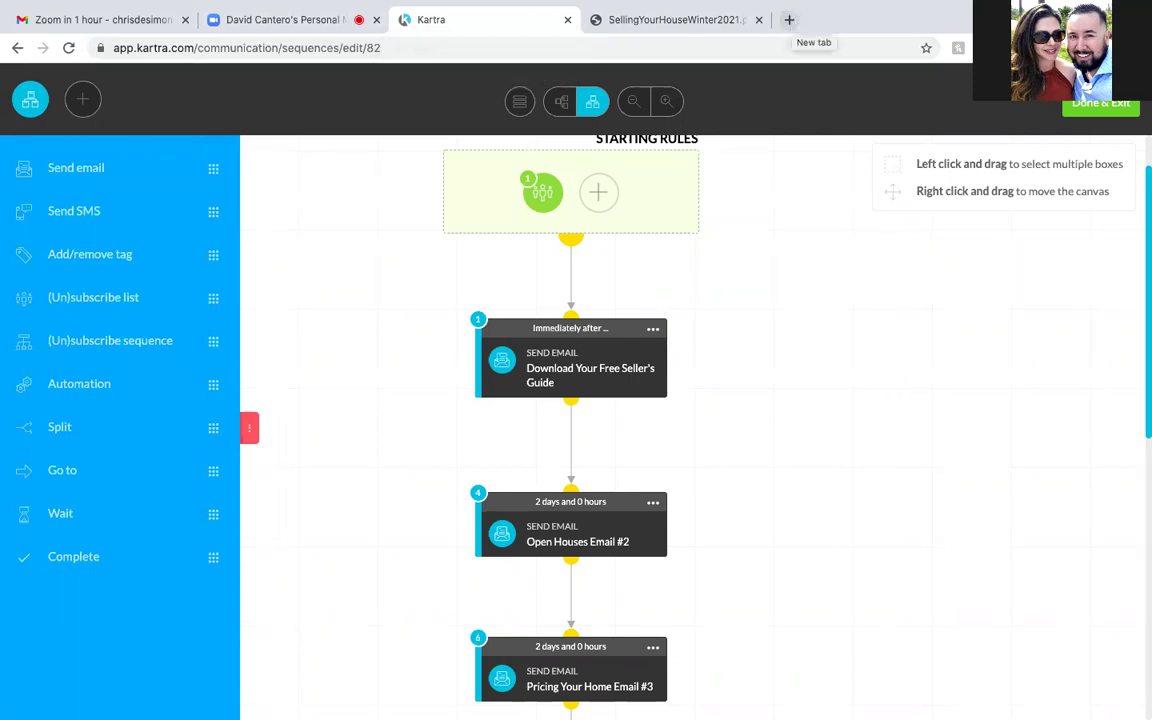
Exit the sequence editor to the list of sequences and close the SellingYourHouseWinter2021 PDF
{"action": "left_click", "coordinate": [1100, 108]}
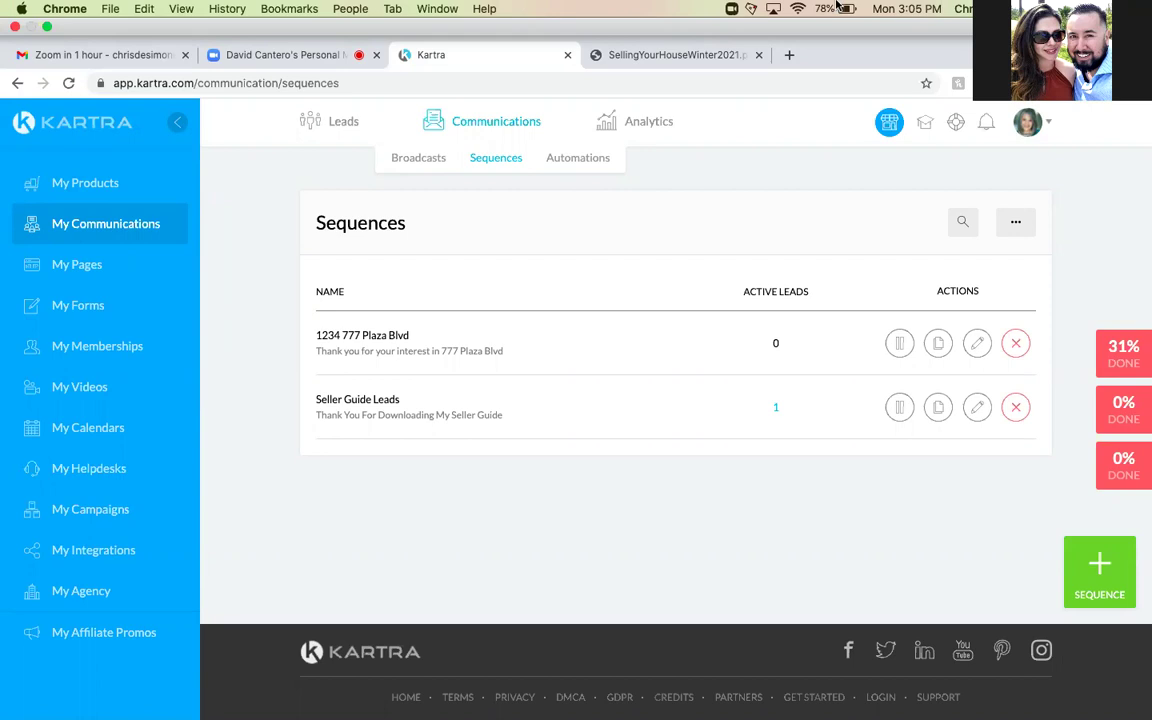
{"action": "key", "text": "ctrl+super+f"}
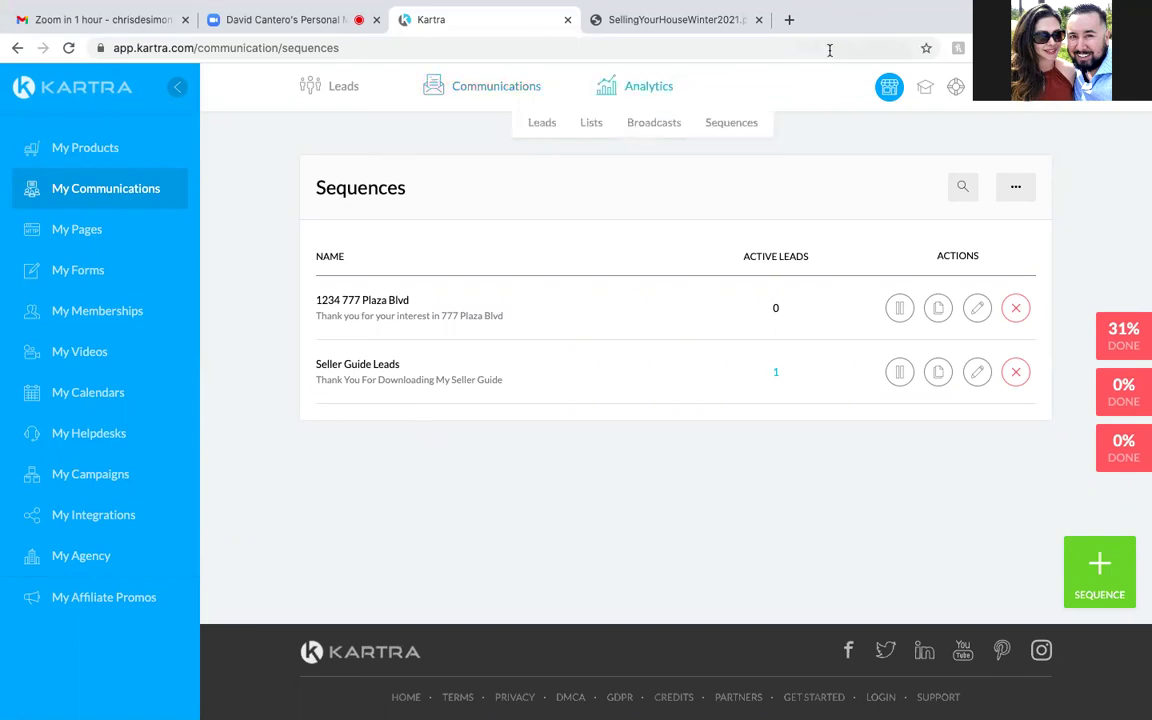
{"action": "left_click", "coordinate": [759, 19]}
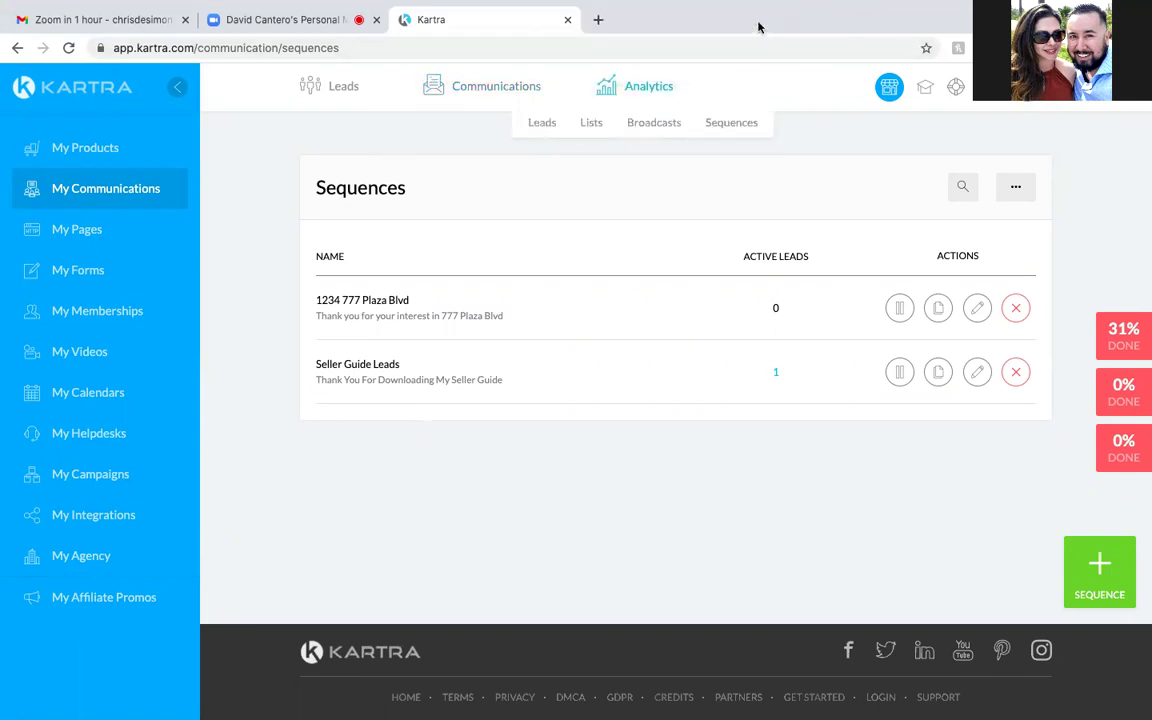
Open Kartra in a new browser tab and open the settings of Open Houses Email #2 in the seller guide sequence
{"action": "left_click", "coordinate": [598, 20]}
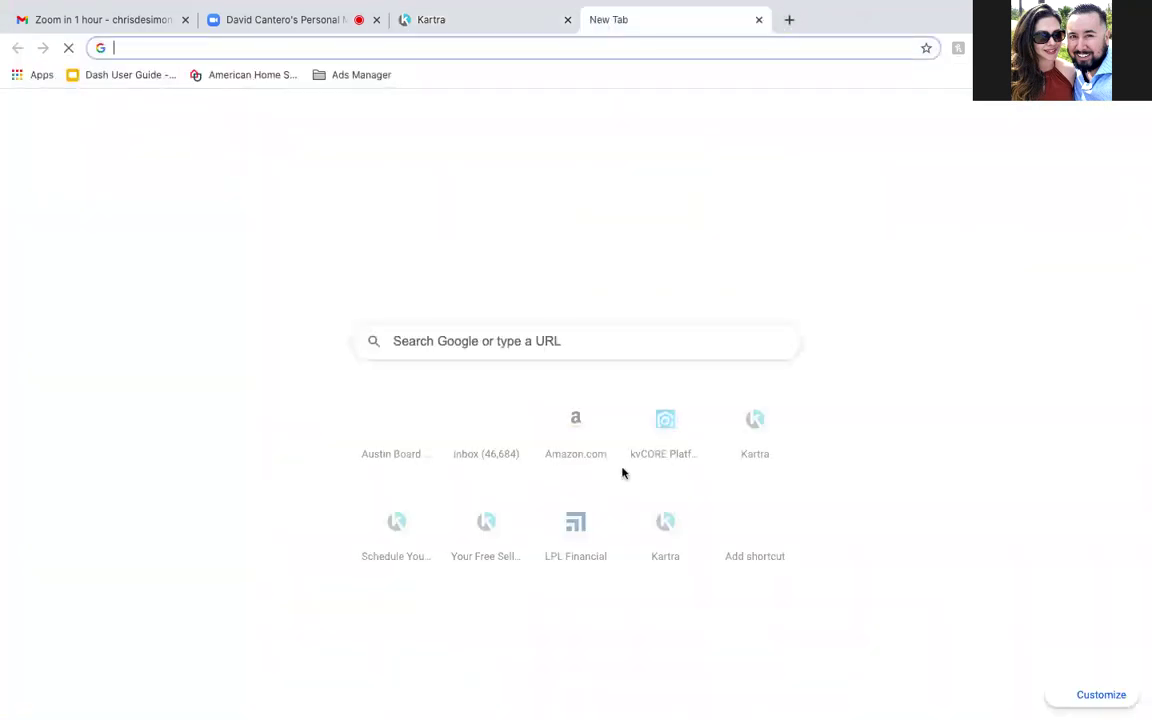
{"action": "type", "text": "Kartra"}
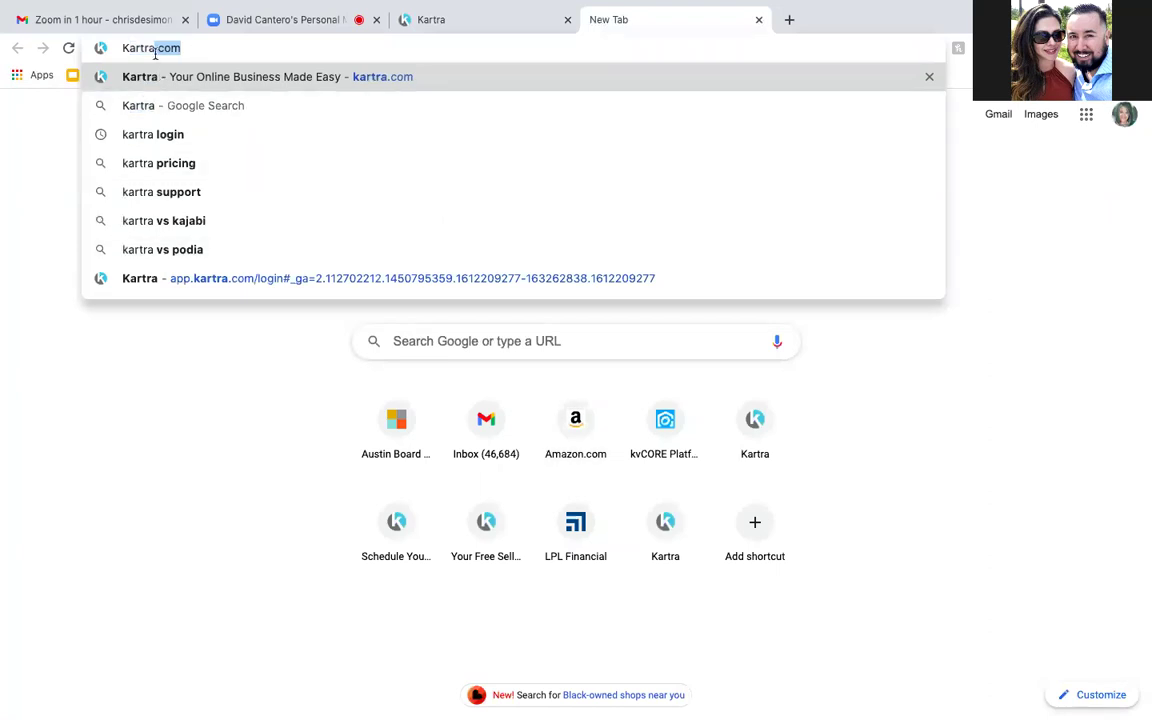
{"action": "key", "text": "Return"}
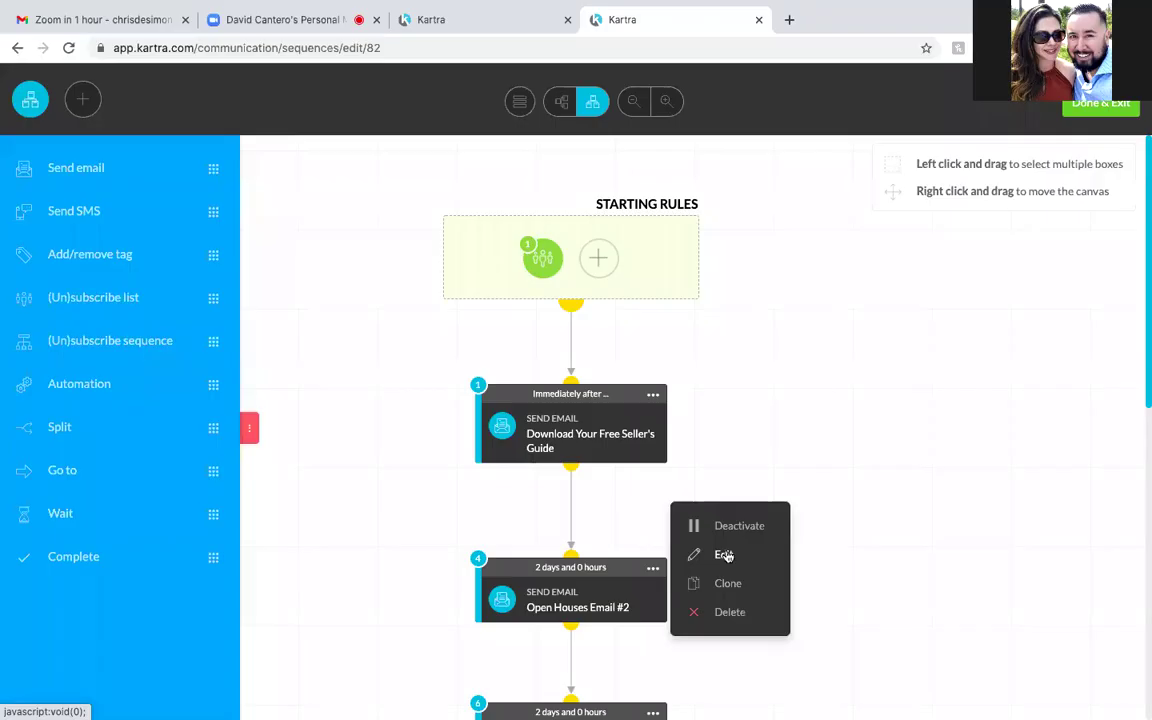
{"action": "left_click", "coordinate": [724, 555]}
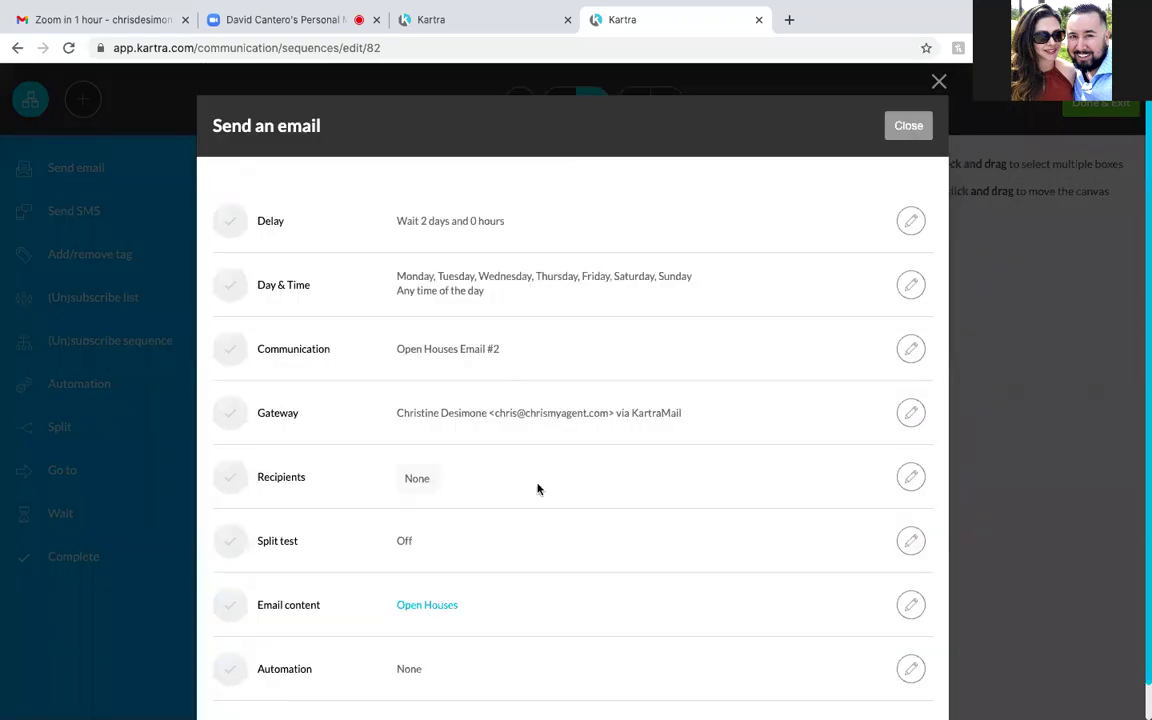
Switch to the "sellers guide emails" document in Pages, look over the text for email (2), and return to Chrome
{"action": "mouse_move", "coordinate": [563, 714]}
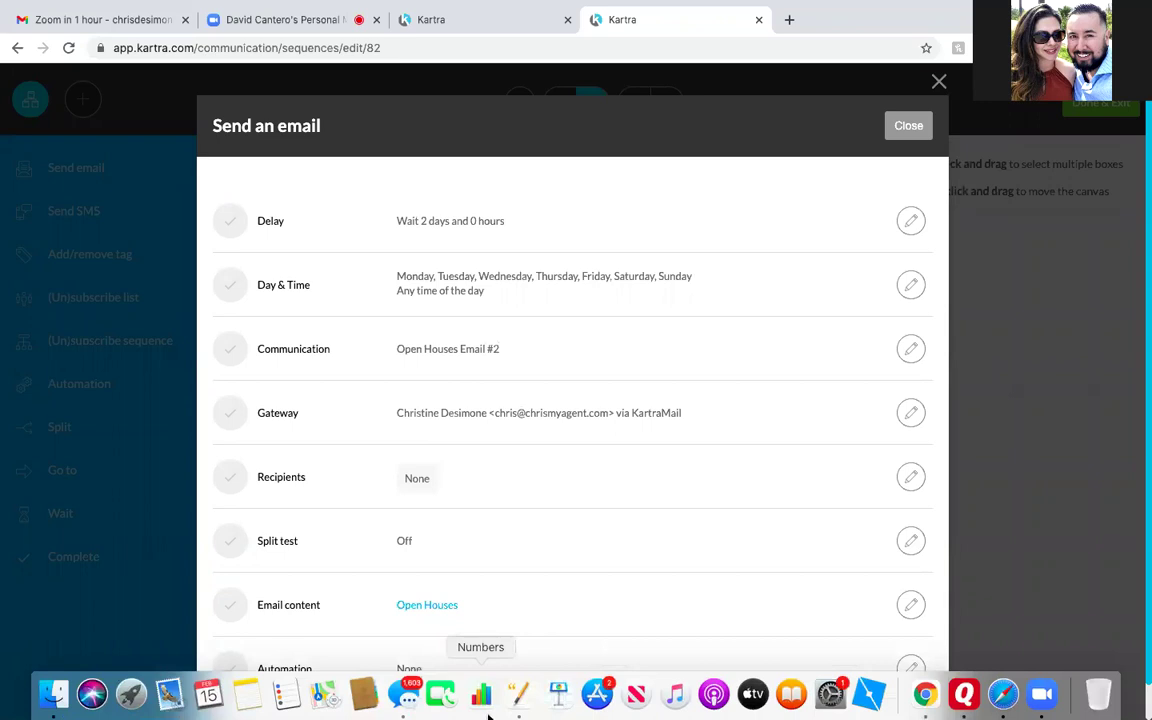
{"action": "left_click", "coordinate": [517, 698]}
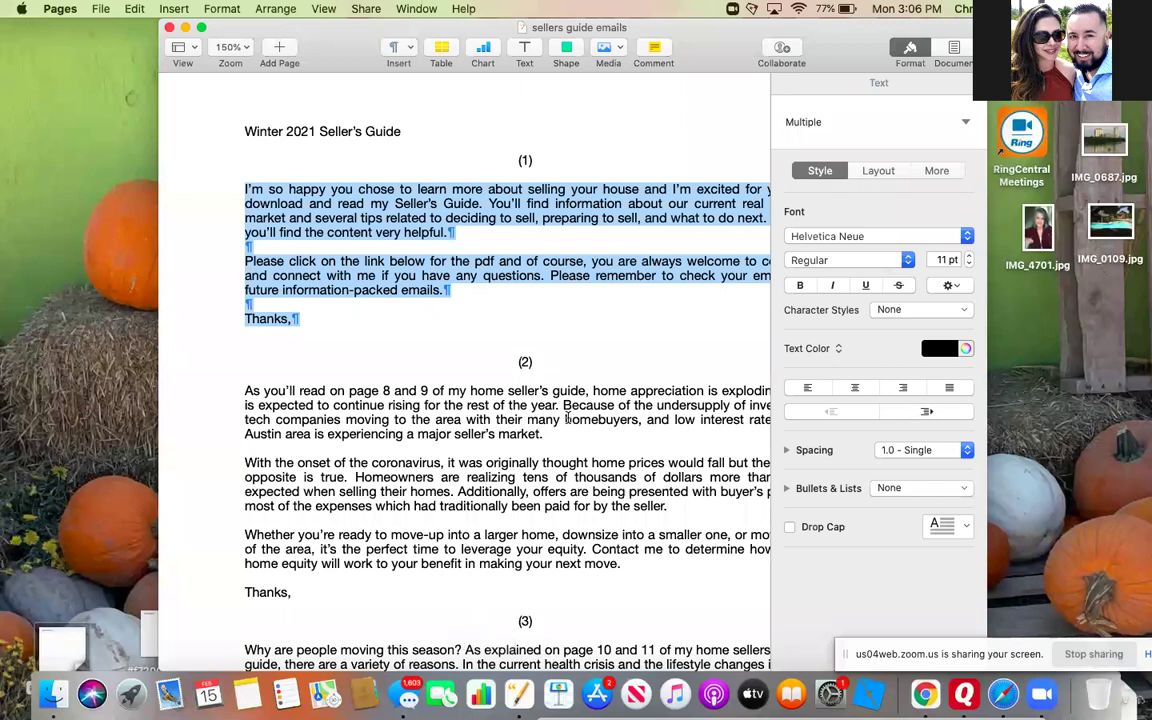
{"action": "scroll", "coordinate": [567, 418], "scroll_direction": "down", "scroll_amount": 1}
{"action": "scroll", "coordinate": [567, 418], "scroll_direction": "right", "scroll_amount": 1}
{"action": "scroll", "coordinate": [567, 418], "scroll_direction": "right", "scroll_amount": 1}
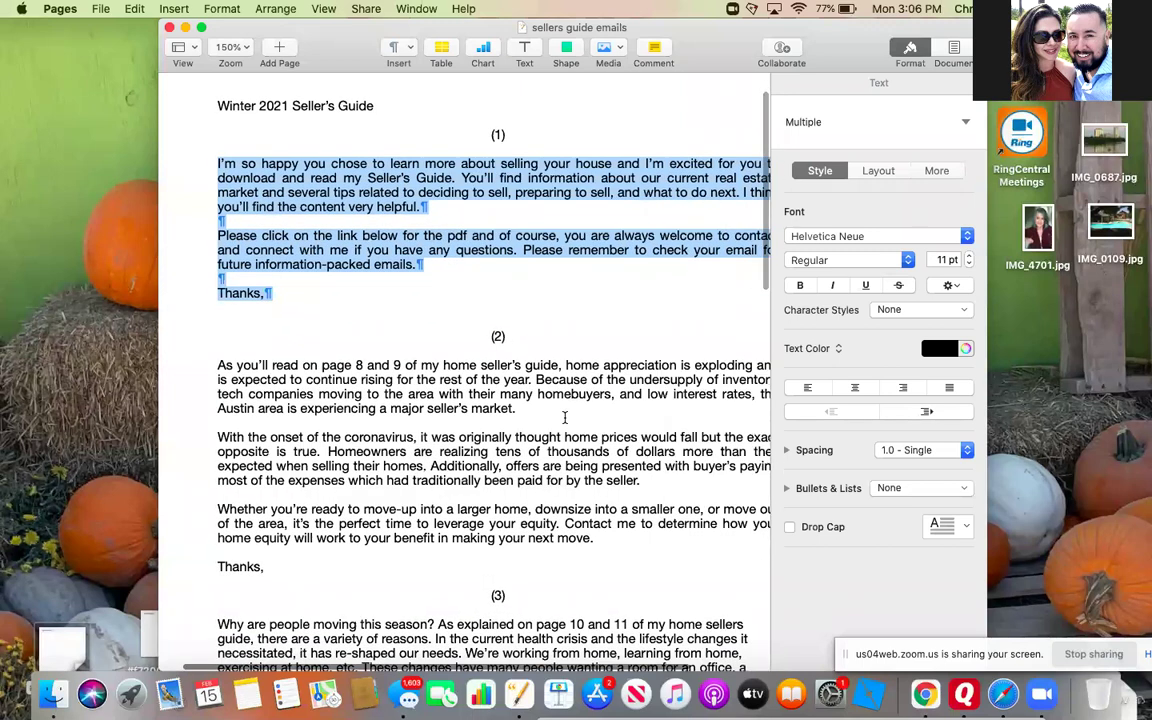
{"action": "scroll", "coordinate": [565, 418], "scroll_direction": "down", "scroll_amount": 2}
{"action": "scroll", "coordinate": [565, 418], "scroll_direction": "right", "scroll_amount": 1}
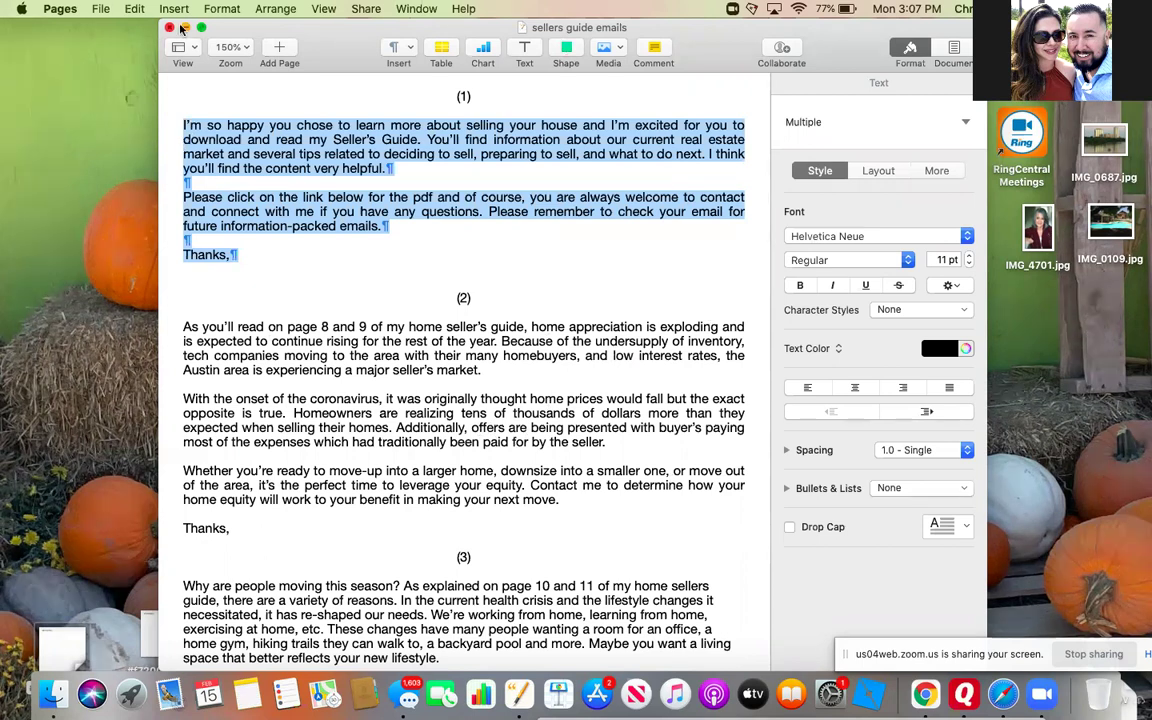
{"action": "left_click", "coordinate": [924, 696]}
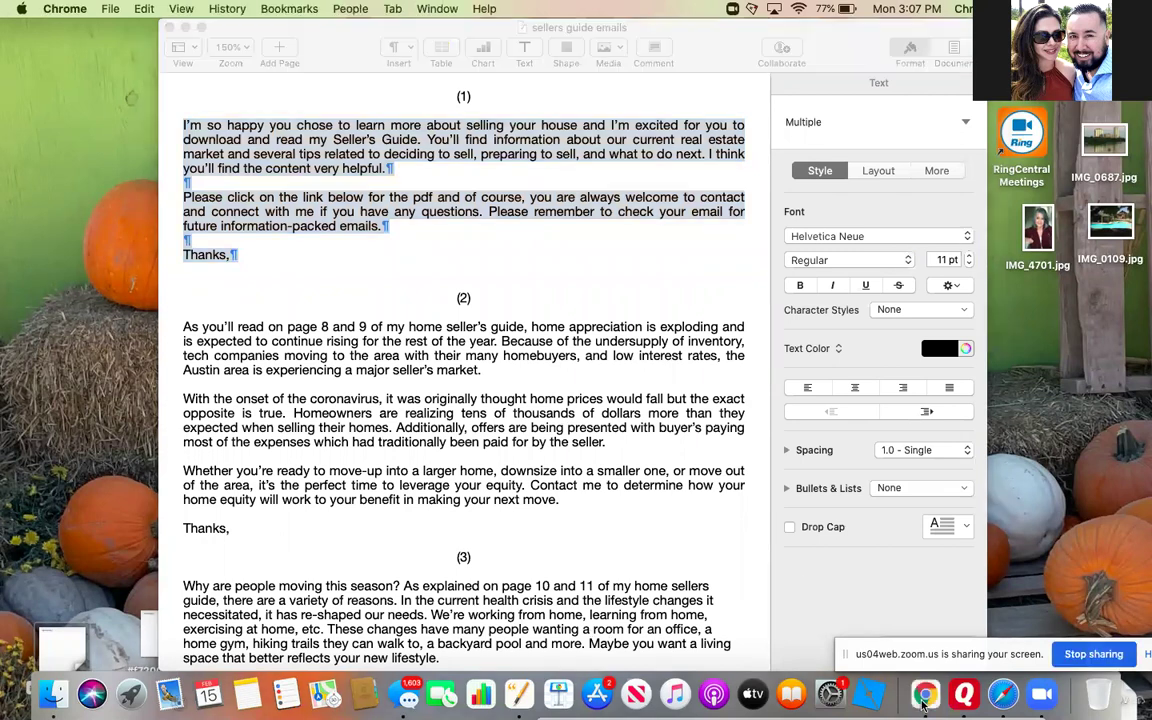
{"action": "left_click", "coordinate": [924, 700]}
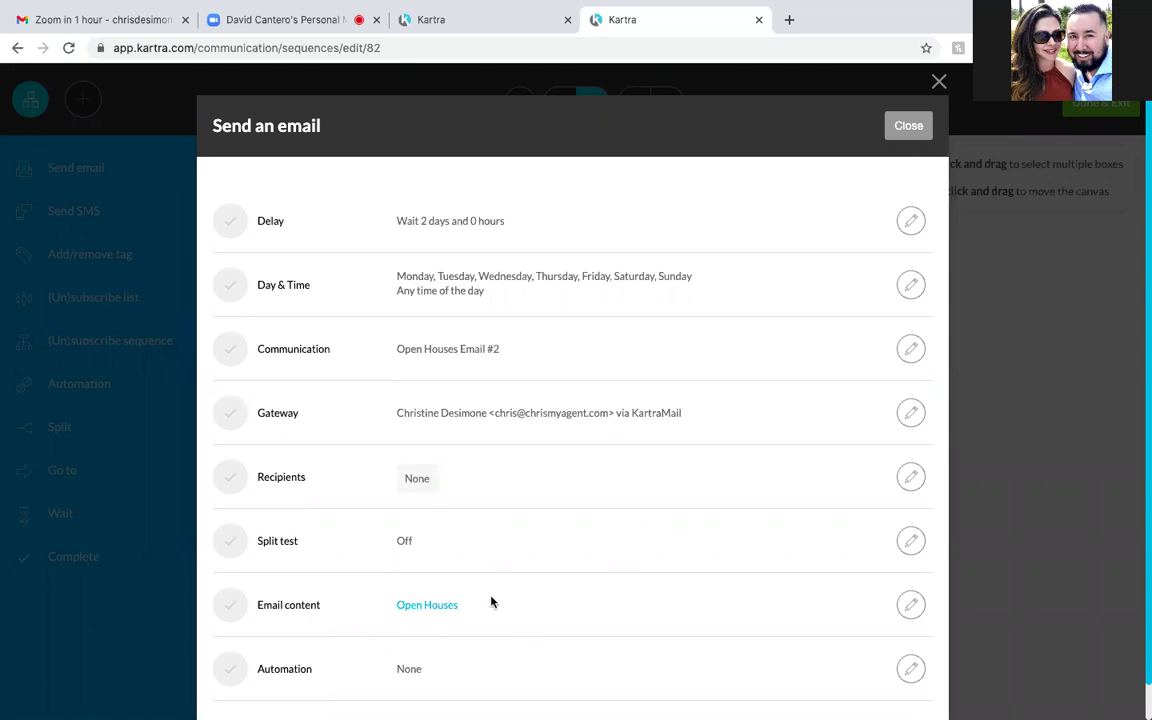
Open the Open Houses email content for editing and delete its heading, body text, empty, video button and social icon blocks
{"action": "left_click", "coordinate": [911, 605]}
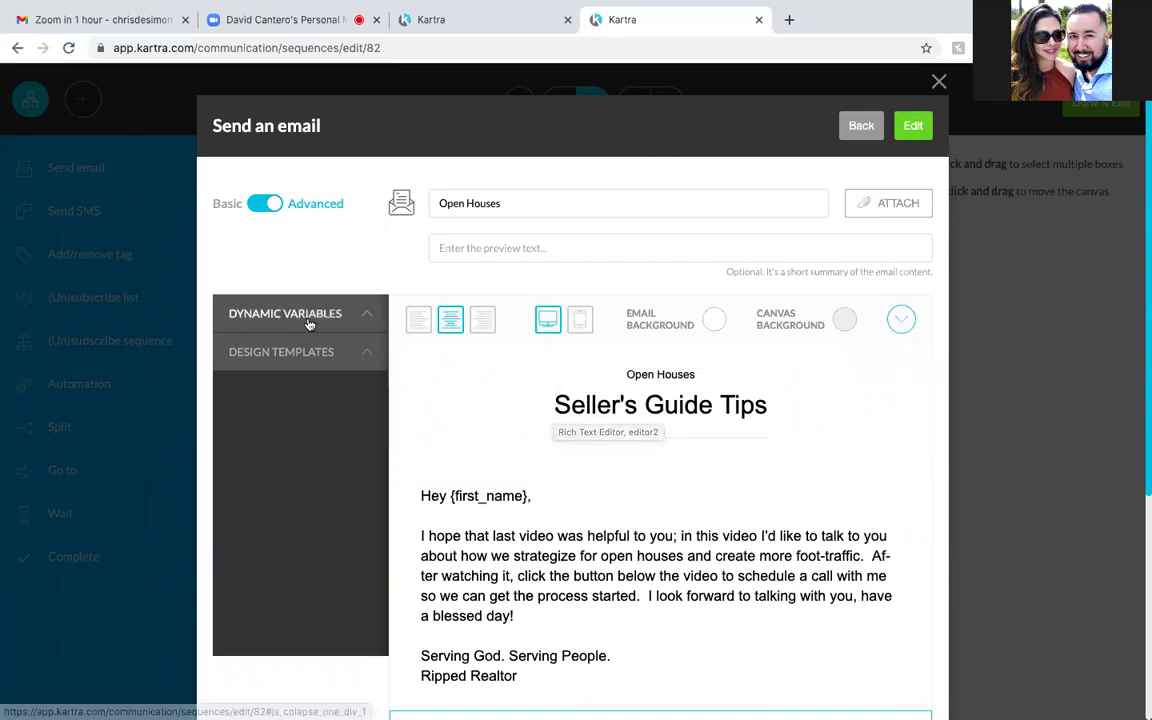
{"action": "left_click", "coordinate": [293, 356]}
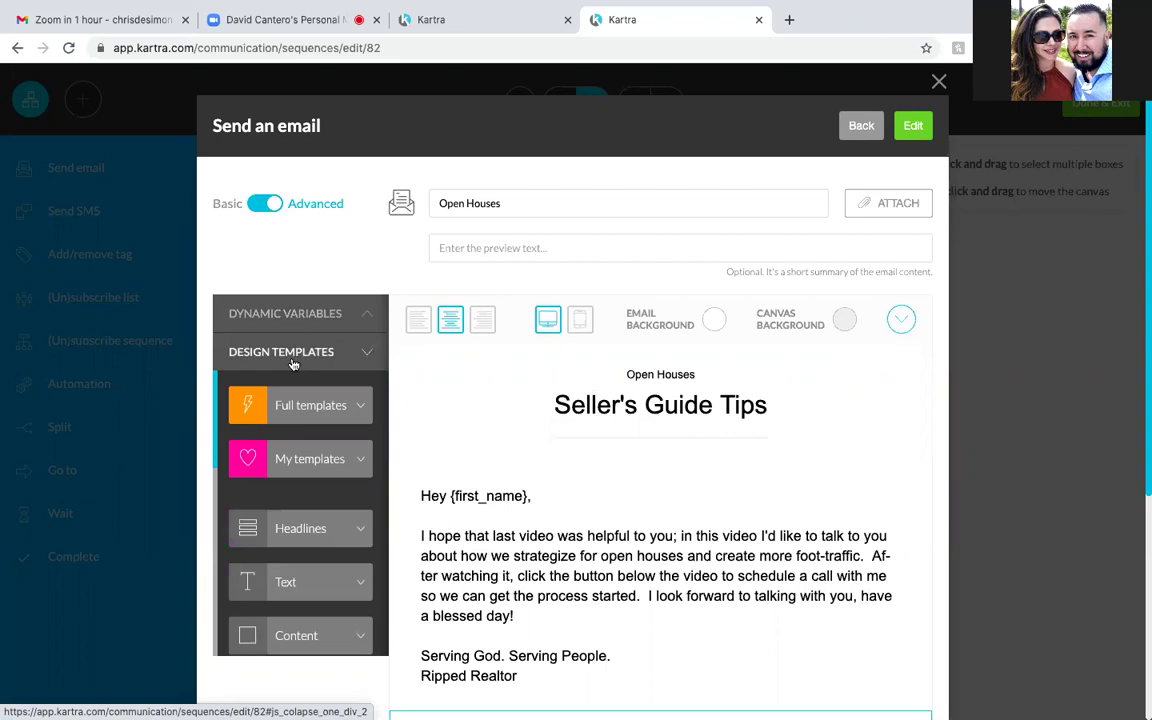
{"action": "scroll", "coordinate": [689, 470], "scroll_direction": "down", "scroll_amount": 2}
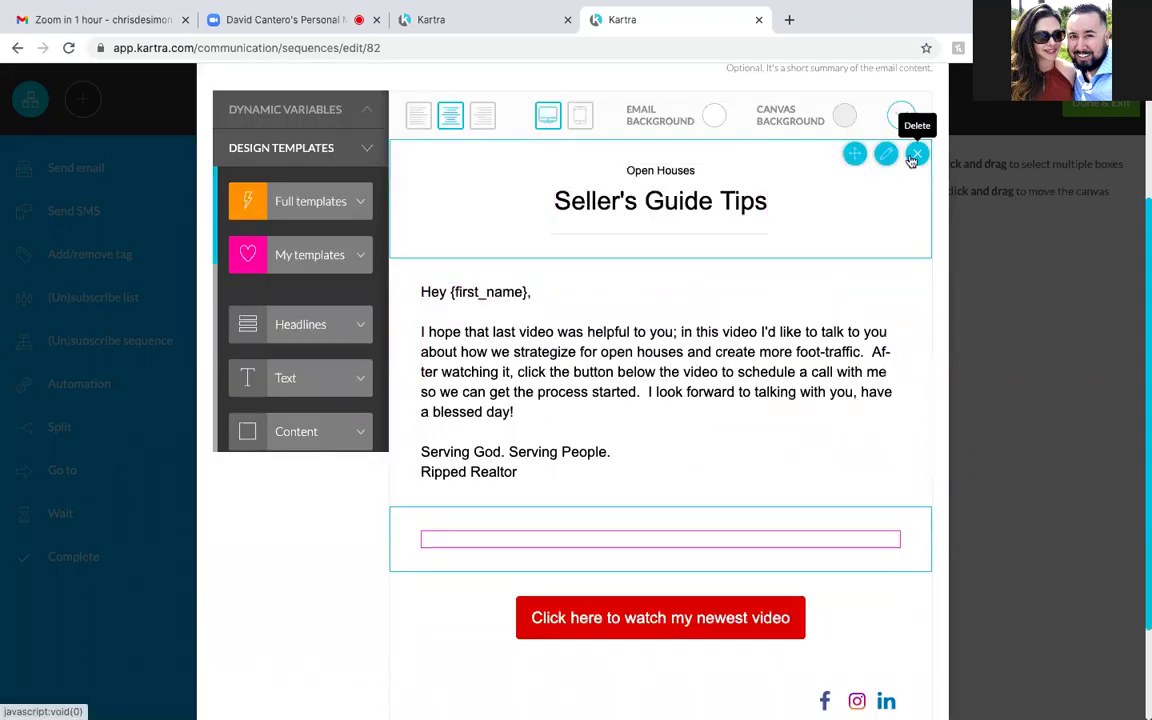
{"action": "left_click", "coordinate": [915, 156]}
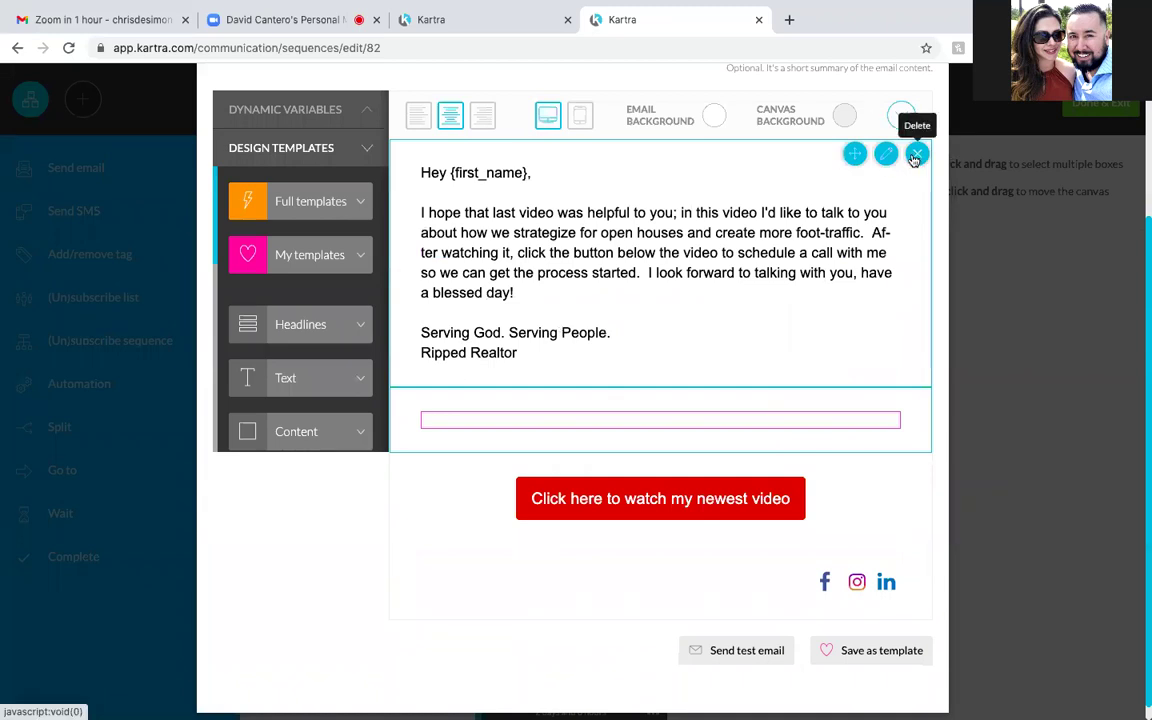
{"action": "left_click", "coordinate": [915, 155]}
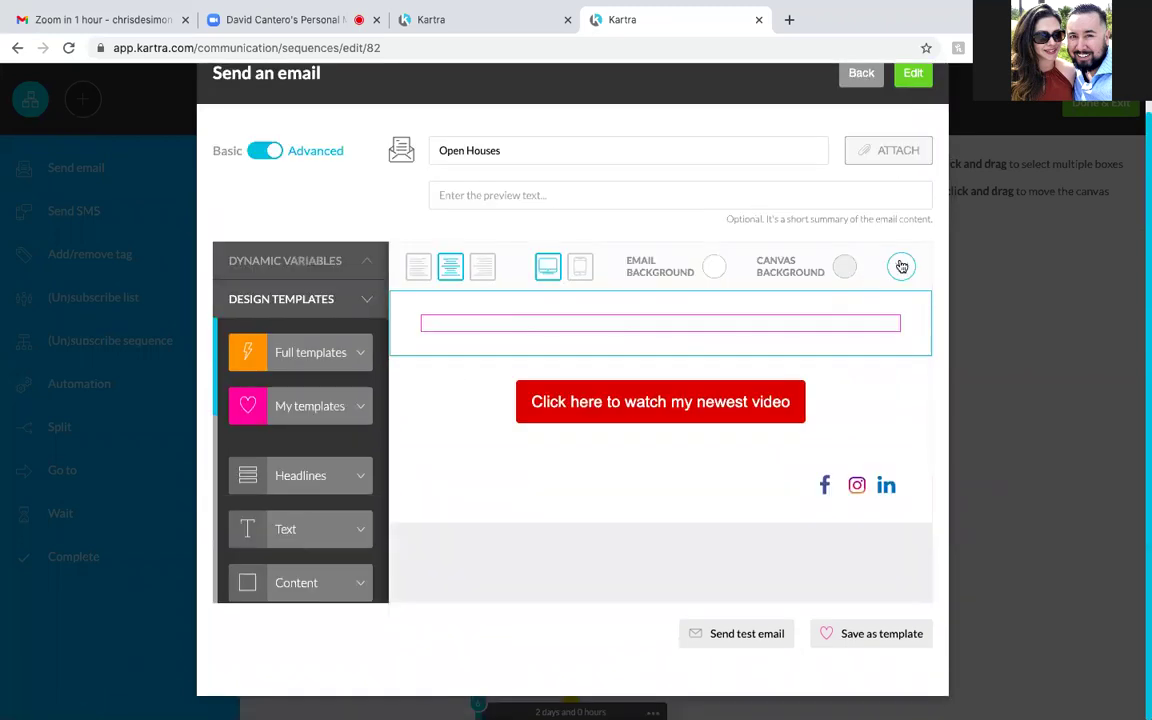
{"action": "left_click", "coordinate": [916, 306]}
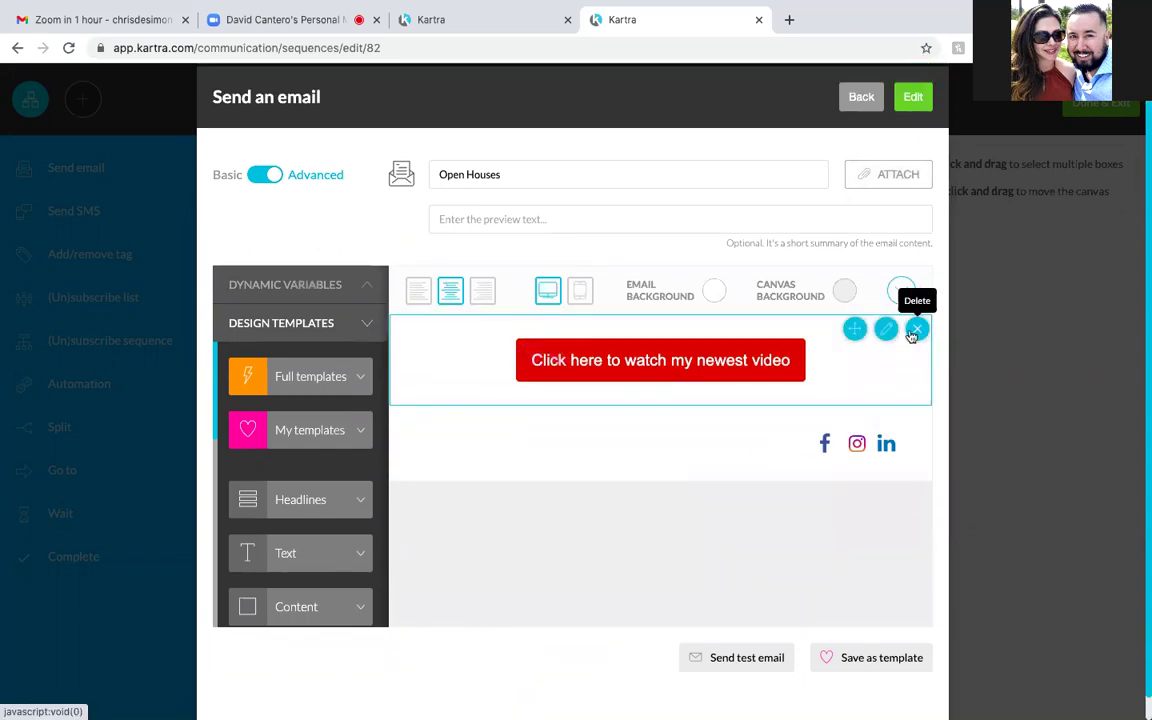
{"action": "left_click", "coordinate": [913, 332]}
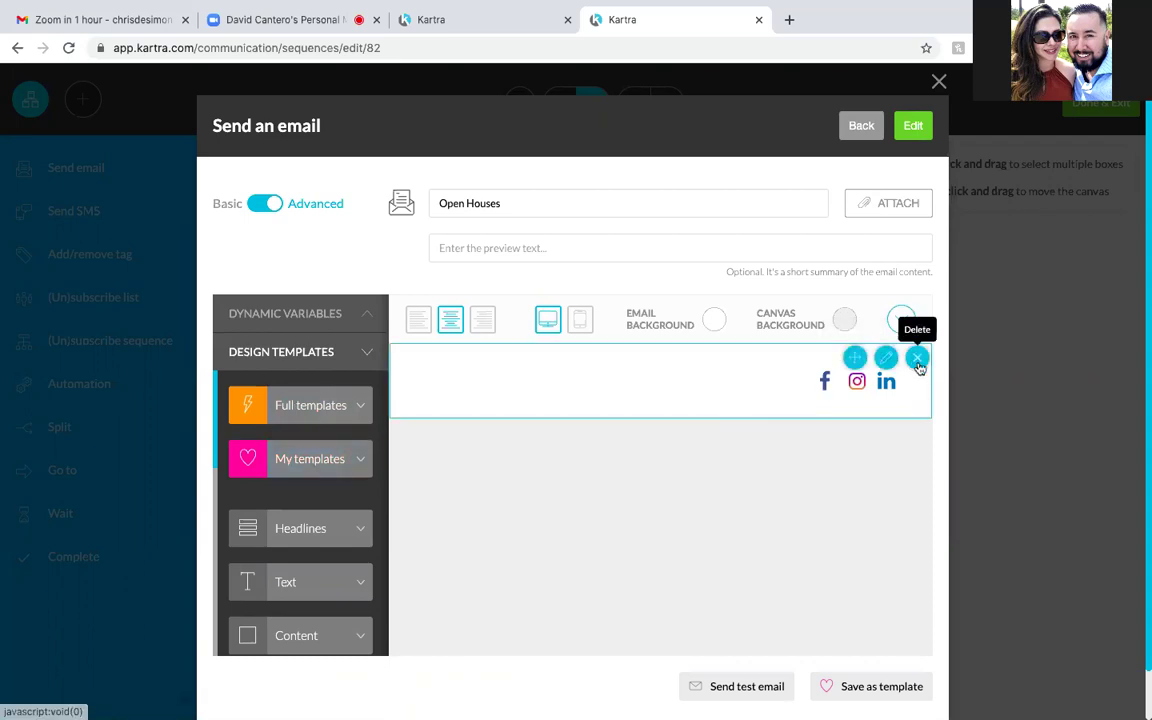
{"action": "left_click", "coordinate": [917, 357]}
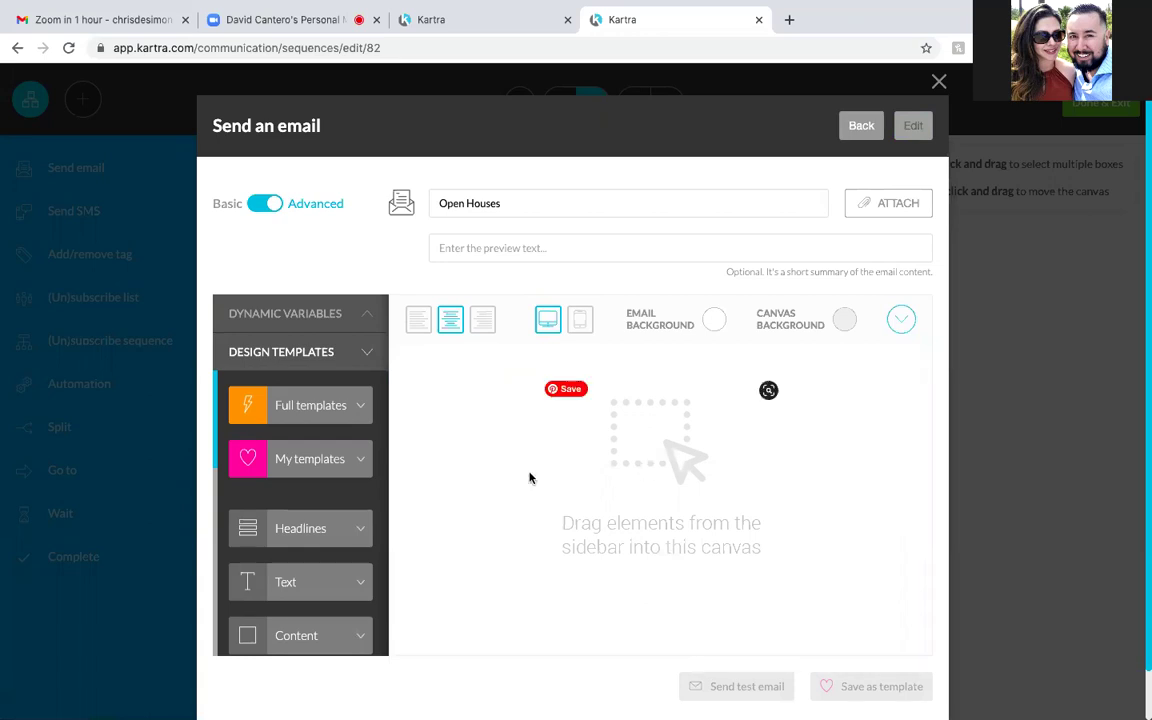
Insert the saved seller's guide template from the personal templates into the empty Open Houses email and look over its blocks
{"action": "left_click", "coordinate": [323, 464]}
{"action": "left_click_drag", "start_coordinate": [320, 444], "coordinate": [668, 423]}
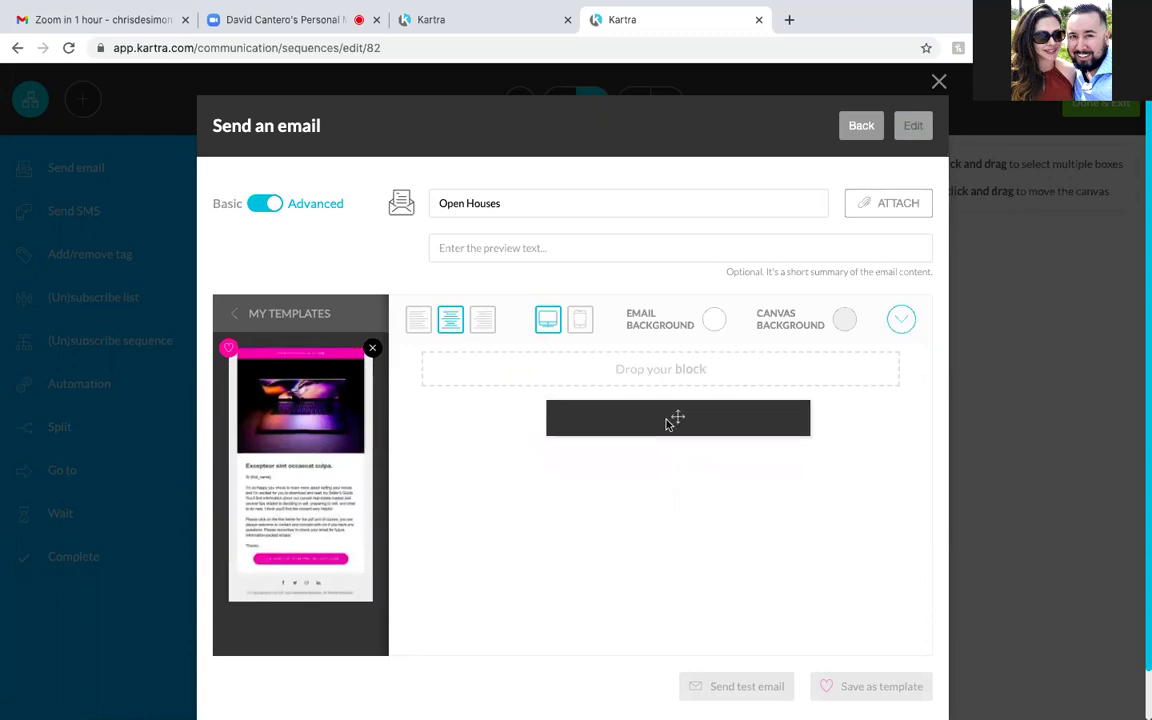
{"action": "left_click_drag", "start_coordinate": [668, 423], "coordinate": [667, 425]}
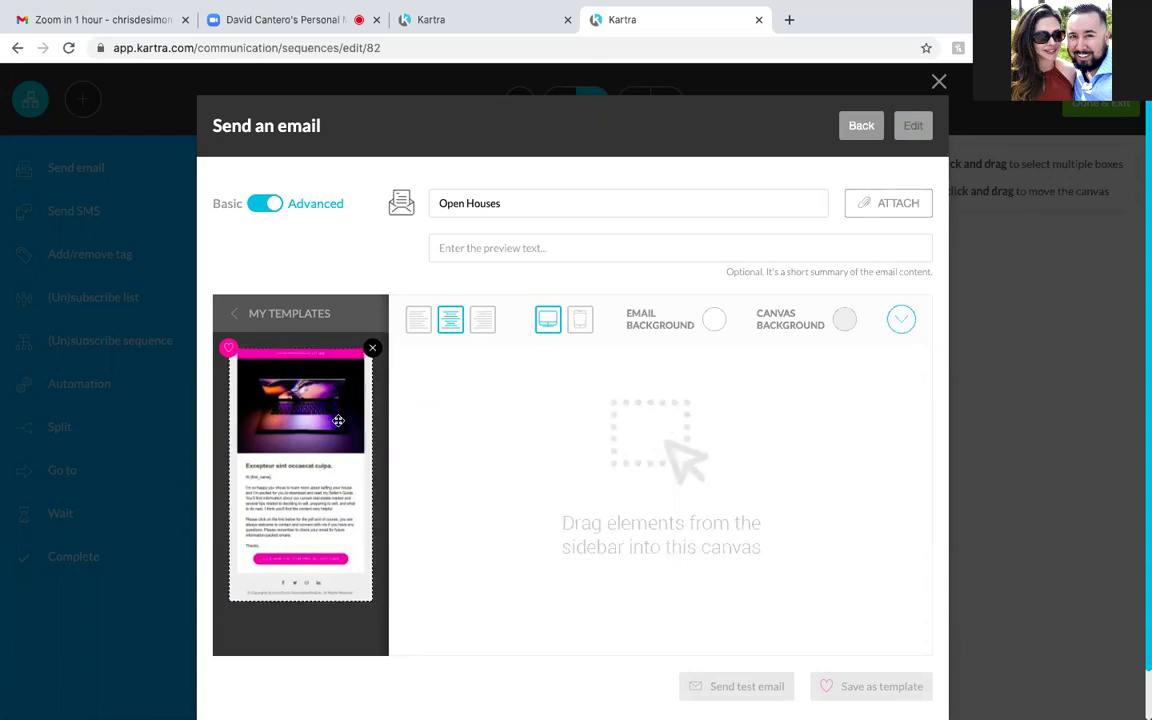
{"action": "left_click_drag", "start_coordinate": [447, 432], "coordinate": [669, 432]}
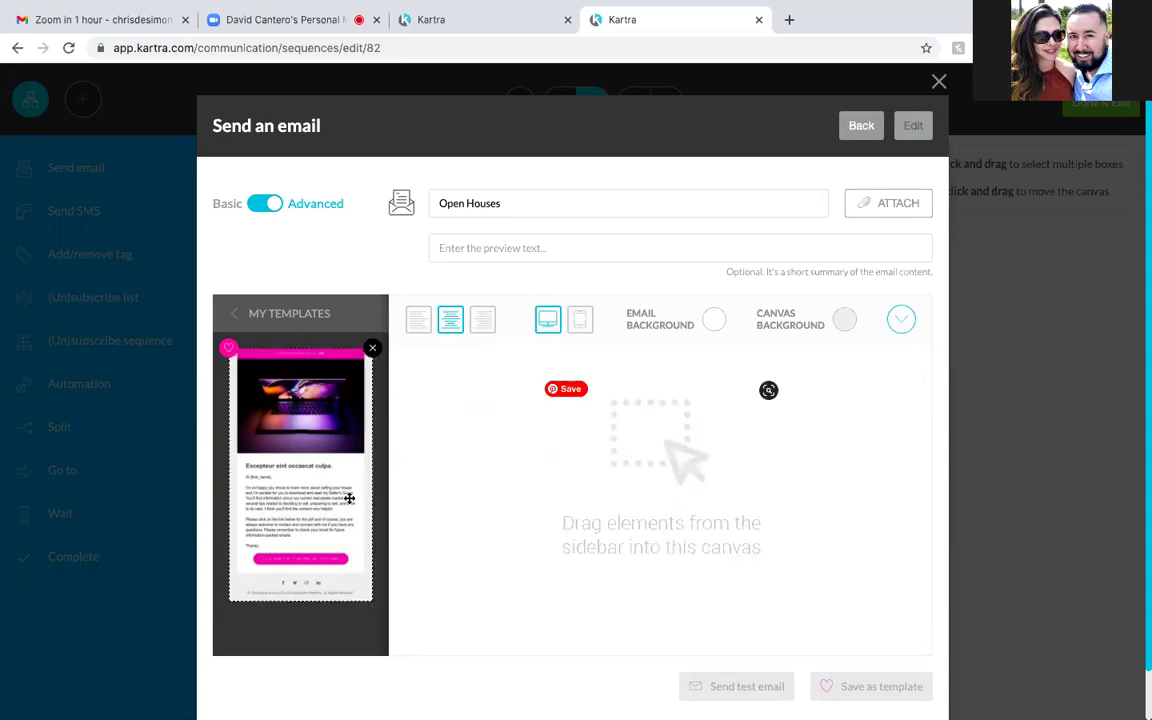
{"action": "left_click_drag", "start_coordinate": [344, 477], "coordinate": [653, 368]}
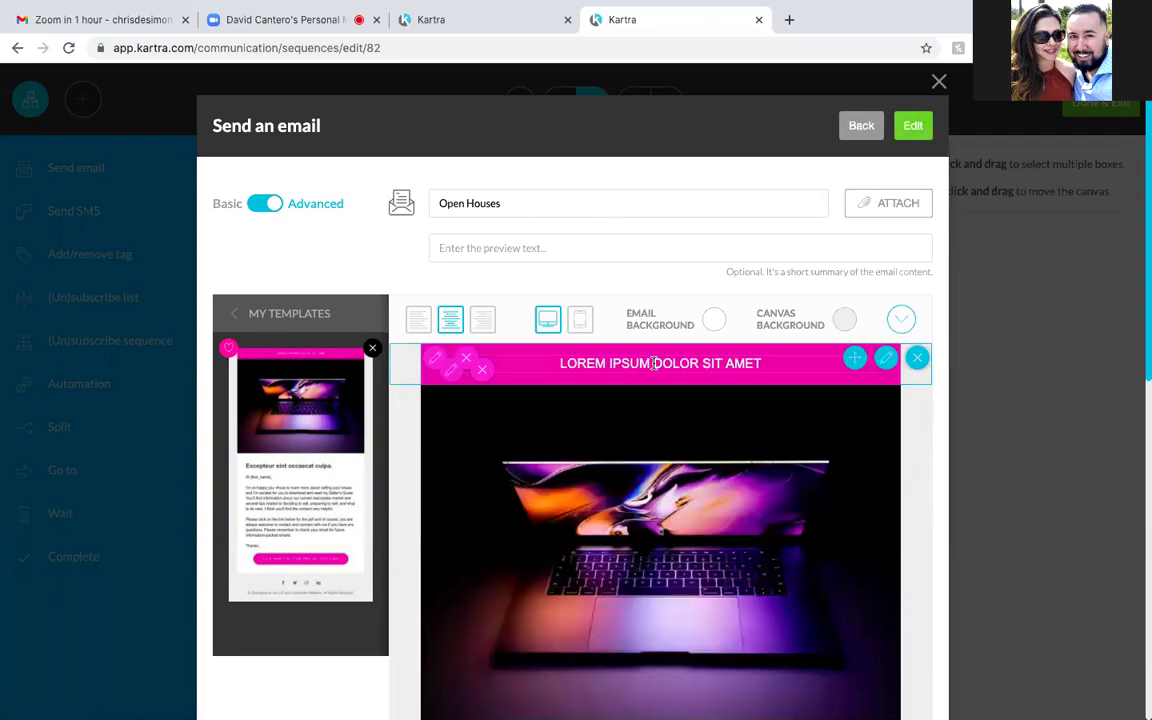
{"action": "scroll", "coordinate": [654, 364], "scroll_direction": "down", "scroll_amount": 6}
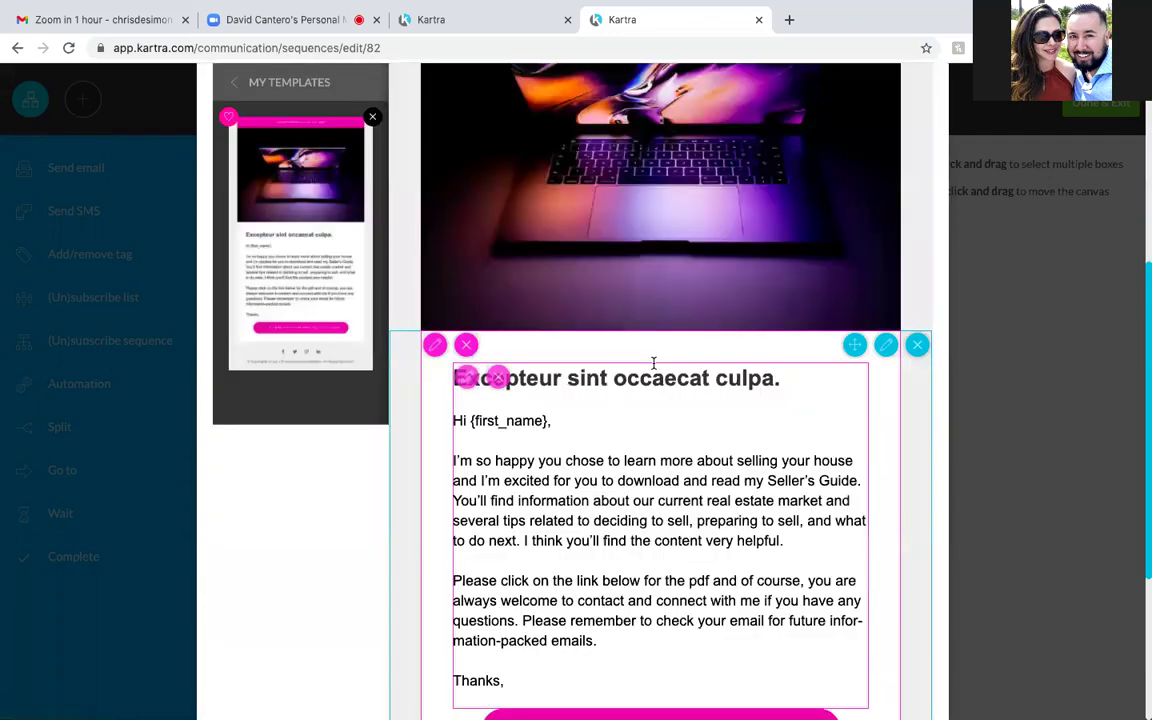
{"action": "scroll", "coordinate": [654, 364], "scroll_direction": "up", "scroll_amount": 6}
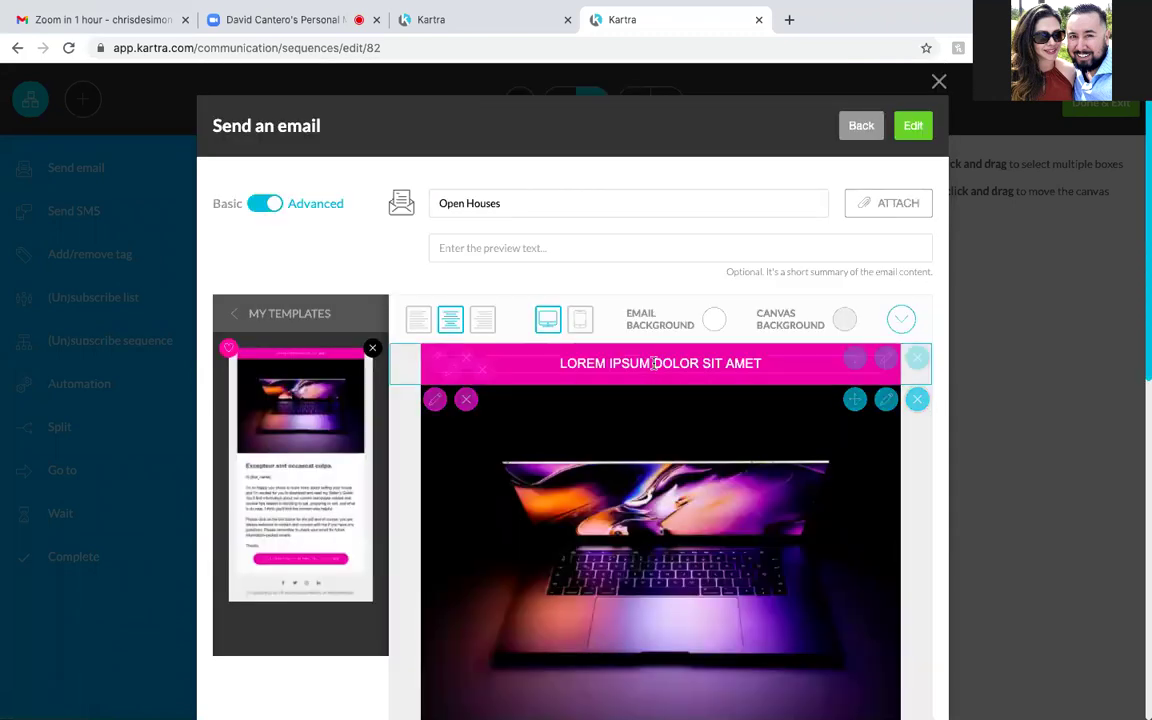
{"action": "scroll", "coordinate": [654, 364], "scroll_direction": "down", "scroll_amount": 6}
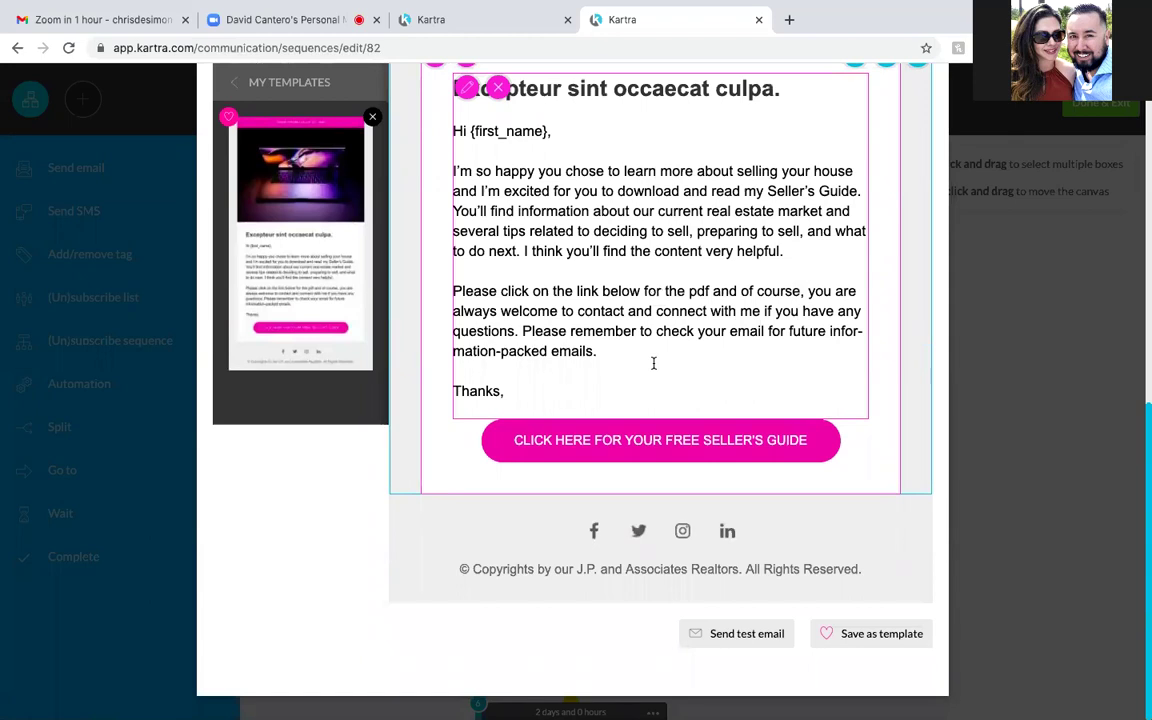
Check the email button's link by opening the SellingYourHouseWinter2021 PDF, and return to the email editor
{"action": "scroll", "coordinate": [654, 364], "scroll_direction": "up", "scroll_amount": 1}
{"action": "scroll", "coordinate": [654, 364], "scroll_direction": "down", "scroll_amount": 1}
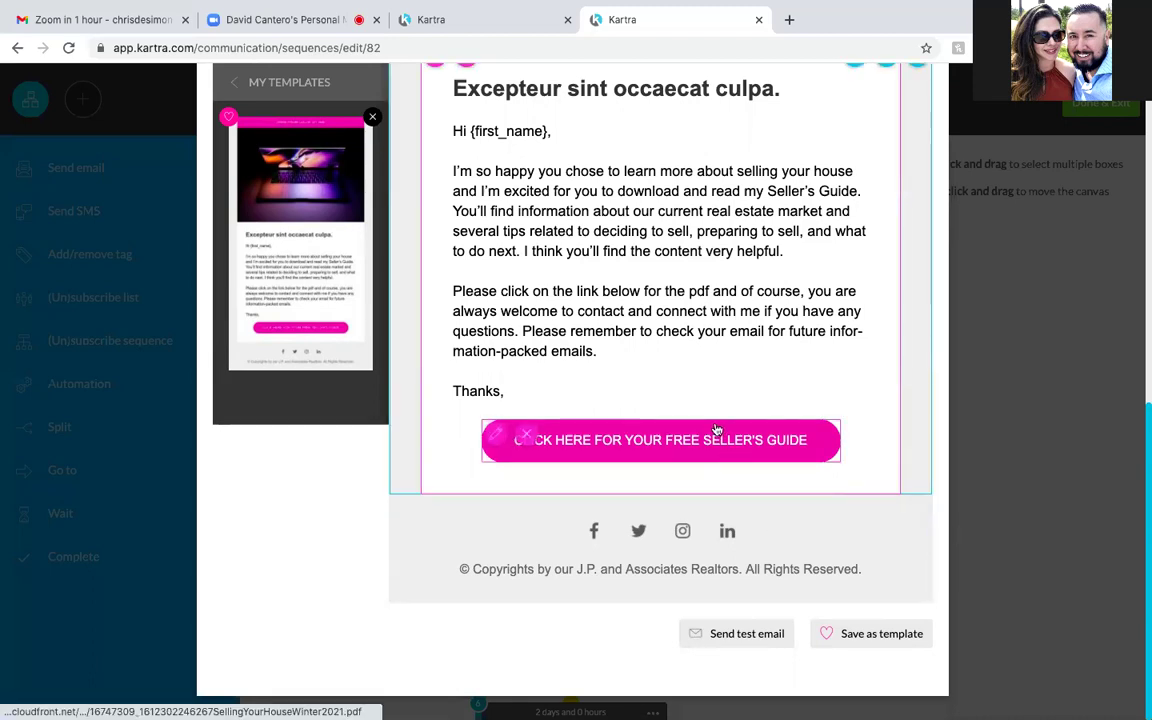
{"action": "left_click", "coordinate": [492, 438]}
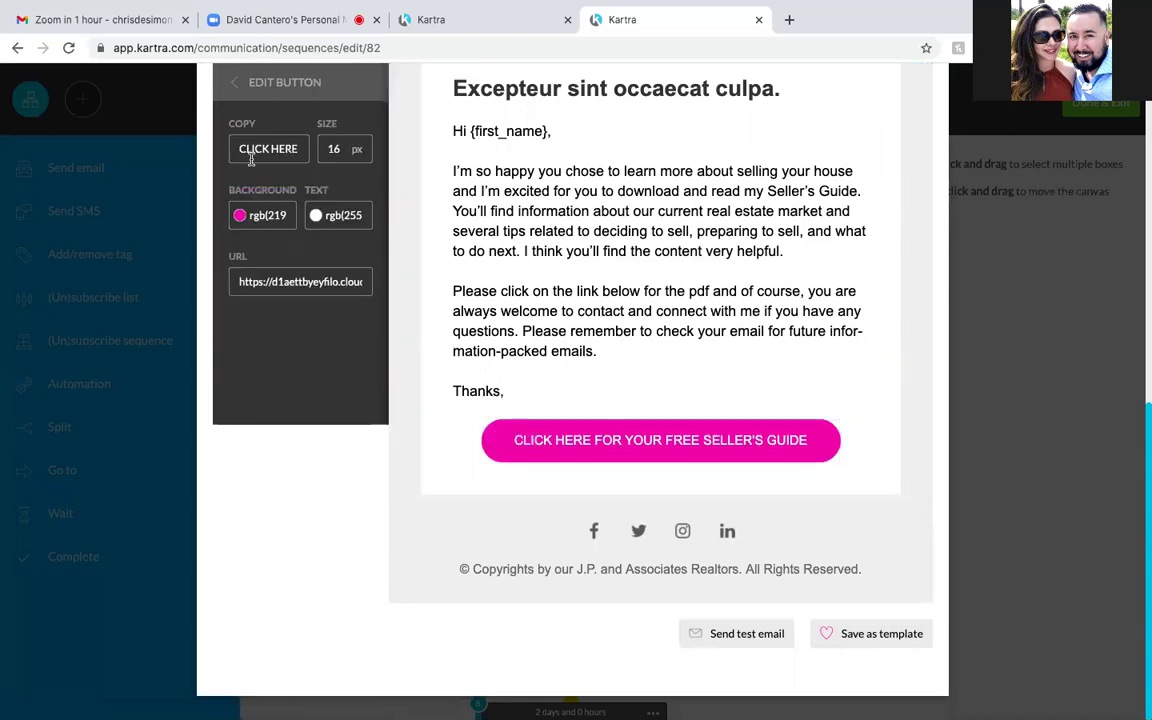
{"action": "left_click", "coordinate": [810, 442]}
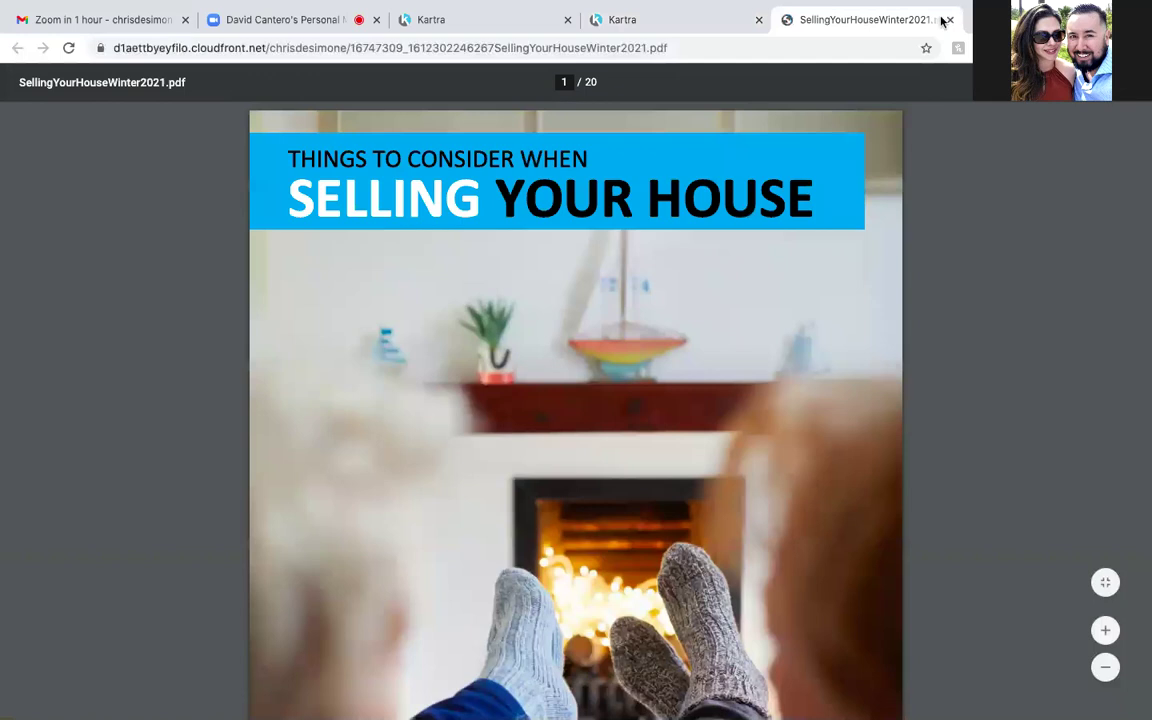
{"action": "left_click", "coordinate": [630, 24]}
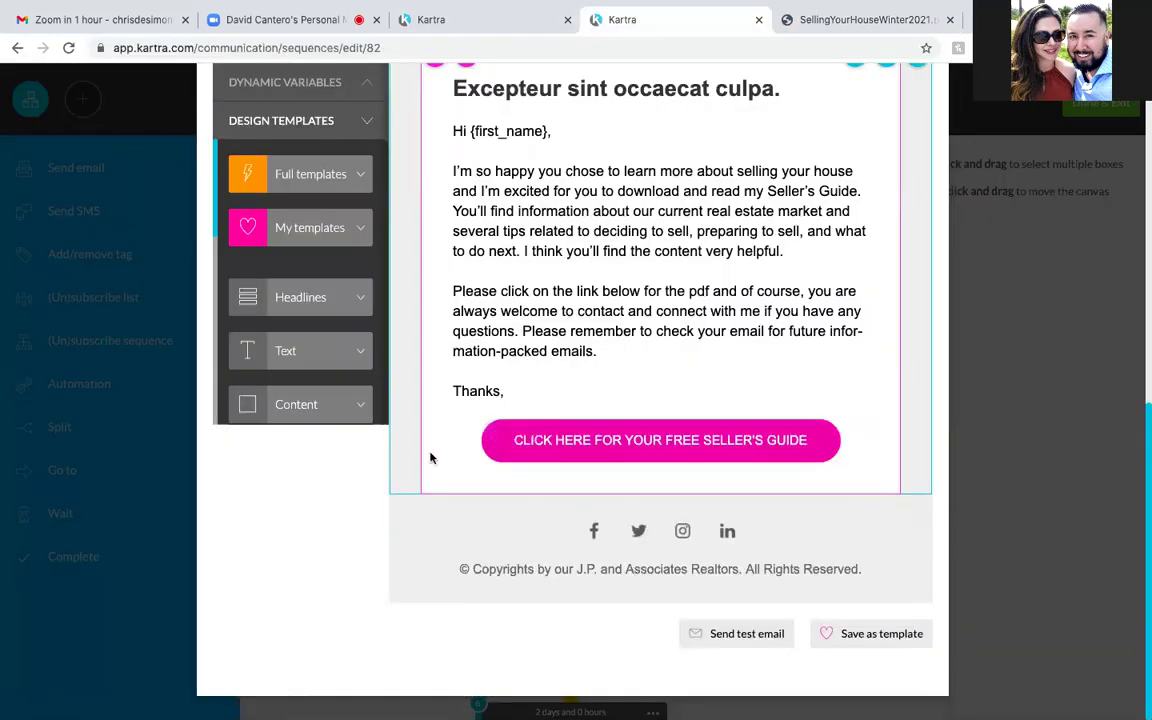
Remove "FOR YOUR FREE SELLER'S GUIDE" from the email button's text, keeping only "CLICK HERE"
{"action": "left_click", "coordinate": [499, 439]}
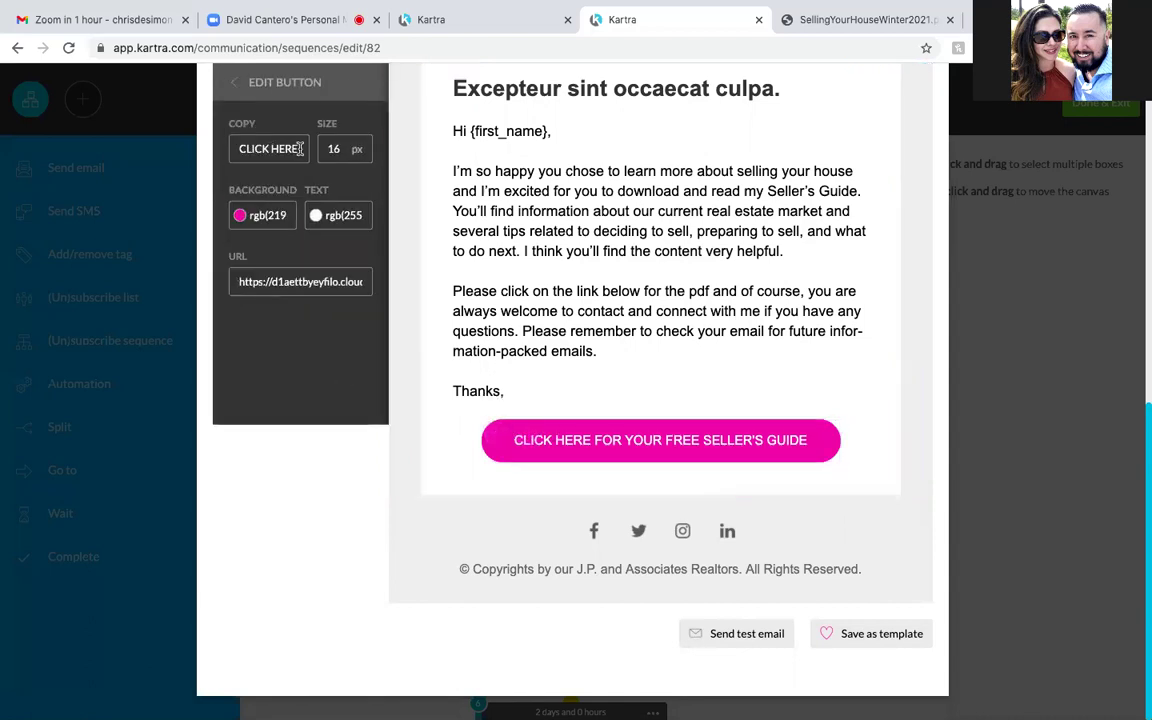
{"action": "left_click", "coordinate": [300, 148]}
{"action": "key", "text": "Right"}
{"action": "key", "text": "Right"}
{"action": "key", "text": "Right"}
{"action": "key", "text": "Right"}
{"action": "key", "text": "Right"}
{"action": "key", "text": "Right"}
{"action": "key", "text": "Right"}
{"action": "key", "text": "Right"}
{"action": "key", "text": "Right"}
{"action": "key", "text": "Right"}
{"action": "key", "text": "Right"}
{"action": "key", "text": "Right"}
{"action": "key", "text": "Right"}
{"action": "key", "text": "Right"}
{"action": "key", "text": "Right"}
{"action": "key", "text": "Right"}
{"action": "key", "text": "Right"}
{"action": "key", "text": "Right"}
{"action": "key", "text": "Right"}
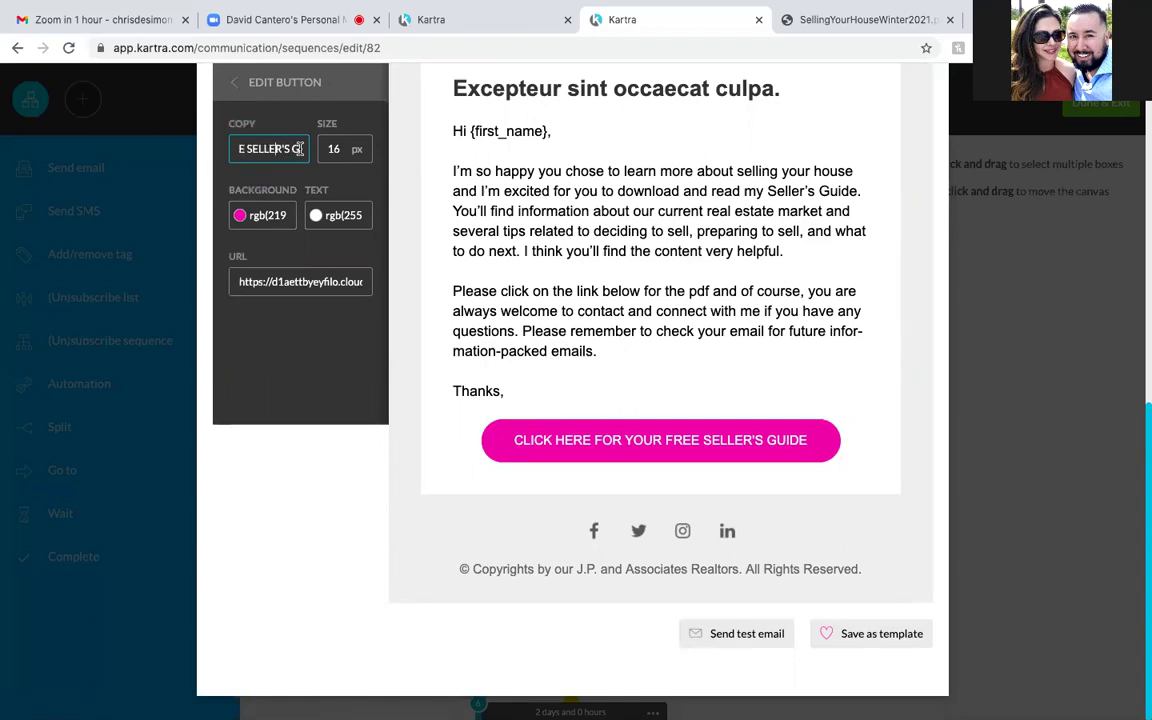
{"action": "key", "text": "Right"}
{"action": "key", "text": "Right"}
{"action": "key", "text": "Right"}
{"action": "key", "text": "Right"}
{"action": "key", "text": "alt+Left"}
{"action": "key", "text": "alt+Left"}
{"action": "key", "text": "alt+Left"}
{"action": "key", "text": "alt+Left"}
{"action": "key", "text": "alt+Left"}
{"action": "key", "text": "Right"}
{"action": "key", "text": "Right"}
{"action": "key", "text": "shift+super+Right"}
{"action": "key", "text": "BackSpace"}
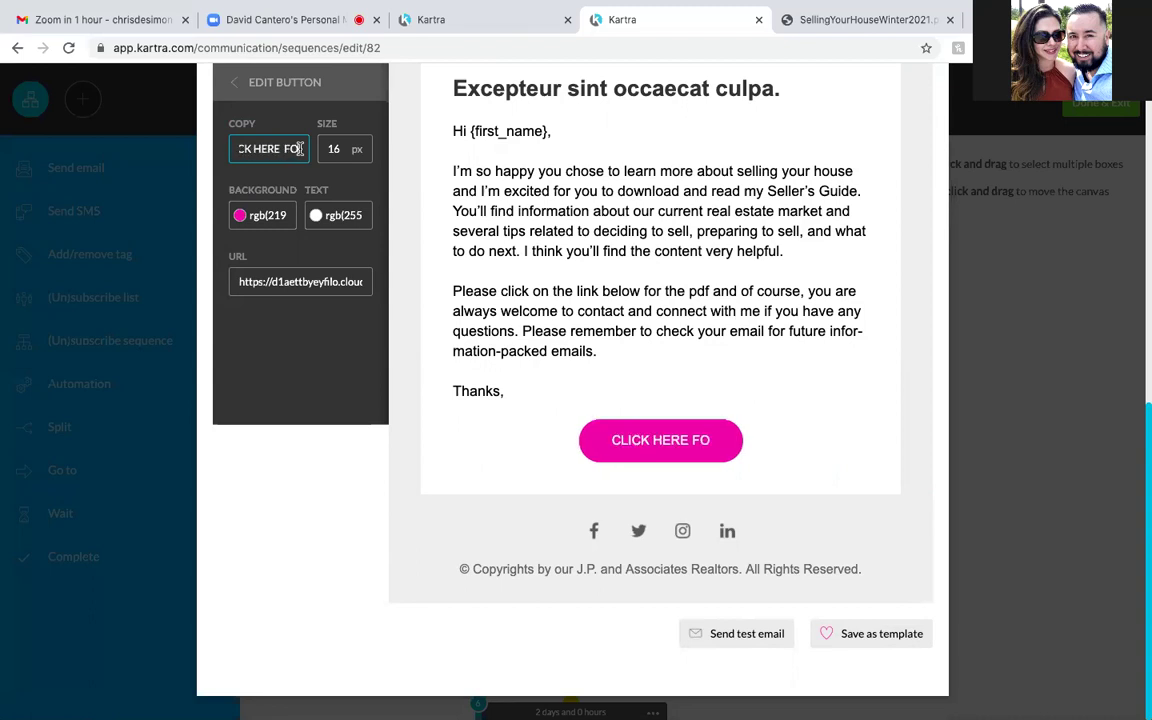
{"action": "key", "text": "BackSpace"}
{"action": "key", "text": "BackSpace"}
Continue the button's text after "CLICK HERE" with wording for scheduling, starting with "TO SCHED"
{"action": "type", "text": "TO SCHECUL"}
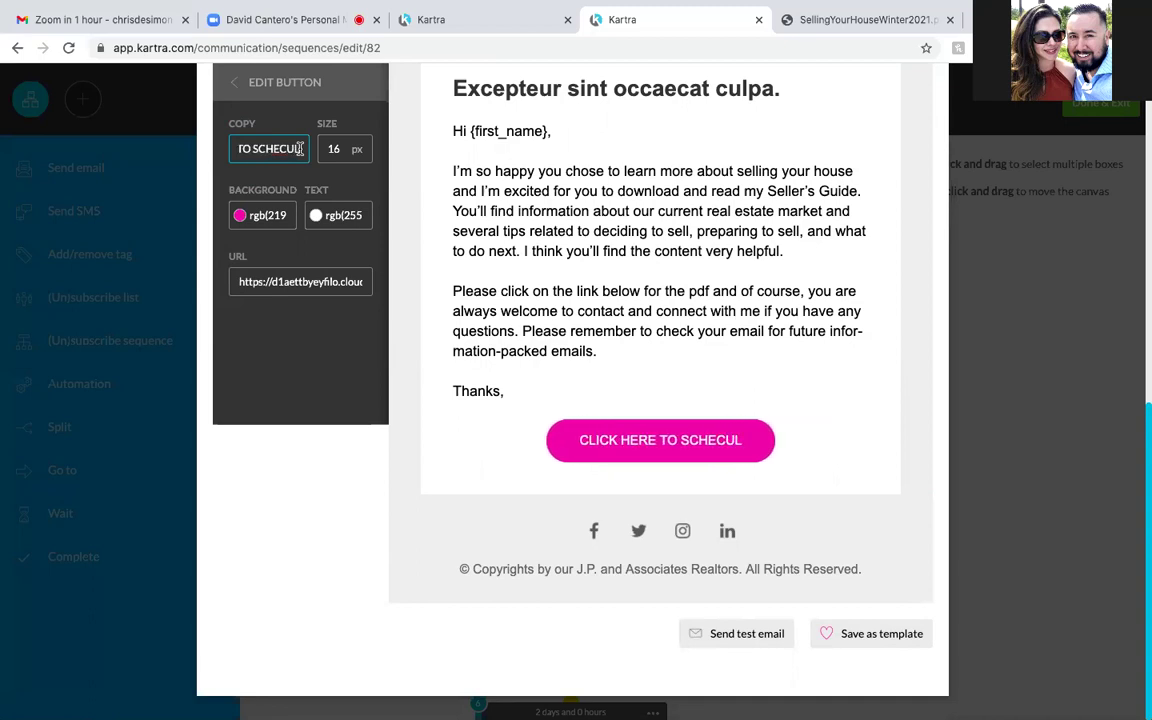
{"action": "key", "text": "BackSpace"}
{"action": "key", "text": "BackSpace"}
{"action": "type", "text": "D"}
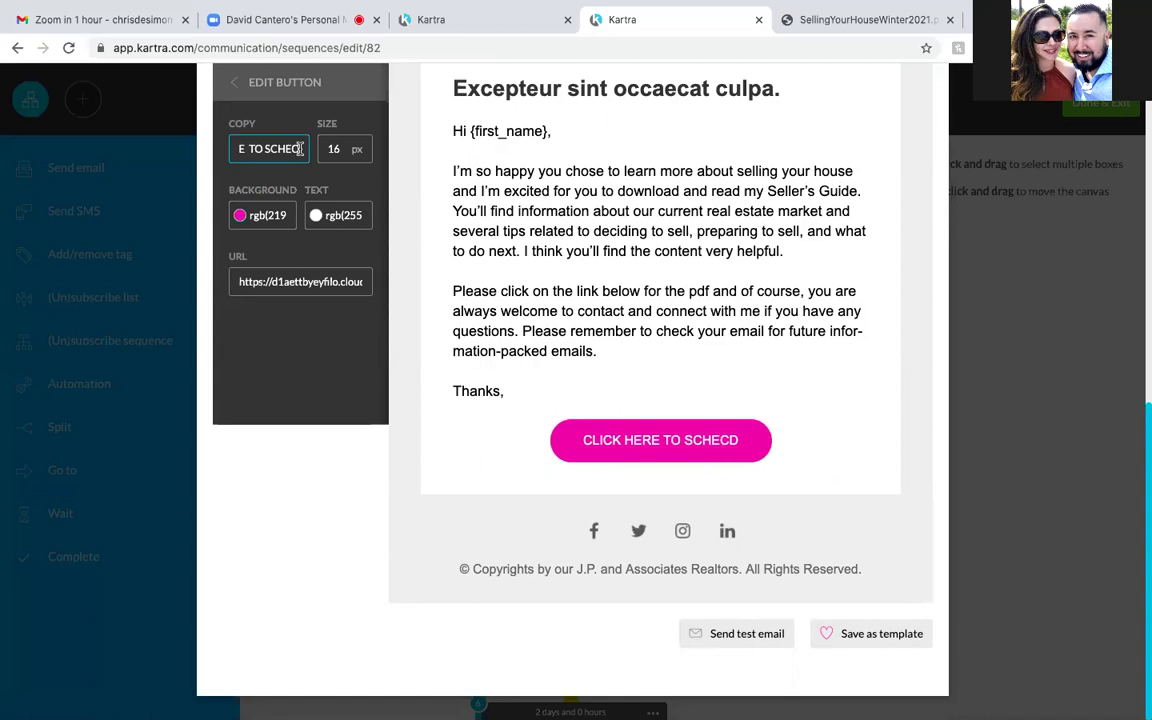
{"action": "key", "text": "BackSpace"}
{"action": "key", "text": "BackSpace"}
{"action": "type", "text": "DE"}
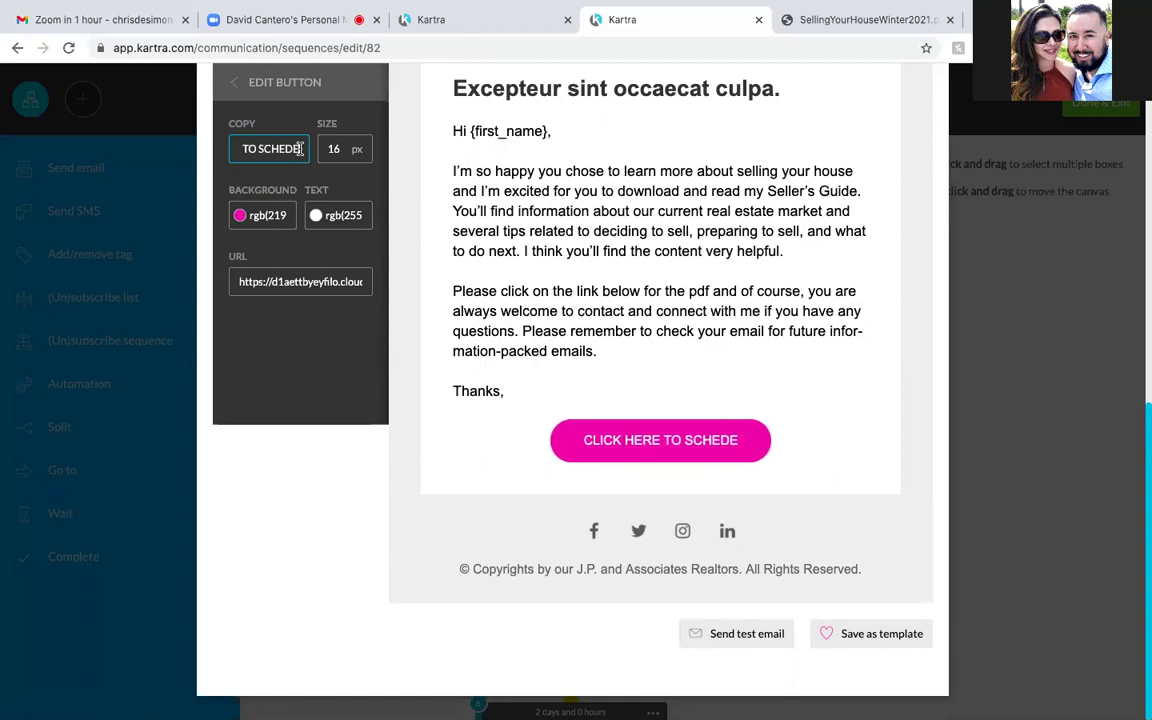